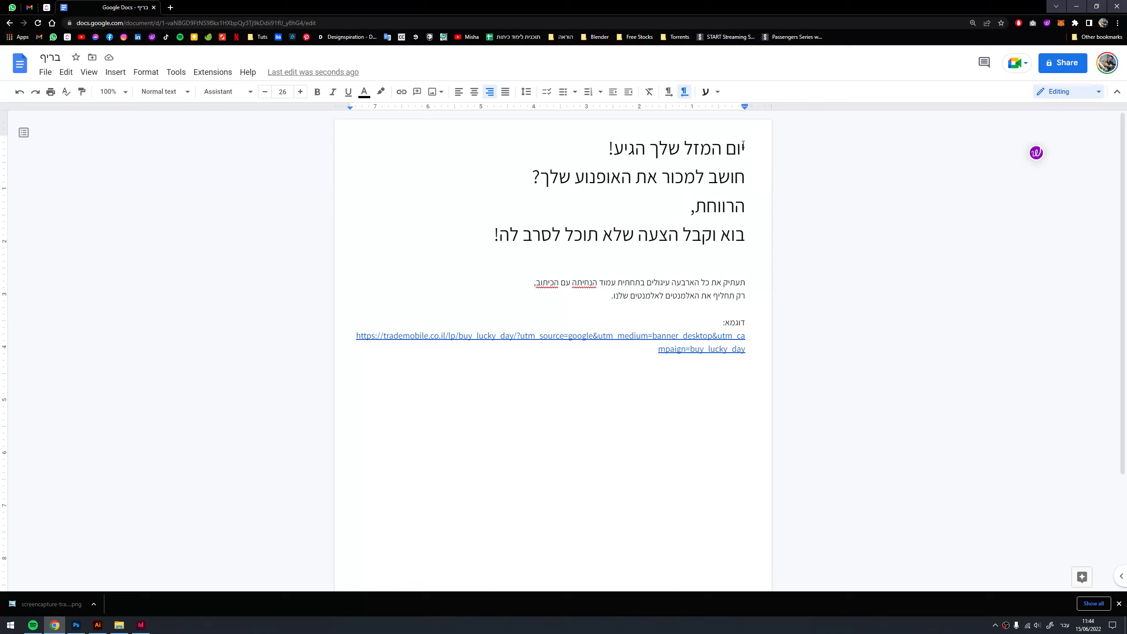
- Turn off the Wordtune extension in the Google Docs brief
{"action": "left_click_drag", "start_coordinate": [743, 144], "coordinate": [471, 254]}
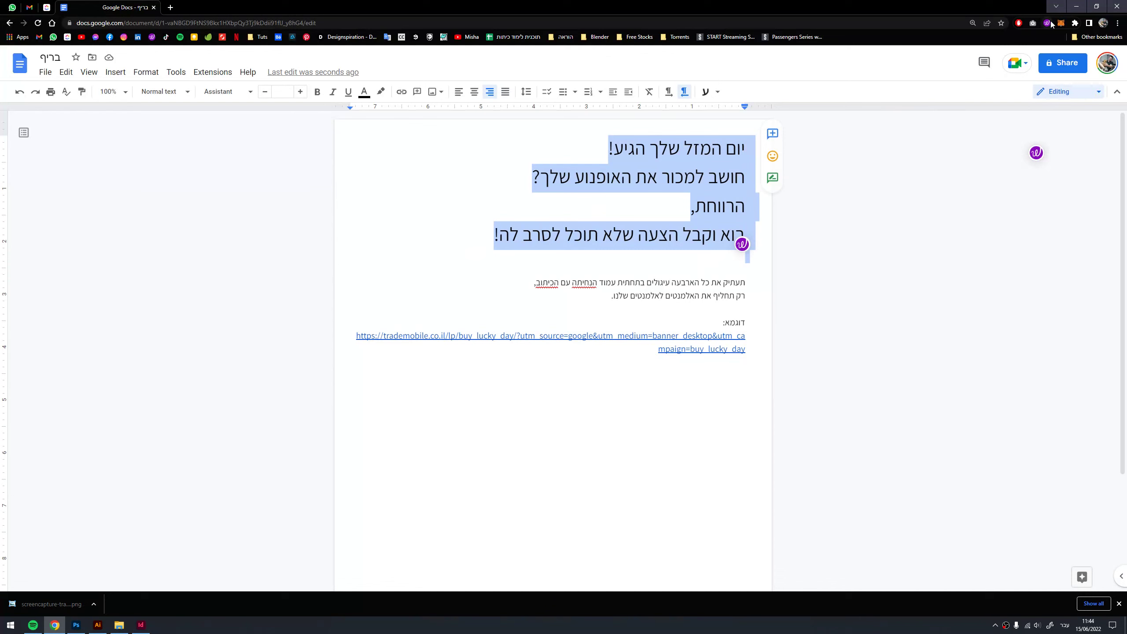
{"action": "left_click", "coordinate": [1047, 22]}
{"action": "left_click", "coordinate": [1025, 70]}
{"action": "left_click", "coordinate": [716, 207]}
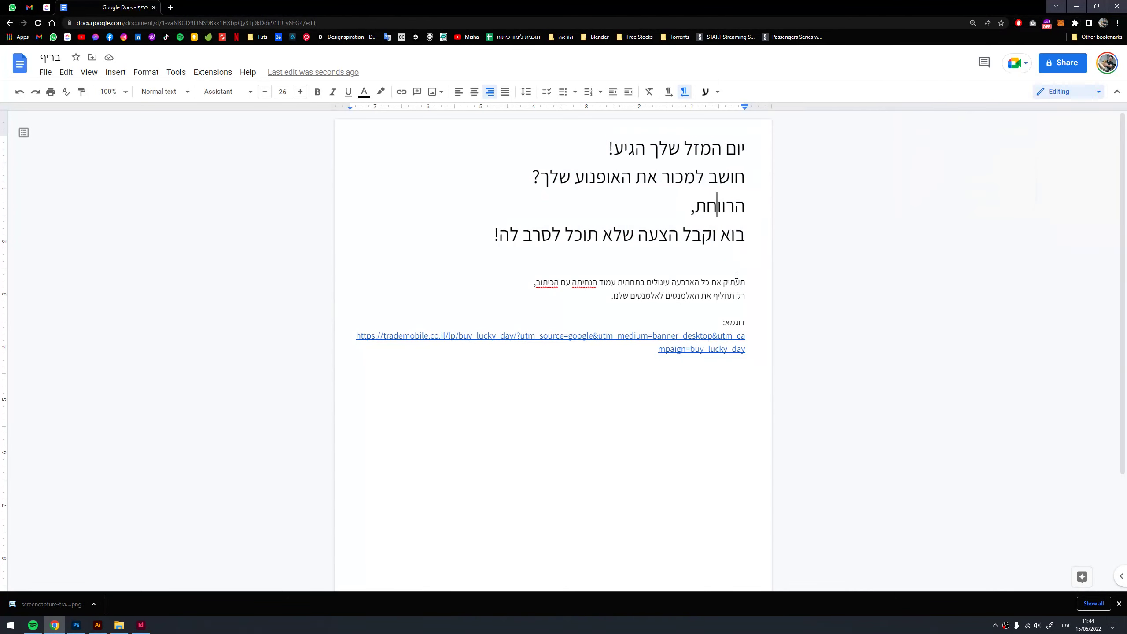
- Open the brief's example landing page link, then return to the brief and switch to InDesign
{"action": "left_click_drag", "start_coordinate": [747, 283], "coordinate": [596, 299]}
{"action": "left_click", "coordinate": [624, 336]}
{"action": "left_click", "coordinate": [441, 367]}
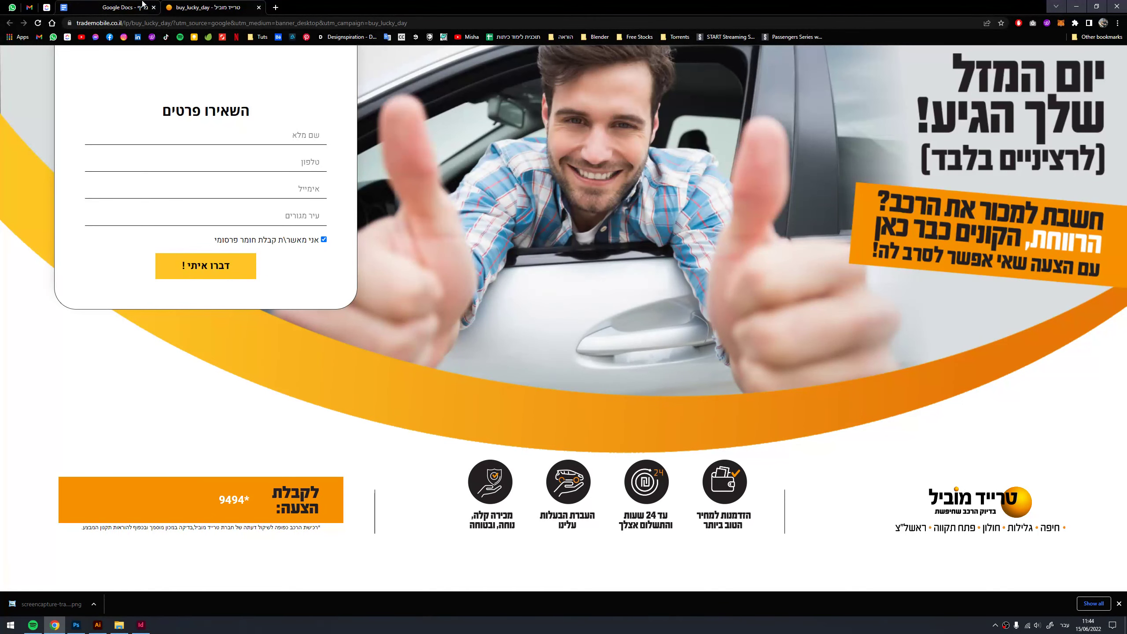
{"action": "left_click", "coordinate": [143, 4]}
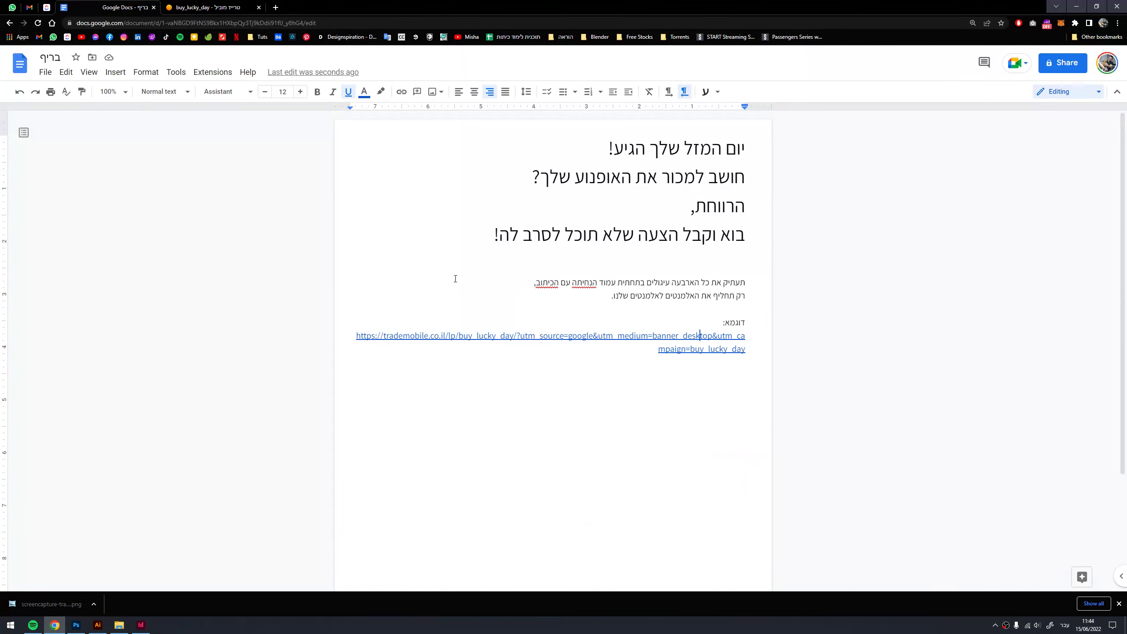
{"action": "left_click", "coordinate": [140, 625]}
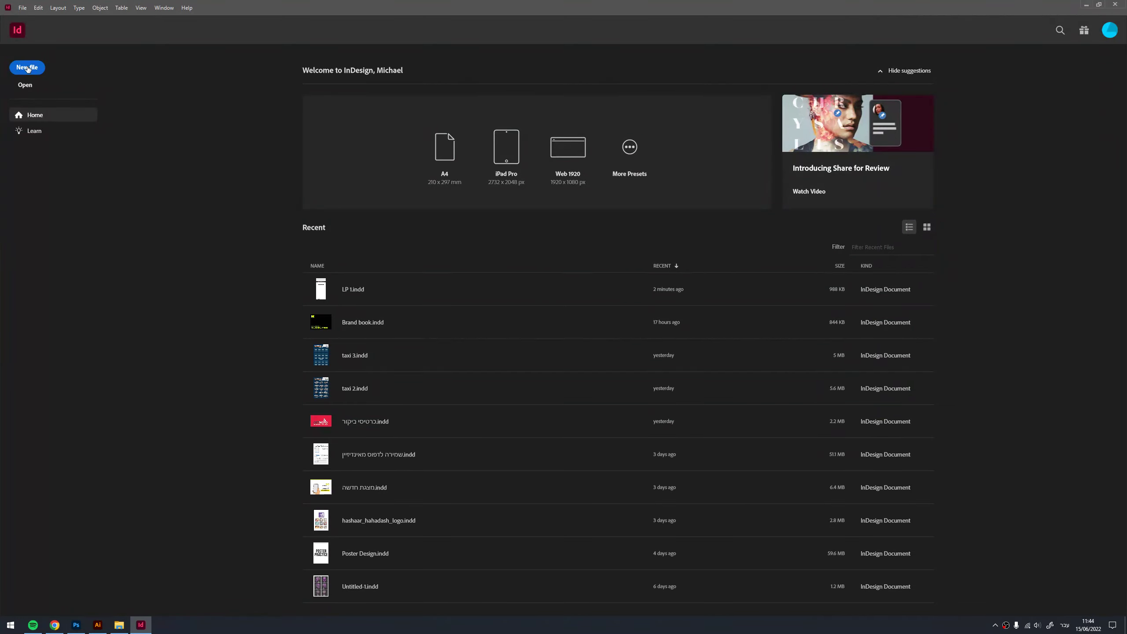
- Start a new web document at 1920 × 1200 px with facing pages off
{"action": "left_click", "coordinate": [27, 67]}
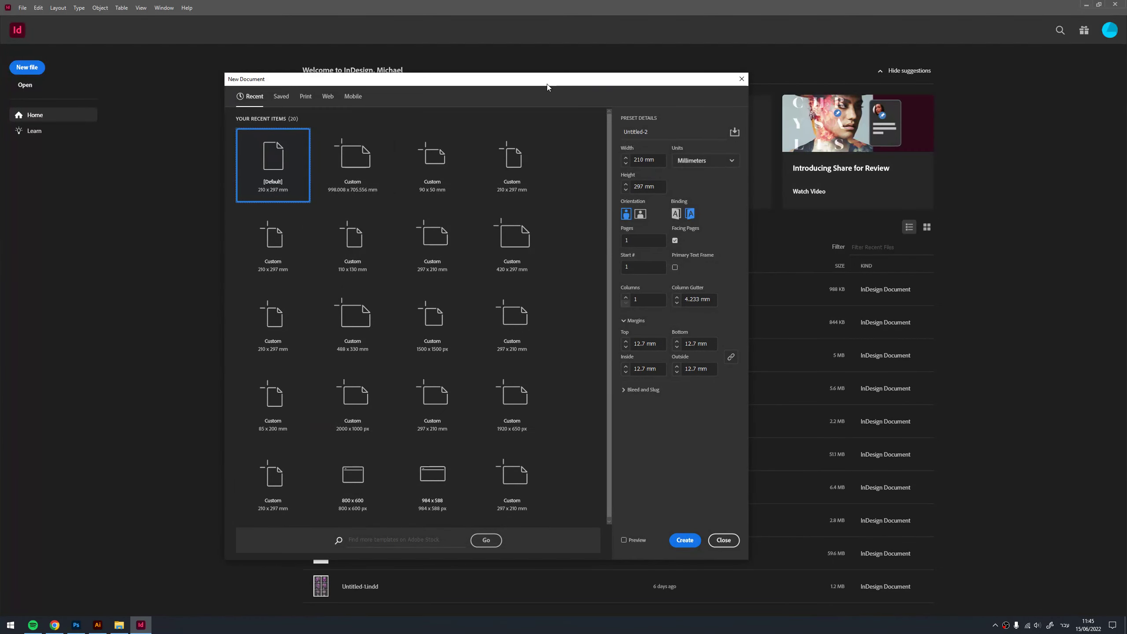
{"action": "left_click", "coordinate": [702, 244]}
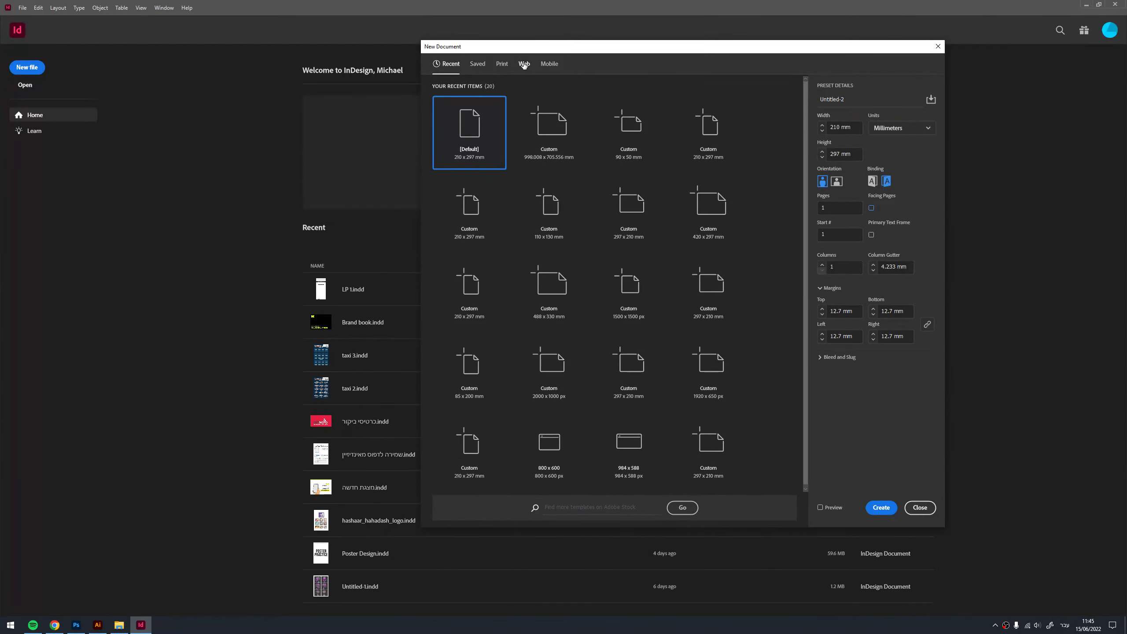
{"action": "left_click", "coordinate": [523, 65]}
{"action": "left_click", "coordinate": [617, 183]}
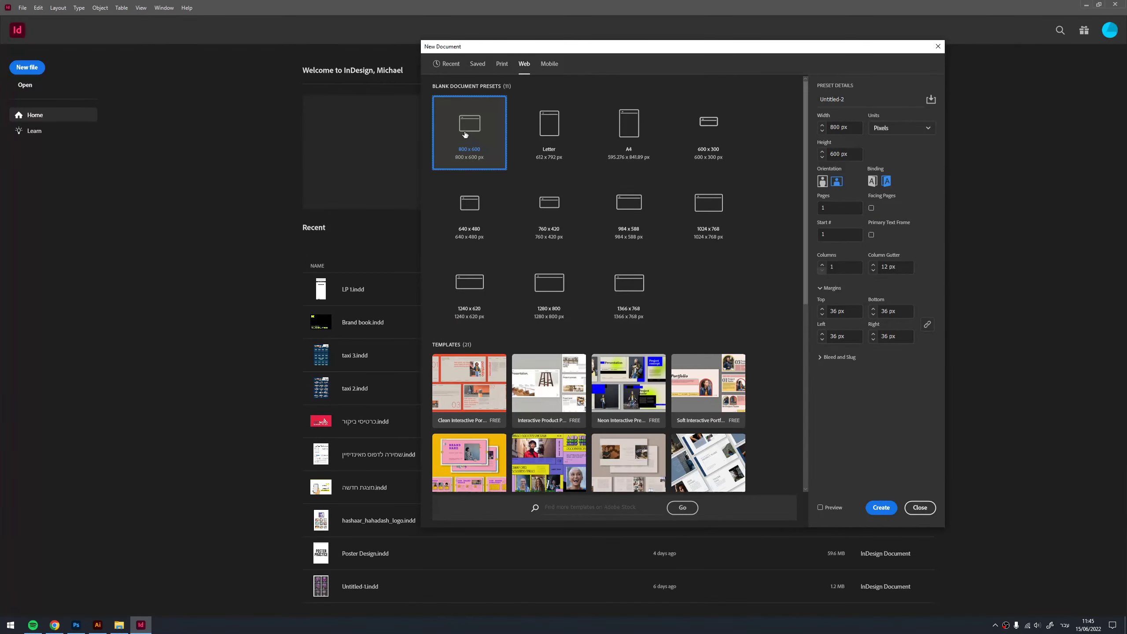
{"action": "left_click_drag", "start_coordinate": [850, 128], "coordinate": [816, 128]}
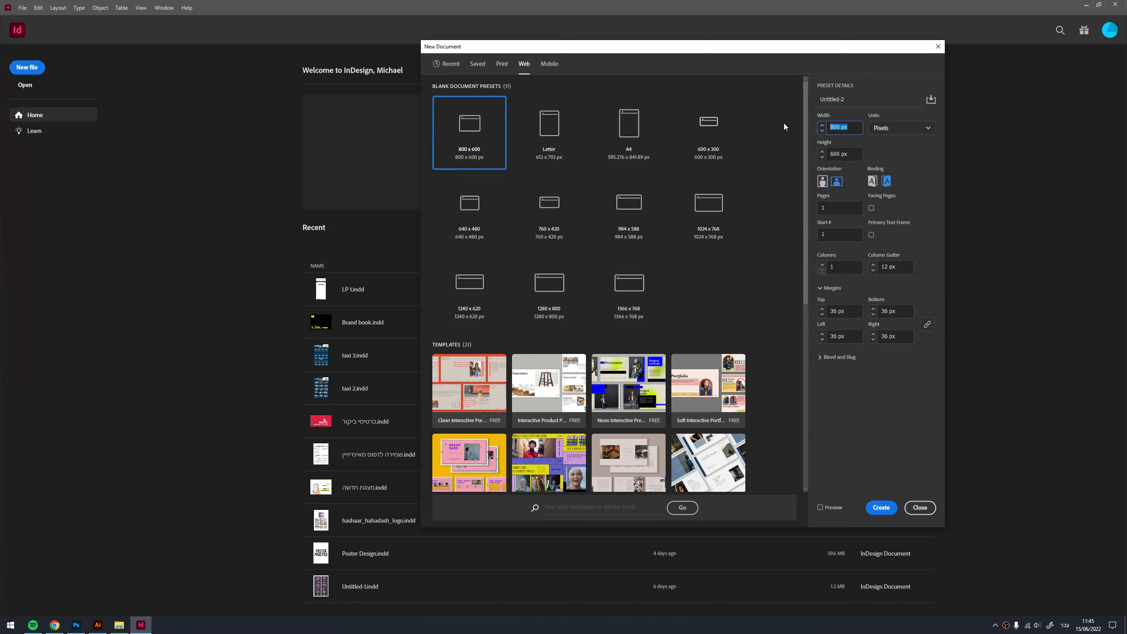
{"action": "type", "text": "1920"}
{"action": "key", "text": "Tab"}
{"action": "key", "text": "Tab"}
{"action": "type", "text": "12"}
{"action": "key", "text": "ctrl+a"}
{"action": "left_click", "coordinate": [821, 507]}
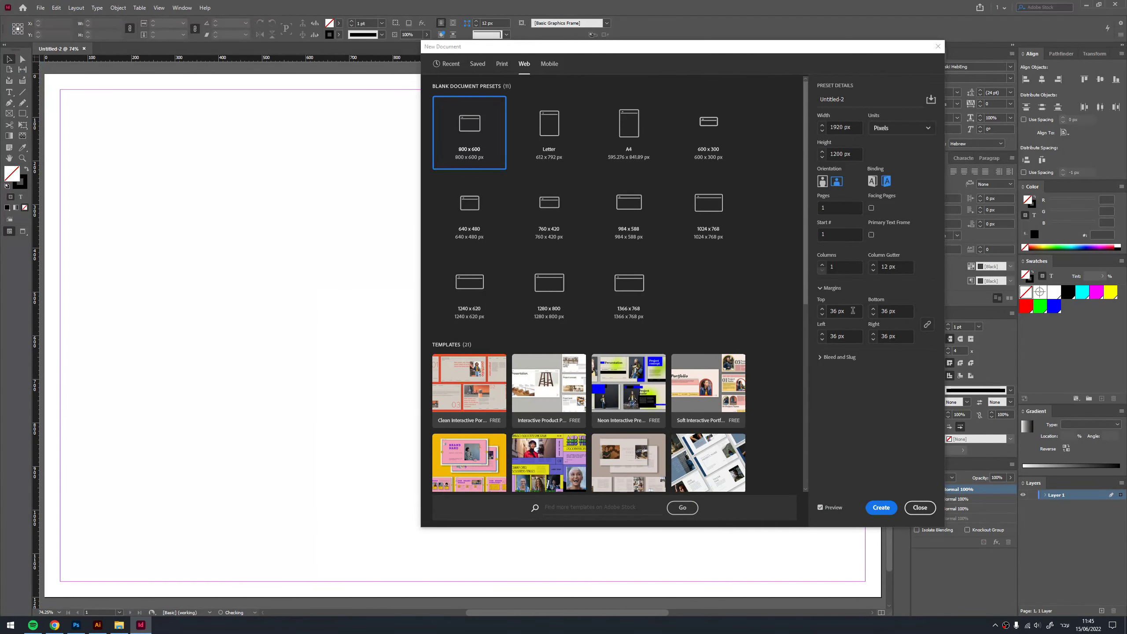
- Unlink the margins and set top/bottom to 0 px and left/right to 360 px
{"action": "double_click", "coordinate": [853, 310]}
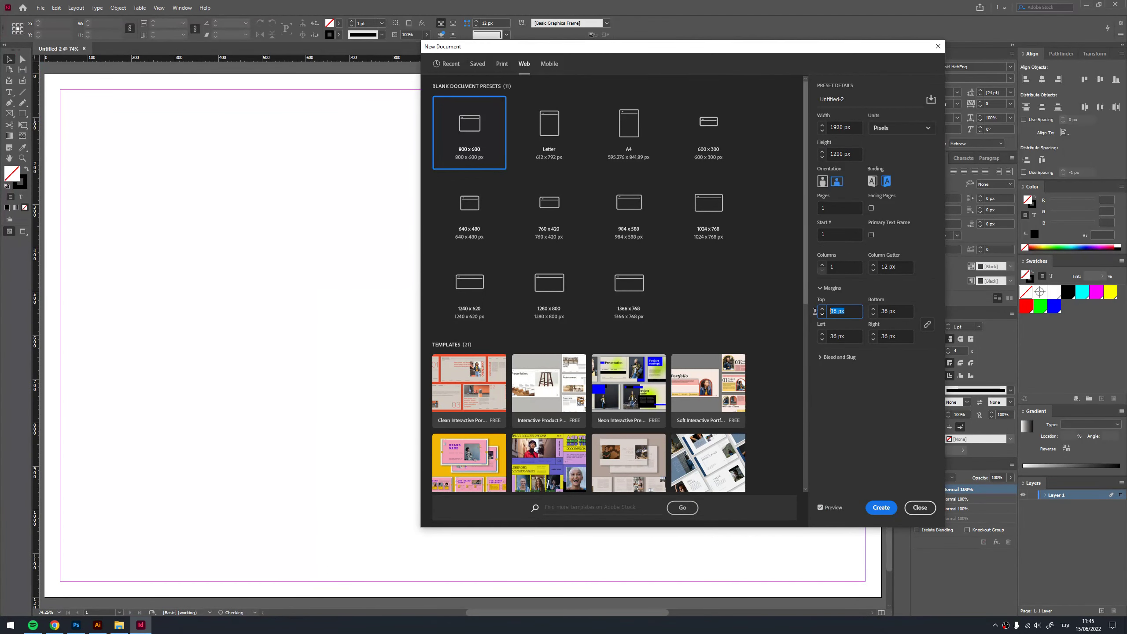
{"action": "left_click", "coordinate": [929, 326]}
{"action": "double_click", "coordinate": [847, 312]}
{"action": "type", "text": "0"}
{"action": "double_click", "coordinate": [898, 312]}
{"action": "type", "text": "0"}
{"action": "key", "text": "Tab"}
{"action": "type", "text": "360"}
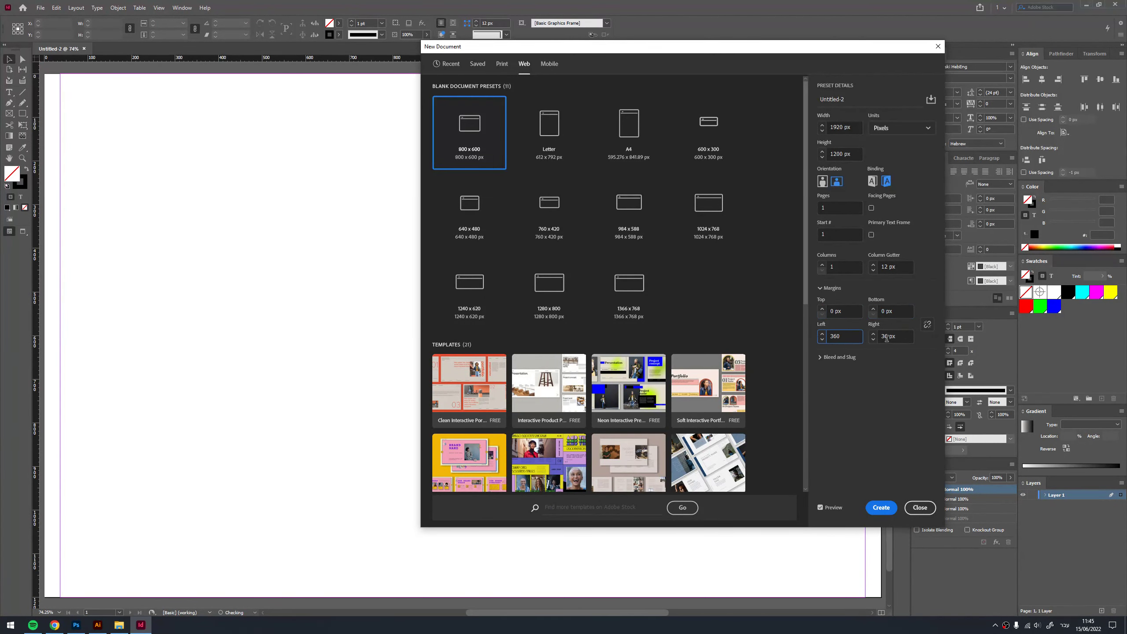
{"action": "key", "text": "Tab"}
{"action": "type", "text": "360"}
{"action": "left_click", "coordinate": [856, 336]}
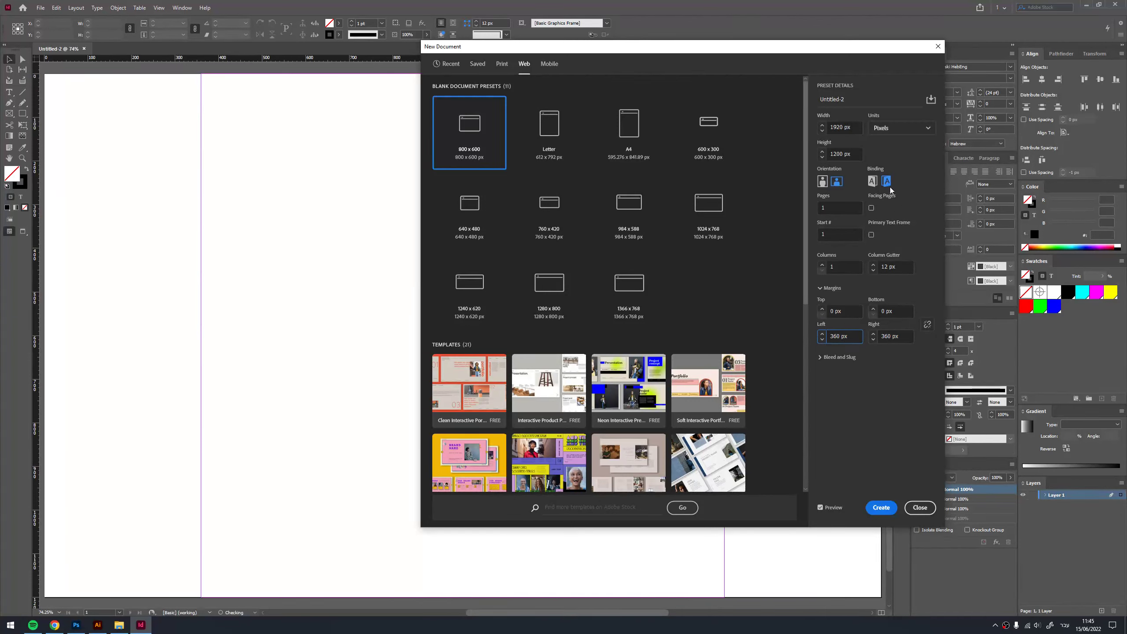
- Use 3 columns with a 20 px gutter and create the document
{"action": "left_click", "coordinate": [823, 264]}
{"action": "left_click", "coordinate": [822, 264]}
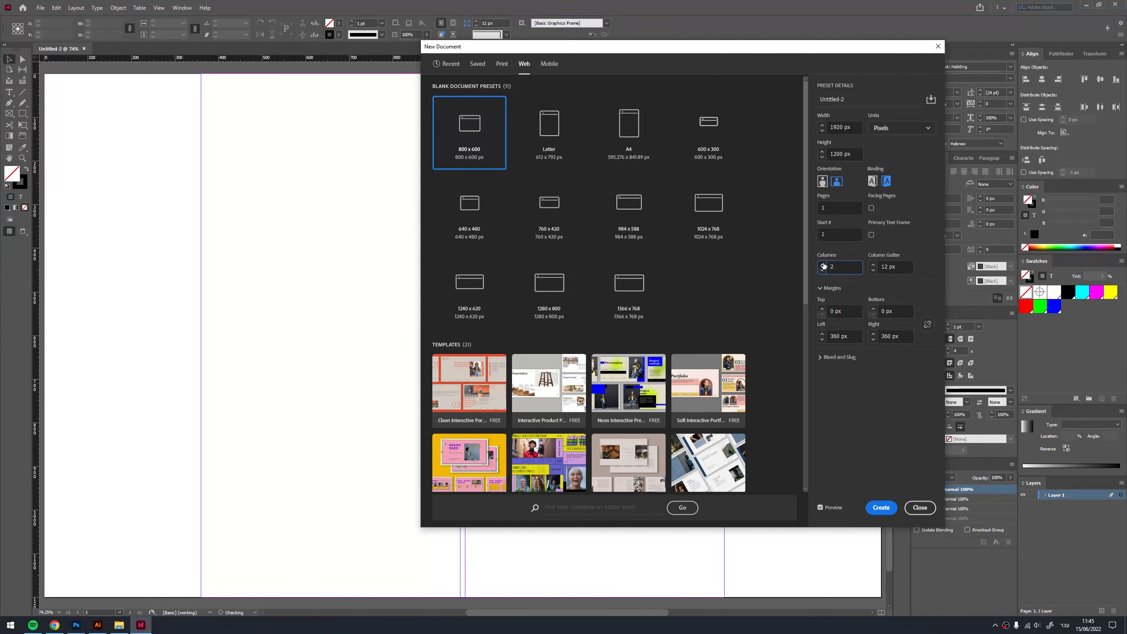
{"action": "double_click", "coordinate": [885, 267]}
{"action": "type", "text": "20"}
{"action": "left_click", "coordinate": [856, 266]}
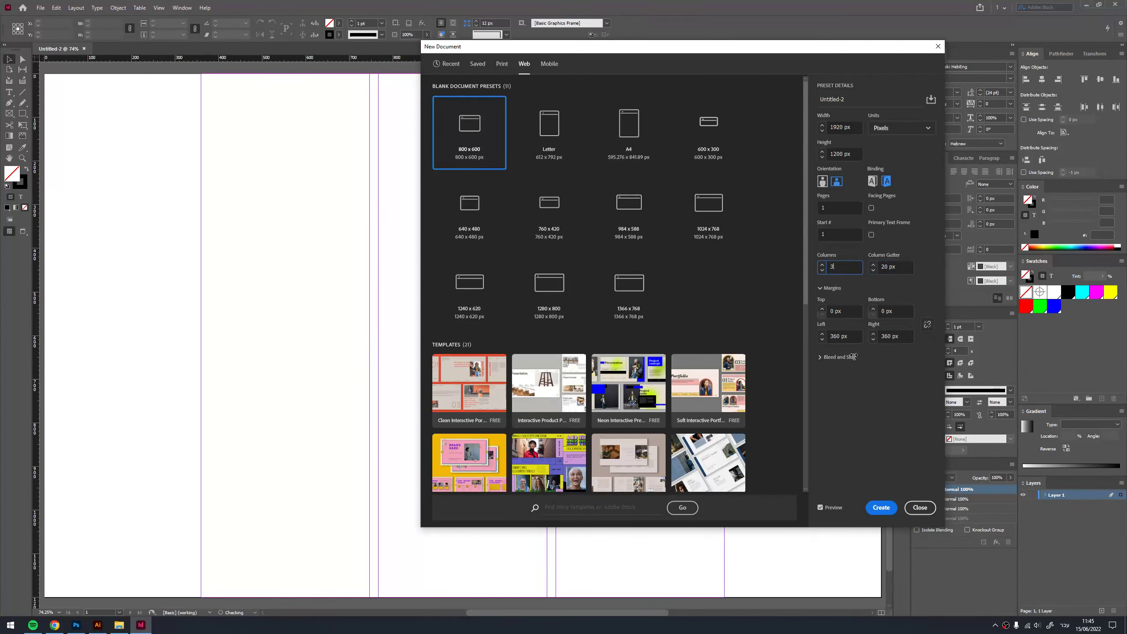
{"action": "left_click", "coordinate": [882, 508]}
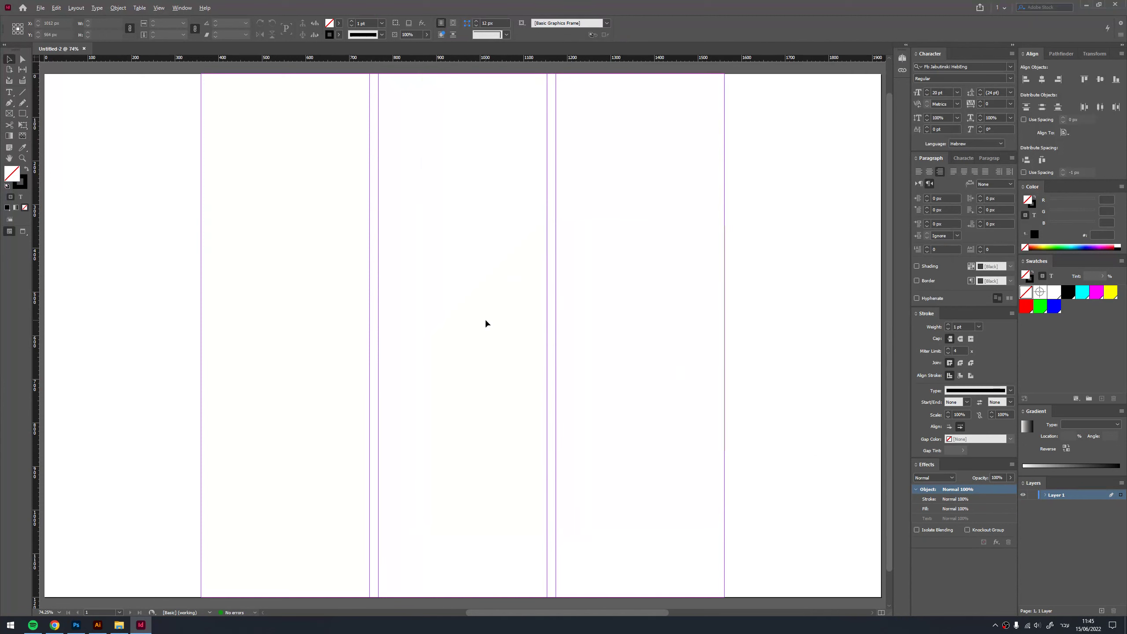
- Draw a 1200 × 500 px rectangle with black fill and no stroke
{"action": "key", "text": "ctrl+minus"}
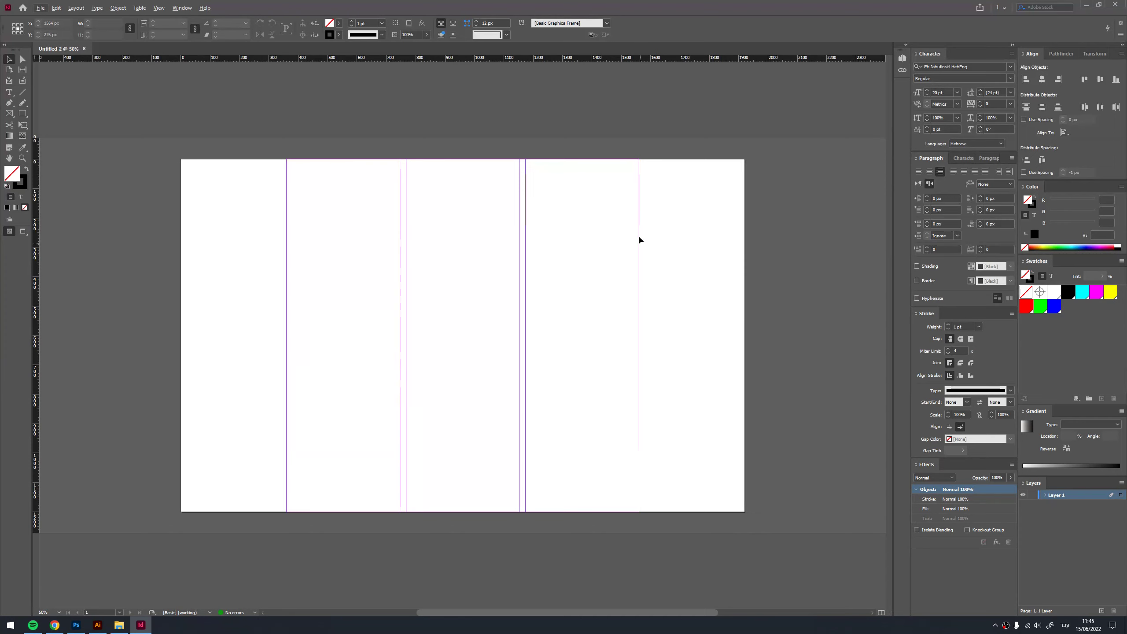
{"action": "left_click", "coordinate": [23, 113]}
{"action": "left_click", "coordinate": [26, 170]}
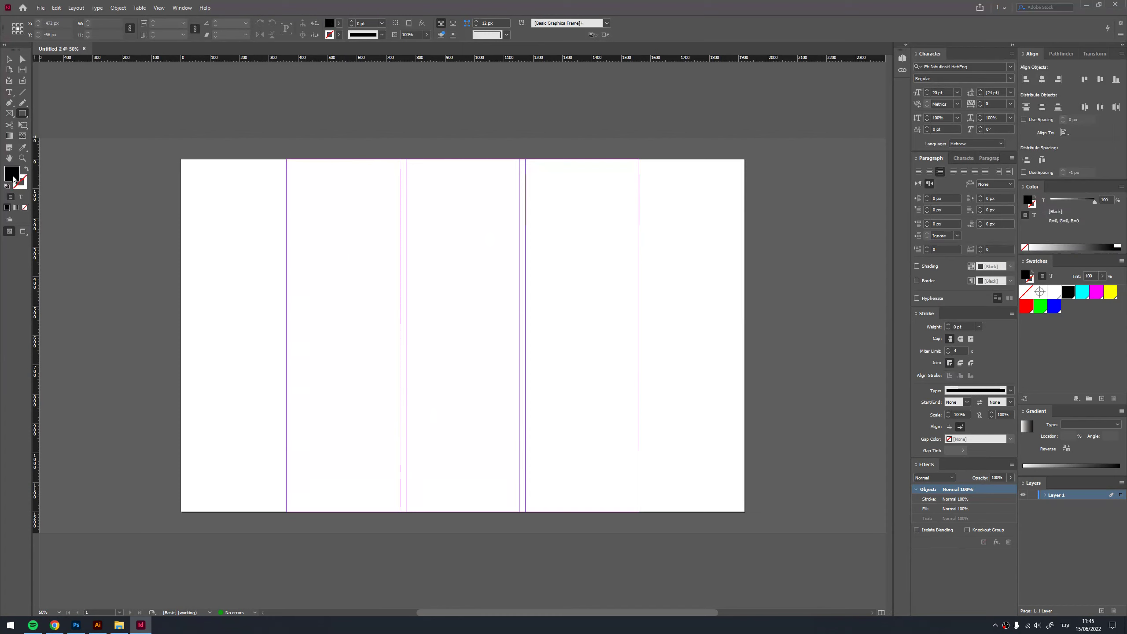
{"action": "left_click", "coordinate": [370, 285]}
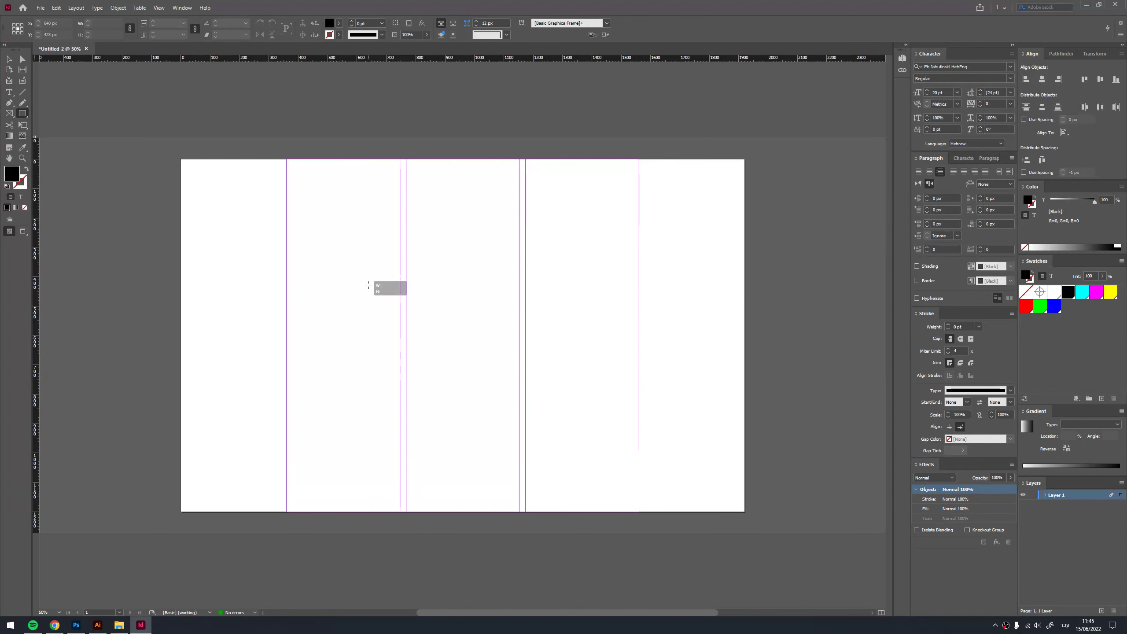
{"action": "type", "text": "12"}
{"action": "key", "text": "Tab"}
{"action": "type", "text": "500"}
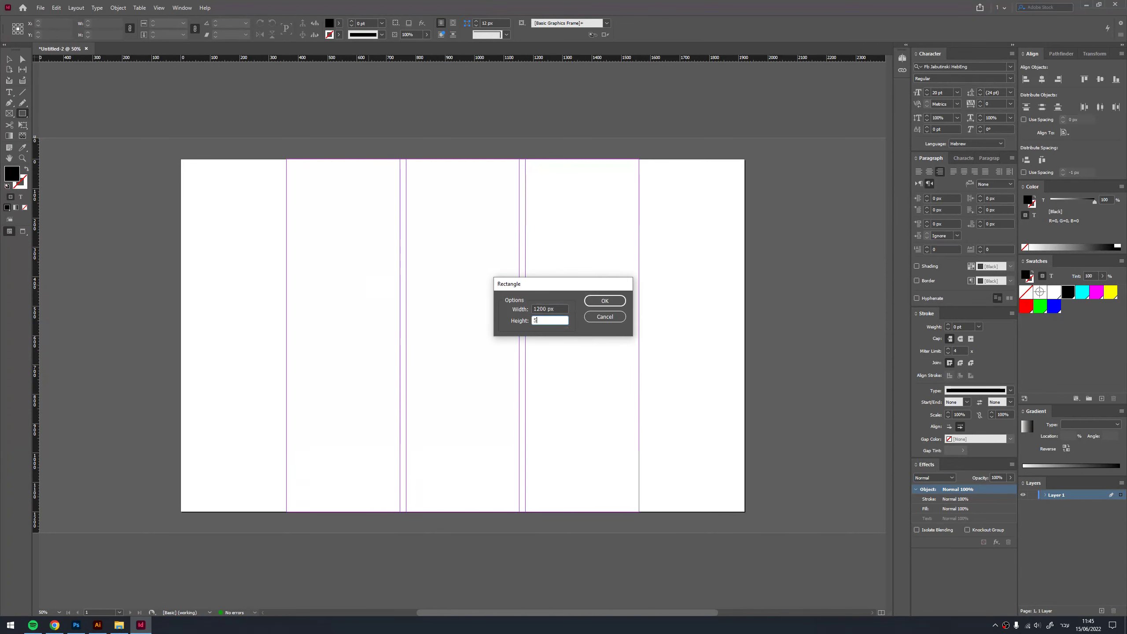
{"action": "key", "text": "Return"}
{"action": "key", "text": "v"}
- Centre the rectangle horizontally and vertically on the page
{"action": "left_click", "coordinate": [623, 23]}
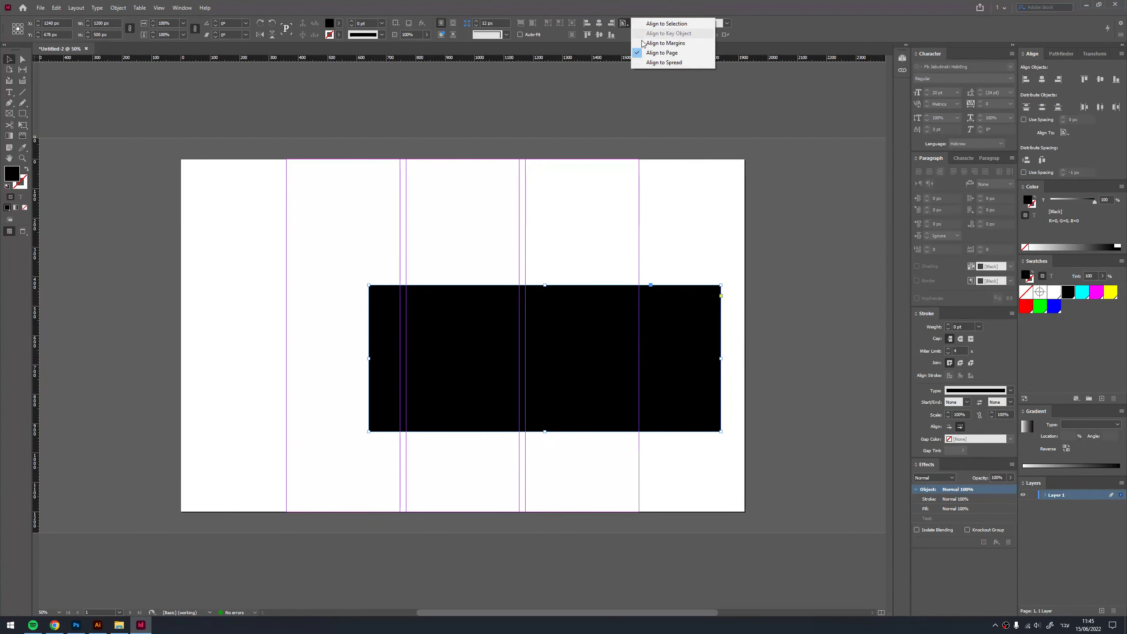
{"action": "left_click", "coordinate": [657, 54]}
{"action": "left_click", "coordinate": [599, 23]}
{"action": "left_click", "coordinate": [600, 35]}
{"action": "left_click", "coordinate": [602, 209]}
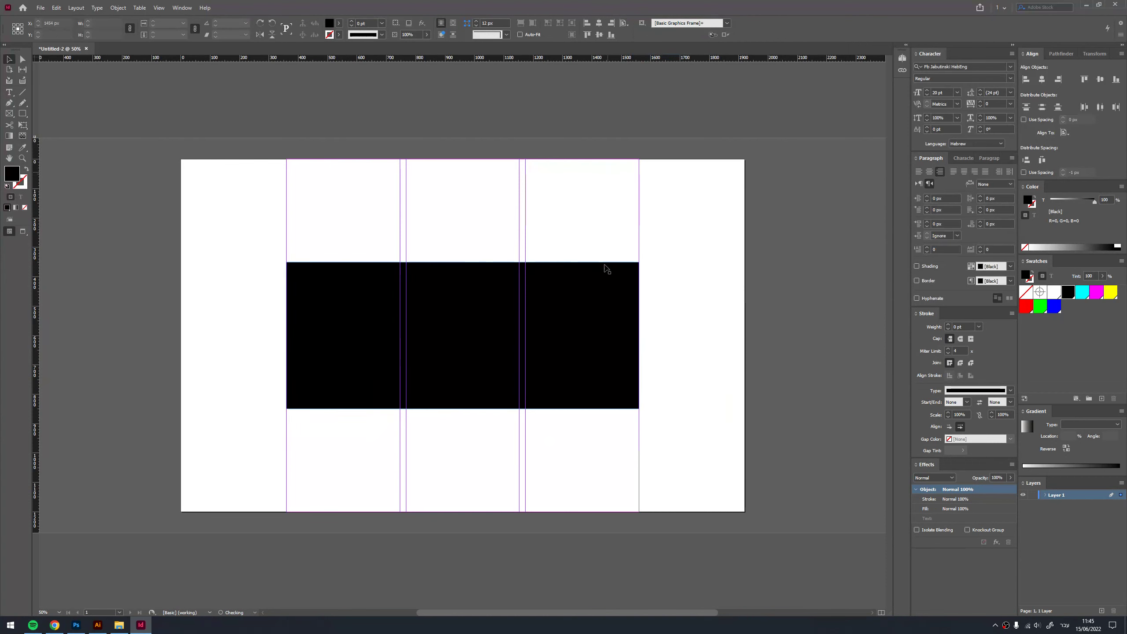
{"action": "key", "text": "ctrl+equal"}
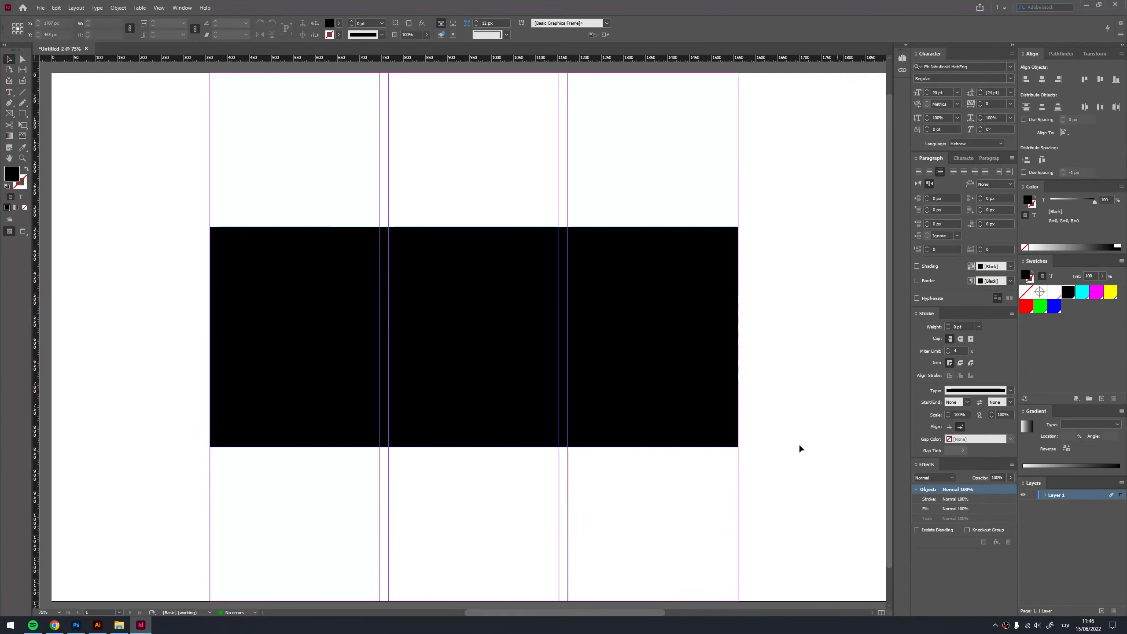
- Resize and reposition the browser window showing the example landing page, then maximize it
{"action": "left_click", "coordinate": [65, 625]}
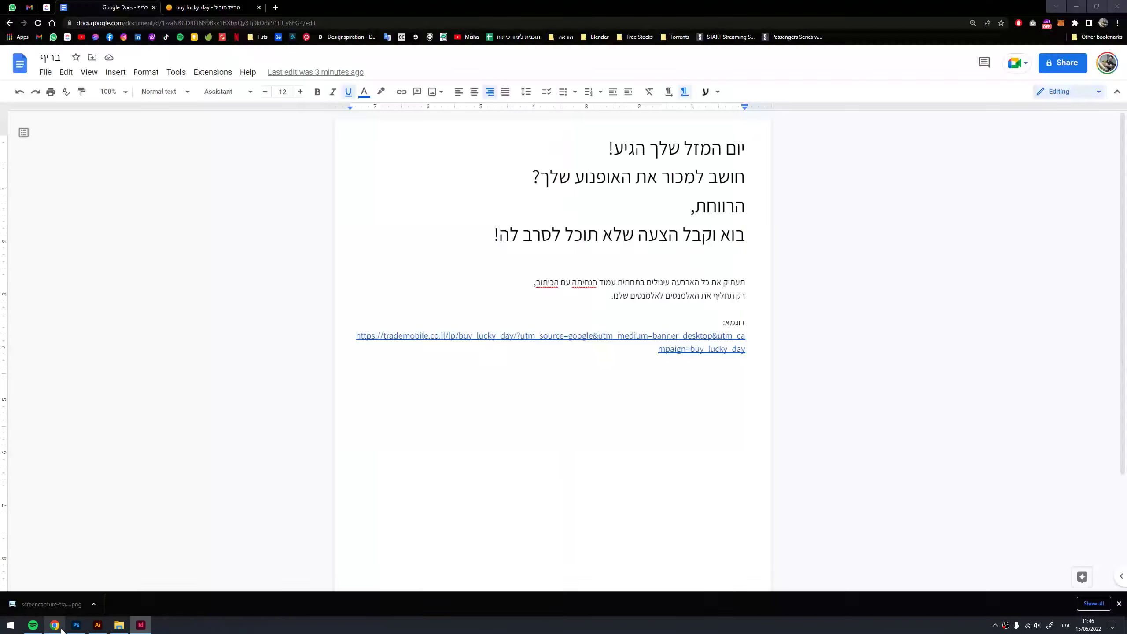
{"action": "left_click", "coordinate": [209, 7]}
{"action": "double_click", "coordinate": [664, 4]}
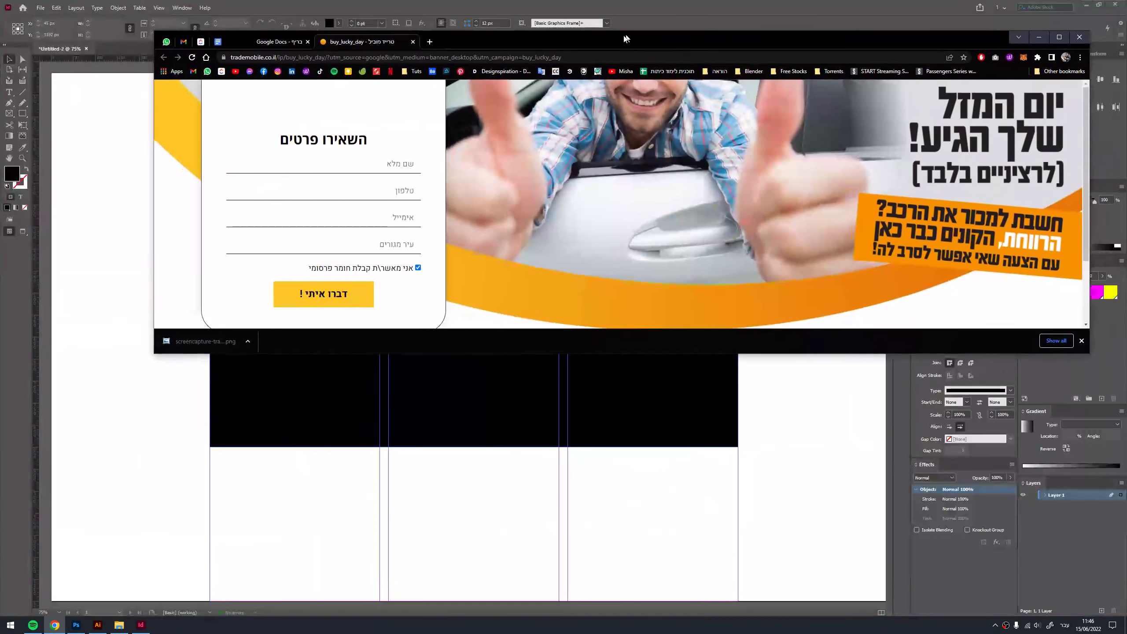
{"action": "left_click_drag", "start_coordinate": [1028, 371], "coordinate": [639, 558]}
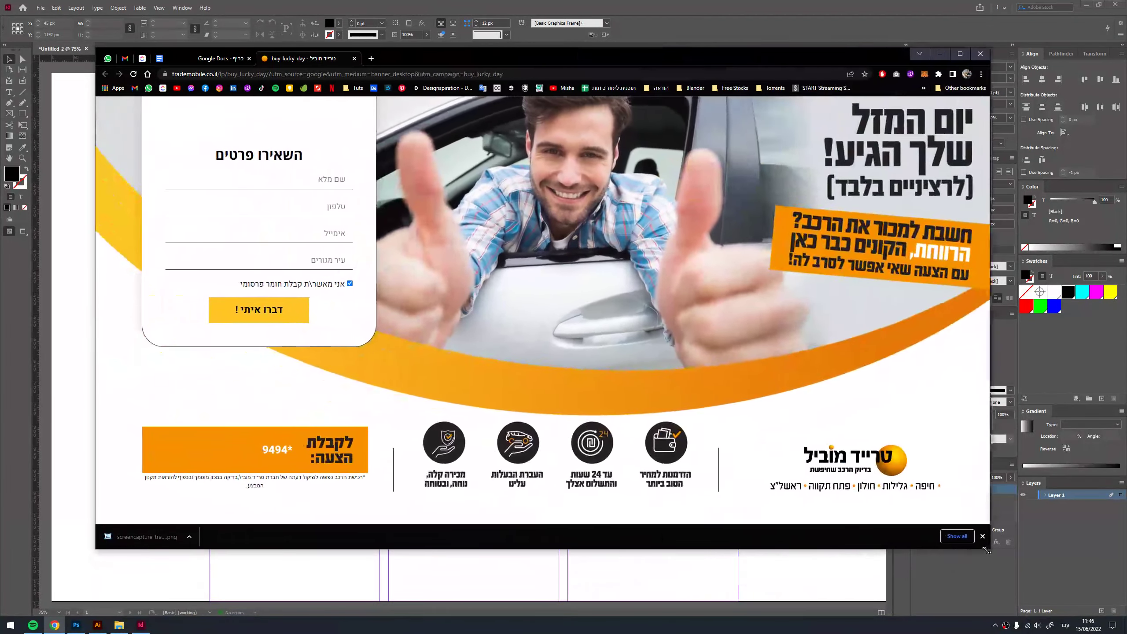
{"action": "mouse_move", "coordinate": [639, 558]}
{"action": "left_mouse_down"}
{"action": "mouse_move", "coordinate": [618, 523]}
{"action": "mouse_move", "coordinate": [807, 552]}
{"action": "left_mouse_up"}
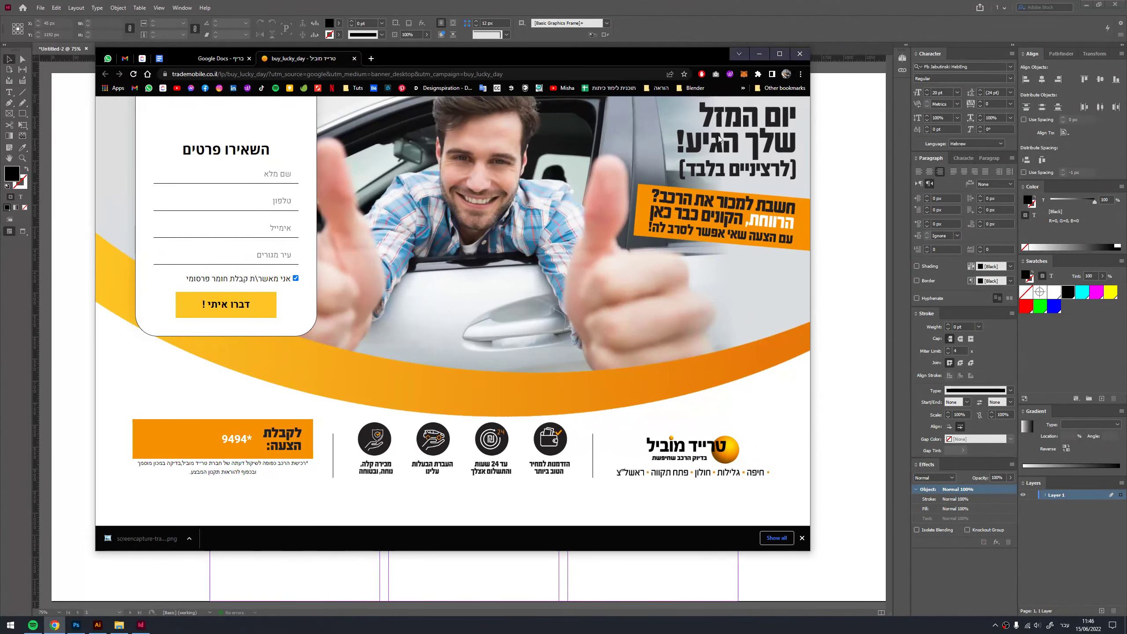
{"action": "left_click_drag", "start_coordinate": [676, 59], "coordinate": [720, 73]}
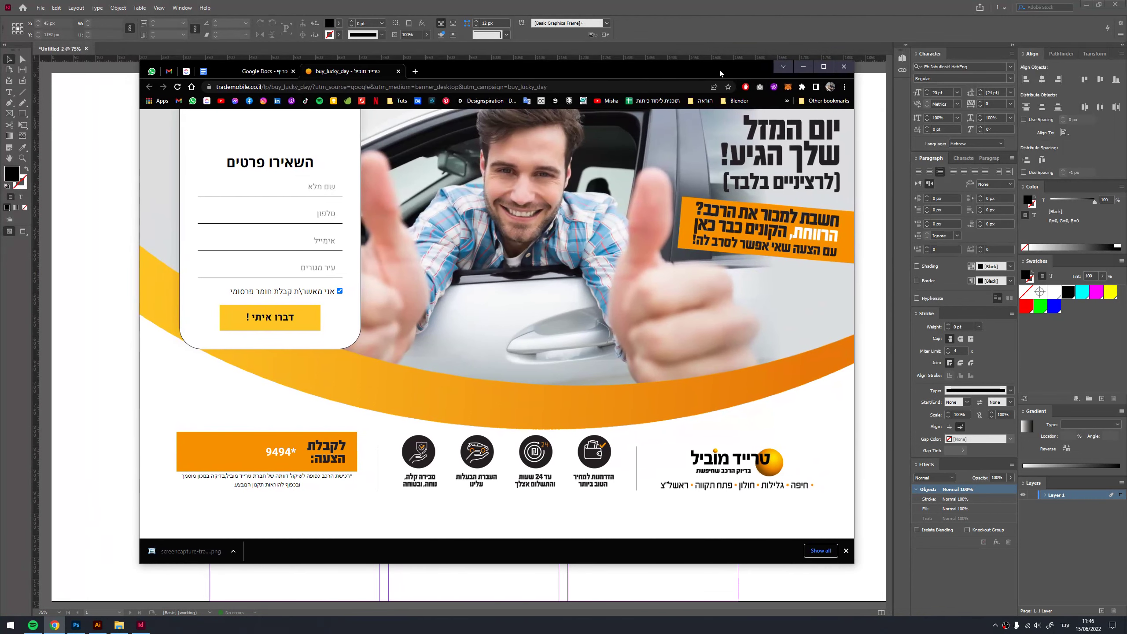
{"action": "left_click_drag", "start_coordinate": [720, 73], "coordinate": [736, 69]}
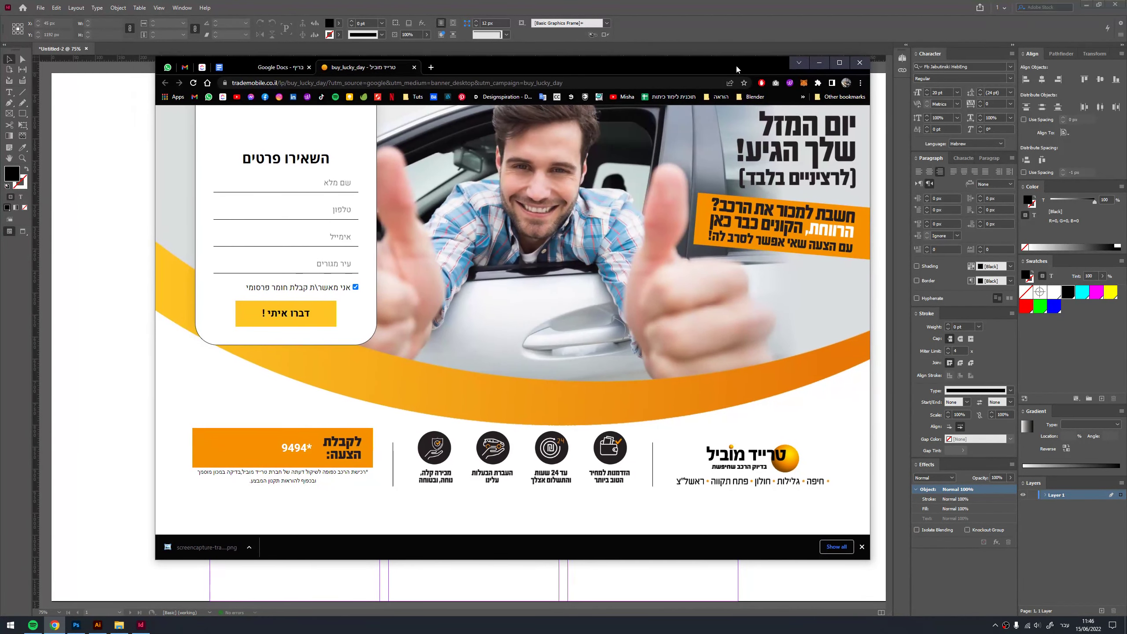
{"action": "mouse_move", "coordinate": [870, 303]}
{"action": "left_mouse_down"}
{"action": "mouse_move", "coordinate": [730, 322]}
{"action": "mouse_move", "coordinate": [739, 322]}
{"action": "left_mouse_up"}
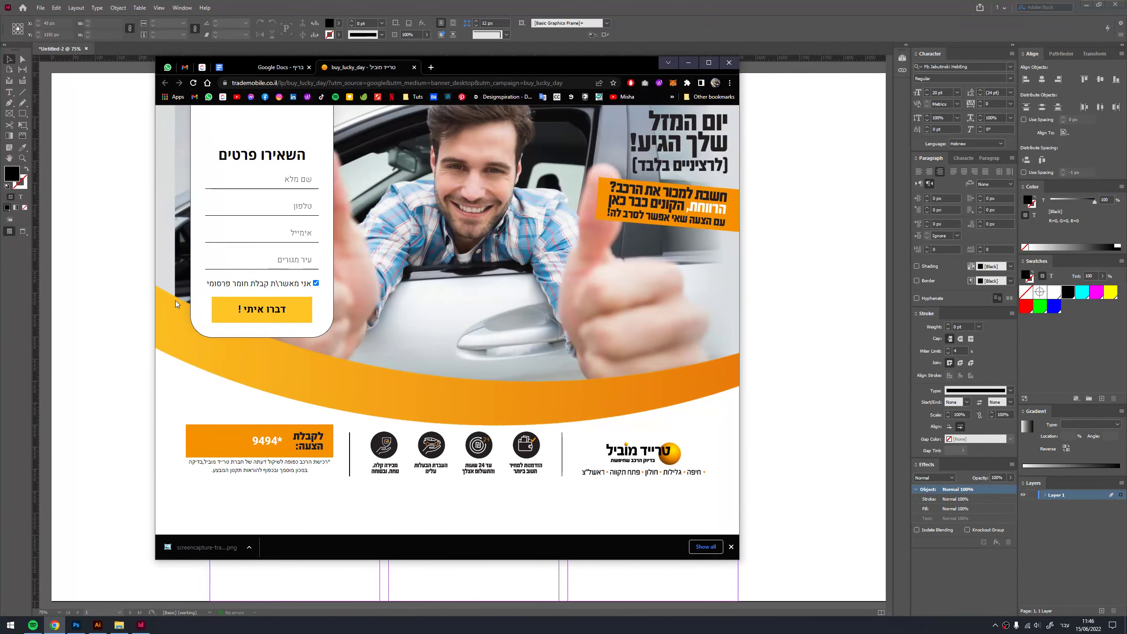
{"action": "left_click_drag", "start_coordinate": [153, 303], "coordinate": [209, 312]}
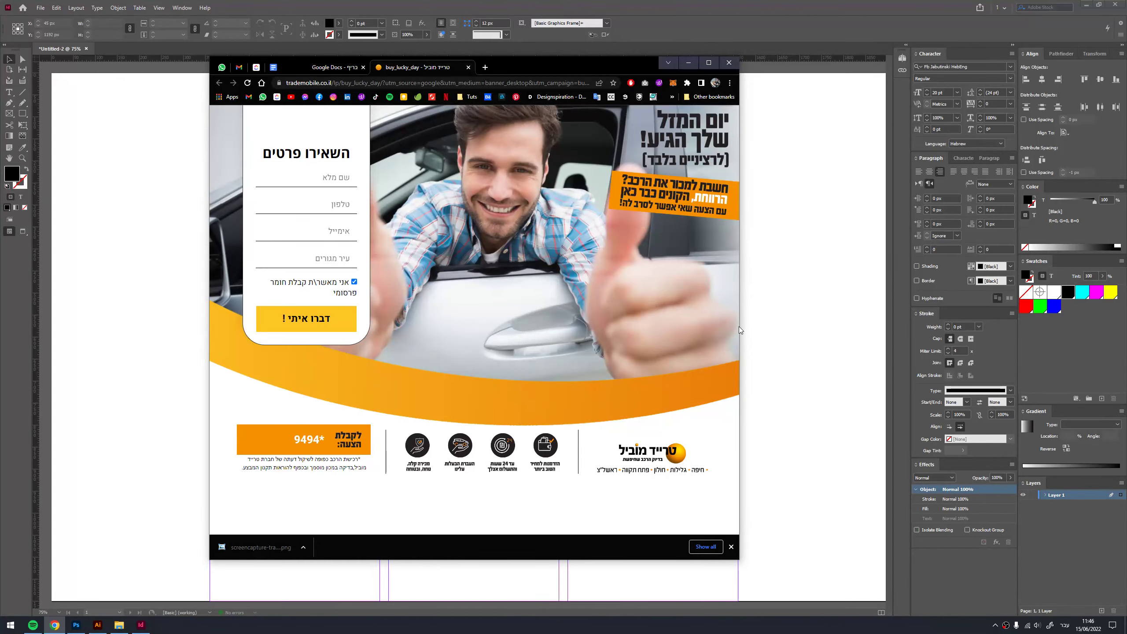
{"action": "left_click_drag", "start_coordinate": [739, 314], "coordinate": [998, 285]}
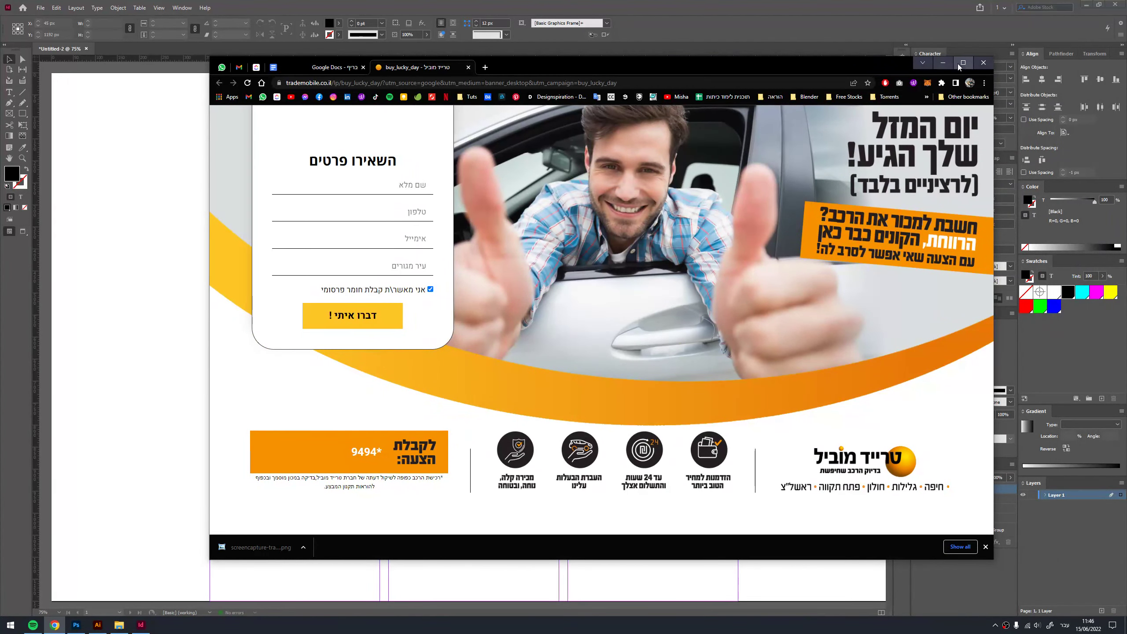
{"action": "left_click", "coordinate": [971, 62]}
- Delete the black rectangle in InDesign and grab the four Hebrew heading lines from the brief
{"action": "left_click", "coordinate": [1078, 10]}
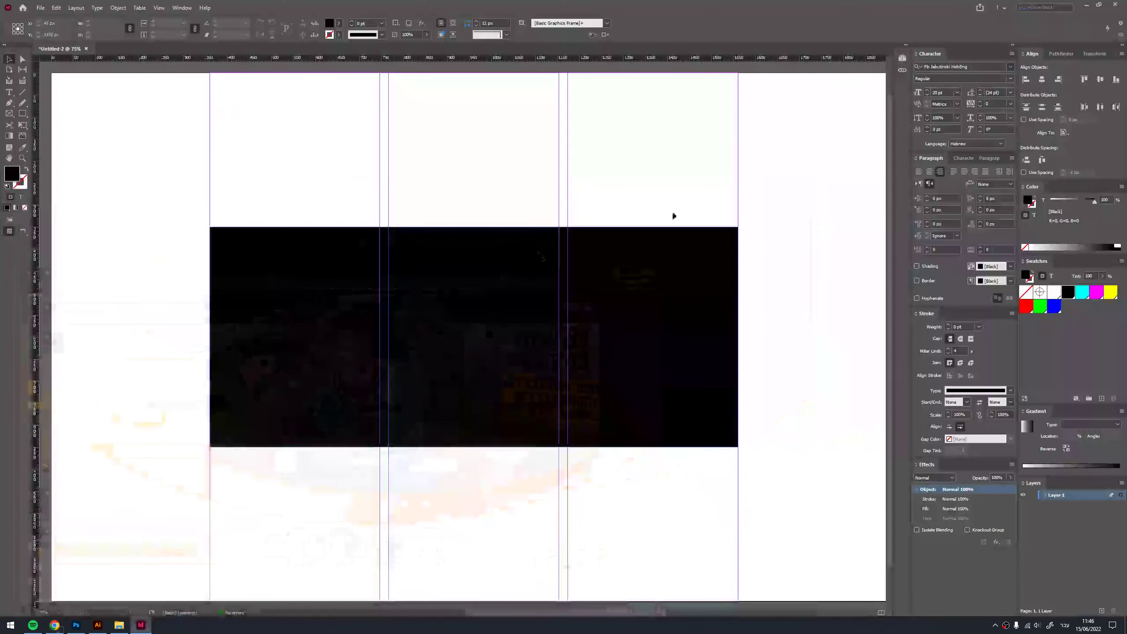
{"action": "key", "text": "Delete"}
{"action": "left_click", "coordinate": [55, 625]}
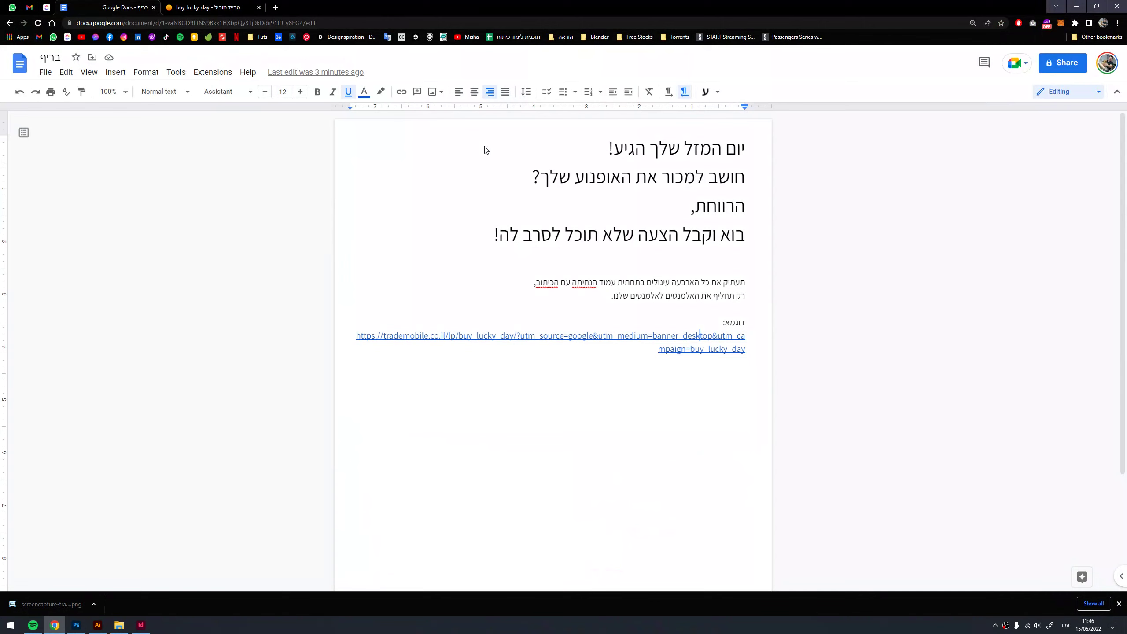
{"action": "left_click", "coordinate": [689, 265]}
{"action": "left_click_drag", "start_coordinate": [747, 133], "coordinate": [440, 260]}
{"action": "key", "text": "ctrl+c"}
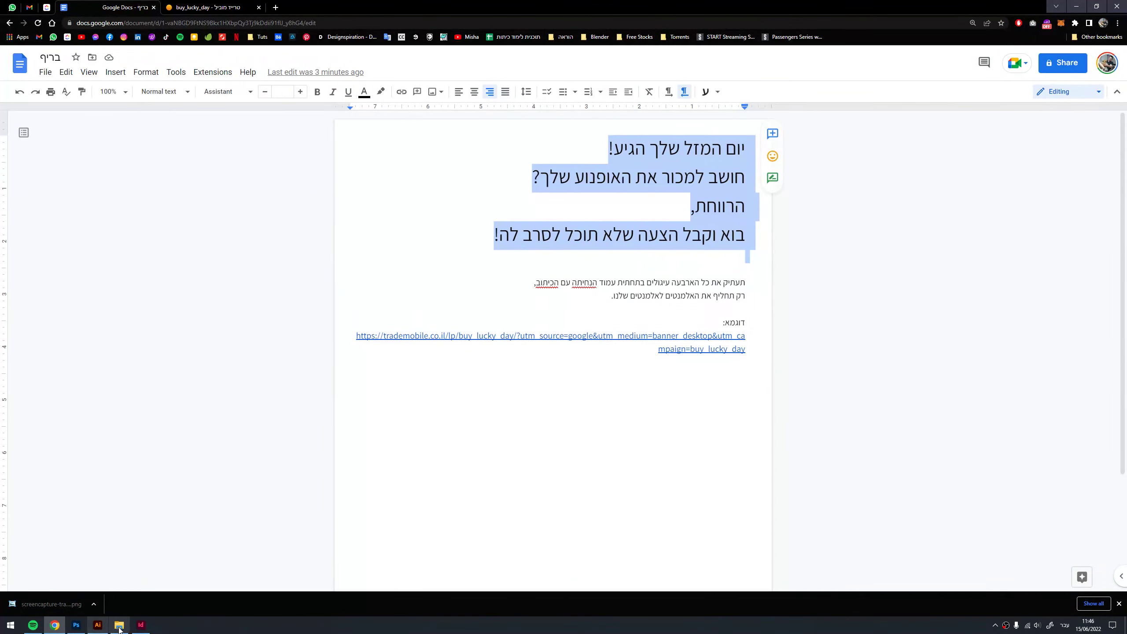
{"action": "left_click", "coordinate": [141, 626]}
{"action": "left_click", "coordinate": [9, 92]}
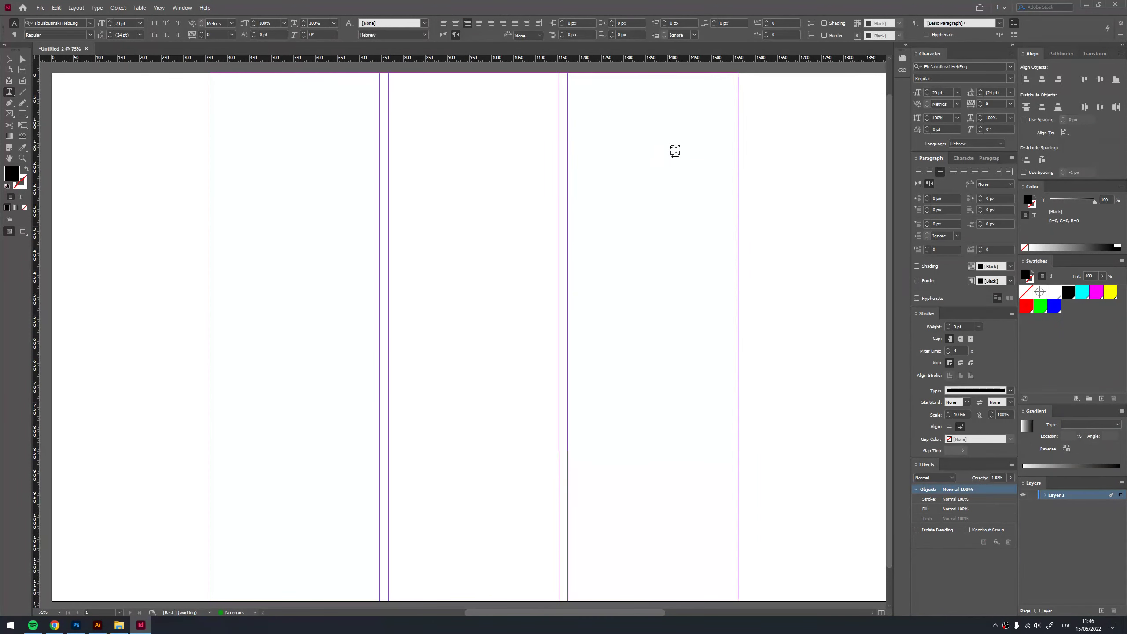
- Try pasting the headline into a text frame, then undo it
{"action": "left_click_drag", "start_coordinate": [671, 146], "coordinate": [364, 388]}
{"action": "key", "text": "ctrl+v"}
{"action": "key", "text": "ctrl+z"}
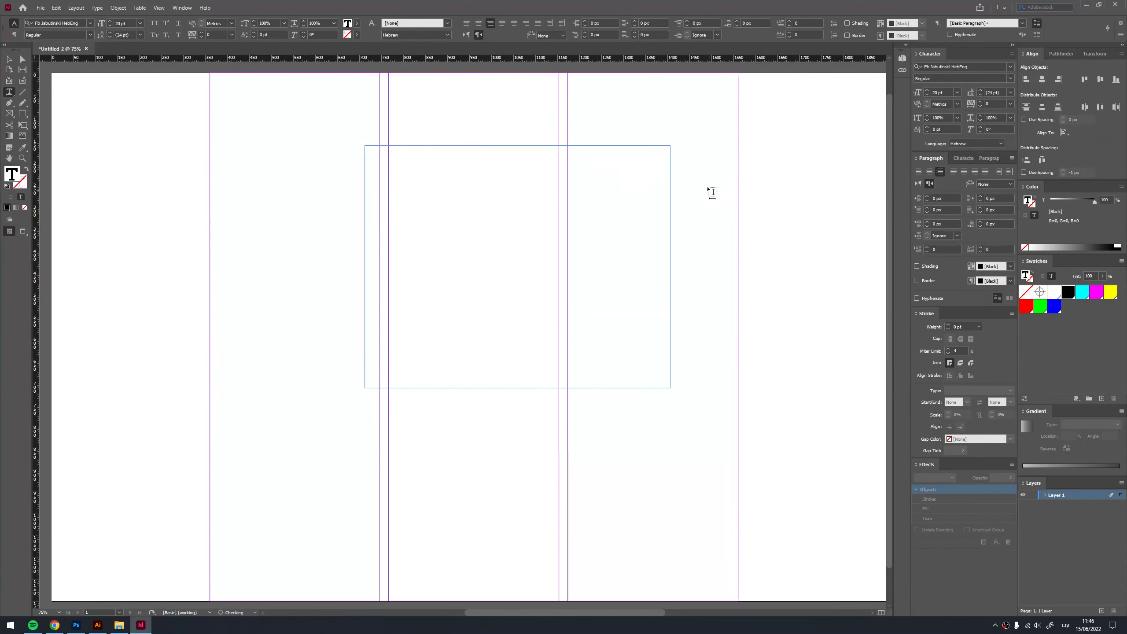
{"action": "key", "text": "Escape"}
{"action": "key", "text": "ctrl+z"}
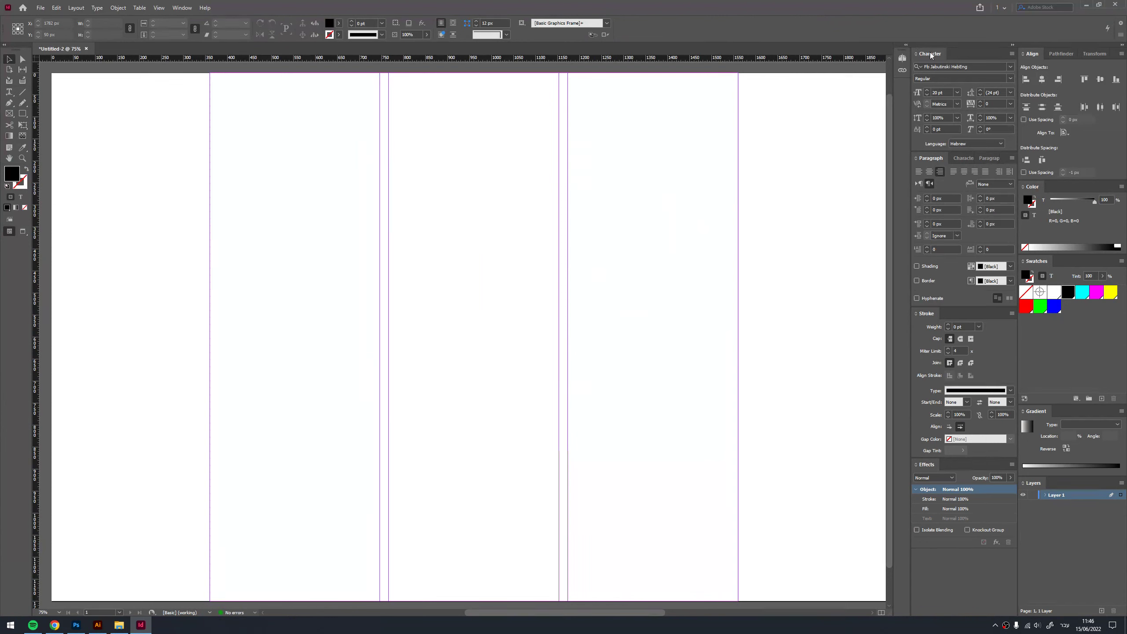
- Set the type to Fb PracticaNarrow at 30 pt
{"action": "left_click", "coordinate": [983, 67]}
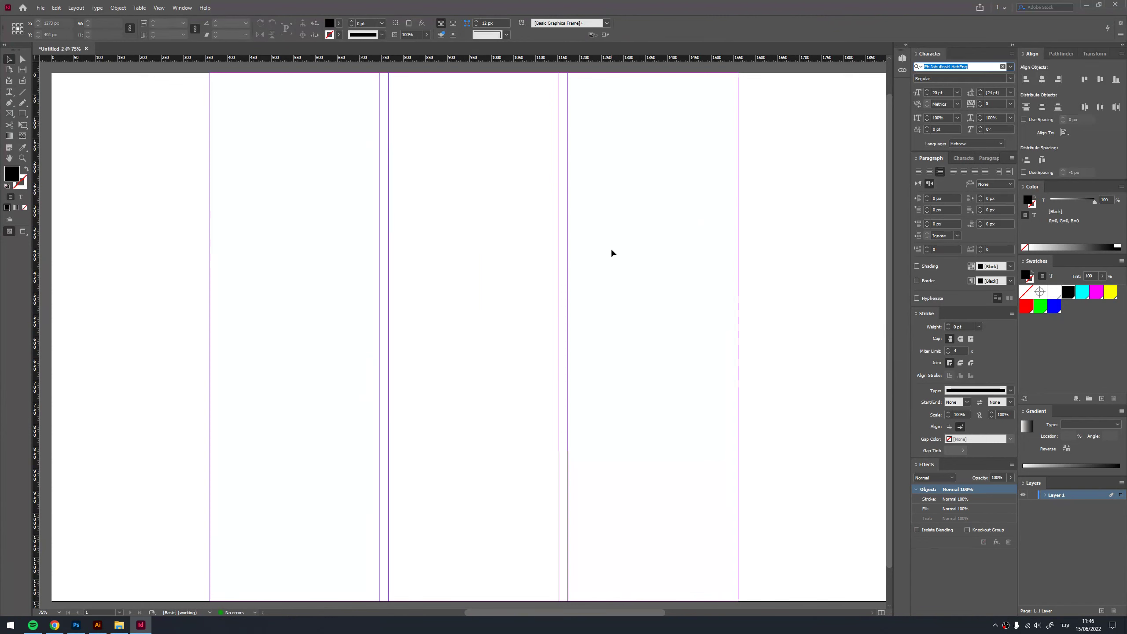
{"action": "type", "text": "FB PRAC"}
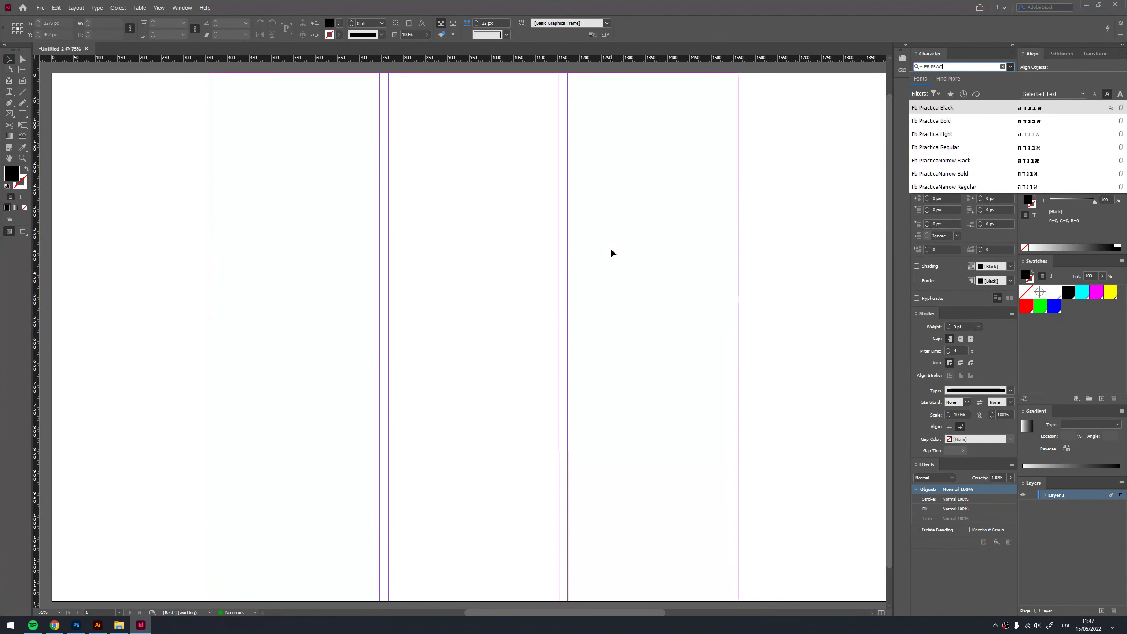
{"action": "left_click", "coordinate": [975, 188]}
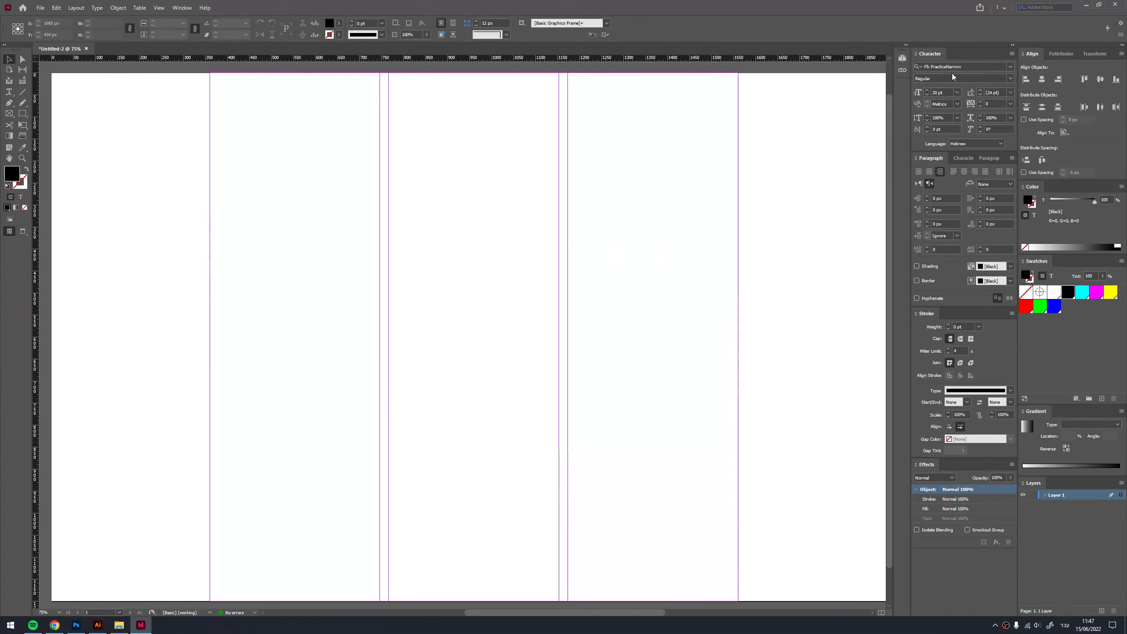
{"action": "triple_click", "coordinate": [941, 93]}
{"action": "type", "text": "30"}
{"action": "key", "text": "Return"}
- Paste the headline into a new text frame and move it down and right
{"action": "key", "text": "t"}
{"action": "left_click_drag", "start_coordinate": [699, 130], "coordinate": [357, 406]}
{"action": "key", "text": "ctrl+v"}
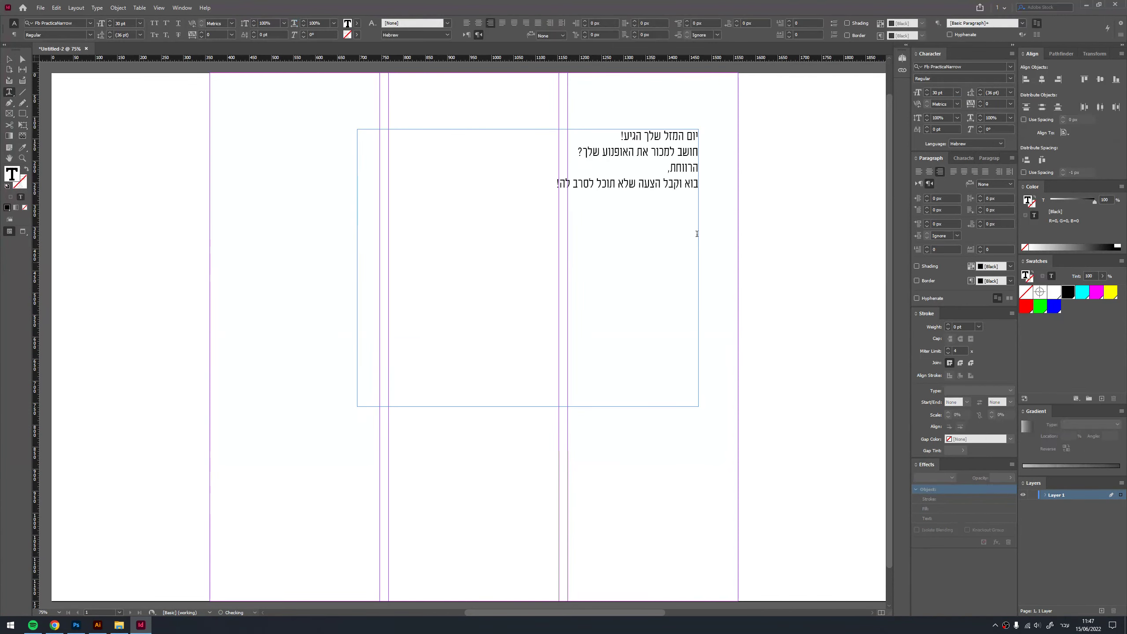
{"action": "key", "text": "Escape"}
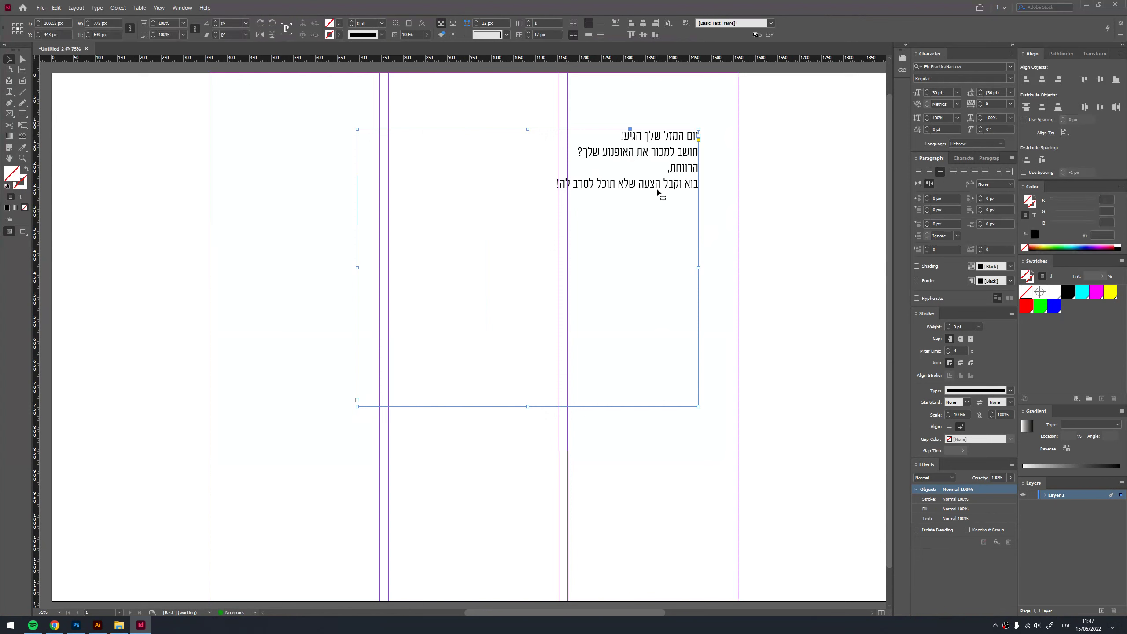
{"action": "left_click_drag", "start_coordinate": [651, 181], "coordinate": [690, 250]}
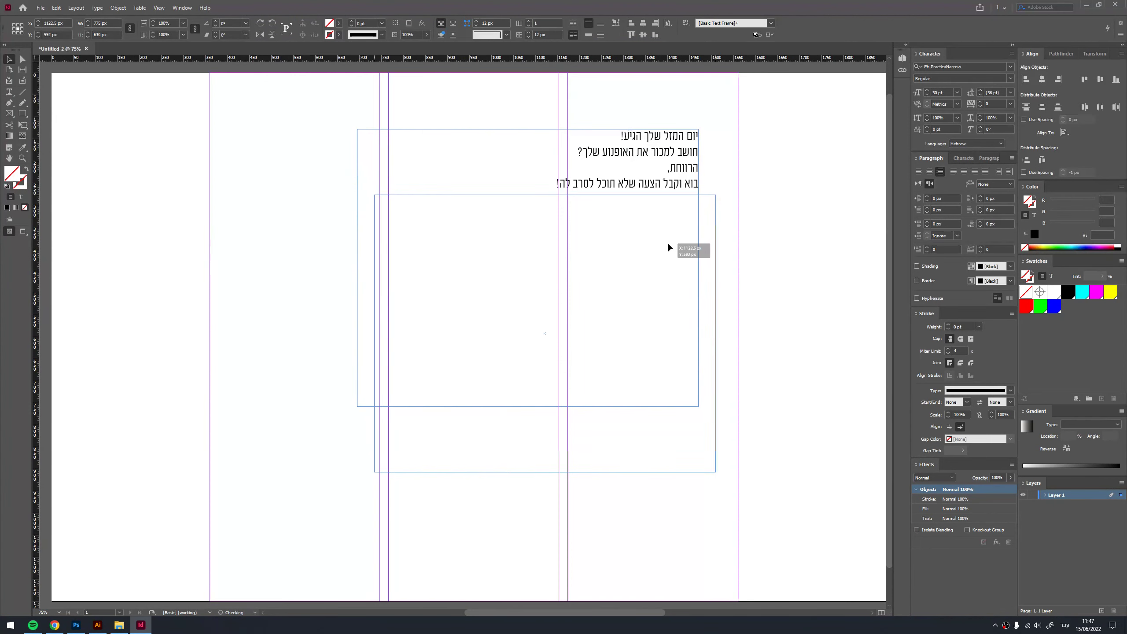
{"action": "left_click", "coordinate": [643, 142]}
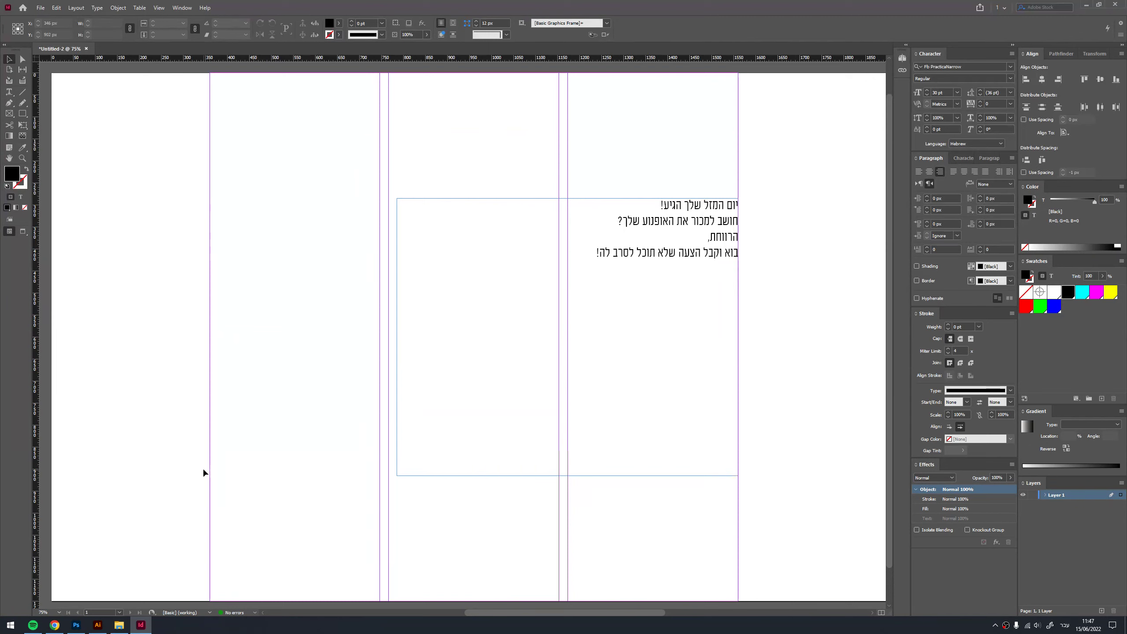
{"action": "mouse_move", "coordinate": [119, 625]}
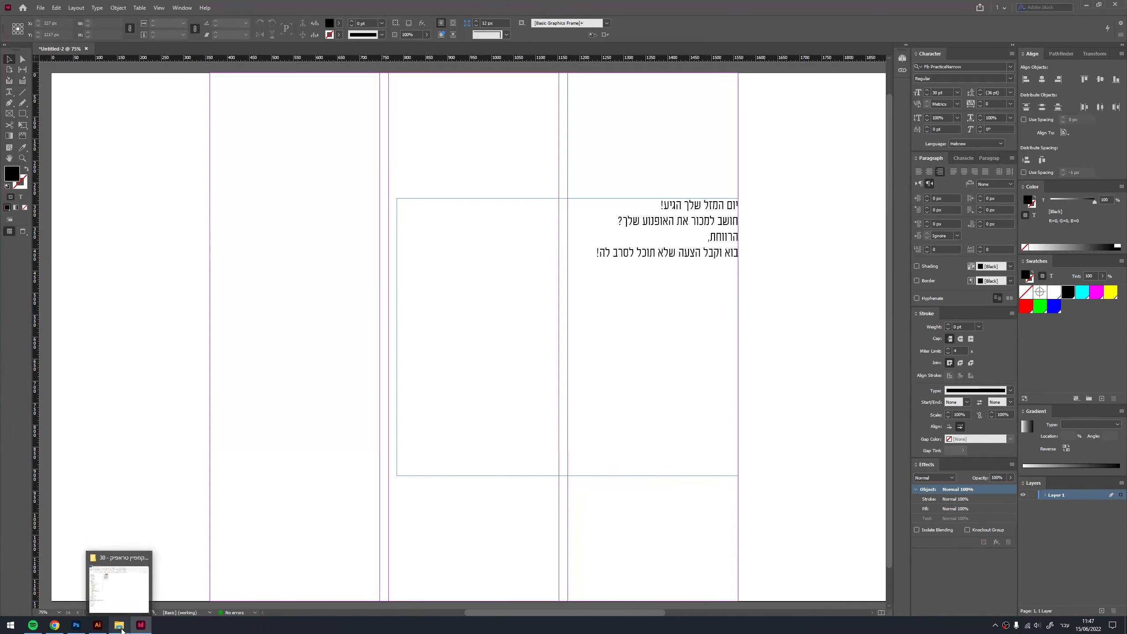
- Browse to HUB > INDESIGN in File Explorer with extra large icons and peek into EXTRAS
{"action": "left_click", "coordinate": [119, 577]}
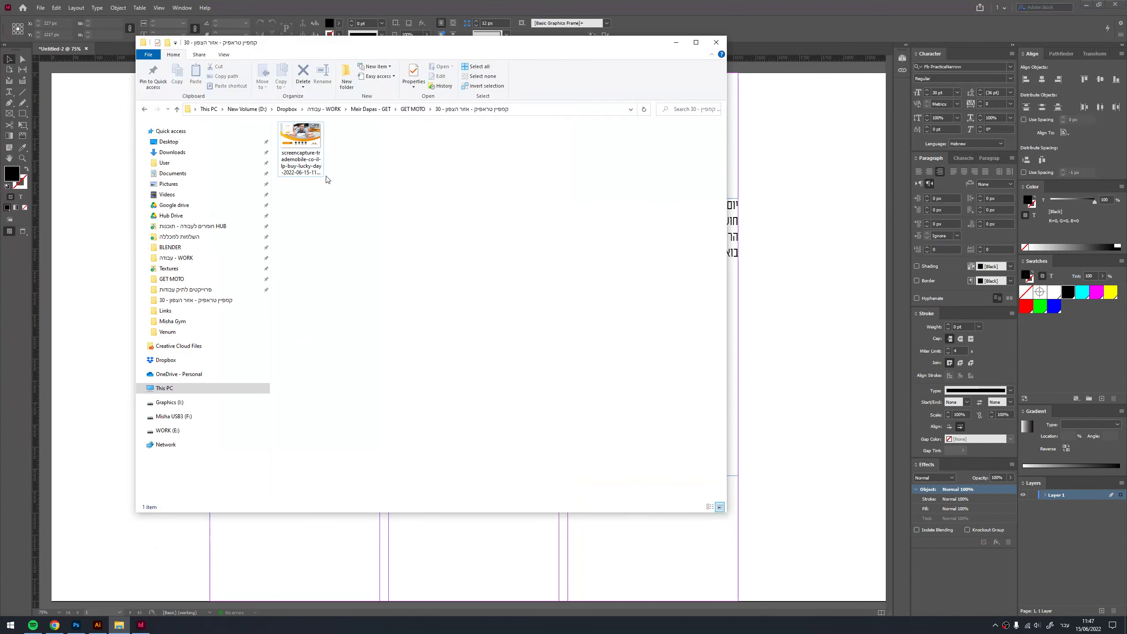
{"action": "key", "text": "ctrl+n"}
{"action": "left_click", "coordinate": [209, 237]}
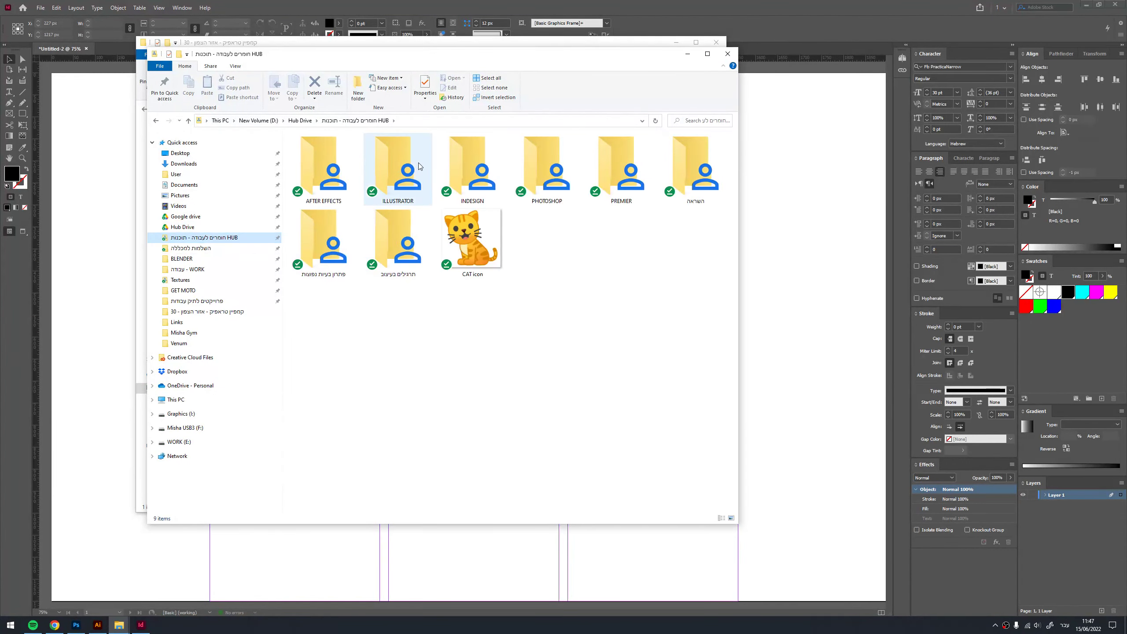
{"action": "left_click", "coordinate": [480, 179]}
{"action": "double_click", "coordinate": [479, 179]}
{"action": "right_click", "coordinate": [387, 303]}
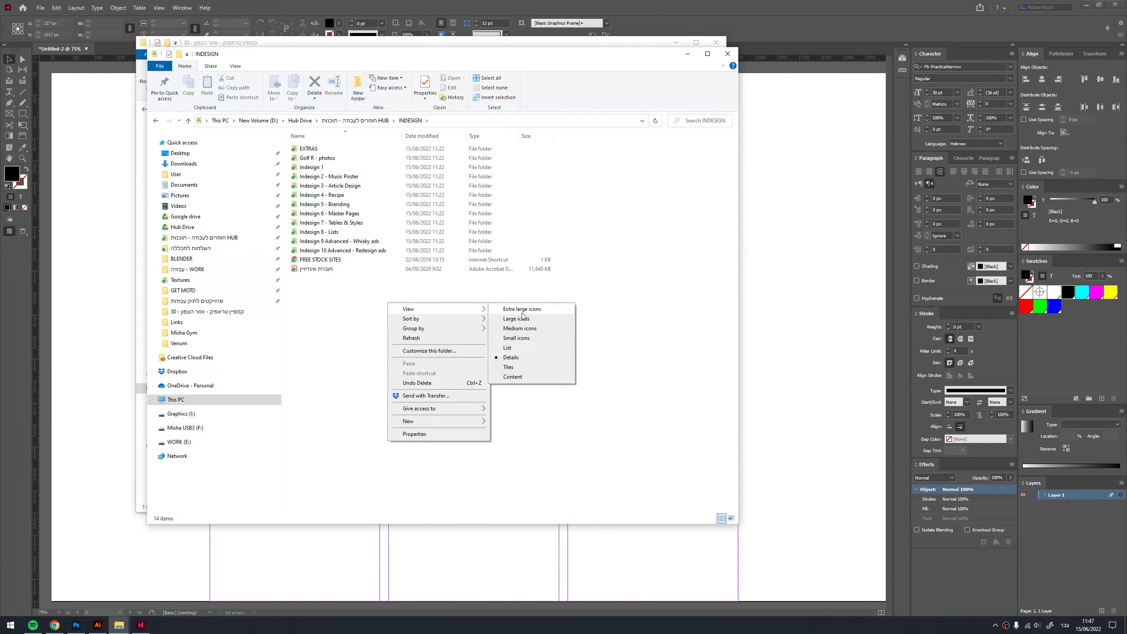
{"action": "left_click", "coordinate": [517, 309]}
{"action": "double_click", "coordinate": [364, 187]}
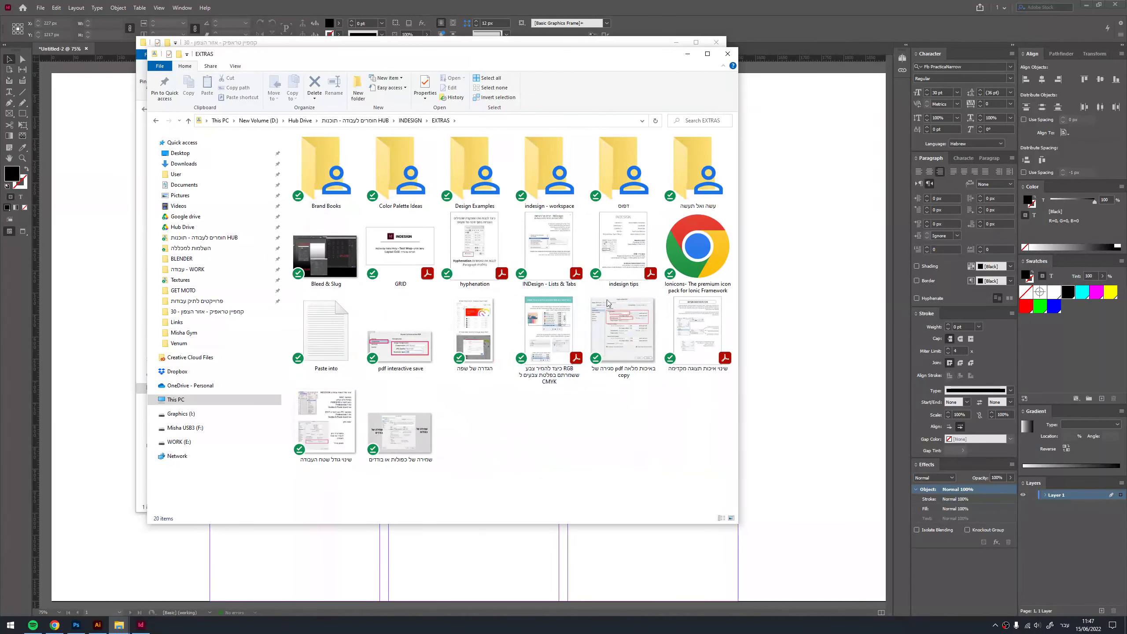
- Open the shortcuts PDF from the Indesign 3 - Article Design folder
{"action": "left_click", "coordinate": [598, 256]}
{"action": "left_click", "coordinate": [550, 251]}
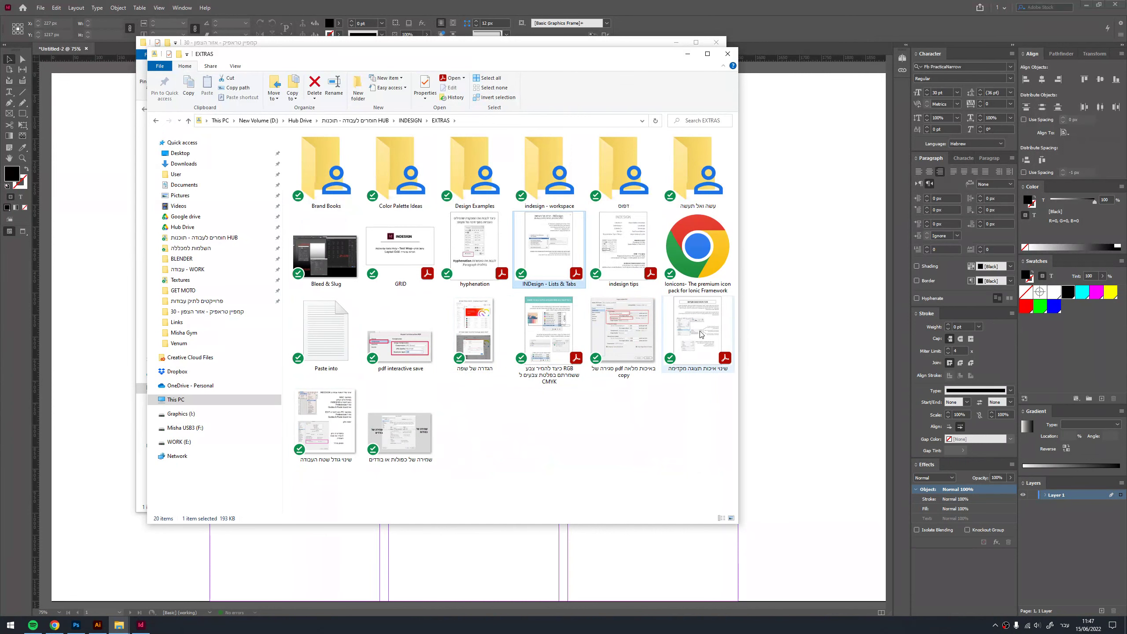
{"action": "left_click", "coordinate": [410, 120]}
{"action": "double_click", "coordinate": [643, 317]}
{"action": "double_click", "coordinate": [413, 215]}
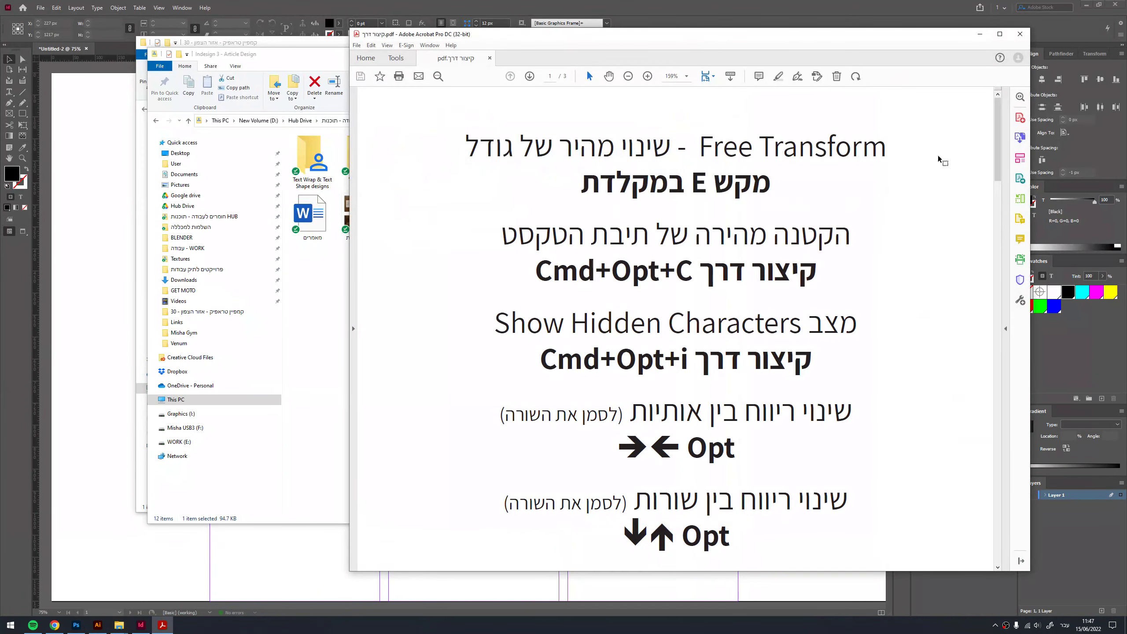
- Maximize Acrobat, fit the page, and read the shortcut for shrinking a text frame
{"action": "left_click", "coordinate": [1000, 34]}
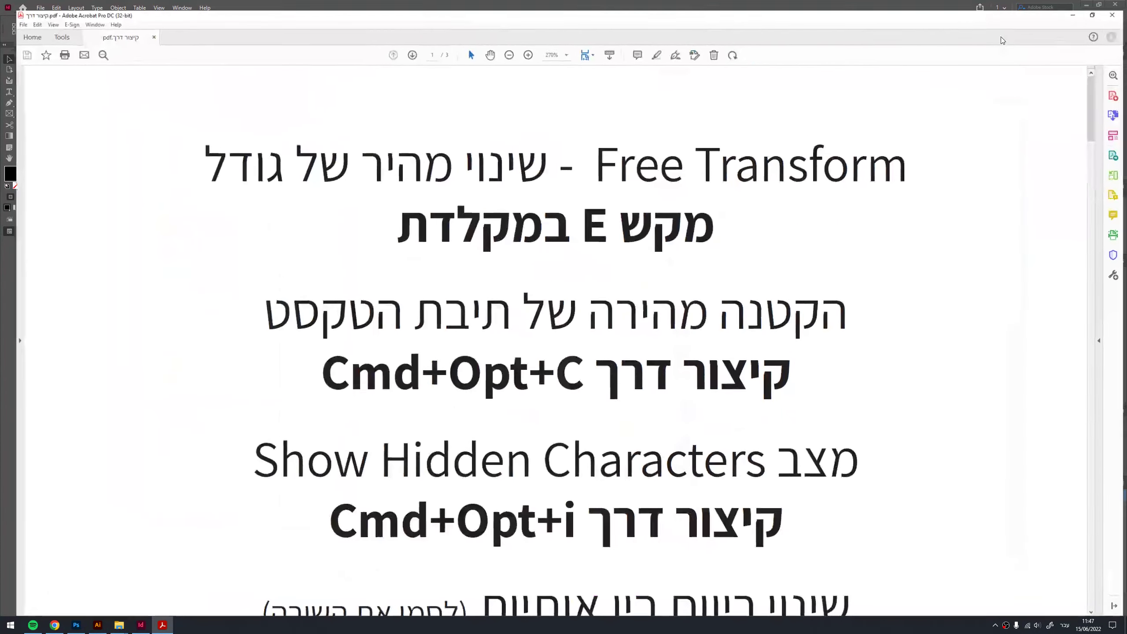
{"action": "left_click", "coordinate": [579, 45]}
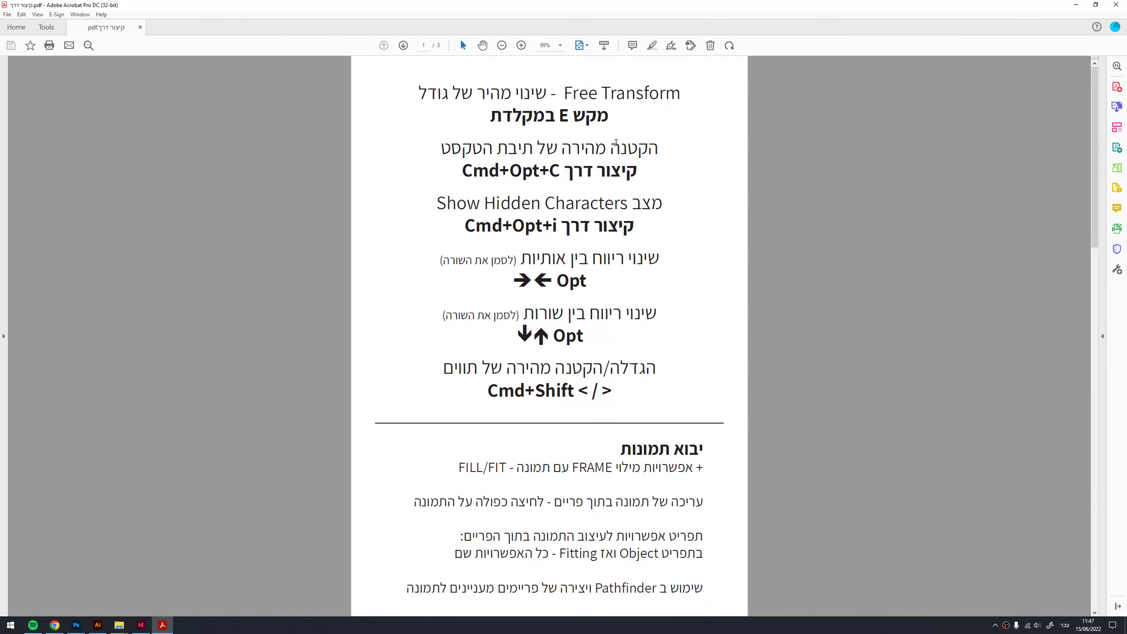
{"action": "triple_click", "coordinate": [616, 143]}
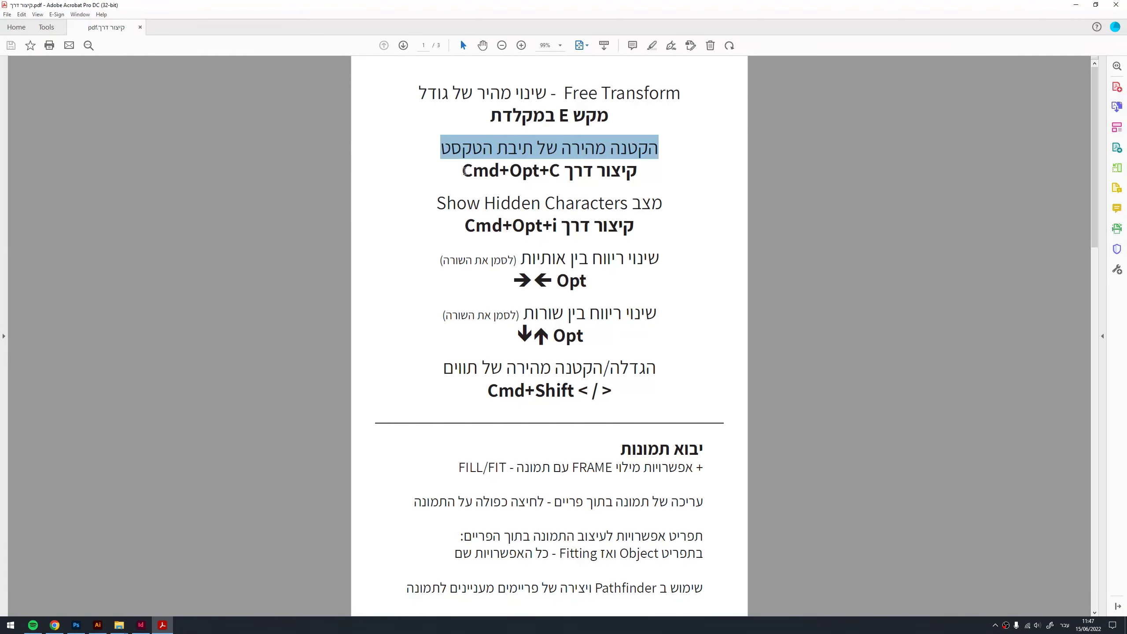
{"action": "left_click_drag", "start_coordinate": [464, 171], "coordinate": [539, 172]}
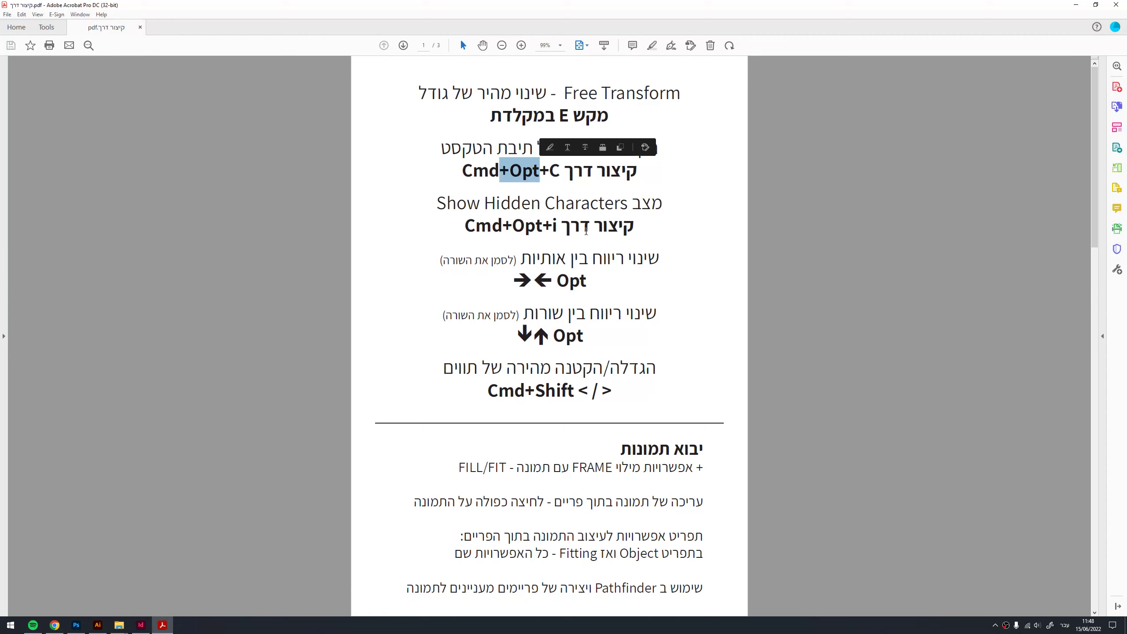
{"action": "left_click", "coordinate": [562, 202]}
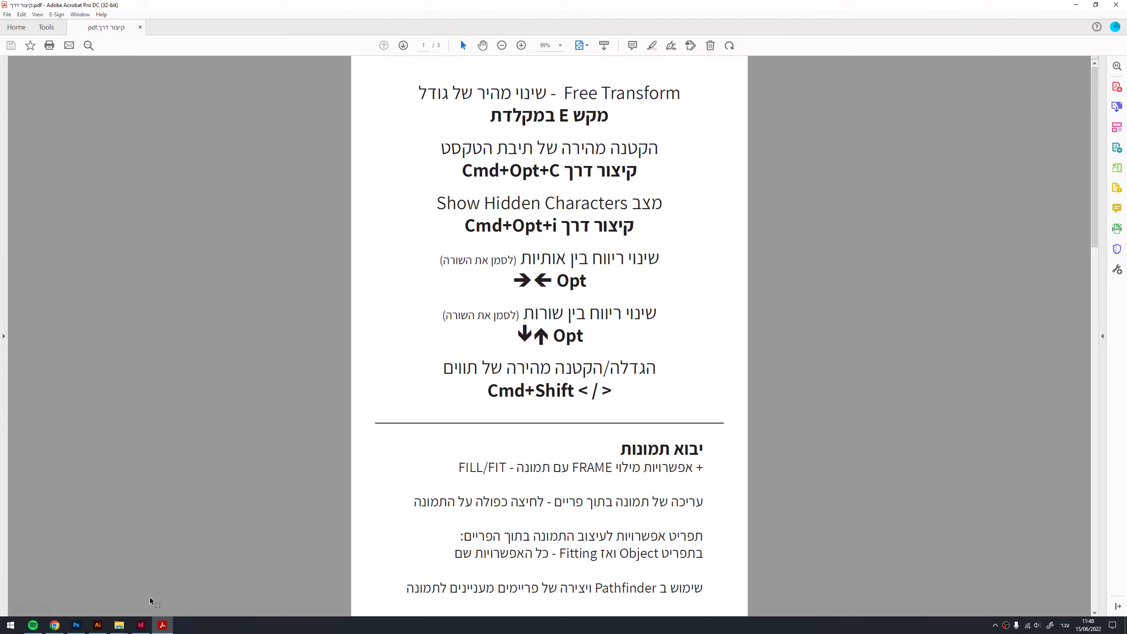
- Scale the headline frame down twice and up once with Ctrl+, and Ctrl+
{"action": "left_click", "coordinate": [140, 626]}
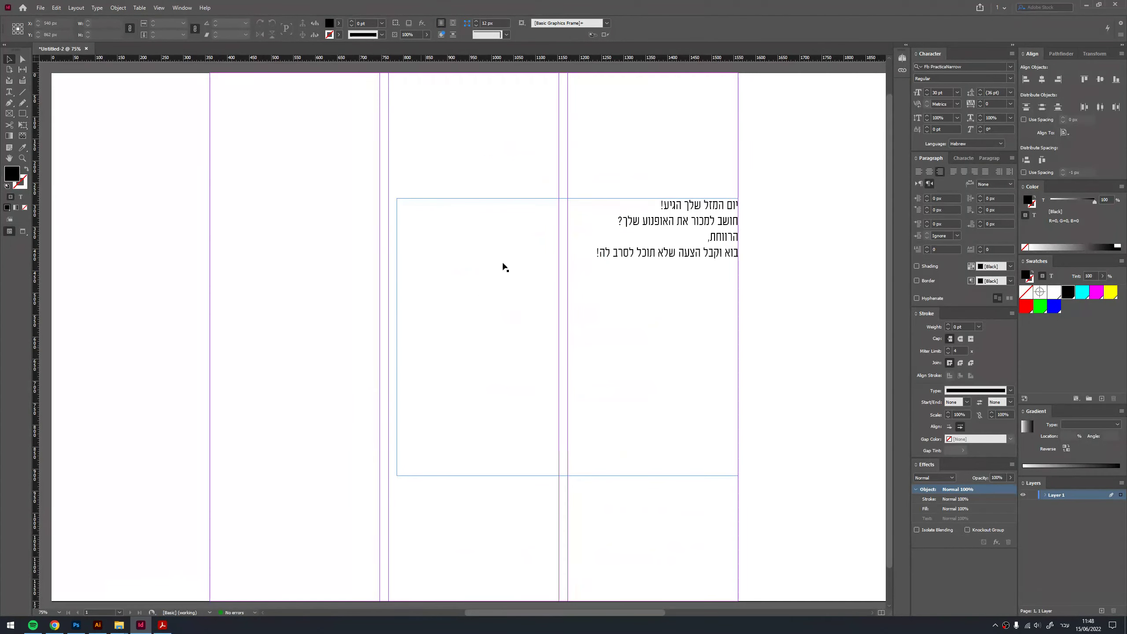
{"action": "key", "text": "ctrl+comma"}
{"action": "key", "text": "ctrl+comma"}
{"action": "key", "text": "ctrl+comma"}
{"action": "key", "text": "ctrl+comma"}
{"action": "key", "text": "ctrl+comma"}
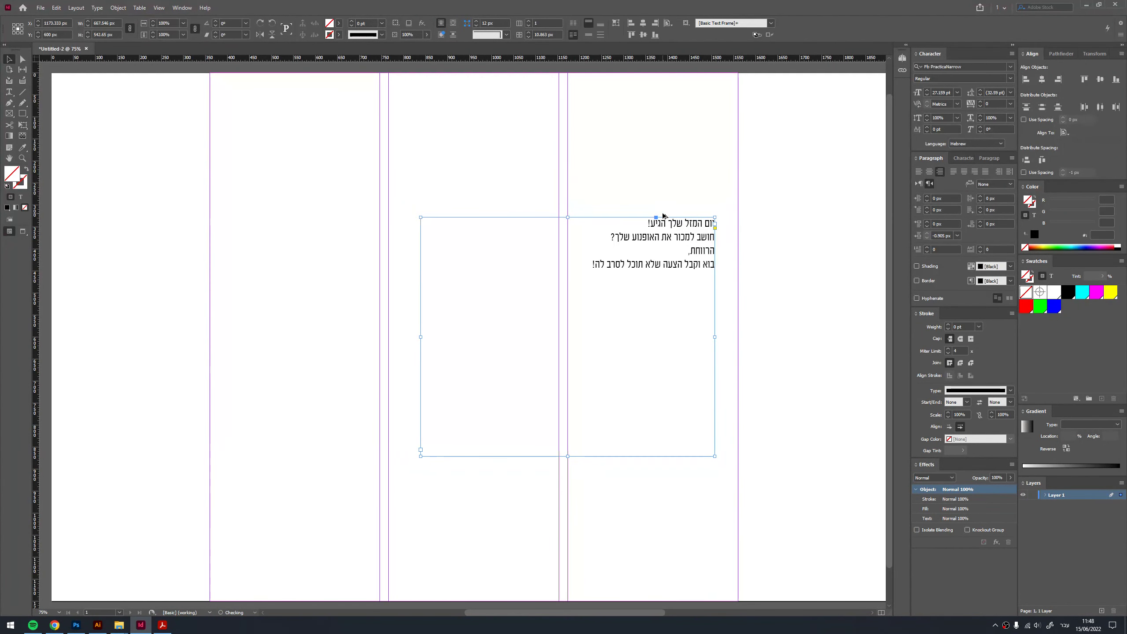
{"action": "key", "text": "ctrl+comma"}
{"action": "key", "text": "ctrl+comma"}
{"action": "key", "text": "ctrl+comma"}
{"action": "key", "text": "ctrl+comma"}
{"action": "key", "text": "ctrl+comma"}
{"action": "key", "text": "ctrl+comma"}
{"action": "key", "text": "ctrl+period"}
{"action": "key", "text": "ctrl+period"}
{"action": "key", "text": "ctrl+period"}
{"action": "key", "text": "ctrl+period"}
{"action": "key", "text": "ctrl+period"}
{"action": "key", "text": "ctrl+period"}
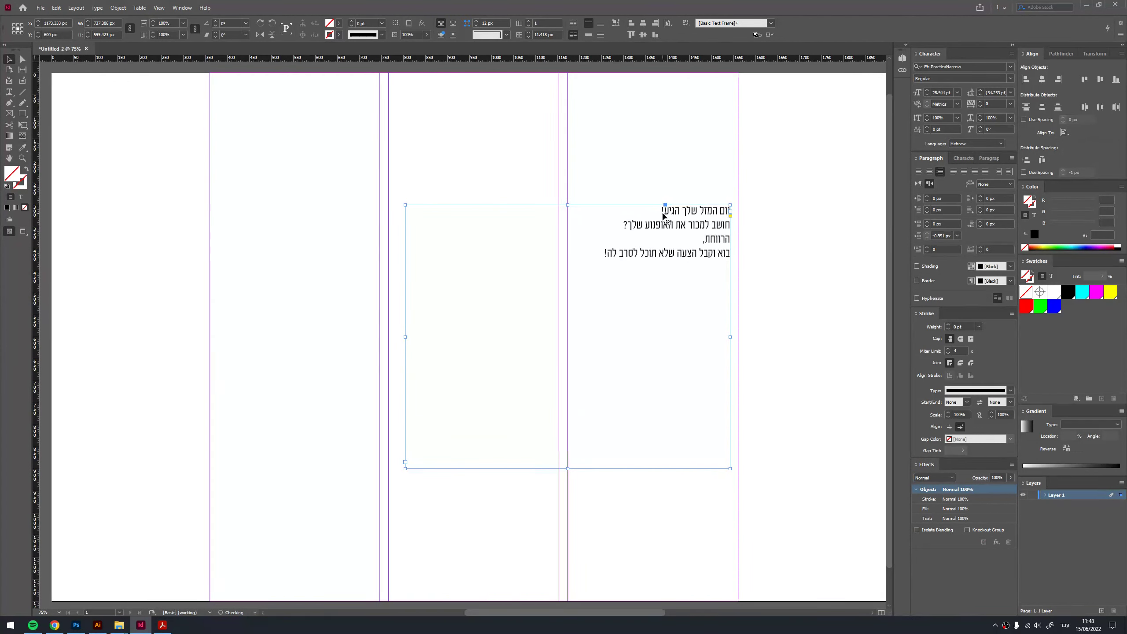
- Enlarge the headline text two steps, checking the shortcuts PDF in between
{"action": "key", "text": "ctrl+shift+period"}
{"action": "key", "text": "ctrl+shift+period"}
{"action": "key", "text": "ctrl+shift+period"}
{"action": "key", "text": "ctrl+shift+period"}
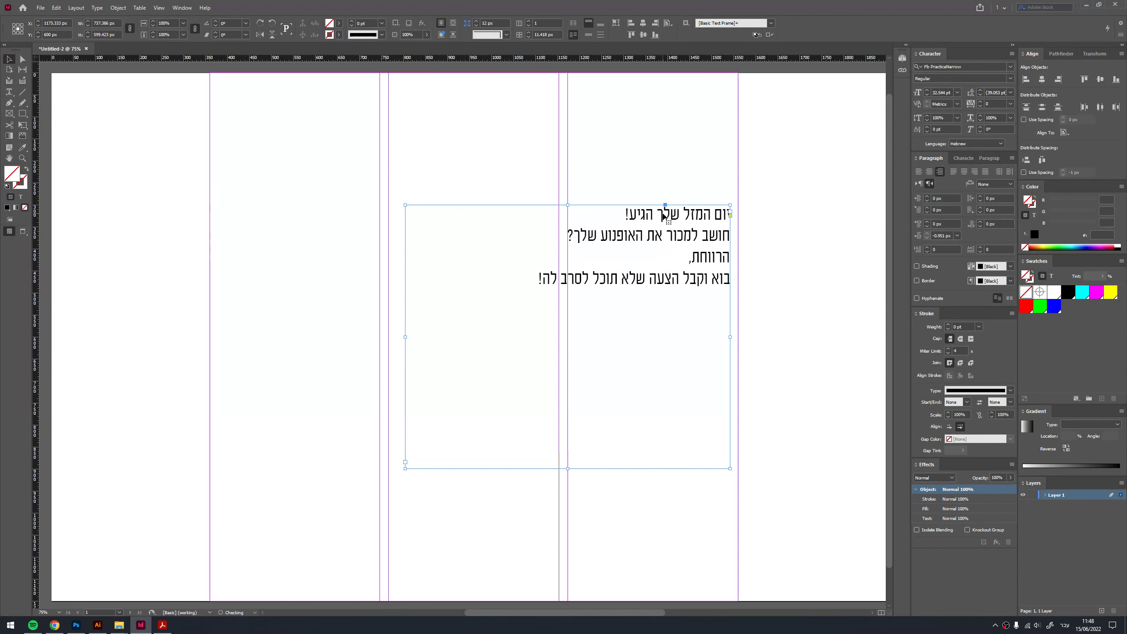
{"action": "key", "text": "ctrl+shift+period"}
{"action": "key", "text": "ctrl+shift+period"}
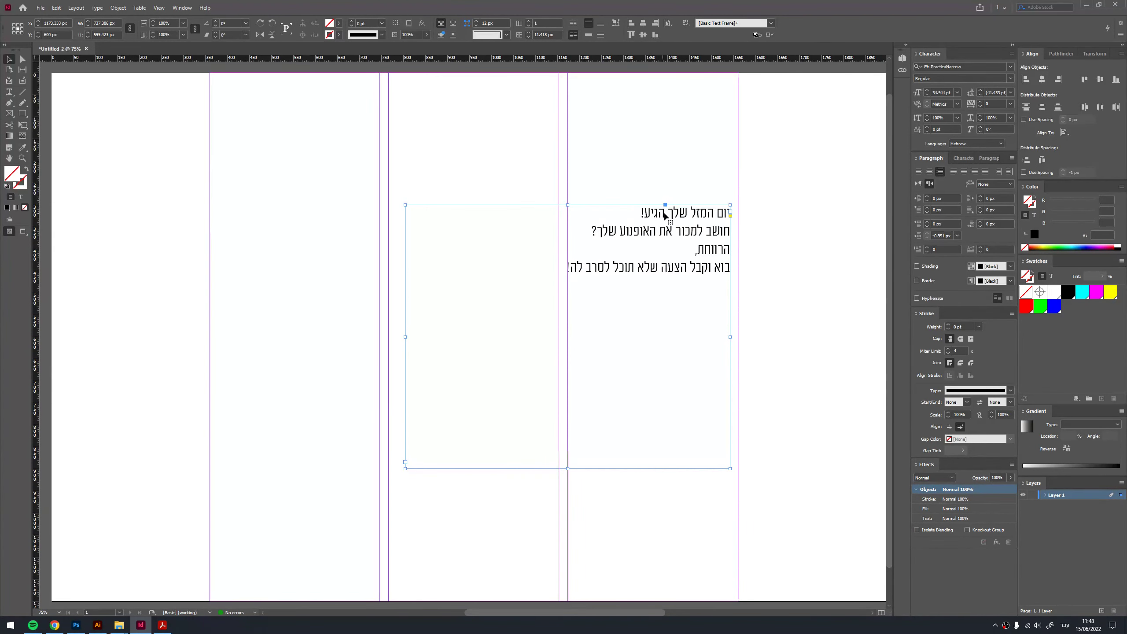
{"action": "key", "text": "alt+Tab"}
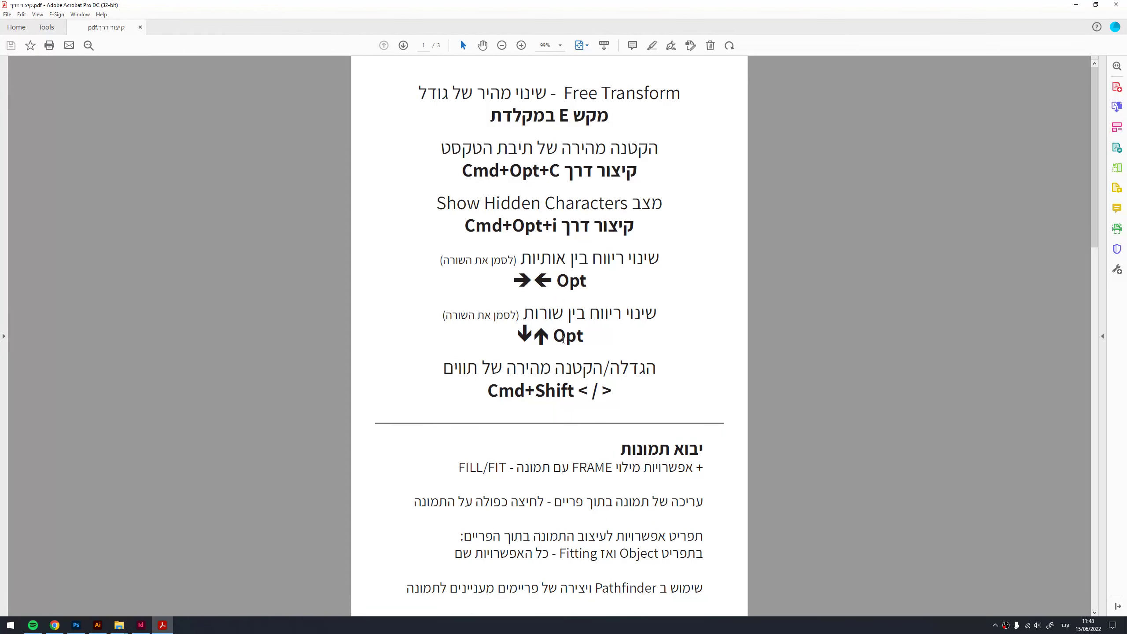
{"action": "key", "text": "alt+Tab"}
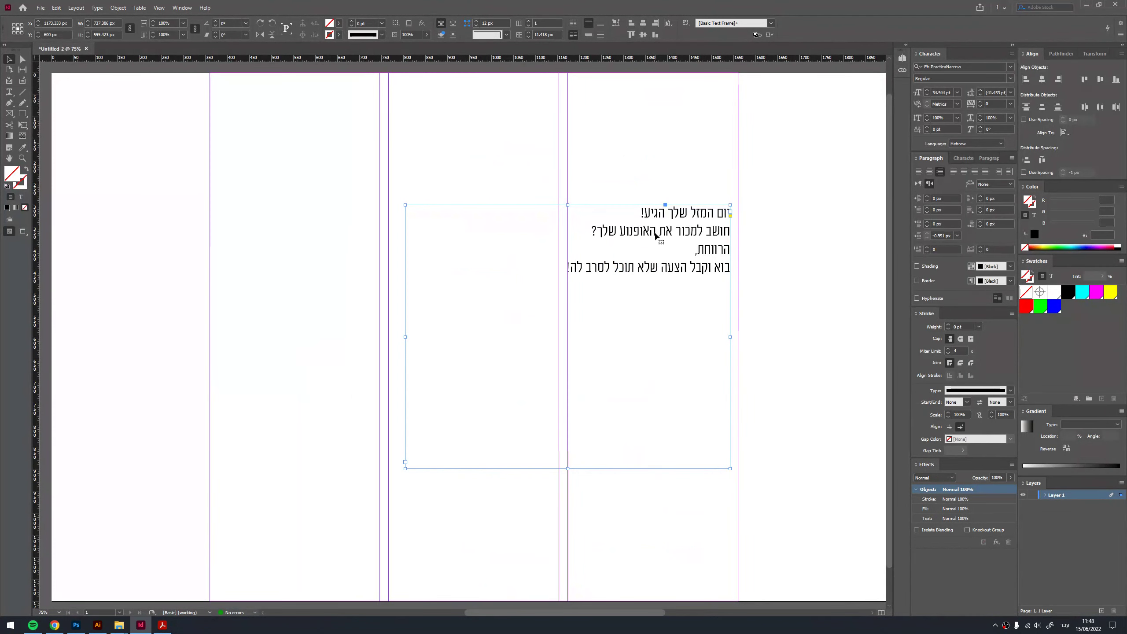
- Move the headline text frame toward the page centre
{"action": "triple_click", "coordinate": [677, 232]}
{"action": "key", "text": "ctrl+a"}
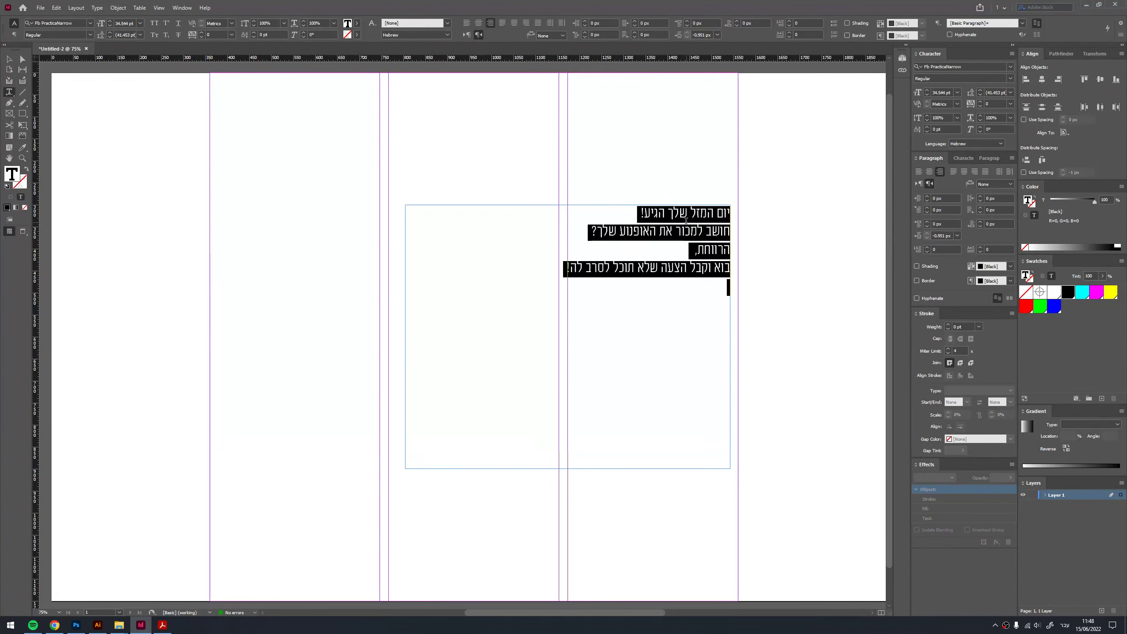
{"action": "left_click", "coordinate": [709, 246]}
{"action": "key", "text": "Escape"}
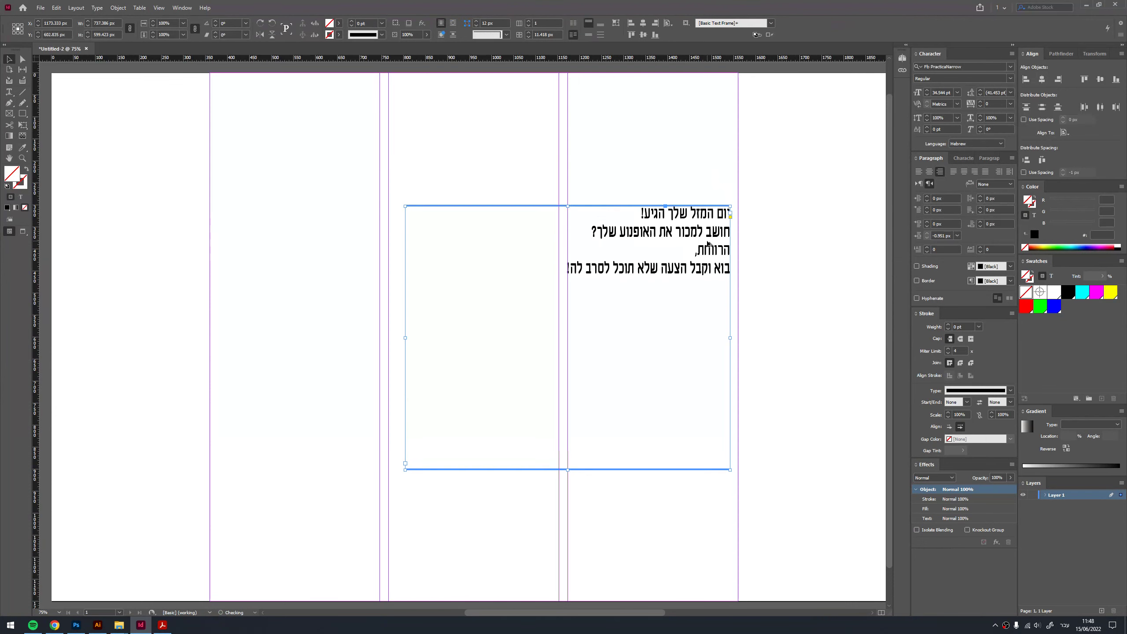
{"action": "left_click_drag", "start_coordinate": [659, 242], "coordinate": [195, 316]}
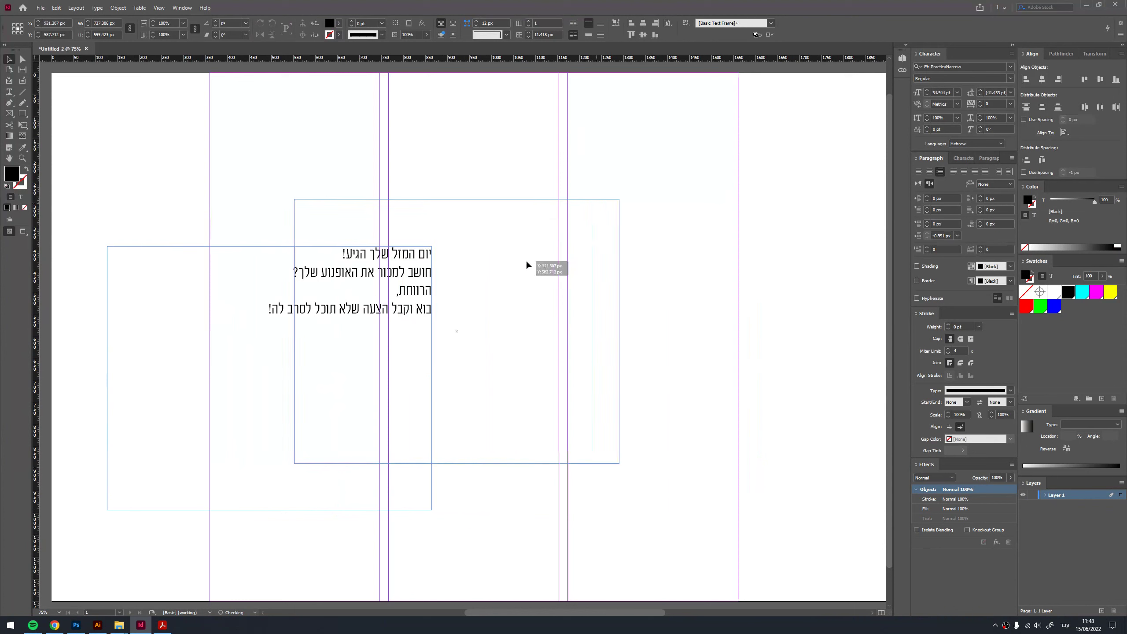
{"action": "left_click_drag", "start_coordinate": [195, 315], "coordinate": [575, 259]}
- Tighten the headline's leading with Alt+Up and adjust its tracking with Alt+Left/Right
{"action": "double_click", "coordinate": [575, 258]}
{"action": "key", "text": "ctrl+a"}
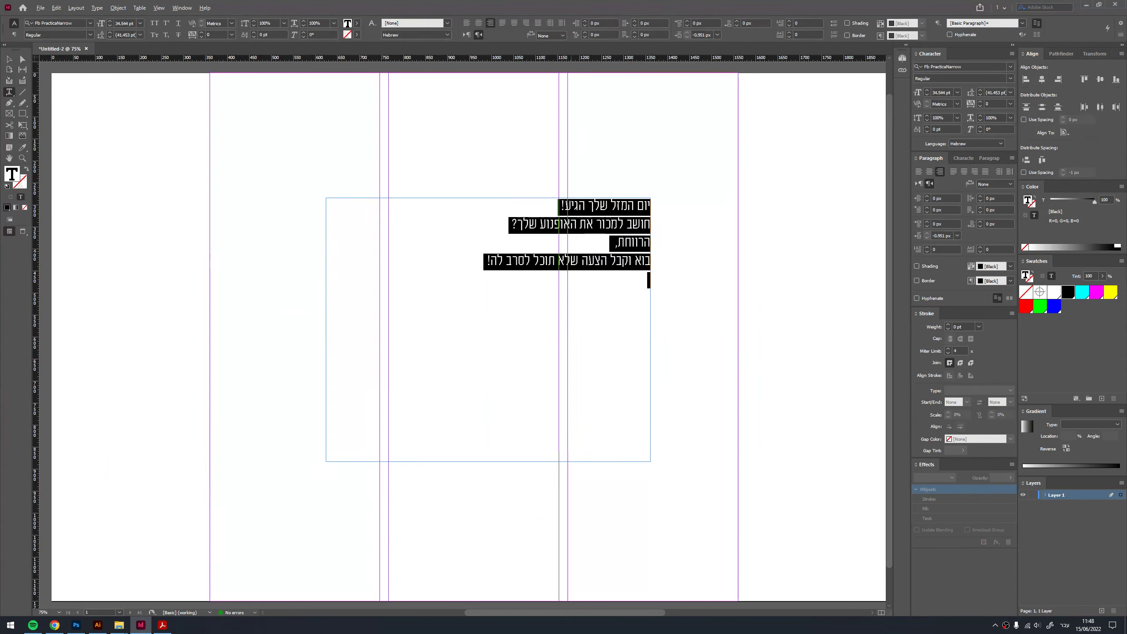
{"action": "key", "text": "alt+Down"}
{"action": "key", "text": "alt+Down"}
{"action": "key", "text": "alt+Up"}
{"action": "key", "text": "alt+Up"}
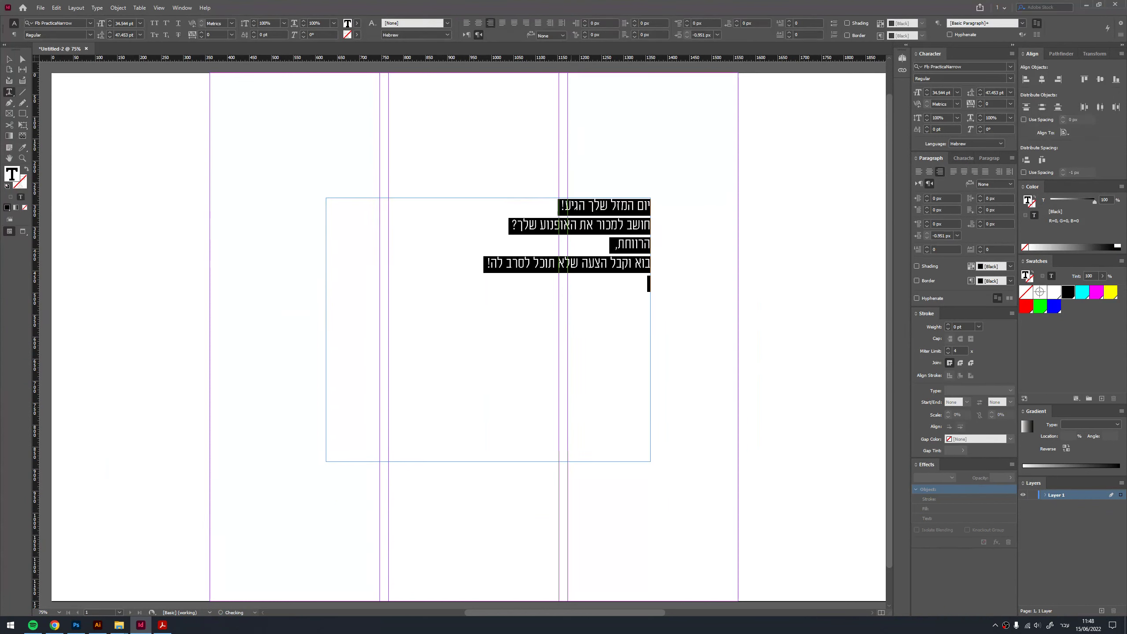
{"action": "key", "text": "alt+Up"}
{"action": "key", "text": "alt+Left"}
{"action": "key", "text": "alt+Left"}
{"action": "key", "text": "alt+Right"}
{"action": "key", "text": "alt+Right"}
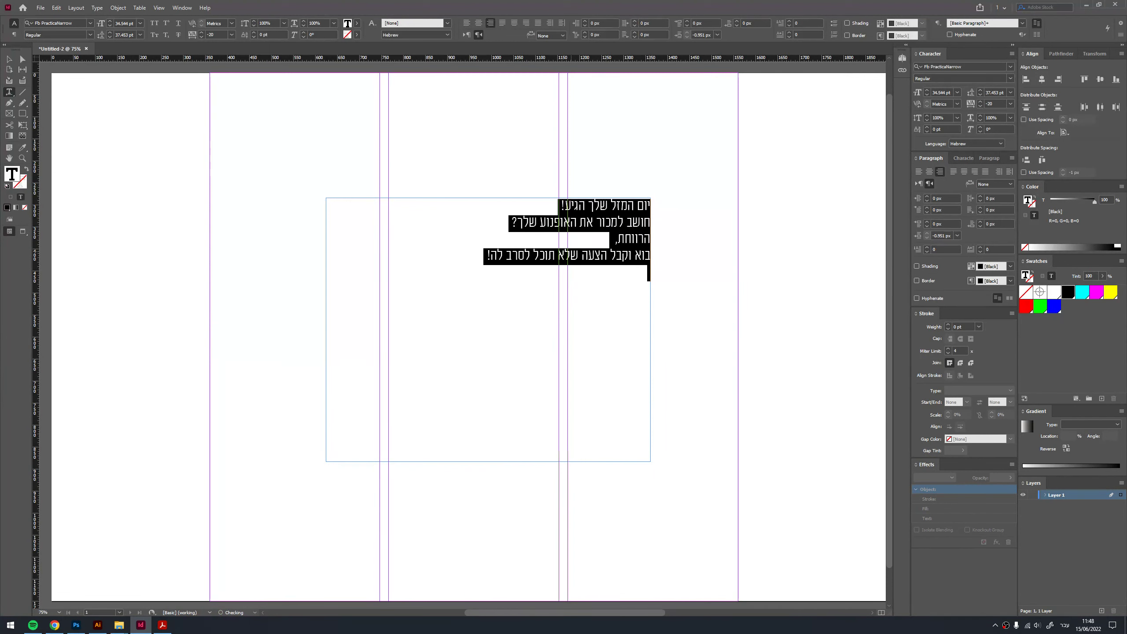
{"action": "key", "text": "alt+Right"}
{"action": "key", "text": "alt+Up"}
{"action": "key", "text": "alt+Left"}
{"action": "key", "text": "alt+Left"}
{"action": "key", "text": "Down"}
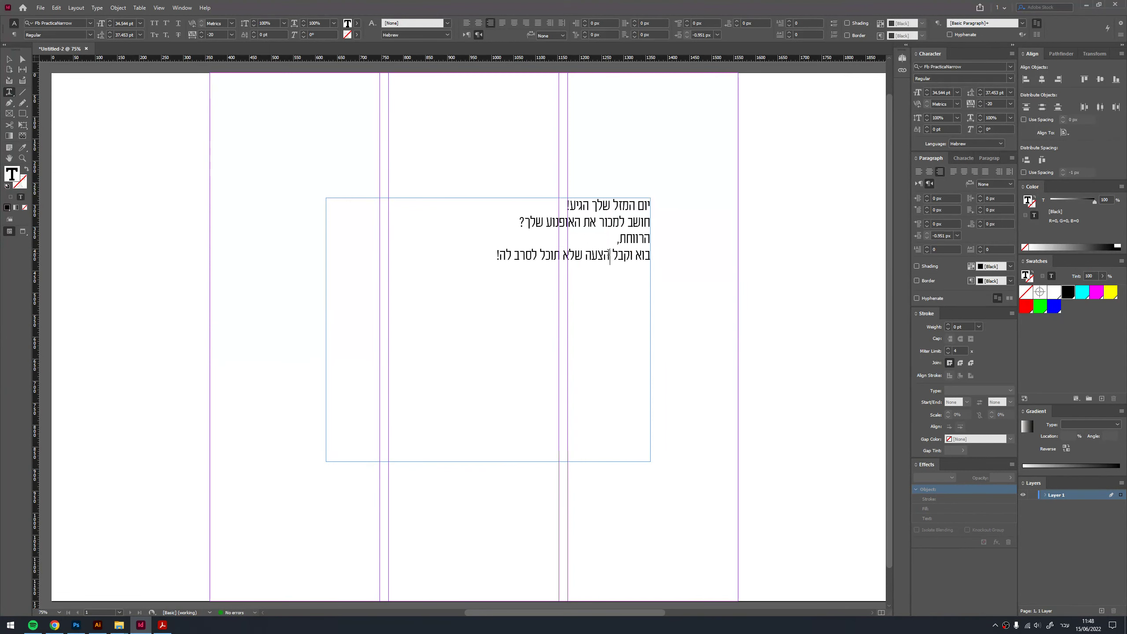
- Turn on Show Hidden Characters from the Type menu
{"action": "key", "text": "Escape"}
{"action": "left_click", "coordinate": [341, 110]}
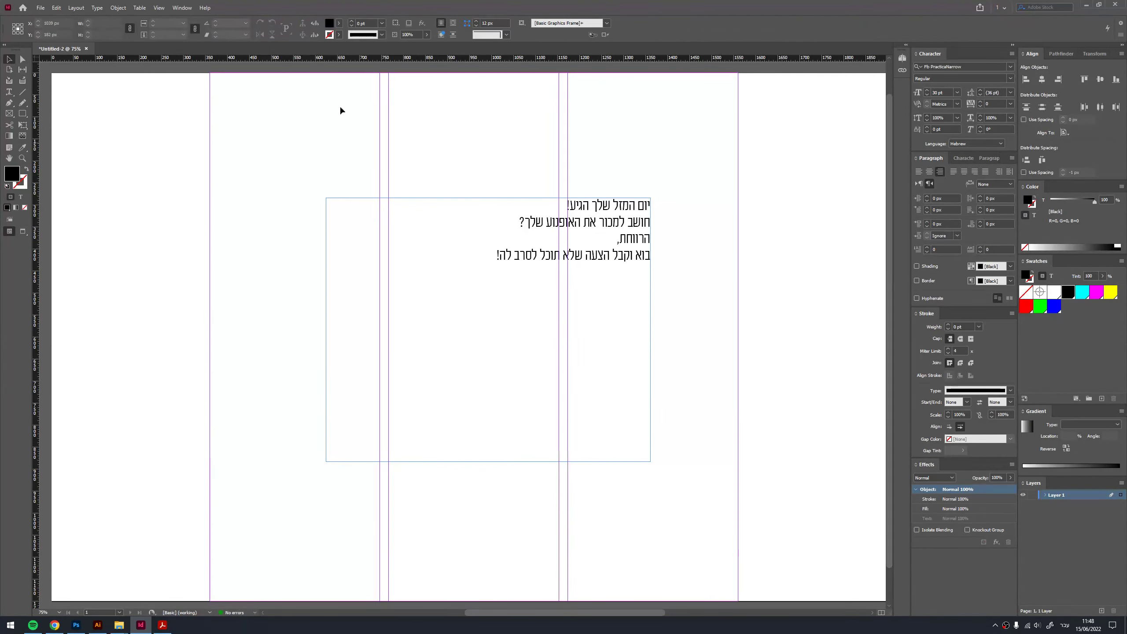
{"action": "left_click", "coordinate": [97, 7]}
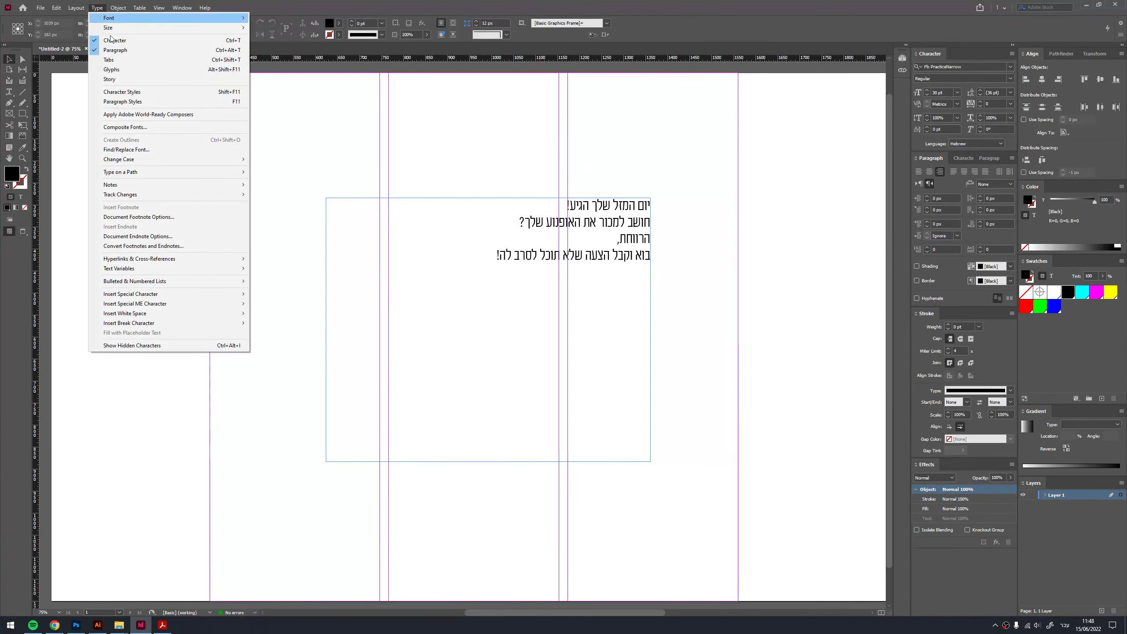
{"action": "left_click", "coordinate": [164, 346]}
- Enlarge the headline text, widen its leading, and shift the frame right and down
{"action": "left_click", "coordinate": [603, 266]}
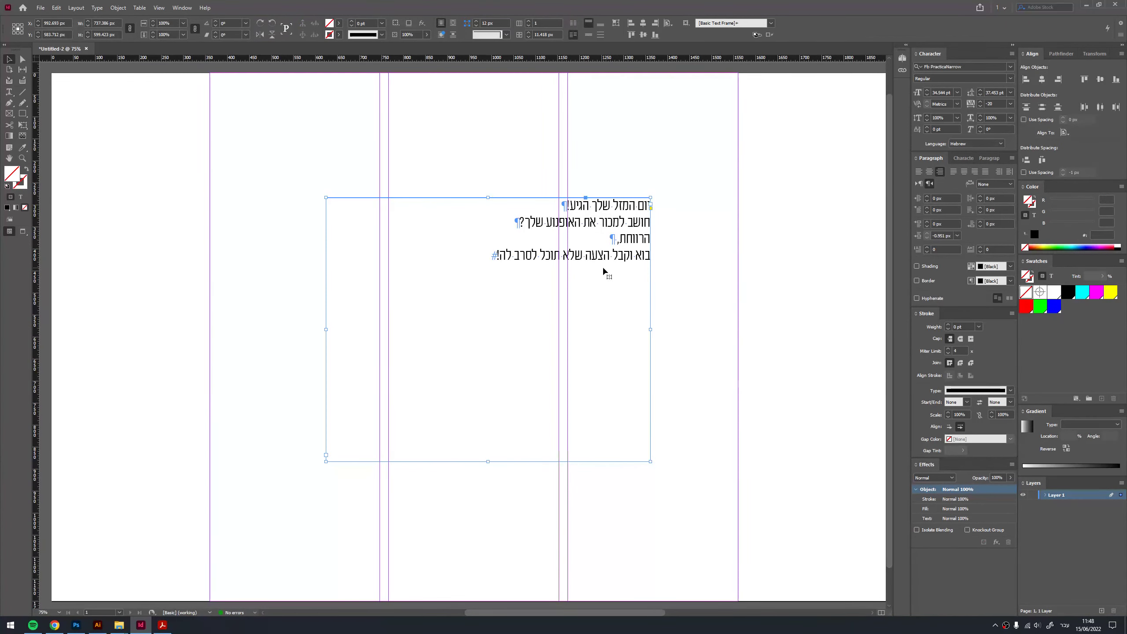
{"action": "key", "text": "ctrl+shift+period"}
{"action": "key", "text": "ctrl+shift+period"}
{"action": "key", "text": "ctrl+shift+period"}
{"action": "key", "text": "ctrl+shift+period"}
{"action": "key", "text": "ctrl+shift+period"}
{"action": "key", "text": "ctrl+shift+period"}
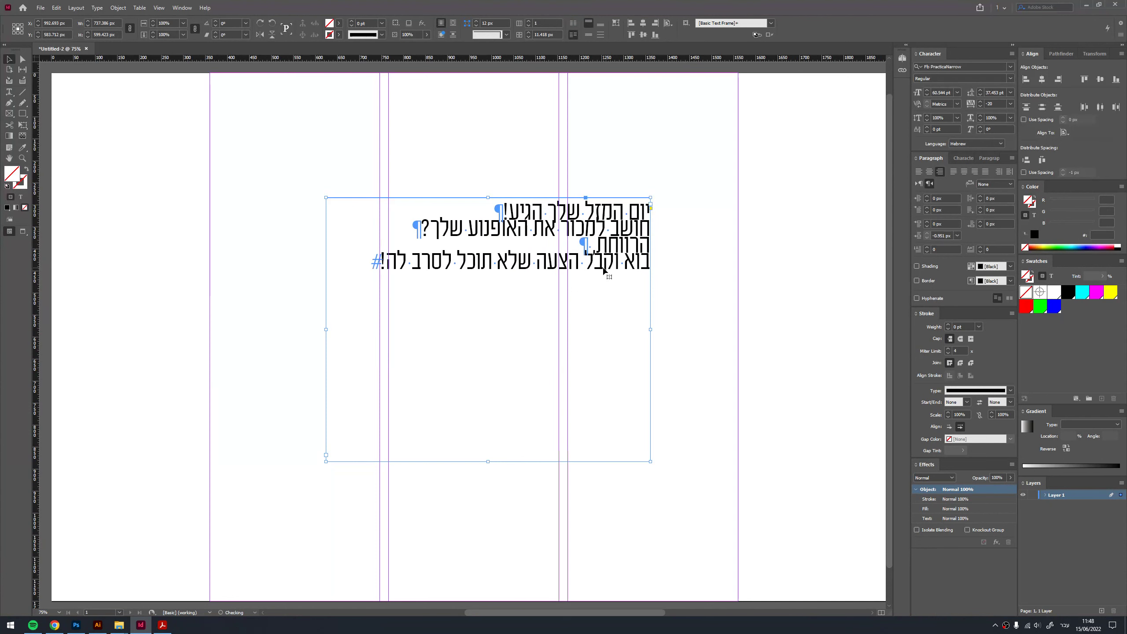
{"action": "double_click", "coordinate": [604, 271]}
{"action": "key", "text": "ctrl+a"}
{"action": "key", "text": "alt+Down"}
{"action": "key", "text": "alt+Down"}
{"action": "key", "text": "alt+Down"}
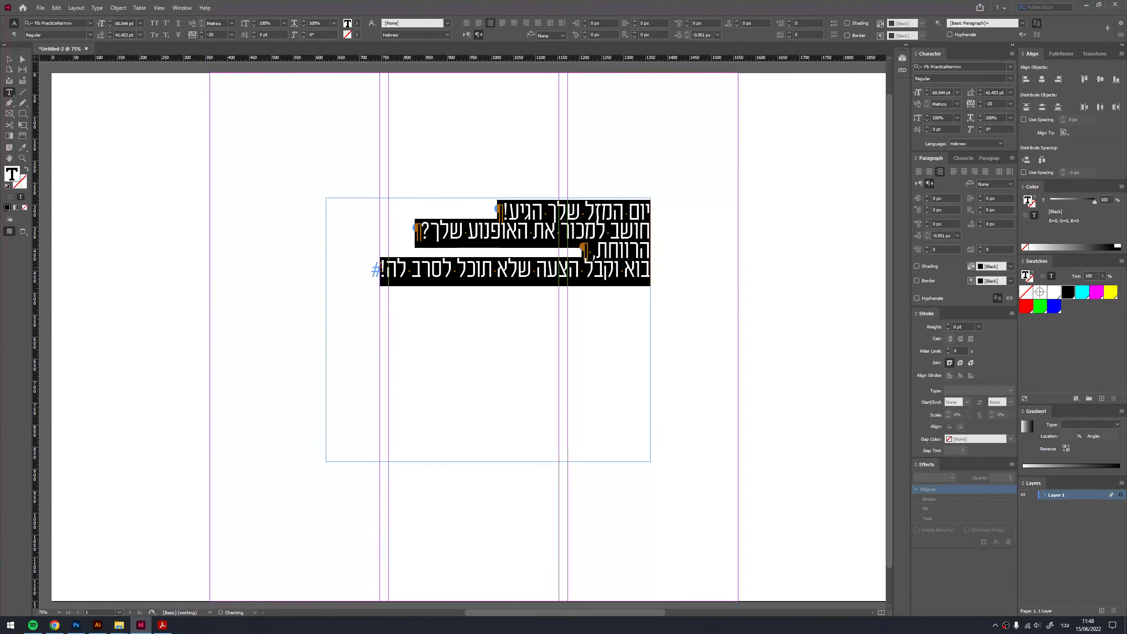
{"action": "key", "text": "alt+Down"}
{"action": "key", "text": "alt+Down"}
{"action": "key", "text": "alt+Down"}
{"action": "key", "text": "alt+Down"}
{"action": "key", "text": "alt+Down"}
{"action": "key", "text": "alt+Down"}
{"action": "key", "text": "Escape"}
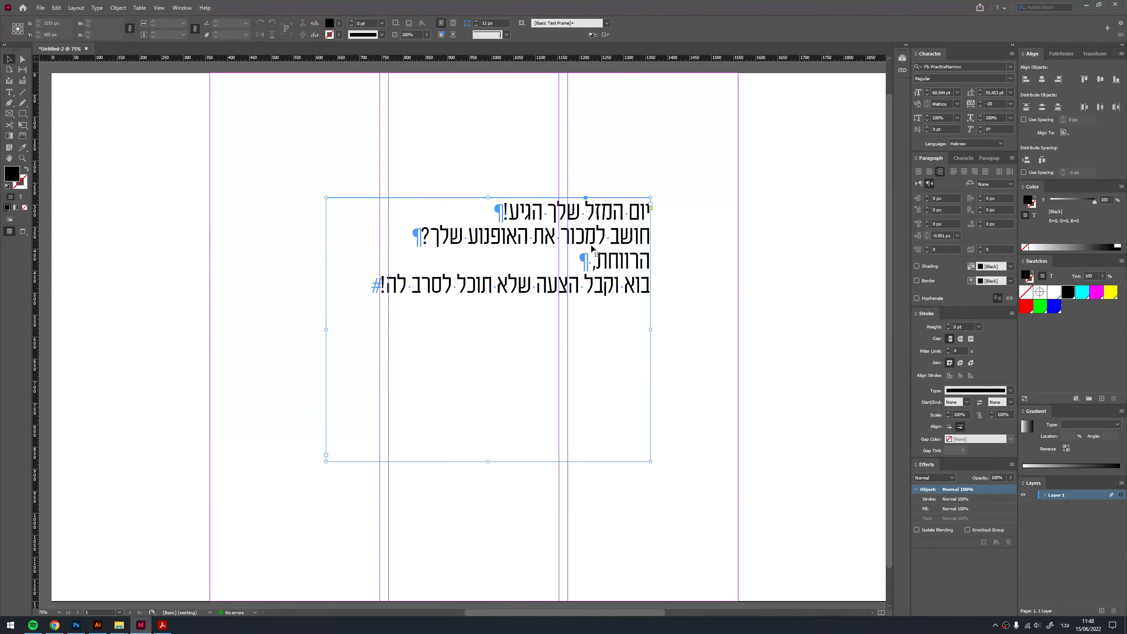
{"action": "left_click_drag", "start_coordinate": [577, 231], "coordinate": [667, 289]}
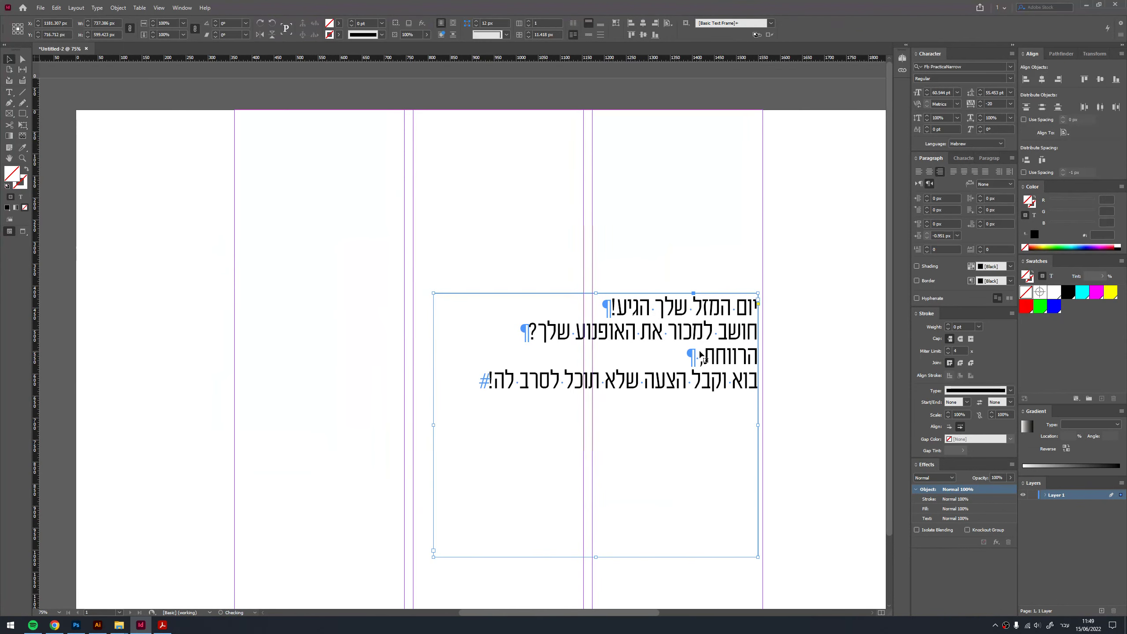
- Duplicate the body text frame and delete lines two to four from the copy
{"action": "left_click_drag", "start_coordinate": [709, 355], "coordinate": [367, 195]}
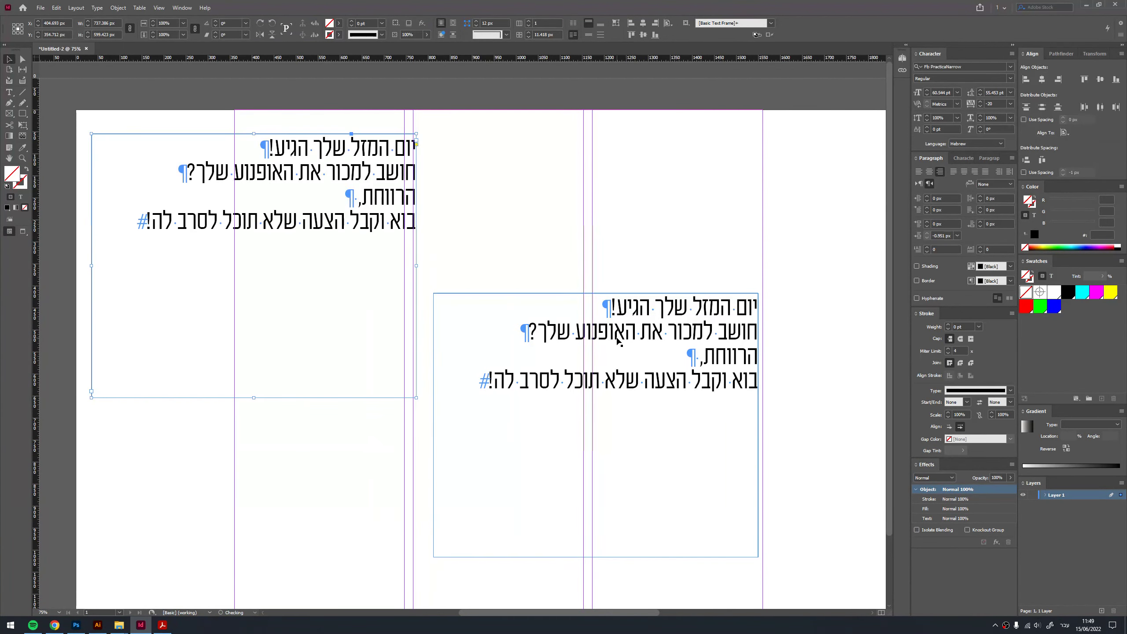
{"action": "triple_click", "coordinate": [386, 153]}
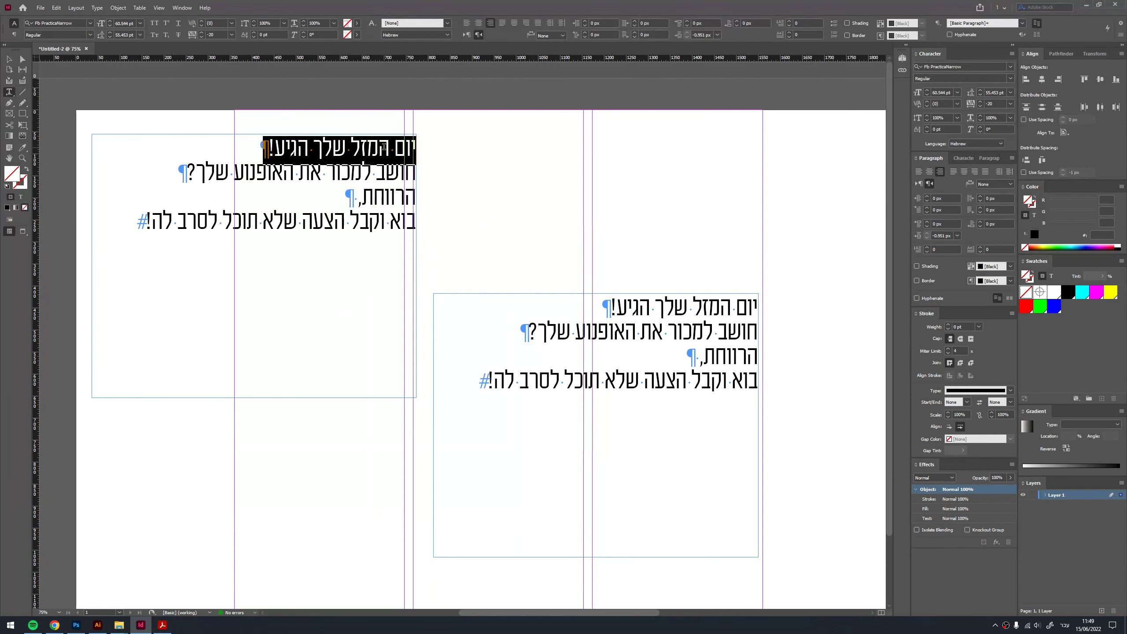
{"action": "left_click_drag", "start_coordinate": [265, 149], "coordinate": [187, 355]}
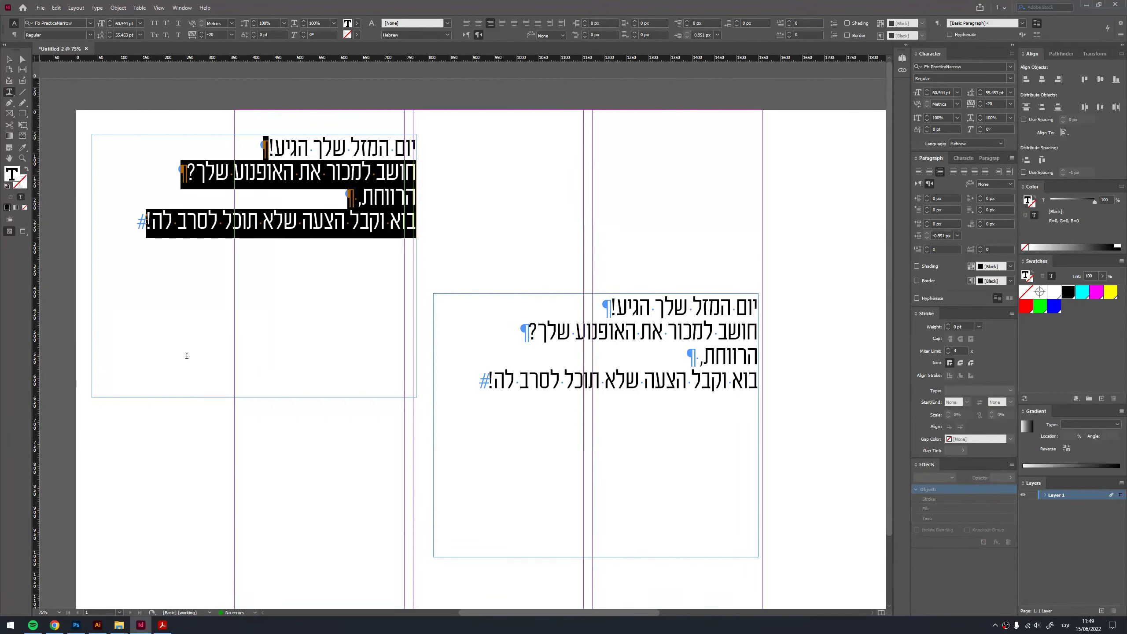
{"action": "key", "text": "BackSpace"}
{"action": "key", "text": "Escape"}
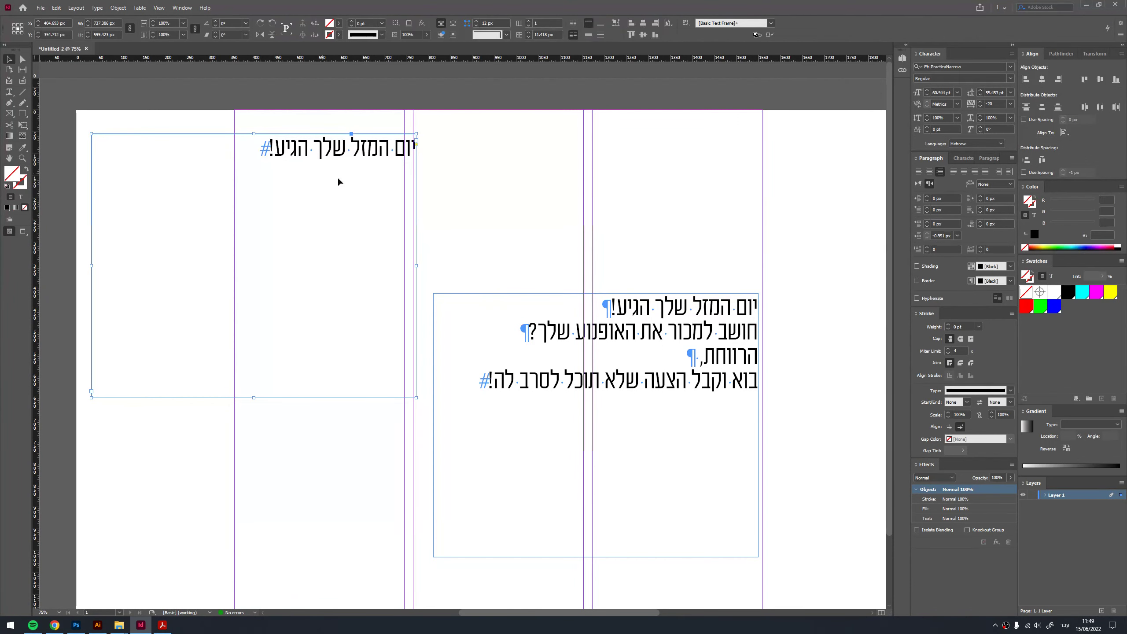
- Move the one-line copy above the body text, set it Bold, and fit the frame to content
{"action": "left_click_drag", "start_coordinate": [338, 181], "coordinate": [684, 217]}
{"action": "left_click", "coordinate": [1011, 79]}
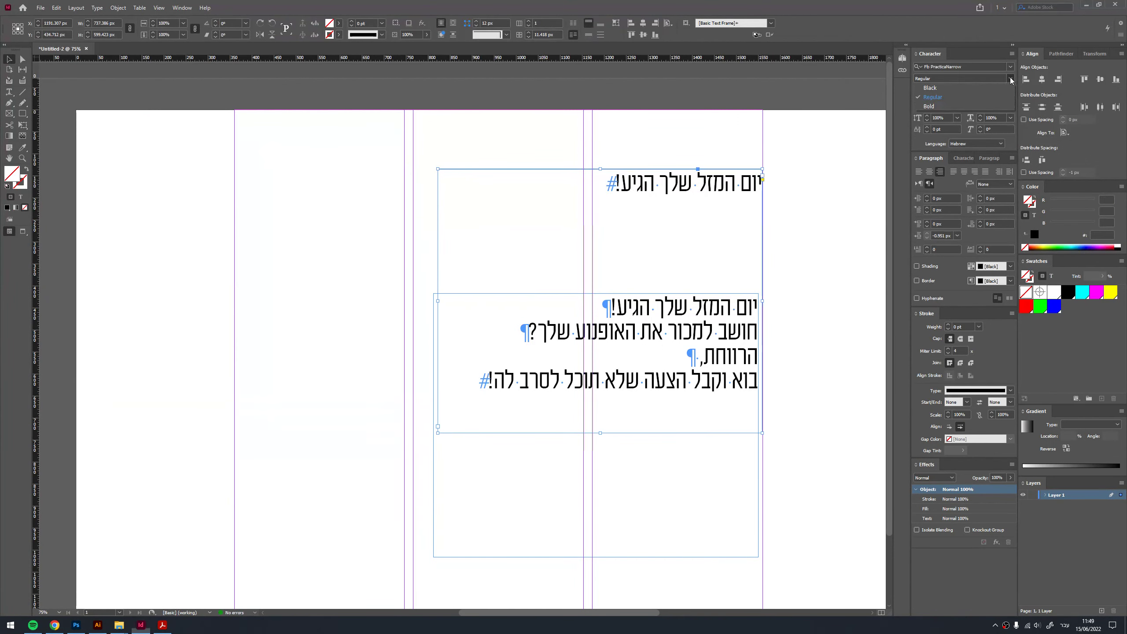
{"action": "left_click", "coordinate": [928, 106]}
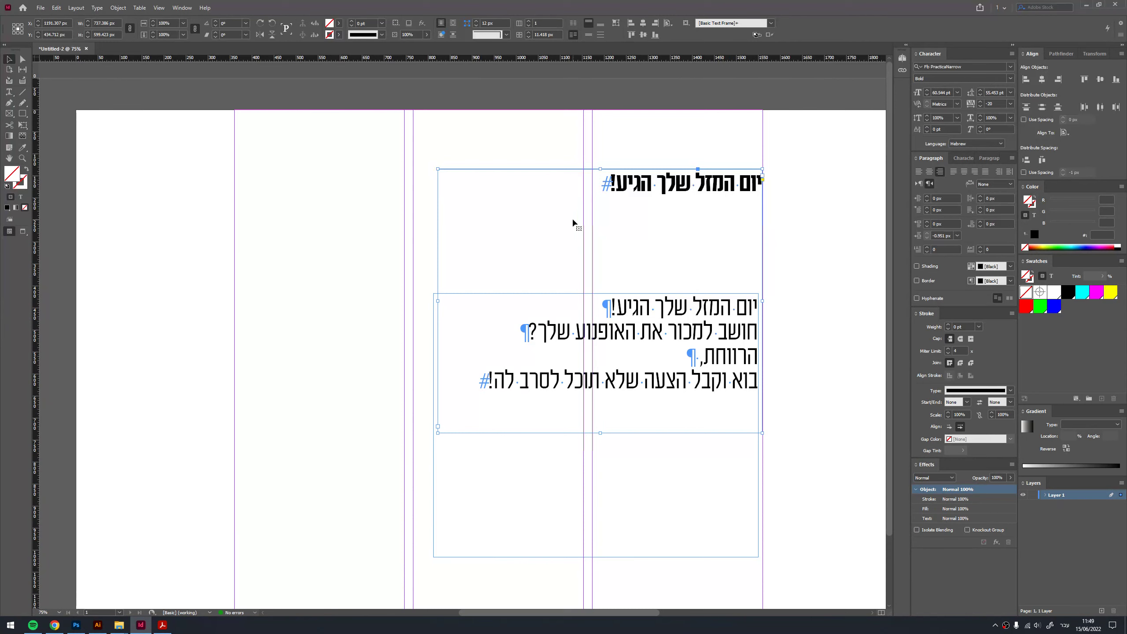
{"action": "key", "text": "ctrl+alt+c"}
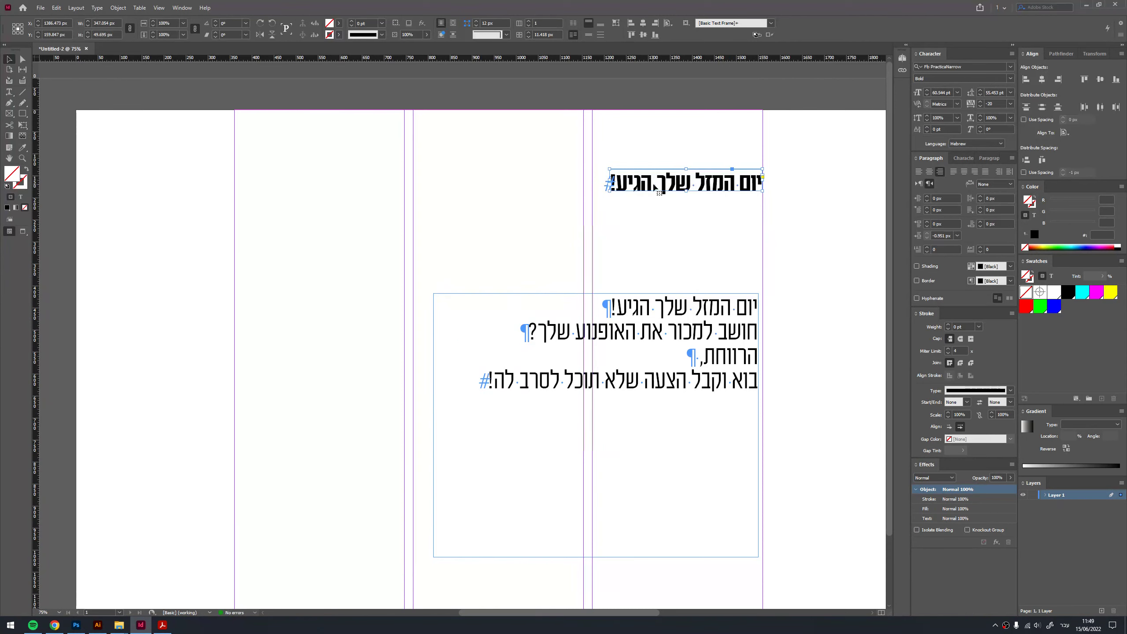
- Enlarge the headline, align it to the right margin, and select the body frame's repeated headline line
{"action": "key", "text": "ctrl+alt+period"}
{"action": "key", "text": "ctrl+alt+period"}
{"action": "key", "text": "ctrl+alt+period"}
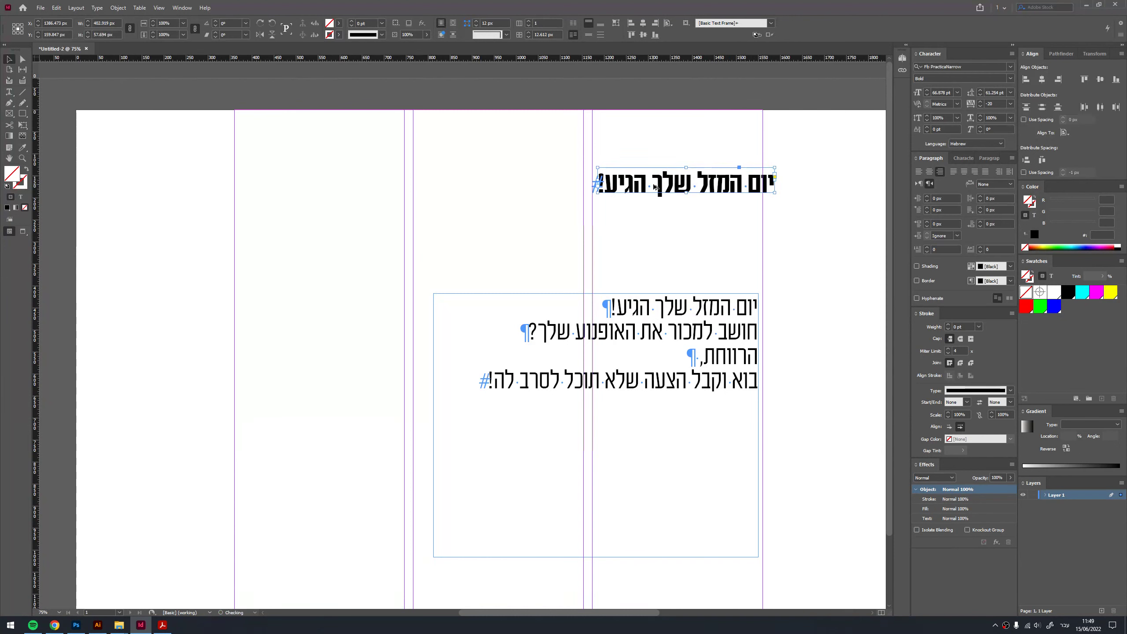
{"action": "key", "text": "ctrl+alt+period"}
{"action": "key", "text": "ctrl+alt+period"}
{"action": "key", "text": "ctrl+alt+period"}
{"action": "key", "text": "ctrl+alt+period"}
{"action": "key", "text": "ctrl+alt+period"}
{"action": "key", "text": "ctrl+alt+period"}
{"action": "key", "text": "ctrl+alt+period"}
{"action": "key", "text": "ctrl+alt+period"}
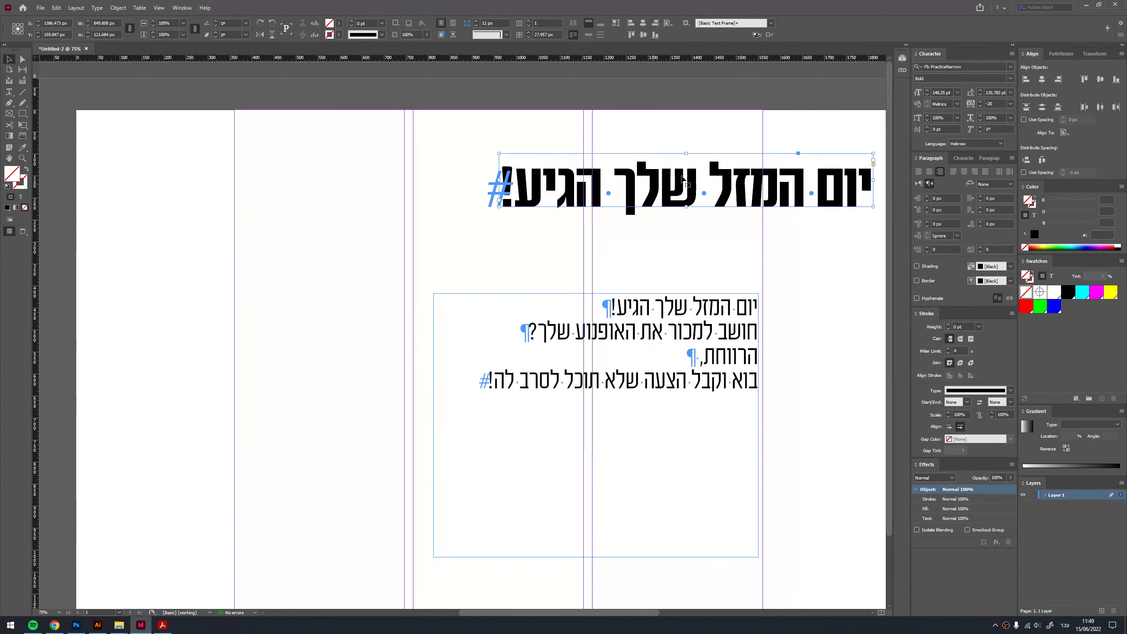
{"action": "left_click_drag", "start_coordinate": [682, 180], "coordinate": [389, 225]}
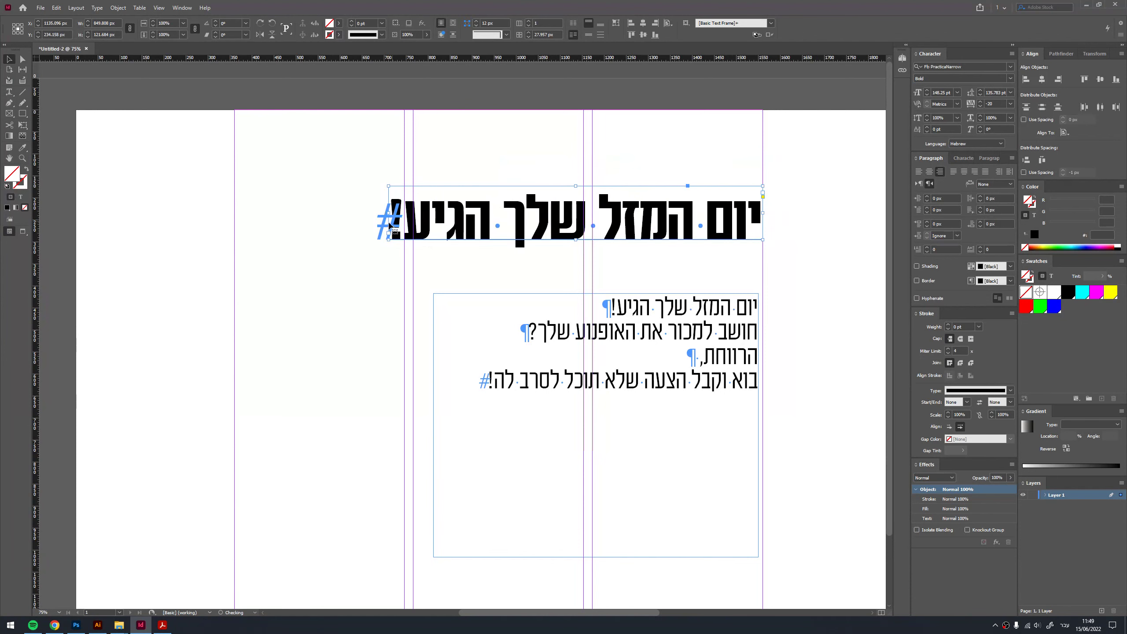
{"action": "key", "text": "ctrl+alt+comma"}
{"action": "key", "text": "ctrl+alt+comma"}
{"action": "key", "text": "ctrl+alt+comma"}
{"action": "key", "text": "ctrl+alt+comma"}
{"action": "key", "text": "ctrl+alt+comma"}
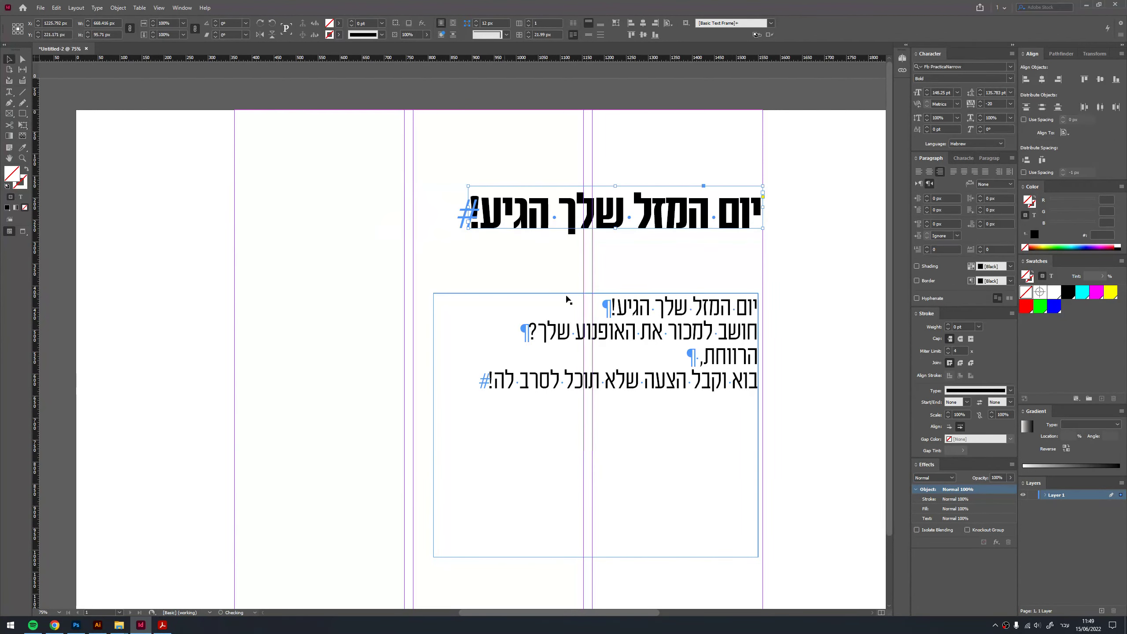
{"action": "left_click_drag", "start_coordinate": [567, 299], "coordinate": [566, 267]}
{"action": "triple_click", "coordinate": [679, 270]}
- Delete the repeated headline line from the body and join the line after 'הרווחת,' with the next
{"action": "key", "text": "BackSpace"}
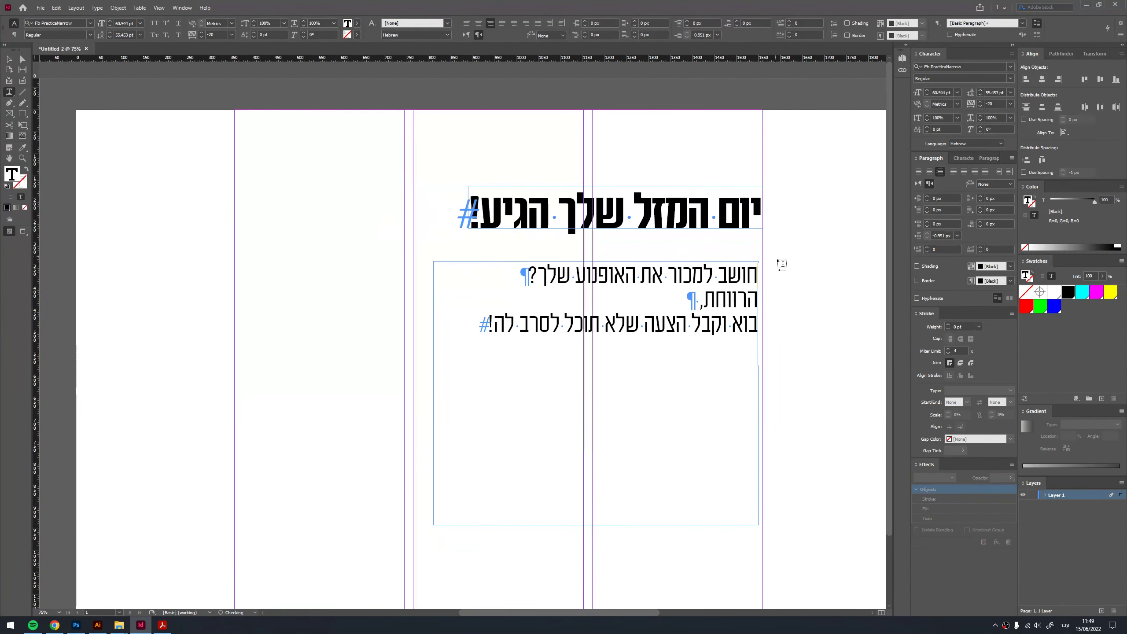
{"action": "key", "text": "Escape"}
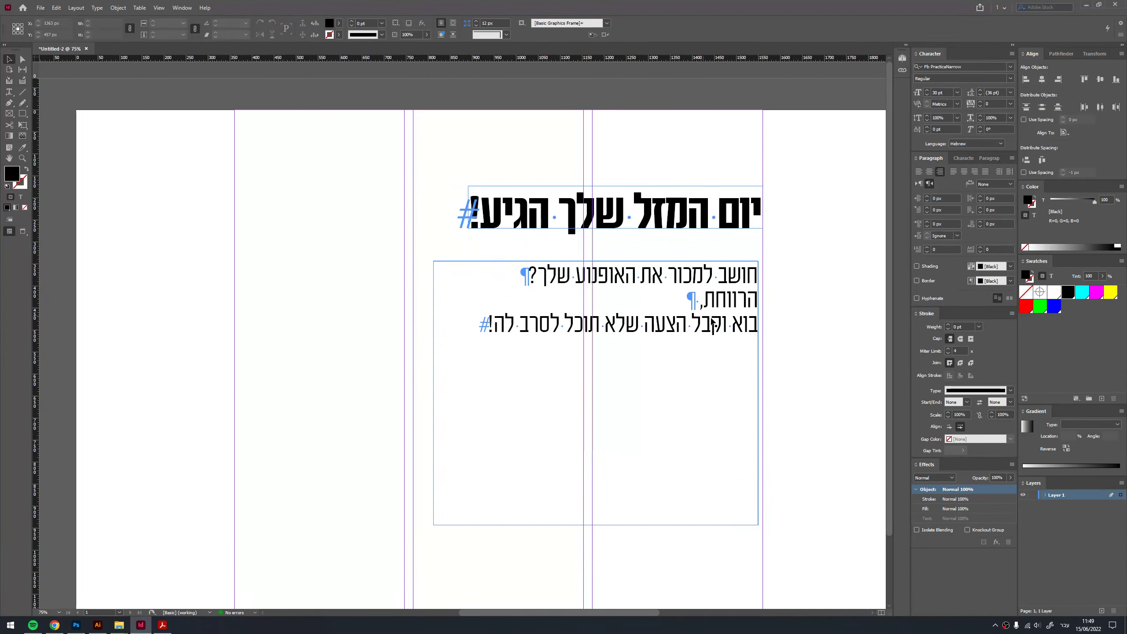
{"action": "double_click", "coordinate": [506, 328]}
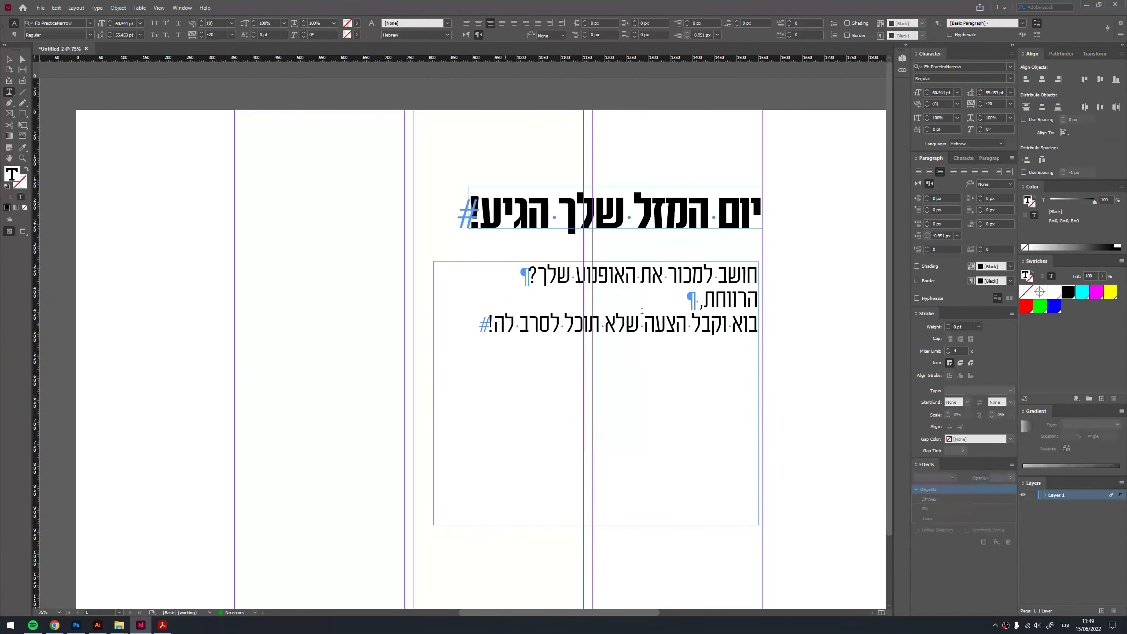
{"action": "left_click", "coordinate": [695, 301]}
{"action": "key", "text": "Delete"}
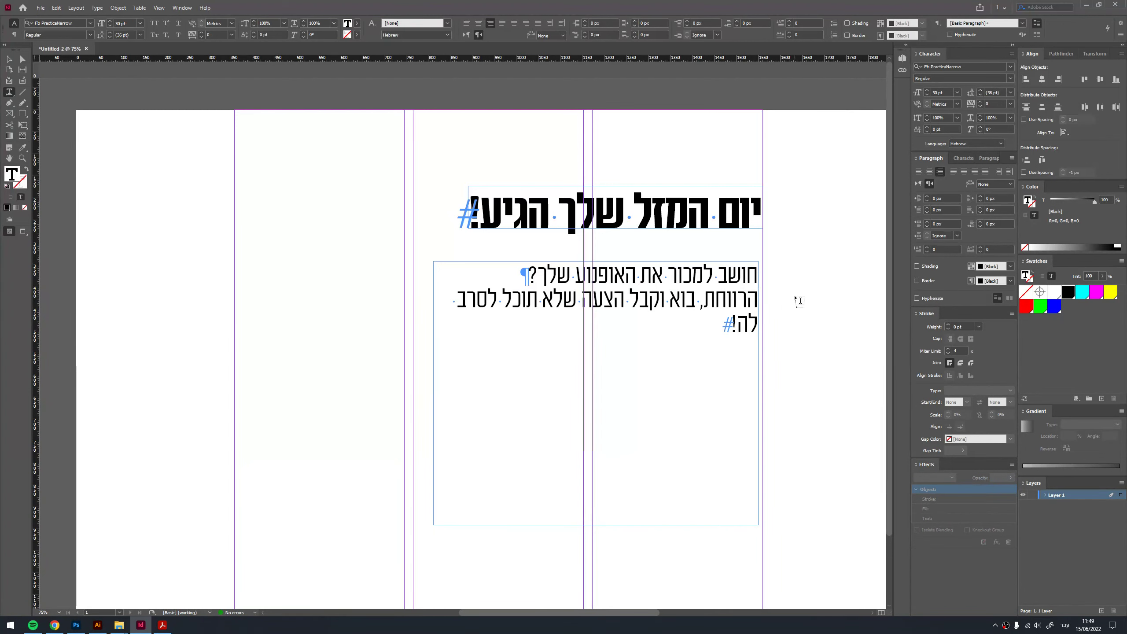
{"action": "key", "text": "Escape"}
- Narrow the body frame so the text reflows, fit it snugly under the headline, then bring Acrobat forward
{"action": "left_click_drag", "start_coordinate": [434, 392], "coordinate": [519, 392]}
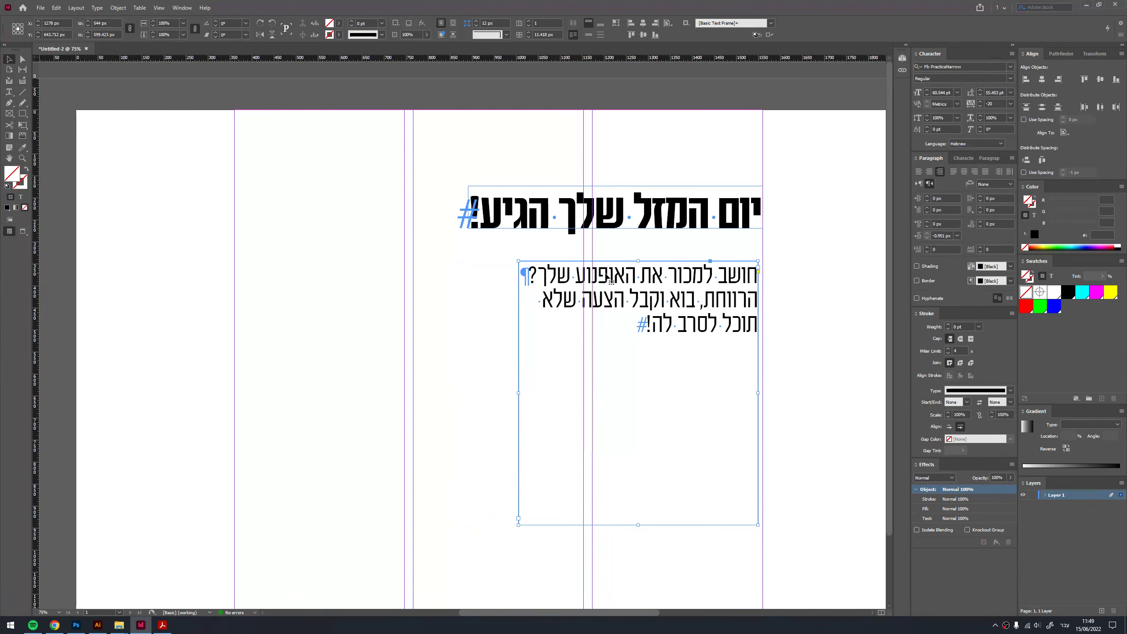
{"action": "mouse_move", "coordinate": [640, 525]}
{"action": "left_mouse_down"}
{"action": "mouse_move", "coordinate": [639, 319]}
{"action": "mouse_move", "coordinate": [701, 290]}
{"action": "left_mouse_up"}
{"action": "left_click", "coordinate": [523, 319]}
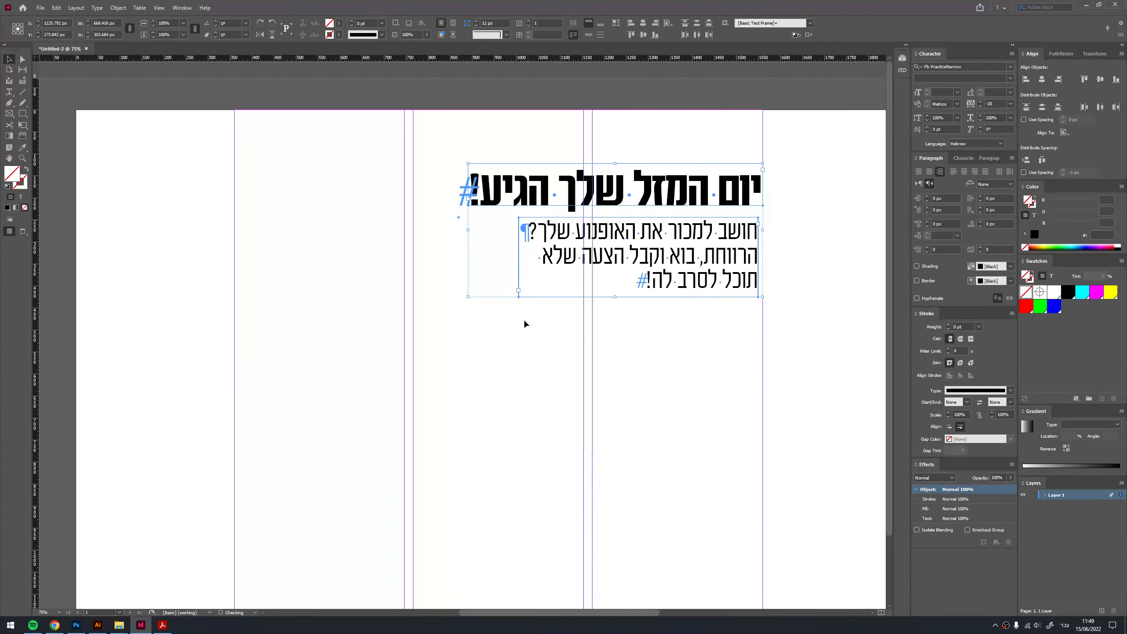
{"action": "left_click_drag", "start_coordinate": [423, 364], "coordinate": [446, 342]}
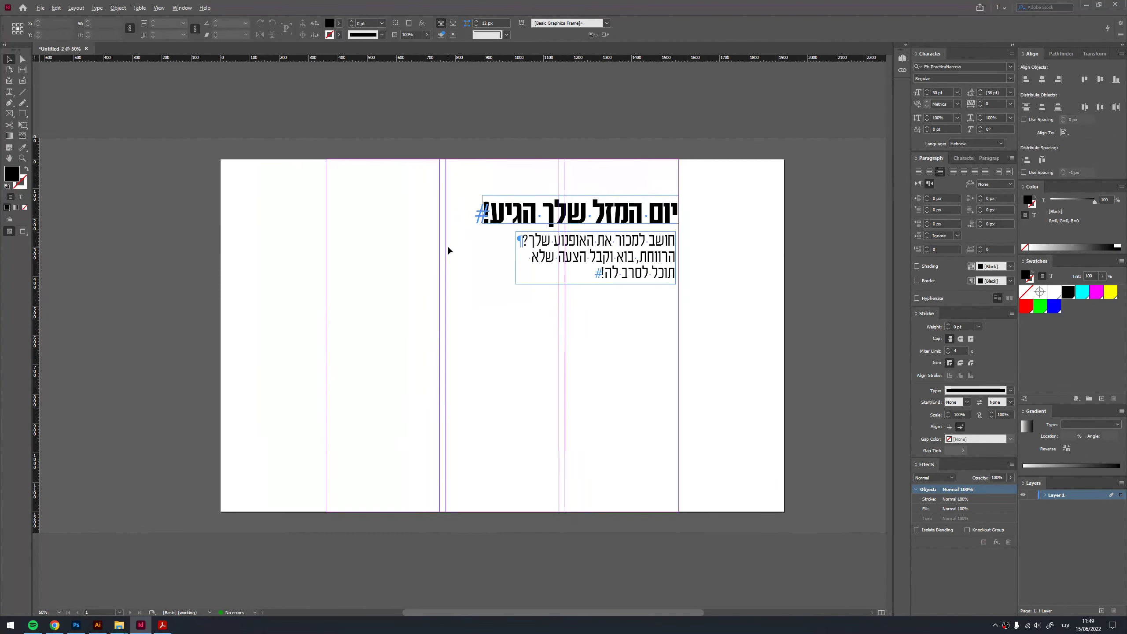
{"action": "left_click_drag", "start_coordinate": [447, 250], "coordinate": [453, 257]}
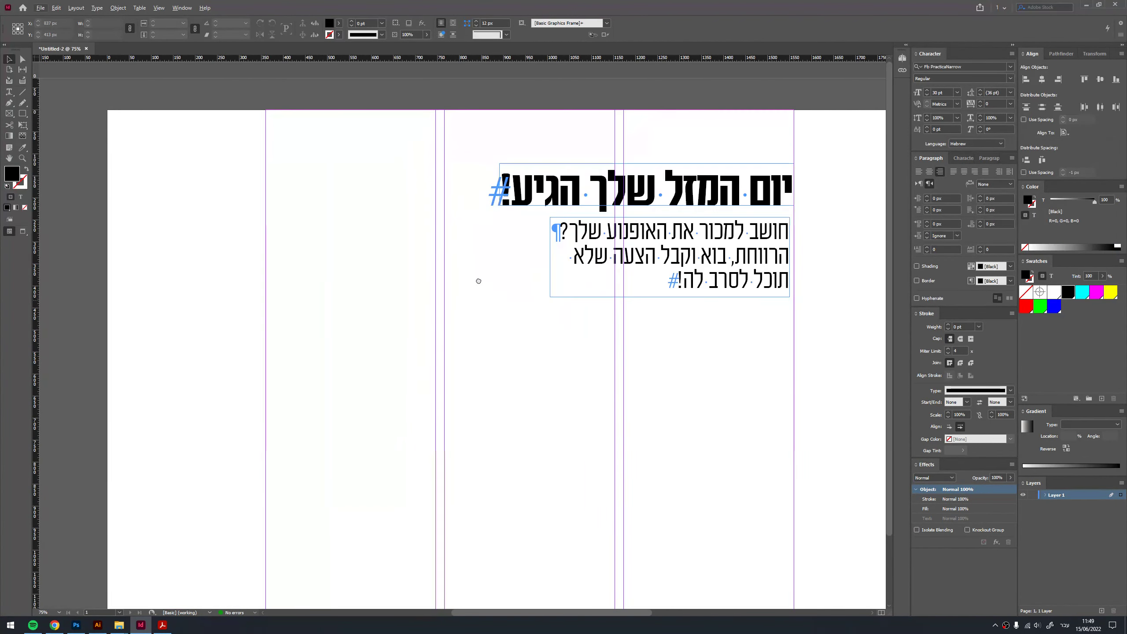
{"action": "left_click", "coordinate": [155, 624]}
- Close Acrobat and copy the campaign folder's path from File Explorer's address bar
{"action": "right_click", "coordinate": [152, 624]}
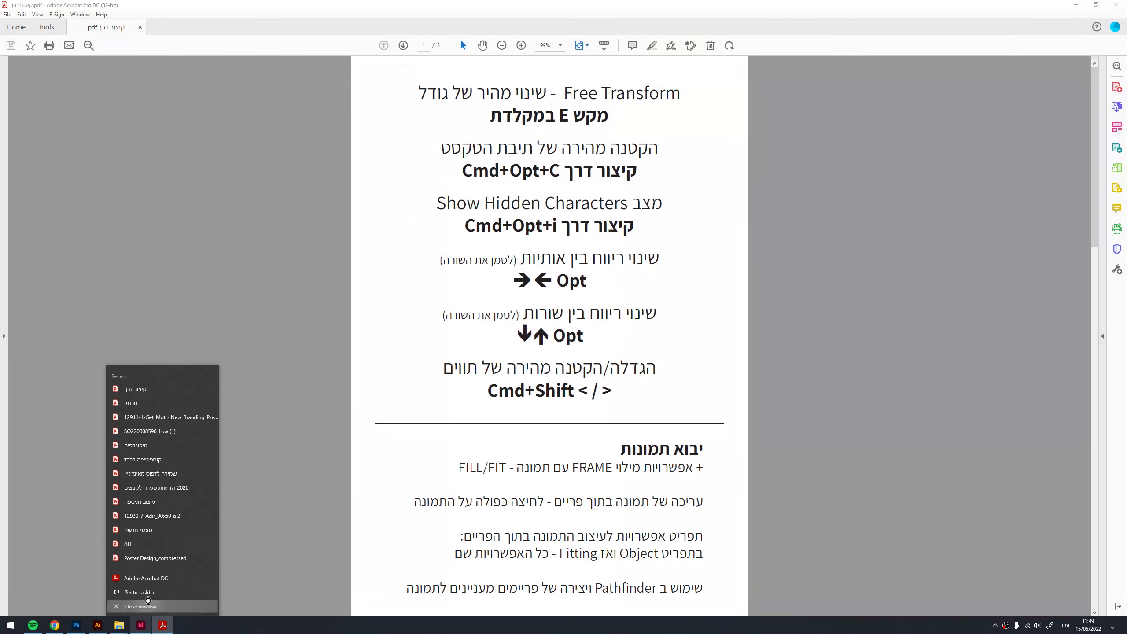
{"action": "left_click", "coordinate": [140, 610]}
{"action": "mouse_move", "coordinate": [118, 625]}
{"action": "left_click", "coordinate": [91, 576]}
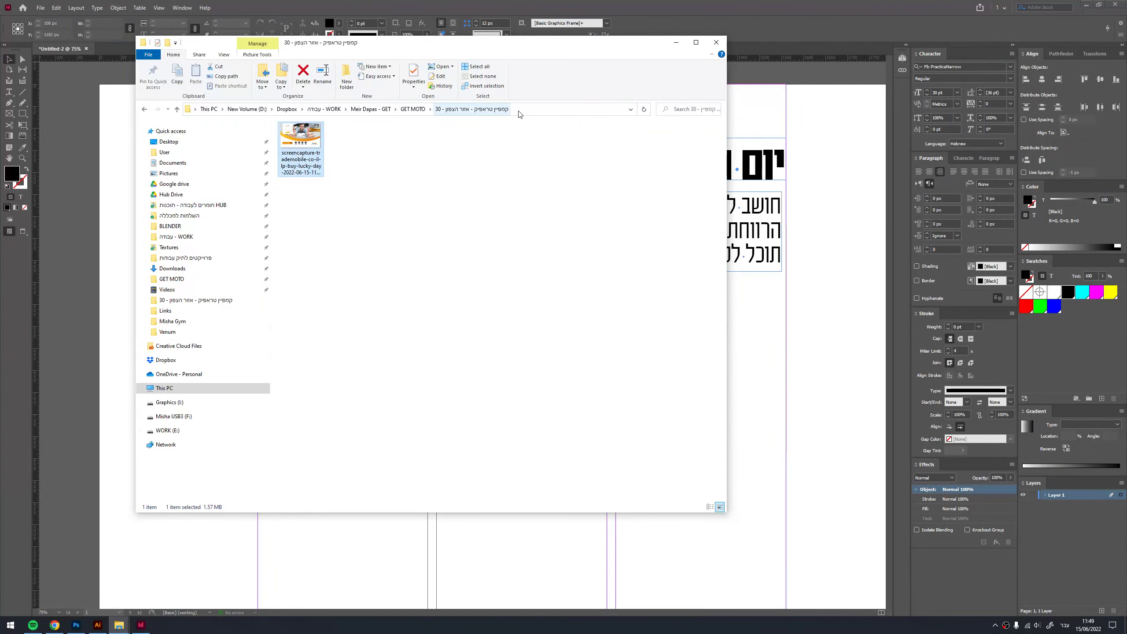
{"action": "left_click", "coordinate": [532, 110]}
{"action": "left_click", "coordinate": [490, 144]}
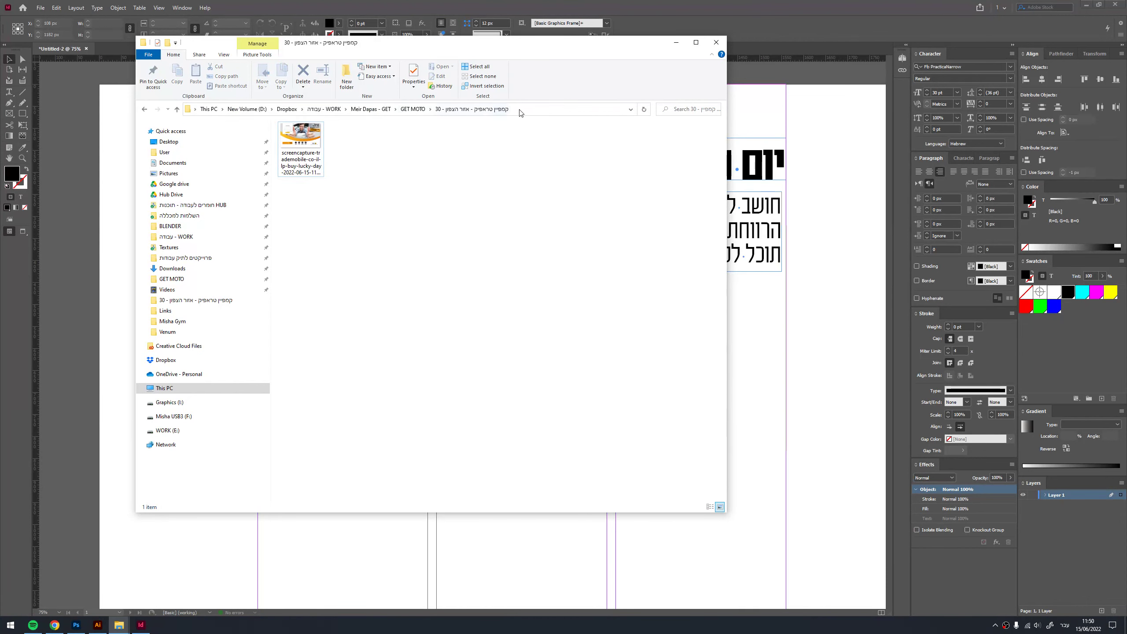
{"action": "left_click", "coordinate": [521, 113]}
{"action": "left_click", "coordinate": [40, 7]}
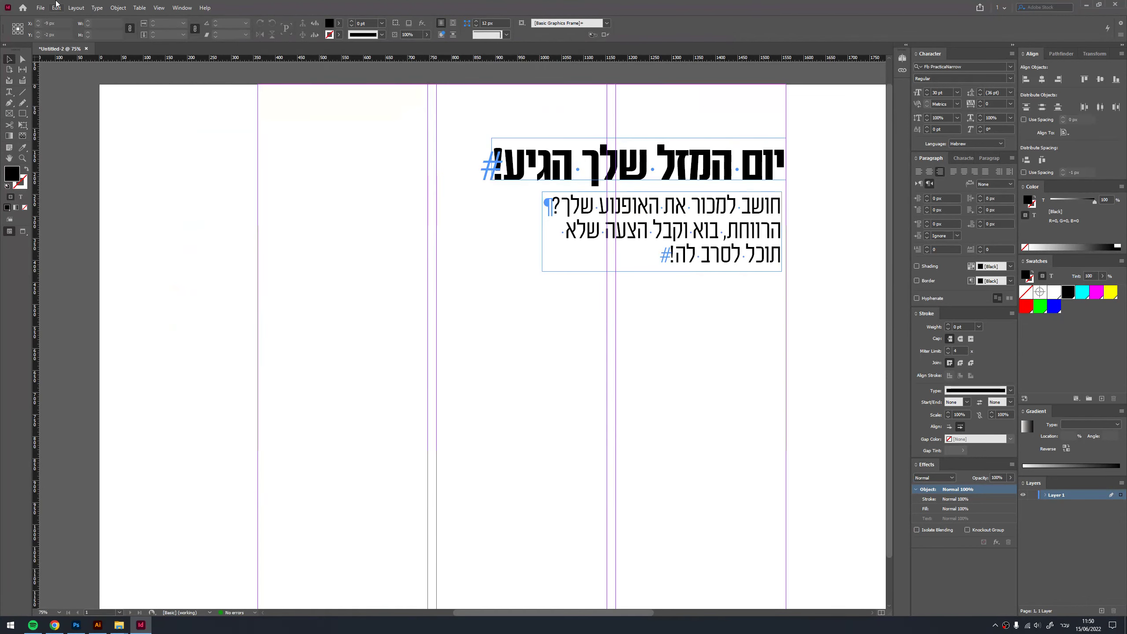
- Save the document as 'LP 1' in the campaign folder using the pasted path
{"action": "left_click", "coordinate": [76, 80]}
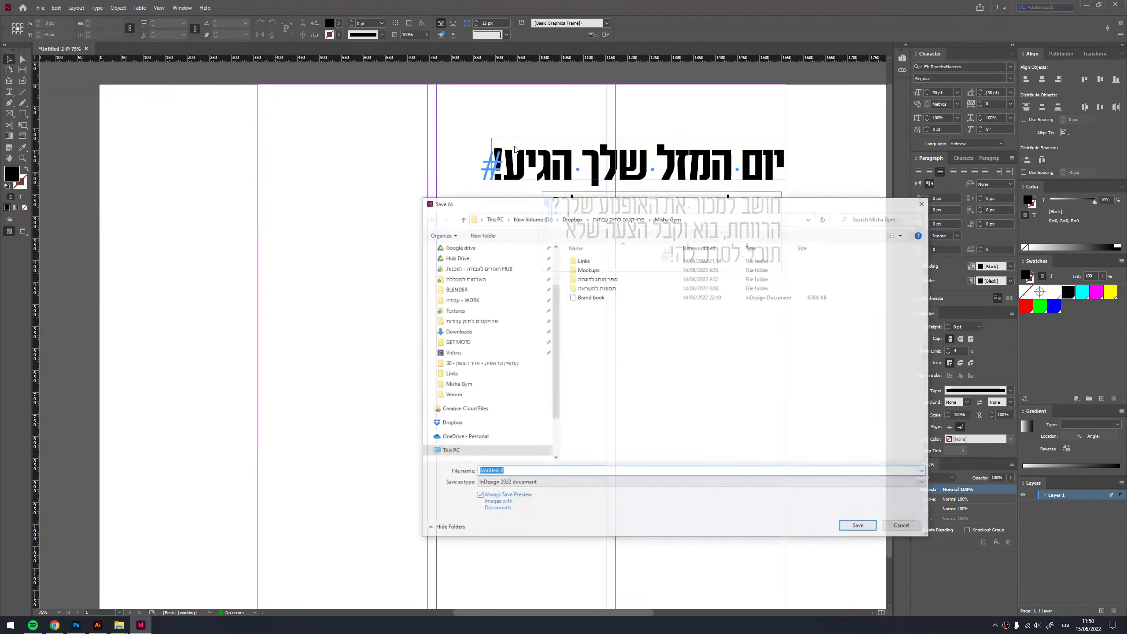
{"action": "left_click", "coordinate": [708, 218]}
{"action": "key", "text": "ctrl+v"}
{"action": "key", "text": "Return"}
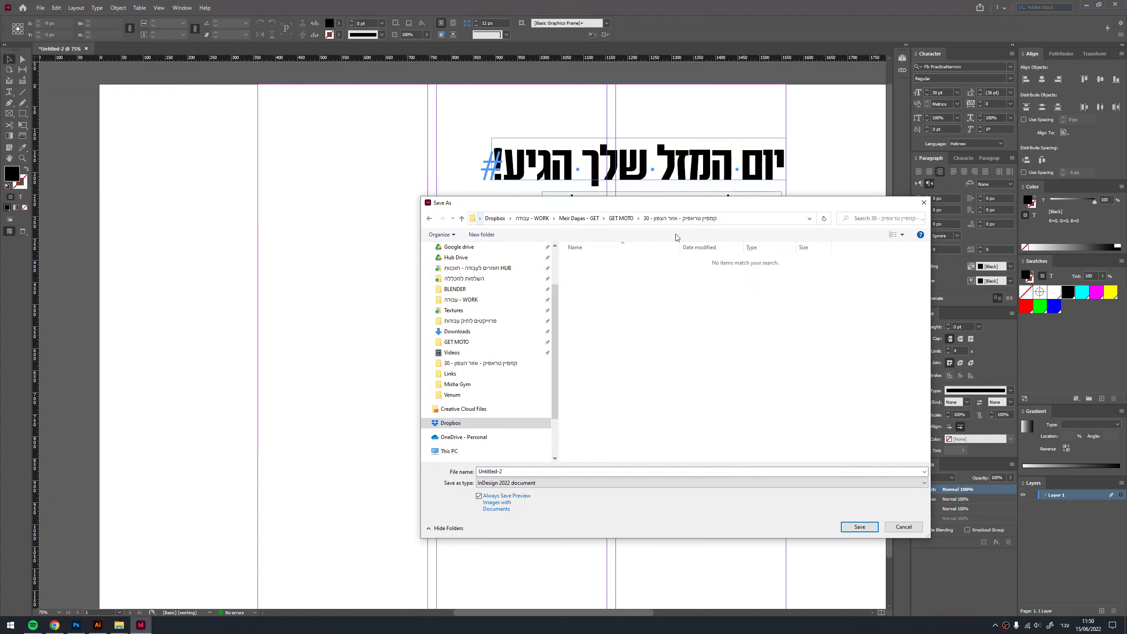
{"action": "left_click", "coordinate": [515, 472]}
{"action": "type", "text": "ו"}
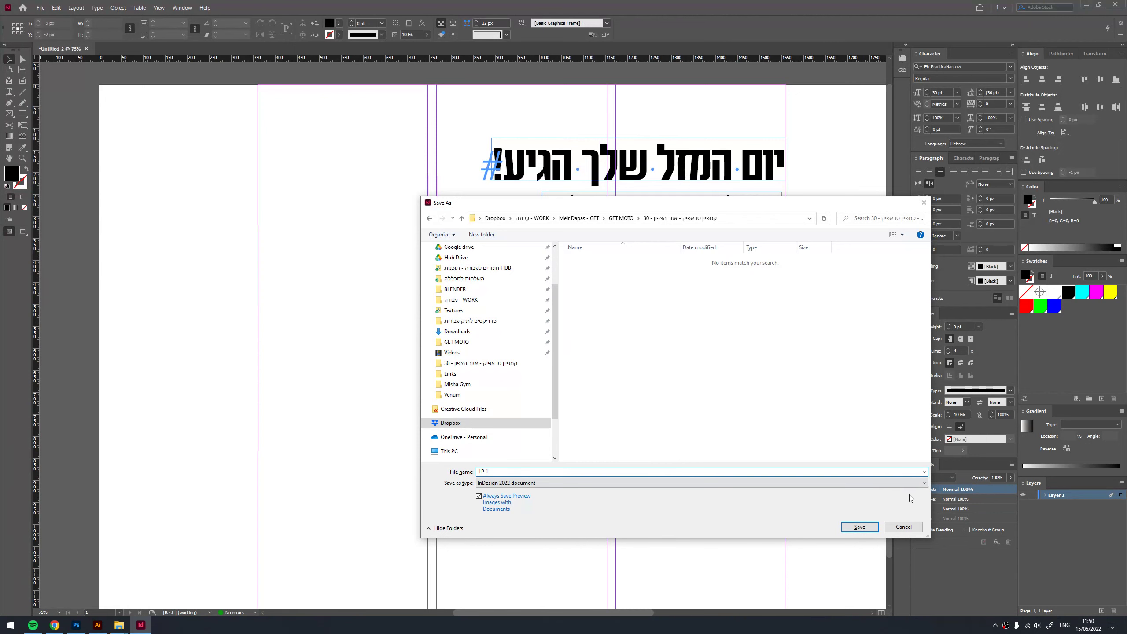
{"action": "left_click", "coordinate": [859, 526]}
{"action": "mouse_move", "coordinate": [119, 625]}
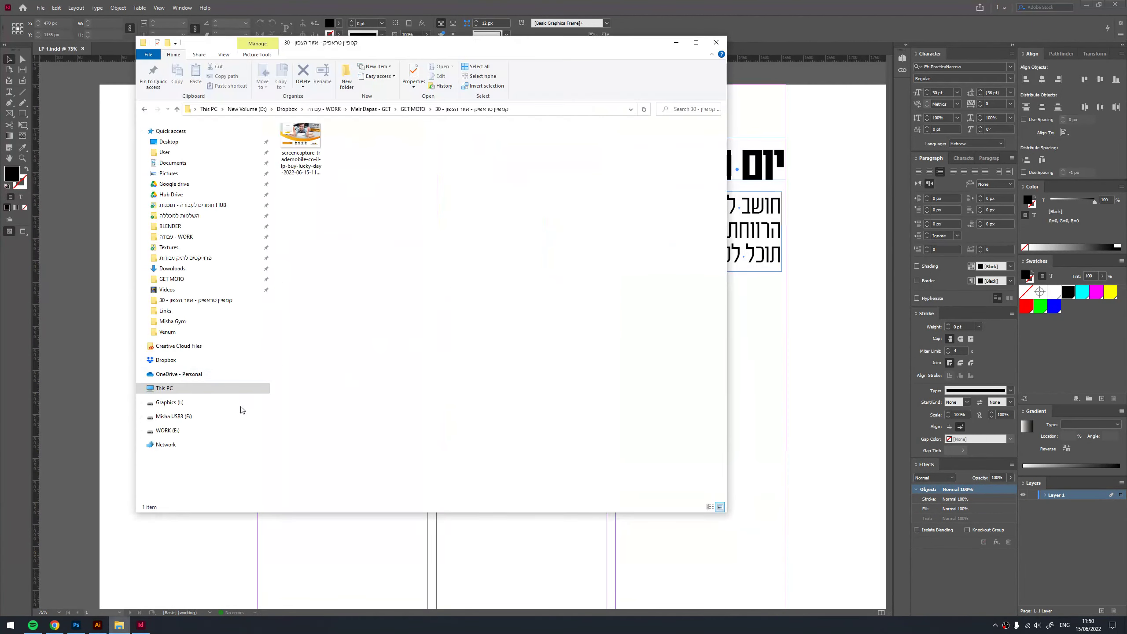
- Drag the banner screenshot from the campaign folder onto the page and enlarge it to the page width
{"action": "left_click", "coordinate": [86, 589]}
{"action": "left_click", "coordinate": [309, 145]}
{"action": "mouse_move", "coordinate": [309, 144]}
{"action": "left_mouse_down"}
{"action": "mouse_move", "coordinate": [787, 303]}
{"action": "mouse_move", "coordinate": [739, 293]}
{"action": "left_mouse_up"}
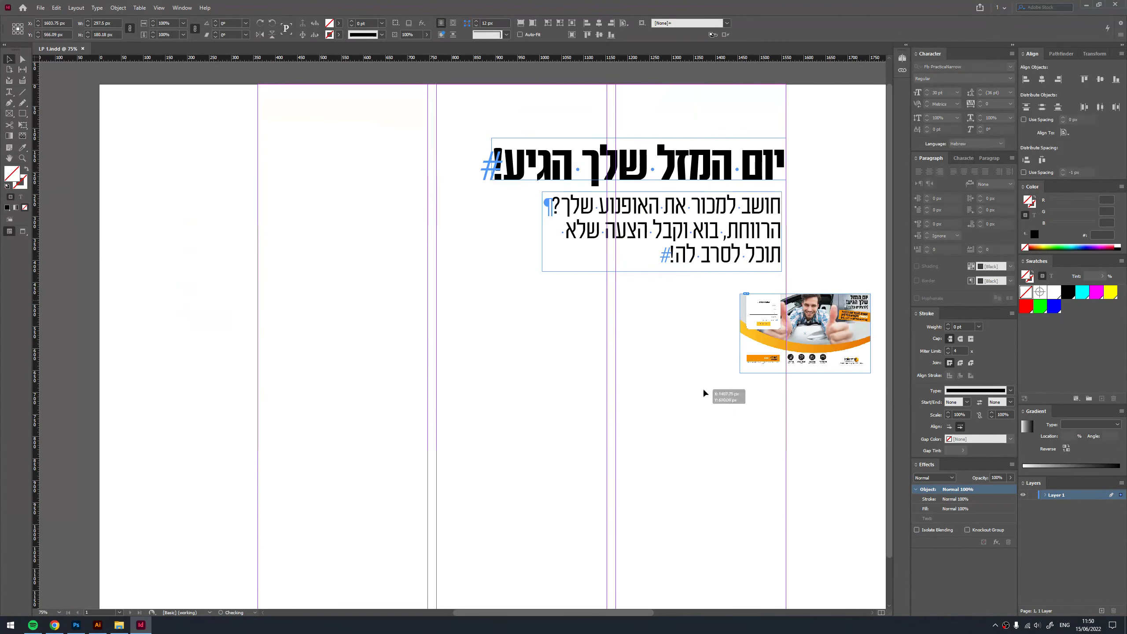
{"action": "mouse_move", "coordinate": [866, 363]}
{"action": "left_mouse_down"}
{"action": "mouse_move", "coordinate": [347, 389]}
{"action": "mouse_move", "coordinate": [650, 553]}
{"action": "left_mouse_up"}
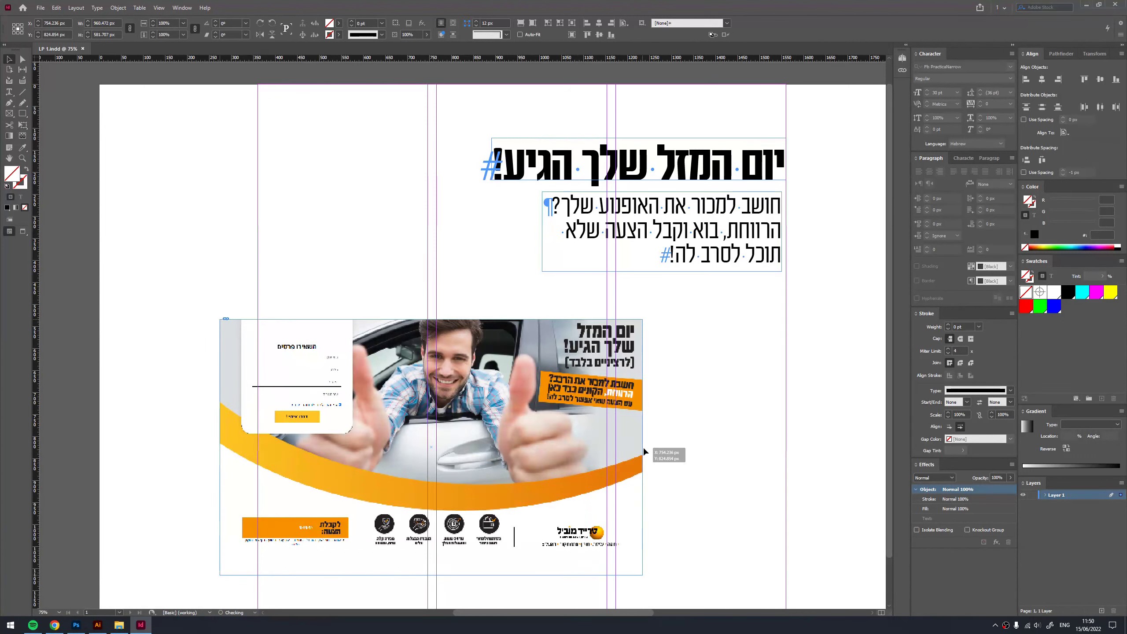
{"action": "left_click_drag", "start_coordinate": [642, 446], "coordinate": [676, 462]}
{"action": "left_click_drag", "start_coordinate": [677, 336], "coordinate": [786, 316]}
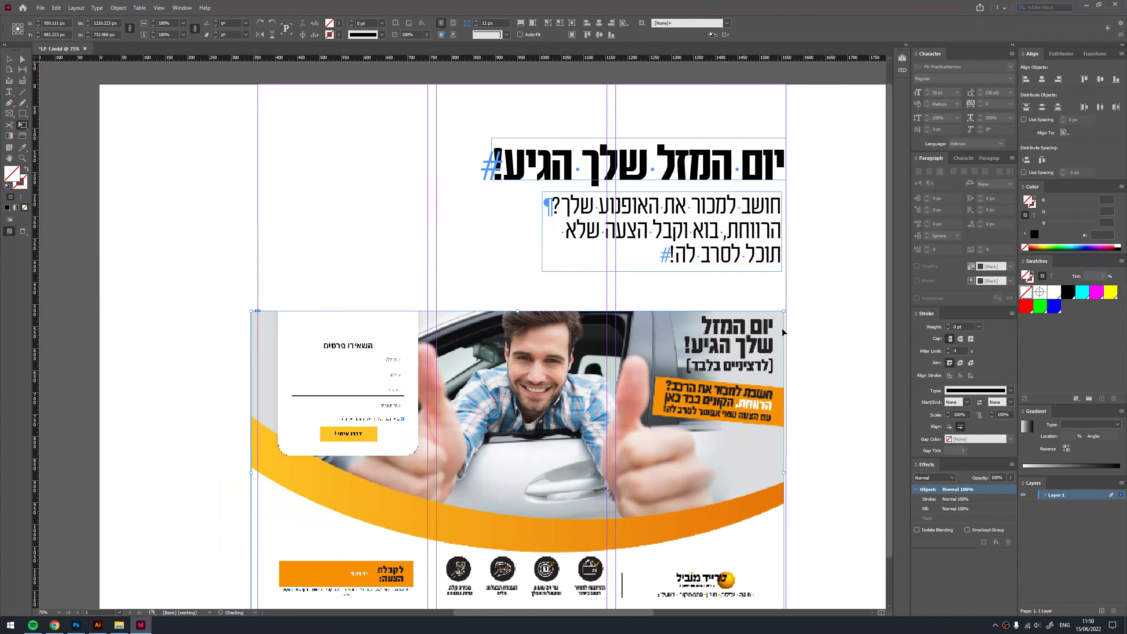
{"action": "left_click", "coordinate": [807, 298]}
- Move the headline and body text up together and right-align them
{"action": "left_click", "coordinate": [756, 184]}
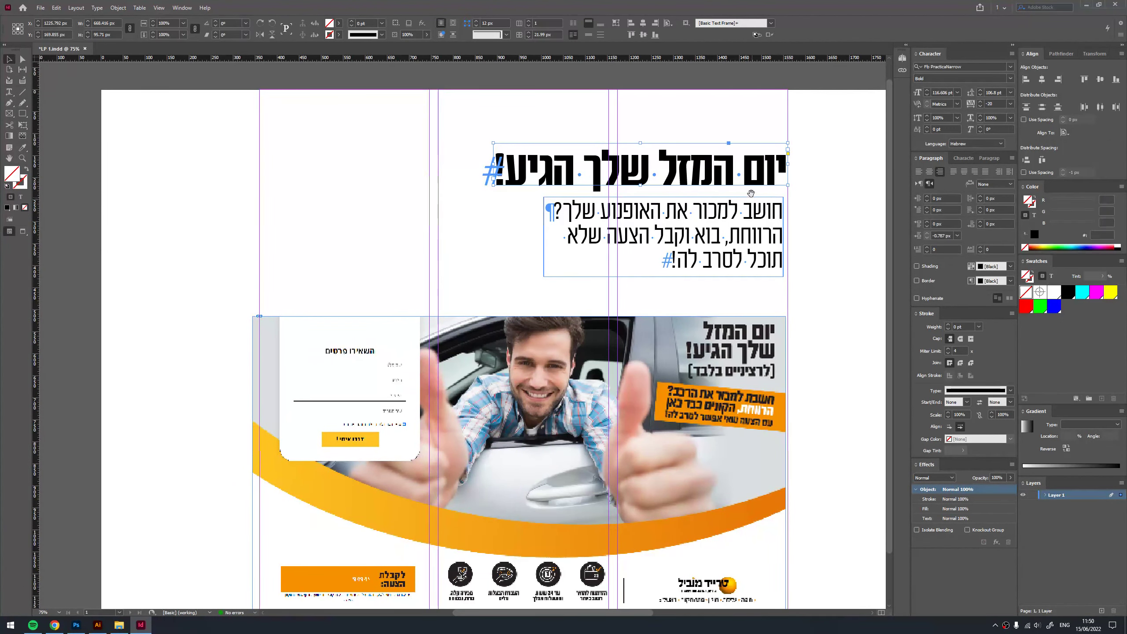
{"action": "left_click_drag", "start_coordinate": [728, 247], "coordinate": [728, 218]}
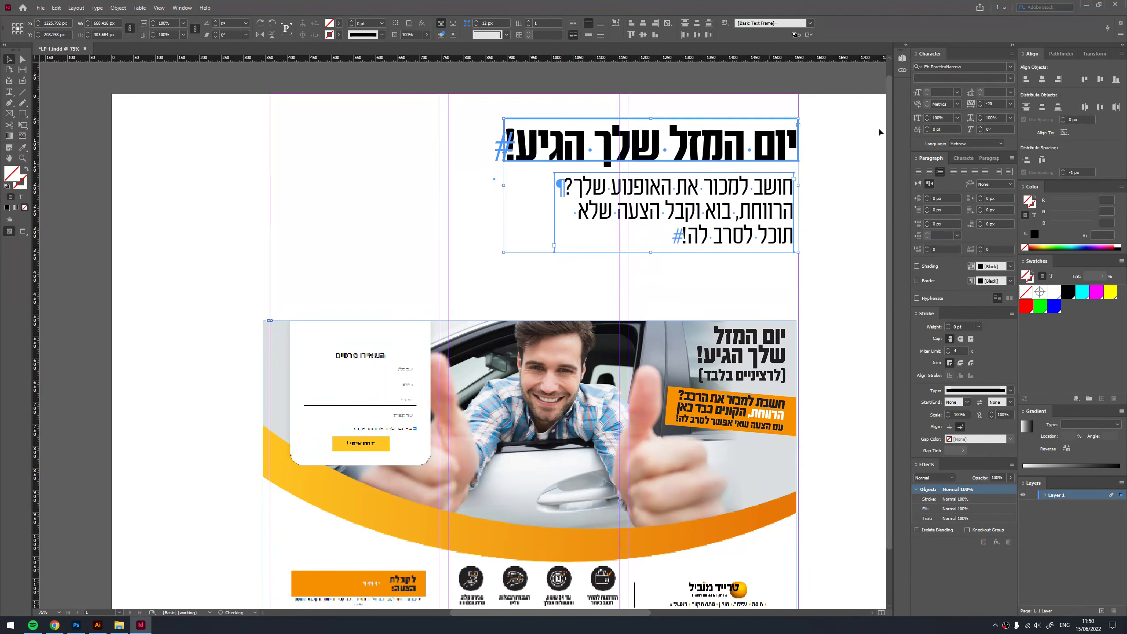
{"action": "left_click", "coordinate": [1059, 79]}
{"action": "left_click", "coordinate": [801, 222]}
{"action": "scroll", "coordinate": [652, 246], "scroll_direction": "down", "scroll_amount": 2}
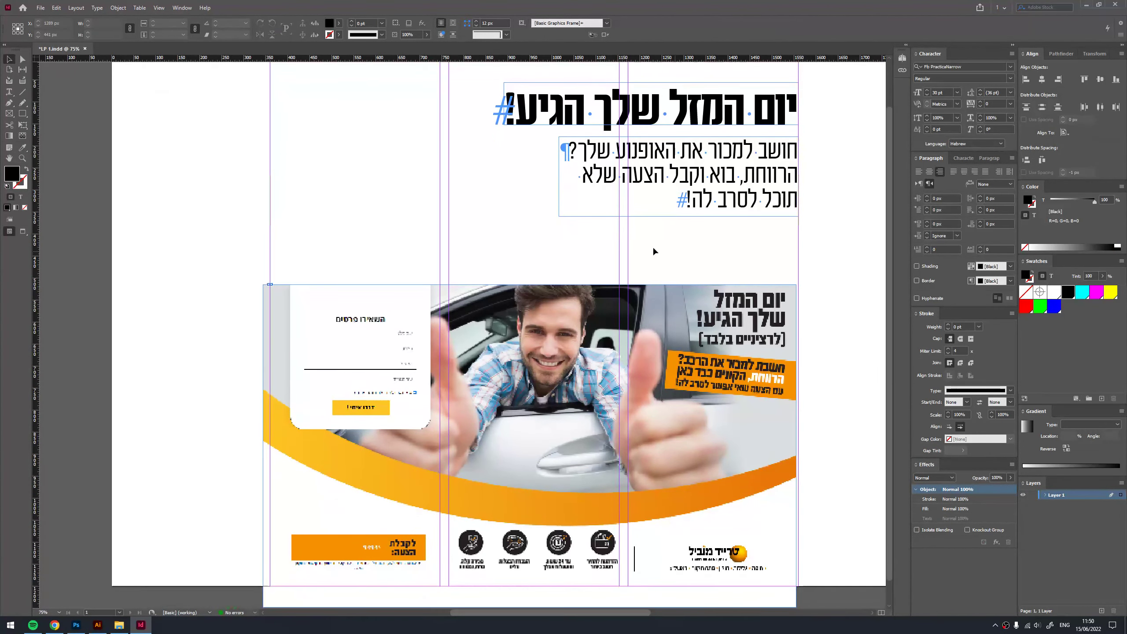
{"action": "scroll", "coordinate": [428, 337], "scroll_direction": "up", "scroll_amount": 1}
{"action": "scroll", "coordinate": [424, 310], "scroll_direction": "down", "scroll_amount": 1}
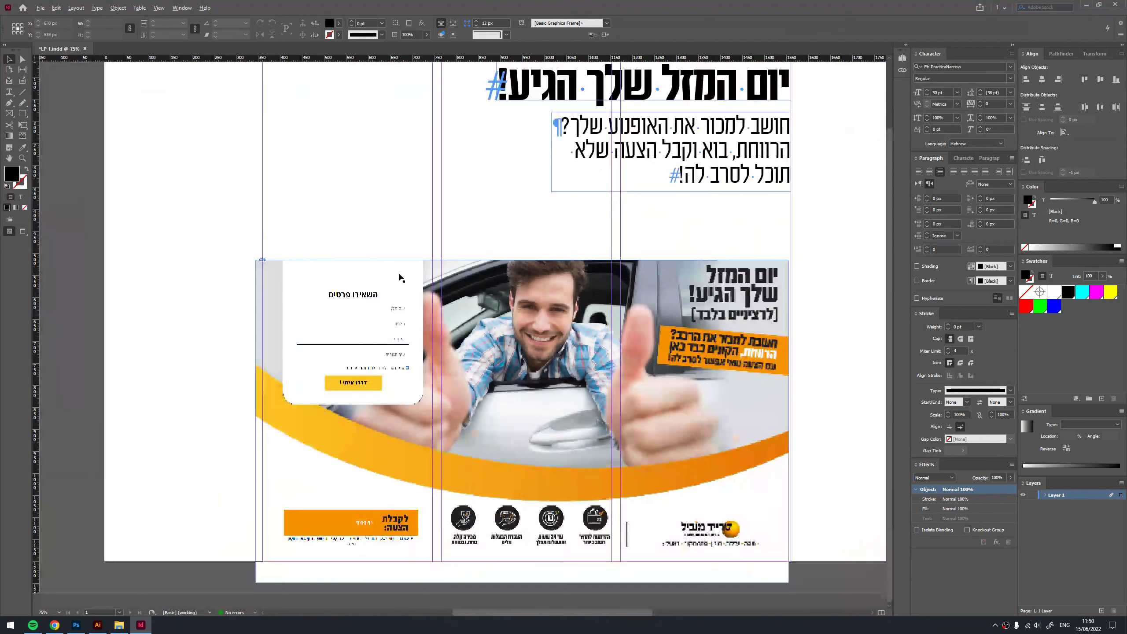
- Set Display Performance to High Quality and move the screenshot to the upper left
{"action": "right_click", "coordinate": [373, 168]}
{"action": "mouse_move", "coordinate": [411, 275]}
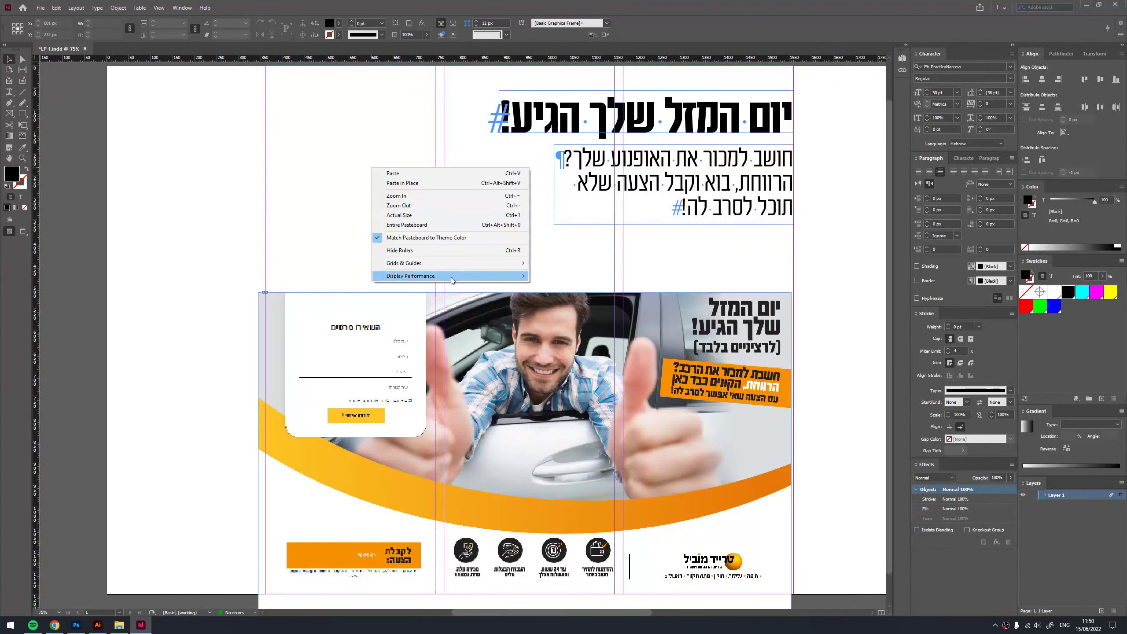
{"action": "left_click", "coordinate": [566, 296]}
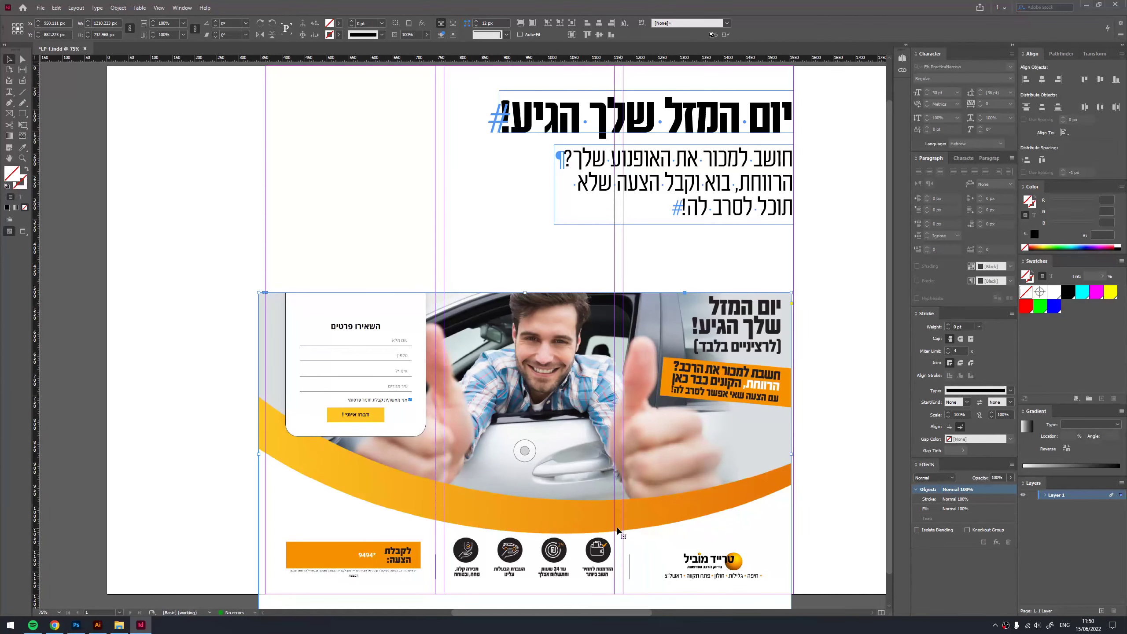
{"action": "left_click_drag", "start_coordinate": [644, 546], "coordinate": [465, 196]}
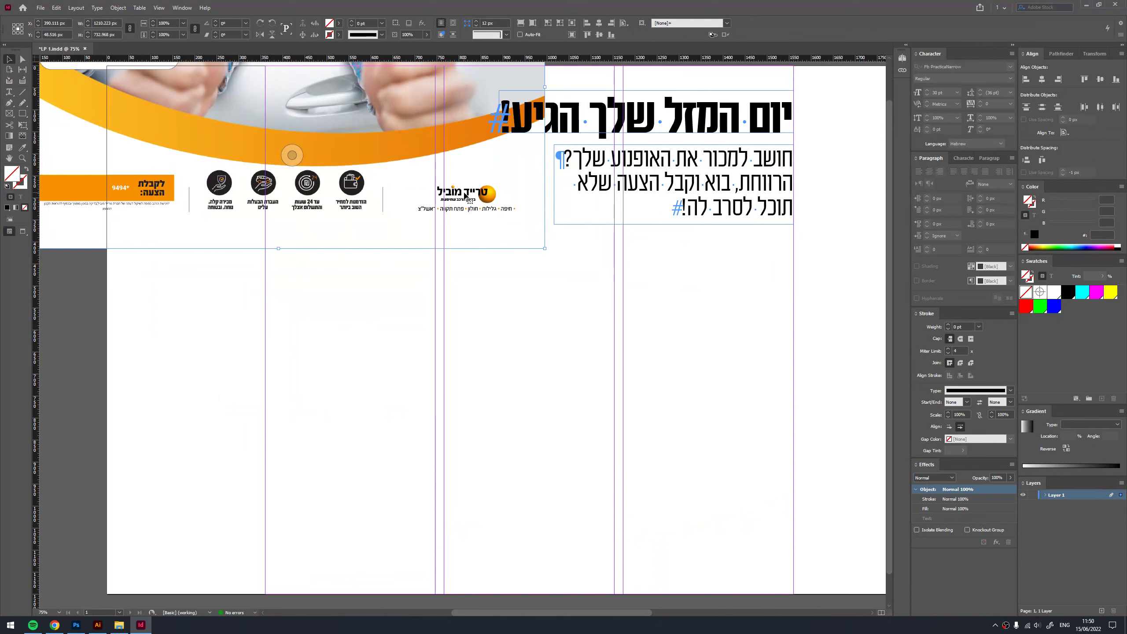
{"action": "left_click", "coordinate": [420, 271]}
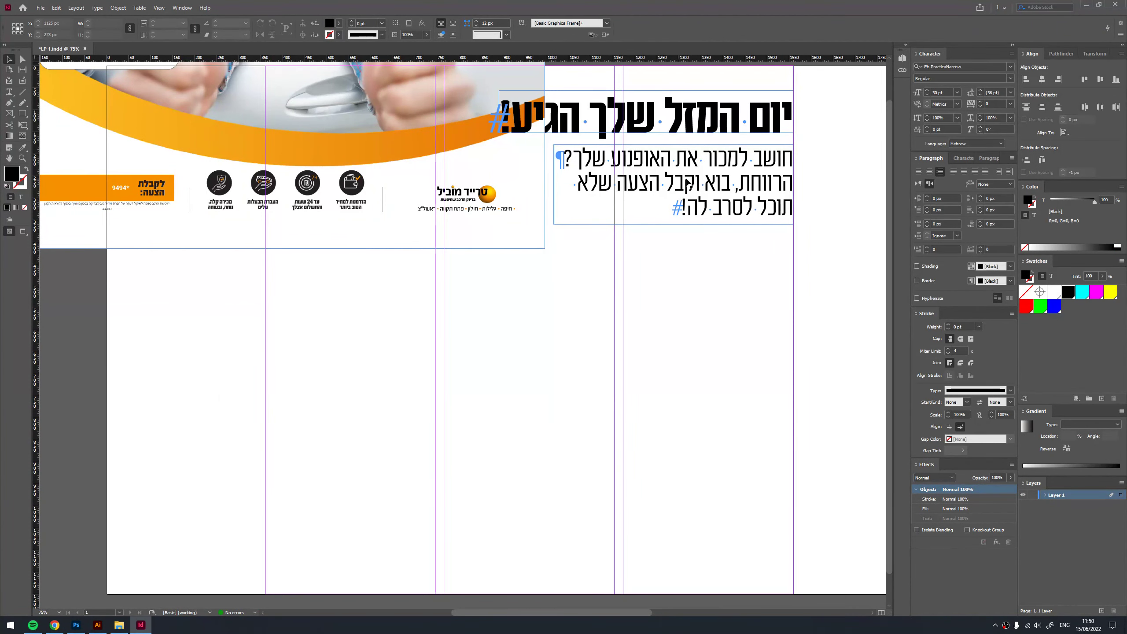
- Duplicate the body text lower on the page and retype it as 'הזמדנות למחיר בטוב ביותר'
{"action": "left_click_drag", "start_coordinate": [721, 189], "coordinate": [650, 428]}
{"action": "double_click", "coordinate": [651, 427]}
{"action": "key", "text": "ctrl+a"}
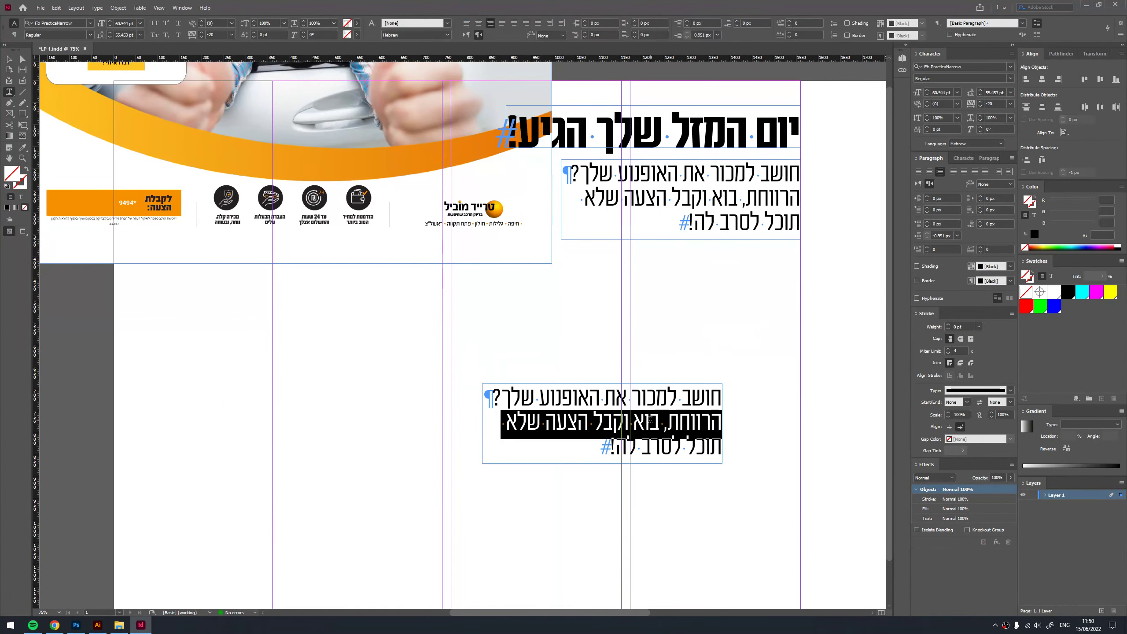
{"action": "type", "text": "vzsnb"}
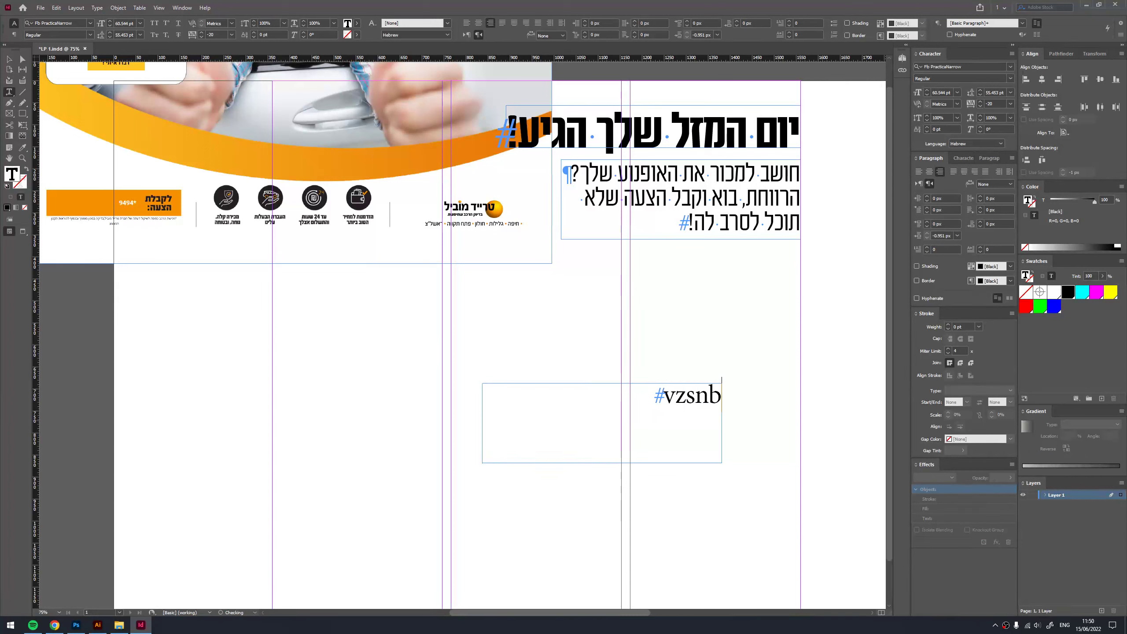
{"action": "key", "text": "alt+shift"}
{"action": "key", "text": "ctrl+shift+Left"}
{"action": "type", "text": "ה"}
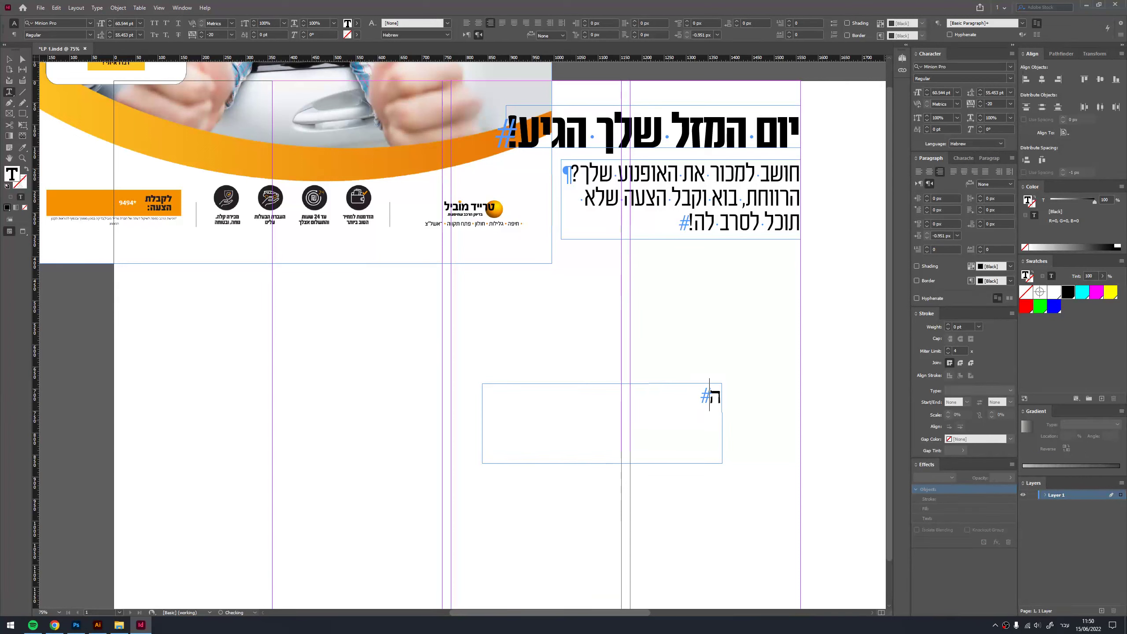
{"action": "type", "text": "זמדנות למחיר"}
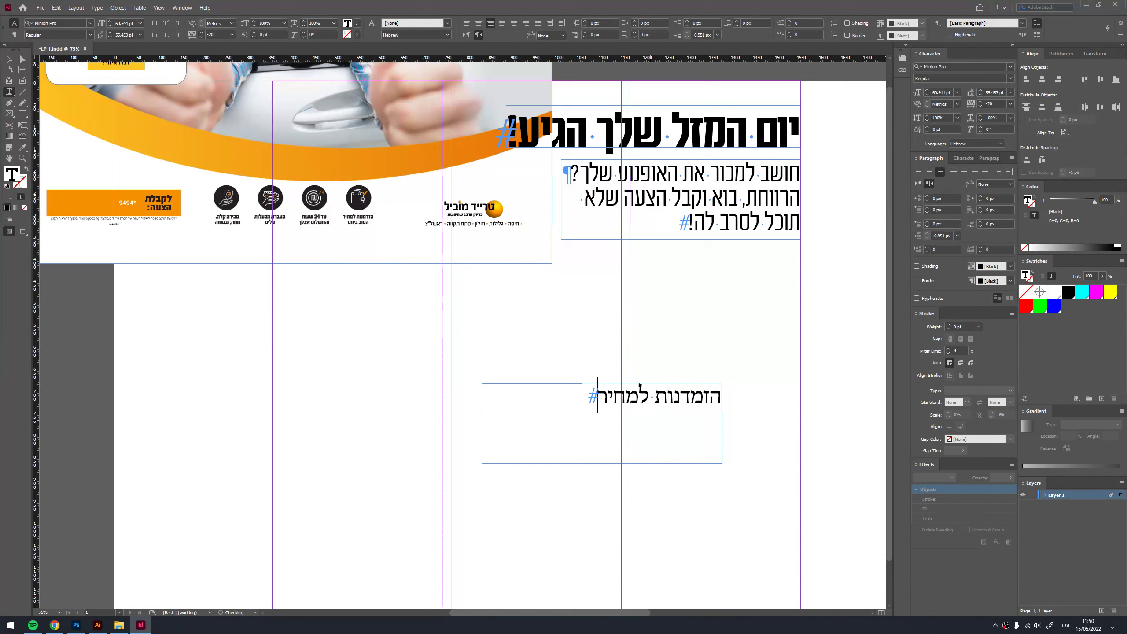
{"action": "type", "text": " בטוב ביו"}
{"action": "key", "text": "BackSpace"}
{"action": "type", "text": "ו"}
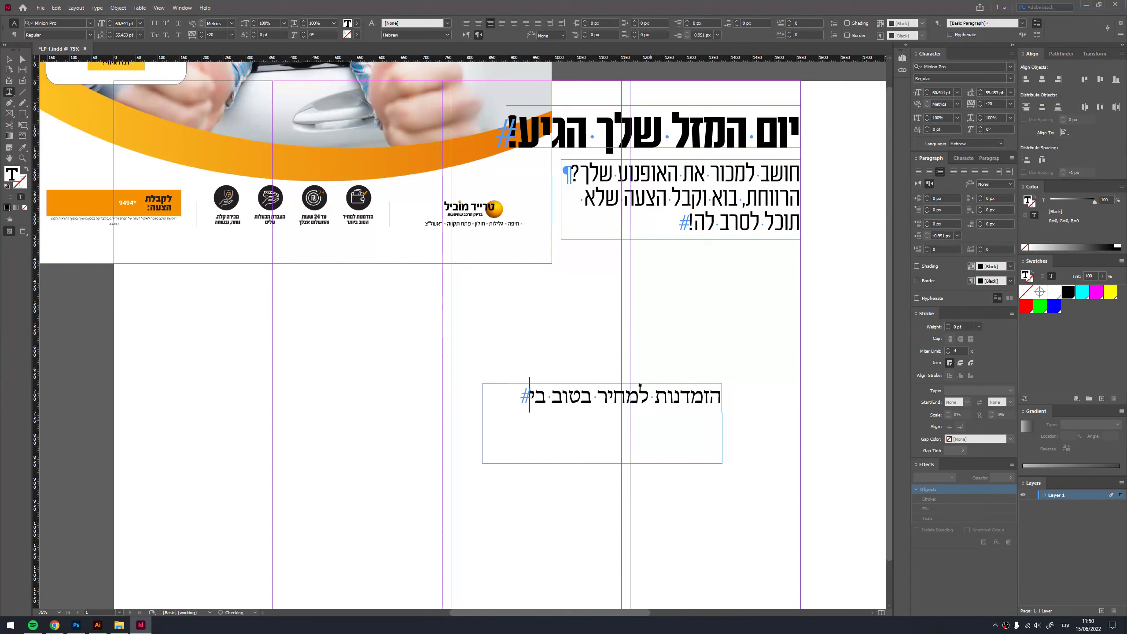
{"action": "type", "text": "תר"}
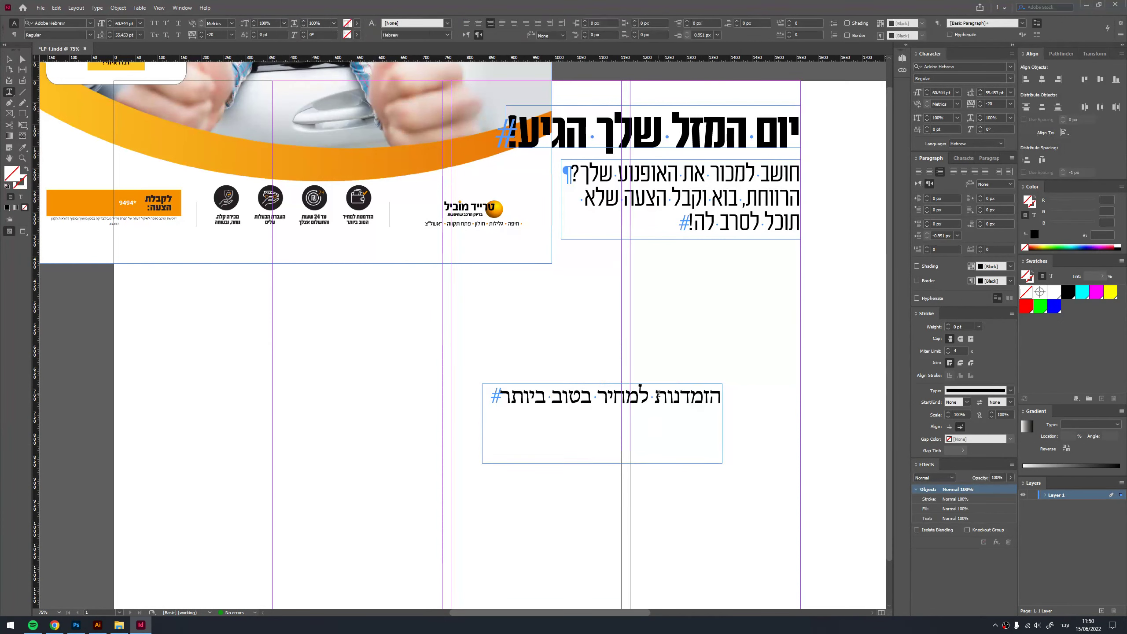
- Reduce the caption's text size, centre it, and narrow the frame so it wraps to two lines
{"action": "key", "text": "shift+Home"}
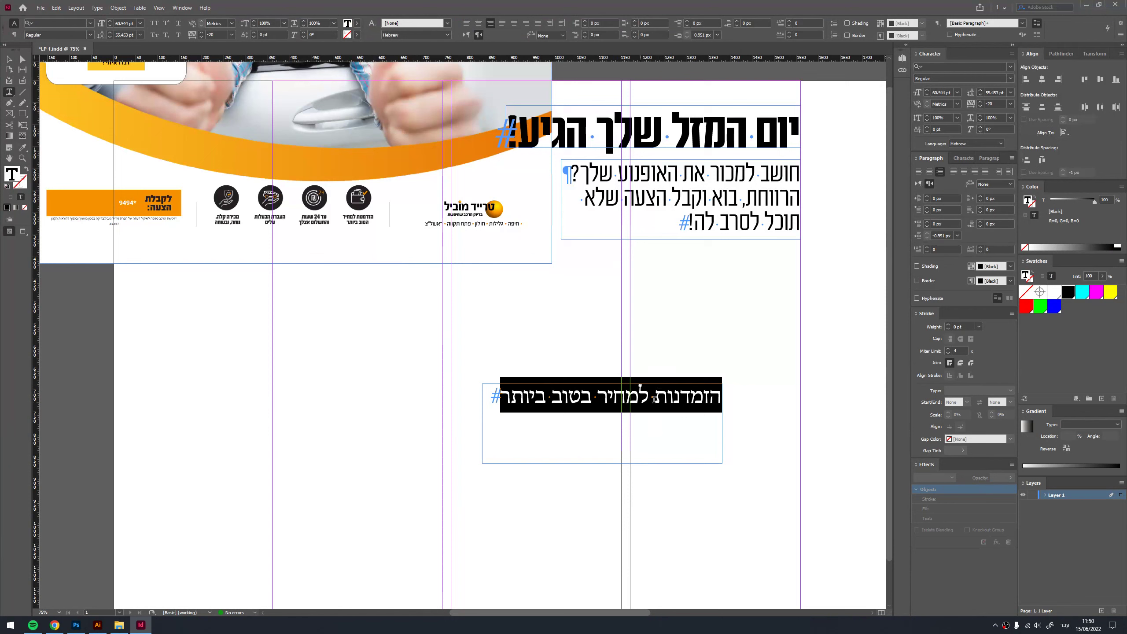
{"action": "left_click", "coordinate": [22, 147]}
{"action": "key", "text": "ctrl+shift+comma"}
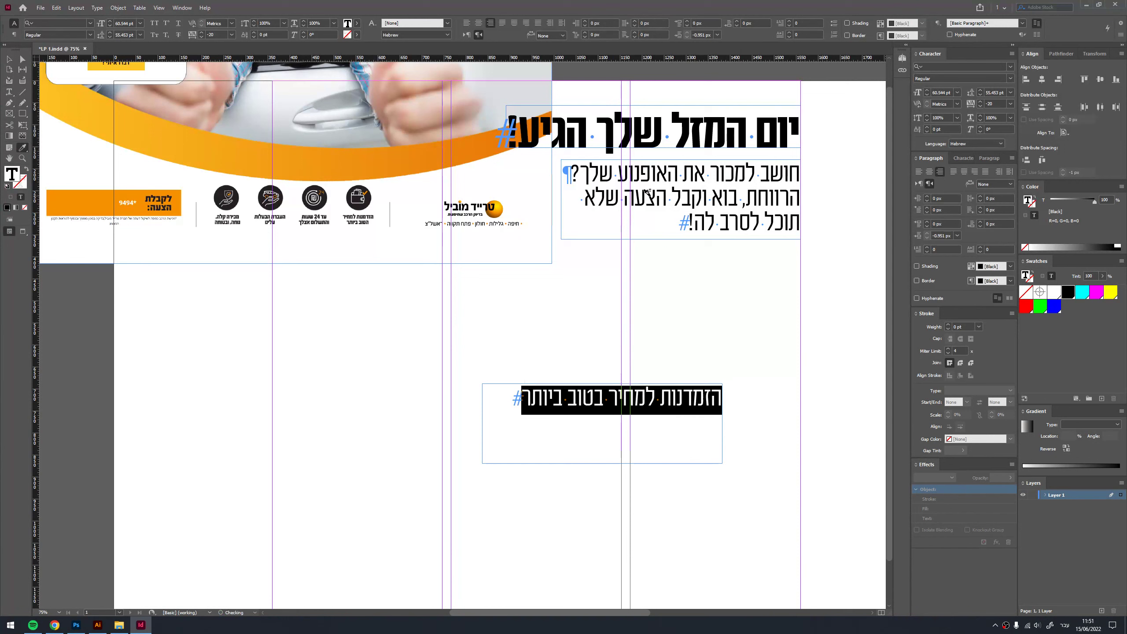
{"action": "key", "text": "Escape"}
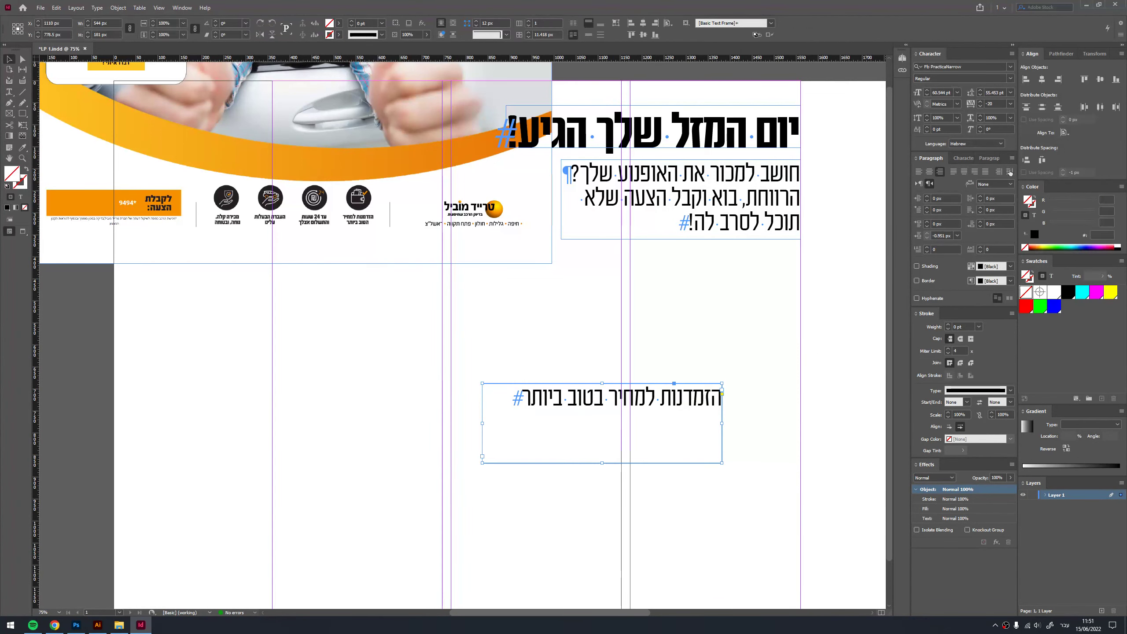
{"action": "left_click", "coordinate": [929, 171]}
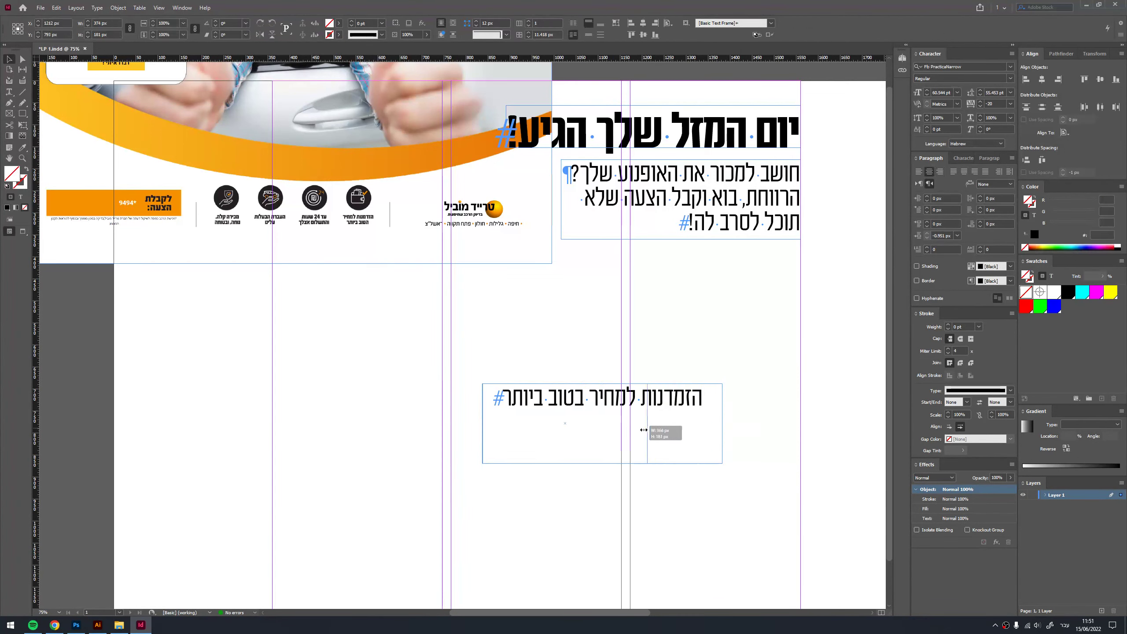
{"action": "mouse_move", "coordinate": [722, 423]}
{"action": "left_mouse_down"}
{"action": "mouse_move", "coordinate": [624, 423]}
{"action": "mouse_move", "coordinate": [689, 508]}
{"action": "mouse_move", "coordinate": [608, 438]}
{"action": "mouse_move", "coordinate": [312, 435]}
{"action": "left_mouse_up"}
- Retype the third caption as 'עד 24 שעות / התשלום אצלך' and the second as 'העברת הבעלות עלינו'
{"action": "scroll", "coordinate": [312, 435], "scroll_direction": "up", "scroll_amount": 1}
{"action": "key", "text": "t"}
{"action": "left_click", "coordinate": [588, 446]}
{"action": "key", "text": "ctrl+a"}
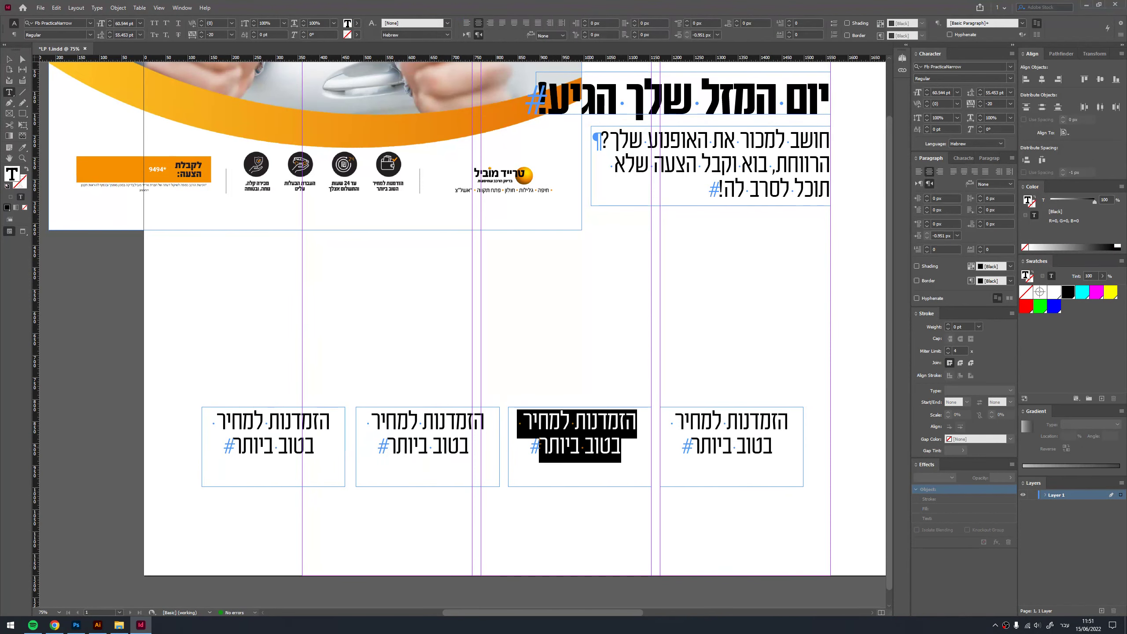
{"action": "type", "text": "עד 24 שעו"}
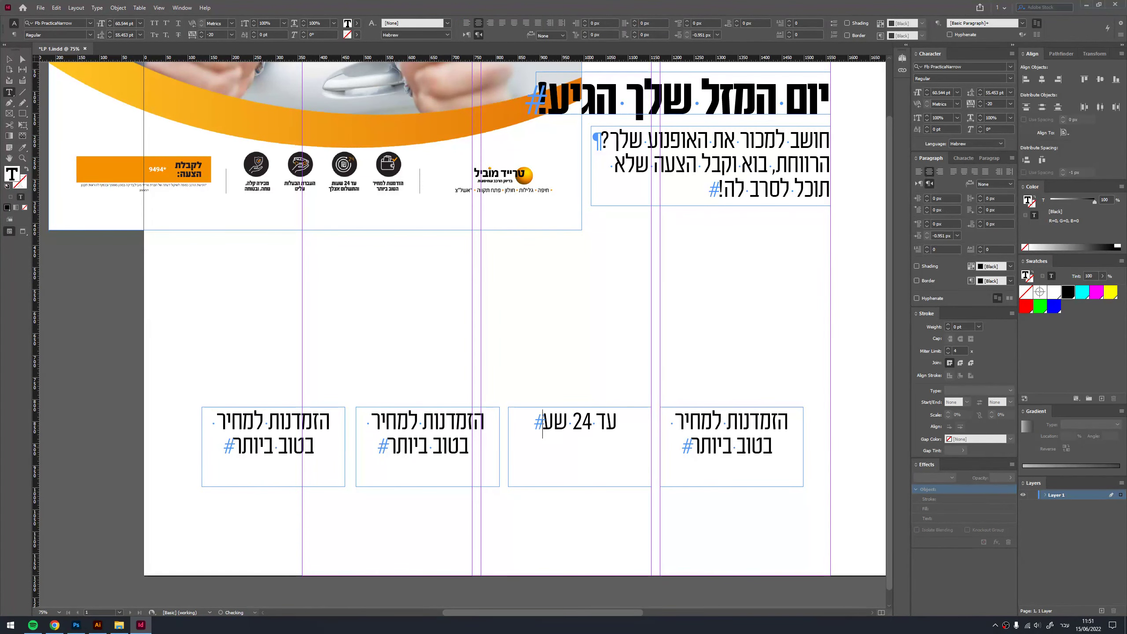
{"action": "type", "text": "ת"}
{"action": "key", "text": "Return"}
{"action": "type", "text": "התשלום"}
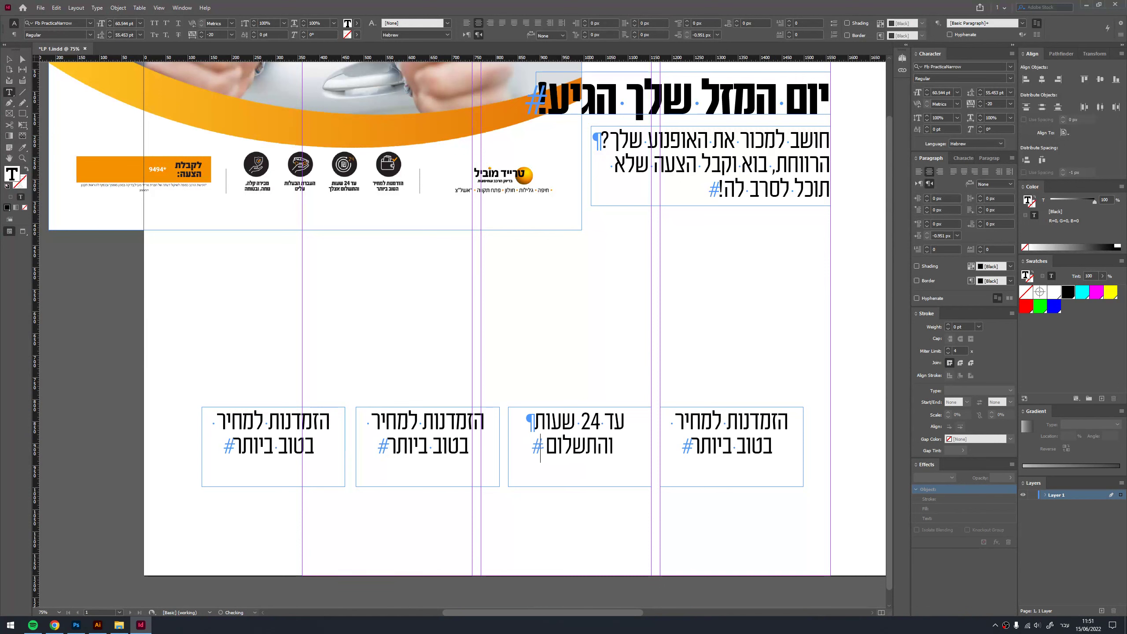
{"action": "type", "text": " אצלך"}
{"action": "key", "text": "ctrl+a"}
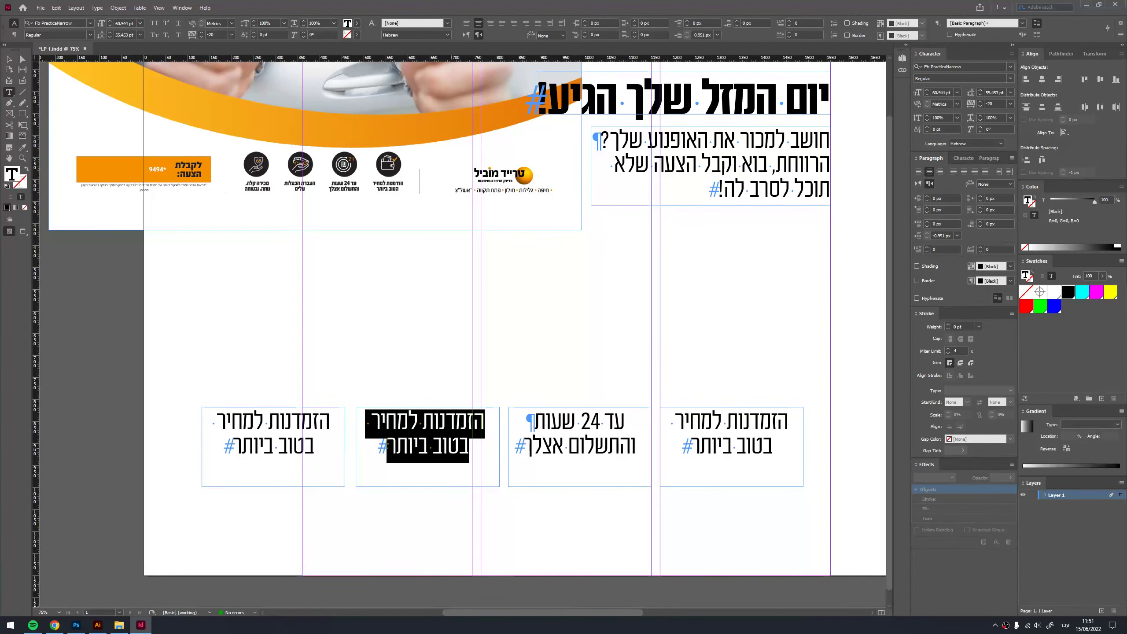
{"action": "type", "text": "העברת הבעלות "}
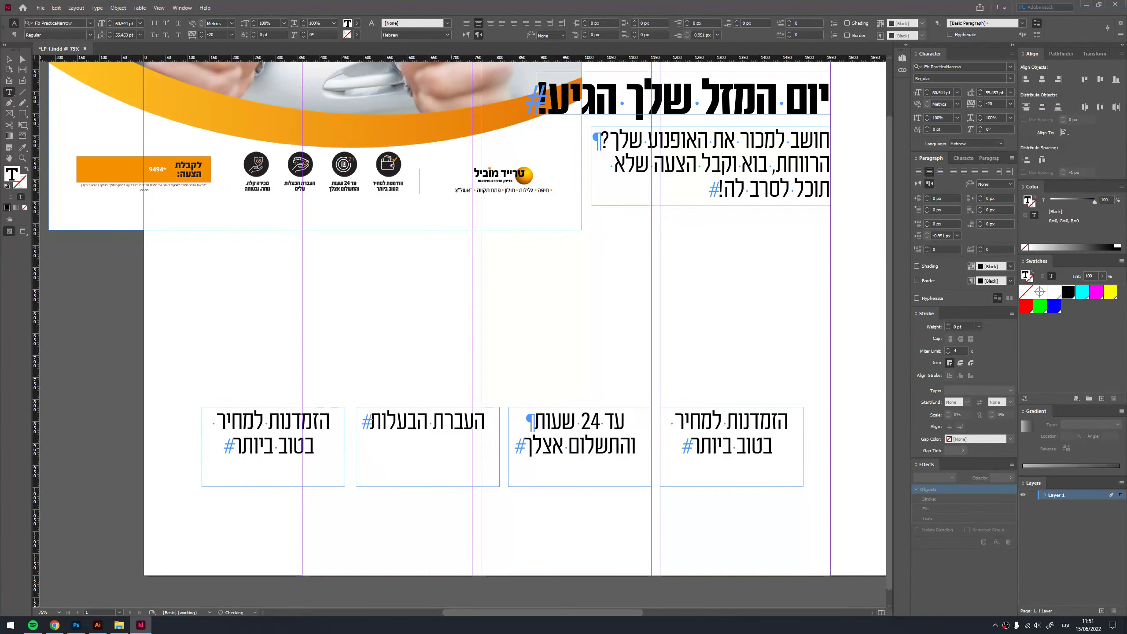
{"action": "type", "text": "עלינו"}
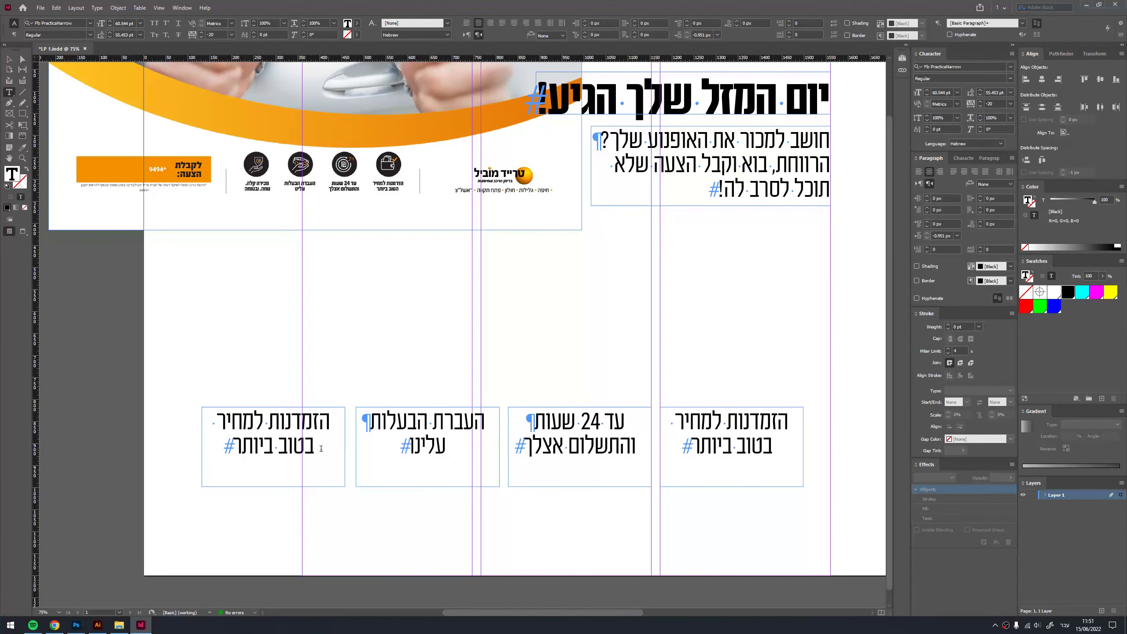
- Retype the first caption as 'מכירה קלה, נוחה ובטוחה'
{"action": "left_click", "coordinate": [321, 448]}
{"action": "key", "text": "ctrl+a"}
{"action": "type", "text": "מכירה "}
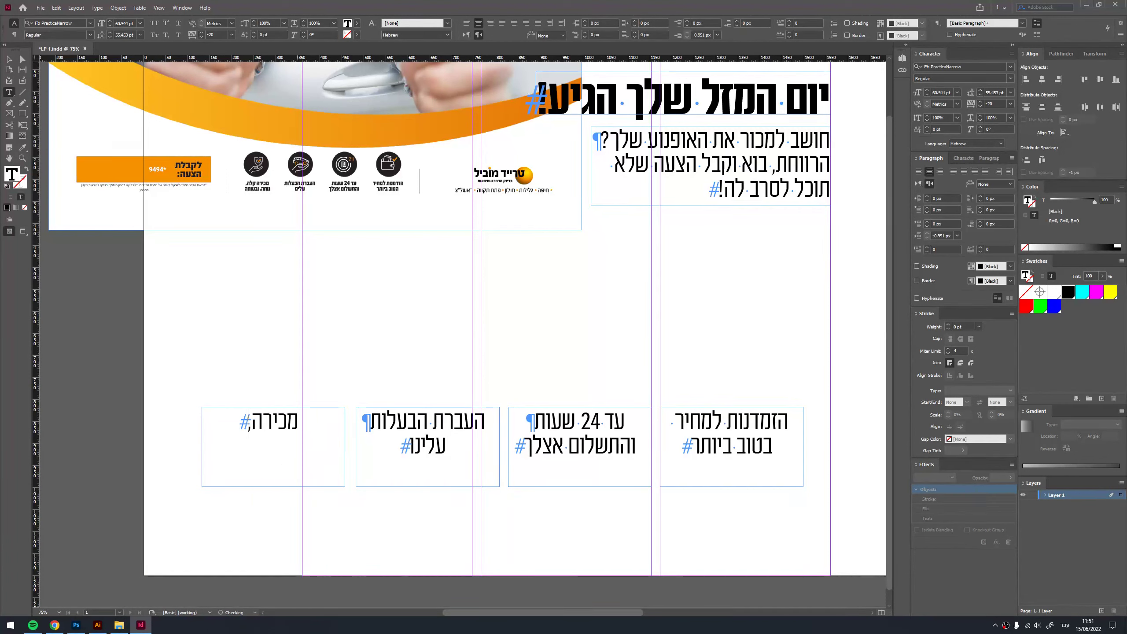
{"action": "type", "text": "קלה,"}
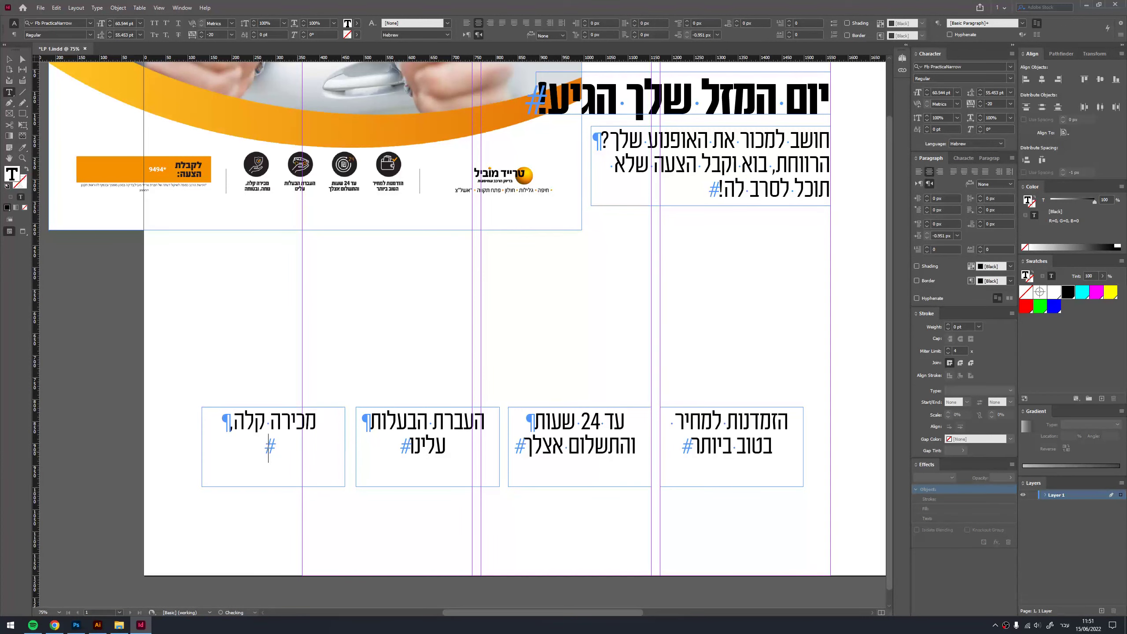
{"action": "key", "text": "BackSpace"}
{"action": "type", "text": "נוחה"}
{"action": "key", "text": "BackSpace"}
{"action": "key", "text": "BackSpace"}
{"action": "key", "text": "BackSpace"}
{"action": "type", "text": "וחה ובטוחה"}
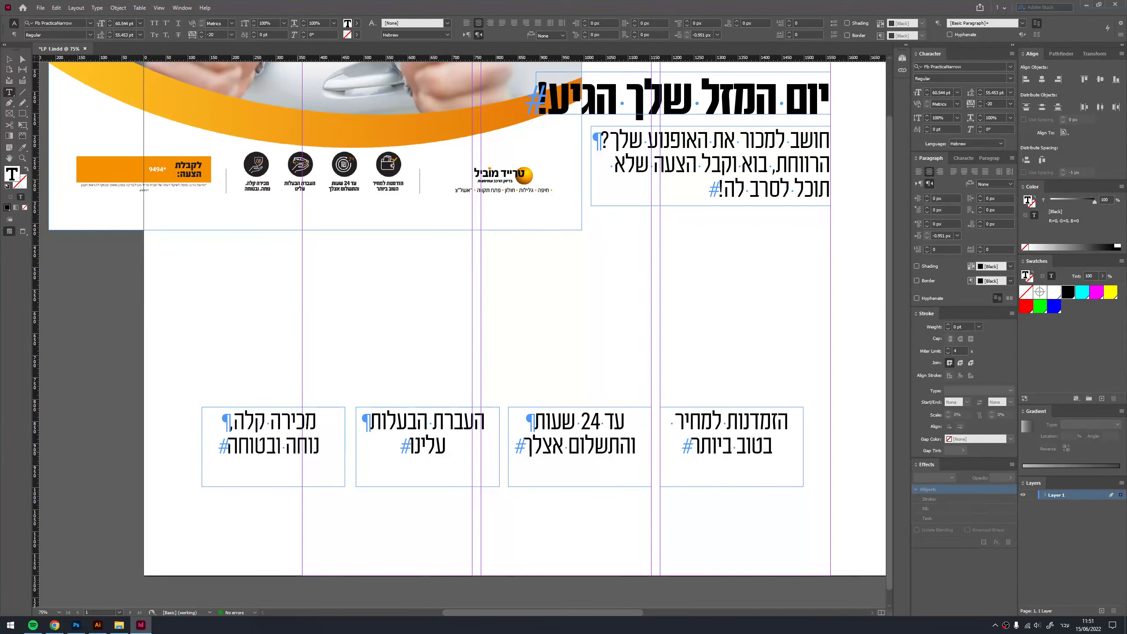
{"action": "key", "text": "Escape"}
- Fit the four caption frames to their text, group them, and centre the group horizontally on the page
{"action": "left_click_drag", "start_coordinate": [267, 345], "coordinate": [768, 485]}
{"action": "key", "text": "ctrl+alt+c"}
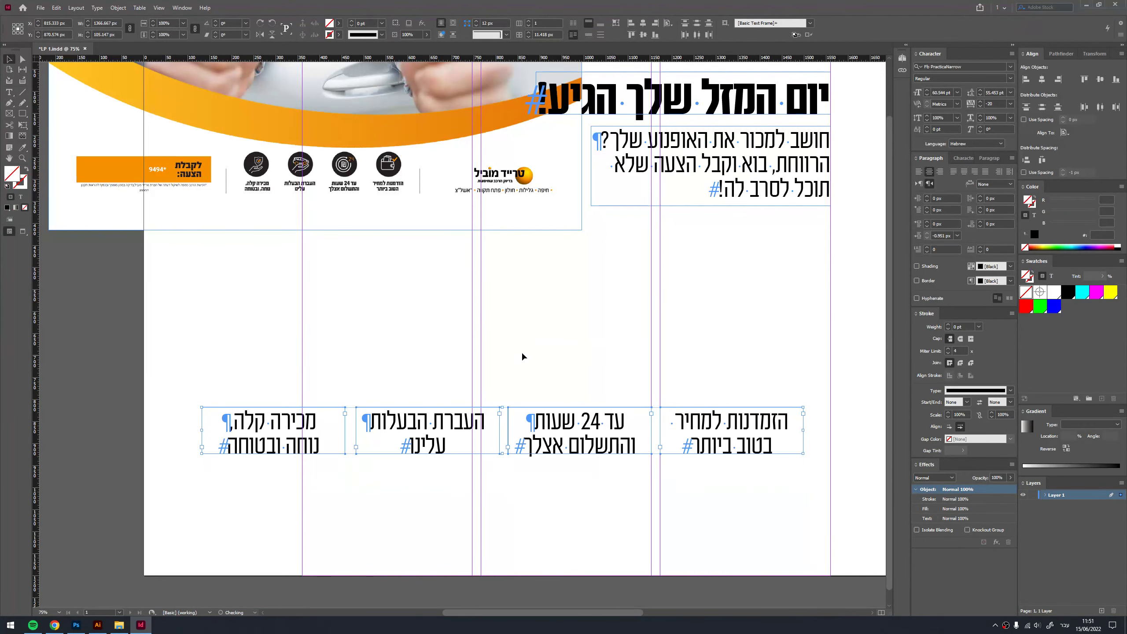
{"action": "scroll", "coordinate": [522, 351], "scroll_direction": "up", "scroll_amount": 1}
{"action": "key", "text": "ctrl+g"}
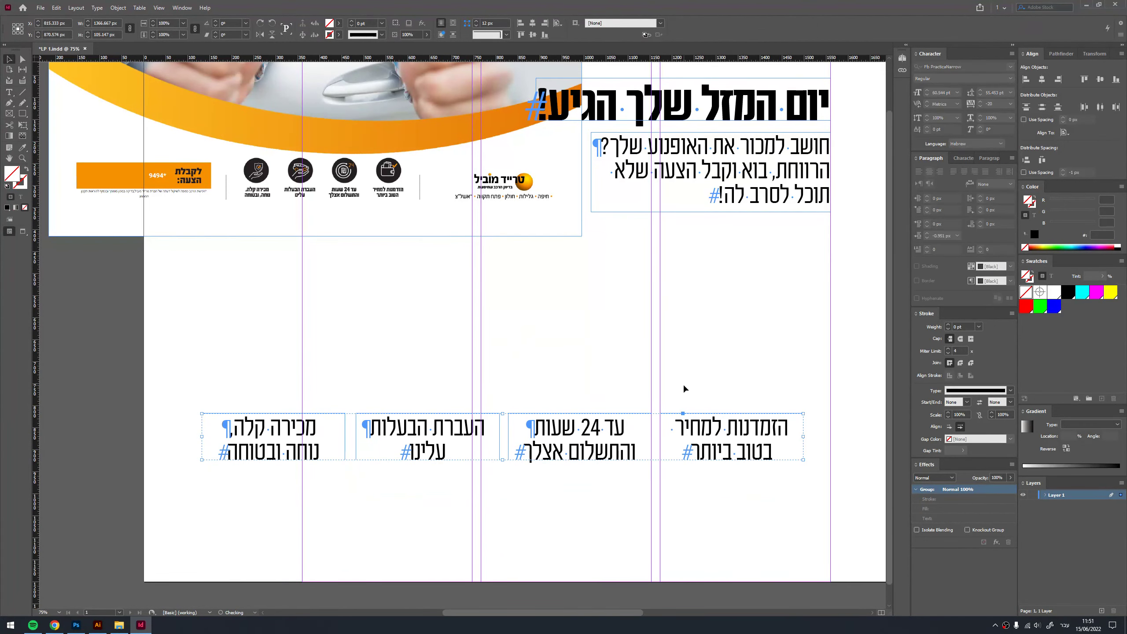
{"action": "left_click", "coordinate": [556, 23]}
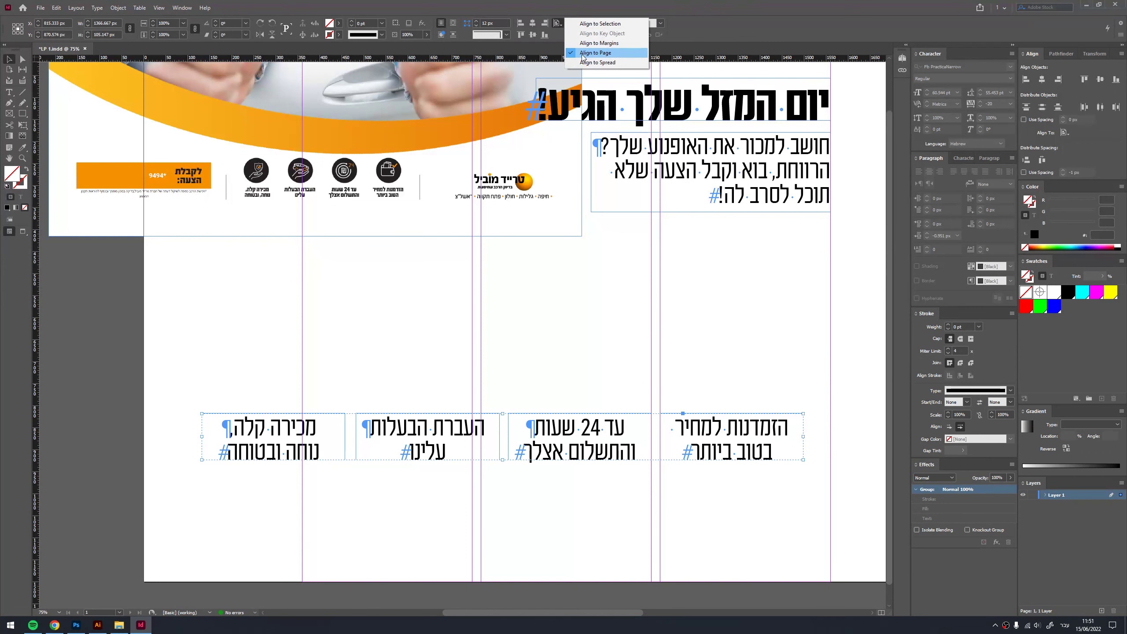
{"action": "left_click", "coordinate": [577, 53]}
{"action": "left_click", "coordinate": [534, 23]}
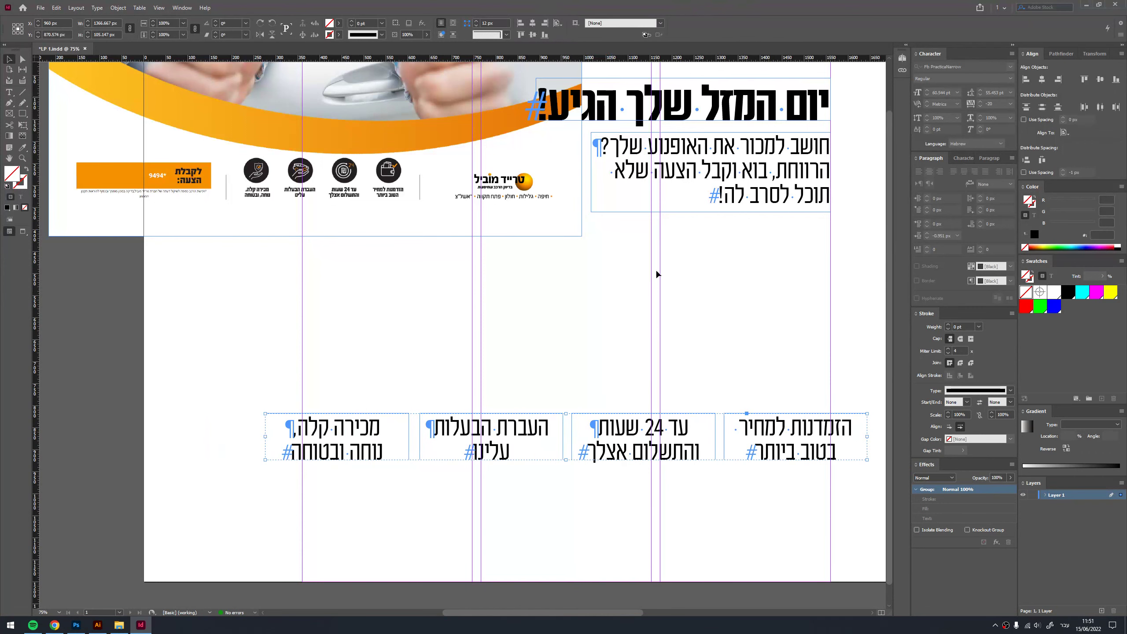
{"action": "key", "text": "ctrl+0"}
- Ungroup the captions and scale them down around their centre
{"action": "key", "text": "ctrl+shift+g"}
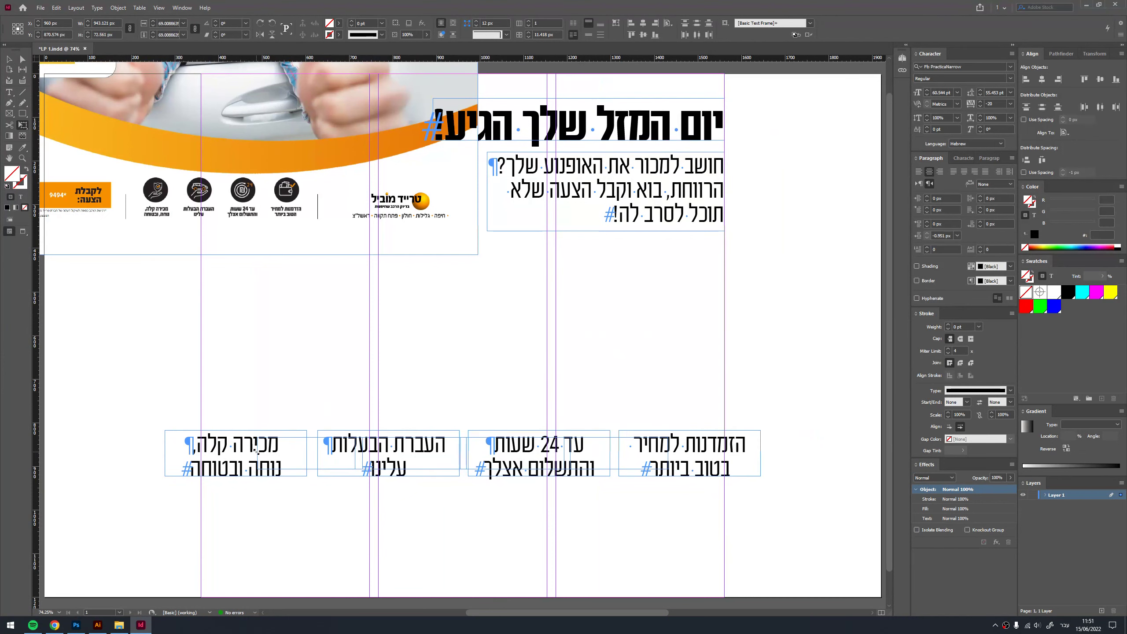
{"action": "left_click_drag", "start_coordinate": [165, 430], "coordinate": [262, 438]}
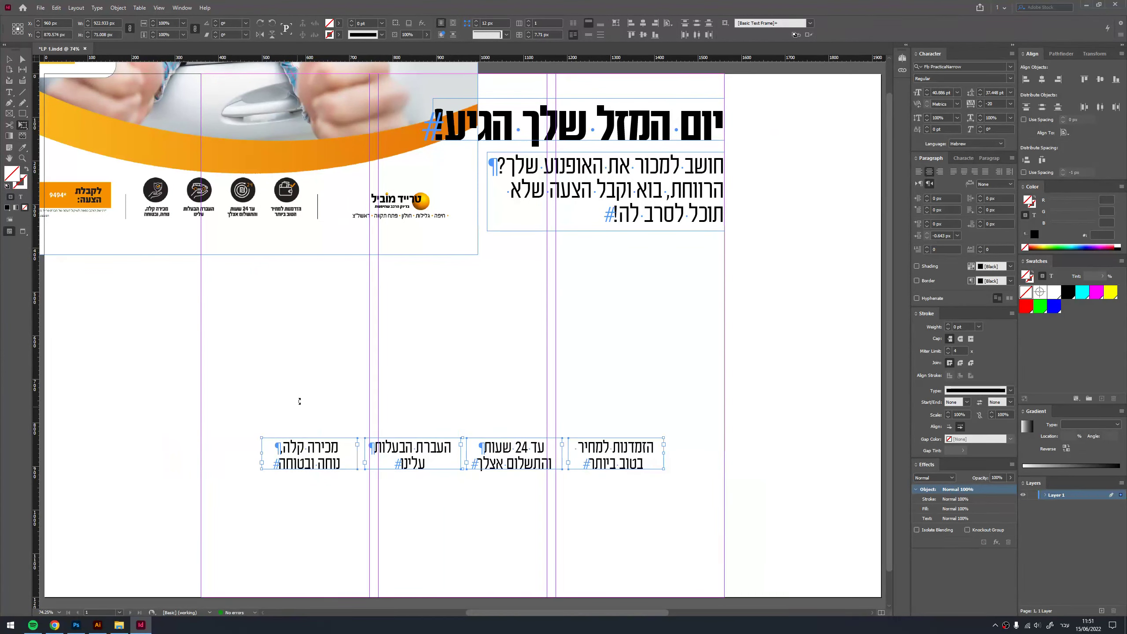
{"action": "left_click", "coordinate": [284, 384]}
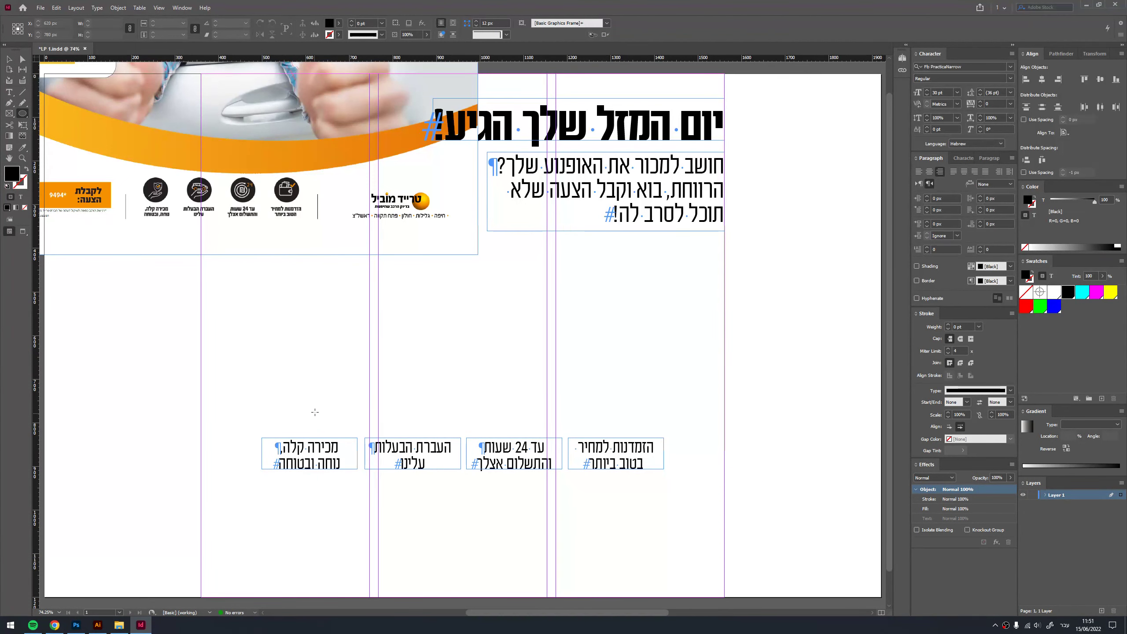
- Draw a black circle centred over the first caption and copy it above the fourth caption
{"action": "left_click_drag", "start_coordinate": [315, 412], "coordinate": [340, 430]}
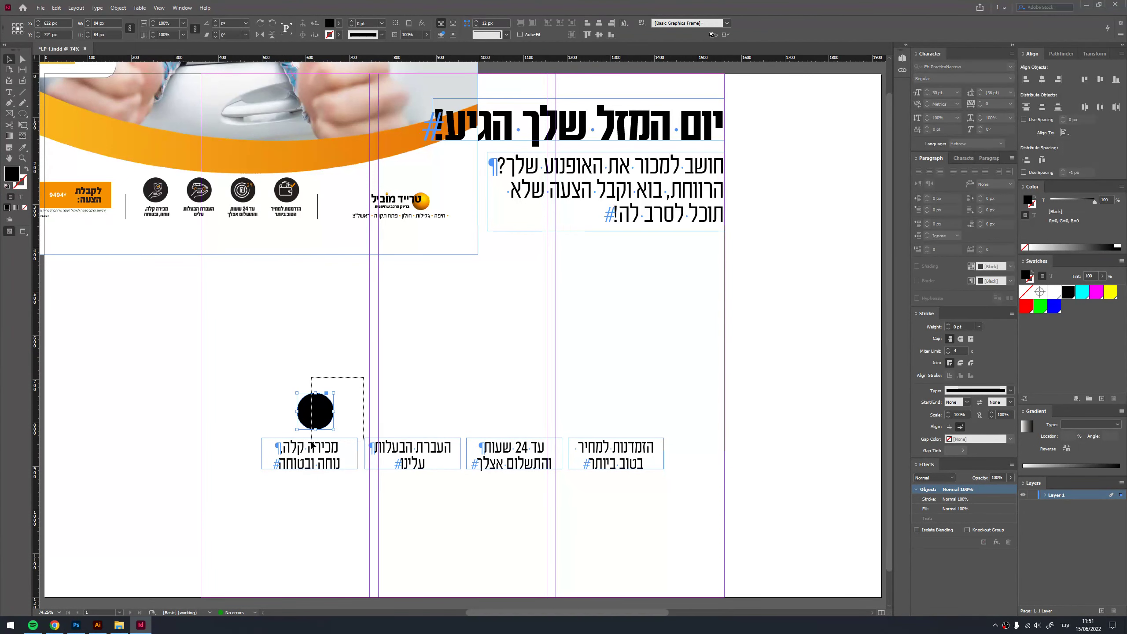
{"action": "mouse_move", "coordinate": [362, 377]}
{"action": "left_mouse_down"}
{"action": "mouse_move", "coordinate": [313, 443]}
{"action": "mouse_move", "coordinate": [412, 417]}
{"action": "mouse_move", "coordinate": [628, 421]}
{"action": "left_mouse_up"}
{"action": "left_click", "coordinate": [599, 22]}
{"action": "left_click_drag", "start_coordinate": [617, 479], "coordinate": [715, 357]}
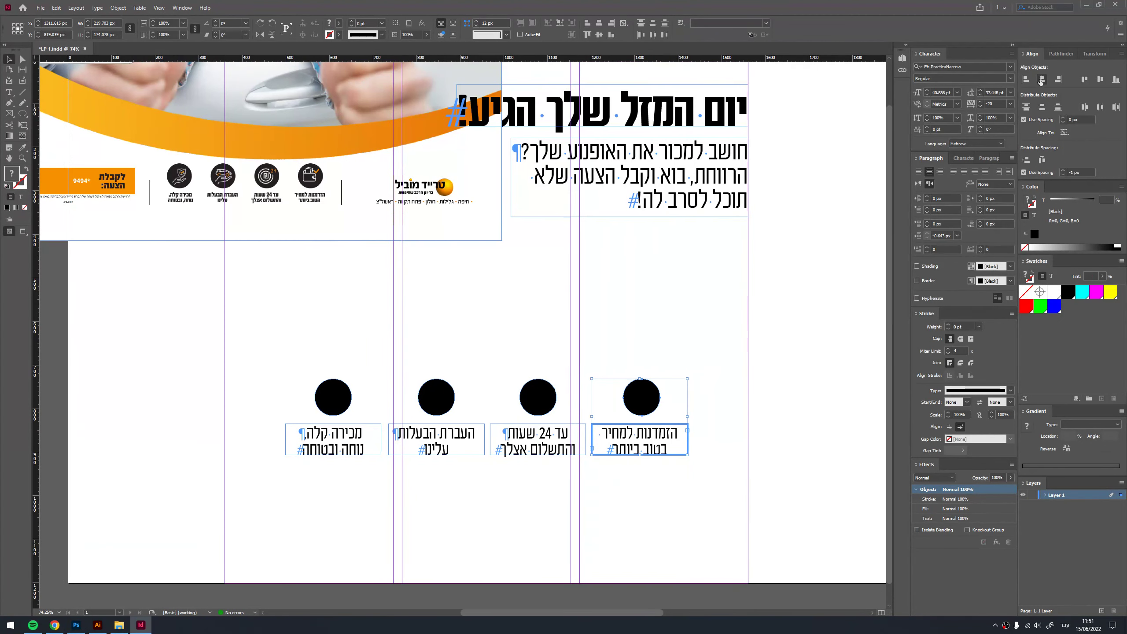
- Centre each remaining circle over its caption, using the caption as the key object
{"action": "left_click_drag", "start_coordinate": [514, 332], "coordinate": [582, 446]}
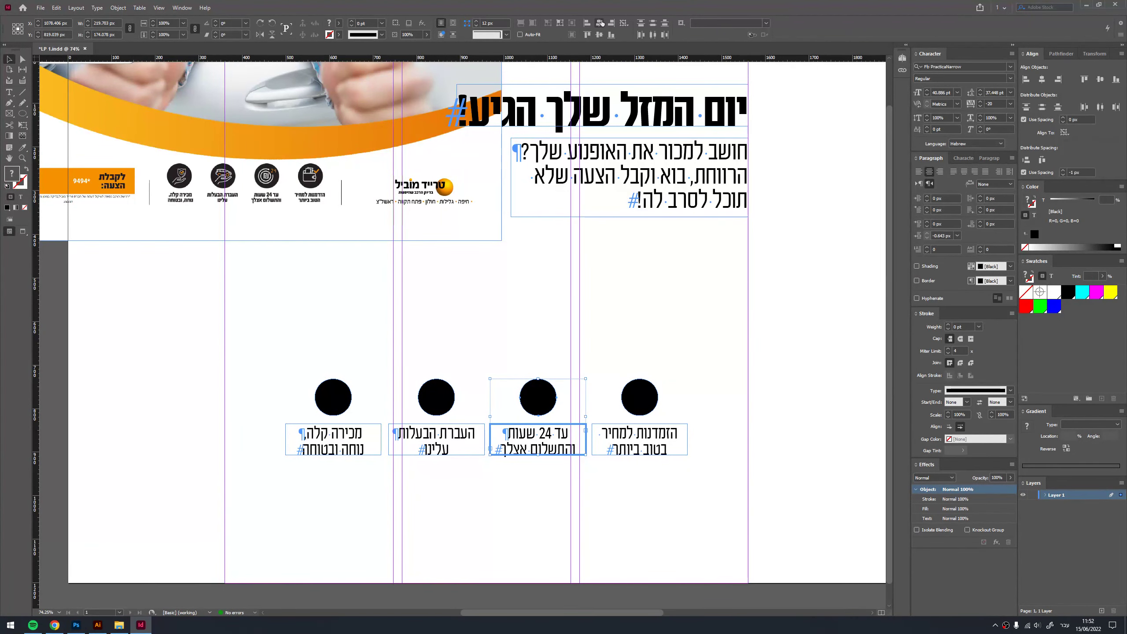
{"action": "left_click_drag", "start_coordinate": [382, 313], "coordinate": [451, 447]}
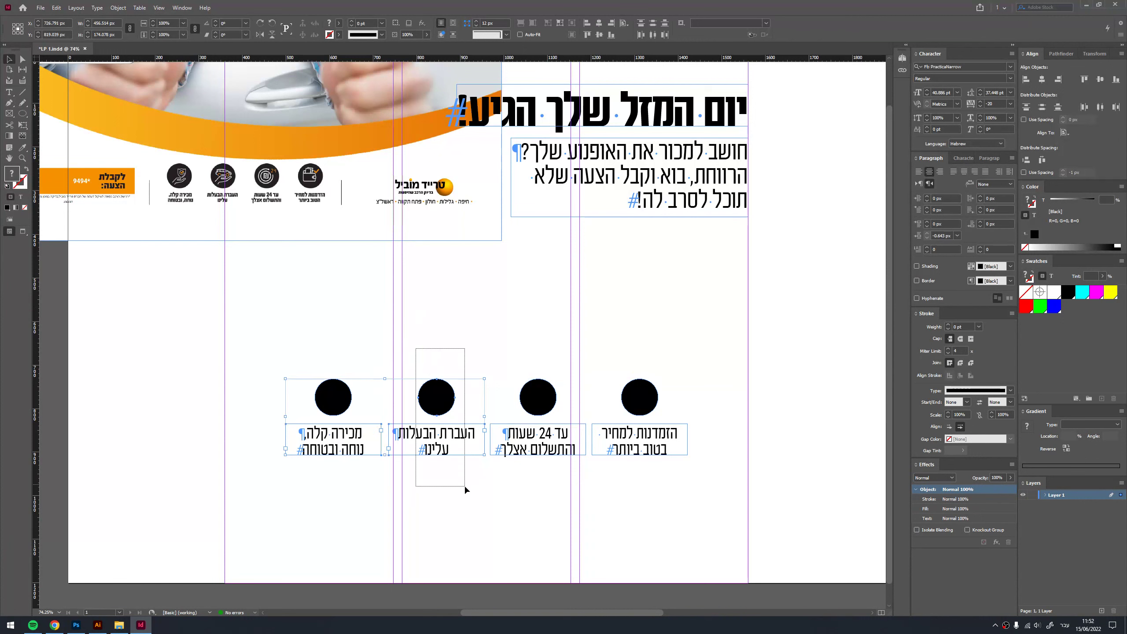
{"action": "left_click_drag", "start_coordinate": [416, 347], "coordinate": [470, 494]}
{"action": "left_click", "coordinate": [448, 444]}
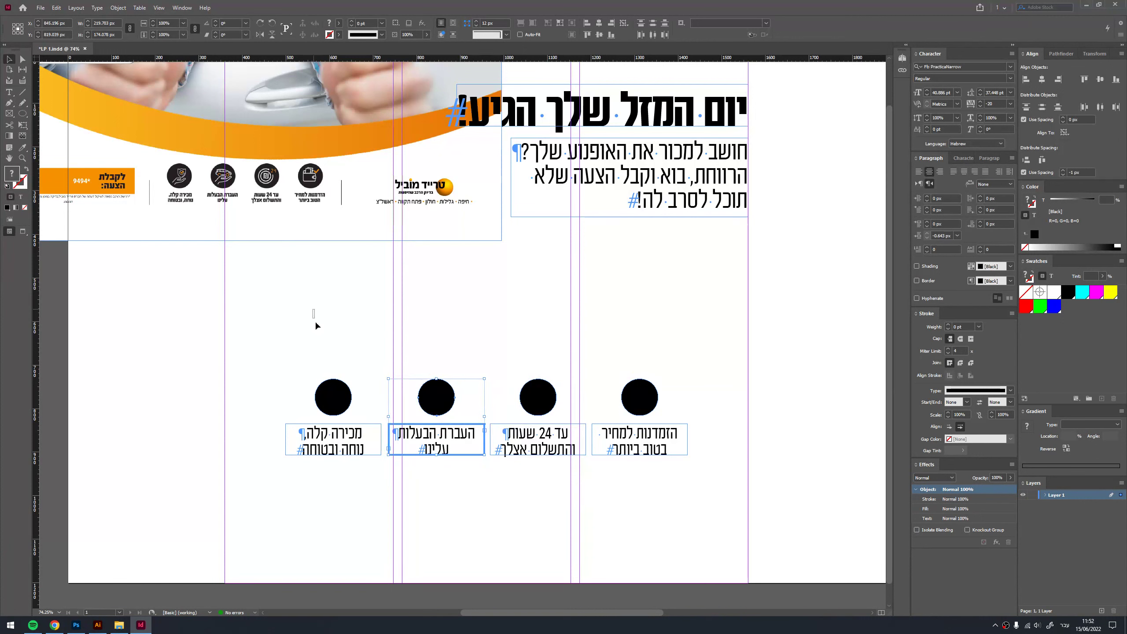
{"action": "left_click_drag", "start_coordinate": [313, 310], "coordinate": [346, 439]}
{"action": "left_click", "coordinate": [351, 440]}
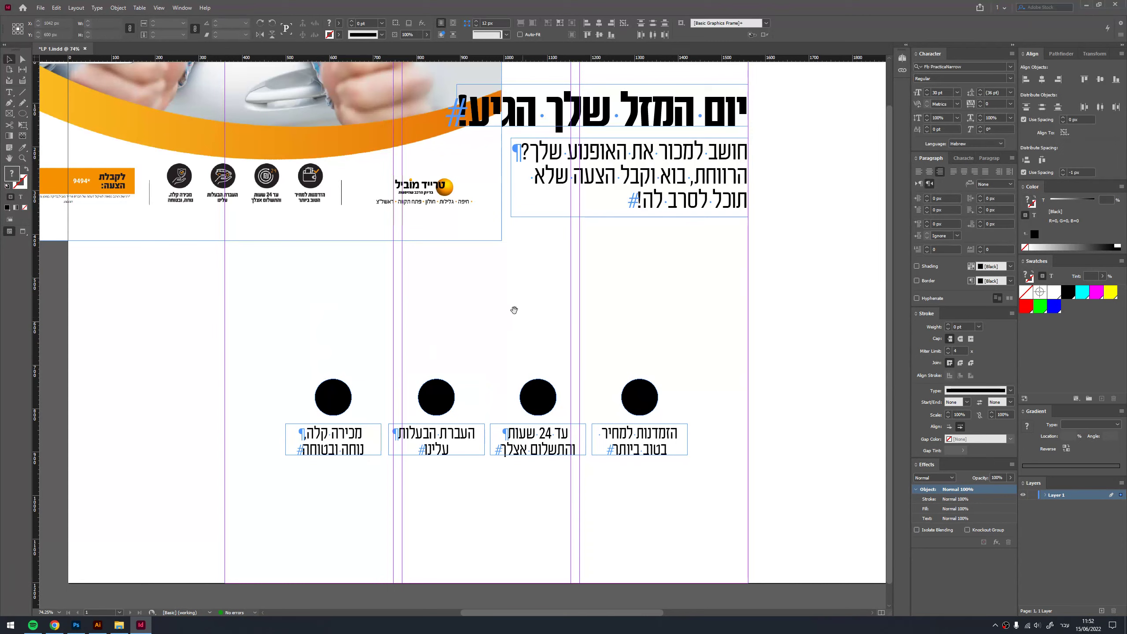
- Select all four circles and captions and scale them down together
{"action": "scroll", "coordinate": [513, 307], "scroll_direction": "up", "scroll_amount": 1}
{"action": "left_click_drag", "start_coordinate": [293, 411], "coordinate": [693, 493]}
{"action": "left_click_drag", "start_coordinate": [695, 421], "coordinate": [609, 400]}
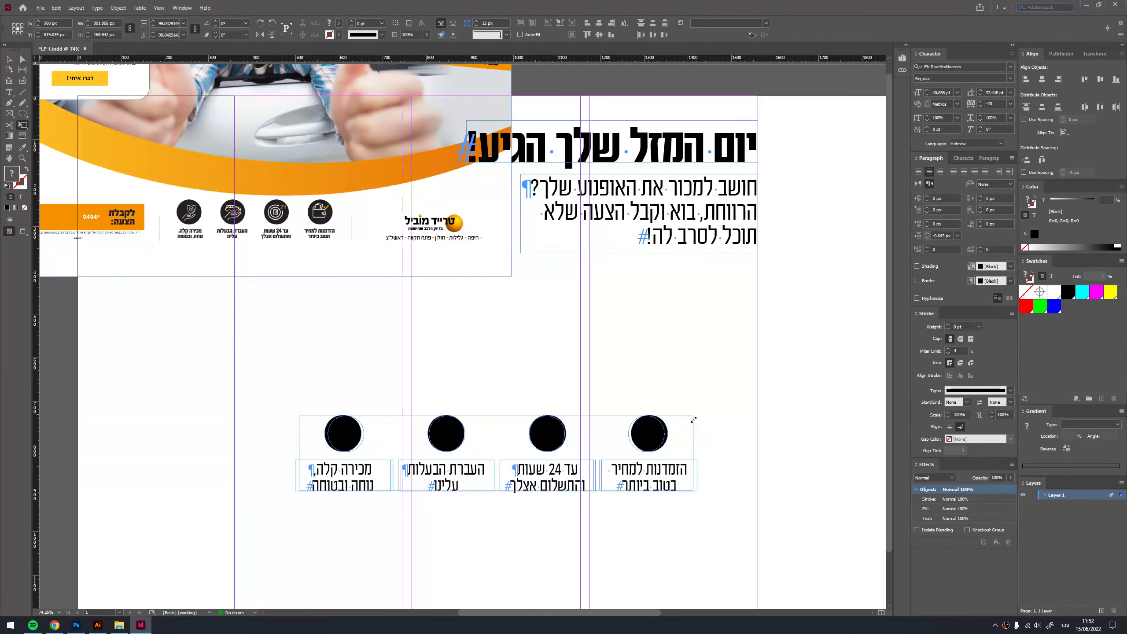
- Return to the Selection tool and deselect everything in the InDesign layout
{"action": "key", "text": "v"}
{"action": "left_click", "coordinate": [559, 386]}
{"action": "scroll", "coordinate": [552, 384], "scroll_direction": "up", "scroll_amount": 1}
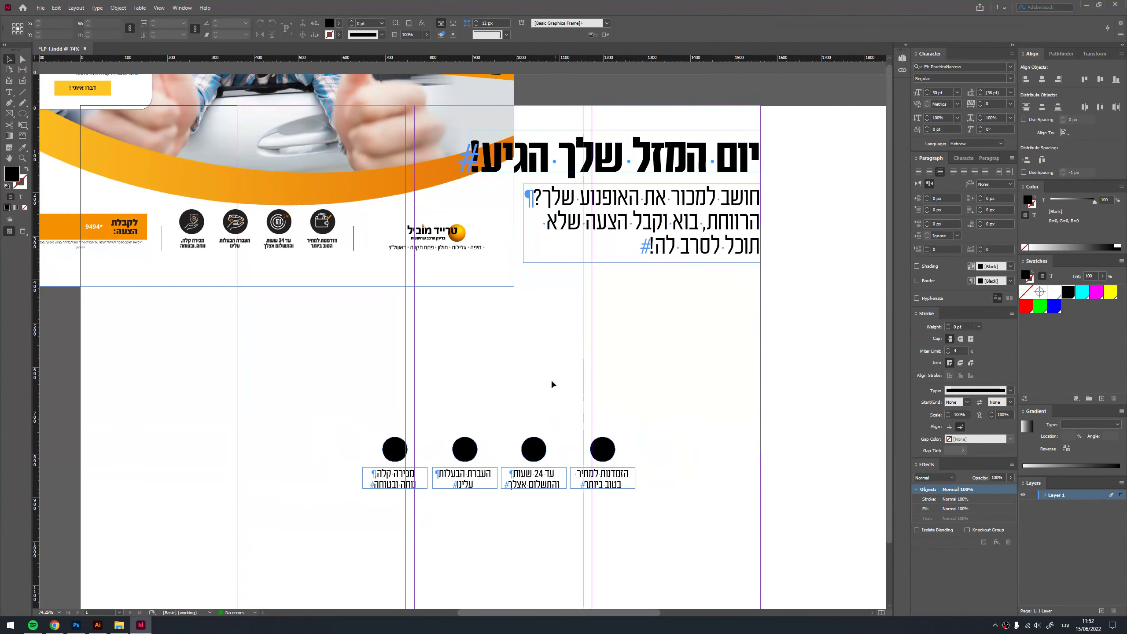
- Open the ALL LOGOS PDF from the GET MOTO חומרים folder in Illustrator
{"action": "key", "text": "alt+Tab"}
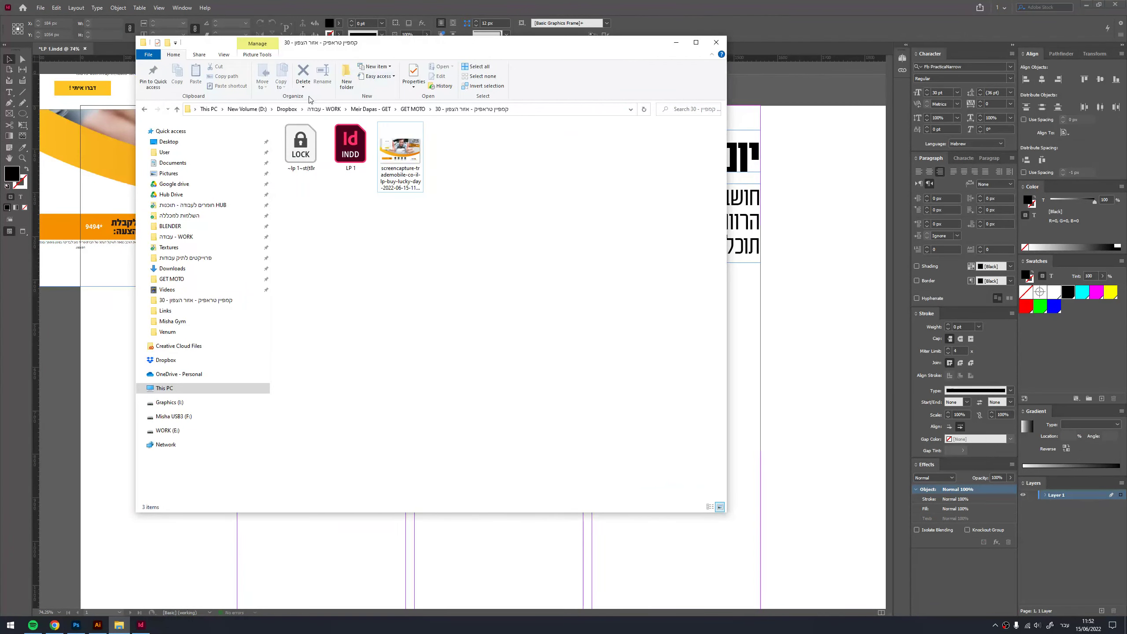
{"action": "key", "text": "ctrl+n"}
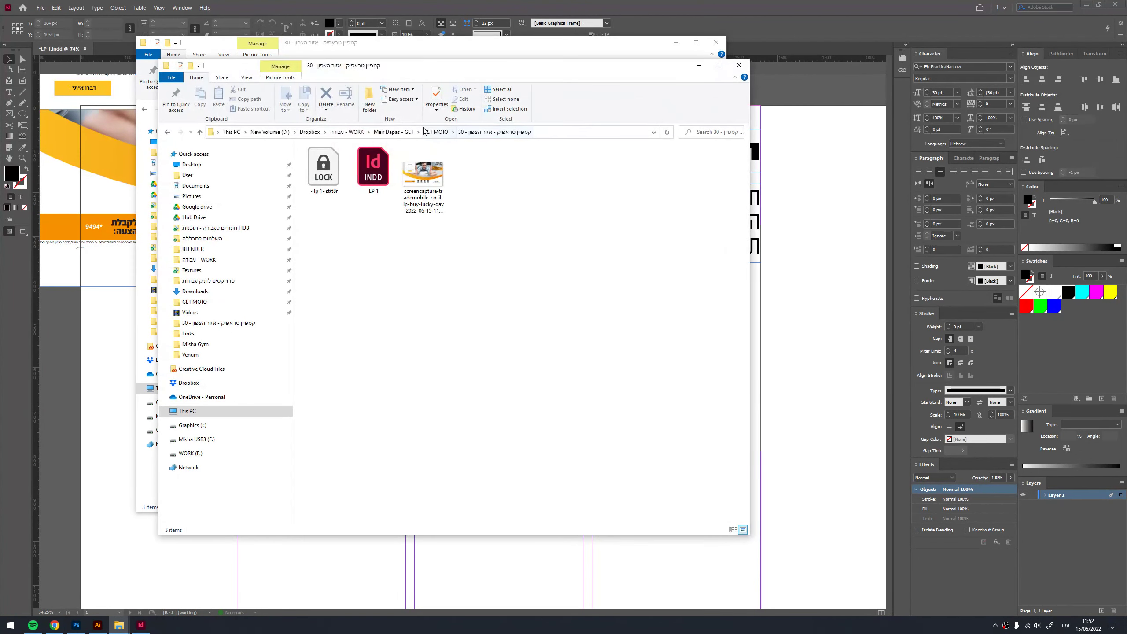
{"action": "key", "text": "alt+Up"}
{"action": "double_click", "coordinate": [322, 437]}
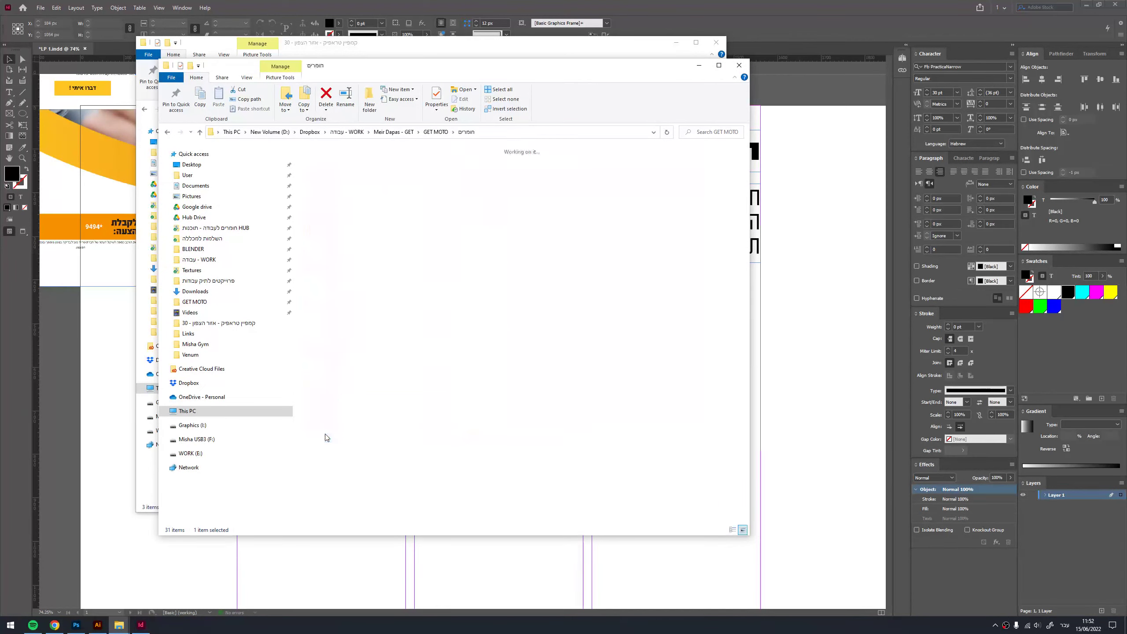
{"action": "mouse_move", "coordinate": [573, 171]}
{"action": "left_mouse_down"}
{"action": "mouse_move", "coordinate": [107, 632]}
{"action": "mouse_move", "coordinate": [422, 20]}
{"action": "left_mouse_up"}
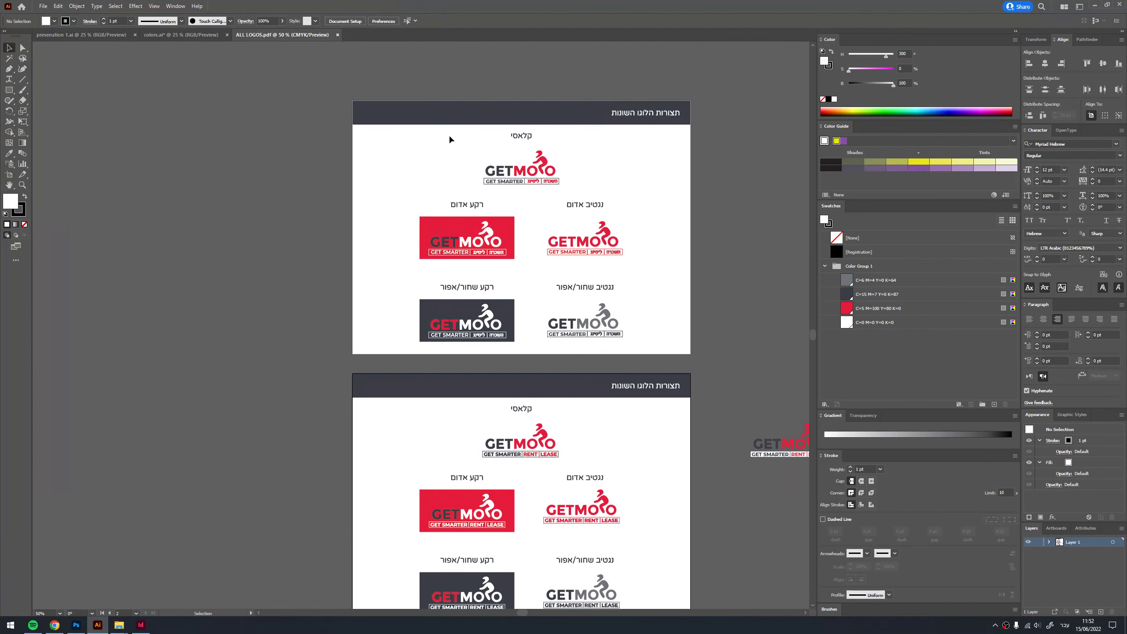
- Move the left-column GETMOTO logos off the Illustrator artboard to the left
{"action": "left_click_drag", "start_coordinate": [406, 347], "coordinate": [471, 318]}
{"action": "left_click_drag", "start_coordinate": [646, 130], "coordinate": [645, 130]}
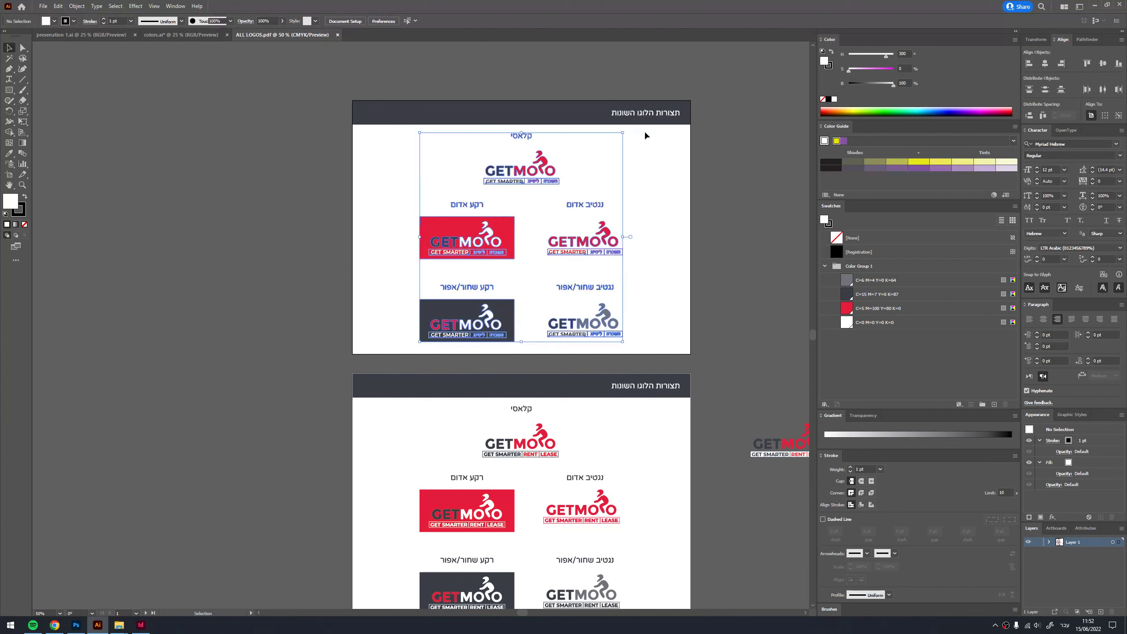
{"action": "left_click", "coordinate": [527, 203]}
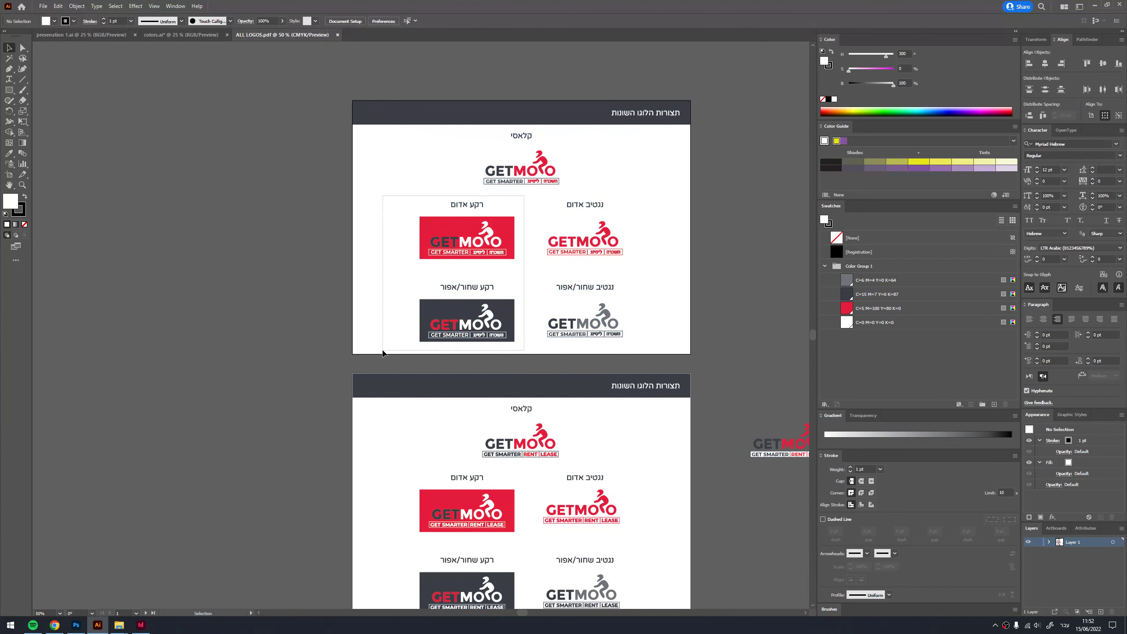
{"action": "left_click_drag", "start_coordinate": [524, 195], "coordinate": [382, 353]}
{"action": "left_click_drag", "start_coordinate": [466, 240], "coordinate": [257, 240]}
- Select the classic, red-background and dark-background logos beside the artboard and return to InDesign
{"action": "mouse_move", "coordinate": [464, 198]}
{"action": "left_mouse_down"}
{"action": "mouse_move", "coordinate": [558, 153]}
{"action": "mouse_move", "coordinate": [261, 166]}
{"action": "left_mouse_up"}
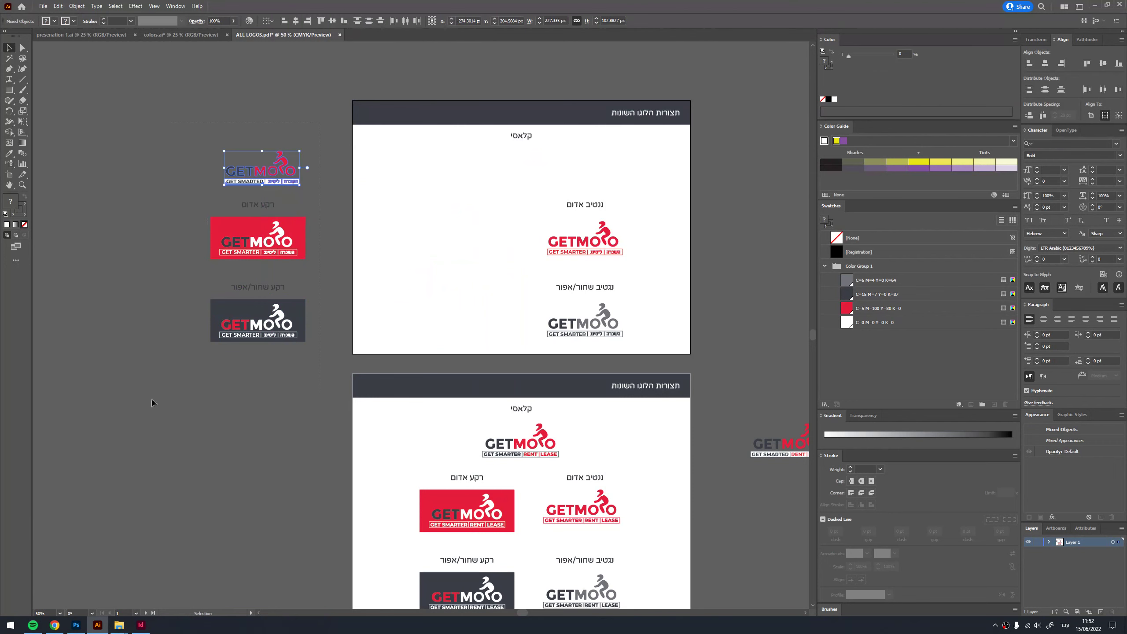
{"action": "left_click_drag", "start_coordinate": [152, 403], "coordinate": [315, 146]}
{"action": "left_click", "coordinate": [140, 624]}
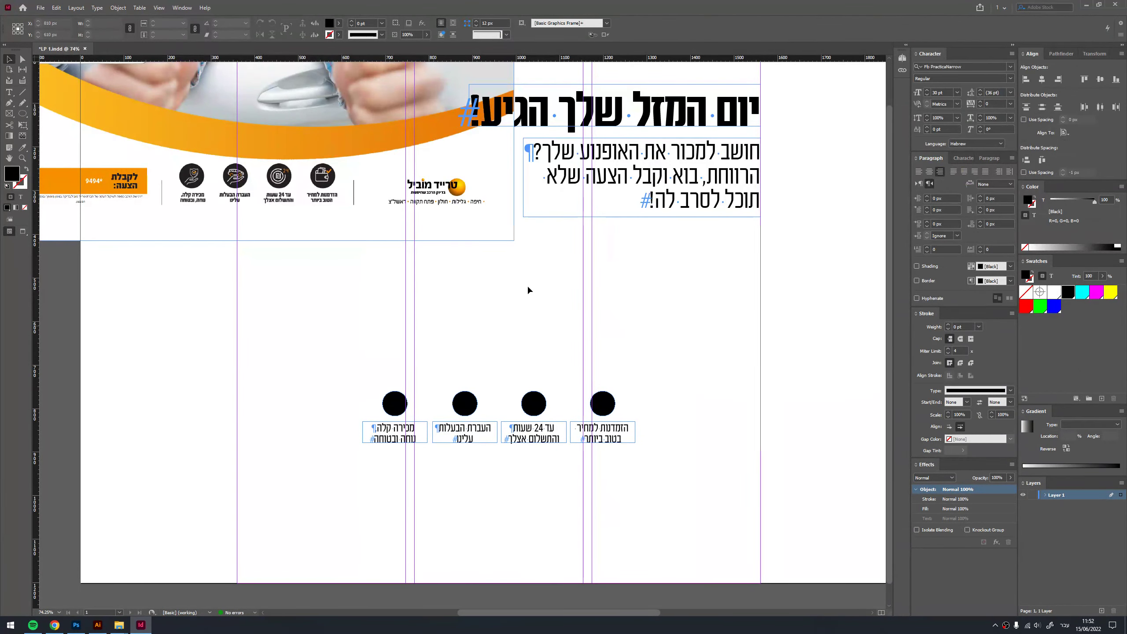
- Paste the GETMOTO logo set onto the right pasteboard beside the page
{"action": "key", "text": "ctrl+v"}
{"action": "key", "text": "ctrl+minus"}
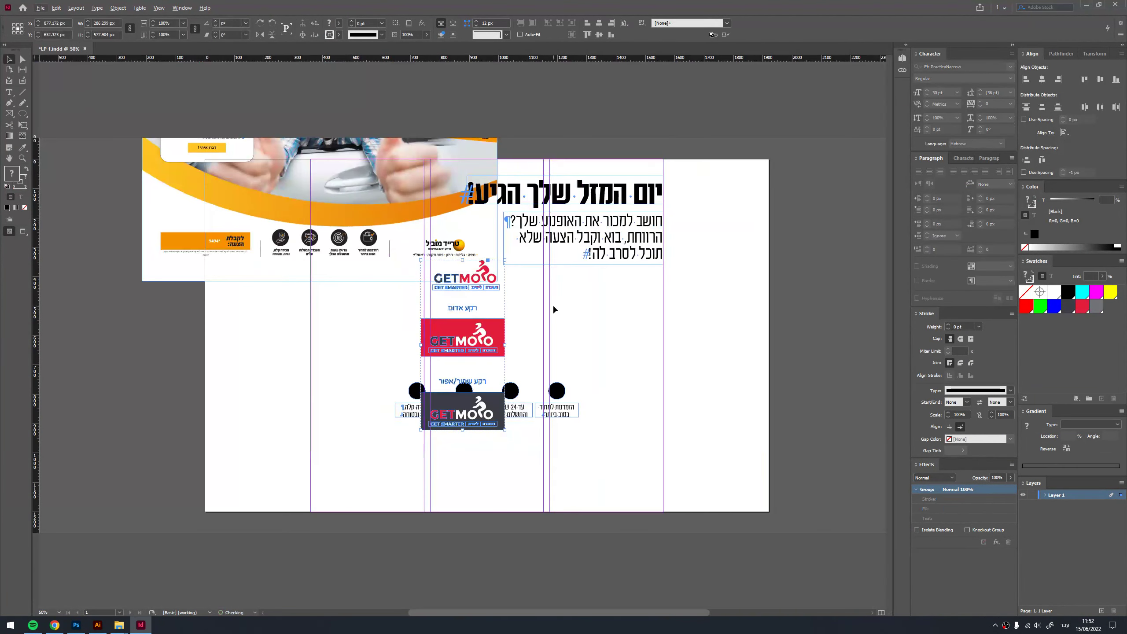
{"action": "left_click_drag", "start_coordinate": [540, 314], "coordinate": [505, 314]}
{"action": "left_click_drag", "start_coordinate": [436, 357], "coordinate": [841, 322]}
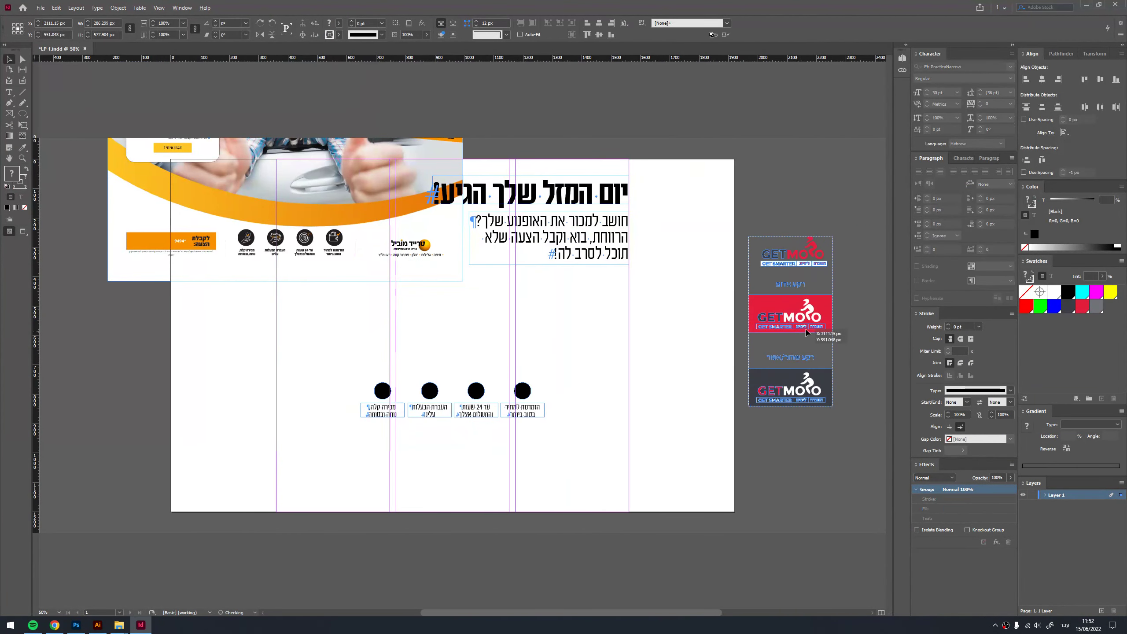
{"action": "scroll", "coordinate": [841, 322], "scroll_direction": "right", "scroll_amount": 2}
- Ungroup the logos and place the classic GETMOTO logo beside the four feature captions
{"action": "key", "text": "ctrl+shift+g"}
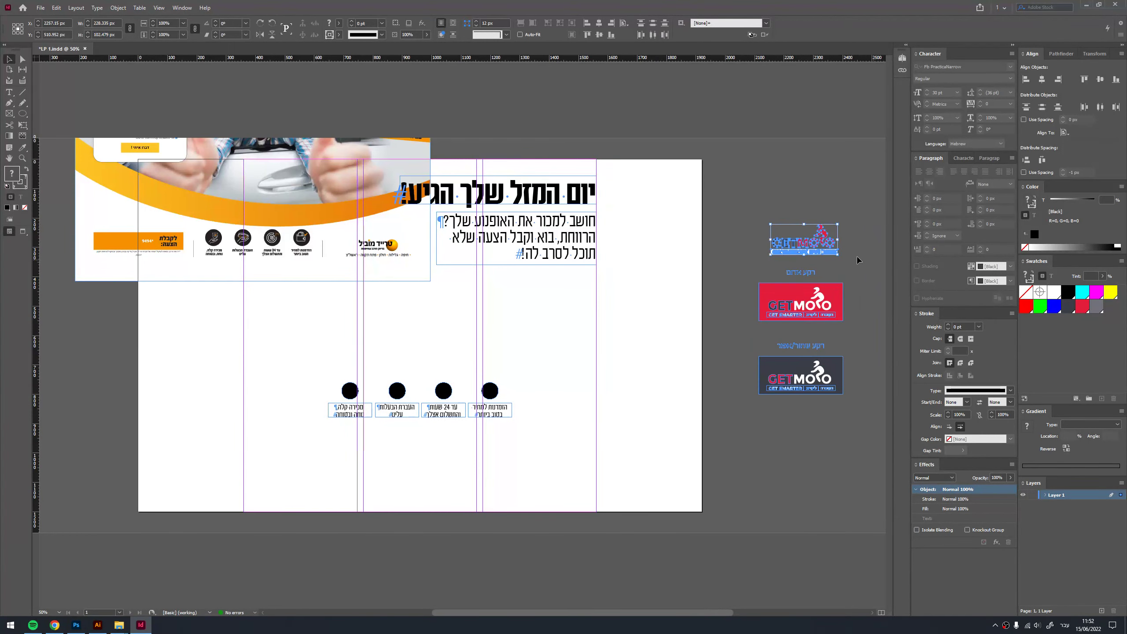
{"action": "left_click", "coordinate": [824, 254]}
{"action": "left_click_drag", "start_coordinate": [824, 254], "coordinate": [582, 416]}
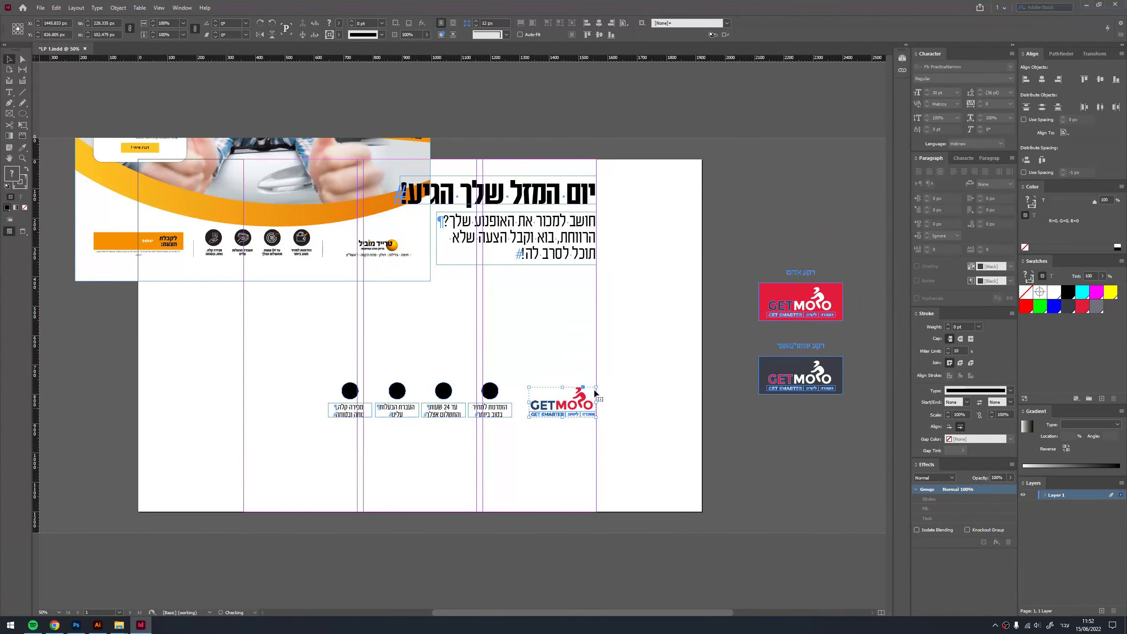
{"action": "left_click", "coordinate": [409, 349]}
{"action": "scroll", "coordinate": [195, 249], "scroll_direction": "up", "scroll_amount": 2}
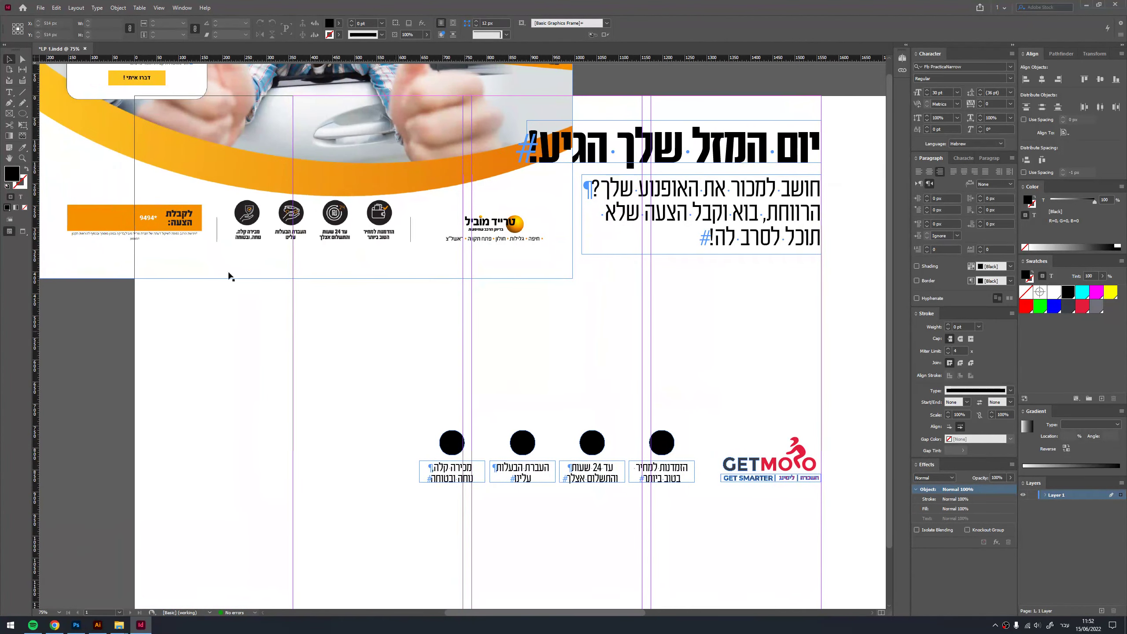
- Paste a copy of the first caption frame into the empty page area
{"action": "scroll", "coordinate": [176, 209], "scroll_direction": "up", "scroll_amount": 2}
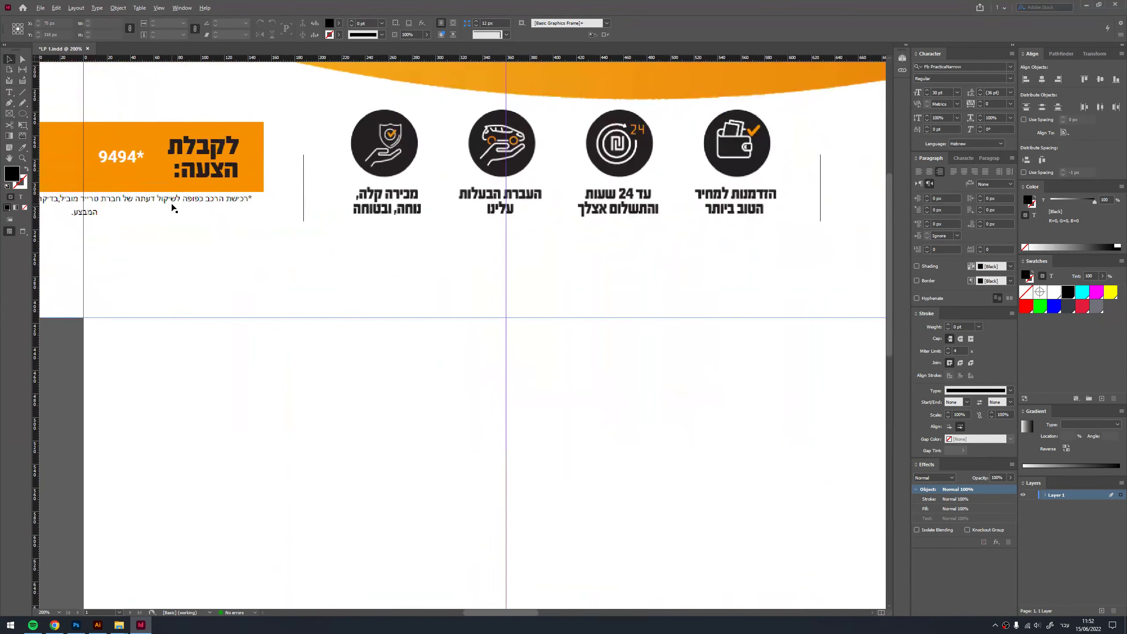
{"action": "scroll", "coordinate": [472, 287], "scroll_direction": "up", "scroll_amount": 1}
{"action": "scroll", "coordinate": [472, 287], "scroll_direction": "up", "scroll_amount": 1}
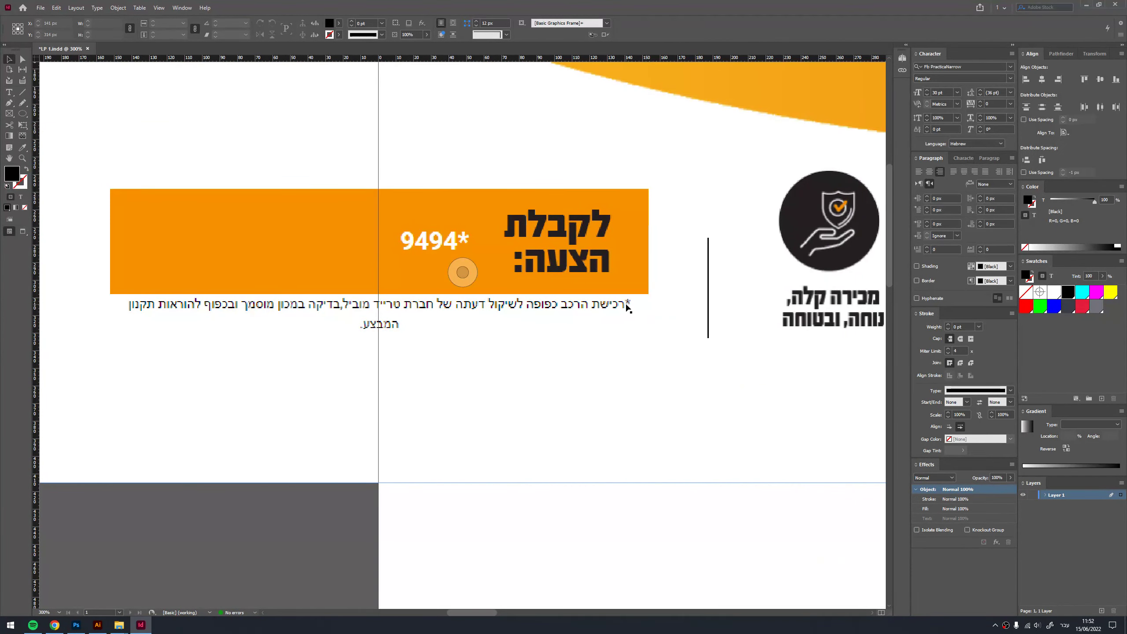
{"action": "scroll", "coordinate": [336, 317], "scroll_direction": "down", "scroll_amount": 2}
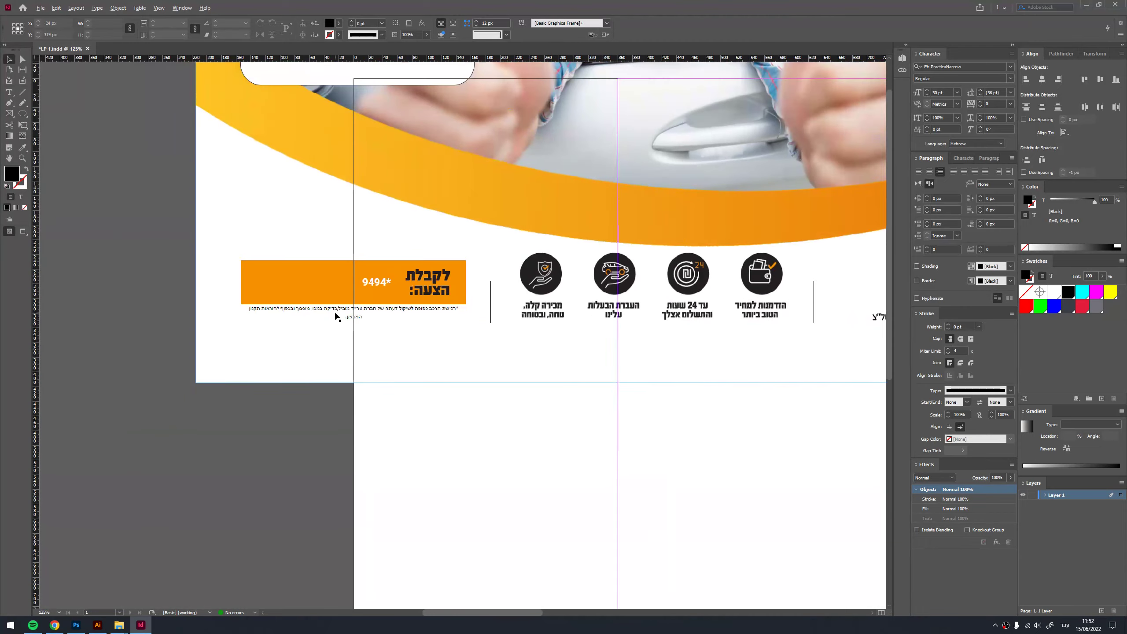
{"action": "scroll", "coordinate": [363, 289], "scroll_direction": "down", "scroll_amount": 1}
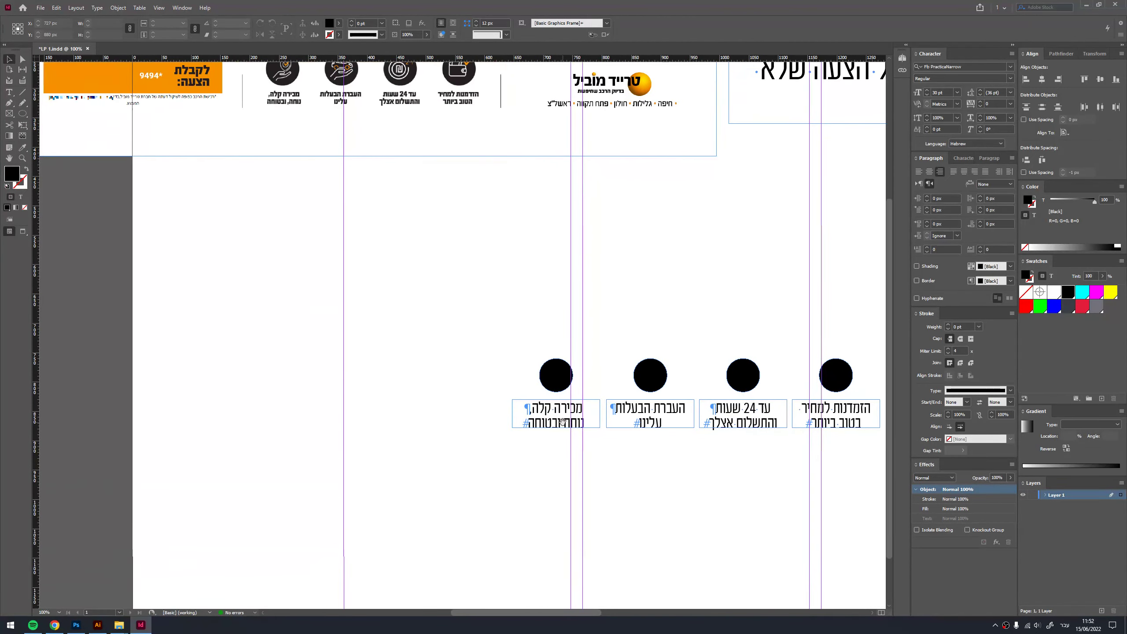
{"action": "key", "text": "ctrl+v"}
{"action": "mouse_move", "coordinate": [447, 375]}
{"action": "left_mouse_down"}
{"action": "mouse_move", "coordinate": [611, 444]}
{"action": "mouse_move", "coordinate": [251, 523]}
{"action": "left_mouse_up"}
- Replace the copied caption text with the asterisked disclaimer beginning 'בכפוף לתנאי המבצע'
{"action": "double_click", "coordinate": [526, 444]}
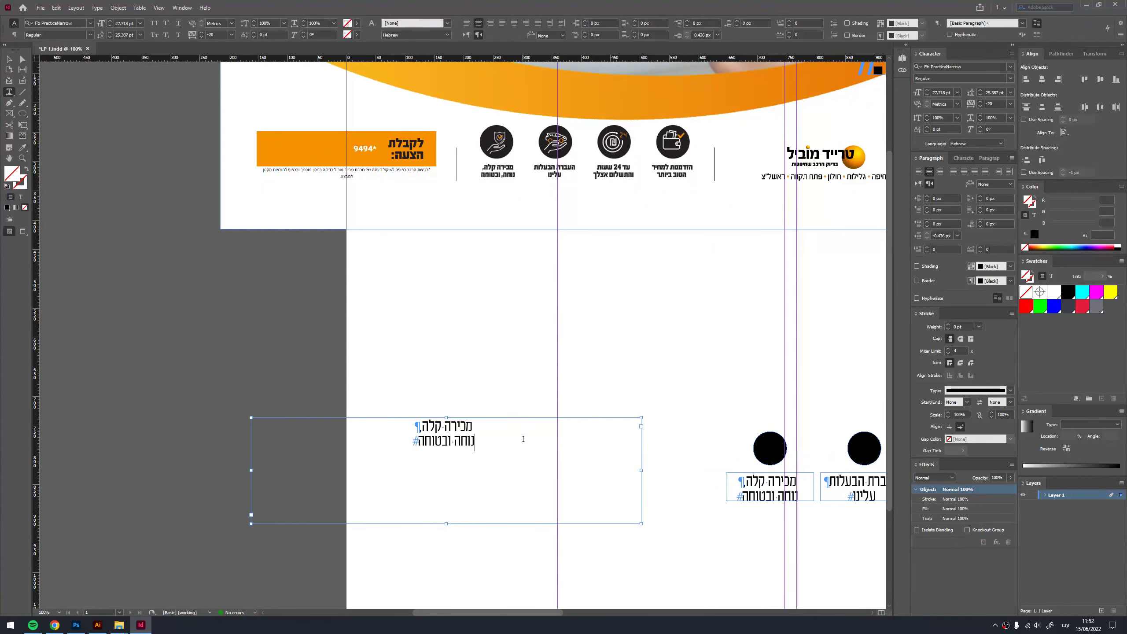
{"action": "left_click_drag", "start_coordinate": [525, 443], "coordinate": [444, 424]}
{"action": "key", "text": "BackSpace"}
{"action": "type", "text": "ר"}
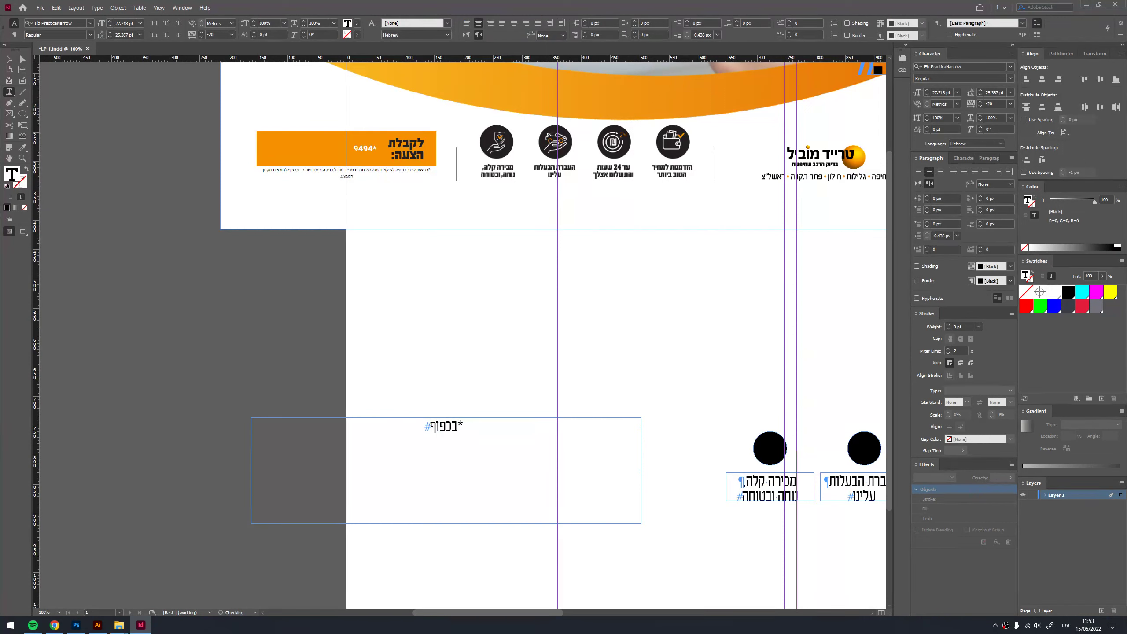
{"action": "type", "text": "נאי המבצ"}
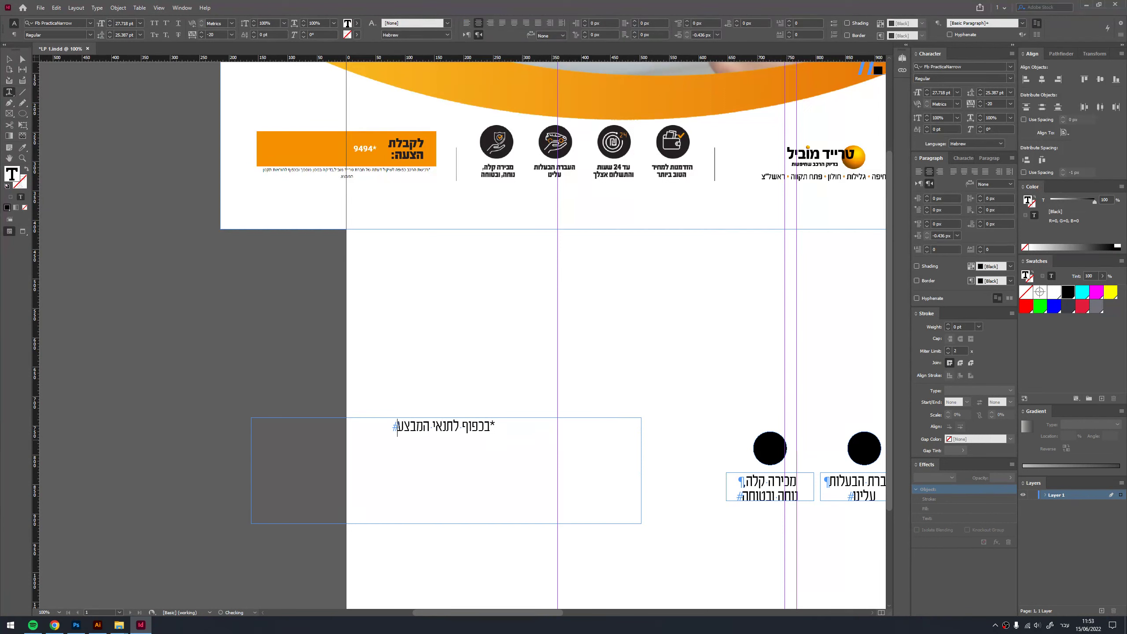
{"action": "type", "text": "ע"}
{"action": "type", "text": " טקסטים "}
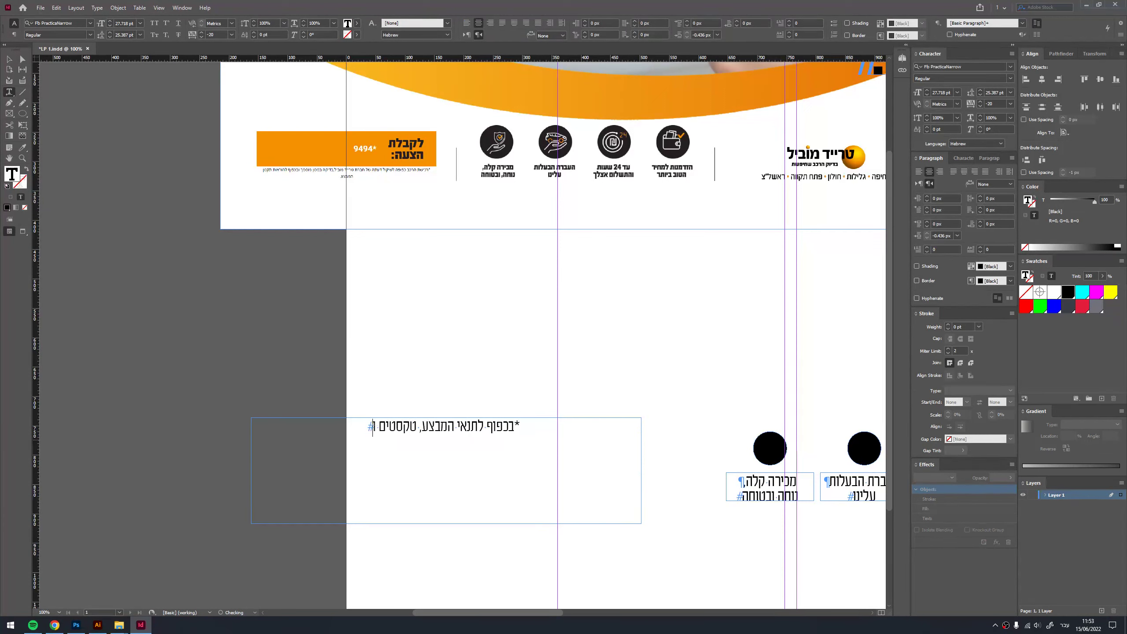
{"action": "type", "text": "ומשפטיות נוספות פ"}
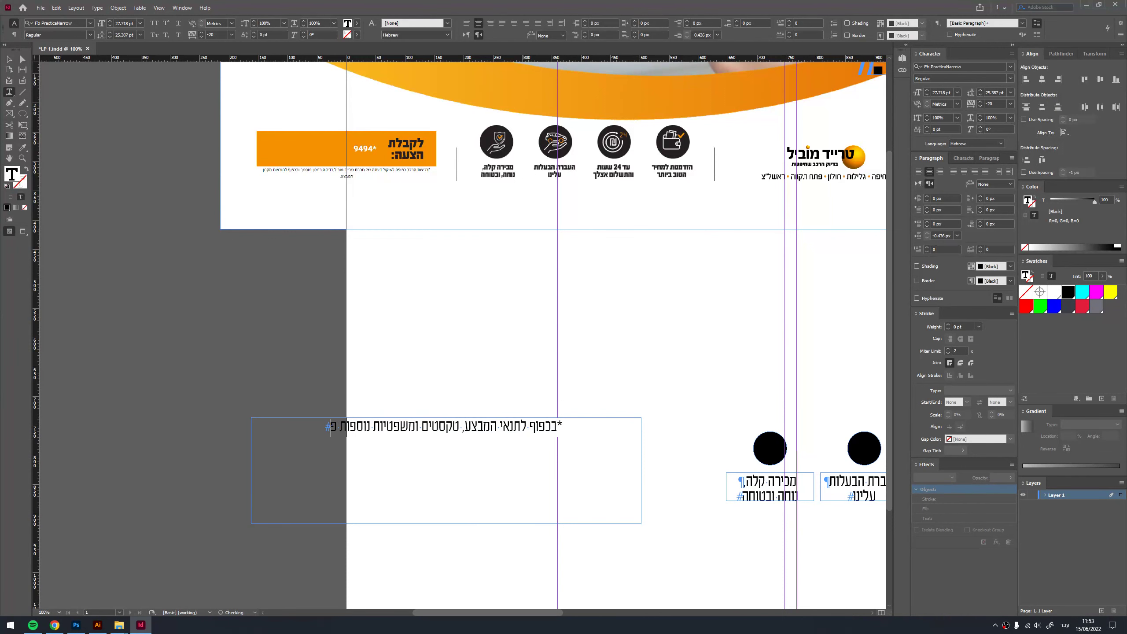
{"action": "type", "text": "ה."}
- Set the disclaimer line to 20 pt and move it lower, left of the captions
{"action": "key", "text": "Escape"}
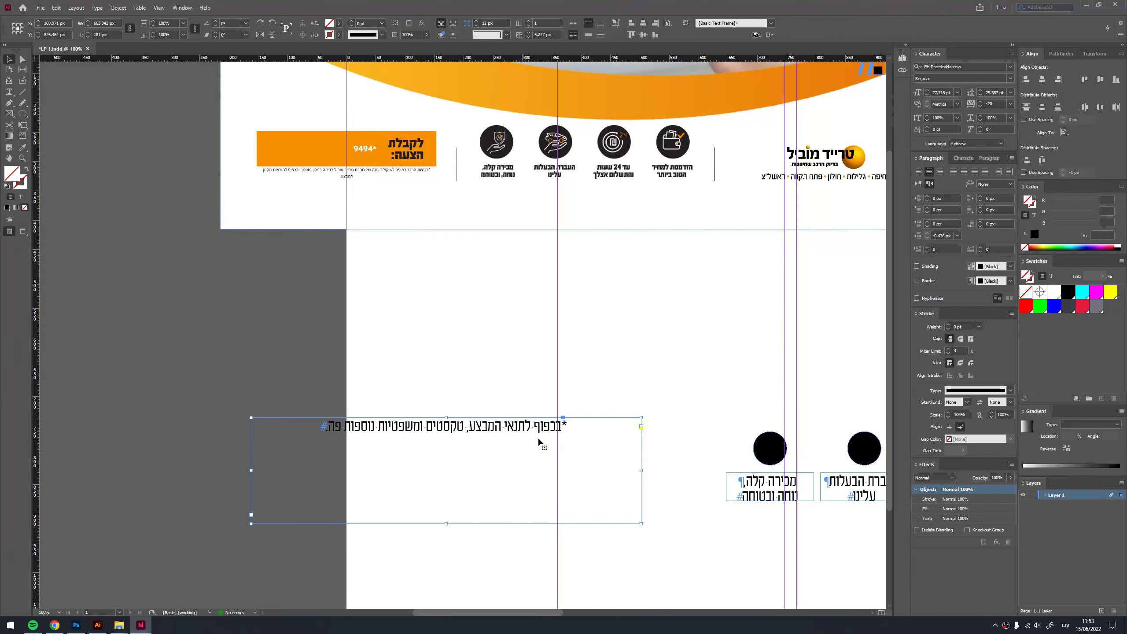
{"action": "scroll", "coordinate": [540, 442], "scroll_direction": "down", "scroll_amount": 1}
{"action": "type", "text": "20"}
{"action": "key", "text": "Return"}
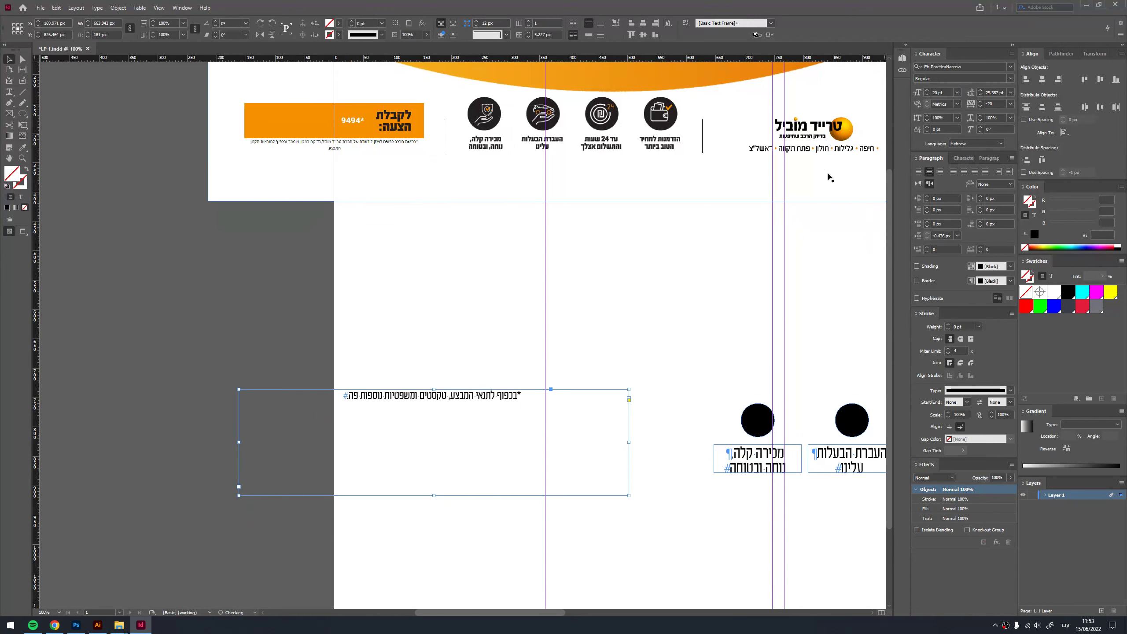
{"action": "left_click_drag", "start_coordinate": [472, 402], "coordinate": [530, 458]}
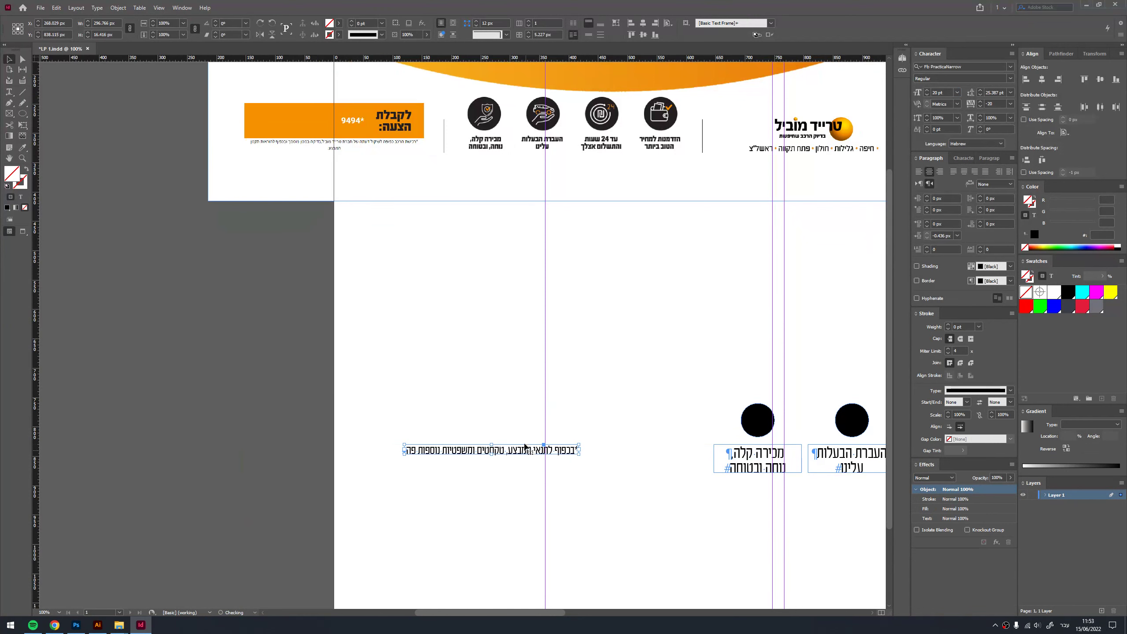
{"action": "left_click_drag", "start_coordinate": [509, 367], "coordinate": [478, 401]}
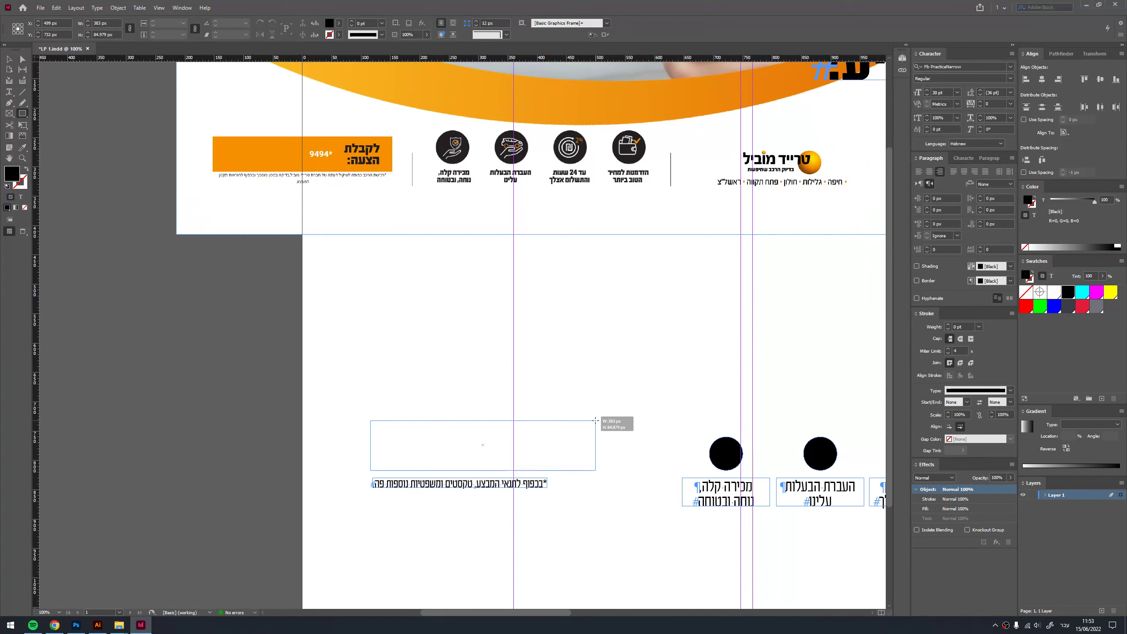
- Draw a bar just above the disclaimer line and fill it with red
{"action": "left_click_drag", "start_coordinate": [372, 471], "coordinate": [596, 420]}
{"action": "left_click_drag", "start_coordinate": [474, 311], "coordinate": [471, 339]}
{"action": "scroll", "coordinate": [479, 254], "scroll_direction": "up", "scroll_amount": 5}
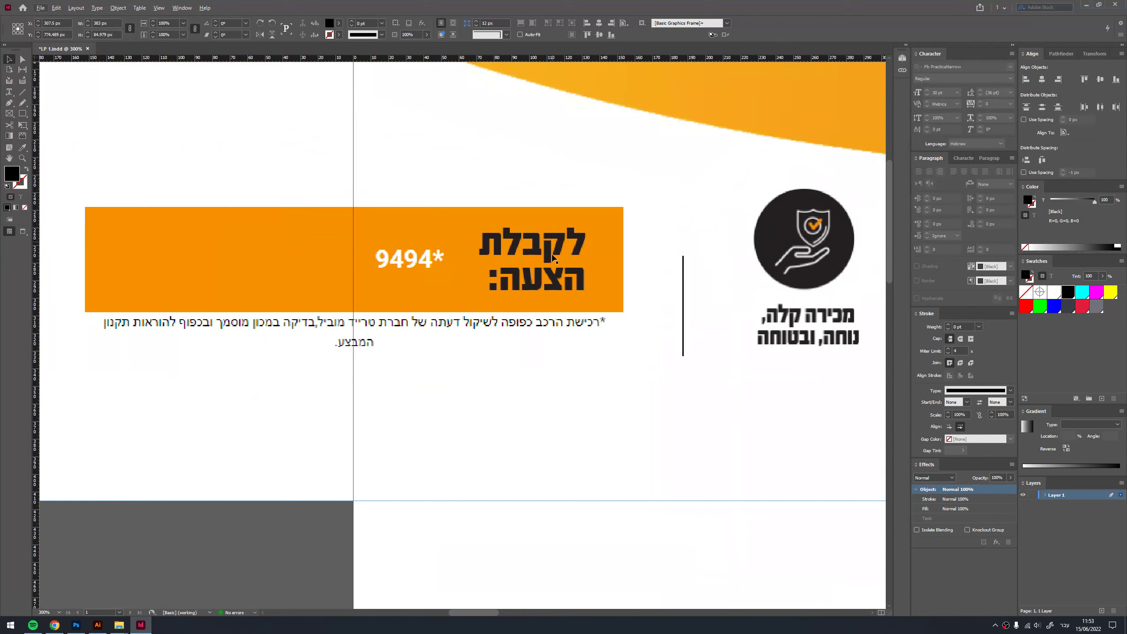
{"action": "scroll", "coordinate": [553, 258], "scroll_direction": "down", "scroll_amount": 5}
{"action": "scroll", "coordinate": [465, 295], "scroll_direction": "up", "scroll_amount": 3}
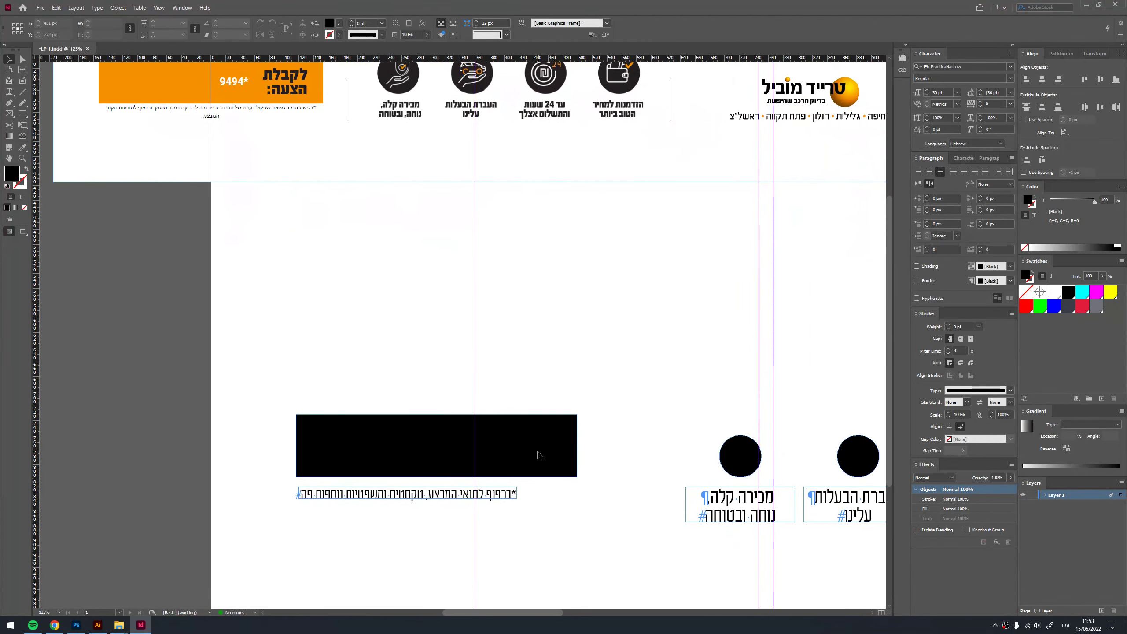
{"action": "left_click", "coordinate": [540, 456]}
{"action": "left_click", "coordinate": [1083, 306]}
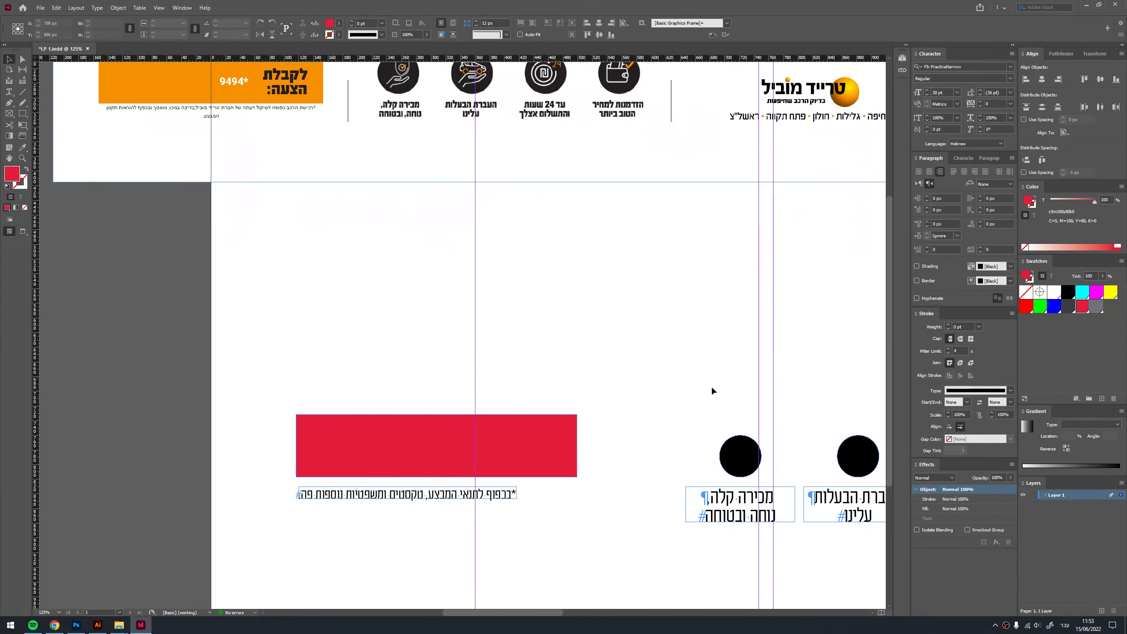
{"action": "left_click", "coordinate": [737, 504]}
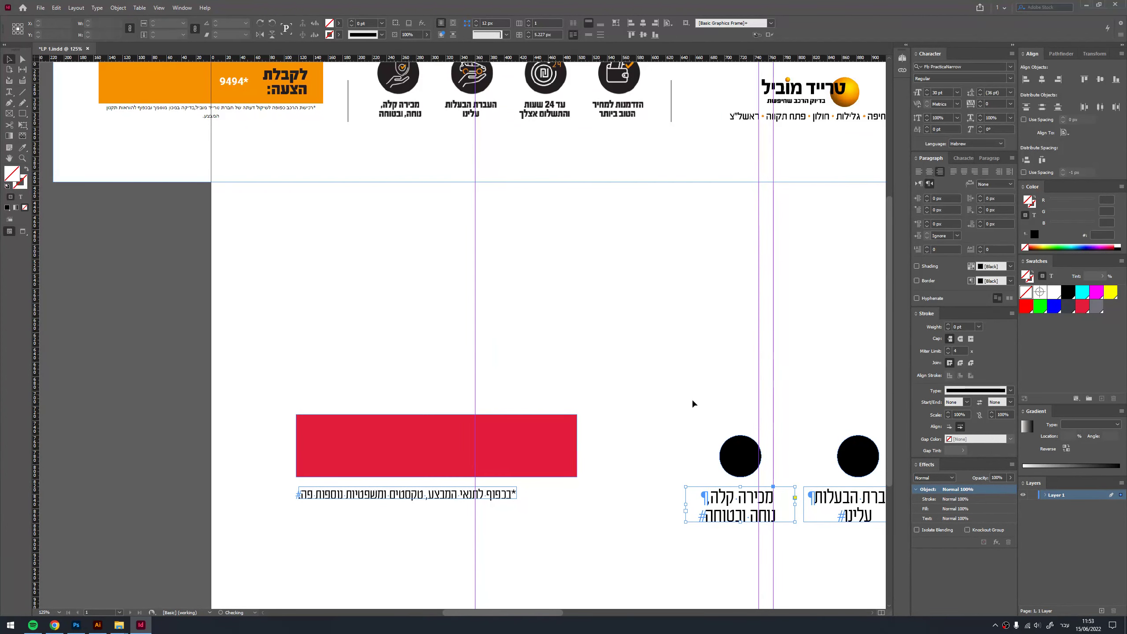
- Duplicate a caption frame, enlarge it and retype it as 'לקבלת הצעה:'
{"action": "key", "text": "ctrl+v"}
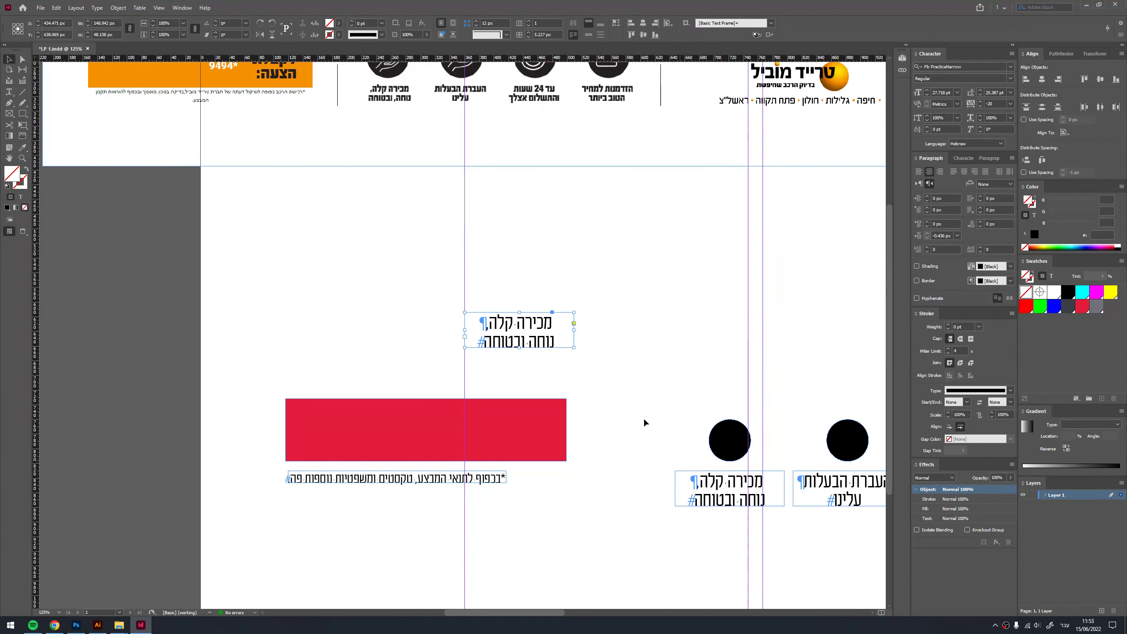
{"action": "left_click_drag", "start_coordinate": [570, 353], "coordinate": [645, 371]}
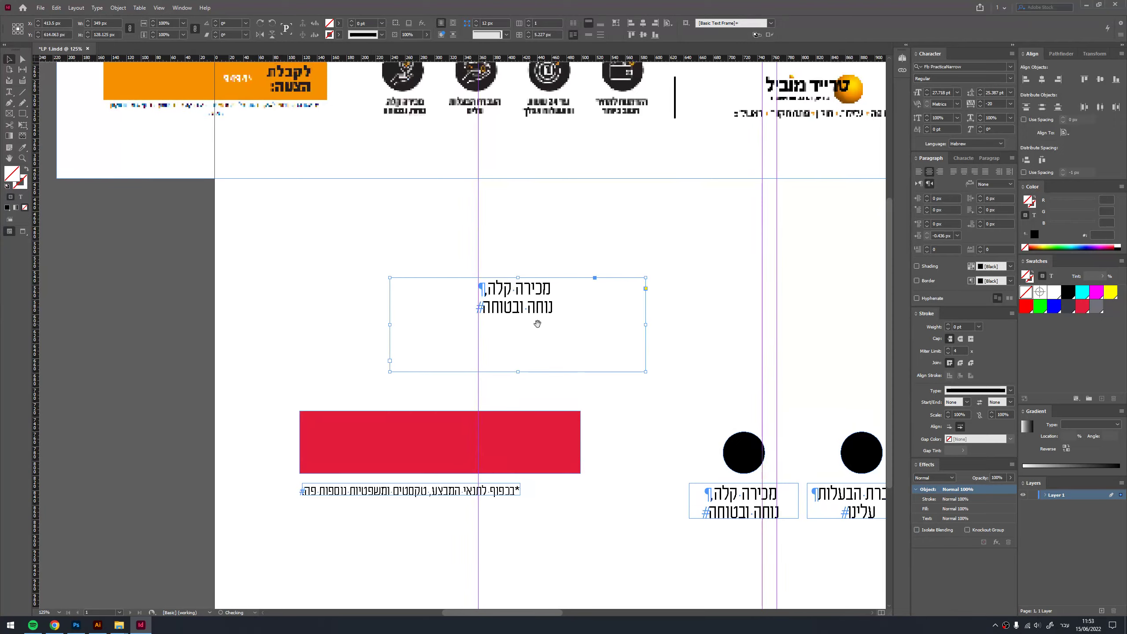
{"action": "double_click", "coordinate": [528, 311]}
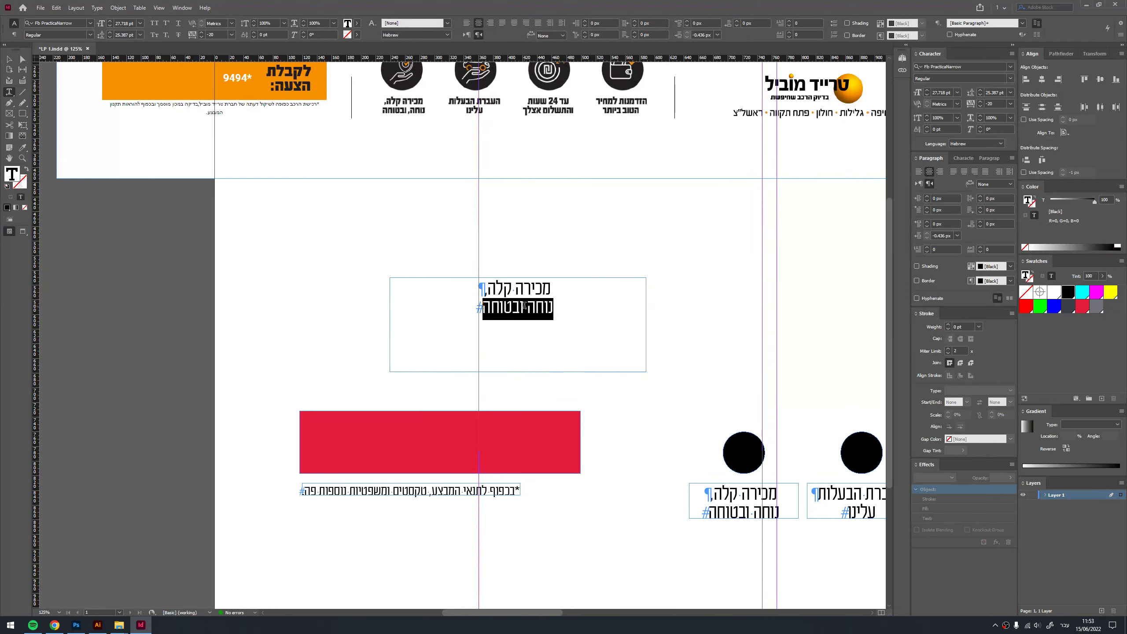
{"action": "key", "text": "ctrl+a"}
{"action": "type", "text": "לקבלת"}
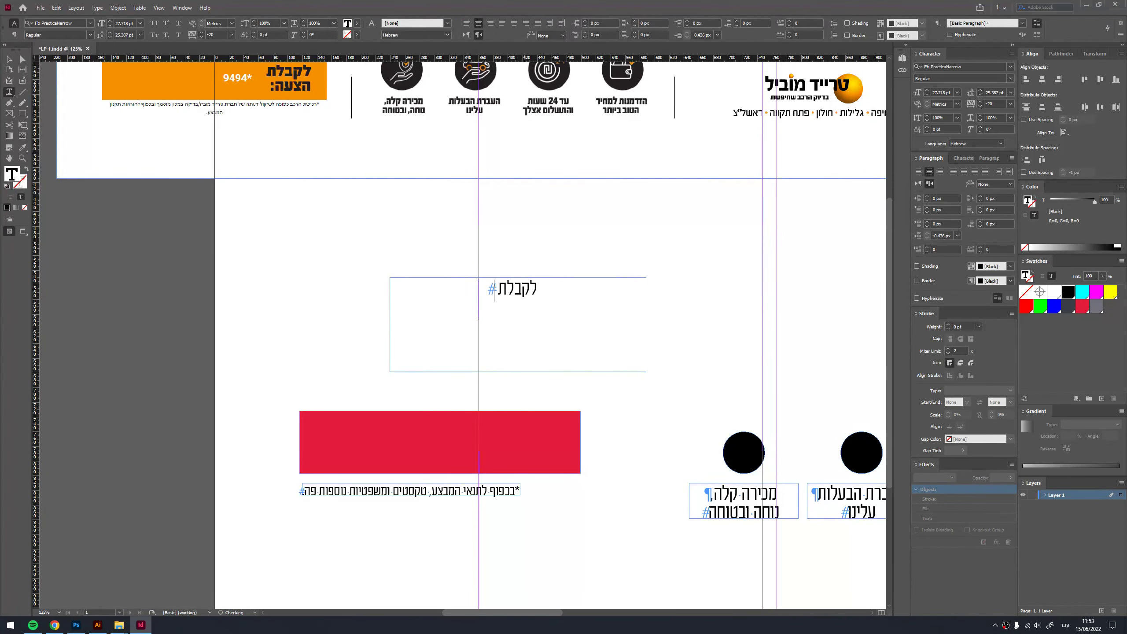
{"action": "type", "text": " הצעה:"}
{"action": "key", "text": "Escape"}
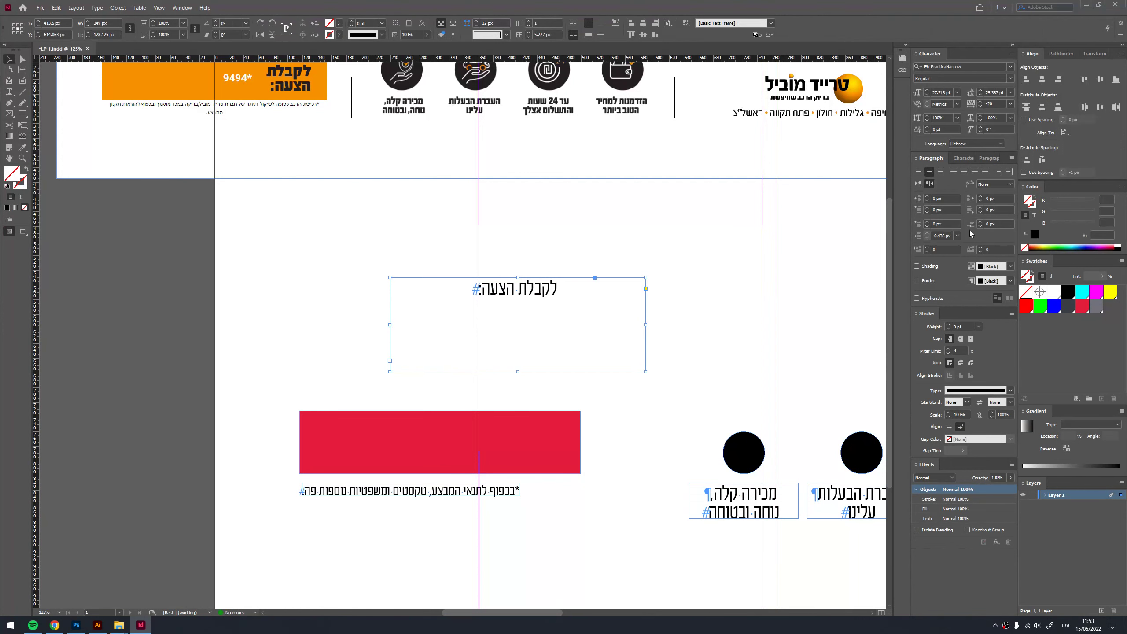
- Make the heading right-aligned, bold and white, fit its frame, and place it on the red bar
{"action": "left_click", "coordinate": [940, 172]}
{"action": "left_click", "coordinate": [1009, 77]}
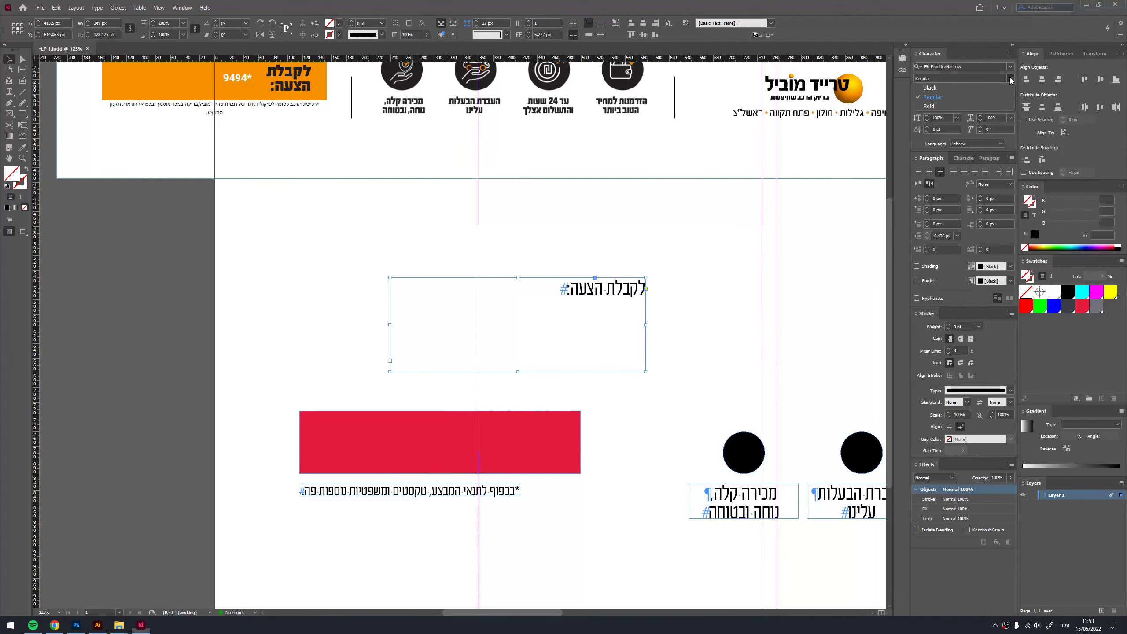
{"action": "left_click", "coordinate": [932, 105]}
{"action": "left_click", "coordinate": [1057, 292]}
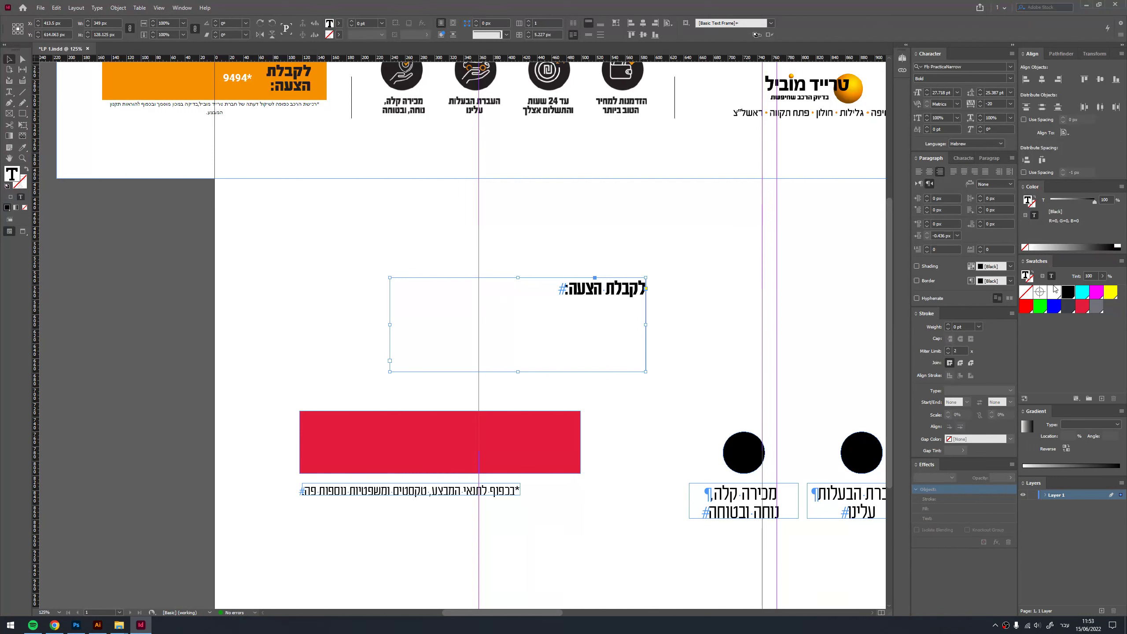
{"action": "key", "text": "ctrl+alt+c"}
{"action": "mouse_move", "coordinate": [622, 292]}
{"action": "left_mouse_down"}
{"action": "mouse_move", "coordinate": [547, 446]}
{"action": "mouse_move", "coordinate": [418, 448]}
{"action": "left_mouse_up"}
{"action": "left_click", "coordinate": [491, 460]}
- Send the red bar behind the headings and retype the left heading copy as the *1234 number
{"action": "key", "text": "ctrl+shift+bracketleft"}
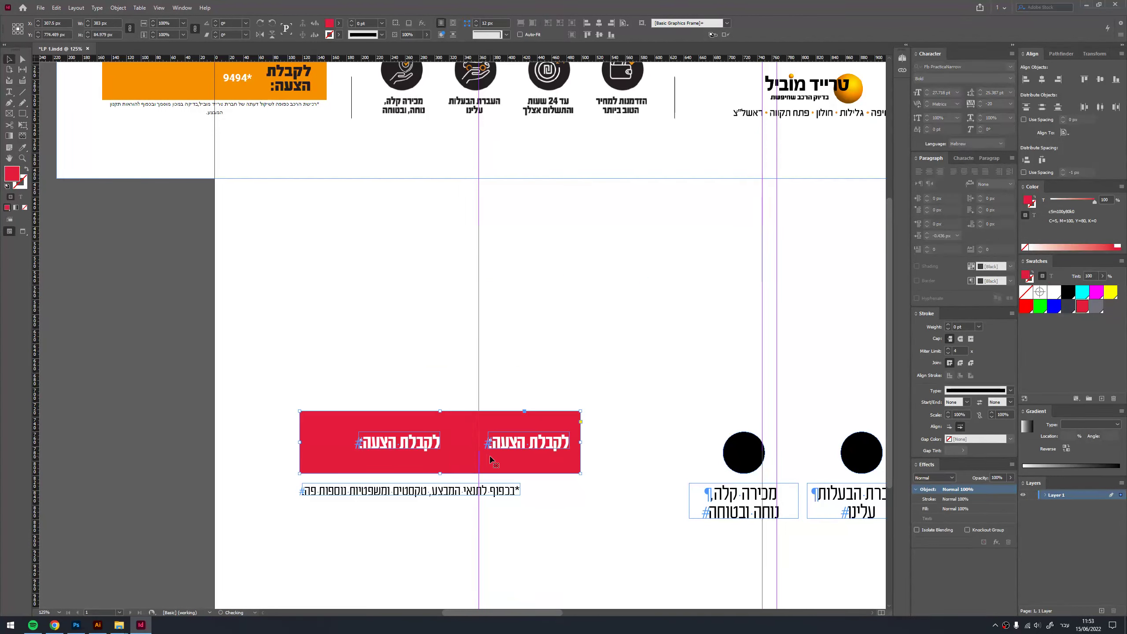
{"action": "scroll", "coordinate": [420, 307], "scroll_direction": "up", "scroll_amount": 1}
{"action": "double_click", "coordinate": [424, 464]}
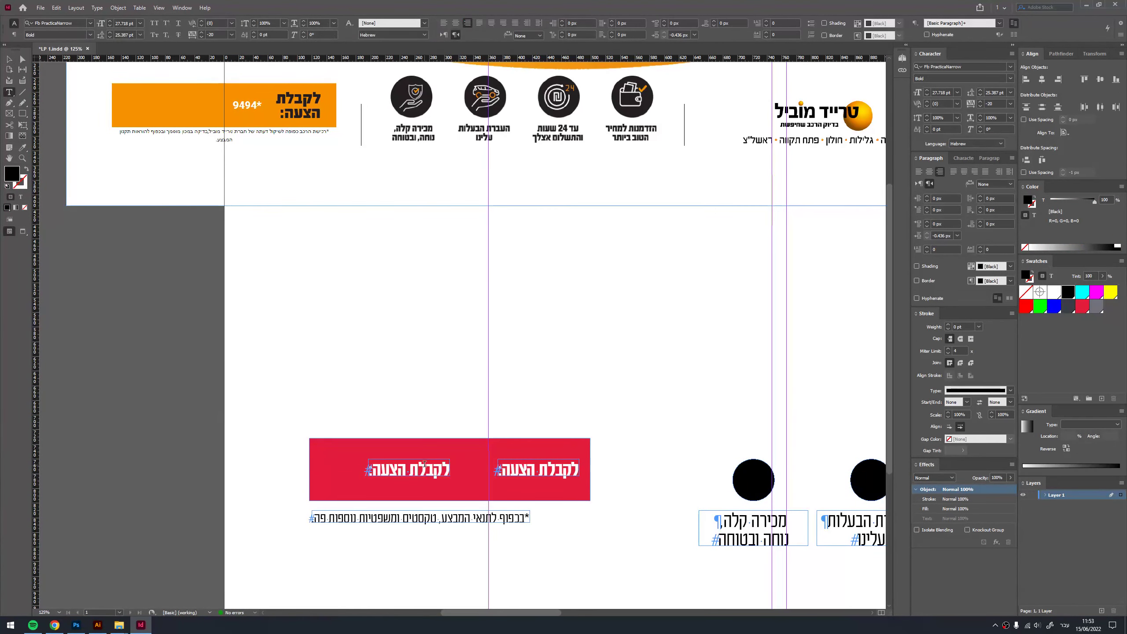
{"action": "triple_click", "coordinate": [424, 464]}
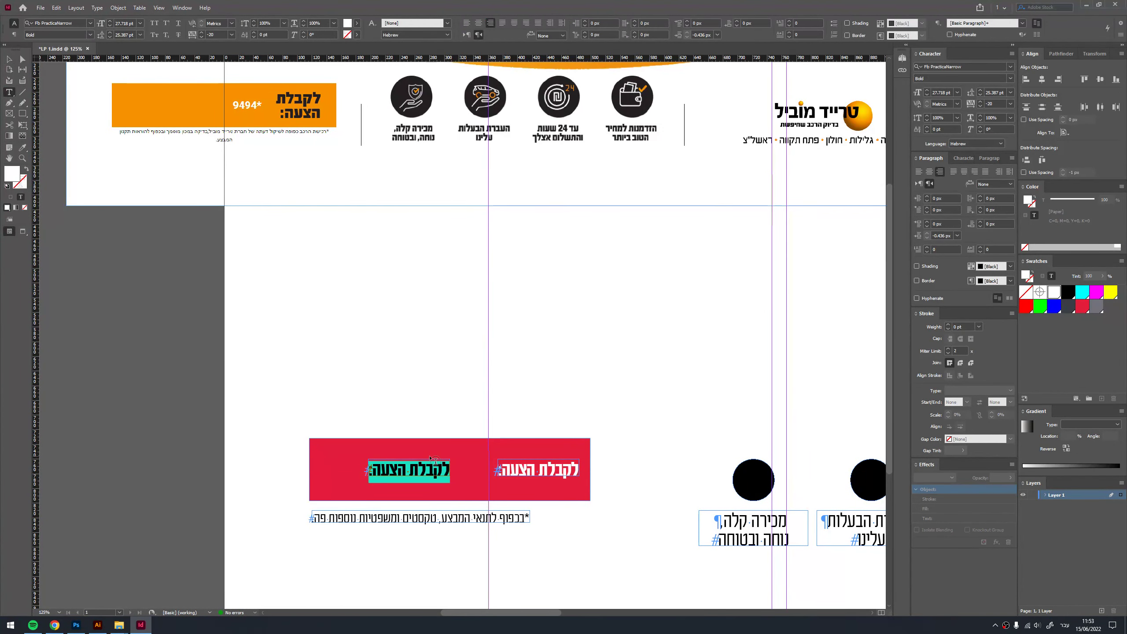
{"action": "type", "text": "*1234"}
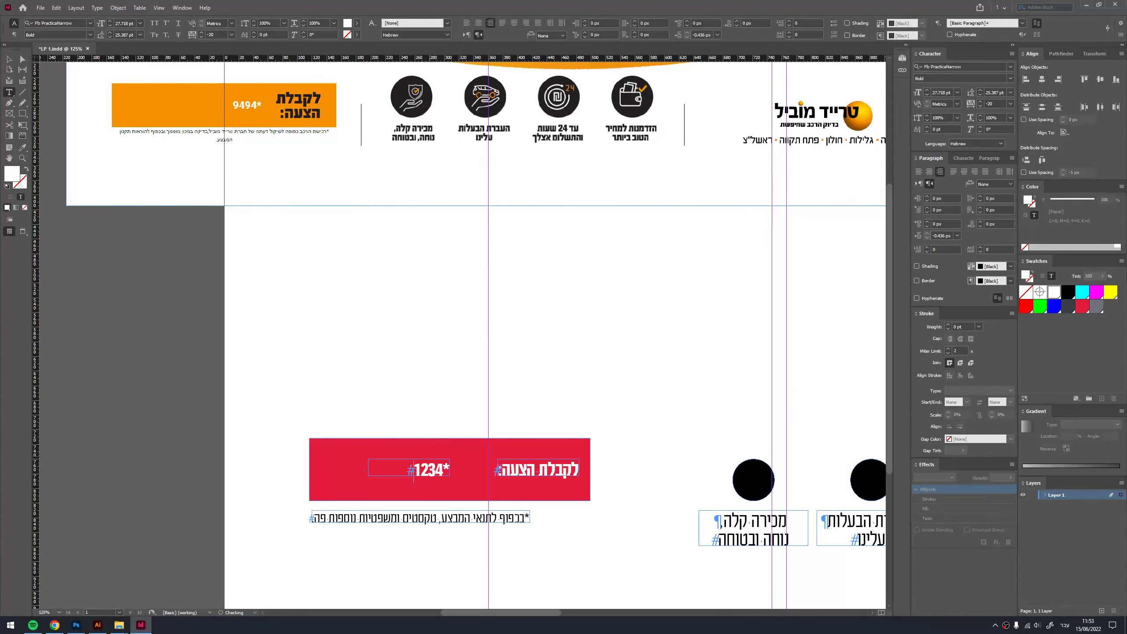
{"action": "key", "text": "Escape"}
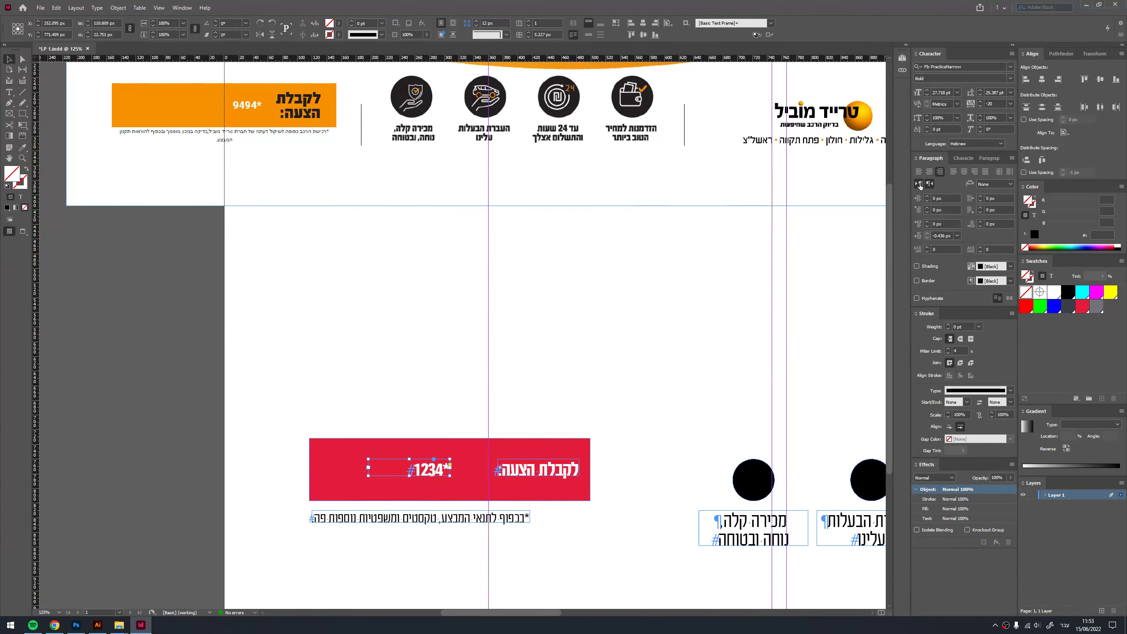
- Set the number right-to-left so the asterisk leads, fit its frame, and move it beside the heading
{"action": "left_click", "coordinate": [919, 184]}
{"action": "left_click", "coordinate": [398, 503]}
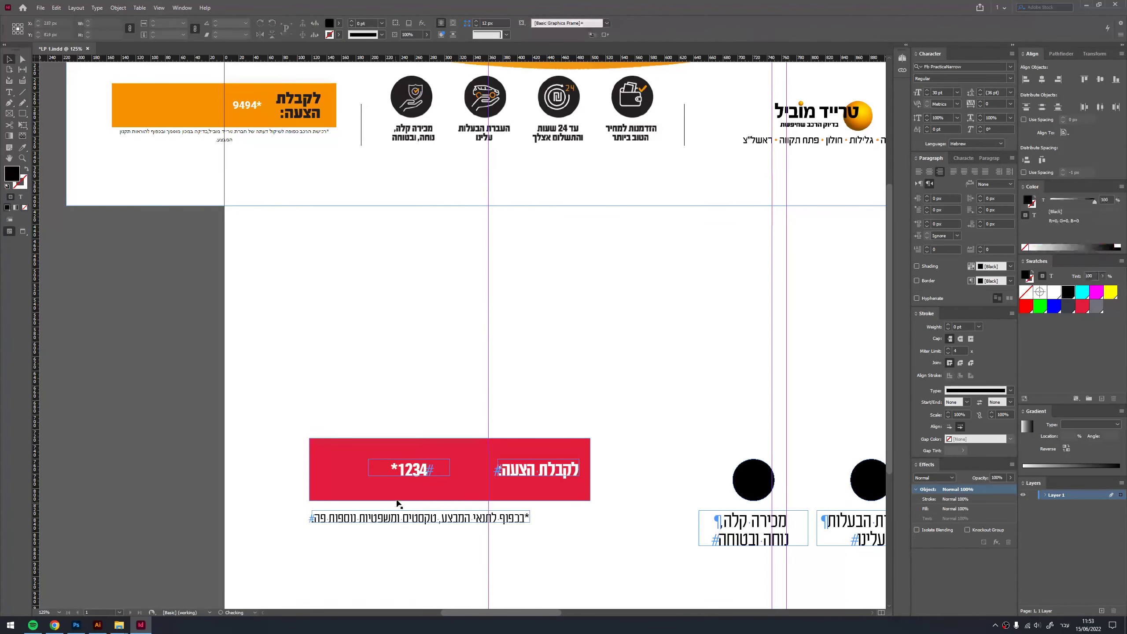
{"action": "left_click", "coordinate": [409, 470]}
{"action": "key", "text": "ctrl+alt+c"}
{"action": "left_click_drag", "start_coordinate": [415, 469], "coordinate": [473, 479]}
{"action": "scroll", "coordinate": [356, 254], "scroll_direction": "up", "scroll_amount": 5}
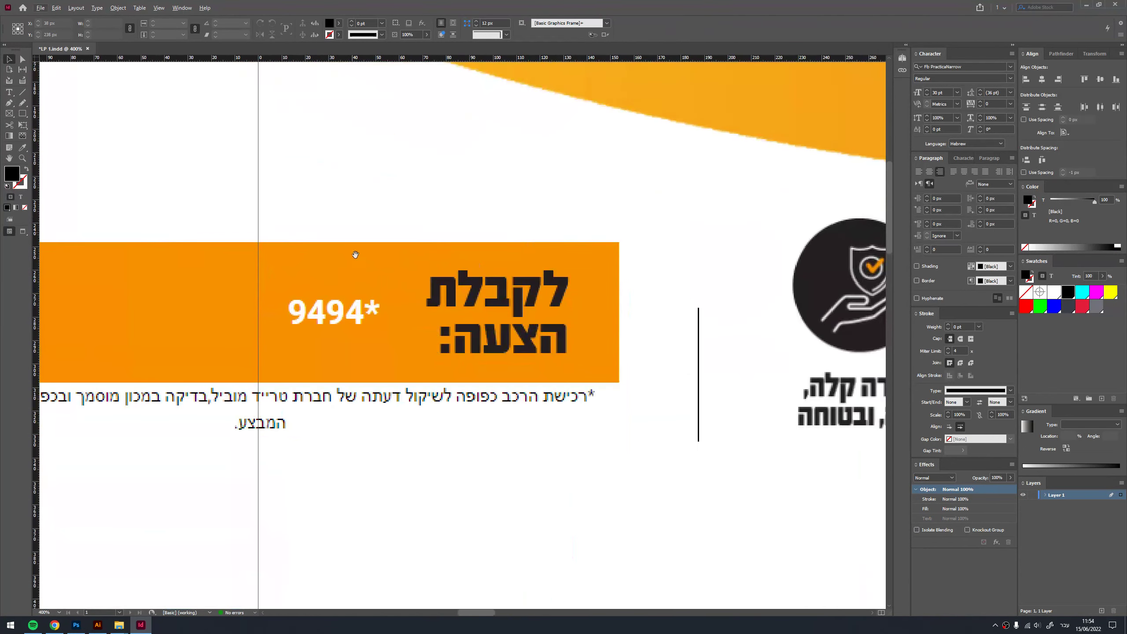
{"action": "left_click_drag", "start_coordinate": [355, 254], "coordinate": [392, 276]}
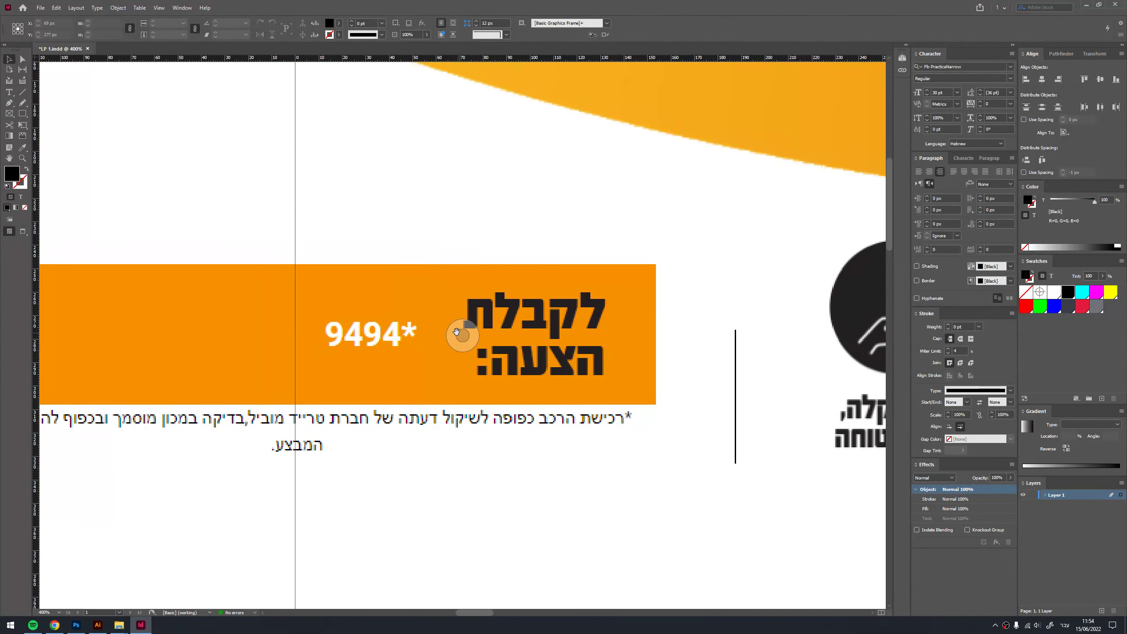
{"action": "scroll", "coordinate": [444, 301], "scroll_direction": "down", "scroll_amount": 5}
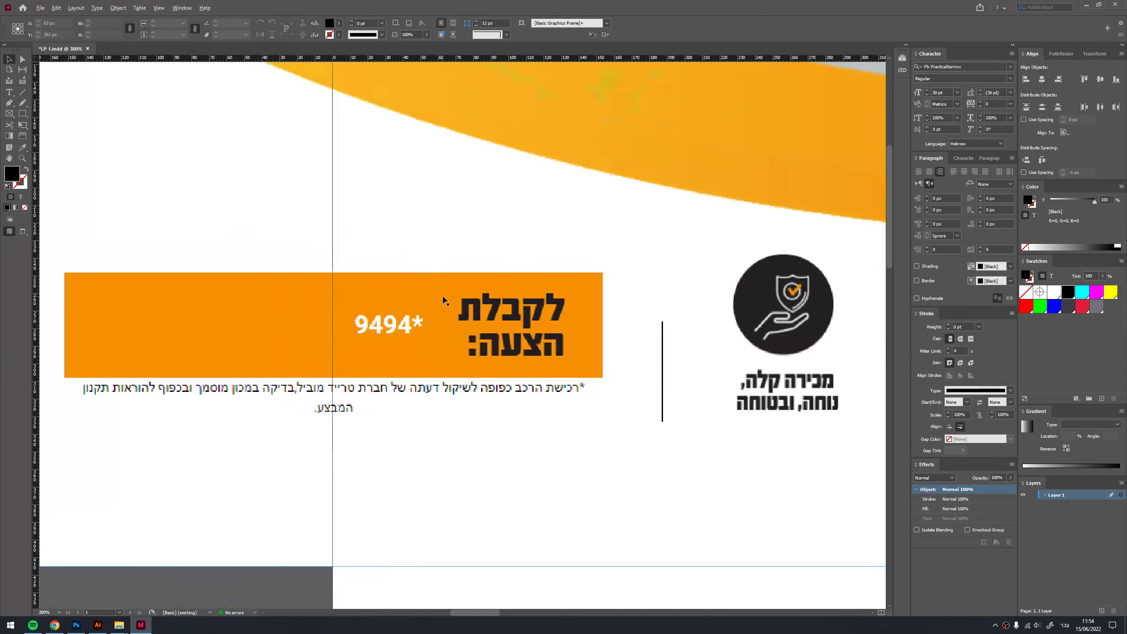
{"action": "scroll", "coordinate": [518, 395], "scroll_direction": "up", "scroll_amount": 3}
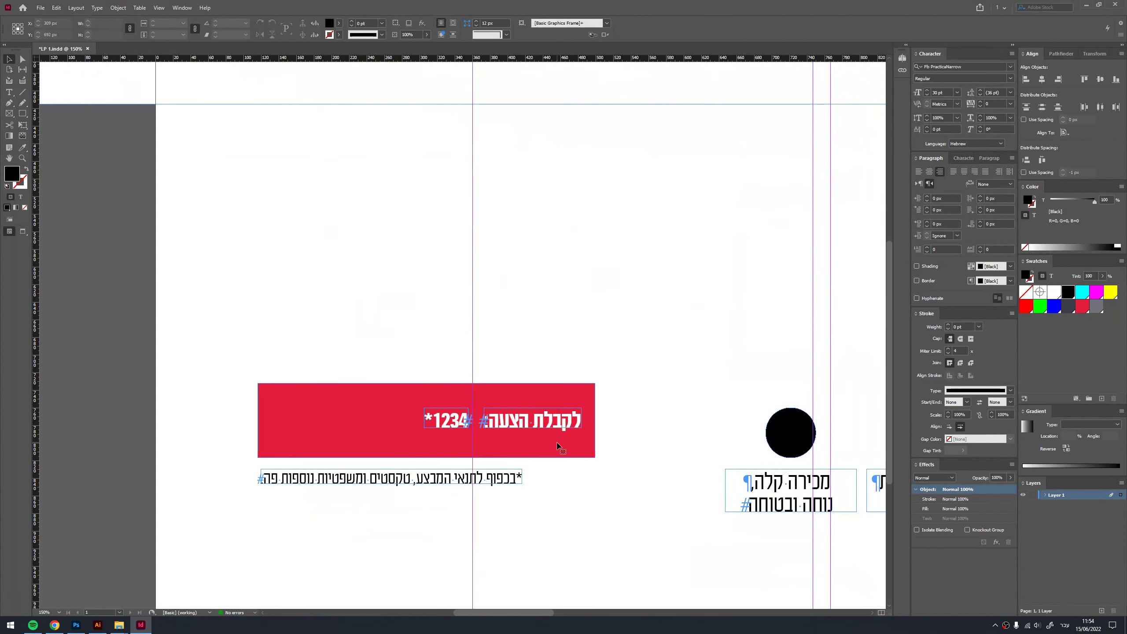
- Enlarge the offer text and trim the red bar's height and width around it
{"action": "left_click", "coordinate": [460, 426]}
{"action": "left_click_drag", "start_coordinate": [424, 427], "coordinate": [290, 434]}
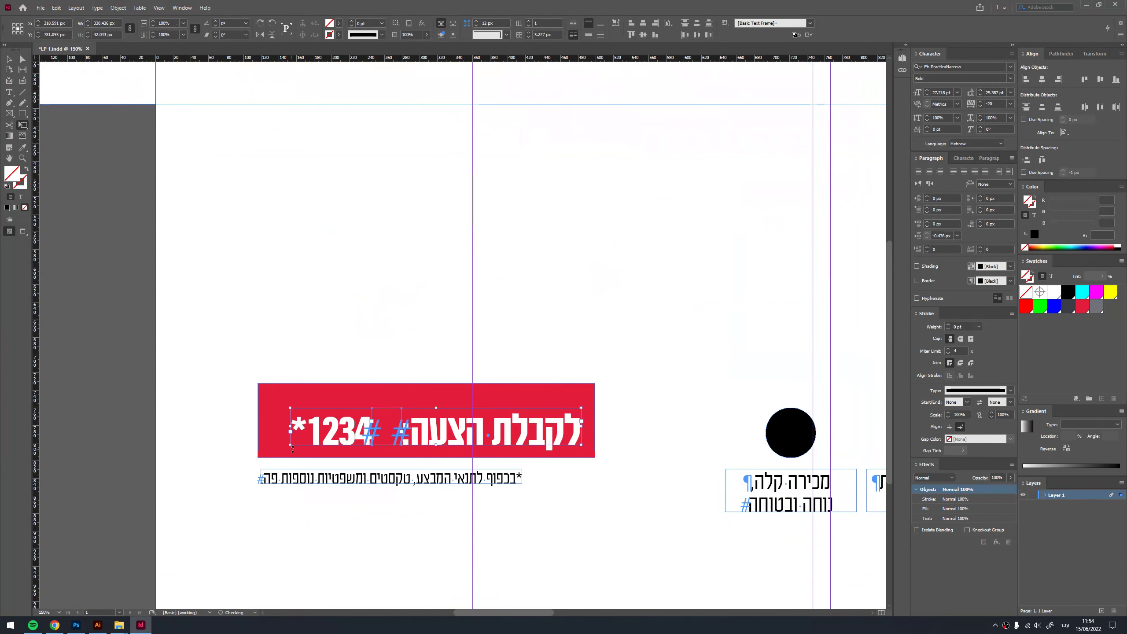
{"action": "left_click", "coordinate": [435, 356]}
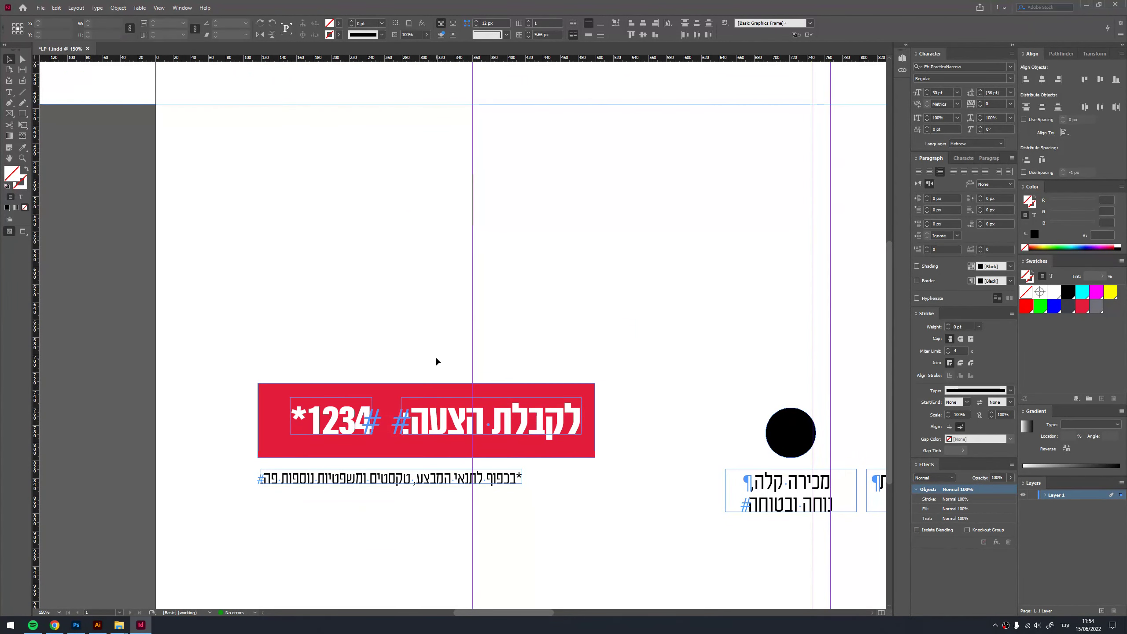
{"action": "left_click", "coordinate": [468, 448]}
{"action": "scroll", "coordinate": [428, 451], "scroll_direction": "up", "scroll_amount": 1}
{"action": "mouse_move", "coordinate": [426, 461]}
{"action": "left_mouse_down"}
{"action": "mouse_move", "coordinate": [426, 448]}
{"action": "mouse_move", "coordinate": [383, 437]}
{"action": "left_mouse_up"}
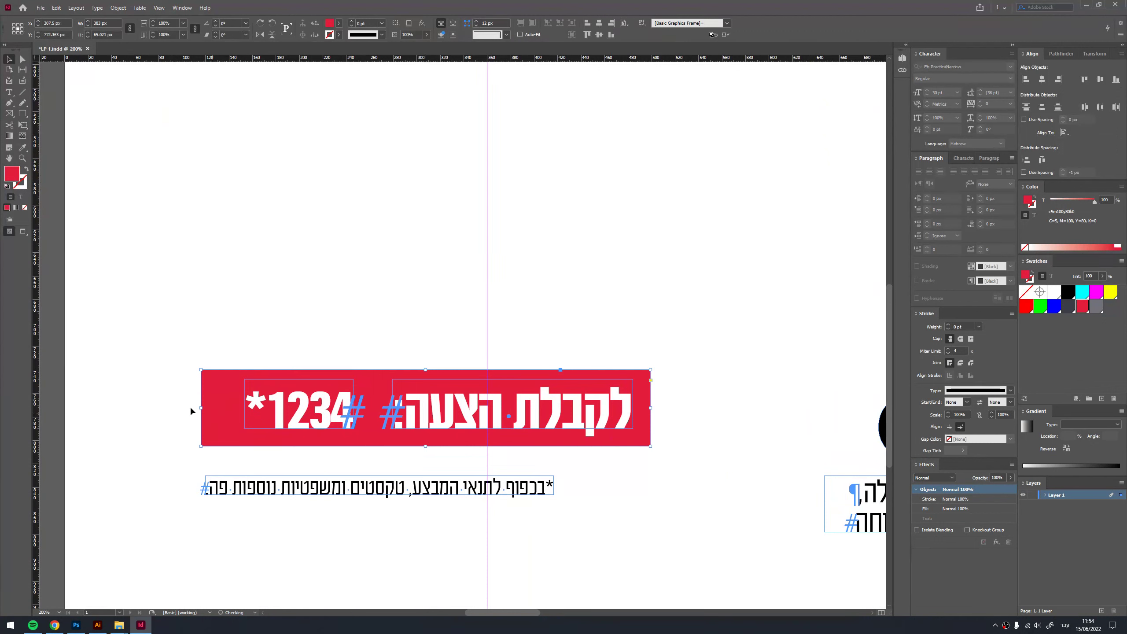
{"action": "left_click_drag", "start_coordinate": [202, 407], "coordinate": [228, 411]}
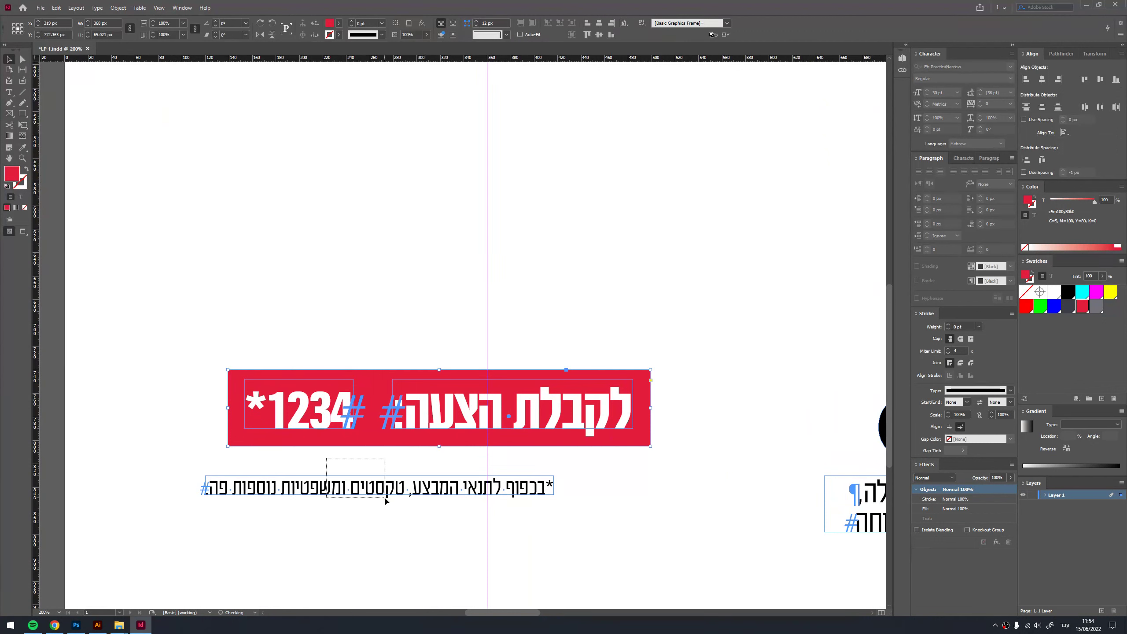
- Align the disclaimer to the red bar's right edge, using the bar as reference
{"action": "left_click_drag", "start_coordinate": [385, 497], "coordinate": [384, 498]}
{"action": "left_click", "coordinate": [1058, 78]}
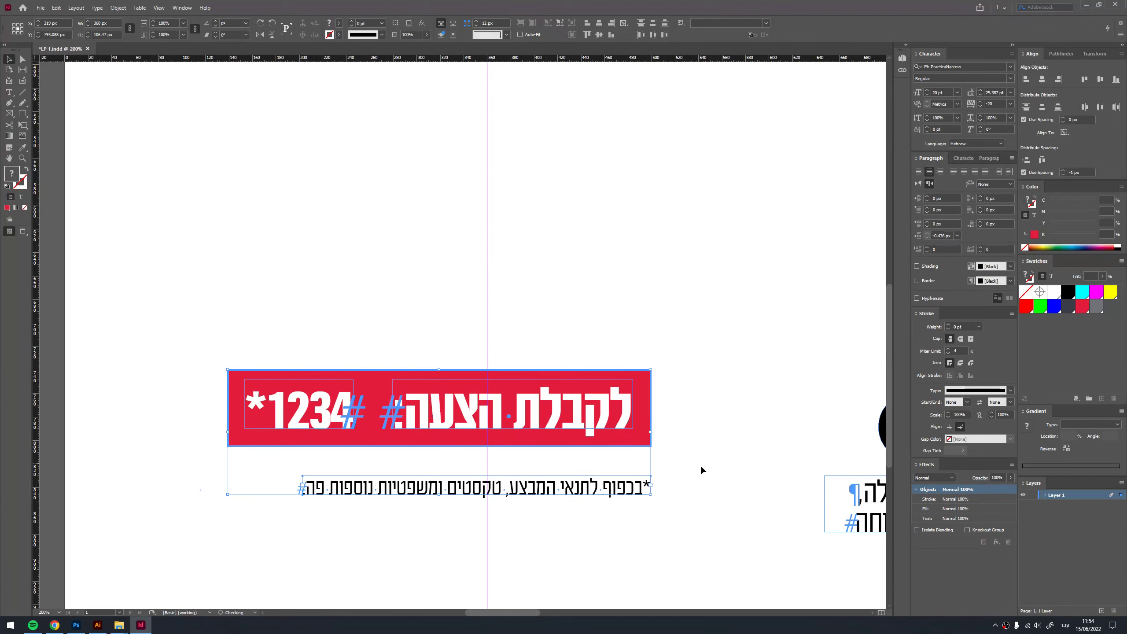
{"action": "left_click", "coordinate": [639, 486]}
{"action": "left_click_drag", "start_coordinate": [719, 338], "coordinate": [281, 421]}
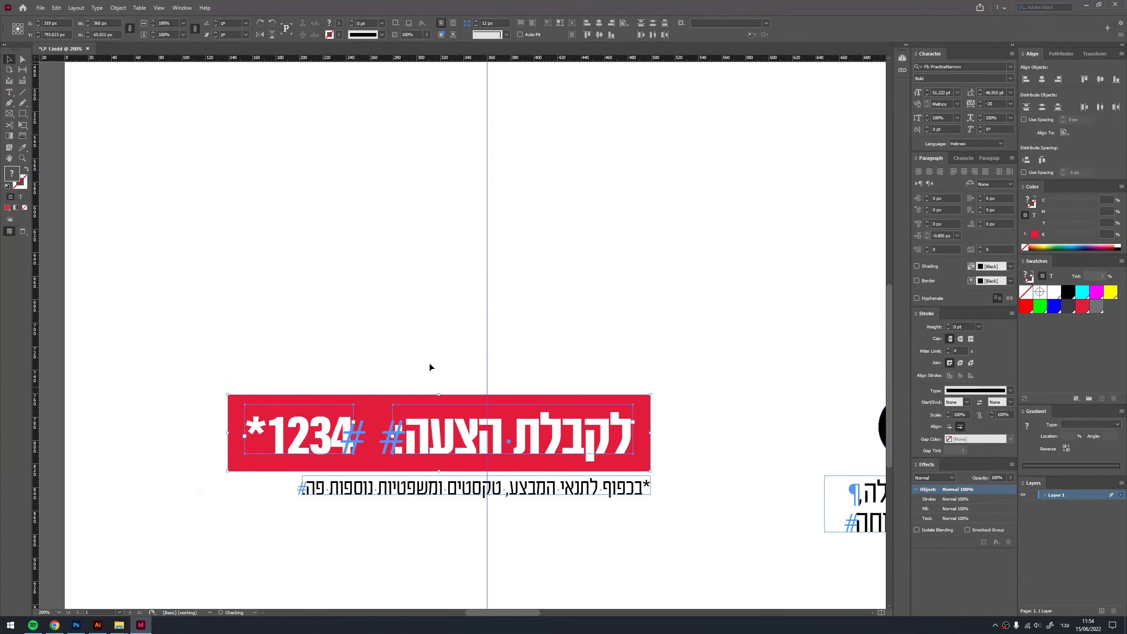
{"action": "left_click", "coordinate": [642, 279]}
{"action": "scroll", "coordinate": [556, 373], "scroll_direction": "right", "scroll_amount": 3}
{"action": "scroll", "coordinate": [556, 372], "scroll_direction": "down", "scroll_amount": 2}
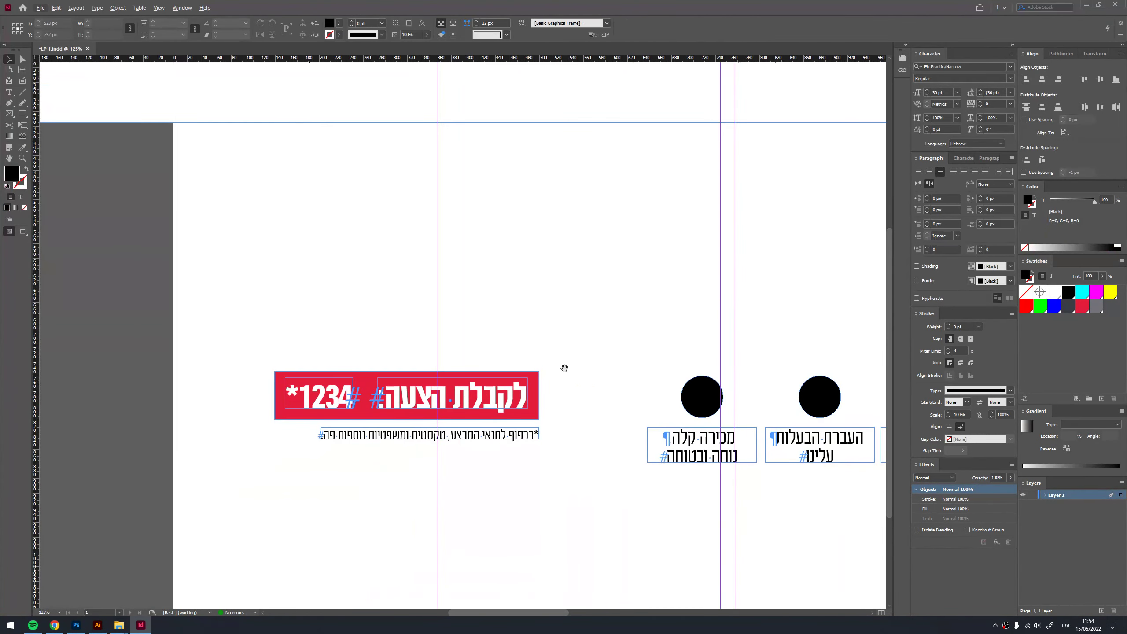
{"action": "scroll", "coordinate": [556, 373], "scroll_direction": "right", "scroll_amount": 3}
- Move the red offer bar and its disclaimer to the right
{"action": "left_click_drag", "start_coordinate": [286, 390], "coordinate": [287, 379]}
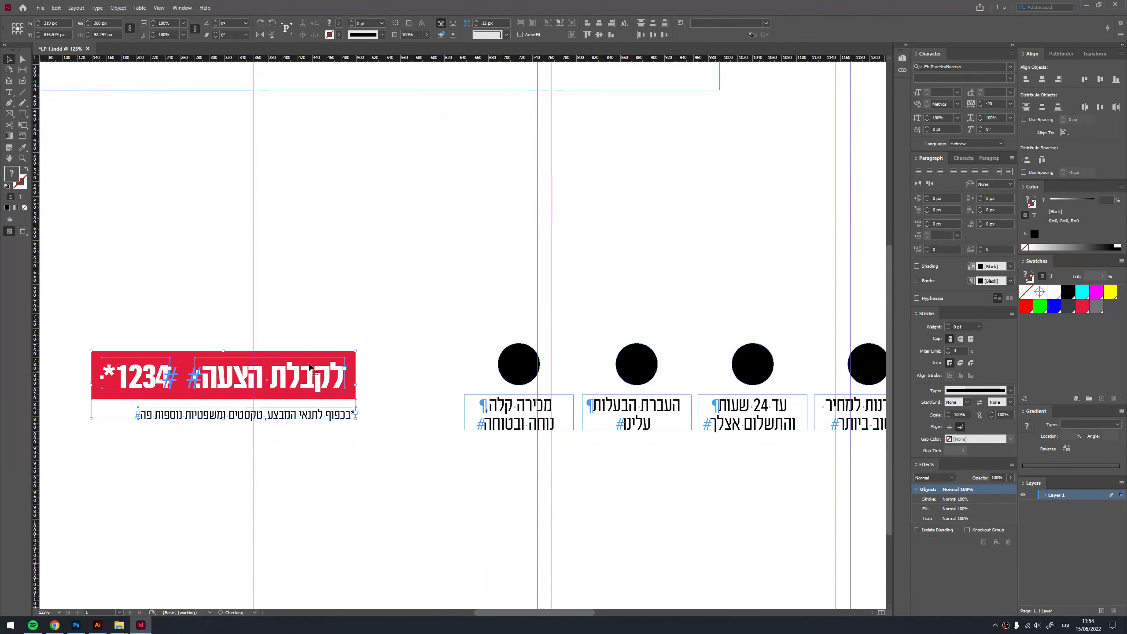
{"action": "scroll", "coordinate": [405, 310], "scroll_direction": "down", "scroll_amount": 2}
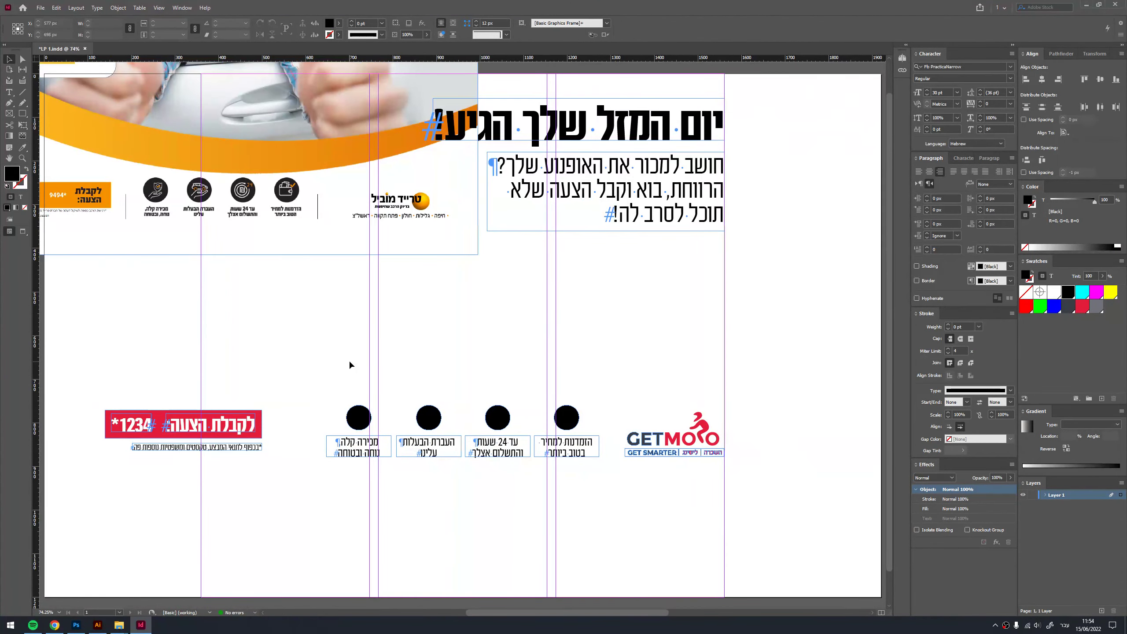
{"action": "left_click_drag", "start_coordinate": [71, 376], "coordinate": [266, 469]}
{"action": "left_click_drag", "start_coordinate": [204, 427], "coordinate": [245, 427]}
- Shift the bottom row of icons, captions and logo right, then zoom out to the whole page
{"action": "left_click_drag", "start_coordinate": [130, 367], "coordinate": [735, 503]}
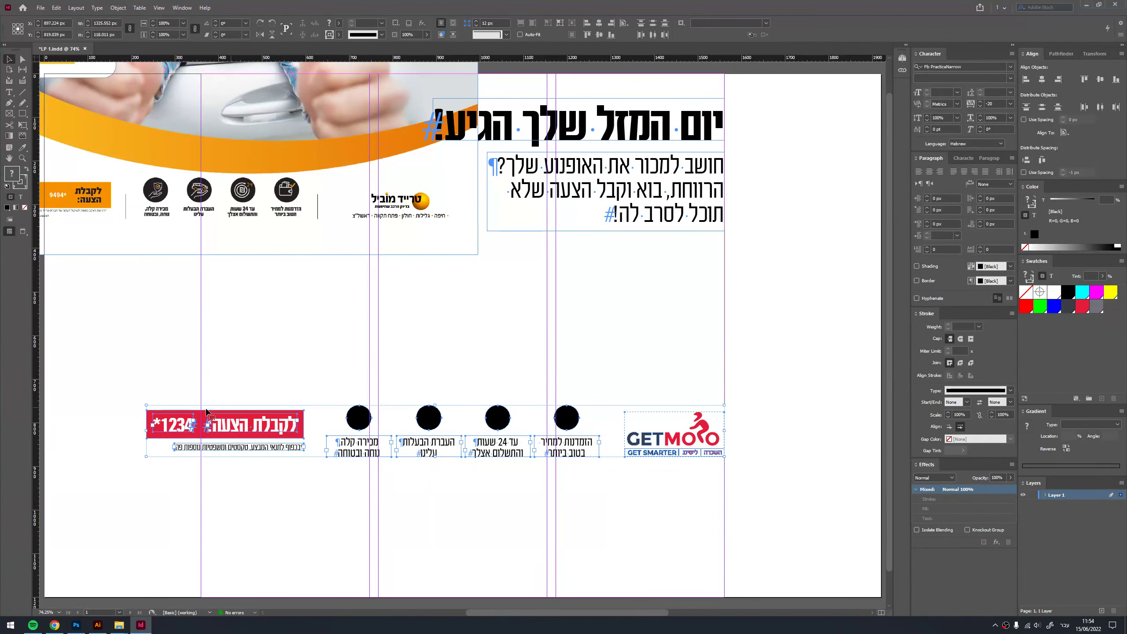
{"action": "left_click_drag", "start_coordinate": [165, 412], "coordinate": [200, 416]}
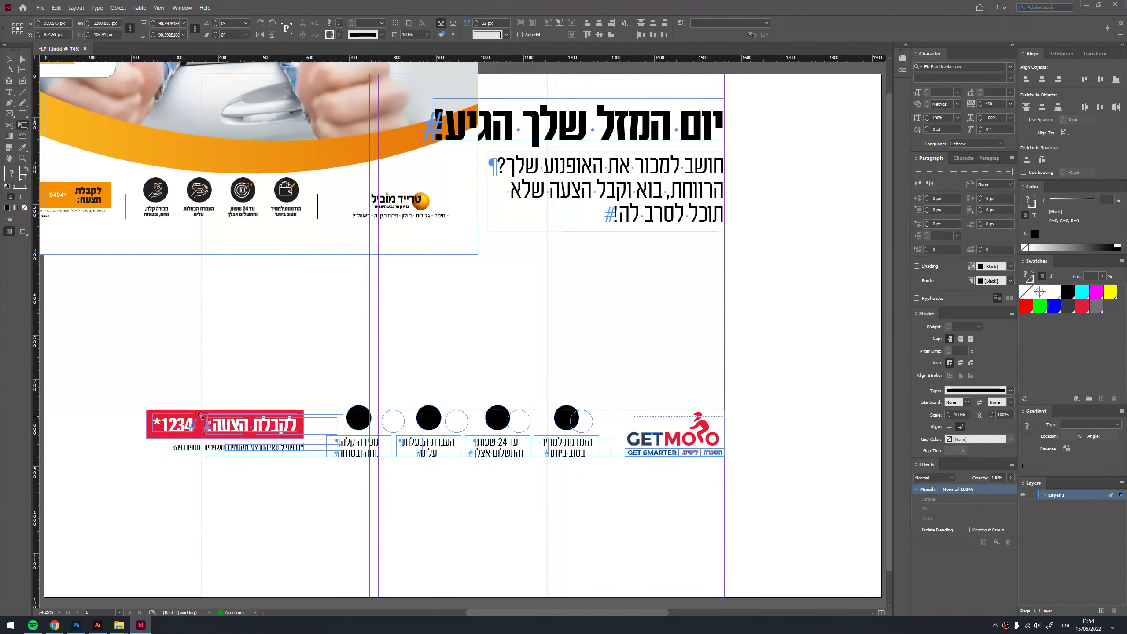
{"action": "scroll", "coordinate": [382, 377], "scroll_direction": "up", "scroll_amount": 1}
{"action": "left_click", "coordinate": [433, 415]}
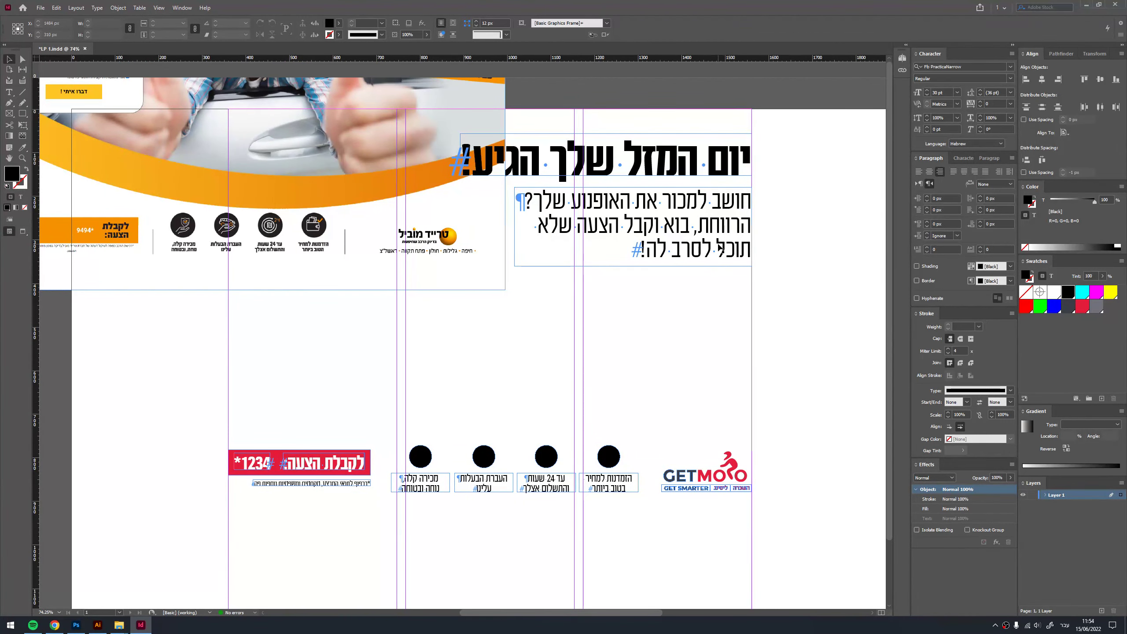
{"action": "key", "text": "ctrl+minus"}
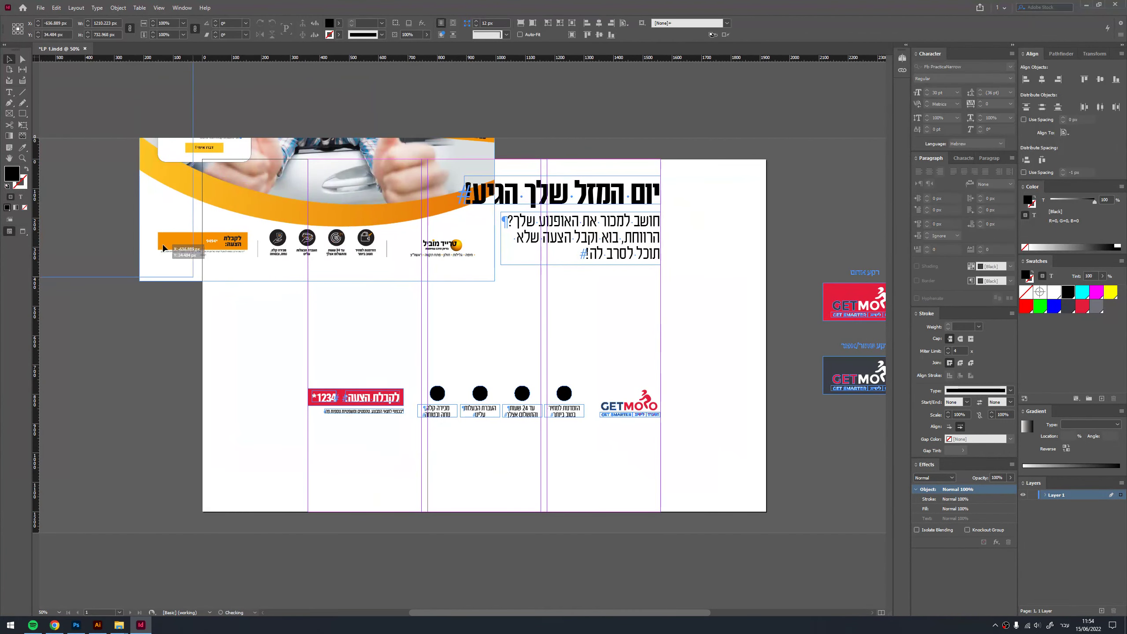
{"action": "key", "text": "ctrl+z"}
- Leave Preview and scale the reference banner image down at the page's left
{"action": "key", "text": "w"}
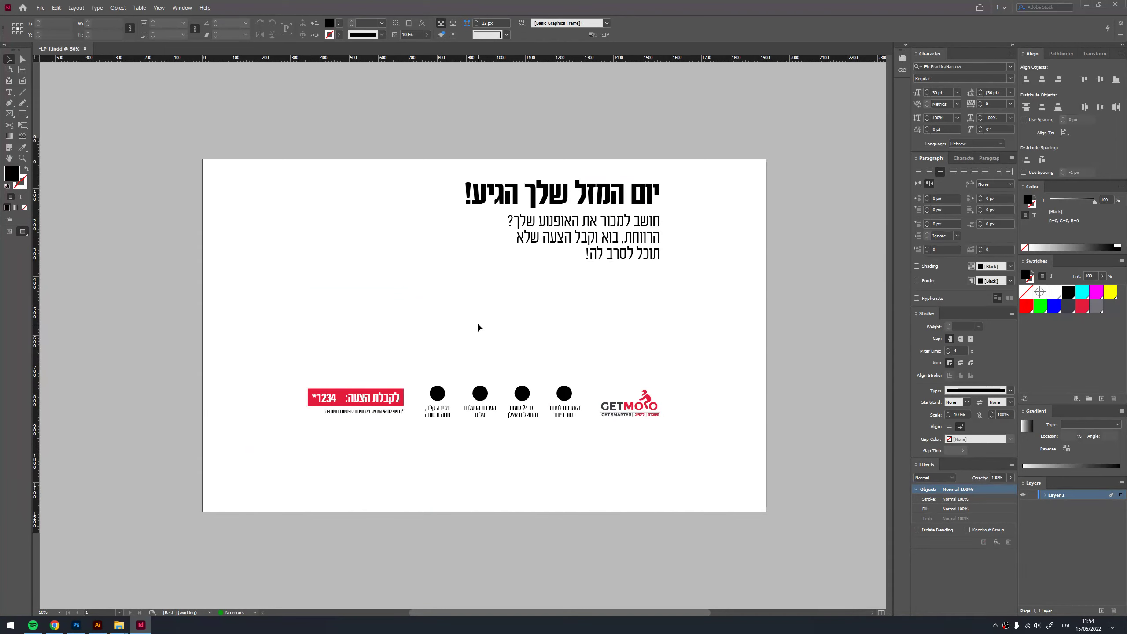
{"action": "key", "text": "w"}
{"action": "mouse_move", "coordinate": [370, 295]}
{"action": "left_mouse_down"}
{"action": "mouse_move", "coordinate": [393, 205]}
{"action": "mouse_move", "coordinate": [309, 178]}
{"action": "left_mouse_up"}
{"action": "key", "text": "e"}
{"action": "left_click_drag", "start_coordinate": [222, 249], "coordinate": [302, 249]}
{"action": "key", "text": "v"}
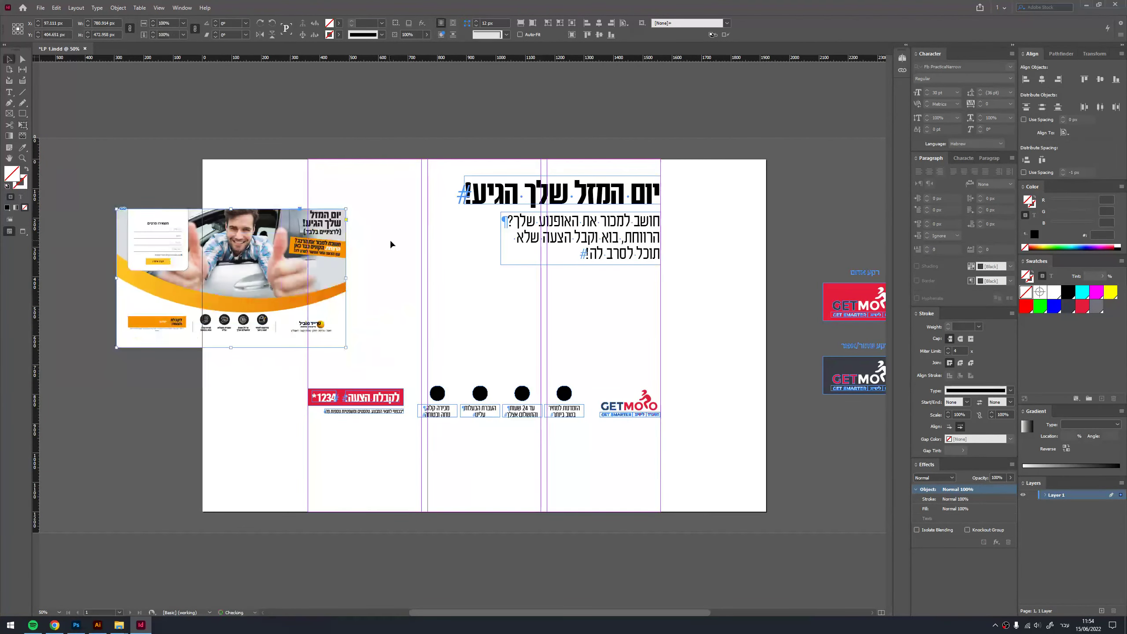
- Draw a rectangle covering the body text area under the headline
{"action": "key", "text": "ctrl+1"}
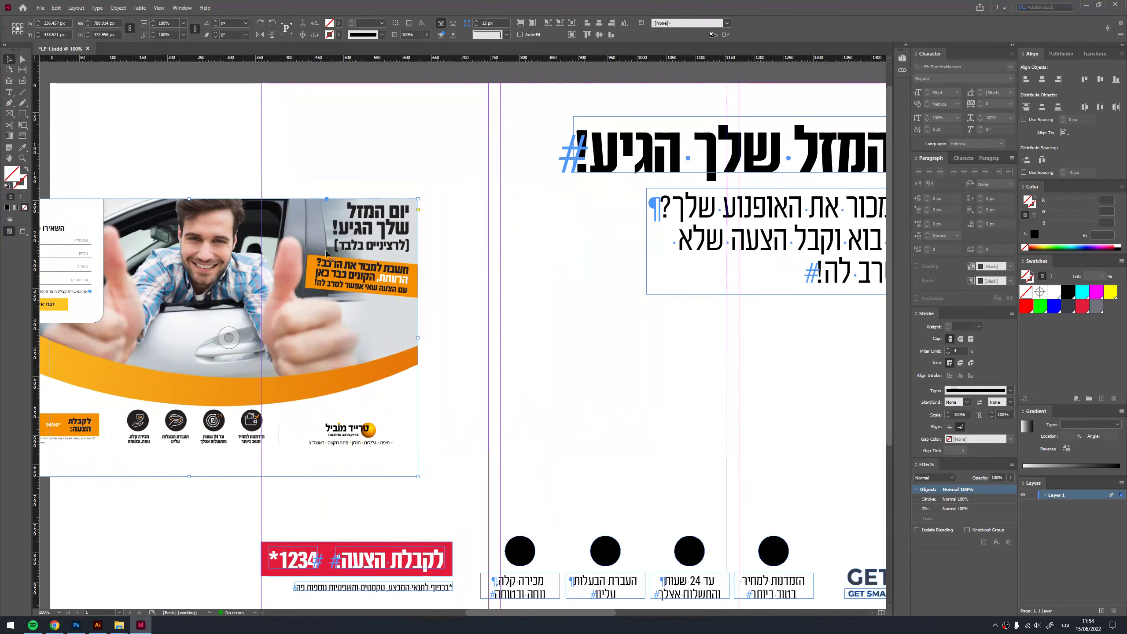
{"action": "mouse_move", "coordinate": [508, 302]}
{"action": "left_mouse_down"}
{"action": "mouse_move", "coordinate": [443, 302]}
{"action": "mouse_move", "coordinate": [396, 273]}
{"action": "left_mouse_up"}
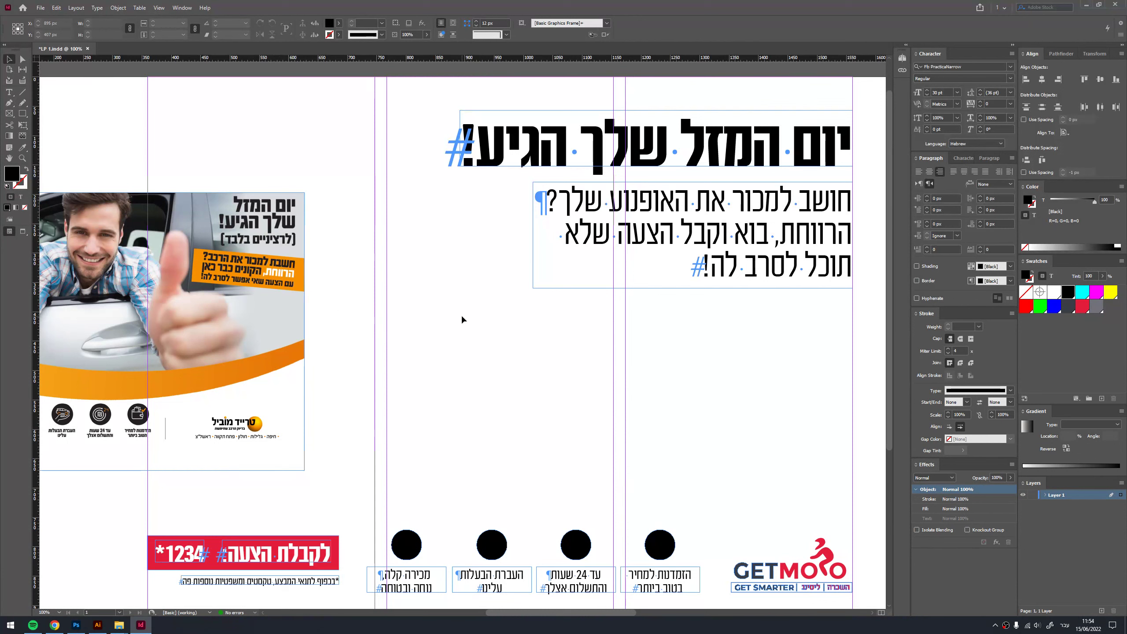
{"action": "left_click", "coordinate": [690, 278]}
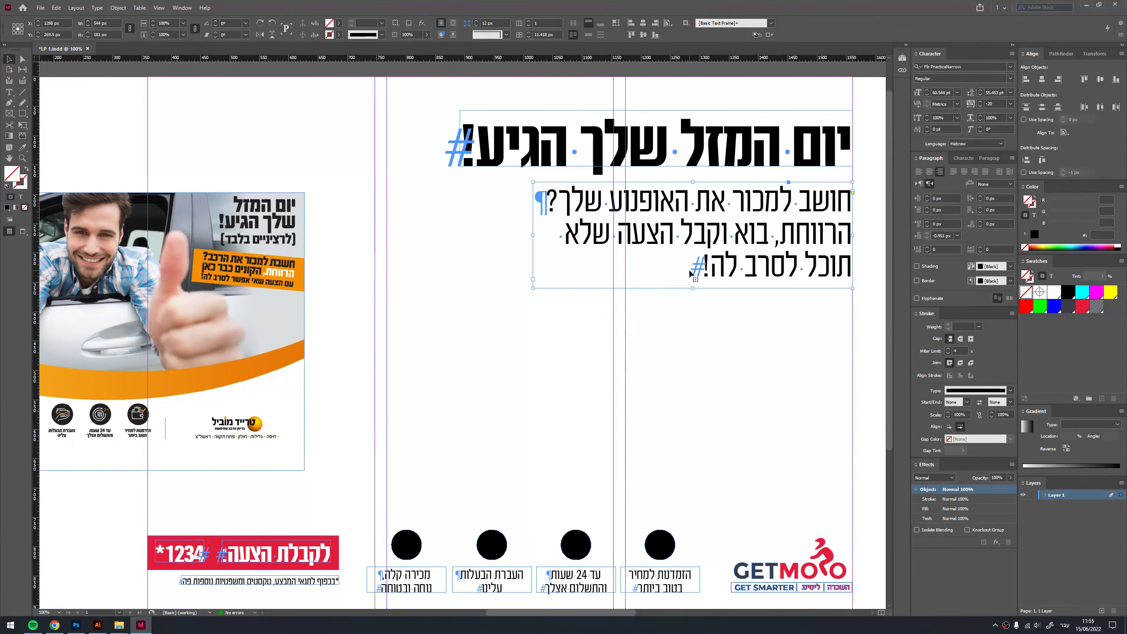
{"action": "scroll", "coordinate": [607, 320], "scroll_direction": "right", "scroll_amount": 2}
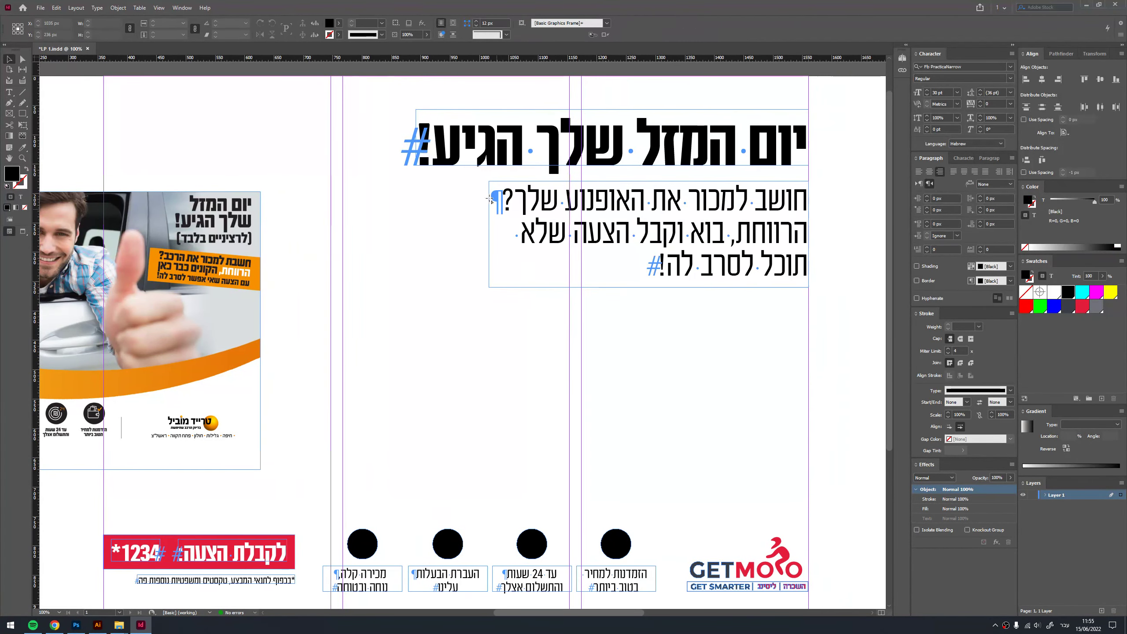
{"action": "key", "text": "m"}
{"action": "mouse_move", "coordinate": [480, 174]}
{"action": "left_mouse_down"}
{"action": "mouse_move", "coordinate": [827, 314]}
{"action": "mouse_move", "coordinate": [830, 305]}
{"action": "left_mouse_up"}
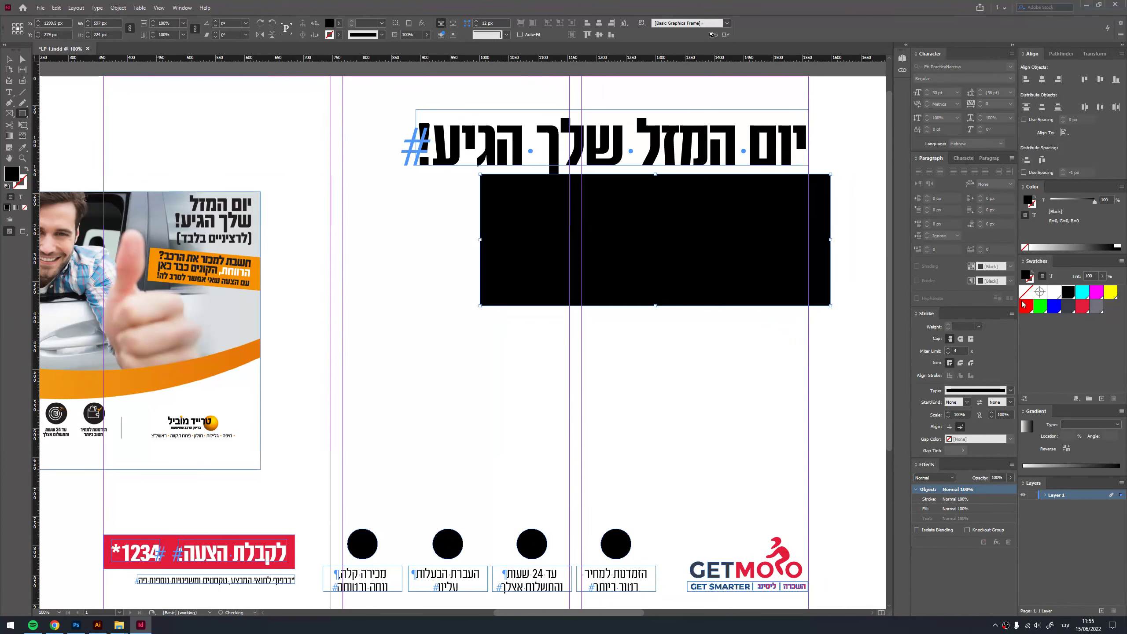
- Fill the box red, send it behind the body text, and make the text Paper white
{"action": "left_click", "coordinate": [1083, 308]}
{"action": "key", "text": "v"}
{"action": "key", "text": "ctrl+shift+bracketleft"}
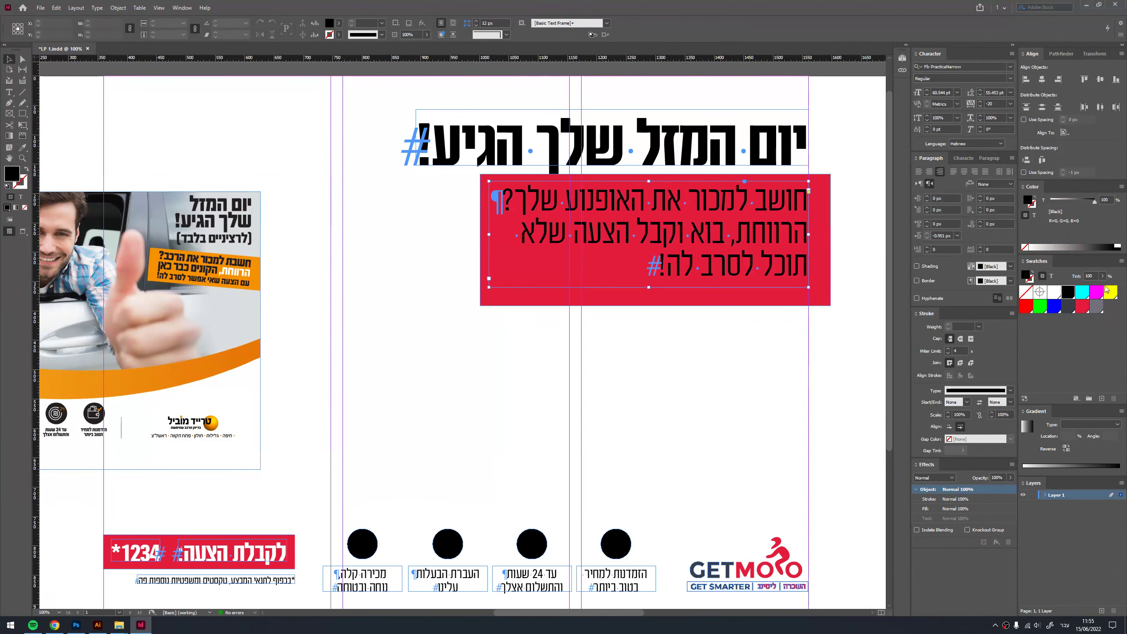
{"action": "left_click", "coordinate": [1054, 292]}
{"action": "key", "text": "r"}
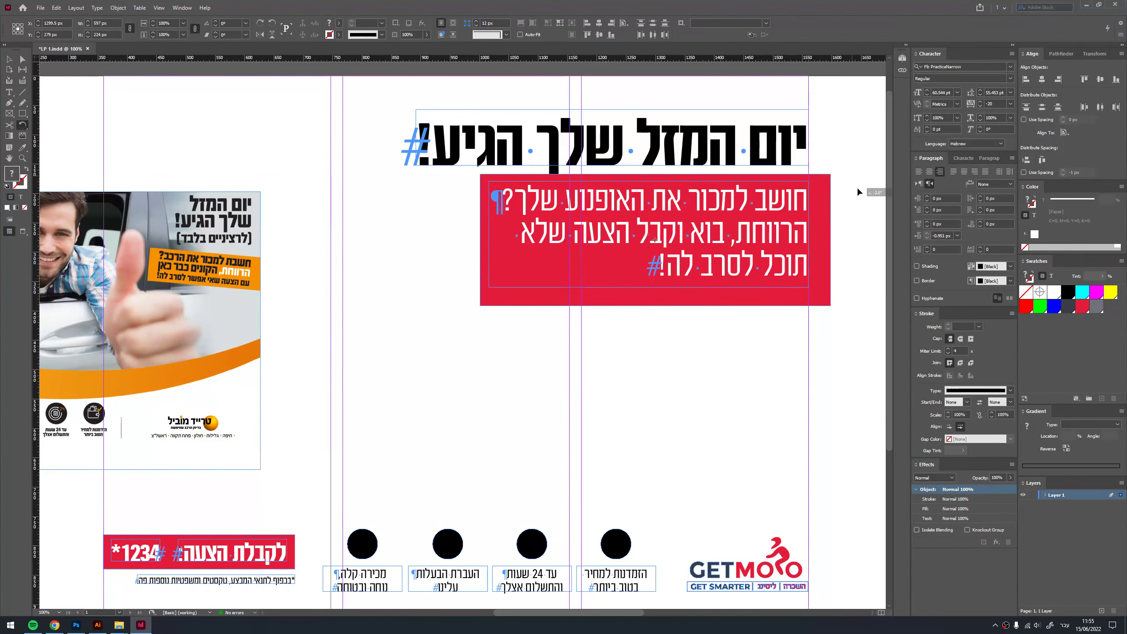
{"action": "left_click_drag", "start_coordinate": [859, 192], "coordinate": [862, 254]}
{"action": "key", "text": "ctrl+z"}
- Place a copy of the body text frame lower down and fill it red
{"action": "key", "text": "v"}
{"action": "left_click", "coordinate": [625, 397]}
{"action": "left_click_drag", "start_coordinate": [626, 398], "coordinate": [876, 346]}
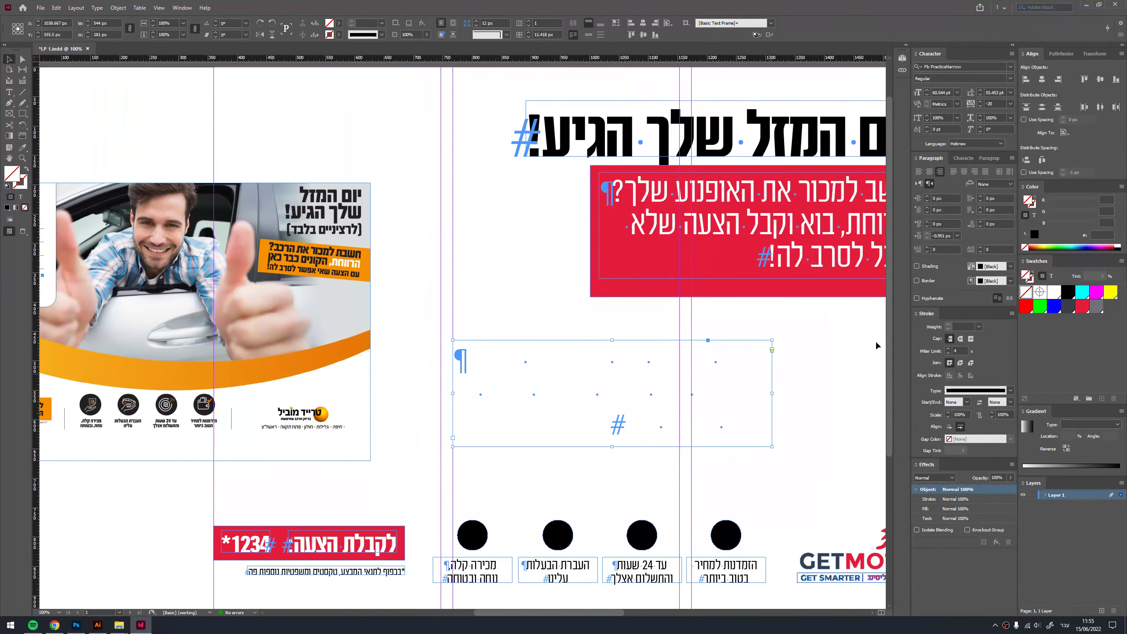
{"action": "left_click", "coordinate": [1082, 307]}
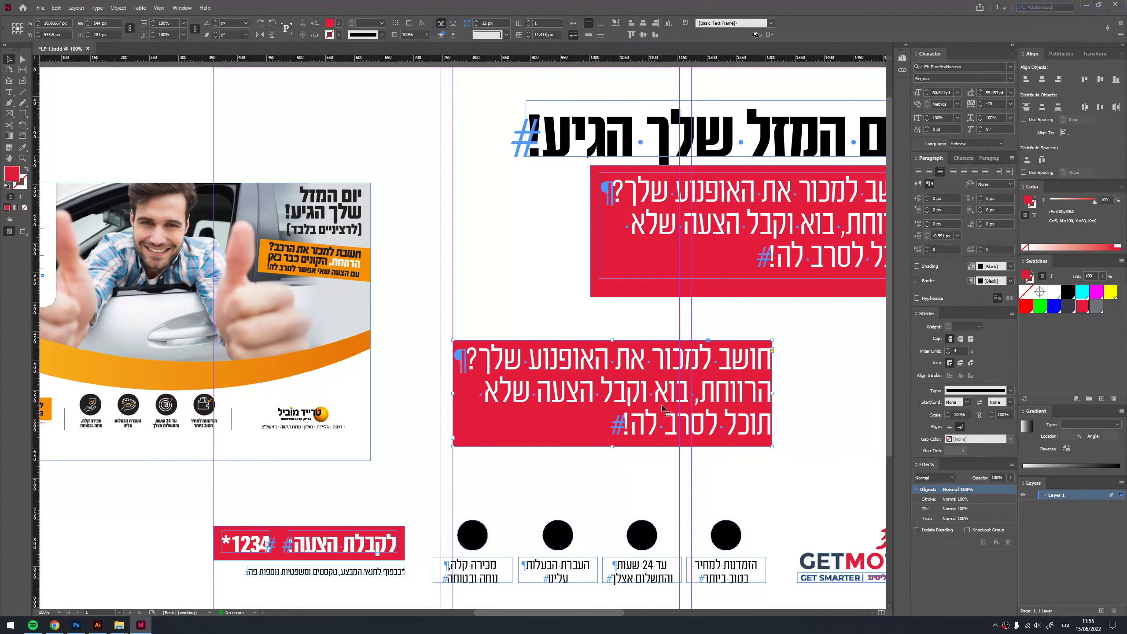
- Increase the lower frame's inset spacing and adjust its edges so the text fits three lines
{"action": "key", "text": "ctrl+b"}
{"action": "left_click_drag", "start_coordinate": [571, 209], "coordinate": [555, 88]}
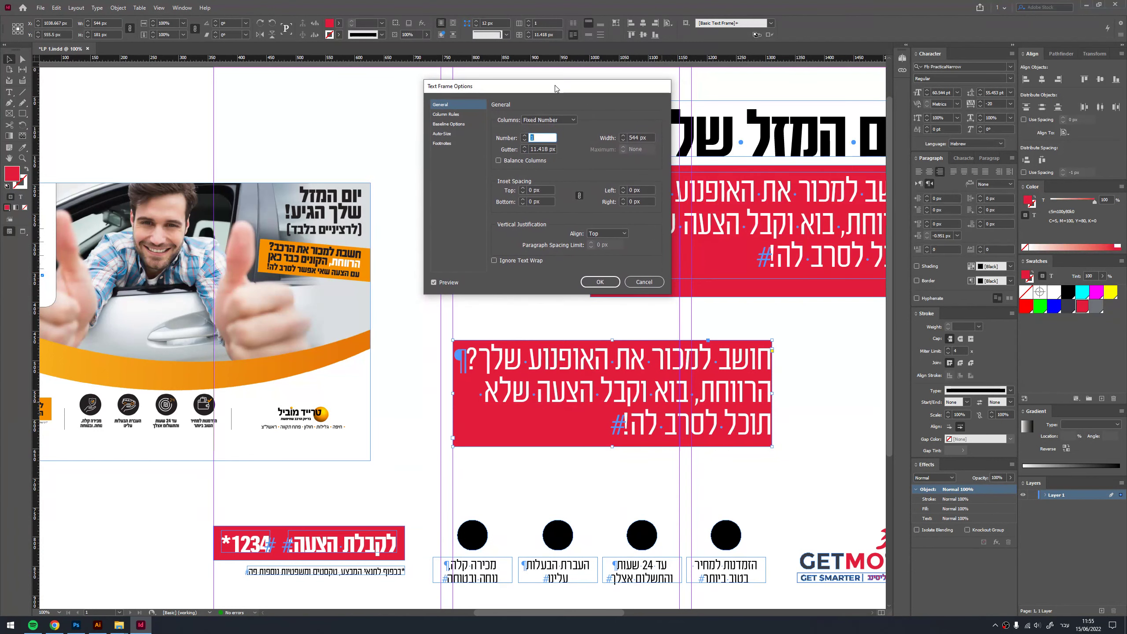
{"action": "left_click", "coordinate": [523, 189]}
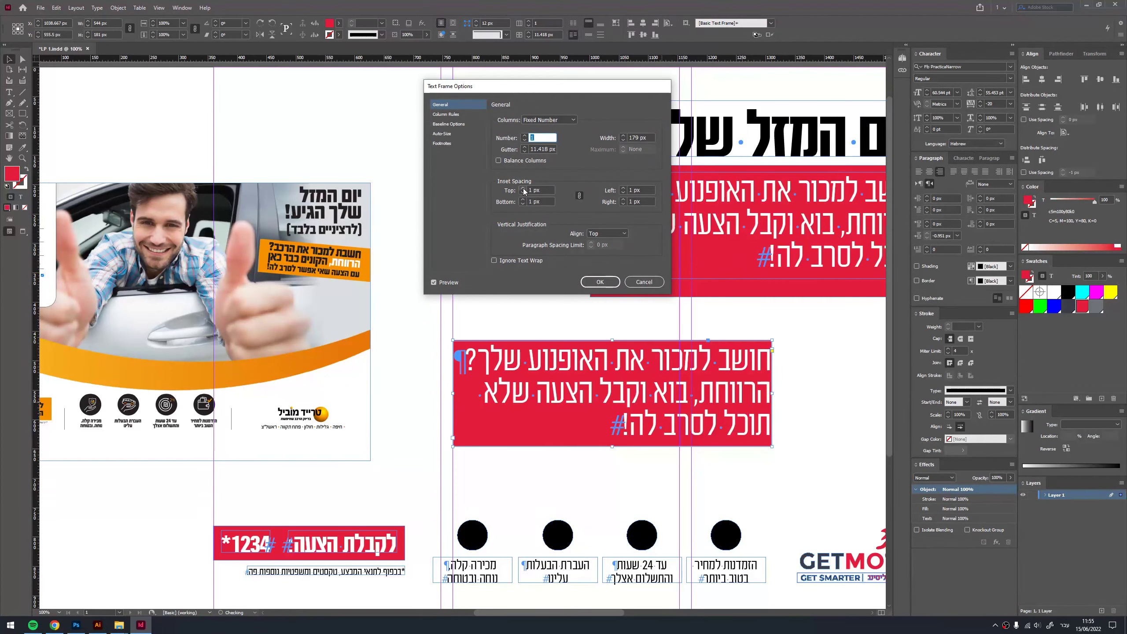
{"action": "left_click", "coordinate": [522, 188]}
{"action": "left_click", "coordinate": [524, 189]}
{"action": "left_click", "coordinate": [524, 189]}
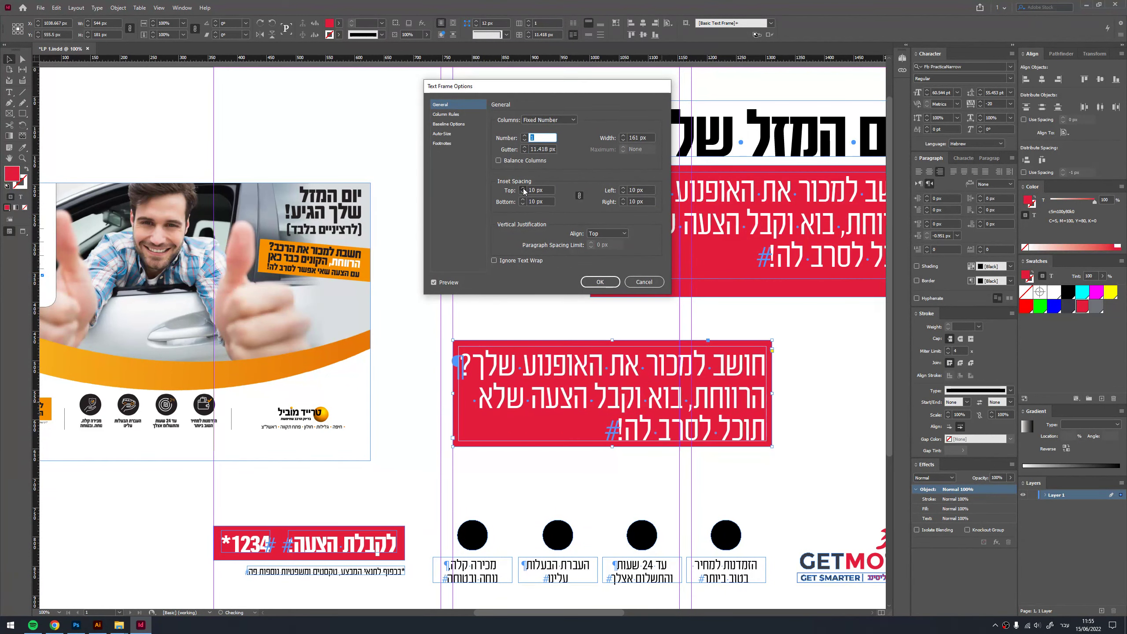
{"action": "left_click", "coordinate": [524, 189]}
{"action": "left_click", "coordinate": [524, 189]}
{"action": "left_click", "coordinate": [600, 282]}
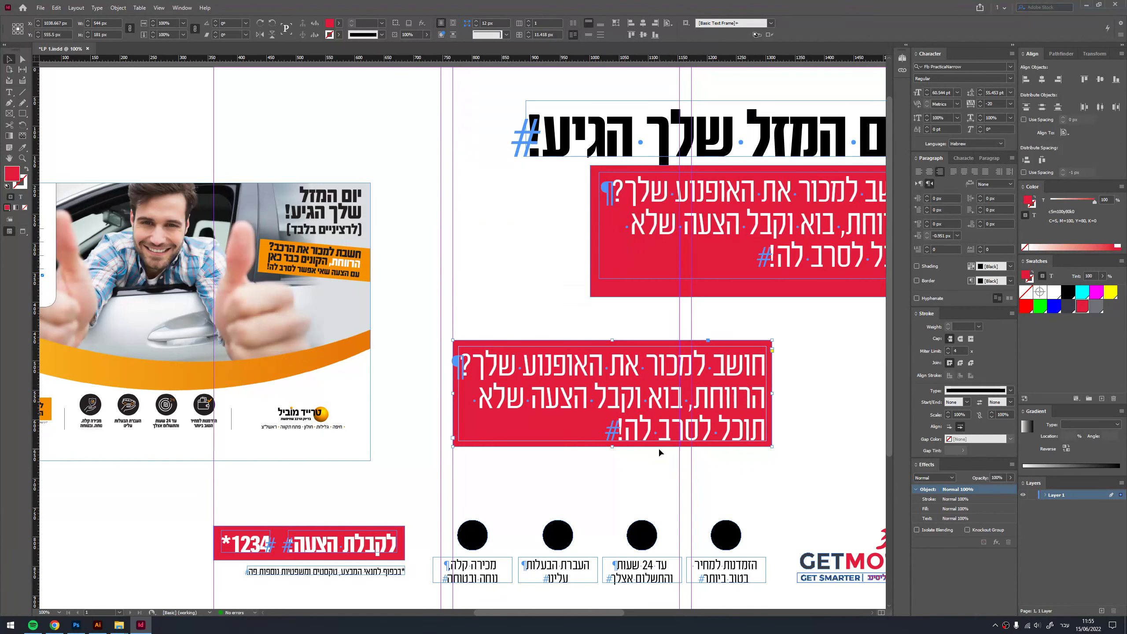
{"action": "left_click_drag", "start_coordinate": [660, 449], "coordinate": [659, 447]}
{"action": "left_click_drag", "start_coordinate": [453, 393], "coordinate": [452, 393]}
{"action": "left_click", "coordinate": [563, 327]}
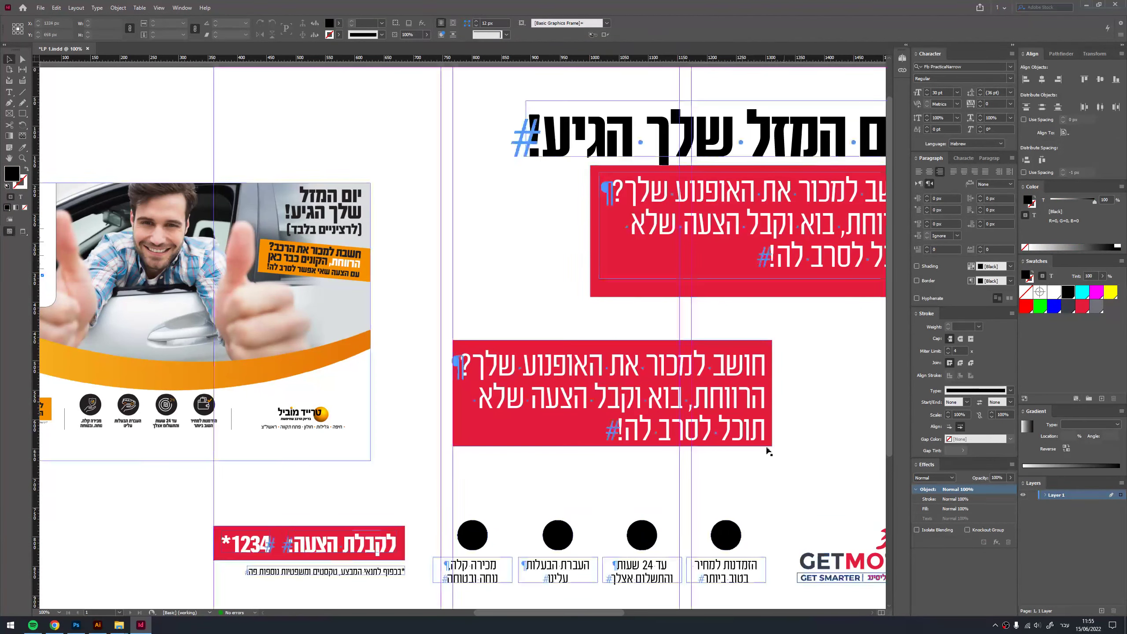
- Set the baseline shift of the lower frame's three text lines to 0
{"action": "left_click", "coordinate": [703, 377]}
{"action": "scroll", "coordinate": [700, 373], "scroll_direction": "down", "scroll_amount": 1}
{"action": "scroll", "coordinate": [705, 353], "scroll_direction": "up", "scroll_amount": 2}
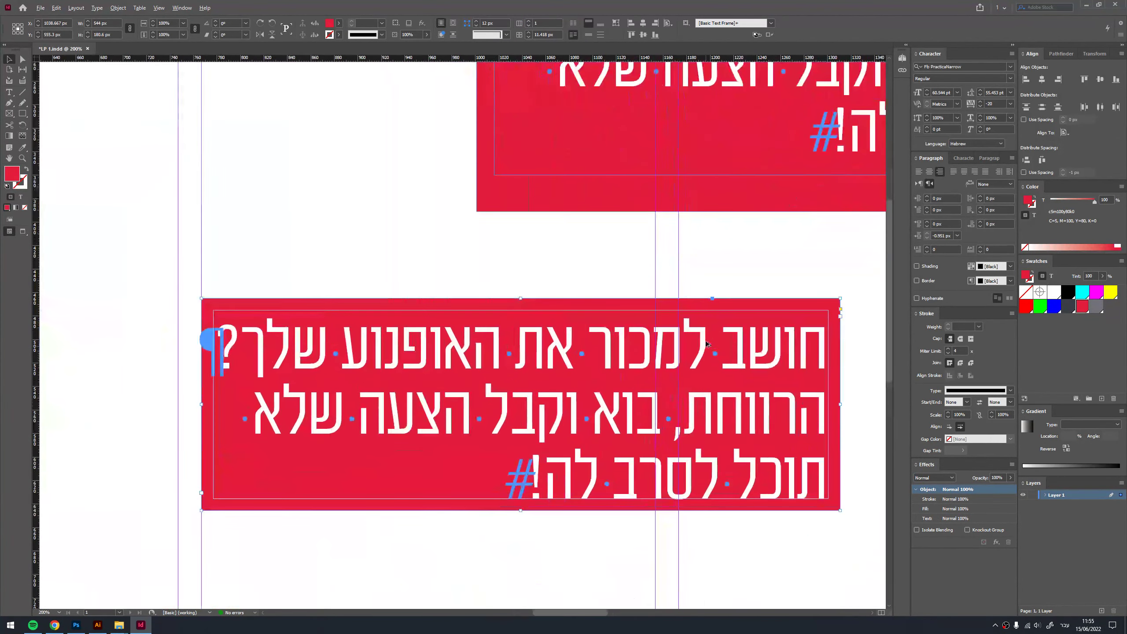
{"action": "scroll", "coordinate": [694, 320], "scroll_direction": "up", "scroll_amount": 2}
{"action": "scroll", "coordinate": [694, 321], "scroll_direction": "up", "scroll_amount": 2}
{"action": "scroll", "coordinate": [699, 325], "scroll_direction": "down", "scroll_amount": 5}
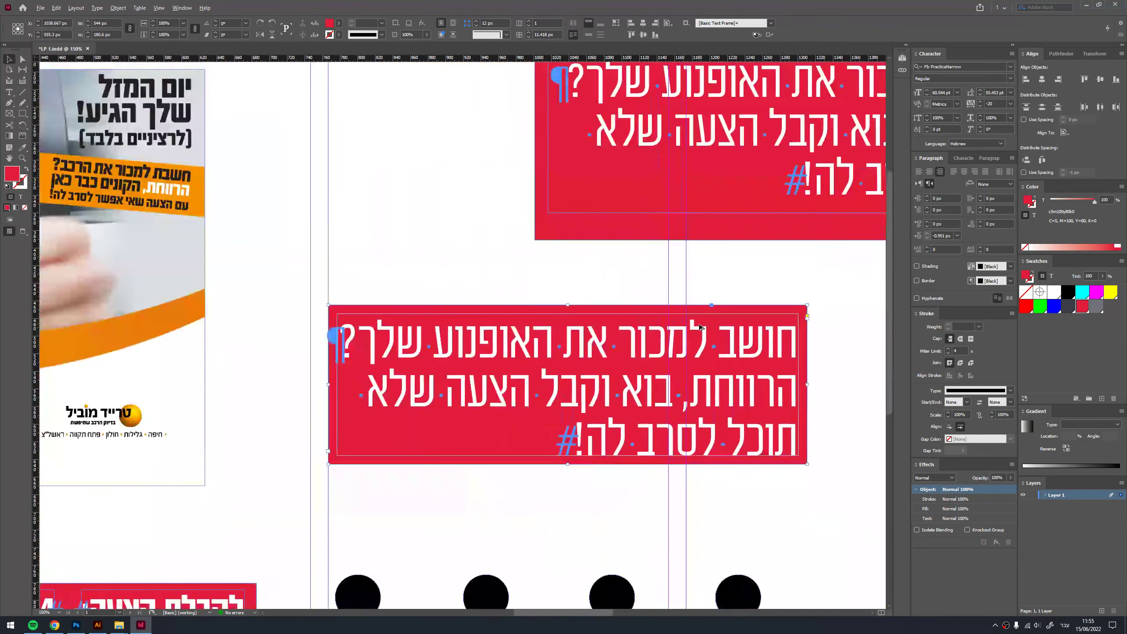
{"action": "scroll", "coordinate": [710, 377], "scroll_direction": "up", "scroll_amount": 1}
{"action": "triple_click", "coordinate": [742, 395]}
{"action": "left_click", "coordinate": [742, 395]}
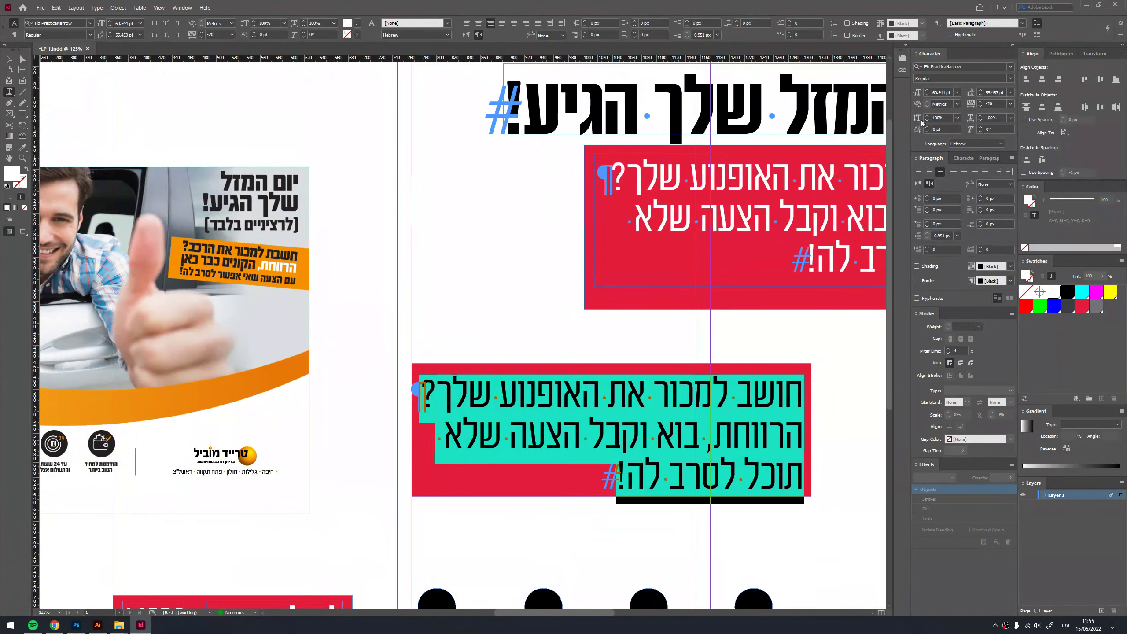
{"action": "left_click", "coordinate": [928, 129]}
{"action": "left_click", "coordinate": [928, 129]}
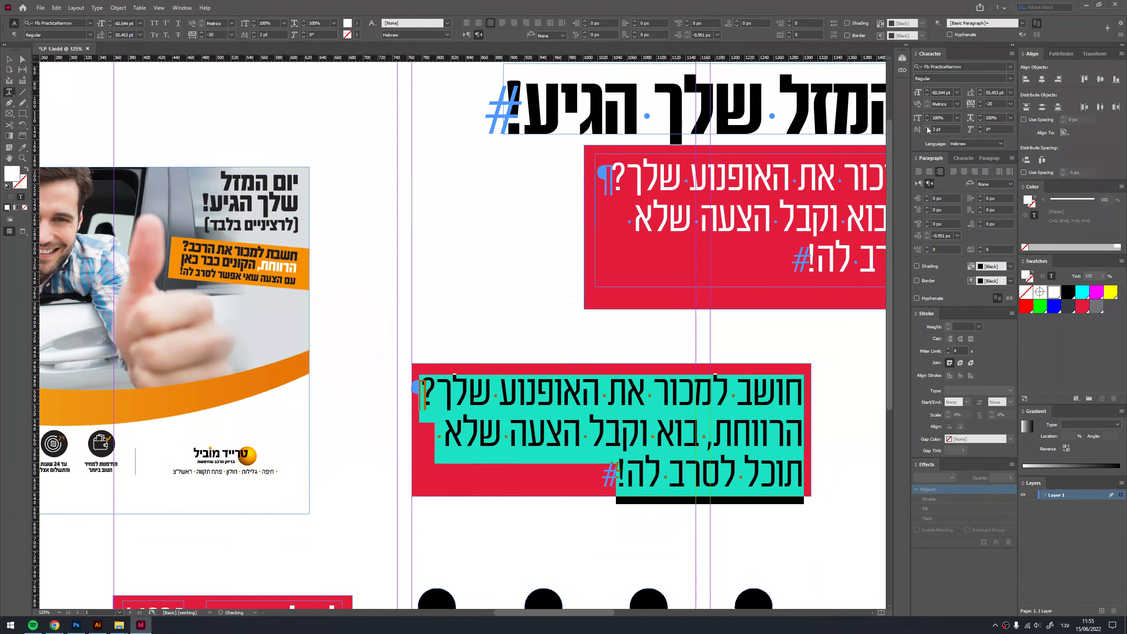
{"action": "triple_click", "coordinate": [942, 129]}
{"action": "type", "text": "0"}
{"action": "key", "text": "Return"}
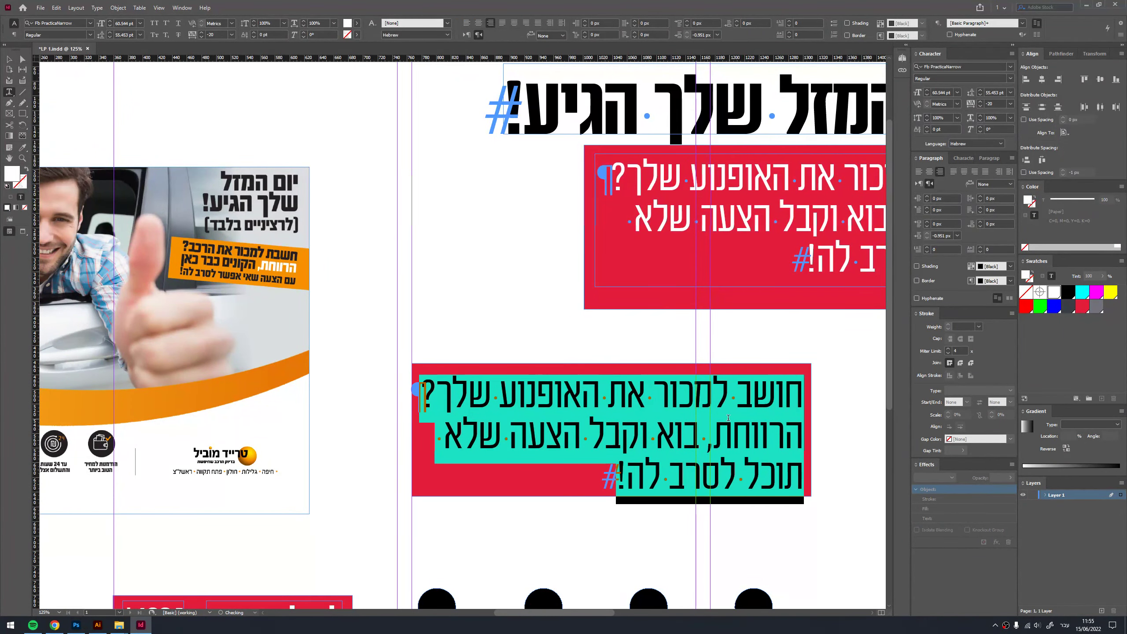
- Unlink the lower frame's inset spacing and set its top inset to 0 px
{"action": "left_click", "coordinate": [9, 59]}
{"action": "scroll", "coordinate": [478, 309], "scroll_direction": "down", "scroll_amount": 3}
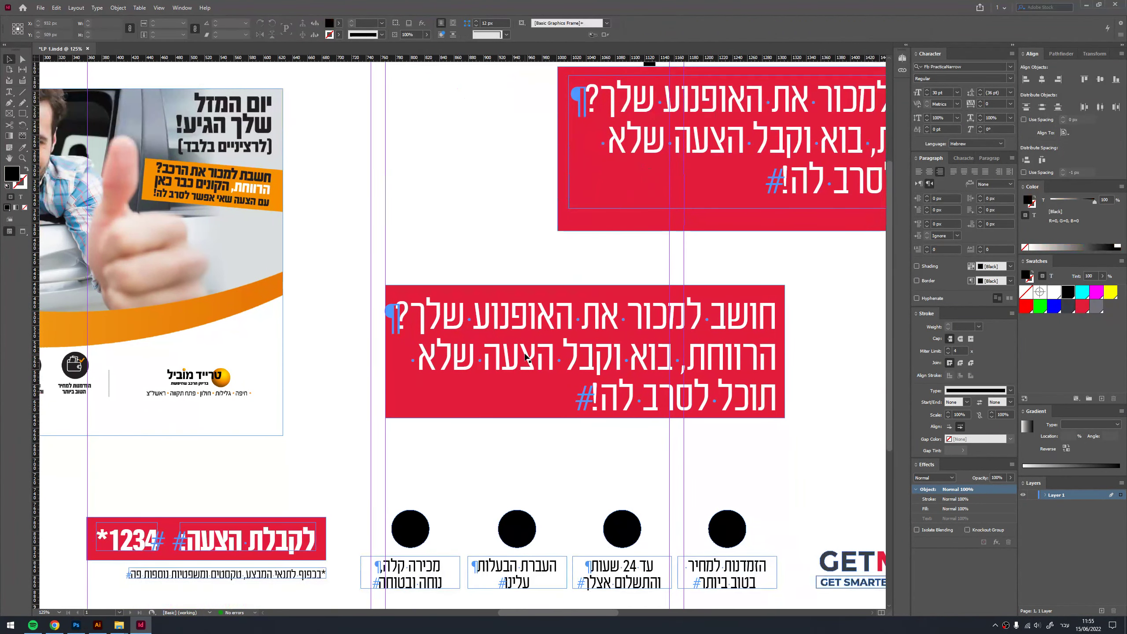
{"action": "key", "text": "ctrl+b"}
{"action": "left_click", "coordinate": [580, 196]}
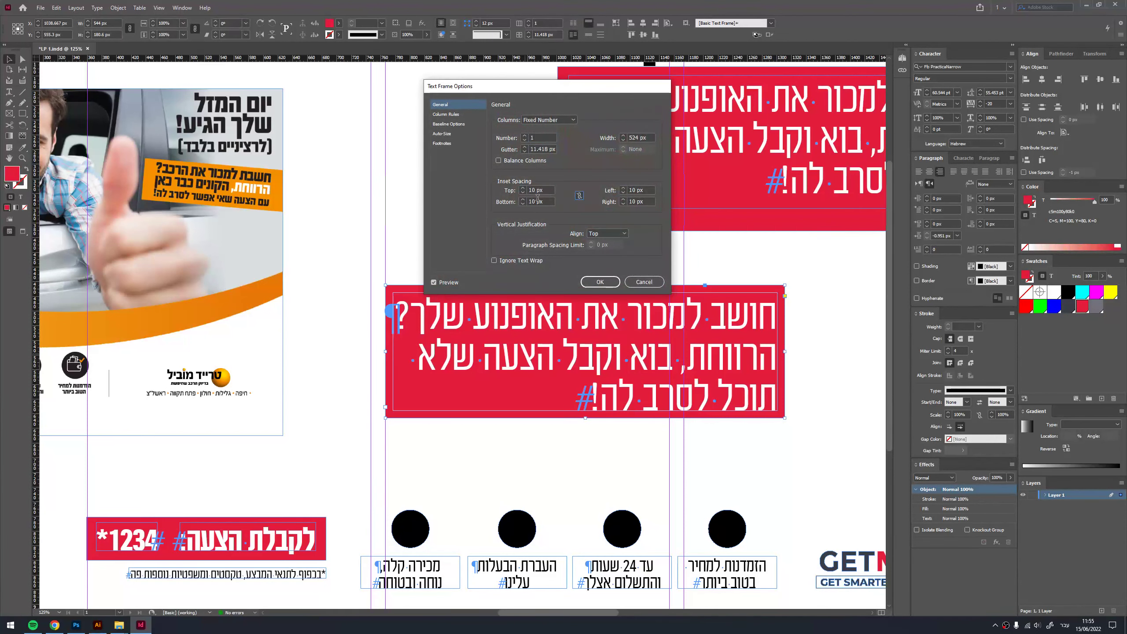
{"action": "left_click", "coordinate": [524, 193]}
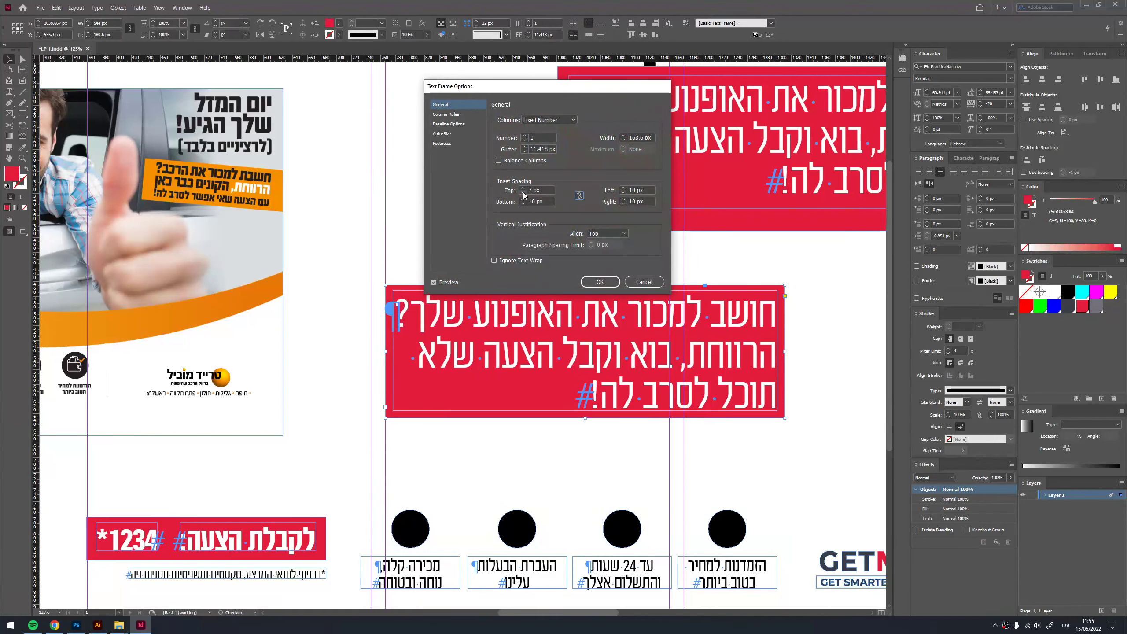
{"action": "left_click", "coordinate": [524, 193]}
{"action": "left_click", "coordinate": [524, 192]}
{"action": "left_click", "coordinate": [524, 192]}
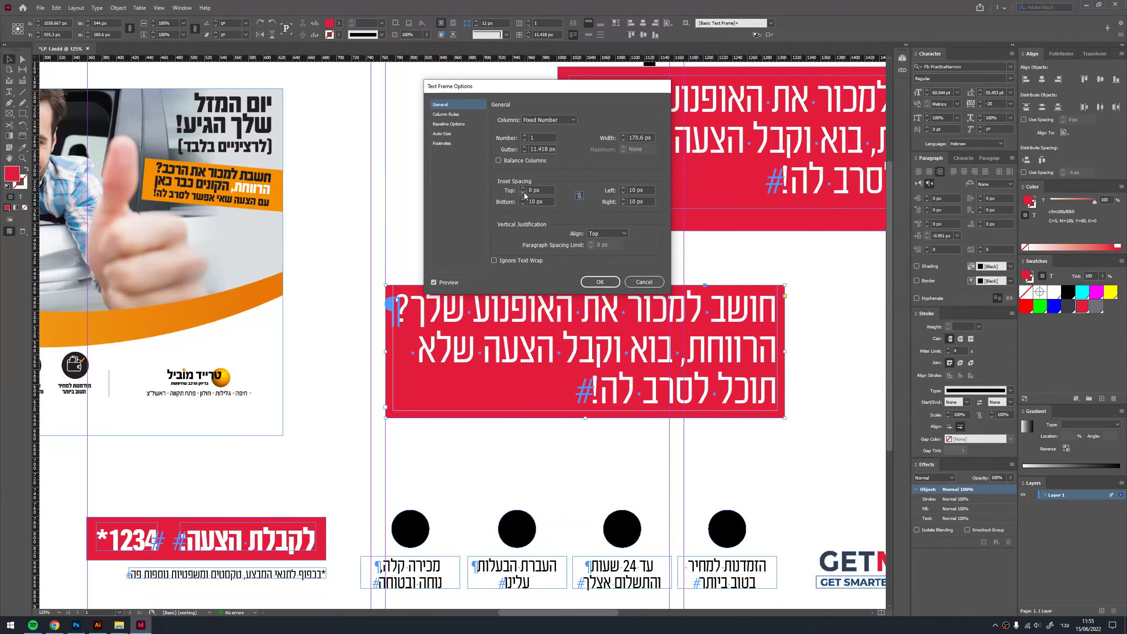
{"action": "left_click", "coordinate": [600, 282]}
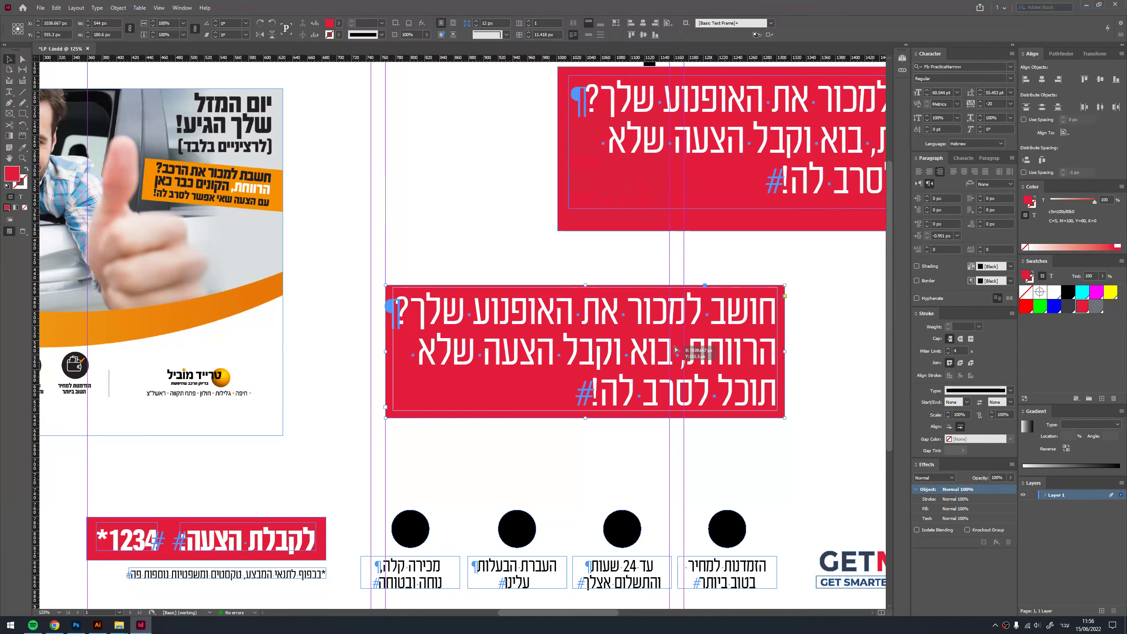
- Move the lower red text frame up and left, undoing an attempted enlargement
{"action": "left_click_drag", "start_coordinate": [695, 353], "coordinate": [609, 337]}
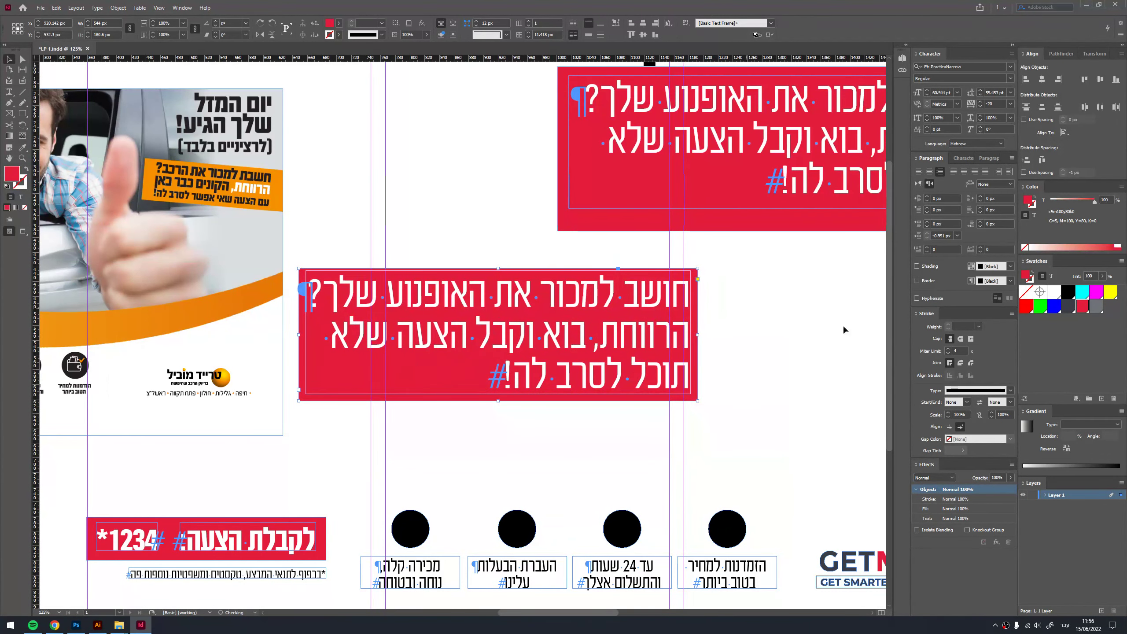
{"action": "left_click", "coordinate": [746, 325]}
{"action": "scroll", "coordinate": [557, 421], "scroll_direction": "up", "scroll_amount": 1}
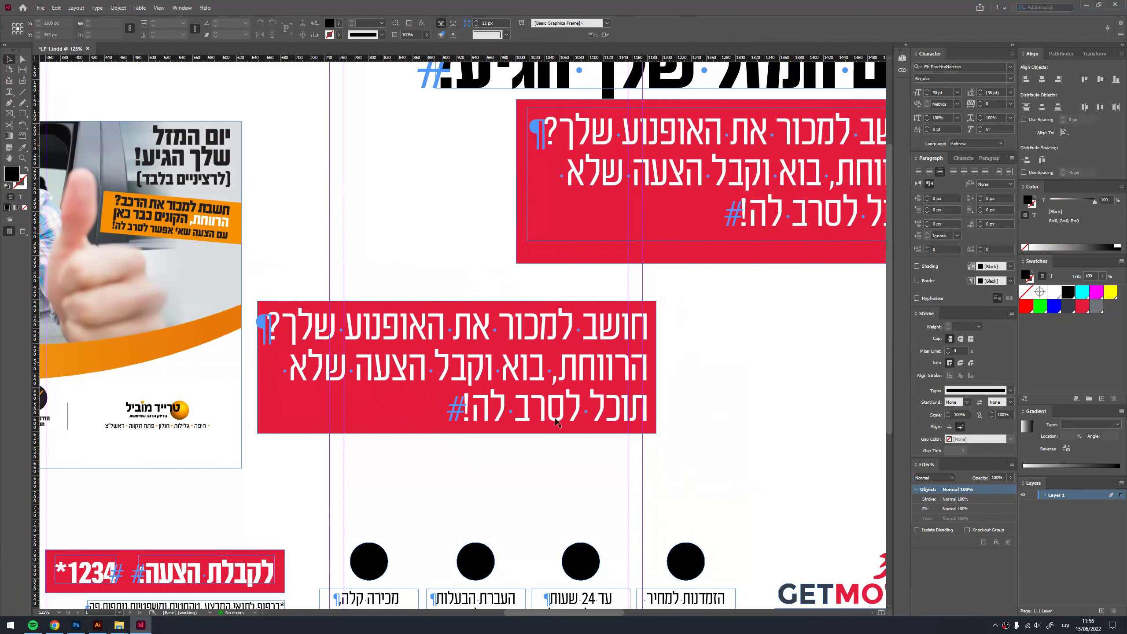
{"action": "left_click", "coordinate": [578, 398]}
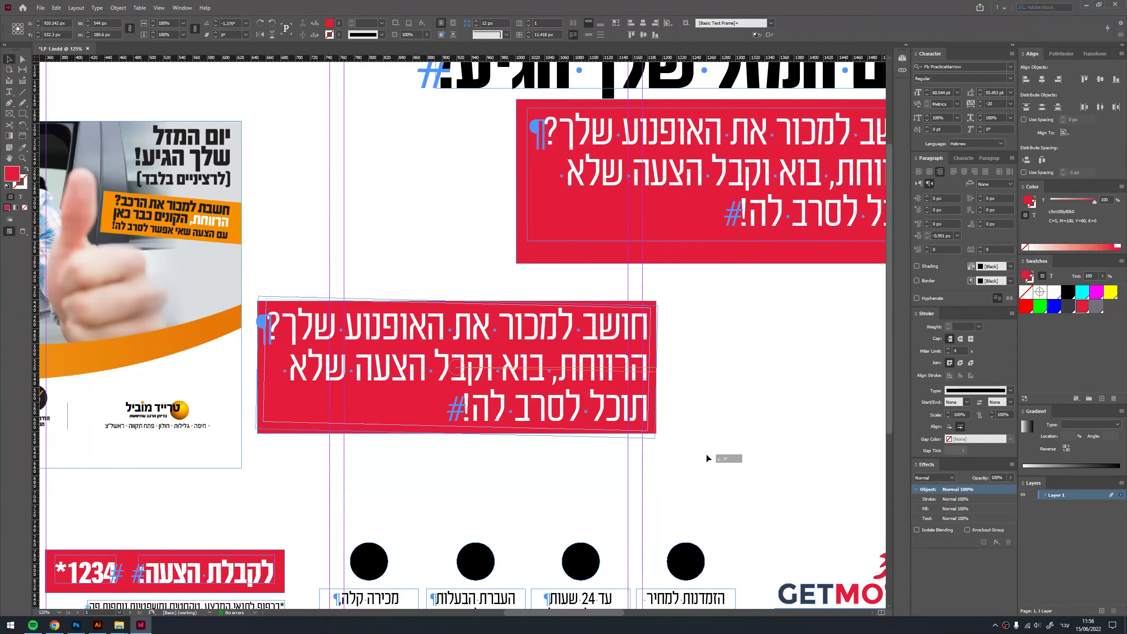
{"action": "left_click_drag", "start_coordinate": [654, 435], "coordinate": [841, 492]}
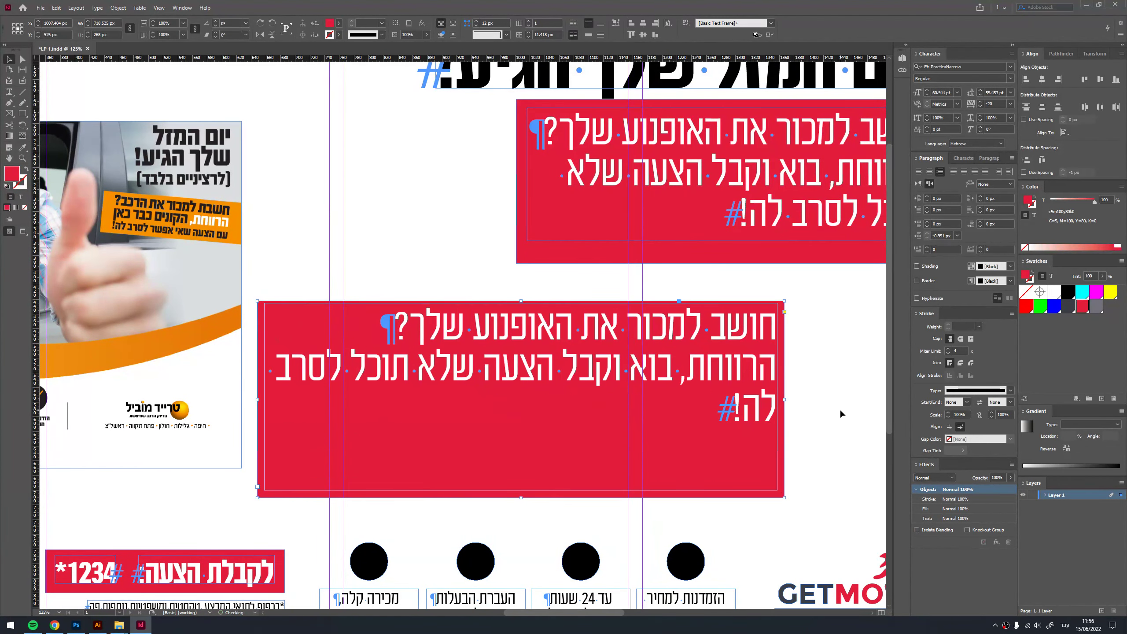
{"action": "key", "text": "ctrl+z"}
- Zoom out and delete the duplicate red text frame
{"action": "scroll", "coordinate": [756, 395], "scroll_direction": "up", "scroll_amount": 3}
{"action": "scroll", "coordinate": [757, 395], "scroll_direction": "right", "scroll_amount": 3}
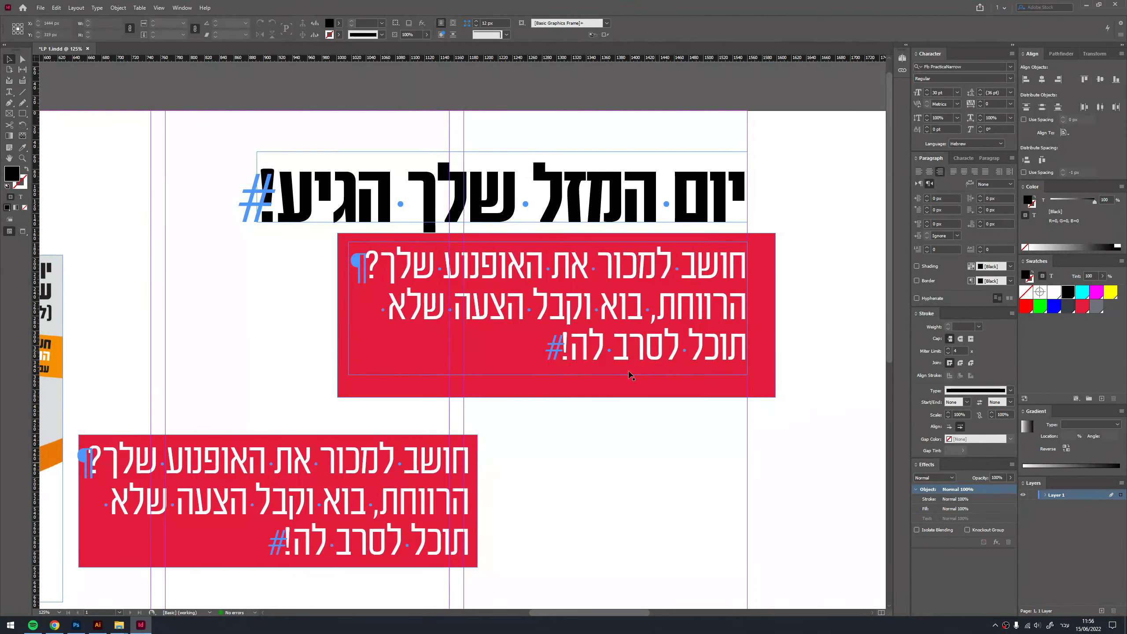
{"action": "scroll", "coordinate": [547, 471], "scroll_direction": "left", "scroll_amount": 1}
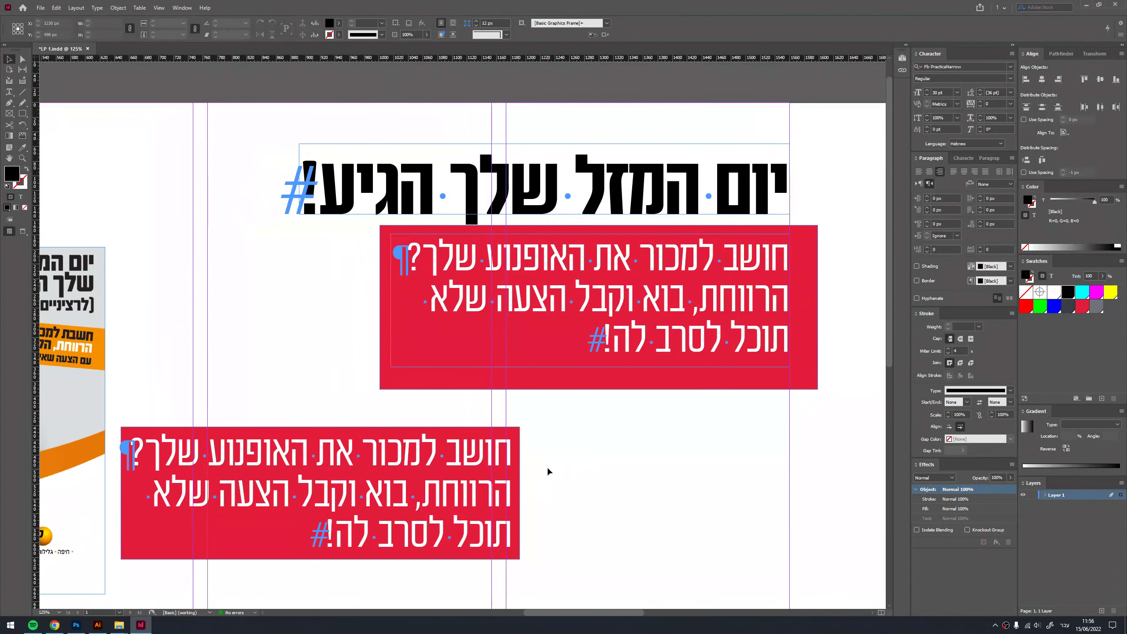
{"action": "key", "text": "ctrl+minus"}
{"action": "scroll", "coordinate": [547, 467], "scroll_direction": "down", "scroll_amount": 2}
{"action": "left_click", "coordinate": [612, 391]}
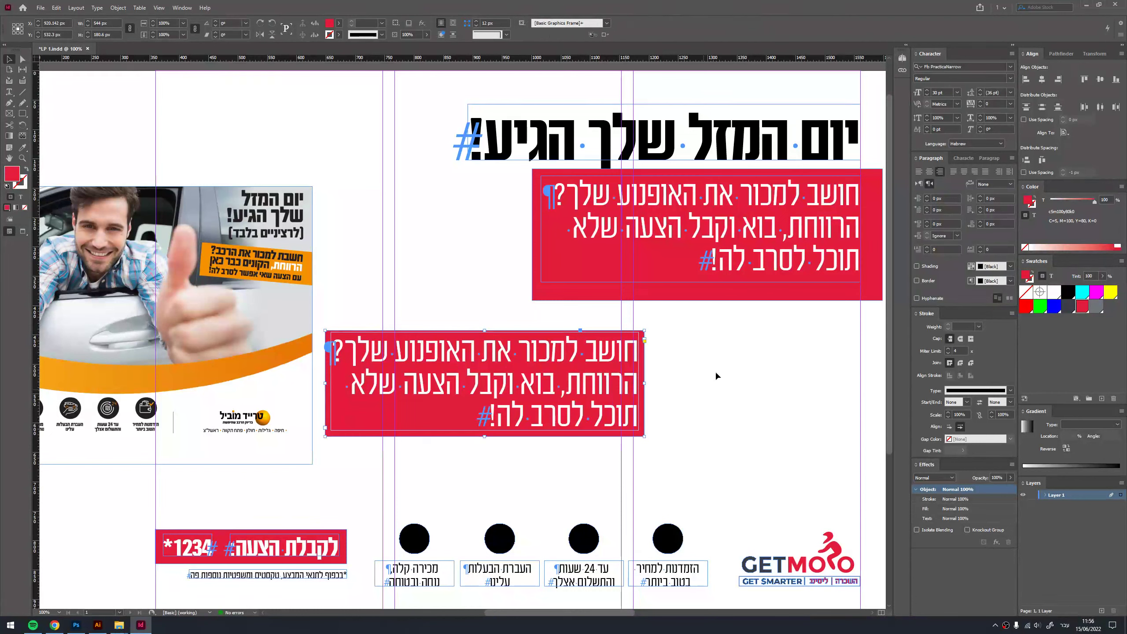
{"action": "key", "text": "Delete"}
- Shorten the red box under the headline and fit its text frame to the content
{"action": "scroll", "coordinate": [754, 311], "scroll_direction": "up", "scroll_amount": 1}
{"action": "scroll", "coordinate": [754, 311], "scroll_direction": "right", "scroll_amount": 2}
{"action": "scroll", "coordinate": [803, 253], "scroll_direction": "up", "scroll_amount": 1}
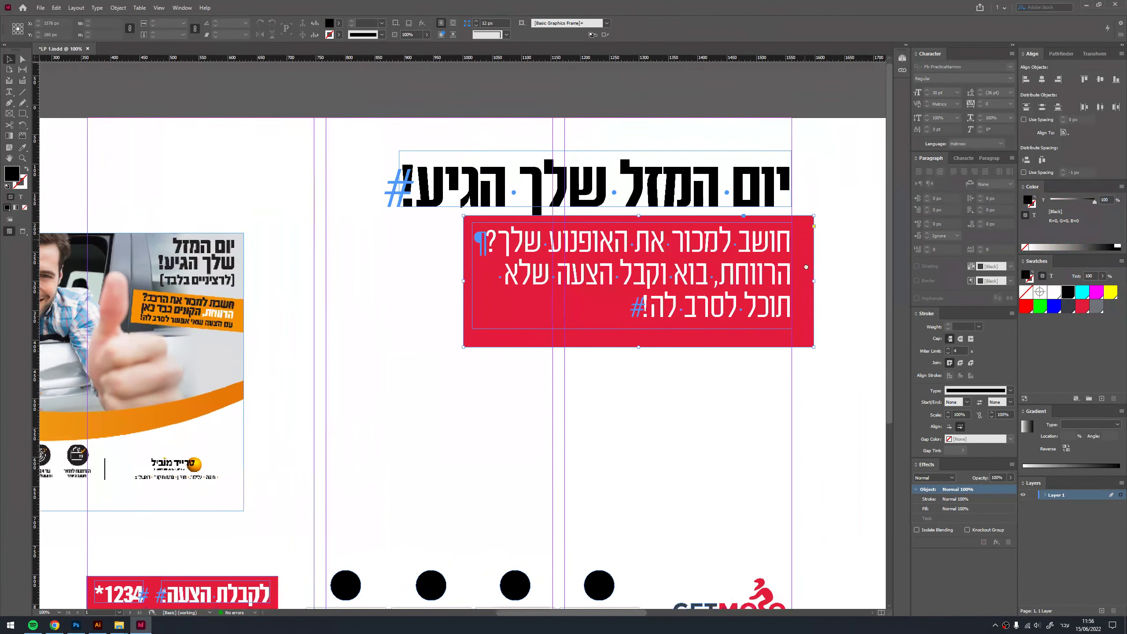
{"action": "left_click_drag", "start_coordinate": [637, 350], "coordinate": [638, 340]}
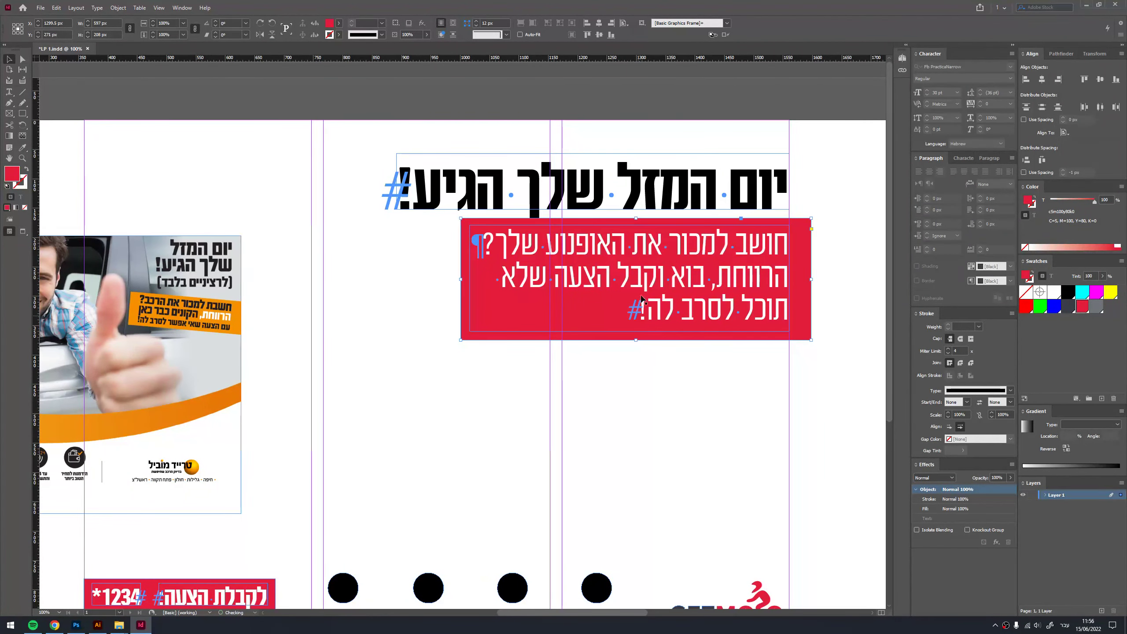
{"action": "left_click", "coordinate": [634, 265]}
{"action": "key", "text": "ctrl+alt+c"}
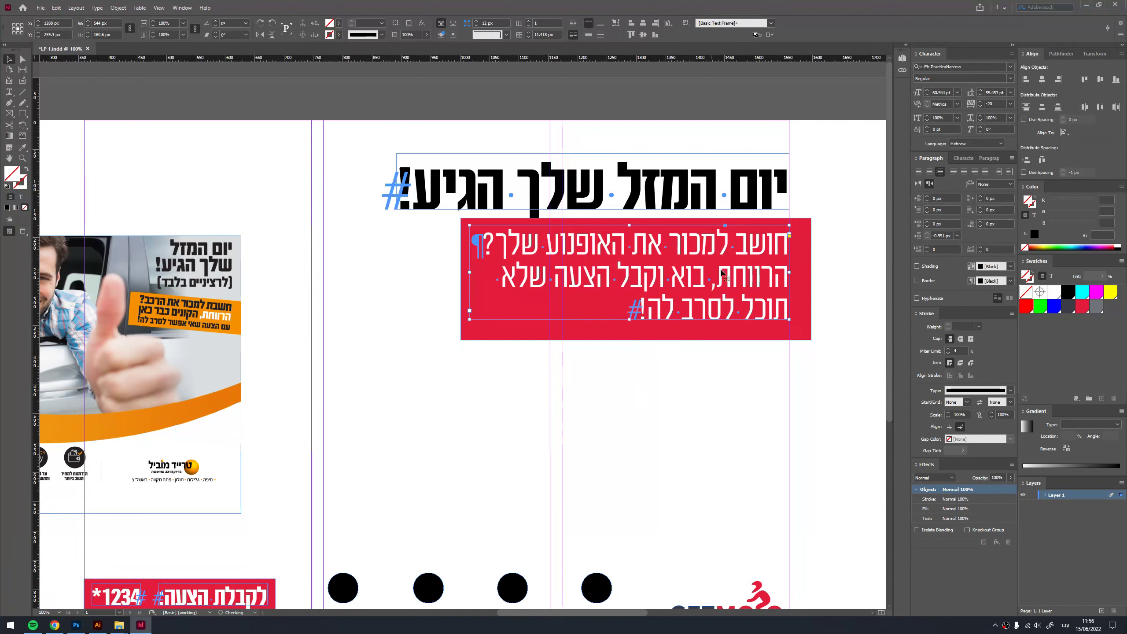
{"action": "key", "text": "ctrl+equal"}
{"action": "left_click", "coordinate": [709, 454]}
{"action": "key", "text": "w"}
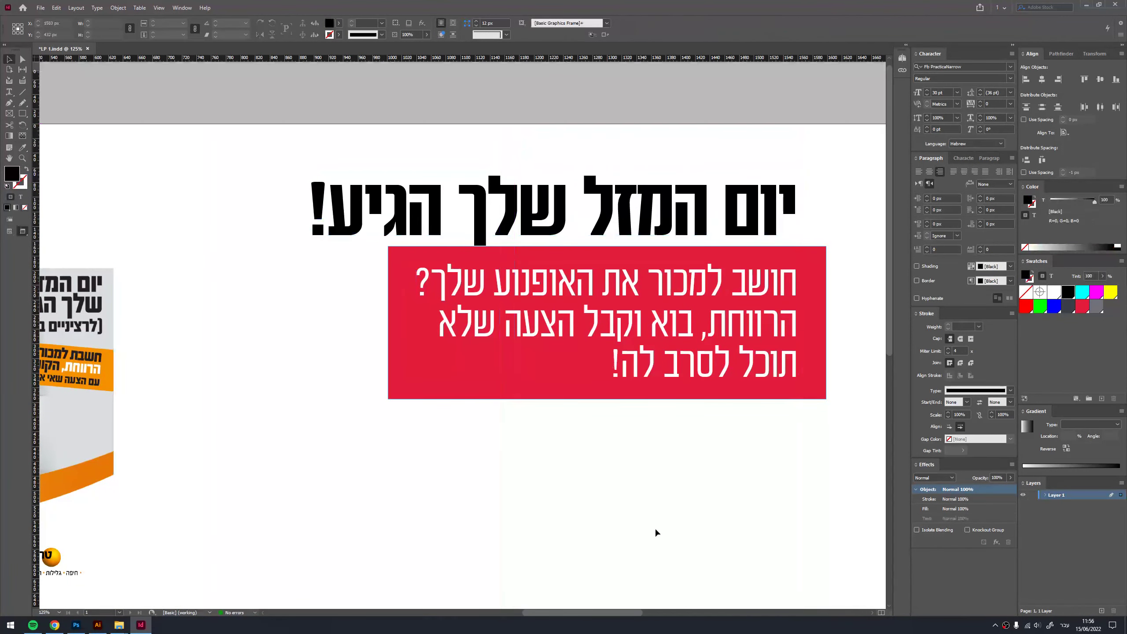
{"action": "left_click", "coordinate": [555, 209]}
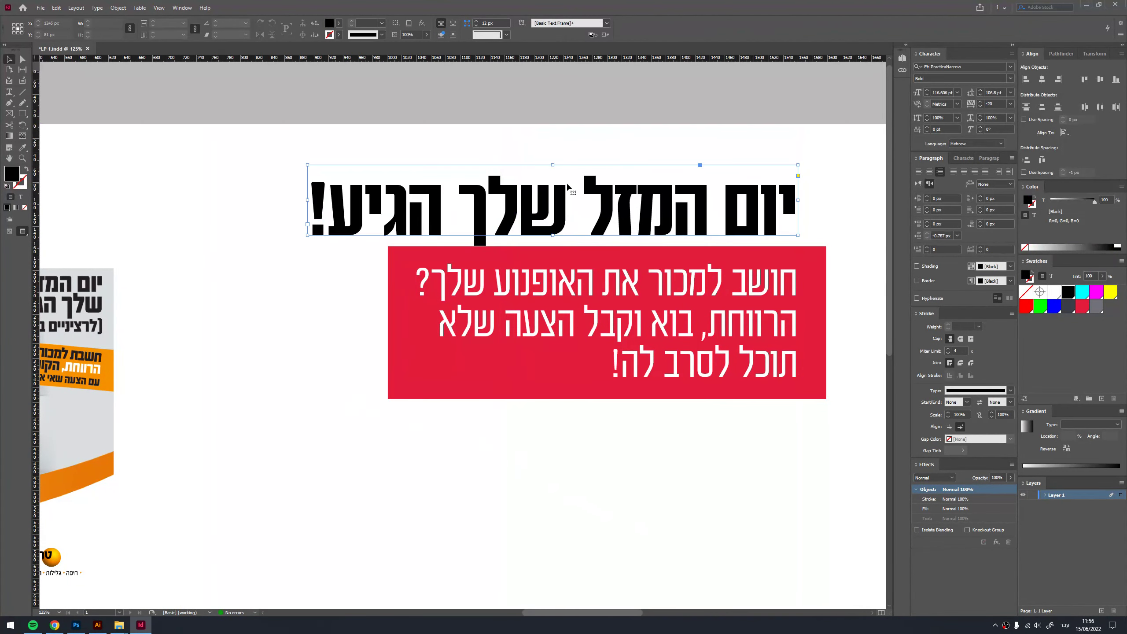
{"action": "left_click_drag", "start_coordinate": [641, 351], "coordinate": [641, 360]}
{"action": "left_click_drag", "start_coordinate": [377, 455], "coordinate": [392, 463]}
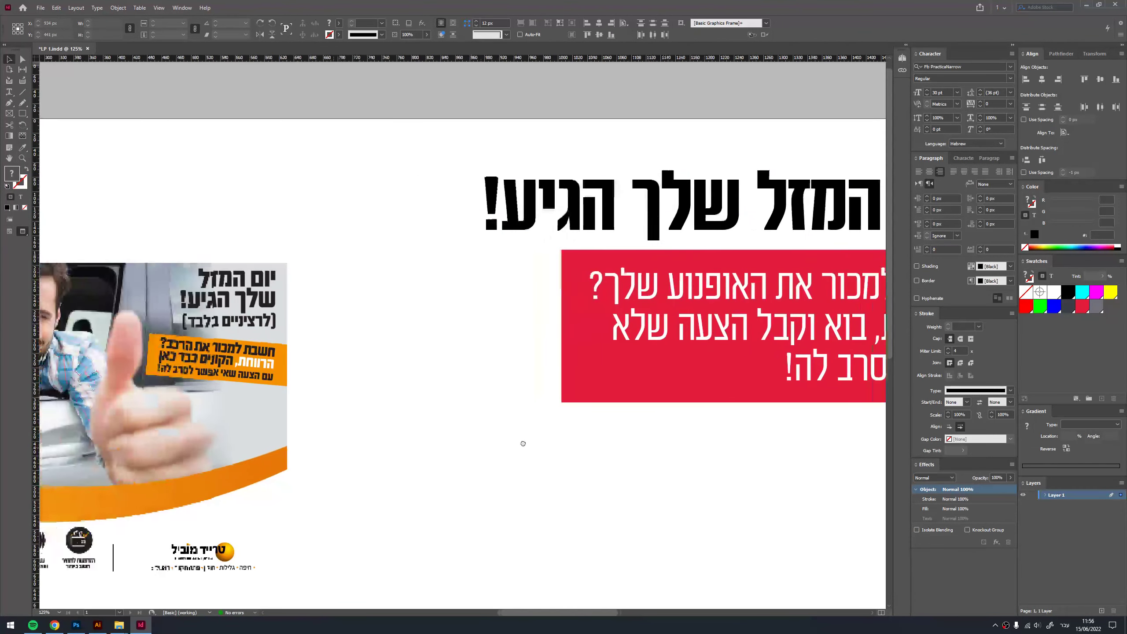
{"action": "left_click", "coordinate": [347, 460]}
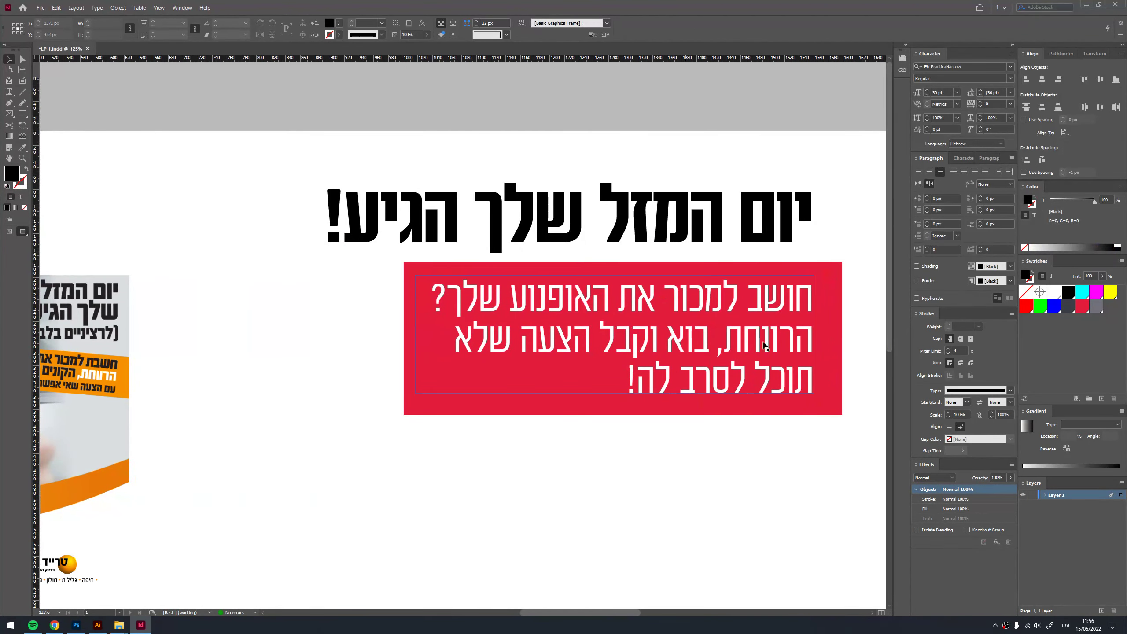
{"action": "key", "text": "t"}
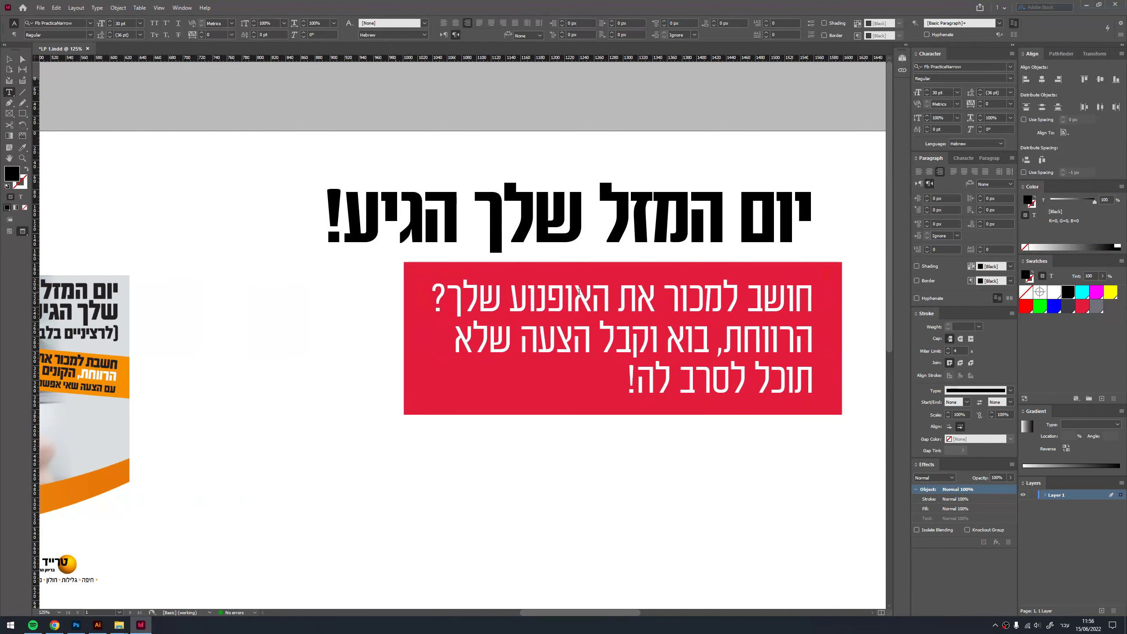
{"action": "key", "text": "v"}
{"action": "scroll", "coordinate": [675, 488], "scroll_direction": "down", "scroll_amount": 1}
{"action": "scroll", "coordinate": [671, 485], "scroll_direction": "right", "scroll_amount": 1}
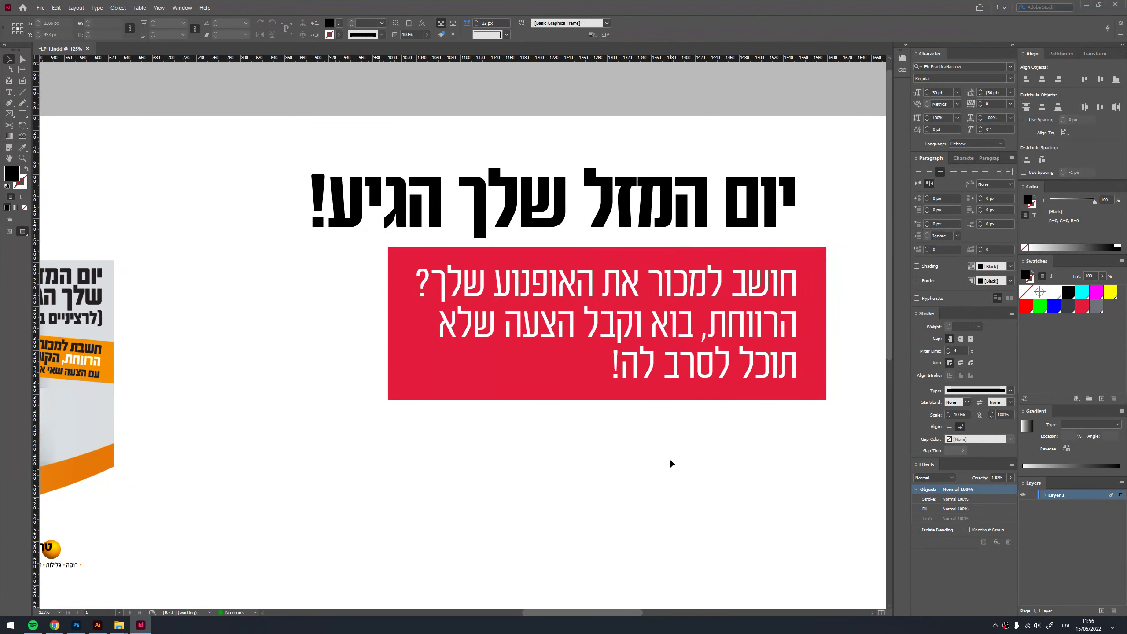
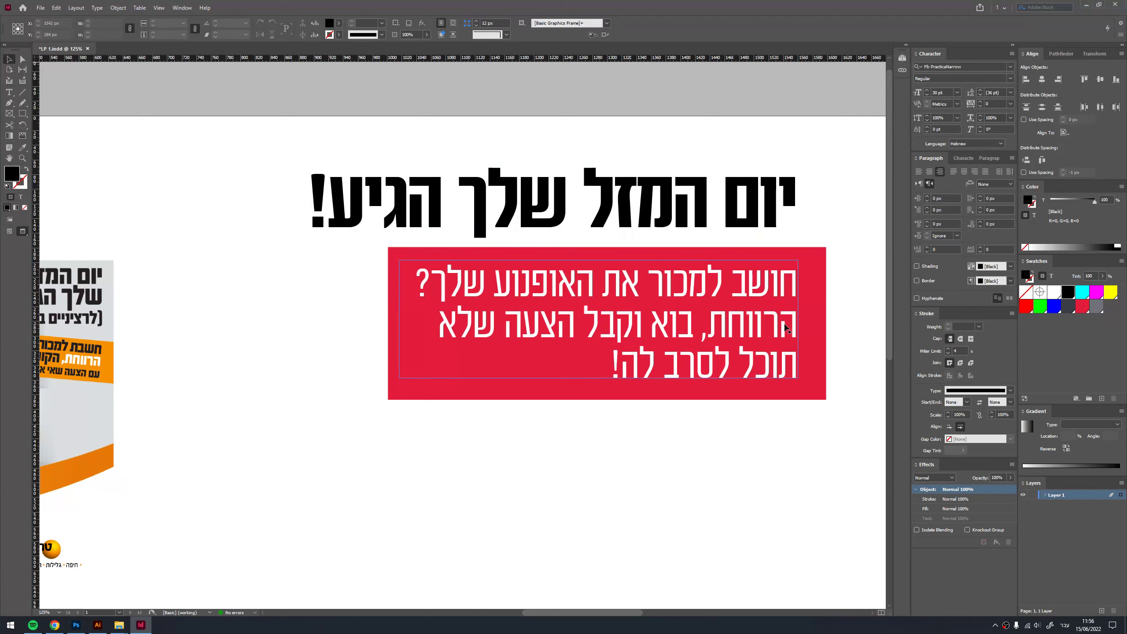
- Make the second and third lines of the red-box text Bold
{"action": "double_click", "coordinate": [585, 360]}
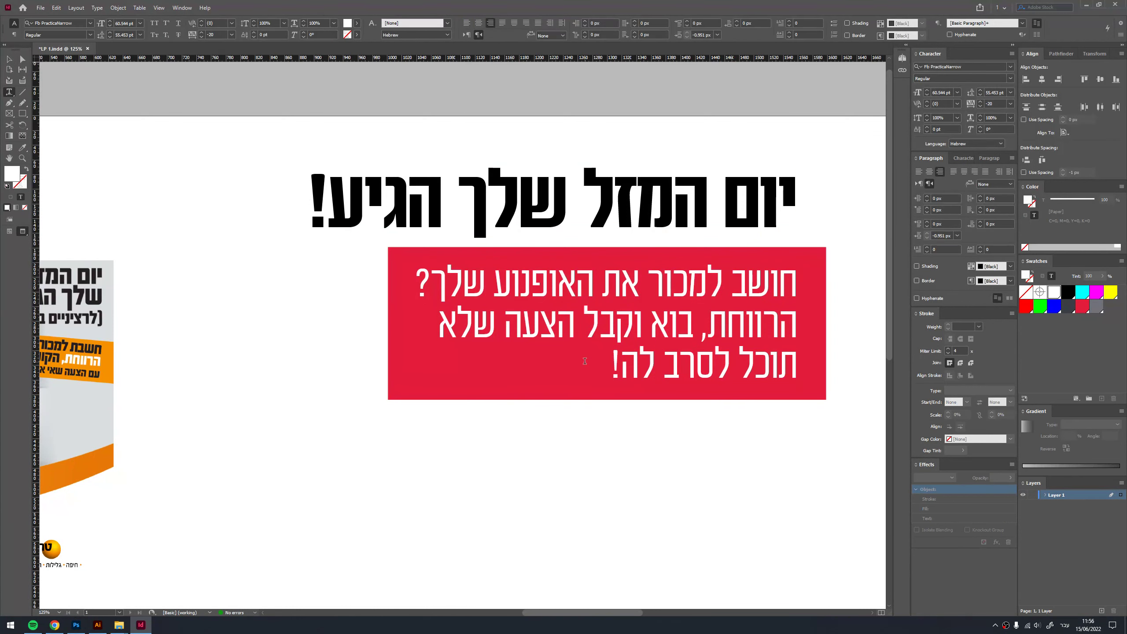
{"action": "left_click_drag", "start_coordinate": [585, 365], "coordinate": [795, 316]}
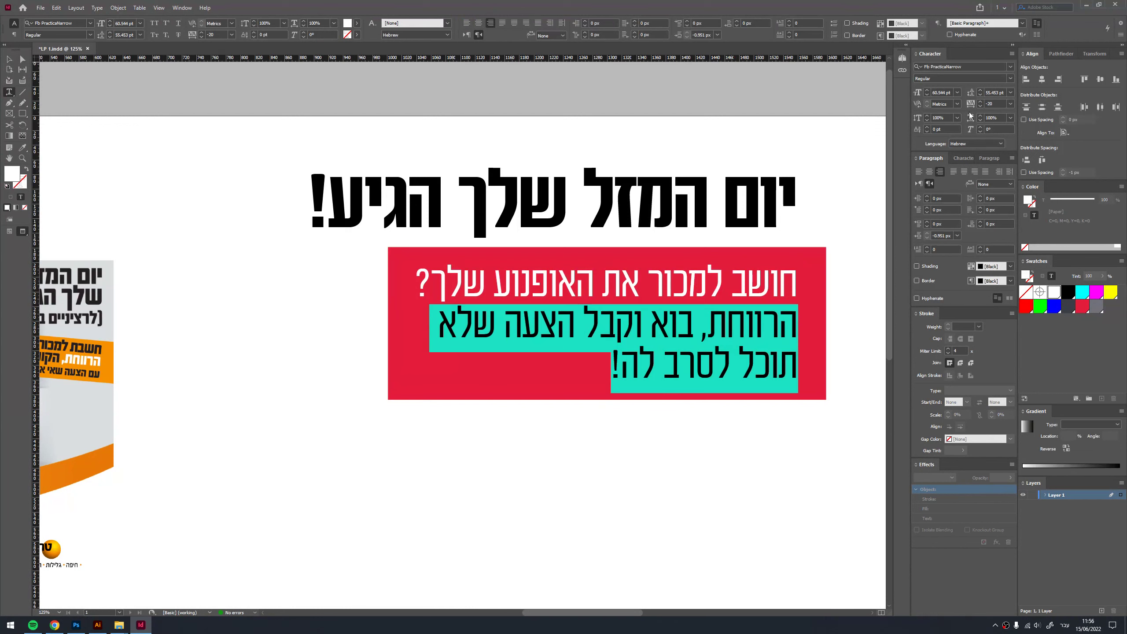
{"action": "left_click", "coordinate": [1010, 78]}
{"action": "left_click", "coordinate": [958, 103]}
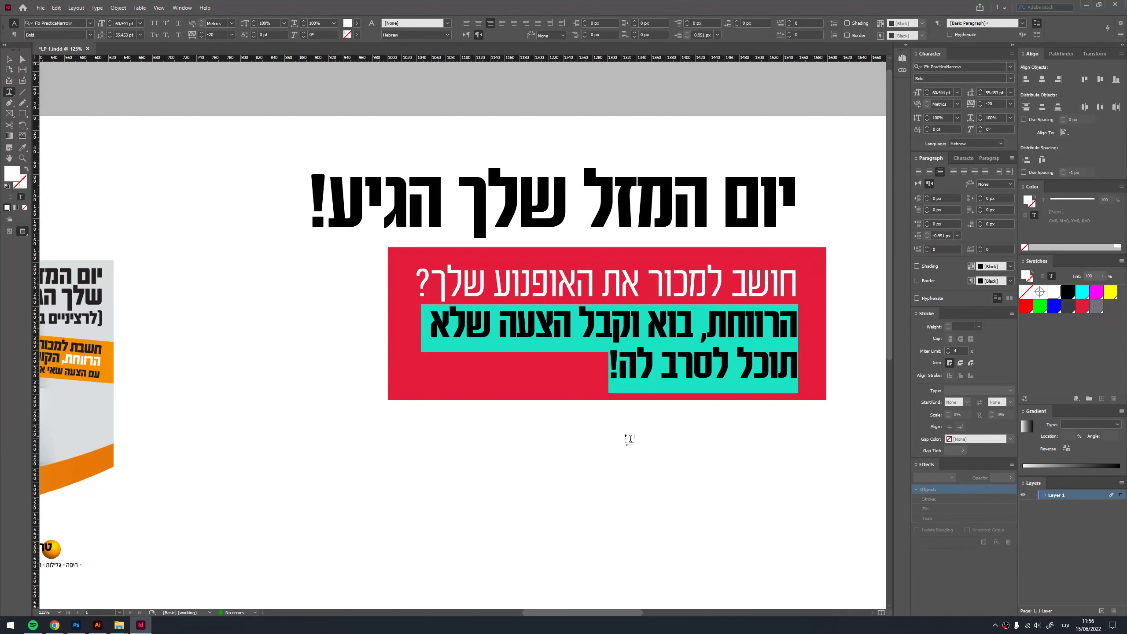
{"action": "key", "text": "Escape"}
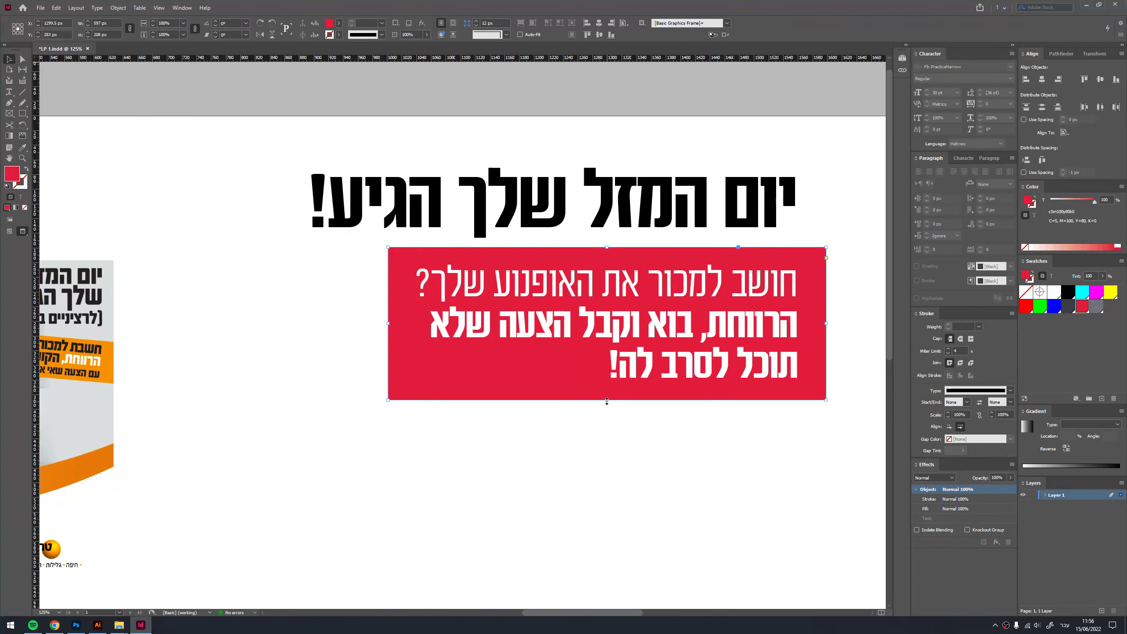
- Extend the red box downward, then select the space between וקבל and הצעה in its text
{"action": "left_click_drag", "start_coordinate": [607, 401], "coordinate": [607, 472]}
{"action": "left_click", "coordinate": [652, 362]}
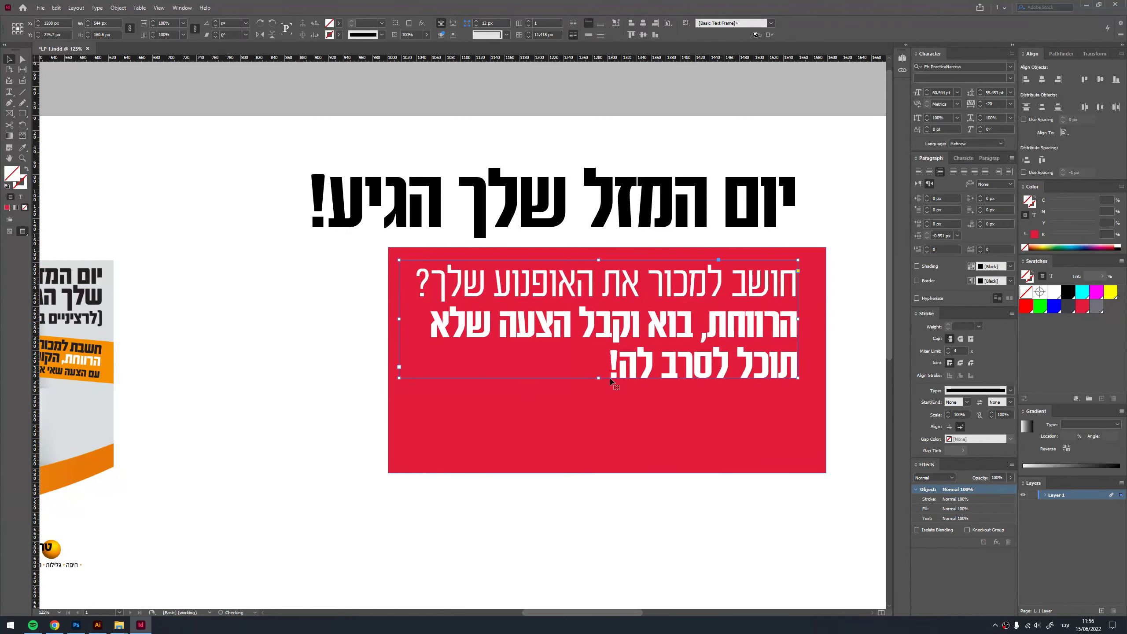
{"action": "double_click", "coordinate": [653, 362]}
{"action": "left_click_drag", "start_coordinate": [796, 318], "coordinate": [605, 375]}
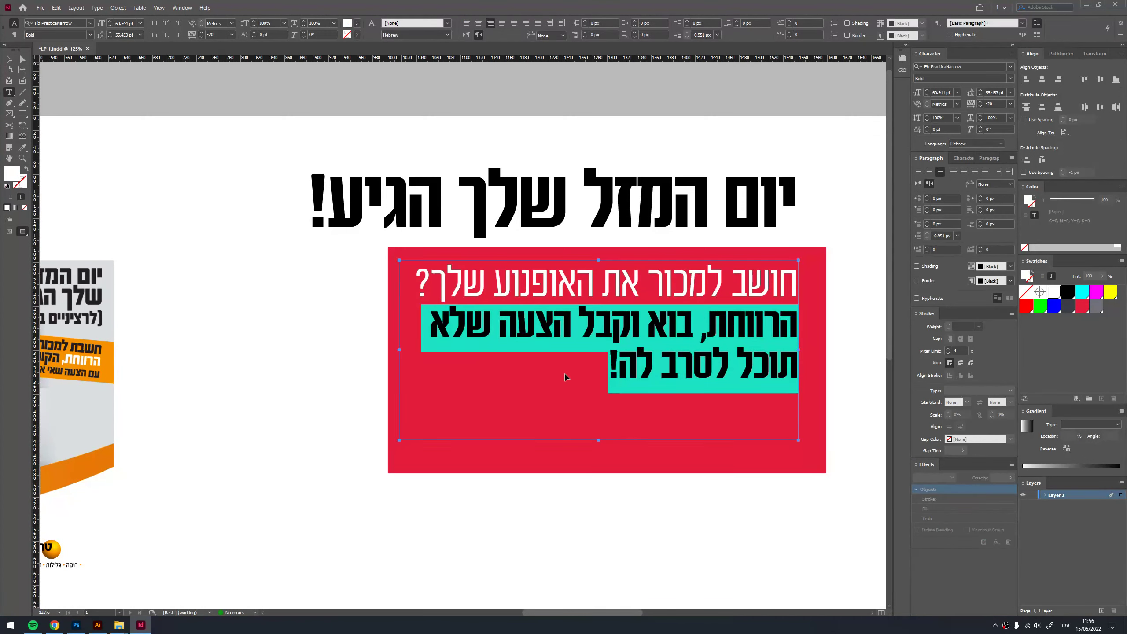
{"action": "left_click", "coordinate": [564, 375]}
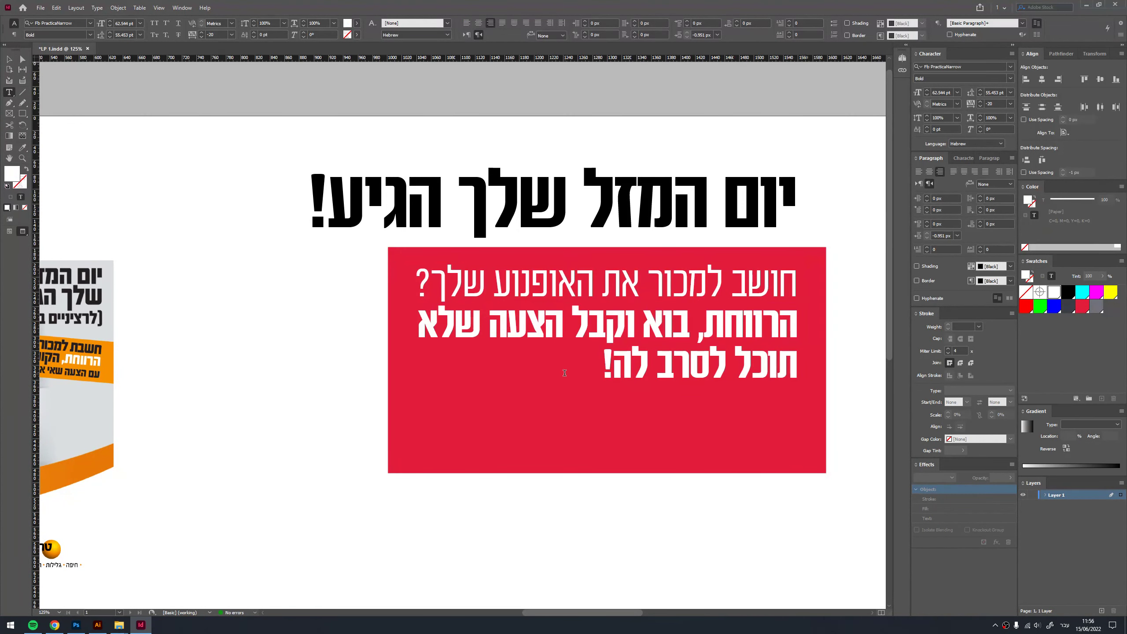
{"action": "left_click_drag", "start_coordinate": [564, 319], "coordinate": [573, 311]}
{"action": "key", "text": "Right"}
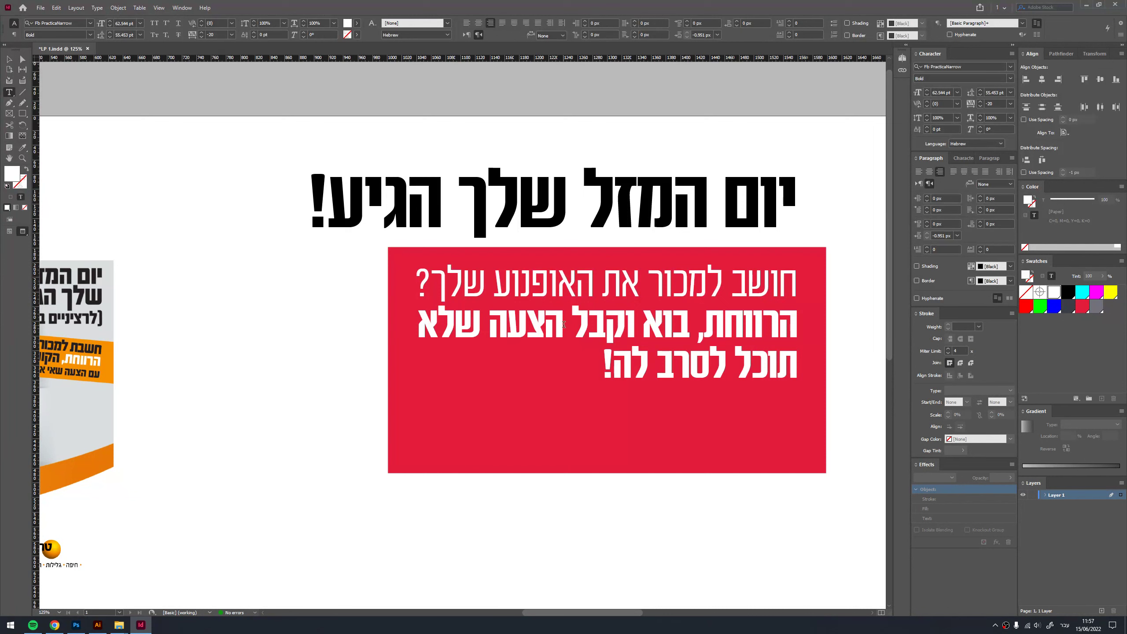
- Move the line break to after הצעה so the third line starts with שלא
{"action": "left_click_drag", "start_coordinate": [563, 324], "coordinate": [575, 324]}
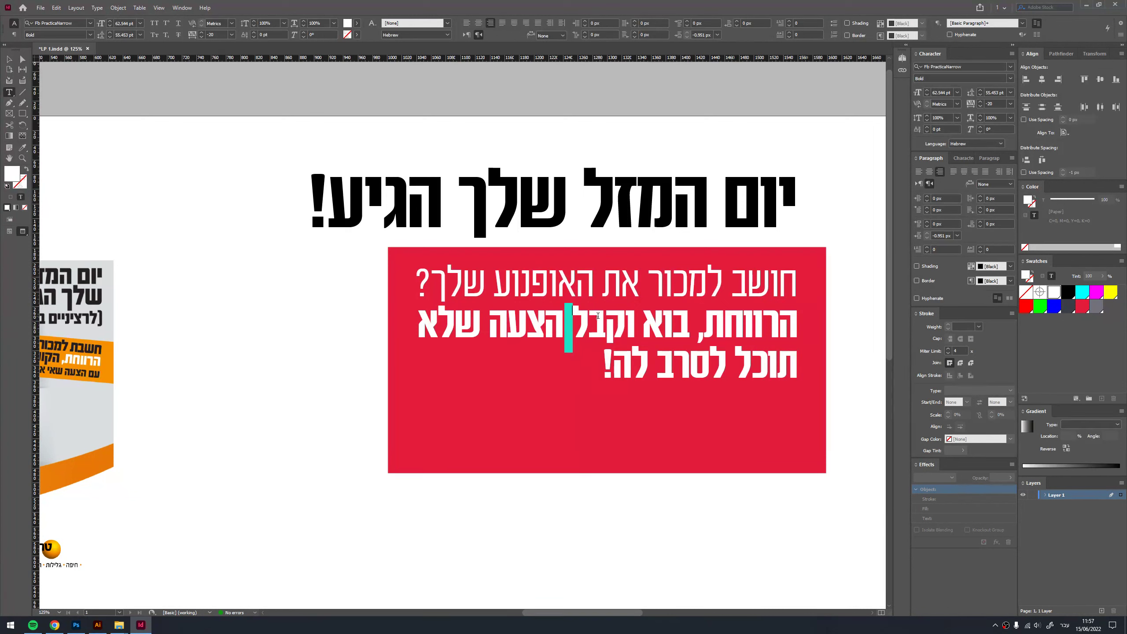
{"action": "key", "text": "Return"}
{"action": "key", "text": "BackSpace"}
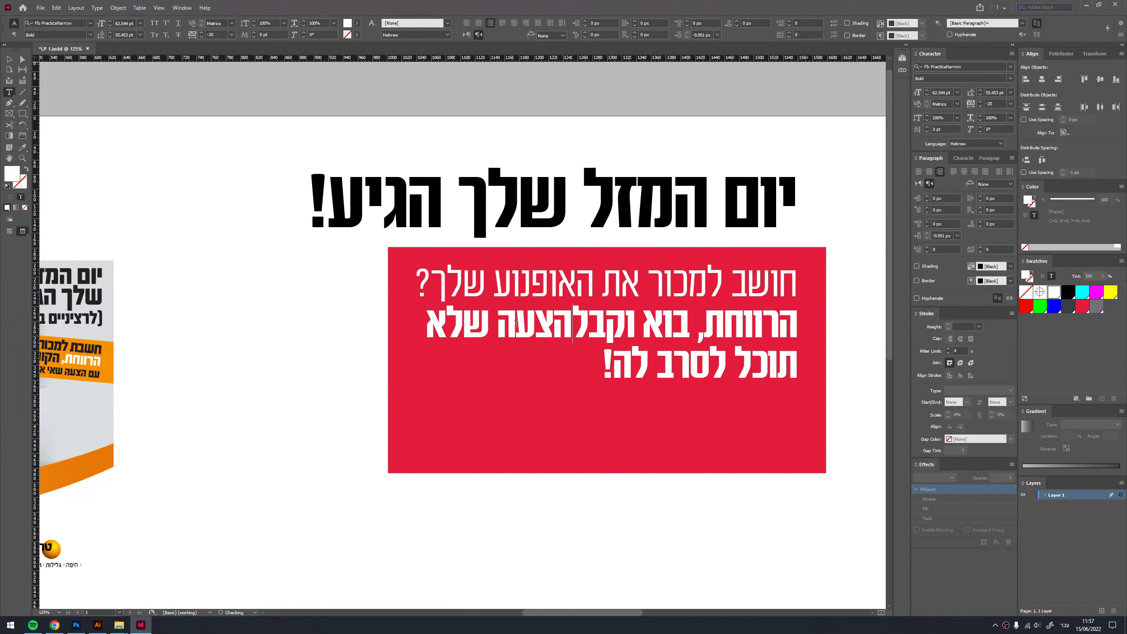
{"action": "left_click", "coordinate": [482, 320]}
{"action": "key", "text": "Return"}
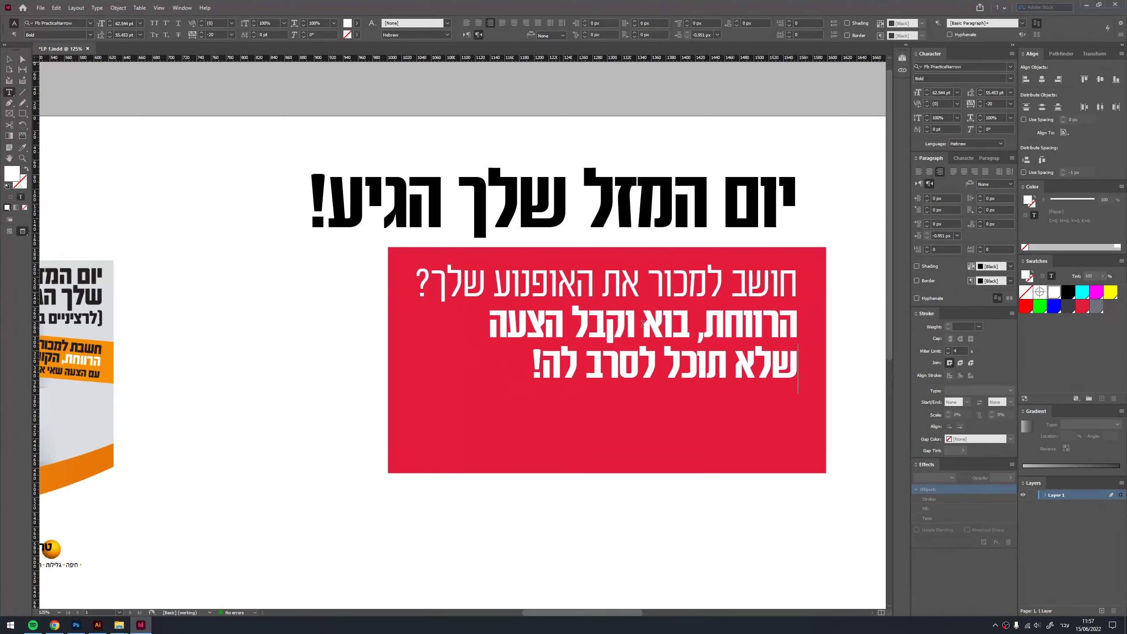
- Shrink the first and second lines and enlarge the third line to 72.544 pt
{"action": "left_click_drag", "start_coordinate": [537, 371], "coordinate": [803, 368]}
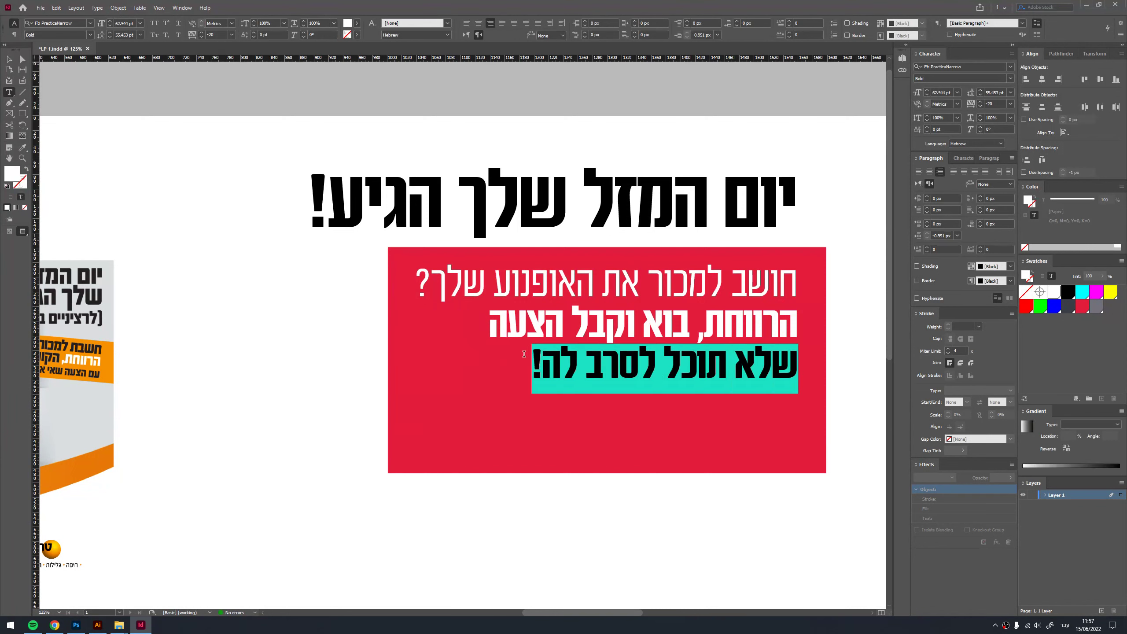
{"action": "key", "text": "ctrl+shift+period"}
{"action": "key", "text": "ctrl+shift+period"}
{"action": "key", "text": "ctrl+shift+period"}
{"action": "key", "text": "ctrl+shift+period"}
{"action": "key", "text": "ctrl+shift+period"}
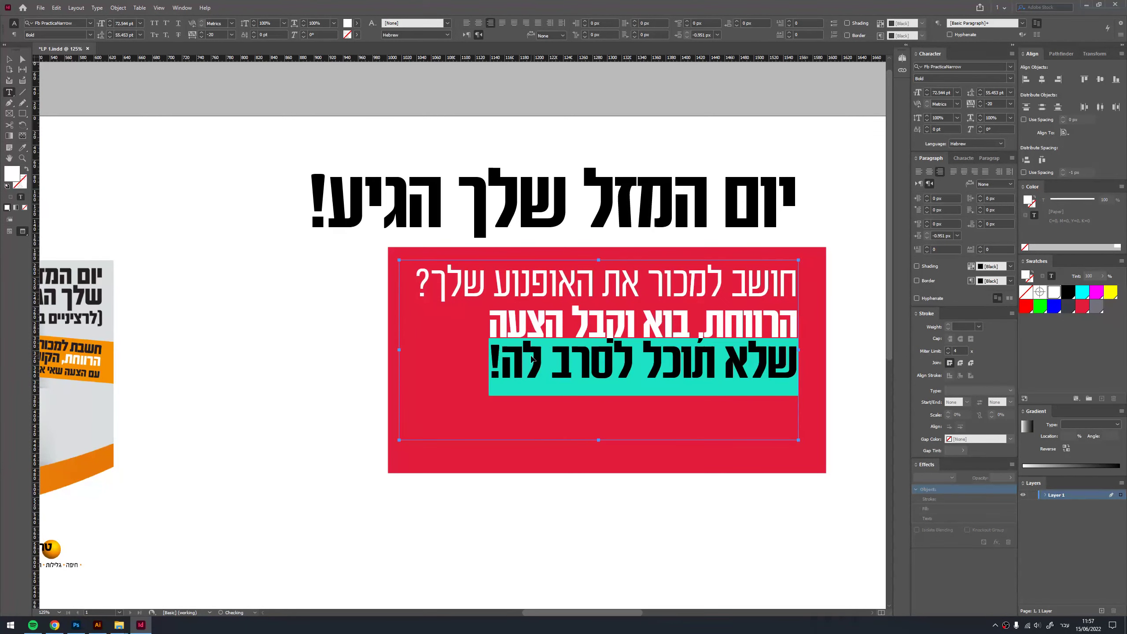
{"action": "triple_click", "coordinate": [587, 284]}
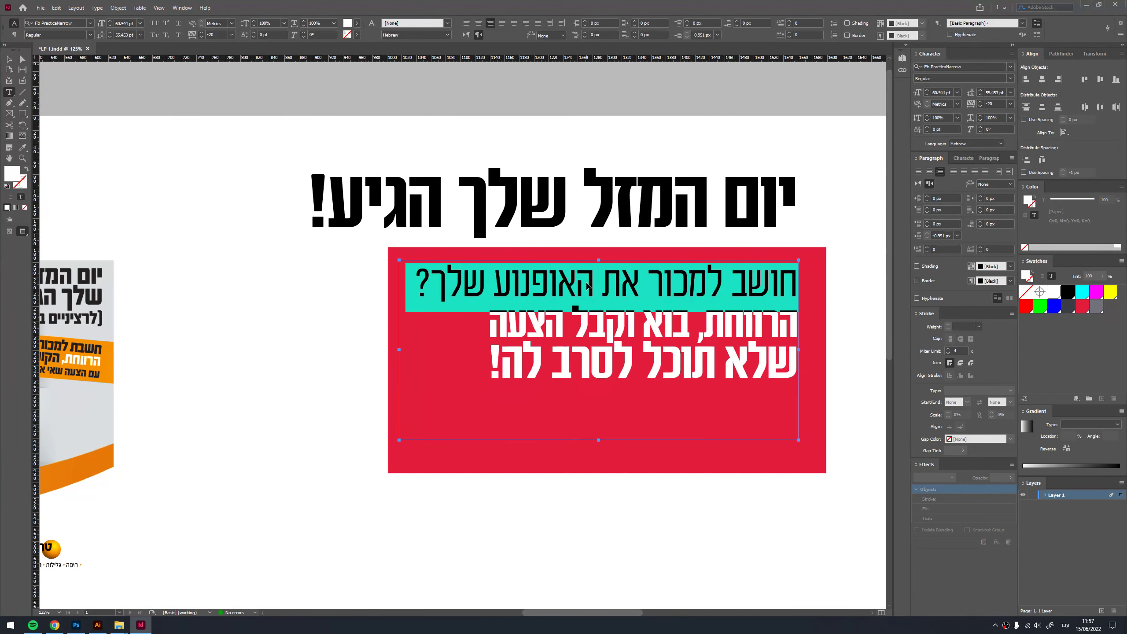
{"action": "key", "text": "ctrl+shift+comma"}
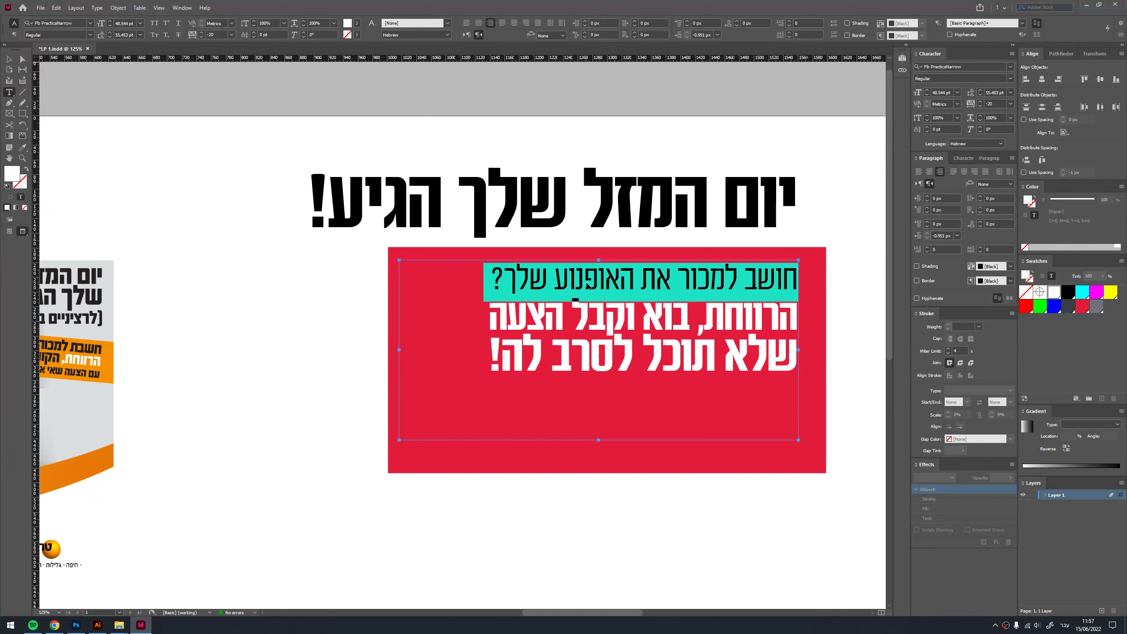
{"action": "key", "text": "ctrl+shift+Down"}
{"action": "key", "text": "ctrl+shift+comma"}
{"action": "key", "text": "ctrl+shift+comma"}
{"action": "key", "text": "ctrl+shift+comma"}
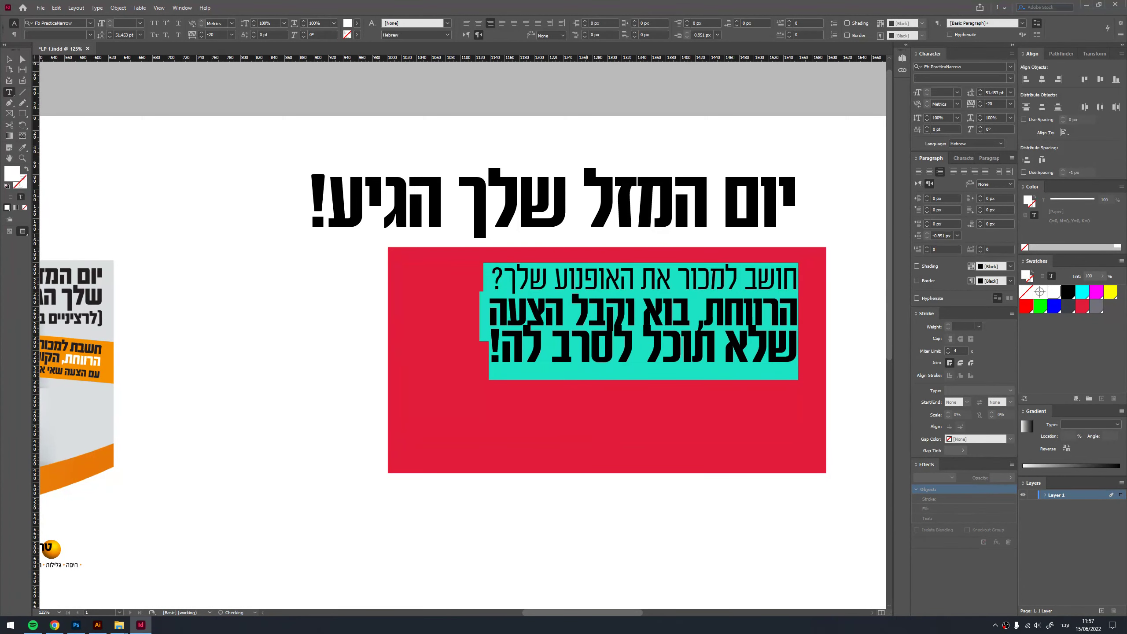
{"action": "scroll", "coordinate": [461, 356], "scroll_direction": "right", "scroll_amount": 5}
{"action": "triple_click", "coordinate": [478, 340]}
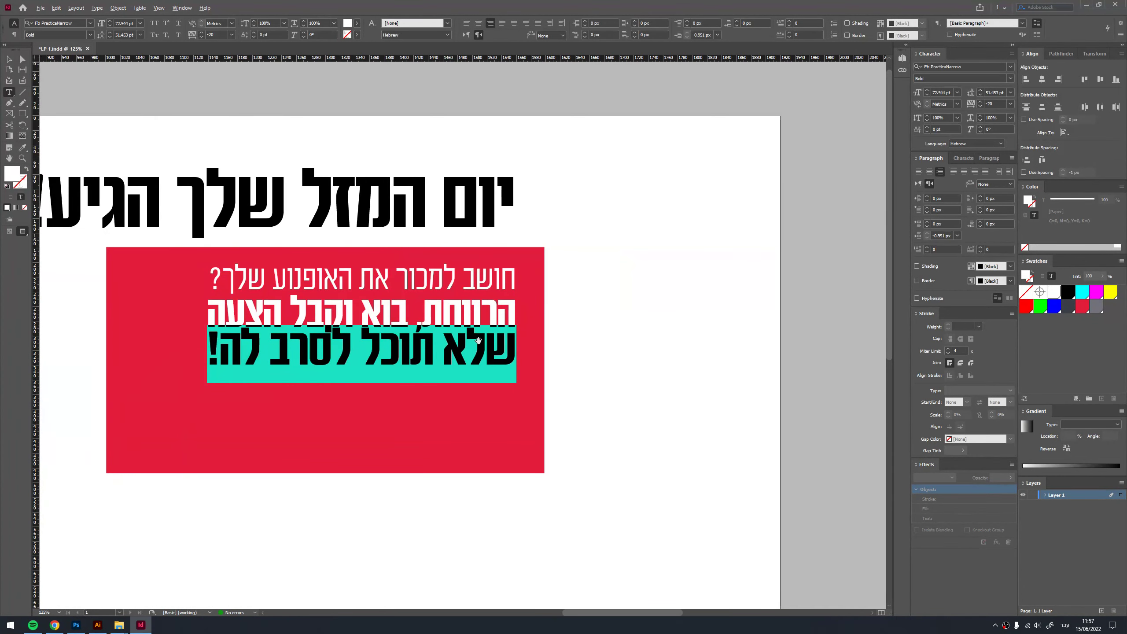
{"action": "key", "text": "ctrl+shift+period"}
{"action": "key", "text": "ctrl+shift+period"}
{"action": "key", "text": "ctrl+shift+period"}
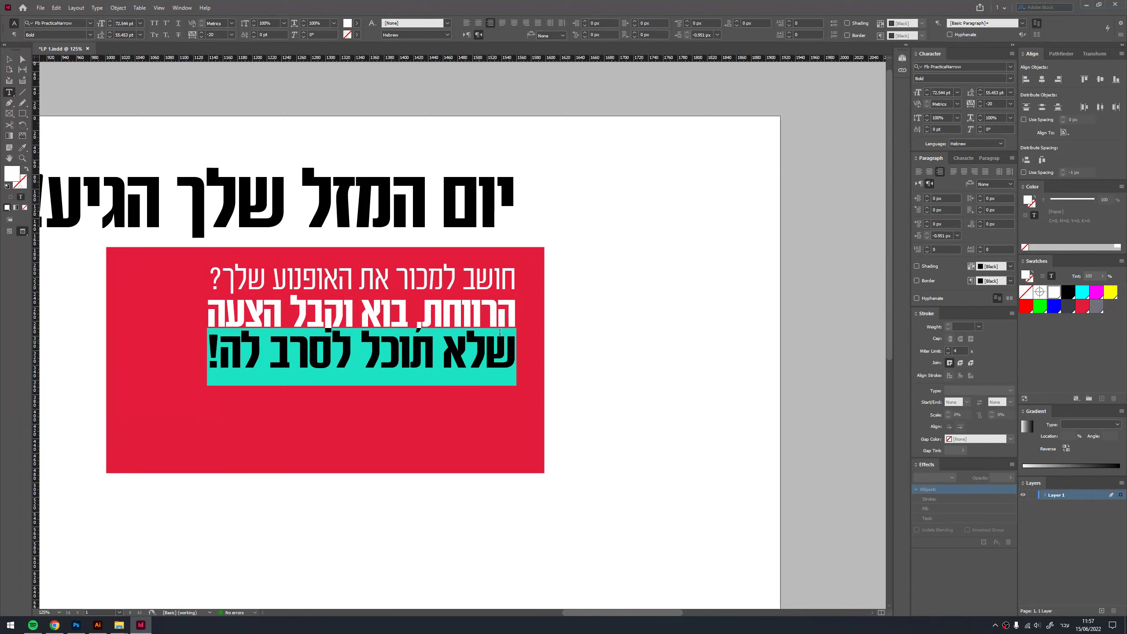
- Increase the leading above the third line of the red-box text
{"action": "key", "text": "Escape"}
{"action": "key", "text": "ctrl+equal"}
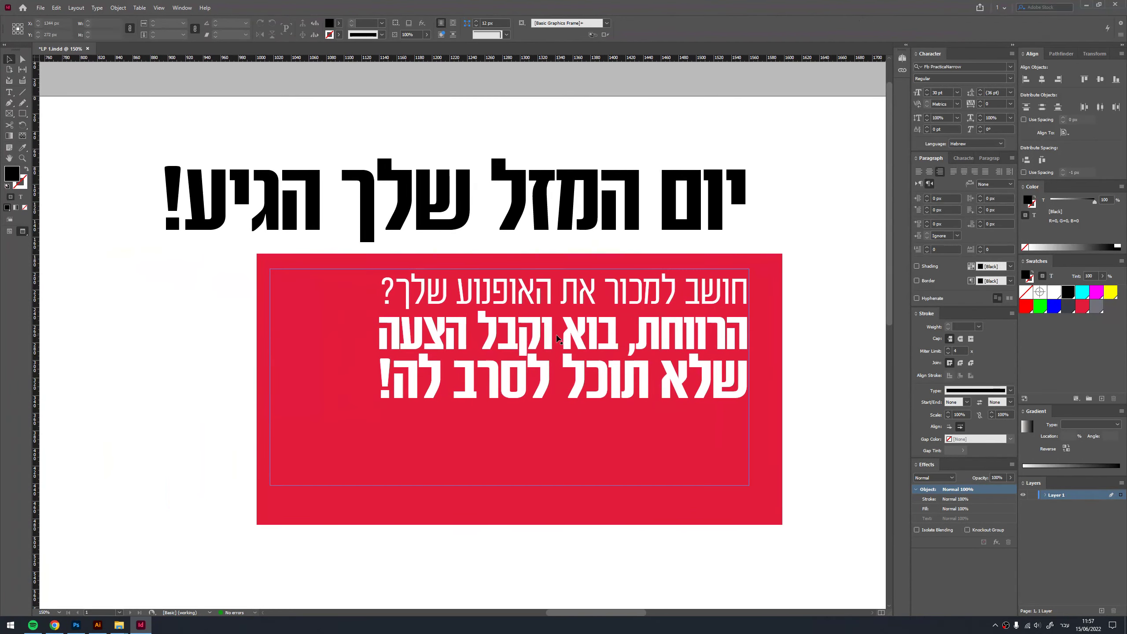
{"action": "key", "text": "ctrl+equal"}
{"action": "double_click", "coordinate": [550, 339]}
{"action": "triple_click", "coordinate": [550, 339]}
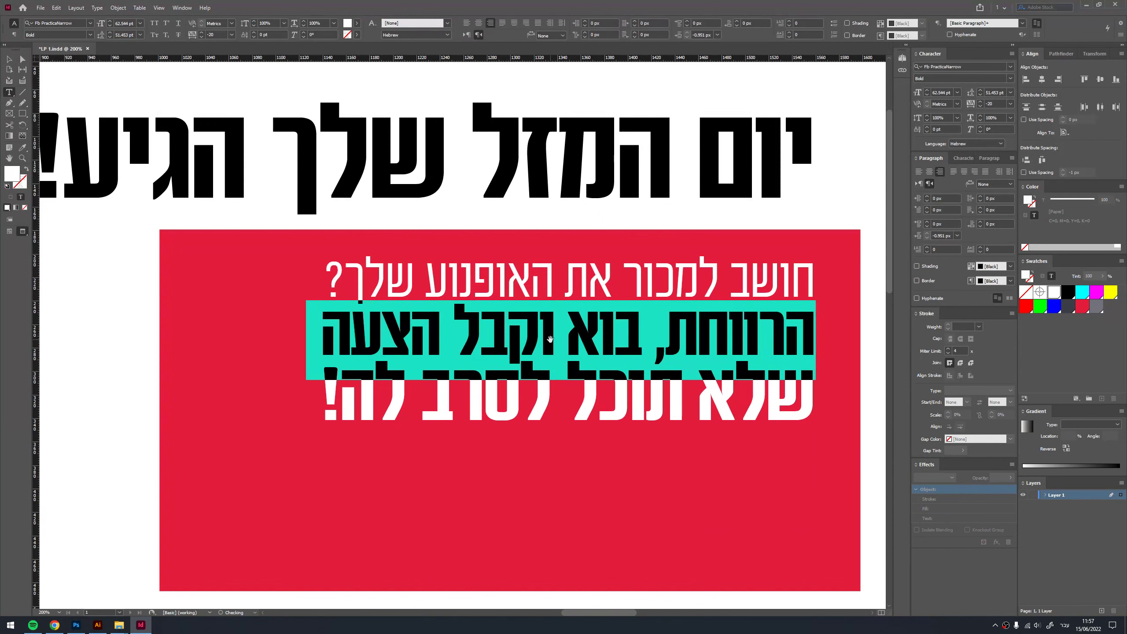
{"action": "left_click", "coordinate": [144, 352]}
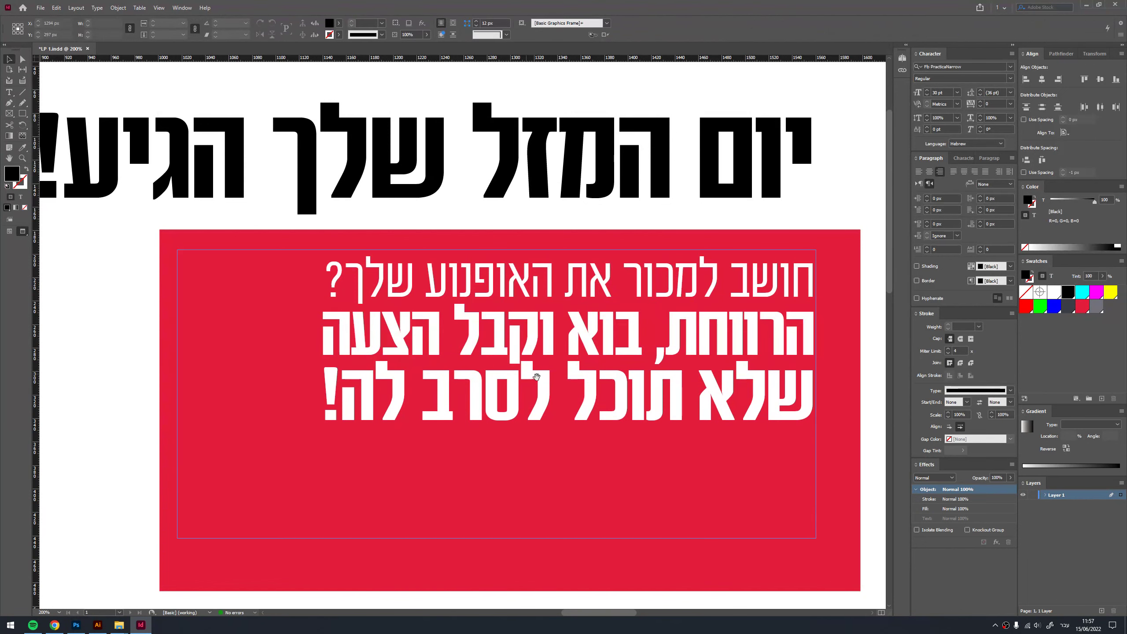
{"action": "left_click_drag", "start_coordinate": [574, 390], "coordinate": [536, 363]}
{"action": "triple_click", "coordinate": [536, 363]}
{"action": "key", "text": "alt+Down"}
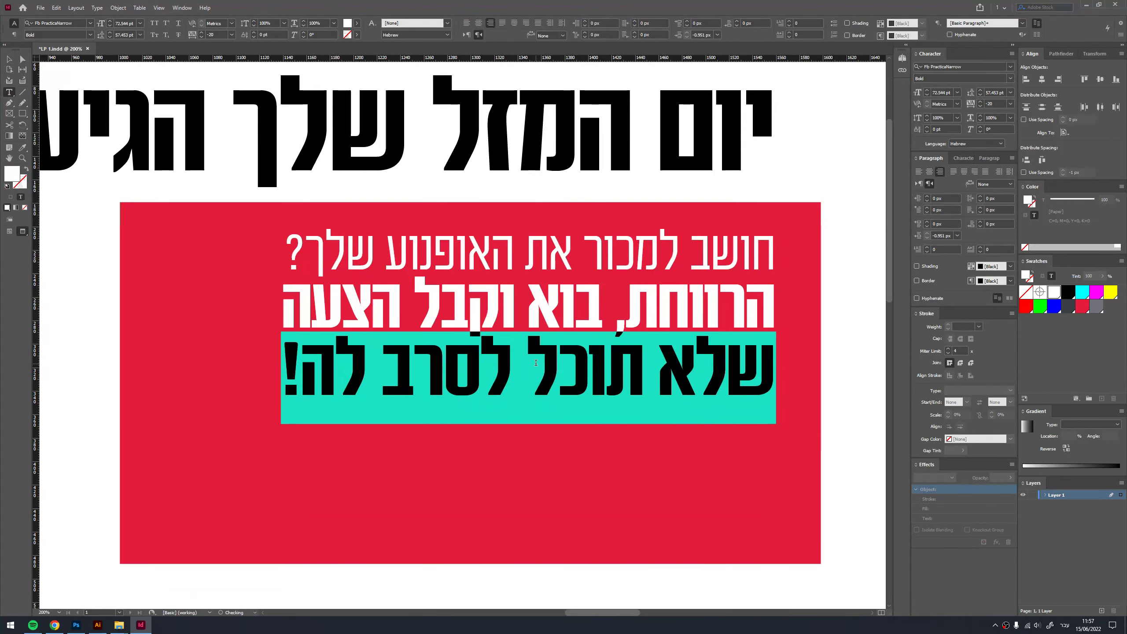
{"action": "key", "text": "Escape"}
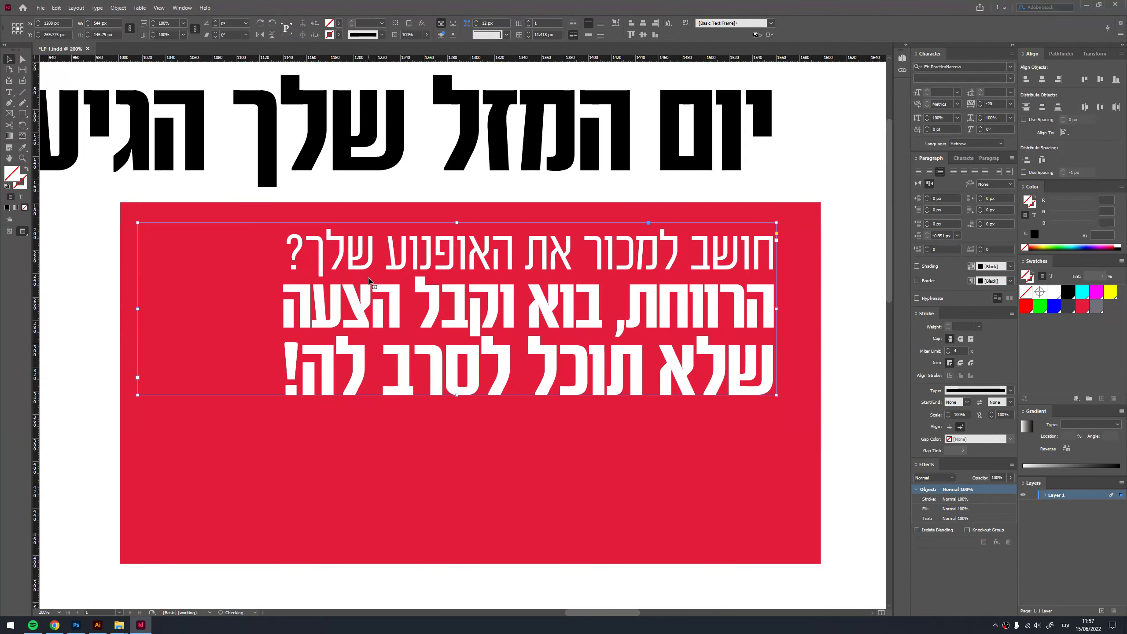
- Narrow the text frame from the left and scale the text block up toward the lower left
{"action": "left_click_drag", "start_coordinate": [138, 309], "coordinate": [274, 313]}
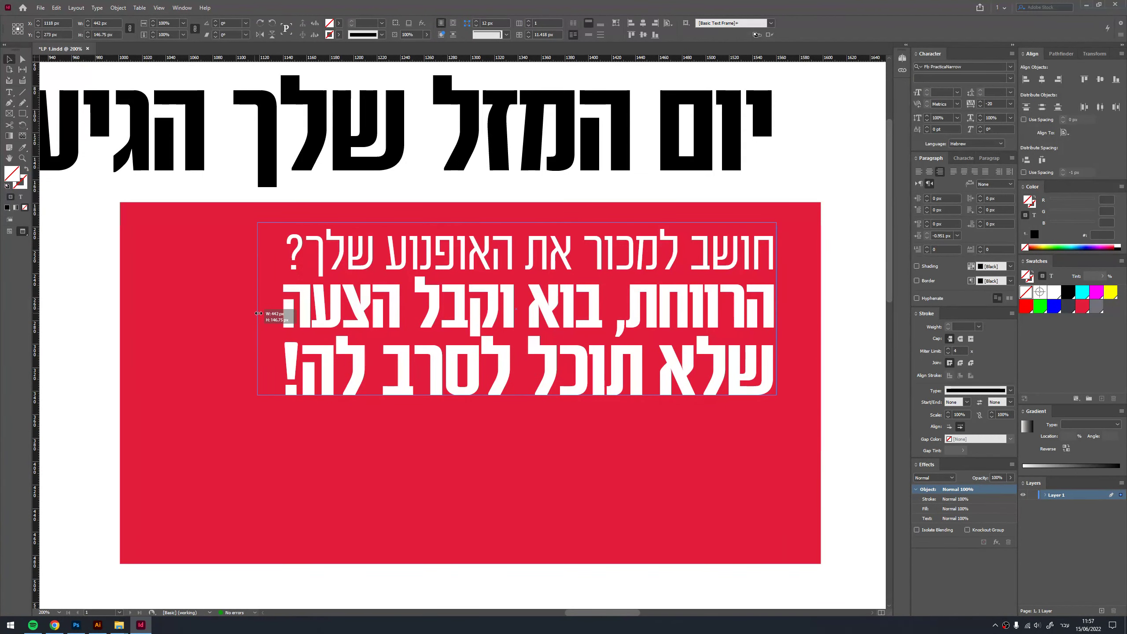
{"action": "key", "text": "ctrl+r"}
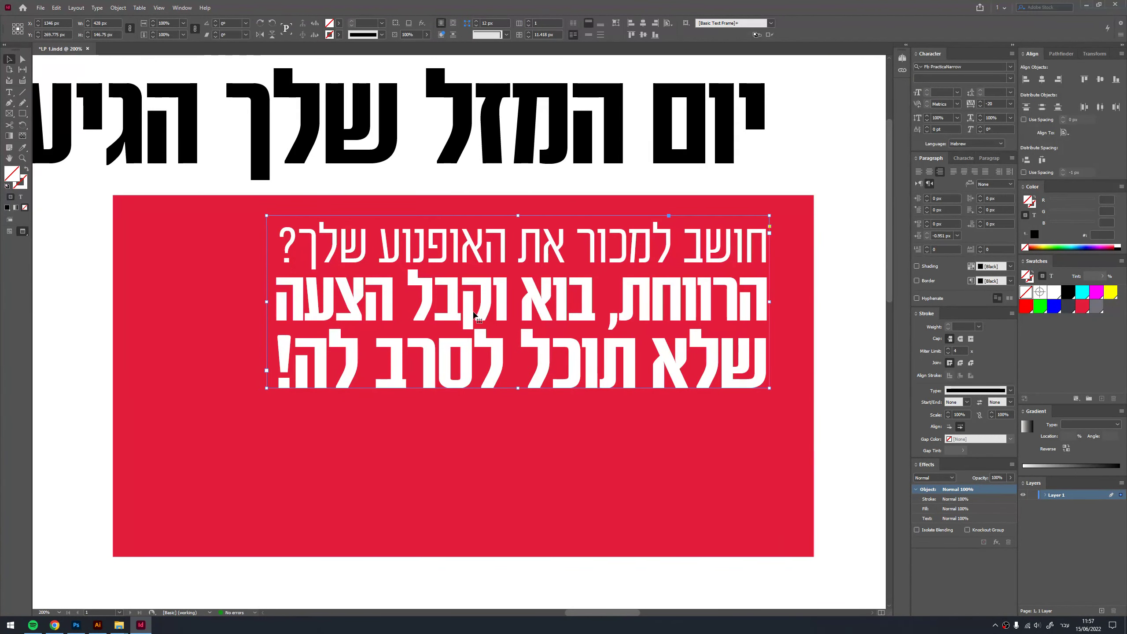
{"action": "scroll", "coordinate": [477, 317], "scroll_direction": "up", "scroll_amount": 1}
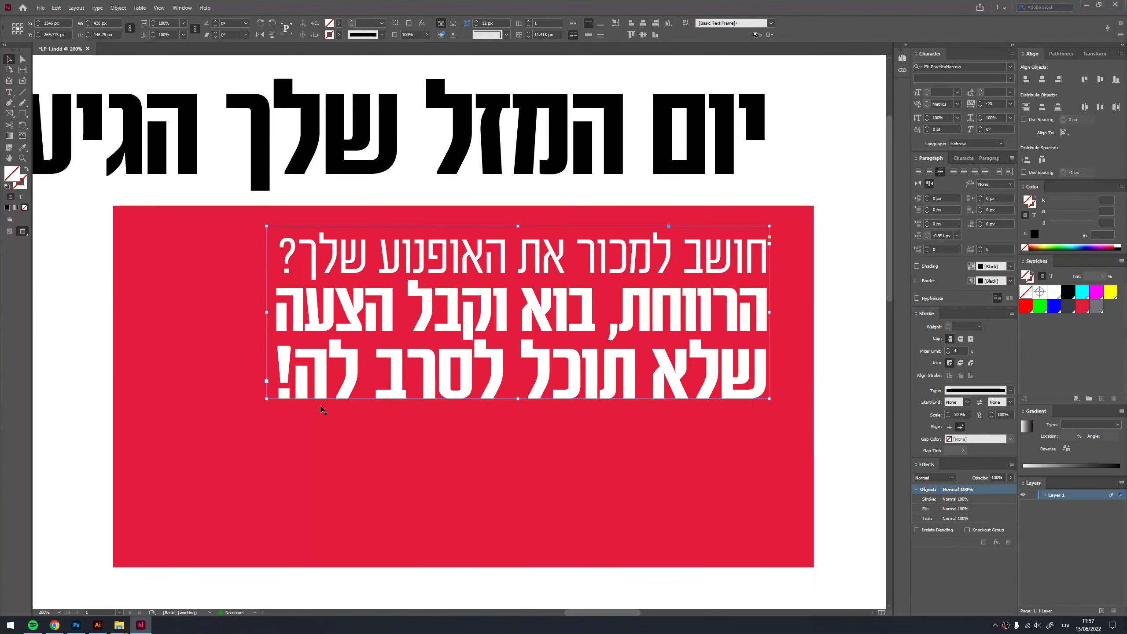
{"action": "key", "text": "e"}
{"action": "left_click_drag", "start_coordinate": [267, 396], "coordinate": [134, 444]}
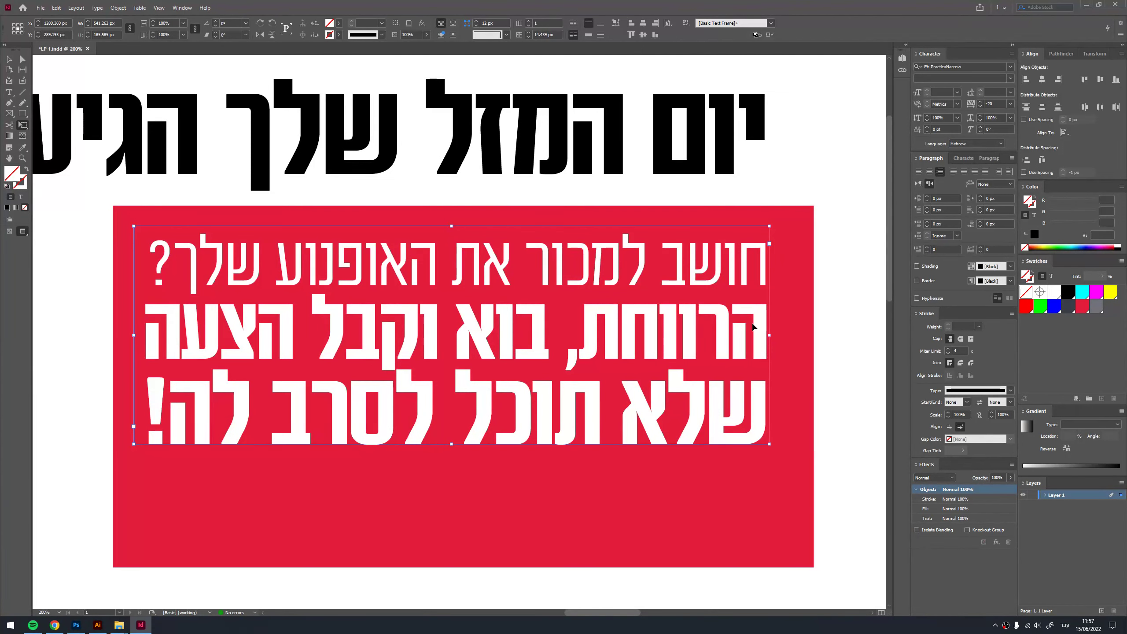
- Centre the text frame horizontally and vertically on the red rectangle
{"action": "key", "text": "v"}
{"action": "left_click", "coordinate": [800, 246], "text": "shift"}
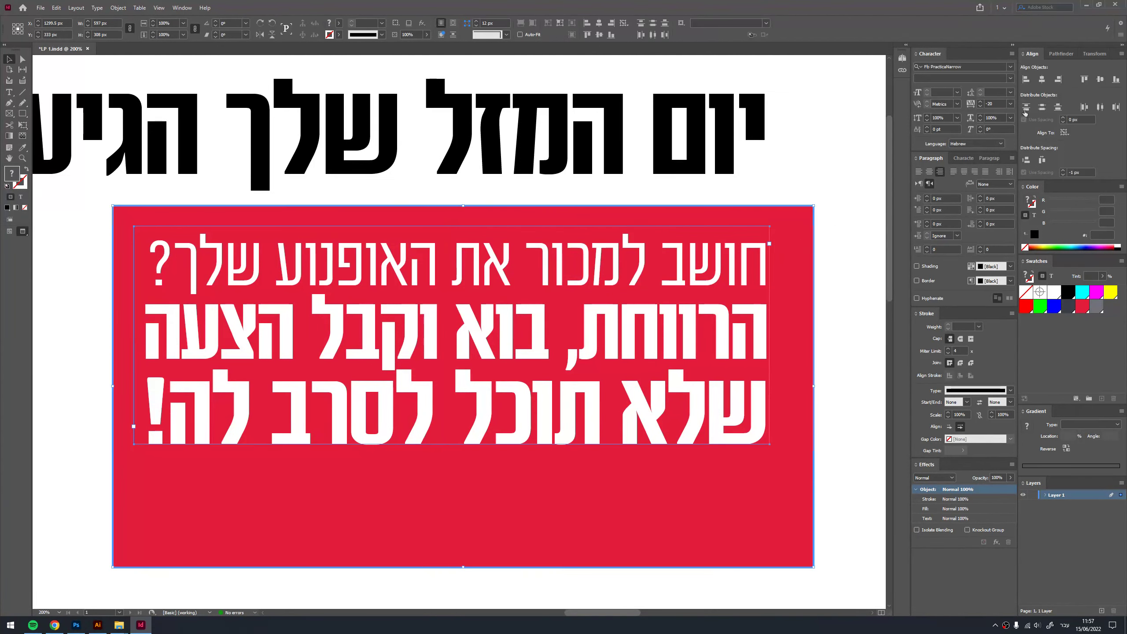
{"action": "left_click", "coordinate": [1099, 80]}
{"action": "left_click", "coordinate": [1042, 78]}
- Shrink the red rectangle from the top, bottom and both sides
{"action": "left_click", "coordinate": [497, 231]}
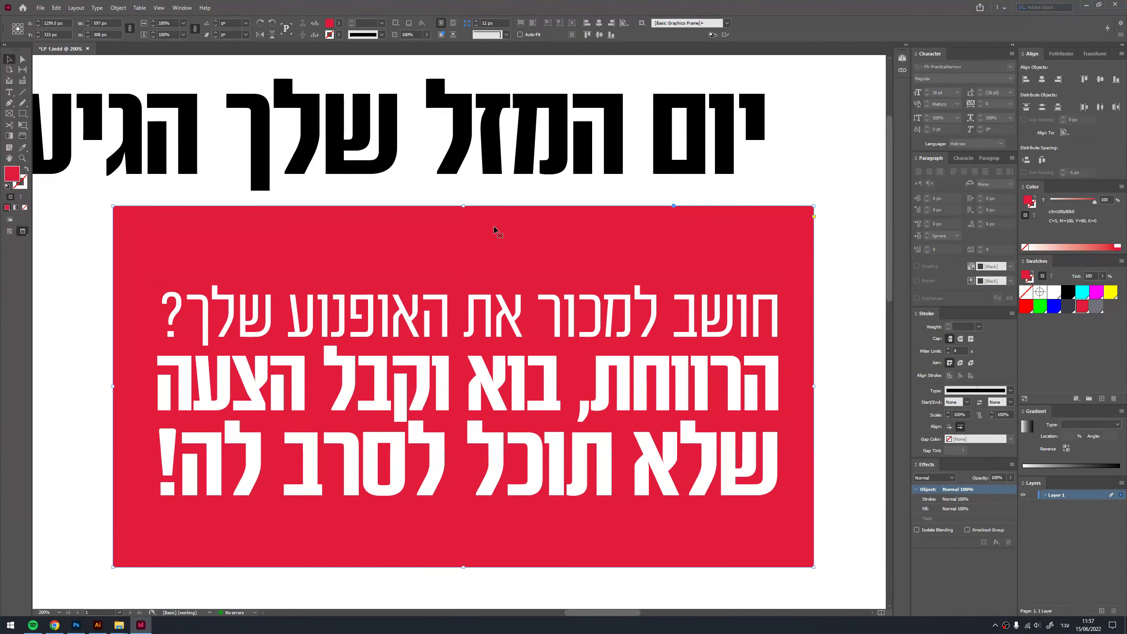
{"action": "left_click_drag", "start_coordinate": [461, 206], "coordinate": [464, 269]}
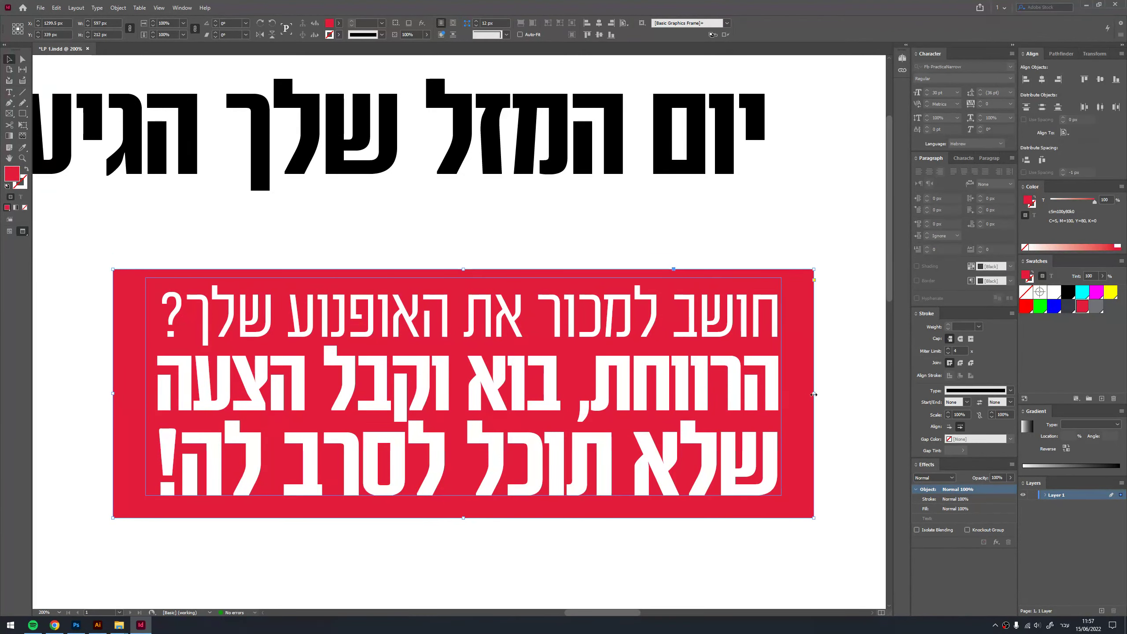
{"action": "left_click_drag", "start_coordinate": [812, 394], "coordinate": [803, 395]}
{"action": "left_click", "coordinate": [818, 353]}
- Scale the text frame down slightly with Free Transform
{"action": "key", "text": "ctrl+minus"}
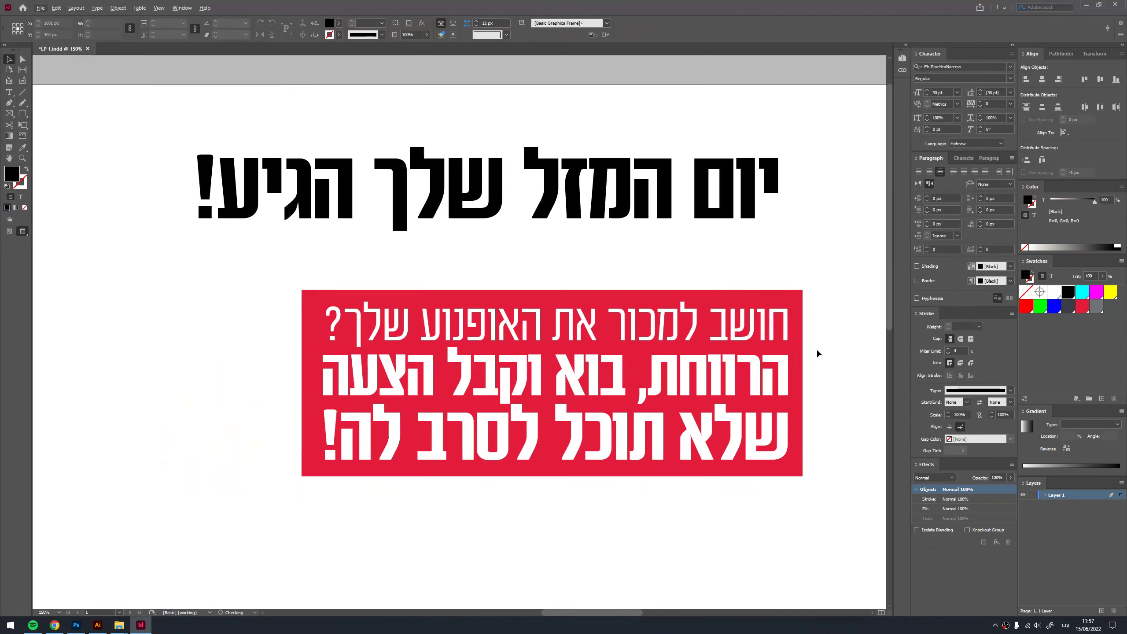
{"action": "left_click", "coordinate": [755, 332]}
{"action": "key", "text": "e"}
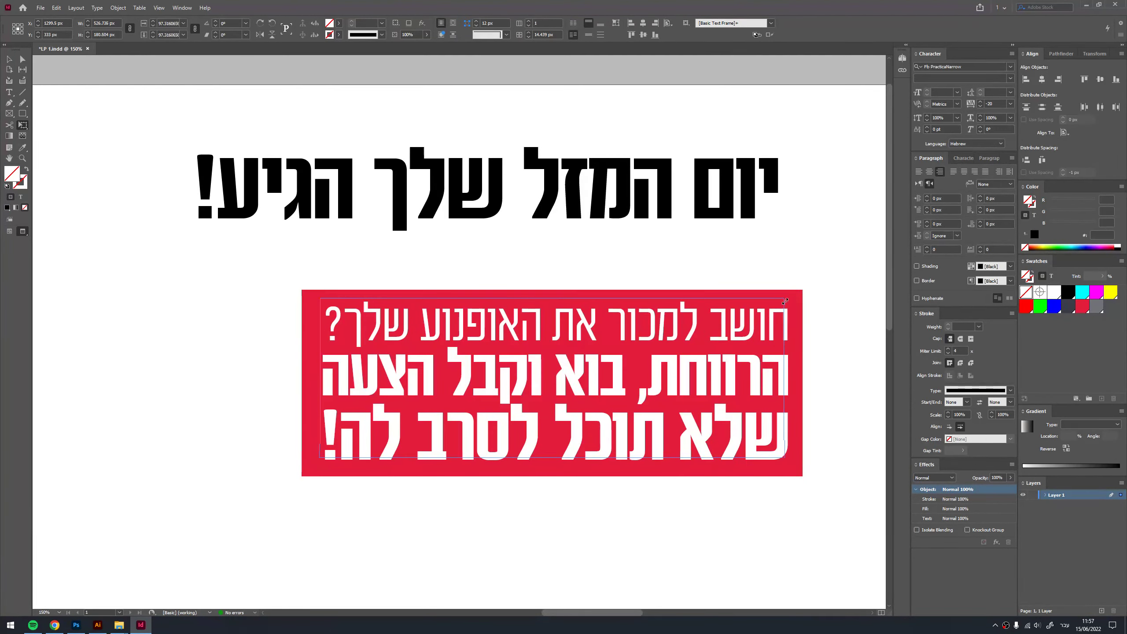
{"action": "left_click_drag", "start_coordinate": [792, 293], "coordinate": [780, 300]}
{"action": "key", "text": "w"}
- Move the red box group up to sit just below the headline
{"action": "key", "text": "v"}
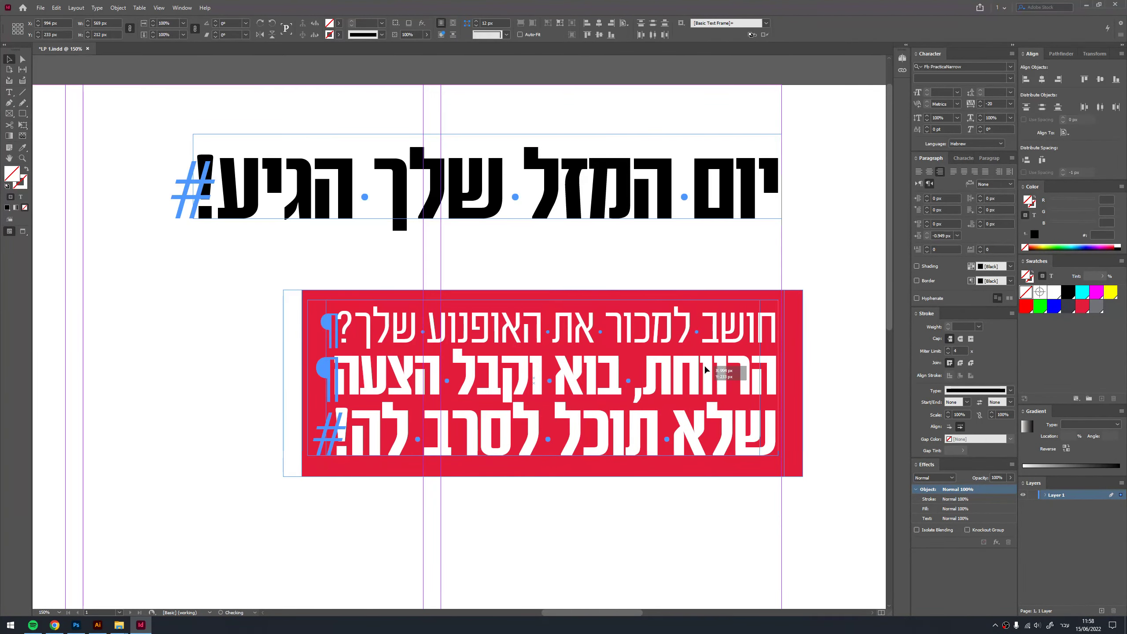
{"action": "left_click_drag", "start_coordinate": [722, 371], "coordinate": [689, 347]}
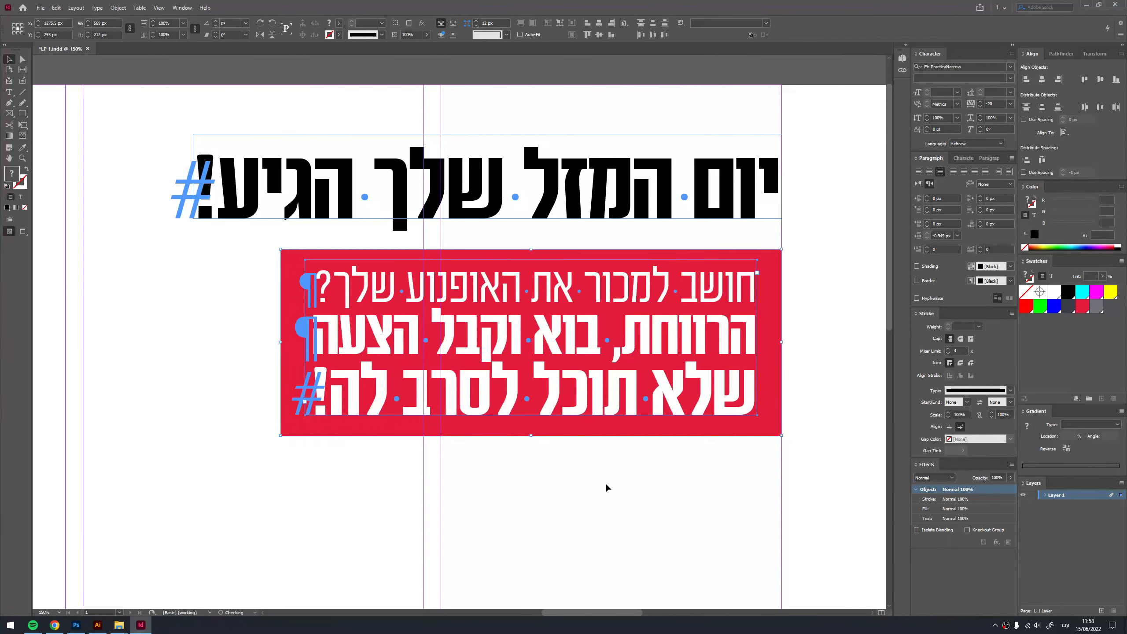
{"action": "key", "text": "w"}
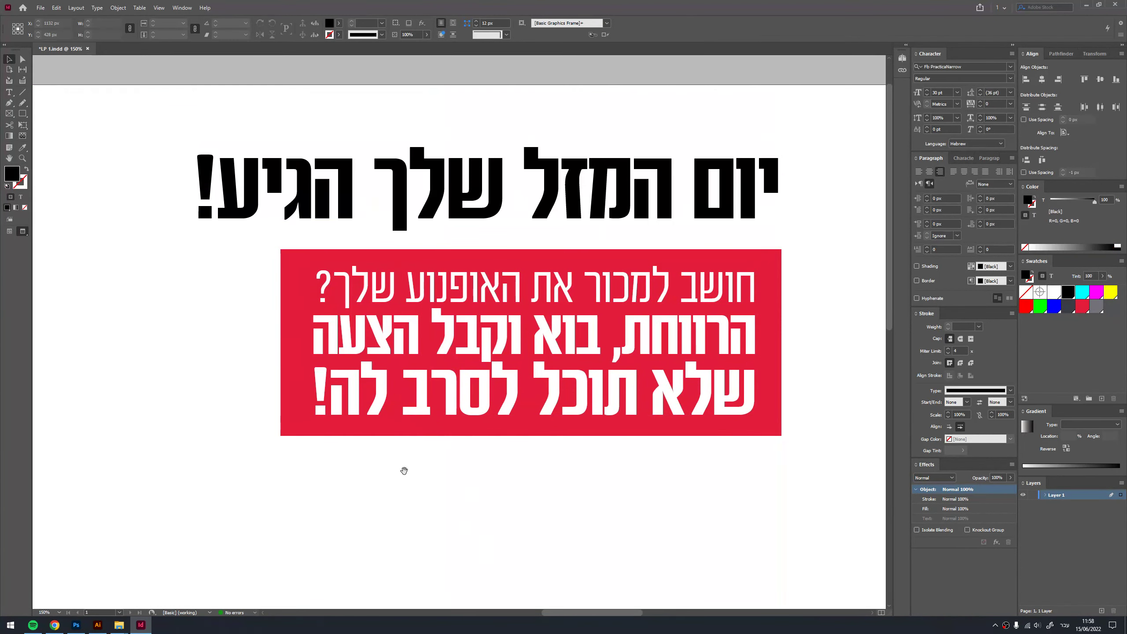
{"action": "left_click_drag", "start_coordinate": [403, 465], "coordinate": [547, 428]}
{"action": "key", "text": "w"}
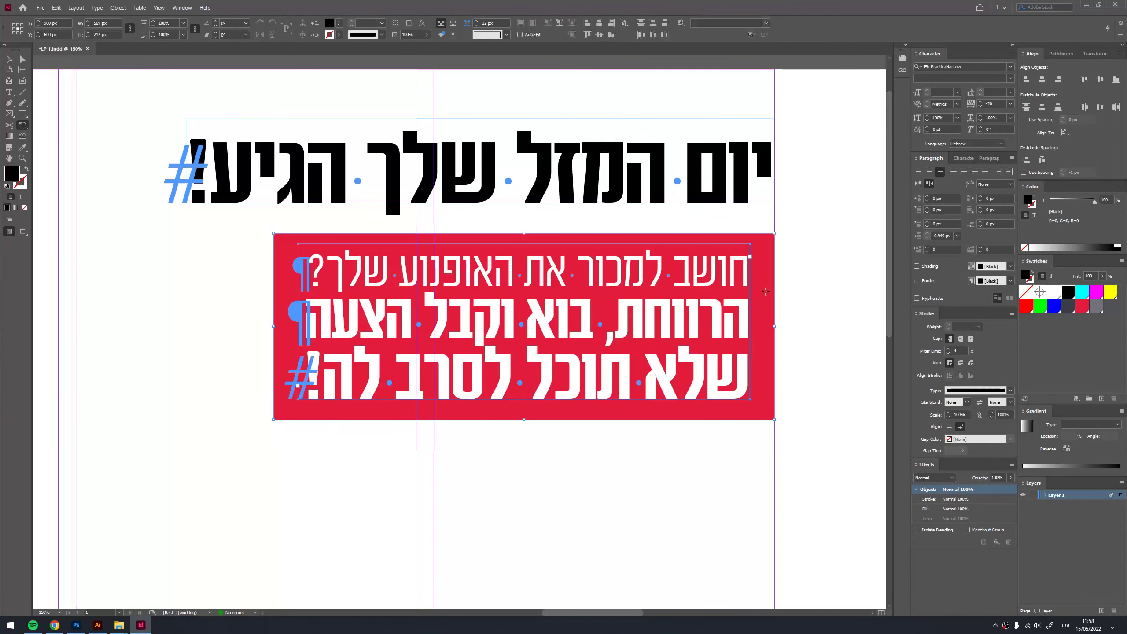
{"action": "left_click", "coordinate": [513, 255]}
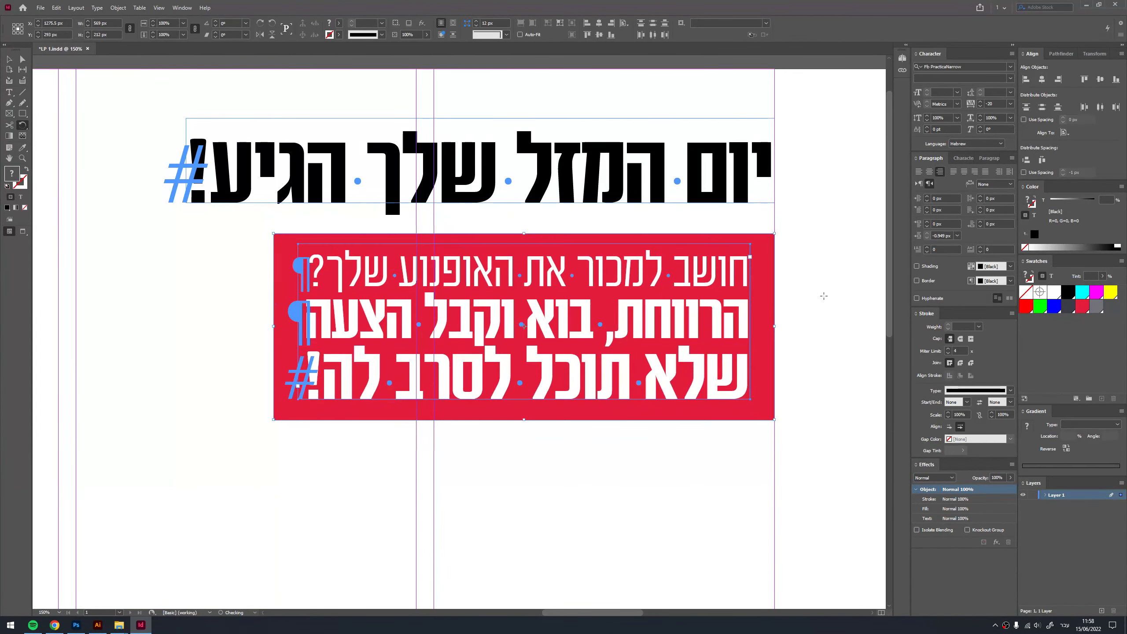
- Rotate the red tag by 5 degrees
{"action": "left_click", "coordinate": [225, 21]}
{"action": "key", "text": "Return"}
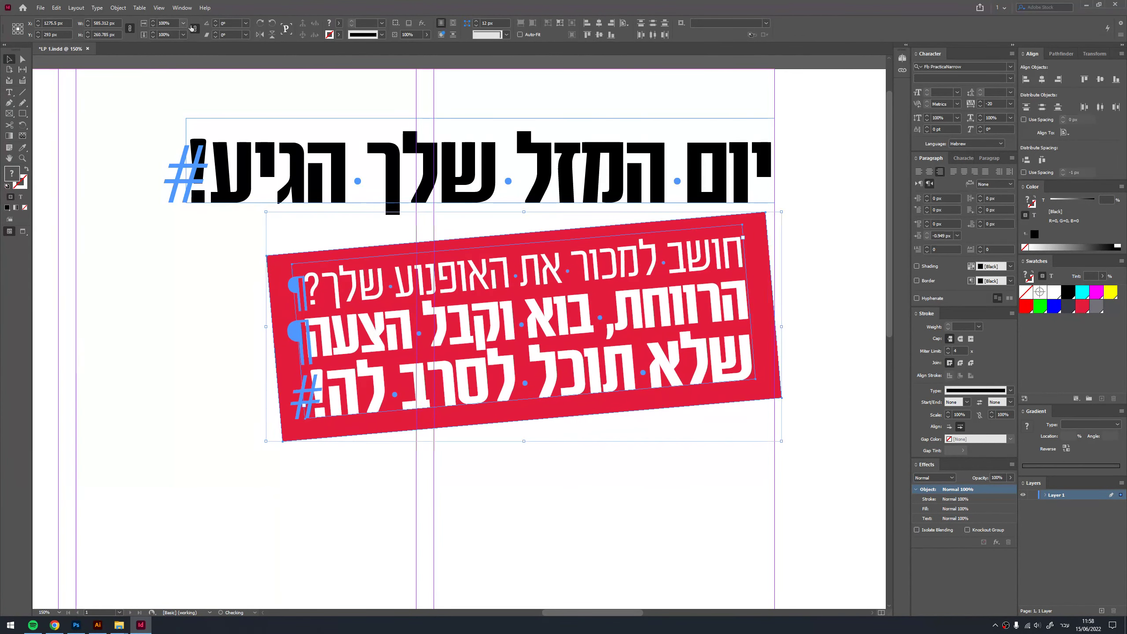
{"action": "key", "text": "ctrl+z"}
{"action": "key", "text": "ctrl+shift+z"}
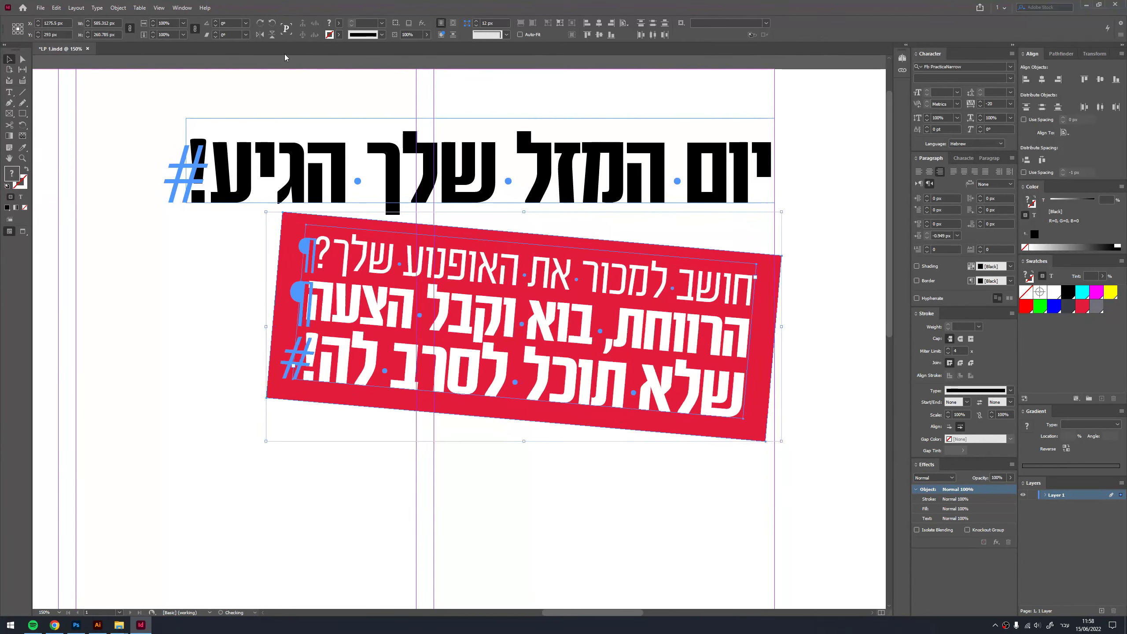
- Duplicate the red tag below the original and rotate the copy to a flatter angle
{"action": "left_click", "coordinate": [773, 481]}
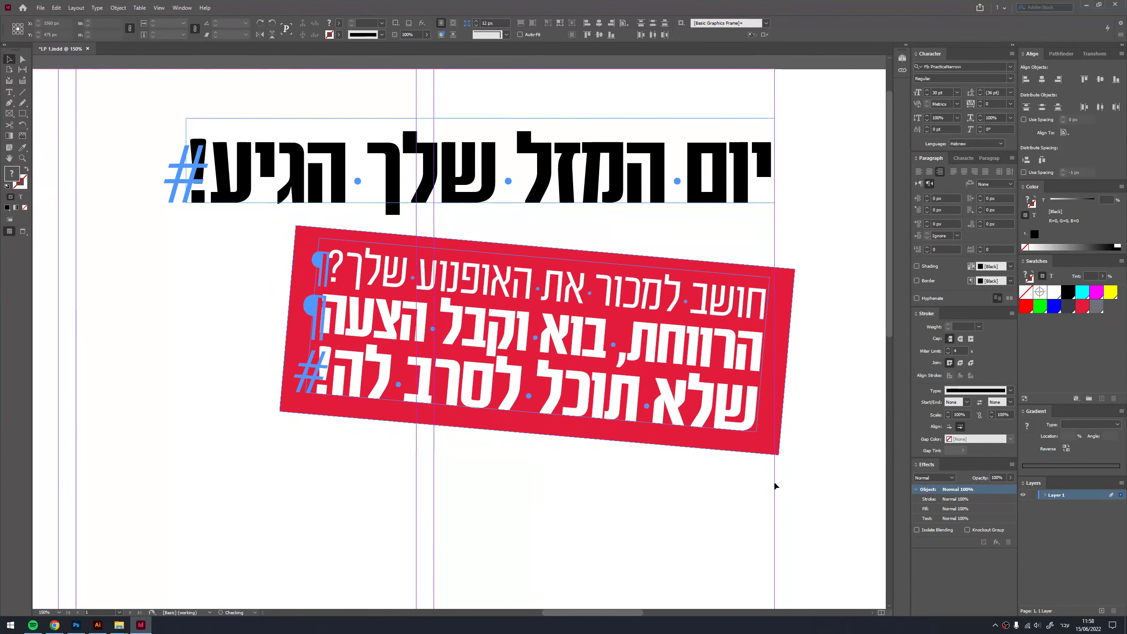
{"action": "key", "text": "ctrl+minus"}
{"action": "key", "text": "w"}
{"action": "key", "text": "ctrl+minus"}
{"action": "scroll", "coordinate": [582, 416], "scroll_direction": "down", "scroll_amount": 2}
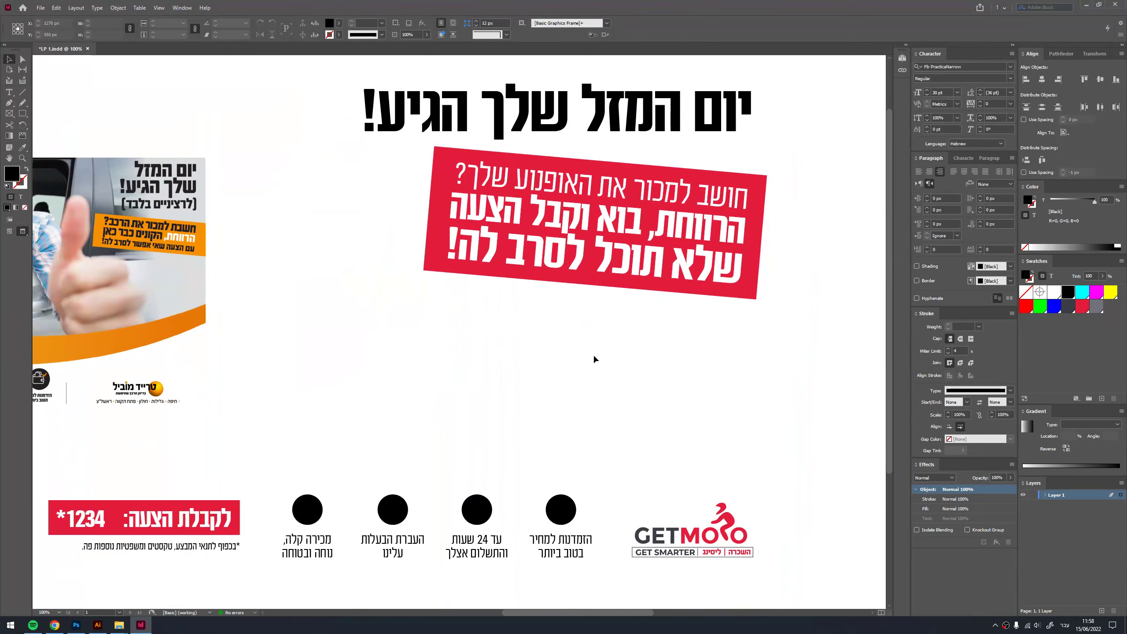
{"action": "mouse_move", "coordinate": [646, 221]}
{"action": "left_mouse_down"}
{"action": "mouse_move", "coordinate": [612, 393]}
{"action": "mouse_move", "coordinate": [641, 366]}
{"action": "left_mouse_up"}
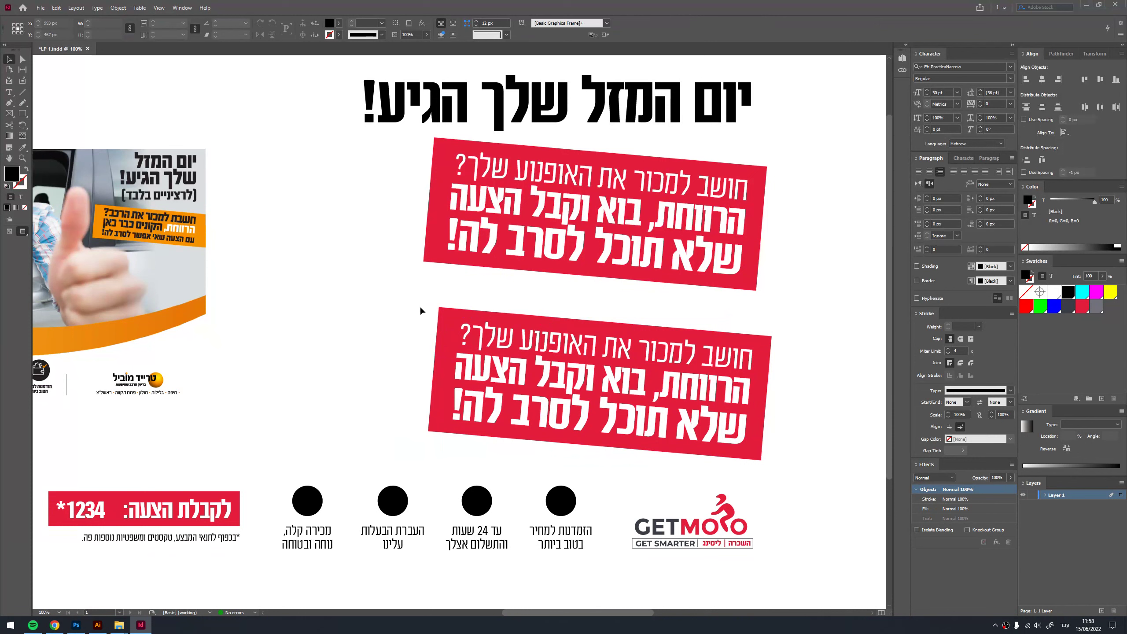
{"action": "left_click", "coordinate": [679, 341]}
{"action": "key", "text": "r"}
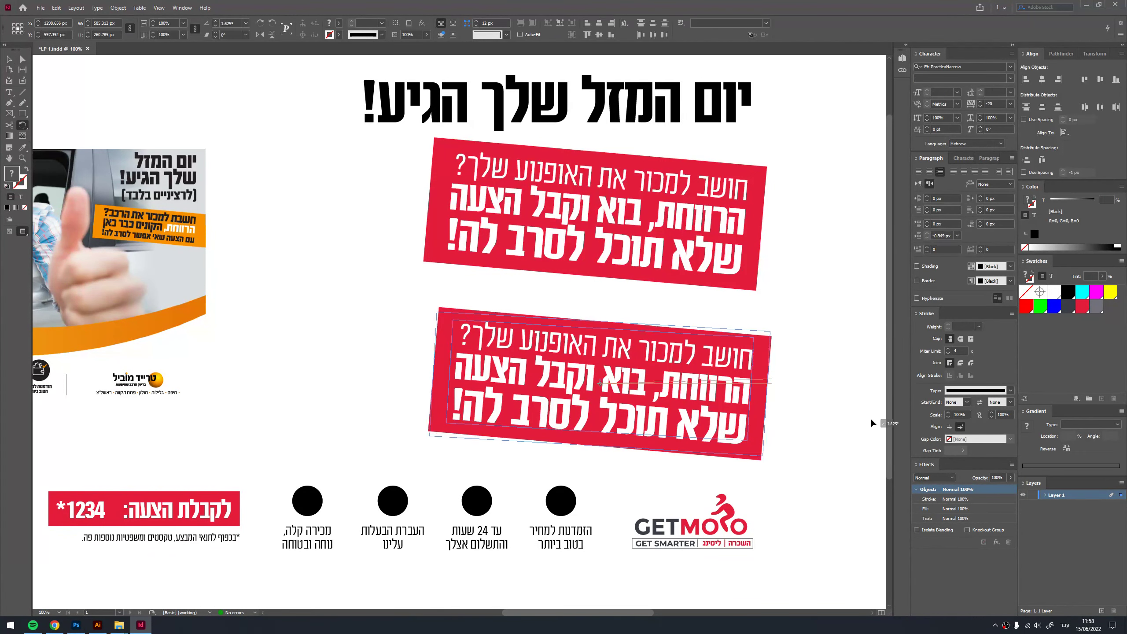
{"action": "mouse_move", "coordinate": [865, 437]}
{"action": "left_mouse_down"}
{"action": "mouse_move", "coordinate": [847, 397]}
{"action": "mouse_move", "coordinate": [830, 403]}
{"action": "left_mouse_up"}
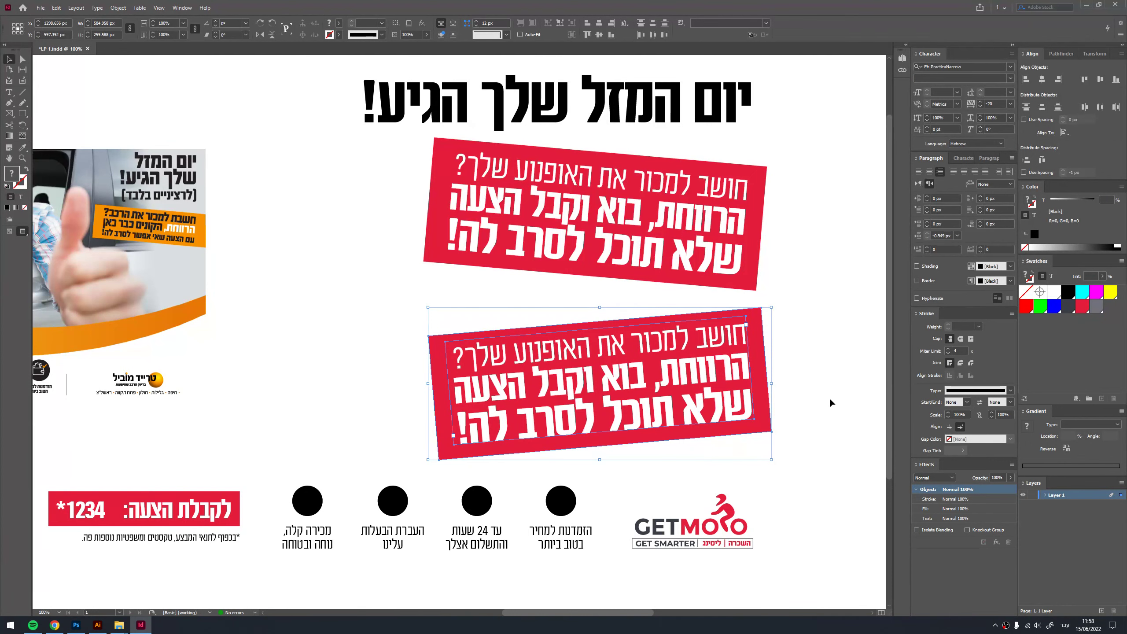
- Replace the copy's text with 'ירידת מחירים' and tilt it lower on the right
{"action": "left_click", "coordinate": [557, 385]}
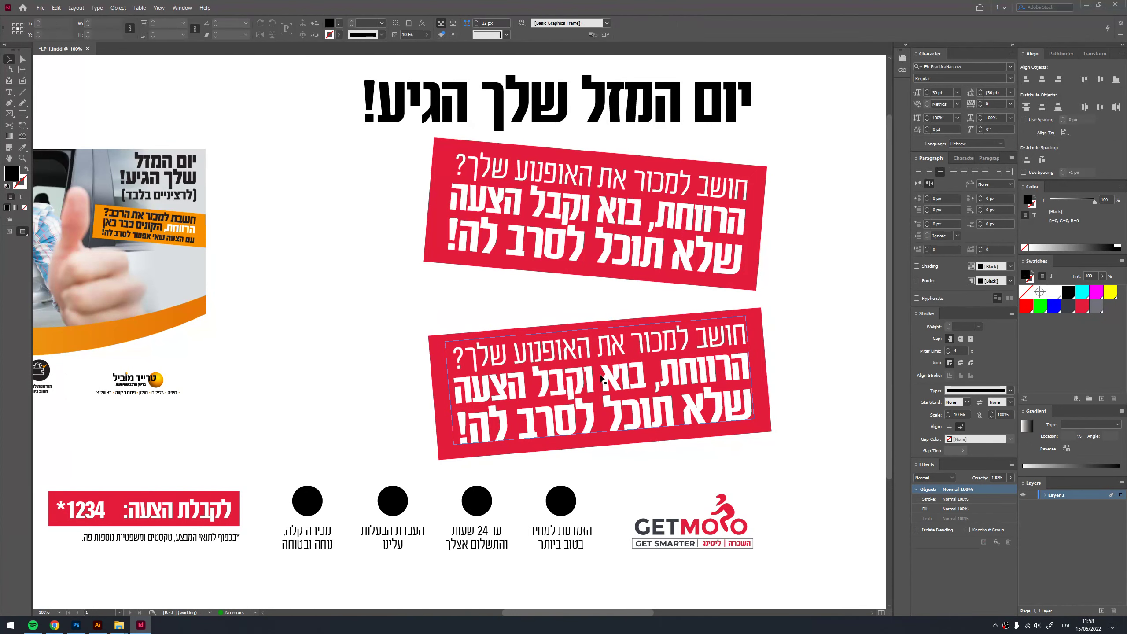
{"action": "double_click", "coordinate": [557, 384]}
{"action": "key", "text": "ctrl+a"}
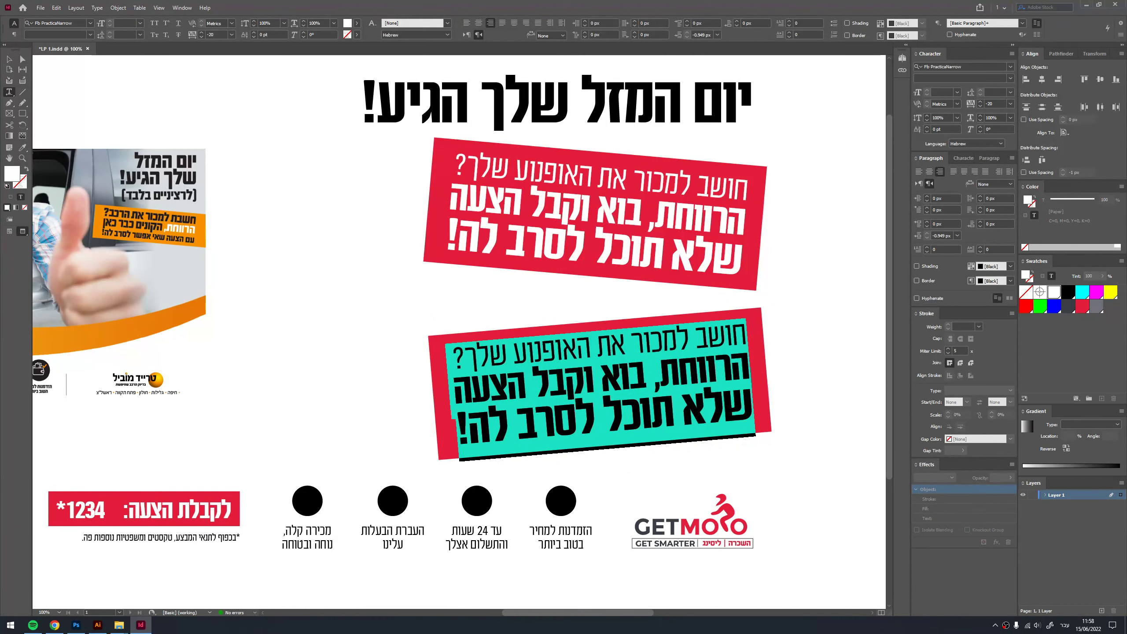
{"action": "type", "text": "ירי"}
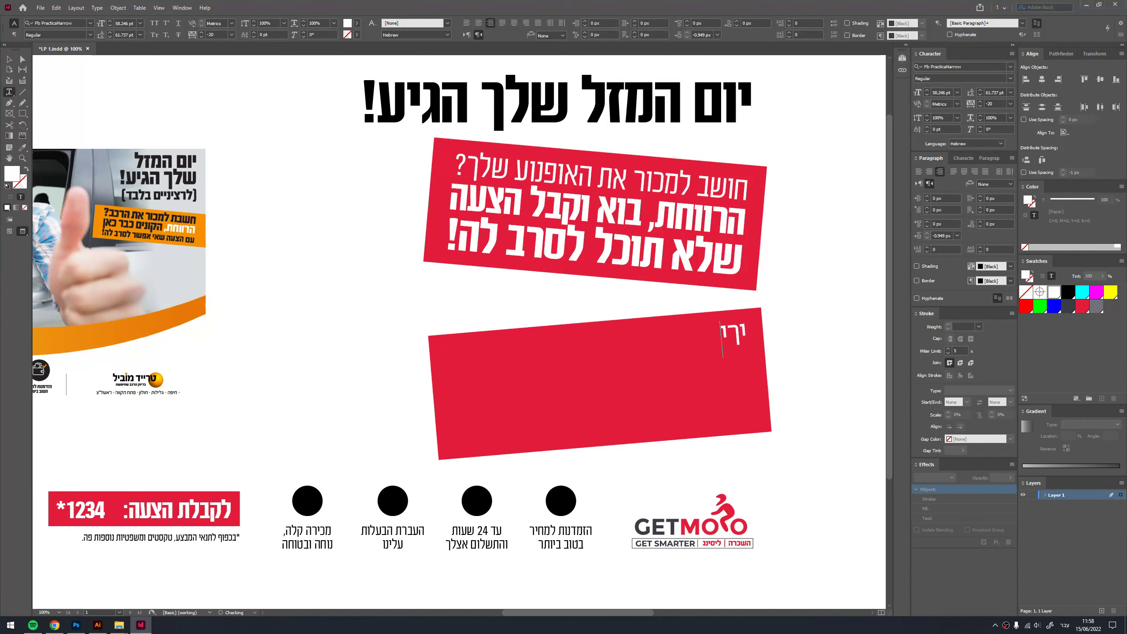
{"action": "type", "text": "דת מחירים"}
{"action": "key", "text": "Escape"}
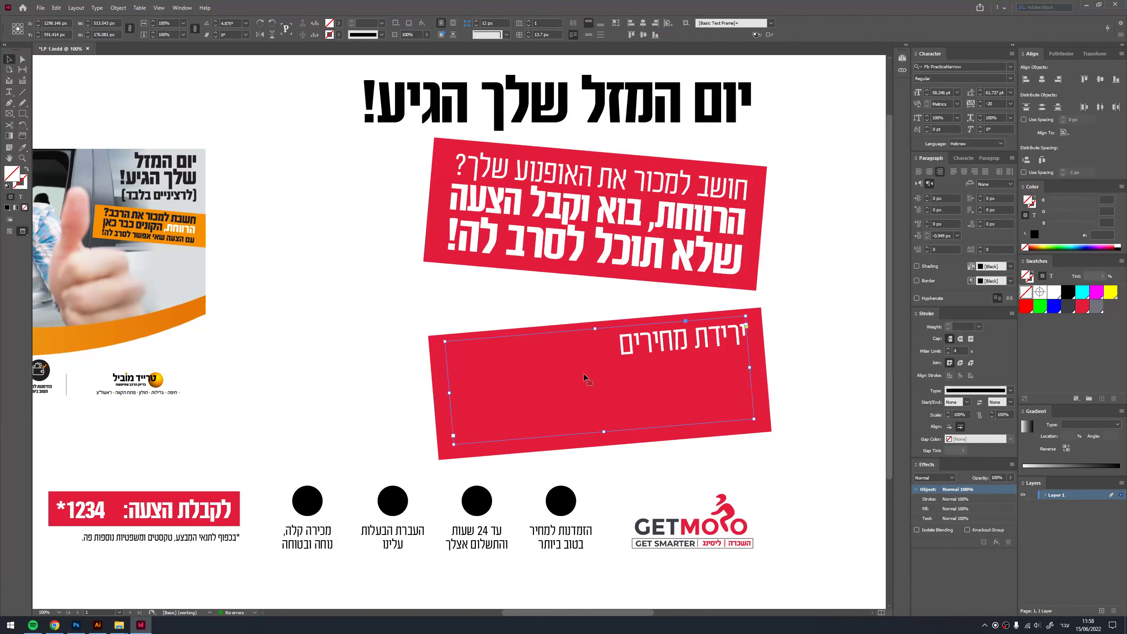
{"action": "left_click", "coordinate": [758, 340], "text": "shift"}
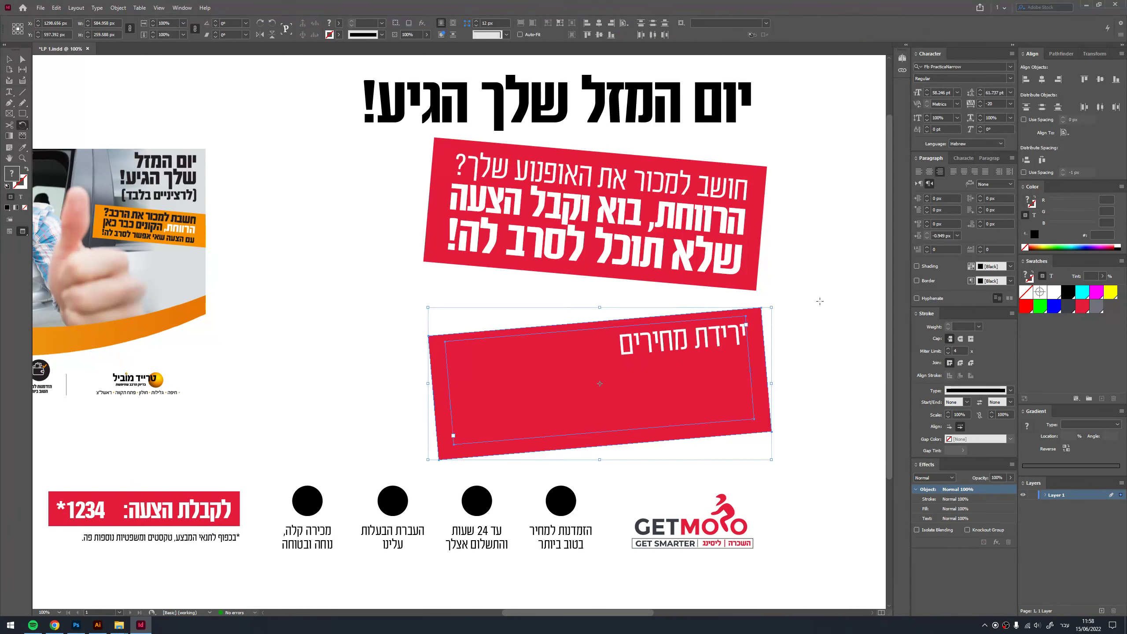
{"action": "key", "text": "r"}
{"action": "left_click_drag", "start_coordinate": [799, 329], "coordinate": [769, 387]}
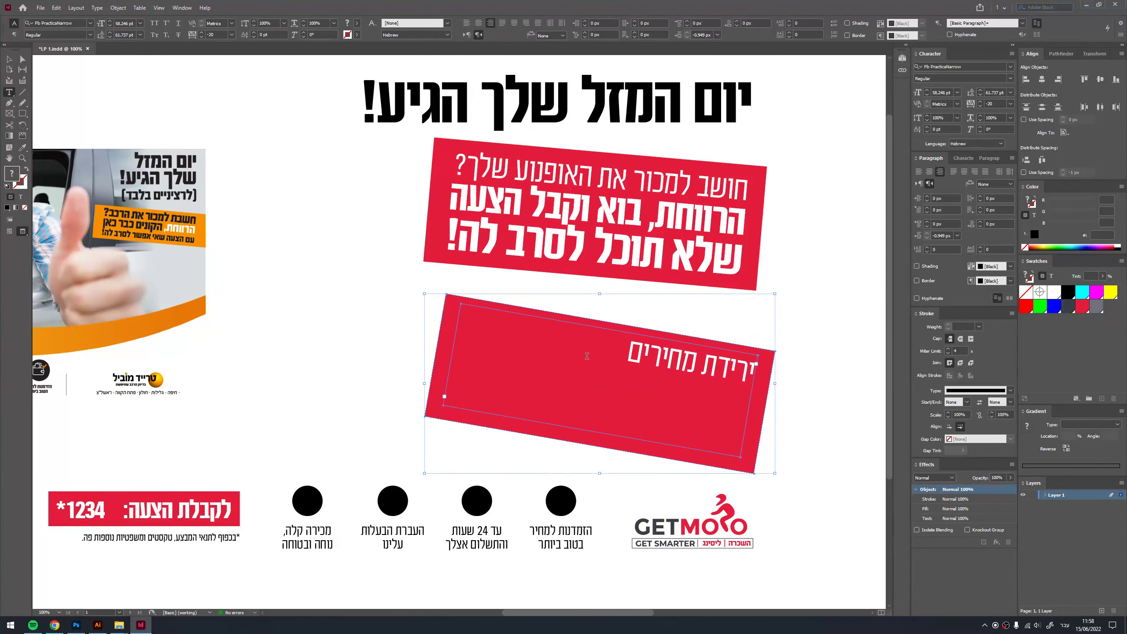
- Change the copy's line to 'הזדמנות פז!', then delete the copy
{"action": "left_click", "coordinate": [810, 365]}
{"action": "key", "text": "t"}
{"action": "triple_click", "coordinate": [693, 365]}
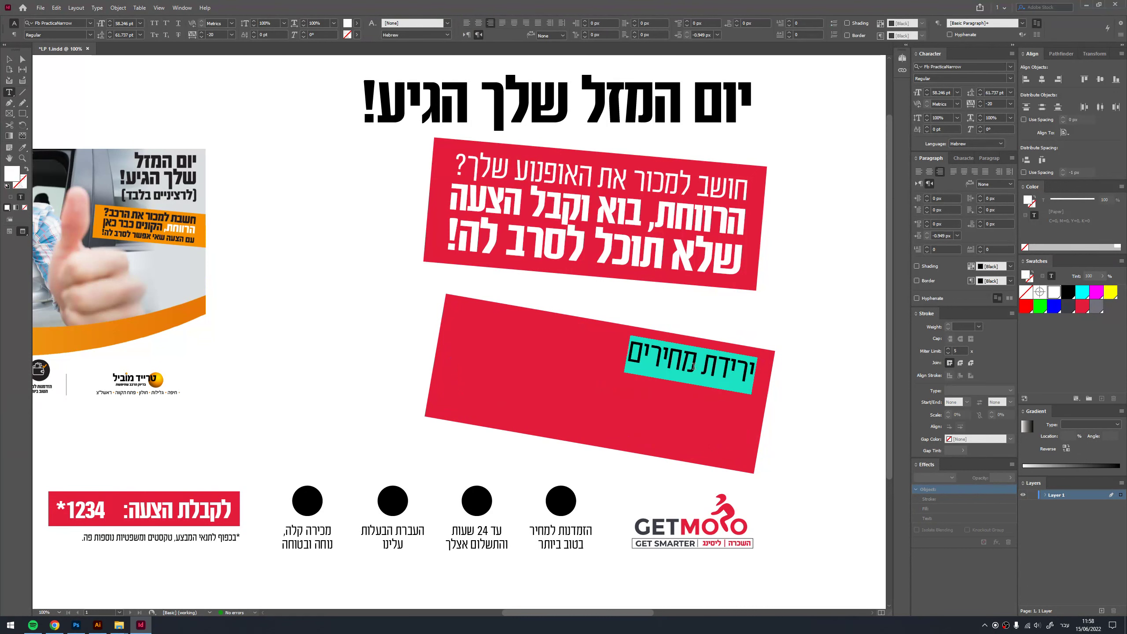
{"action": "type", "text": "הזמדנות"}
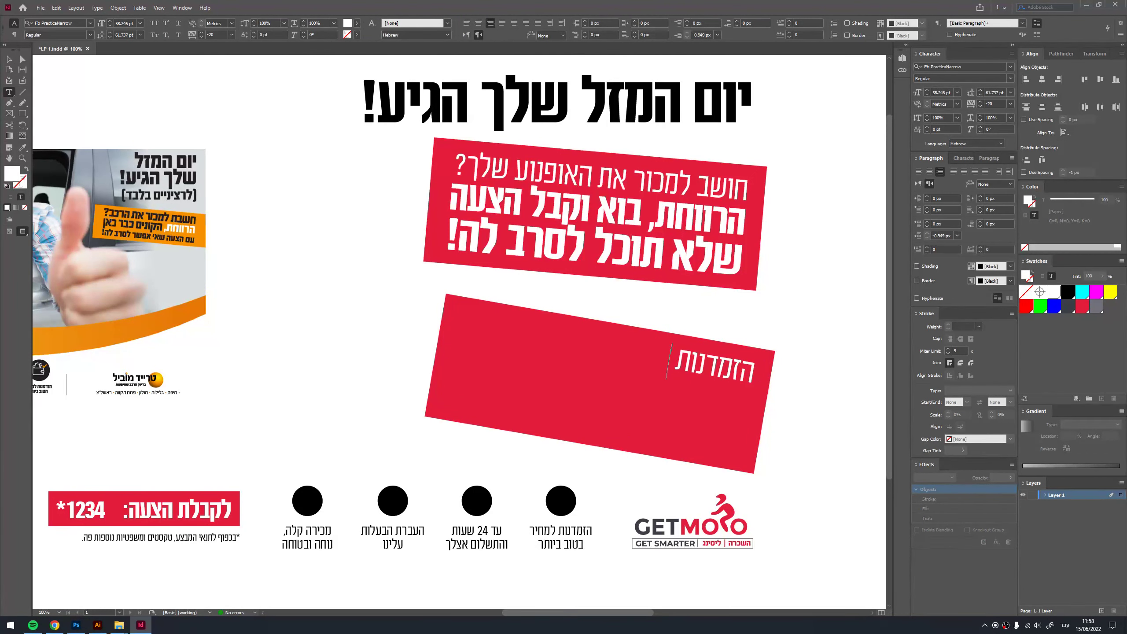
{"action": "key", "text": "BackSpace"}
{"action": "key", "text": "BackSpace"}
{"action": "key", "text": "BackSpace"}
{"action": "key", "text": "BackSpace"}
{"action": "type", "text": "דמנות פ"}
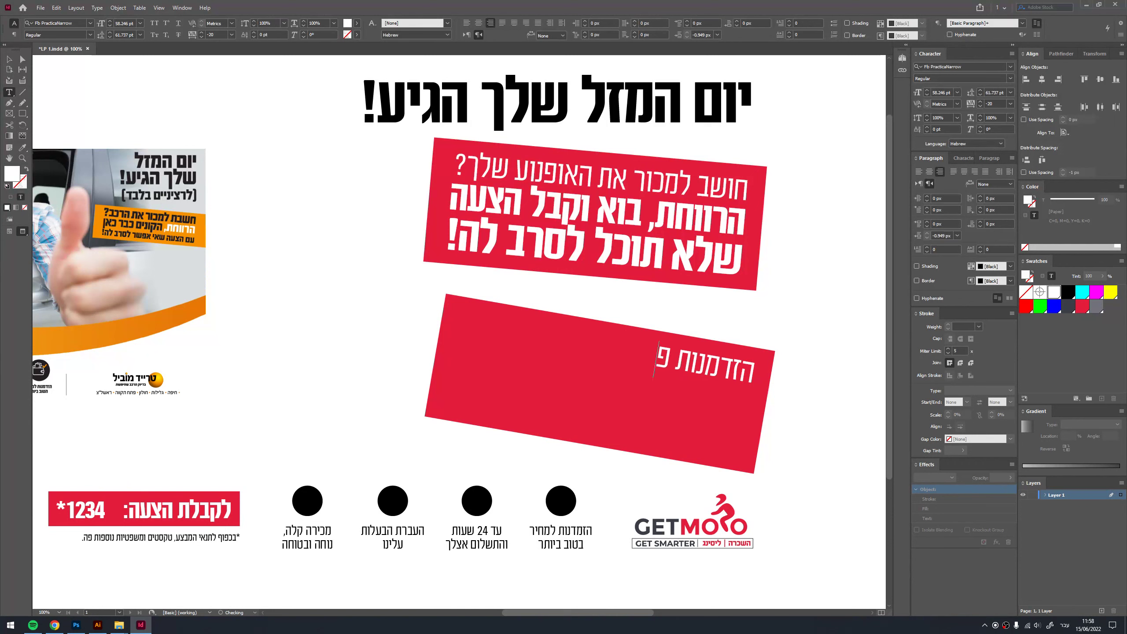
{"action": "type", "text": "ז!"}
{"action": "key", "text": "Escape"}
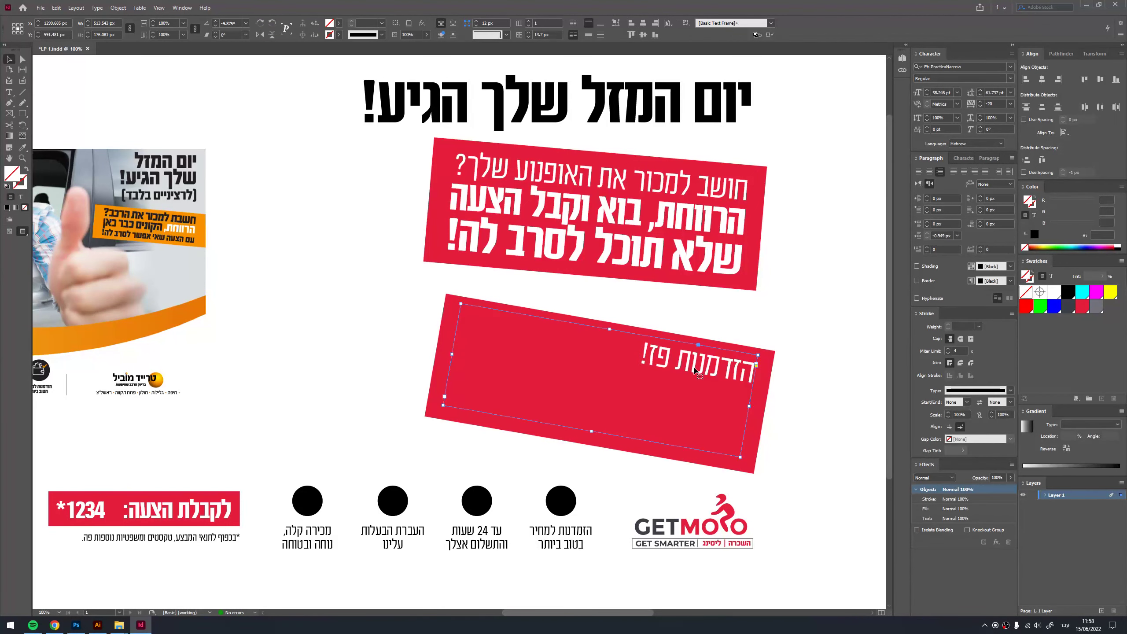
{"action": "scroll", "coordinate": [688, 370], "scroll_direction": "up", "scroll_amount": 2}
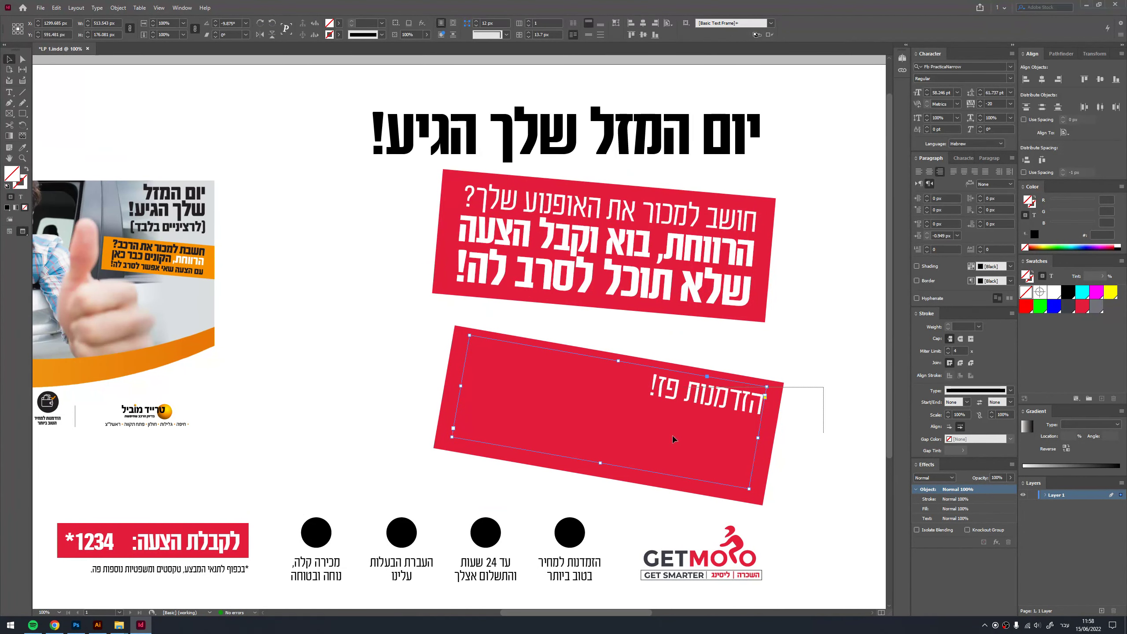
{"action": "key", "text": "Delete"}
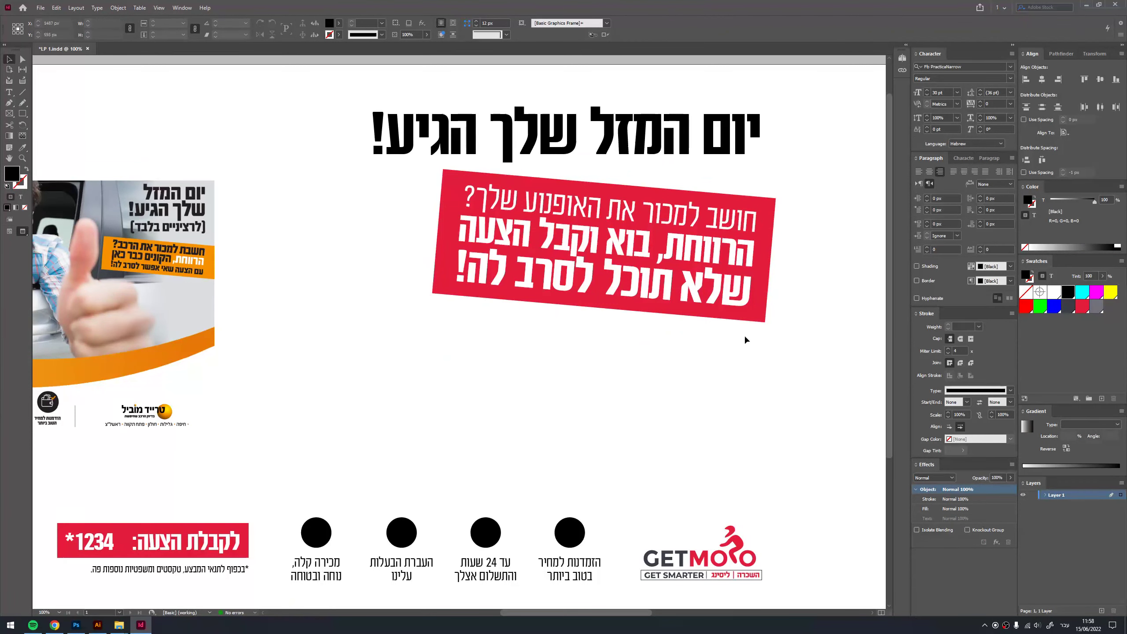
- Move the car-ad reference image right and down on the pasteboard
{"action": "left_click_drag", "start_coordinate": [595, 296], "coordinate": [610, 315]}
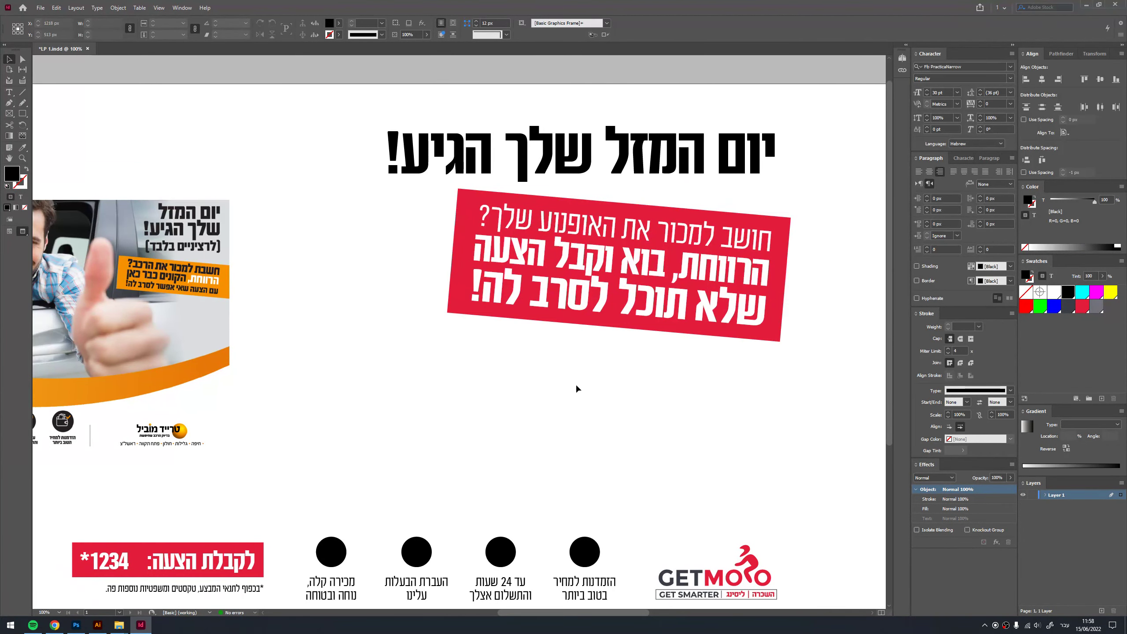
{"action": "left_click", "coordinate": [470, 262]}
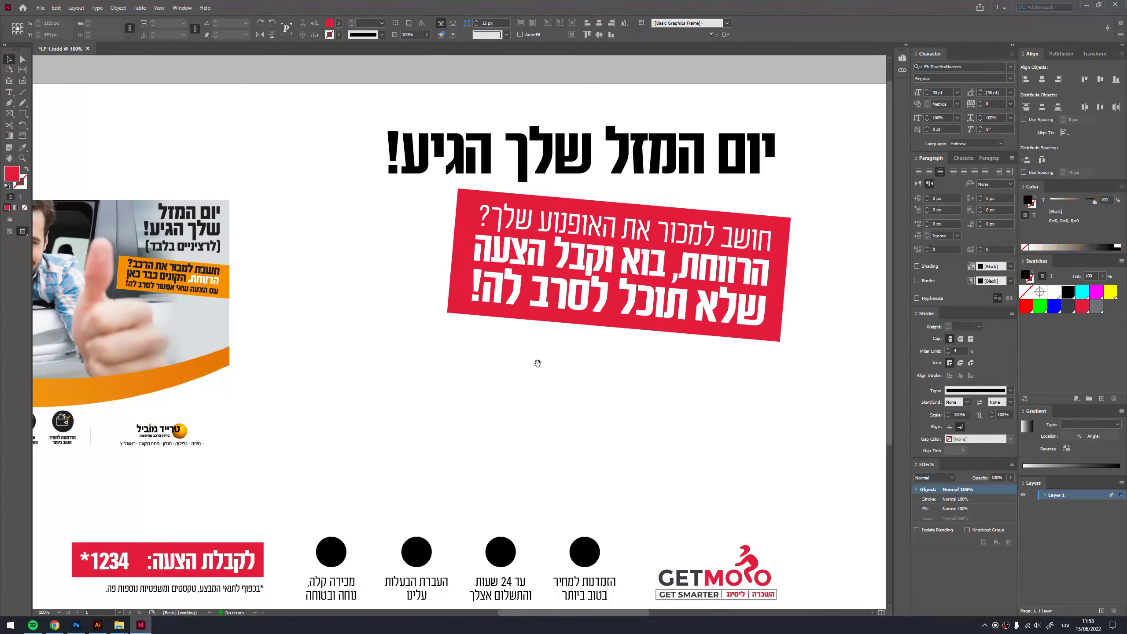
{"action": "left_click_drag", "start_coordinate": [538, 364], "coordinate": [542, 370]}
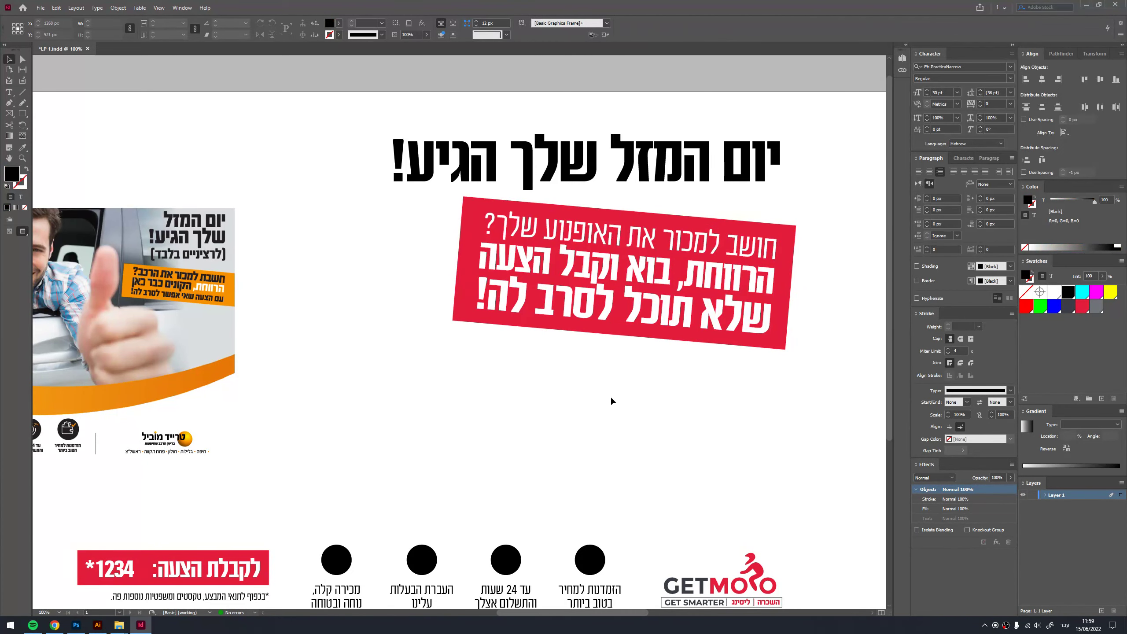
{"action": "key", "text": "ctrl+minus"}
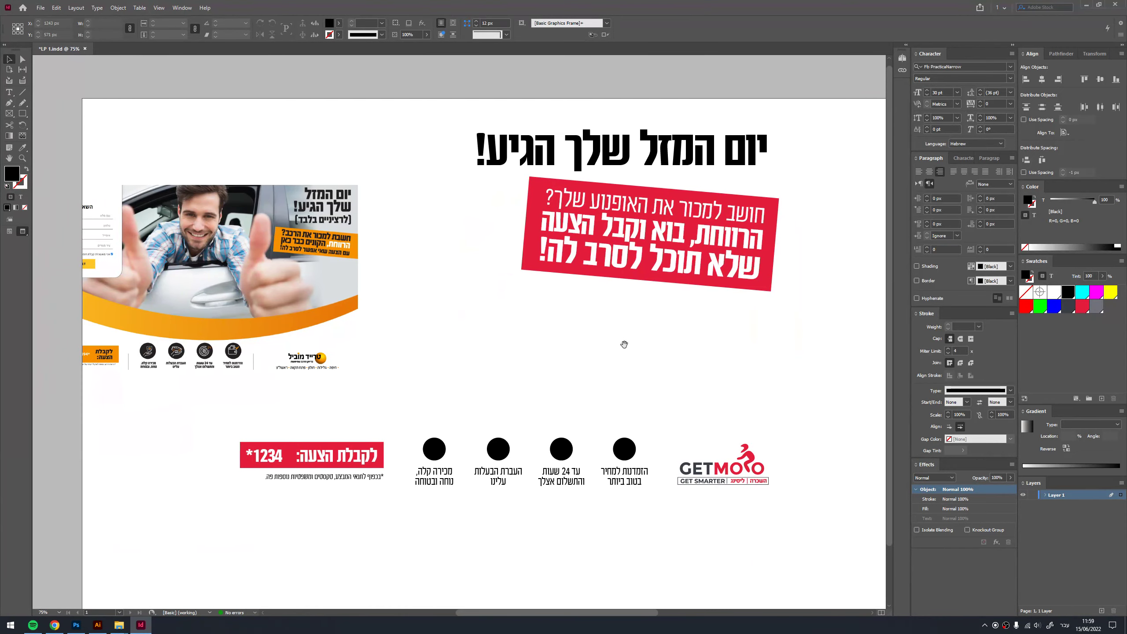
{"action": "left_click_drag", "start_coordinate": [323, 287], "coordinate": [419, 301]}
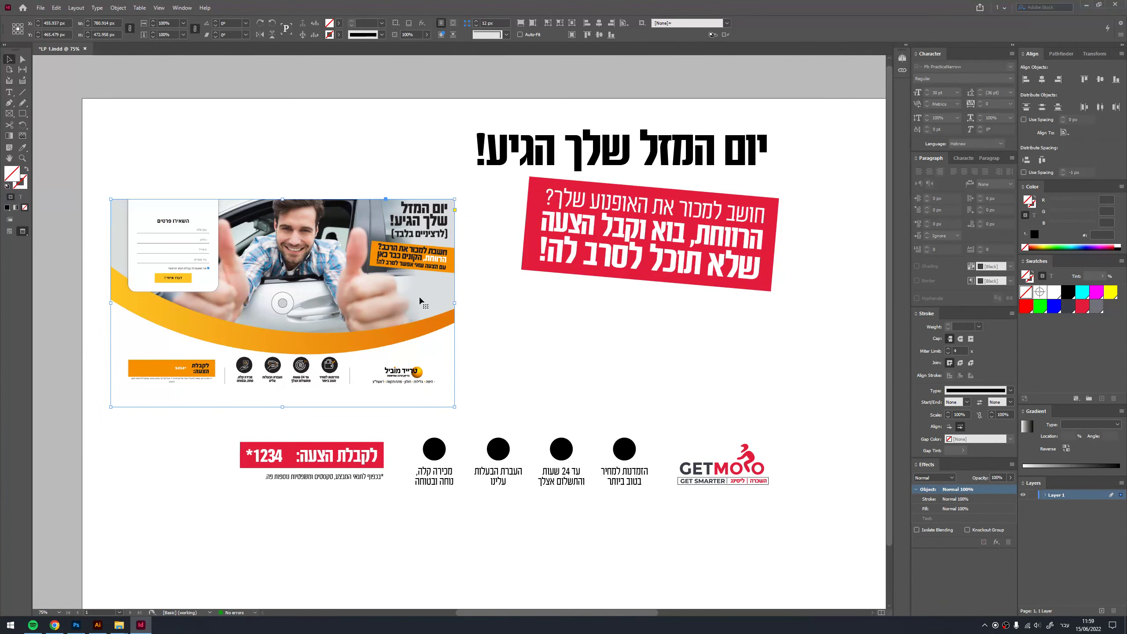
{"action": "key", "text": "ctrl+equal"}
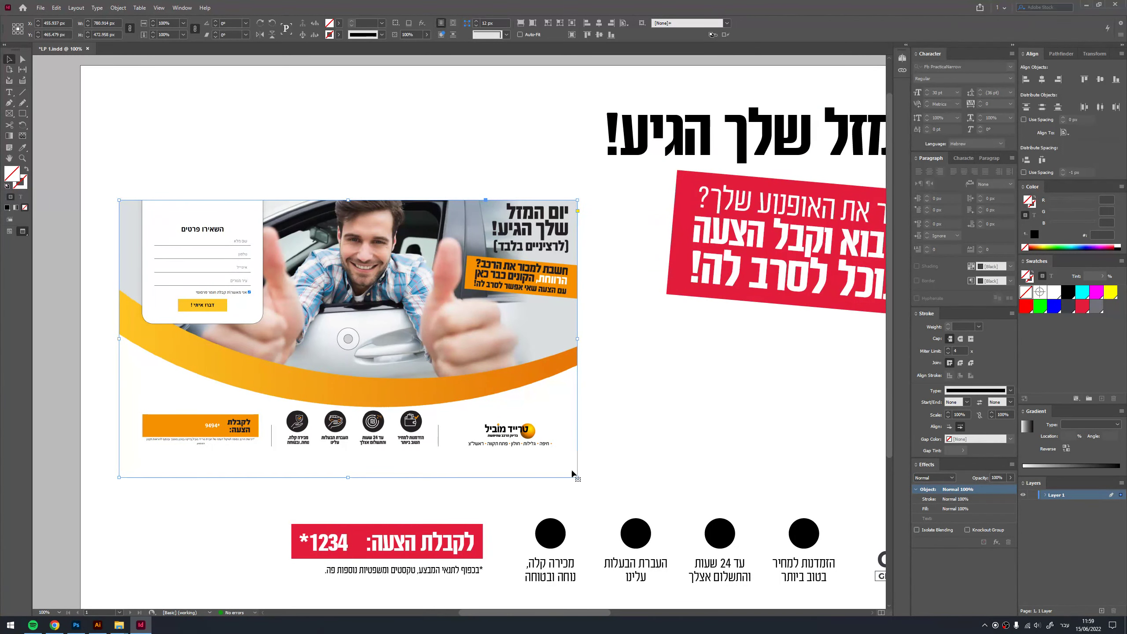
{"action": "key", "text": "ctrl+minus"}
{"action": "key", "text": "w"}
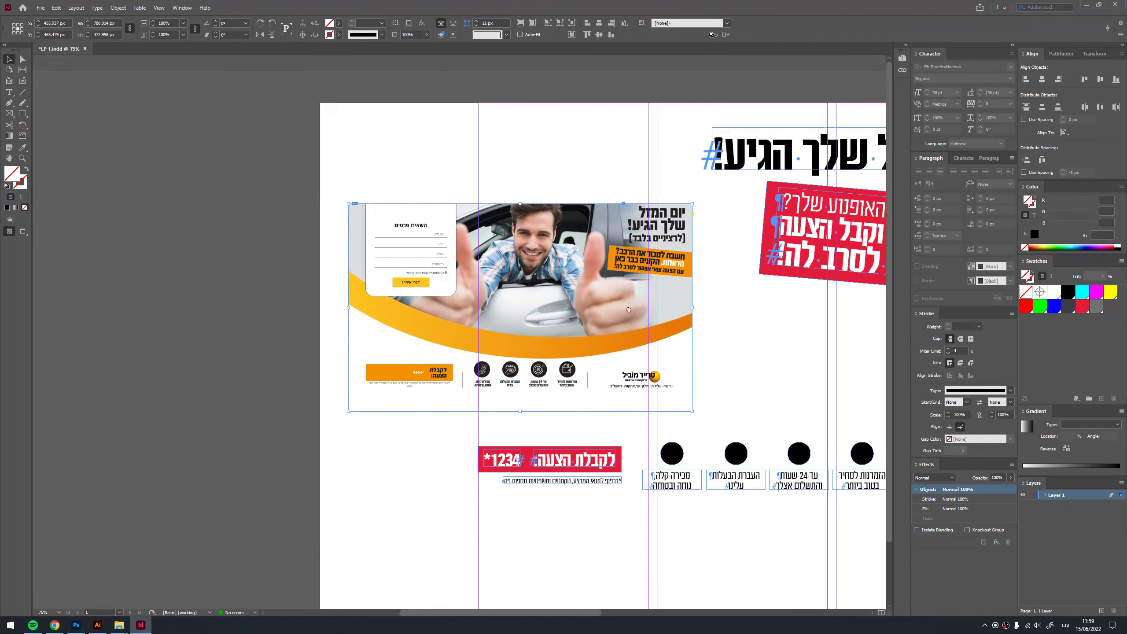
- Duplicate the reference image, crop the copy to the contact form and enlarge it
{"action": "left_click_drag", "start_coordinate": [647, 264], "coordinate": [601, 270]}
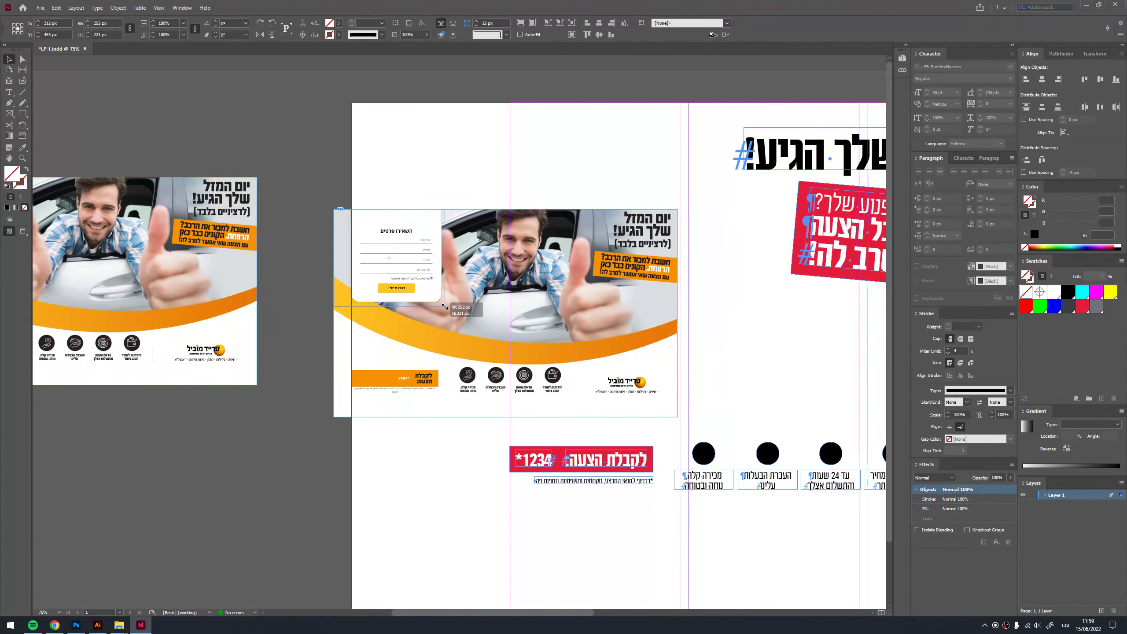
{"action": "left_click_drag", "start_coordinate": [678, 418], "coordinate": [445, 306]}
{"action": "left_click_drag", "start_coordinate": [334, 256], "coordinate": [351, 256]}
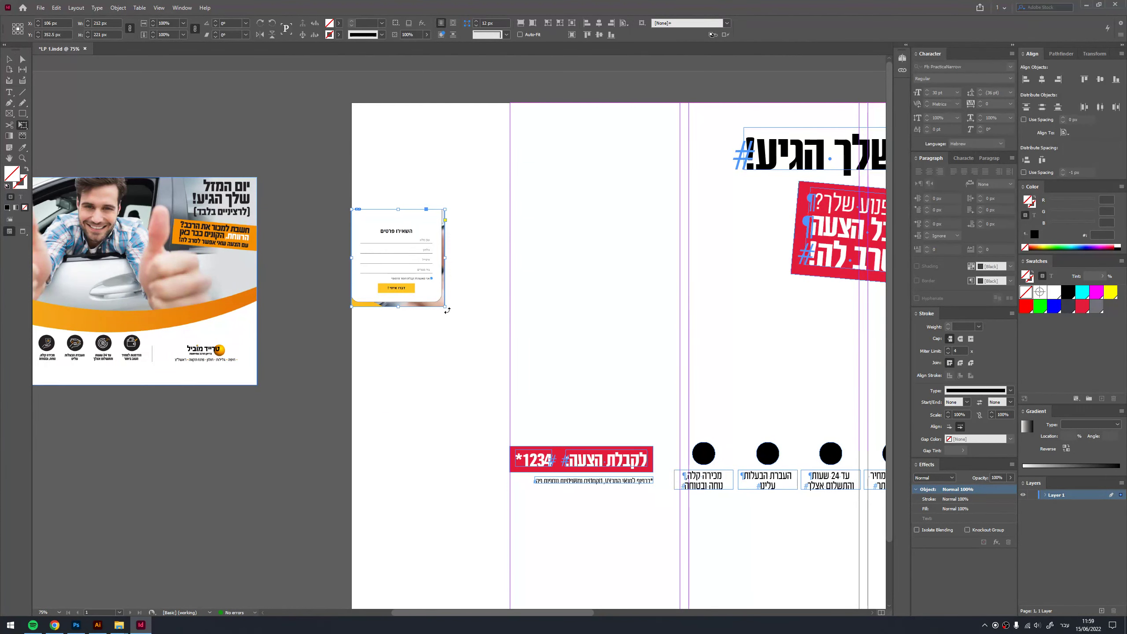
{"action": "left_click_drag", "start_coordinate": [445, 307], "coordinate": [523, 389]}
- Place the form crop at the top of the left pasteboard, with the full reference image lower
{"action": "left_click_drag", "start_coordinate": [493, 309], "coordinate": [393, 234]}
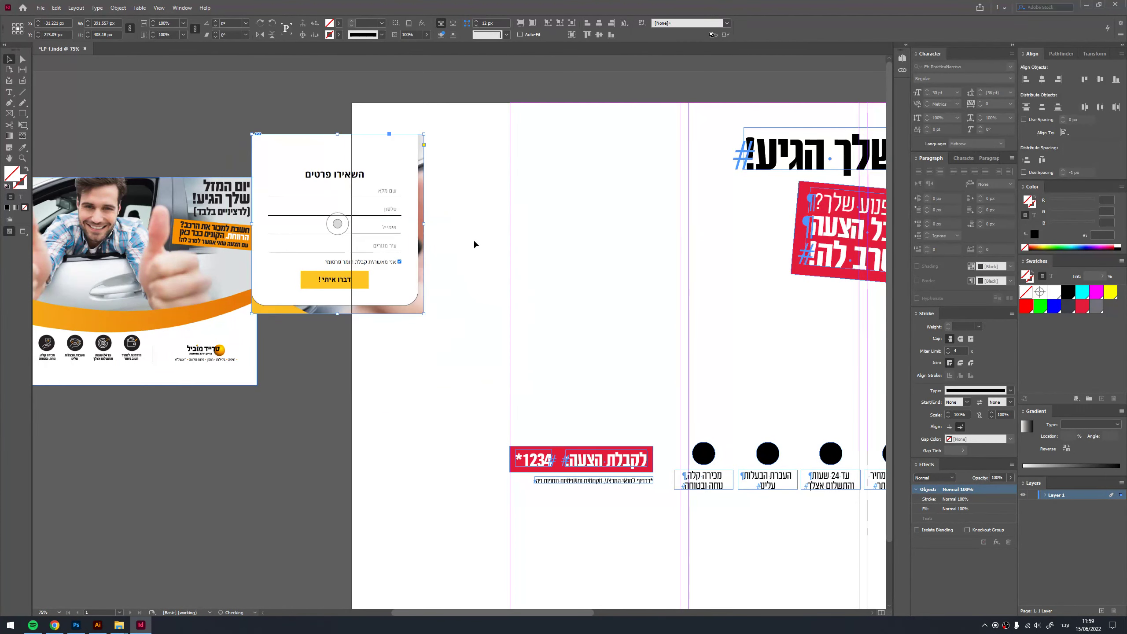
{"action": "left_click_drag", "start_coordinate": [147, 280], "coordinate": [166, 469]}
{"action": "left_click_drag", "start_coordinate": [390, 275], "coordinate": [293, 270]}
{"action": "scroll", "coordinate": [377, 284], "scroll_direction": "right", "scroll_amount": 4}
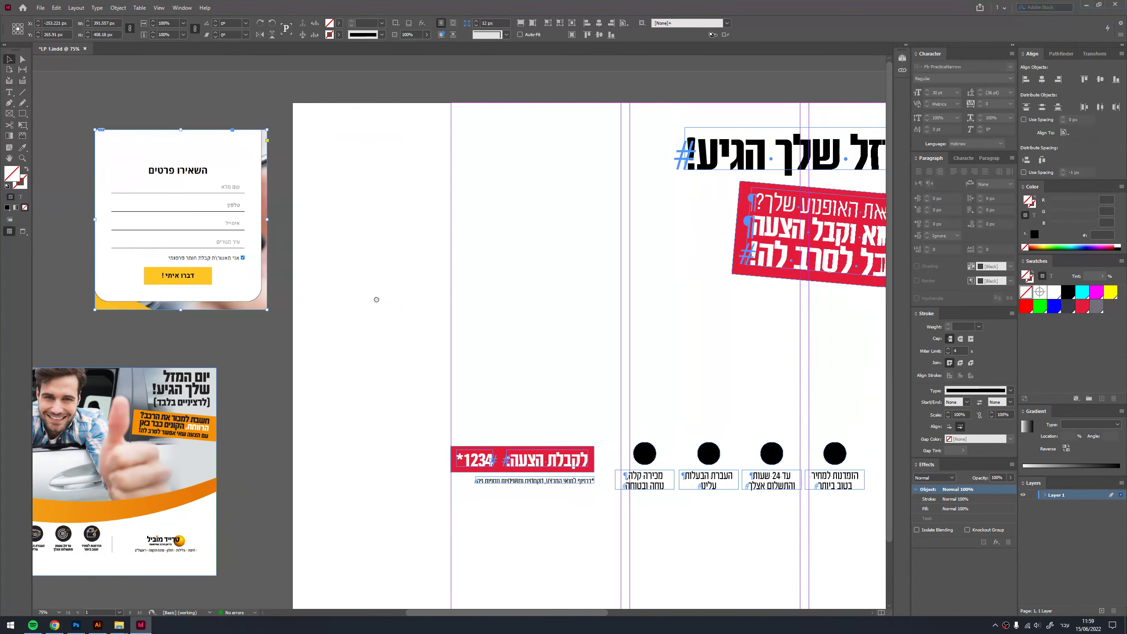
{"action": "mouse_move", "coordinate": [226, 252]}
{"action": "left_mouse_down"}
{"action": "mouse_move", "coordinate": [242, 223]}
{"action": "mouse_move", "coordinate": [290, 239]}
{"action": "left_mouse_up"}
- Duplicate the מכירה קלה caption near the page top and right-align it
{"action": "left_click", "coordinate": [298, 244]}
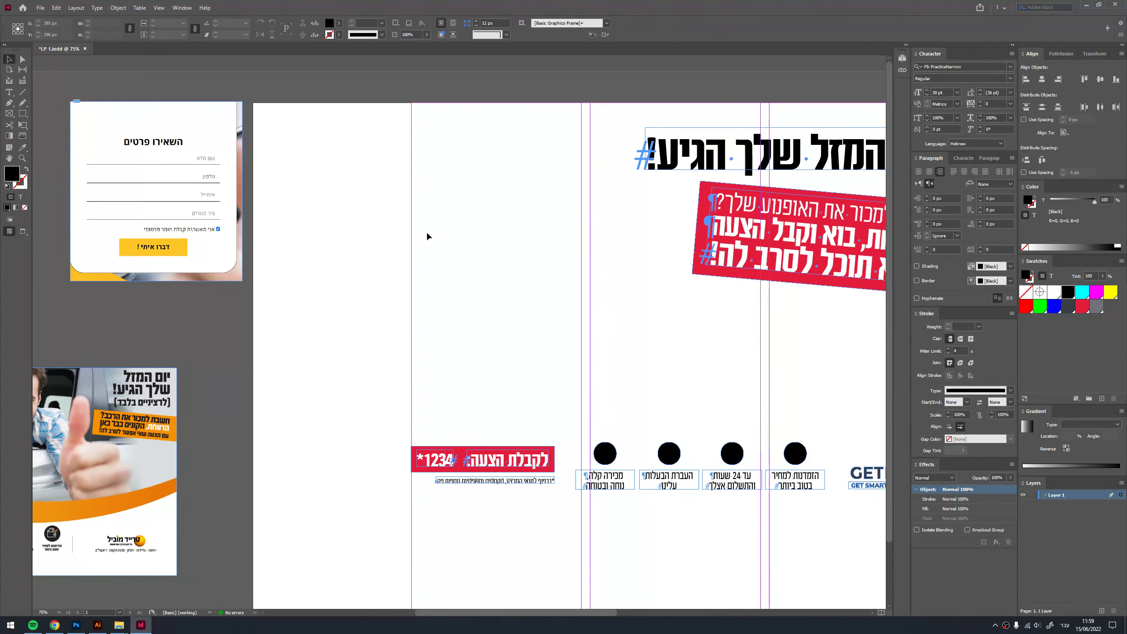
{"action": "mouse_move", "coordinate": [582, 470]}
{"action": "left_mouse_down"}
{"action": "mouse_move", "coordinate": [490, 200]}
{"action": "mouse_move", "coordinate": [416, 238]}
{"action": "left_mouse_up"}
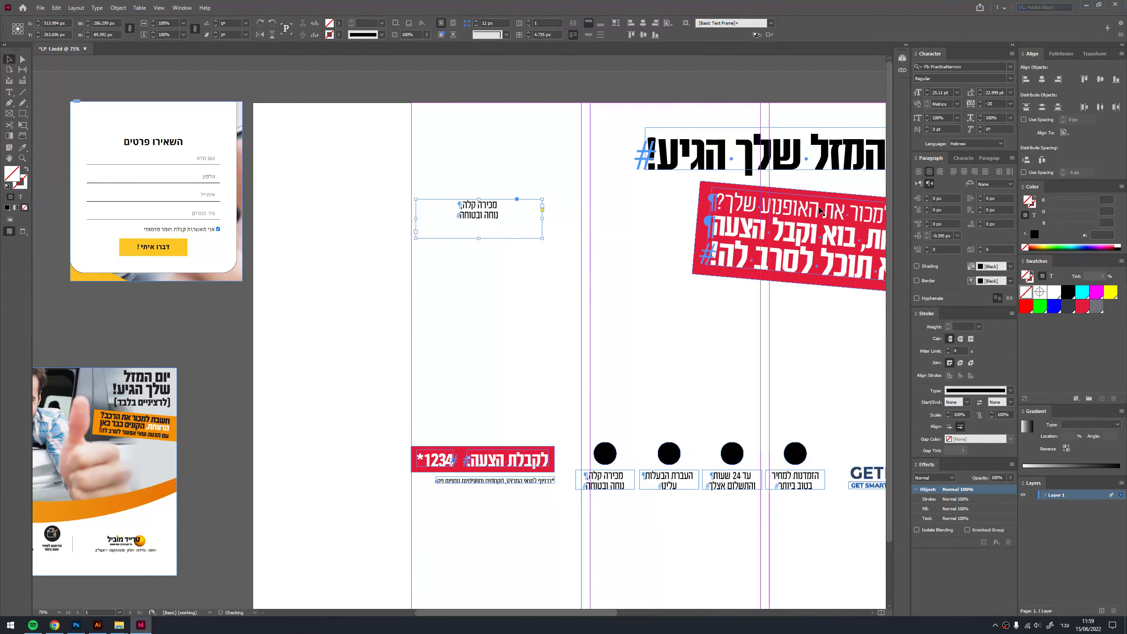
{"action": "left_click", "coordinate": [940, 172]}
{"action": "left_click", "coordinate": [433, 252]}
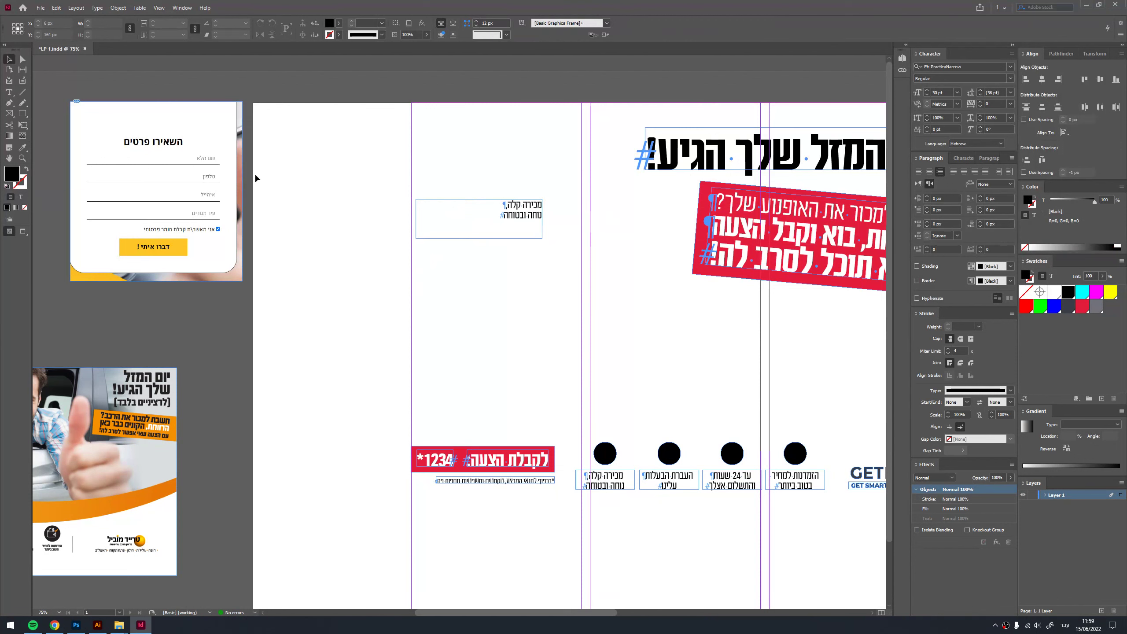
{"action": "left_click", "coordinate": [156, 191]}
- Retype the caption as the 'שם מלא' label and fit the frame to its text
{"action": "double_click", "coordinate": [517, 215]}
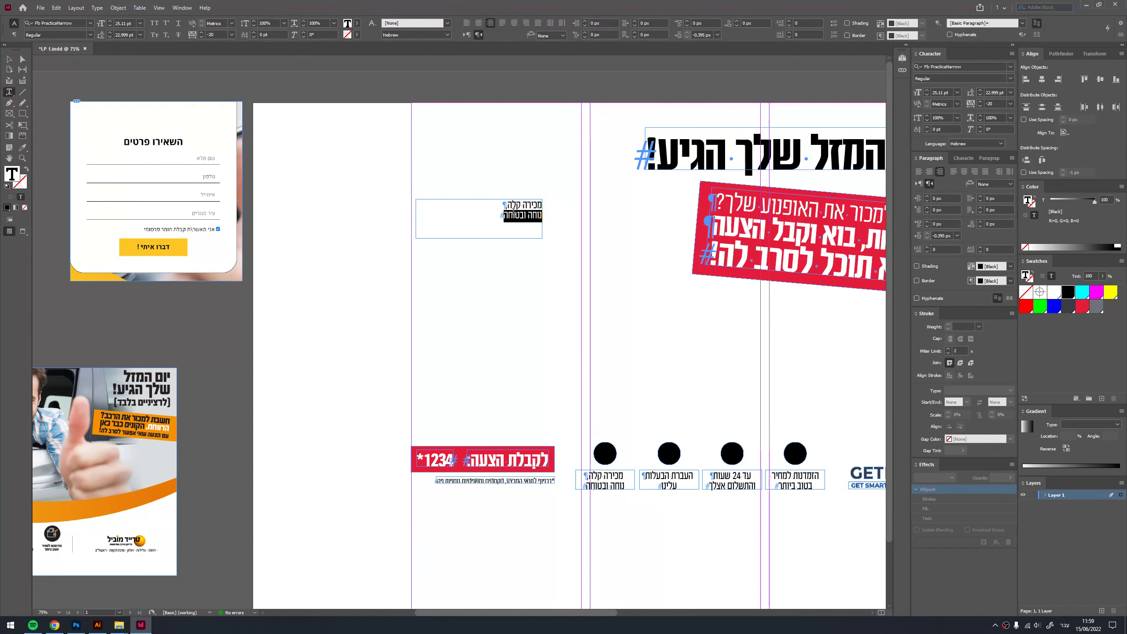
{"action": "left_click_drag", "start_coordinate": [542, 205], "coordinate": [506, 217]}
{"action": "key", "text": "BackSpace"}
{"action": "type", "text": "שם מלקא"}
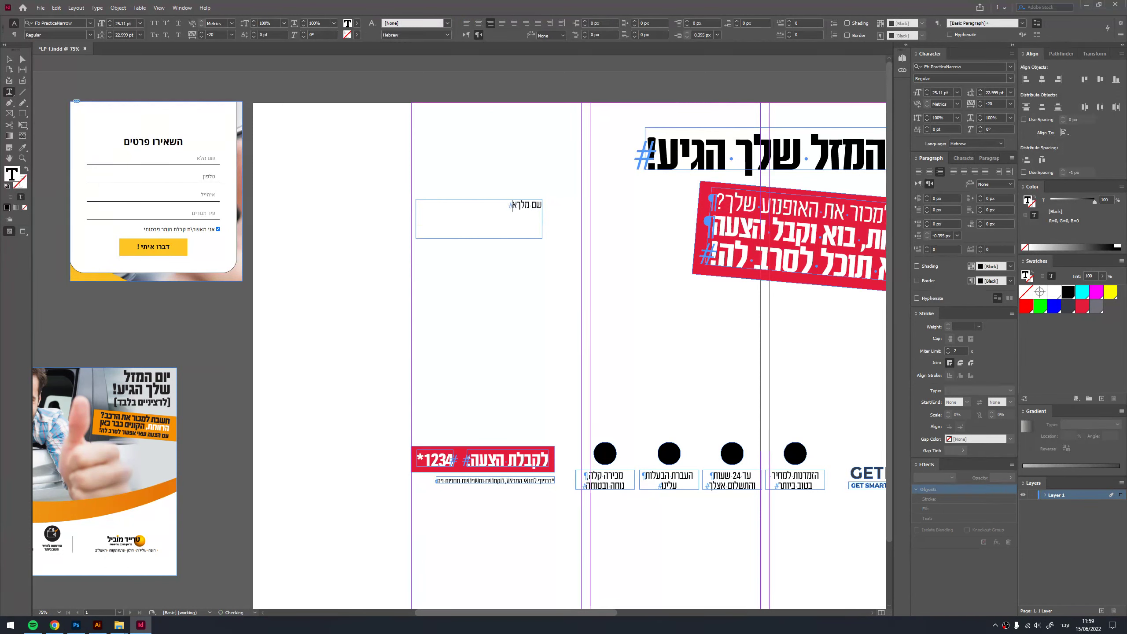
{"action": "key", "text": "Escape"}
{"action": "key", "text": "ctrl+alt+c"}
- Draw a horizontal line under the 'שם מלא' label and duplicate the label below
{"action": "left_click", "coordinate": [523, 251]}
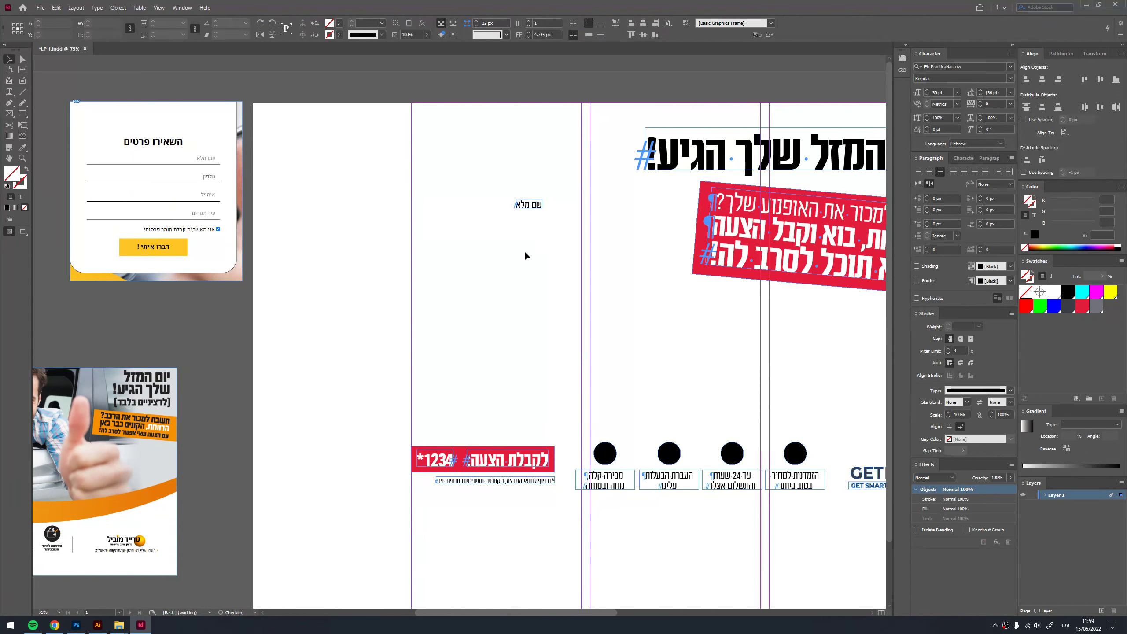
{"action": "key", "text": "backslash"}
{"action": "left_click_drag", "start_coordinate": [542, 215], "coordinate": [412, 215]}
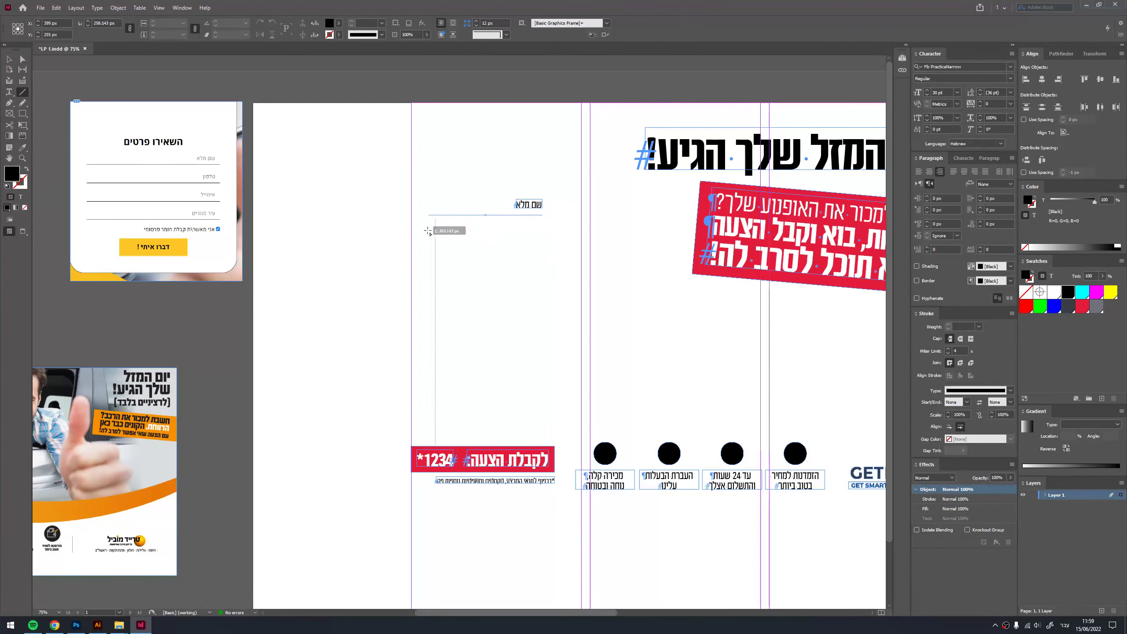
{"action": "key", "text": "v"}
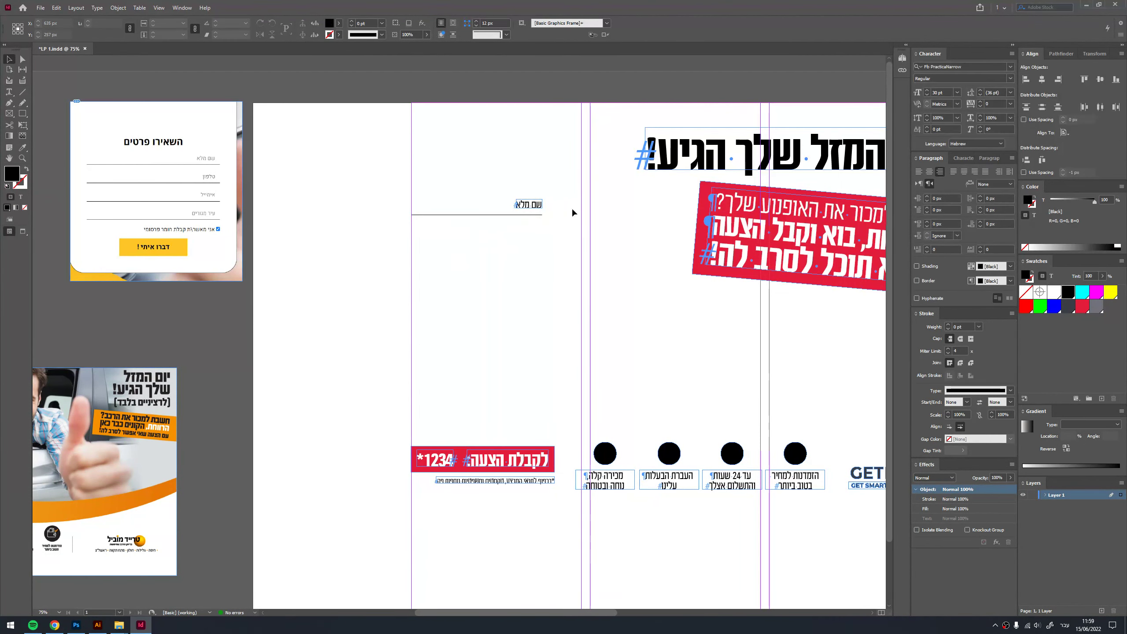
{"action": "mouse_move", "coordinate": [538, 205]}
{"action": "left_mouse_down"}
{"action": "mouse_move", "coordinate": [539, 260]}
{"action": "mouse_move", "coordinate": [413, 297]}
{"action": "left_mouse_up"}
{"action": "key", "text": "ctrl+equal"}
{"action": "key", "text": "ctrl+equal"}
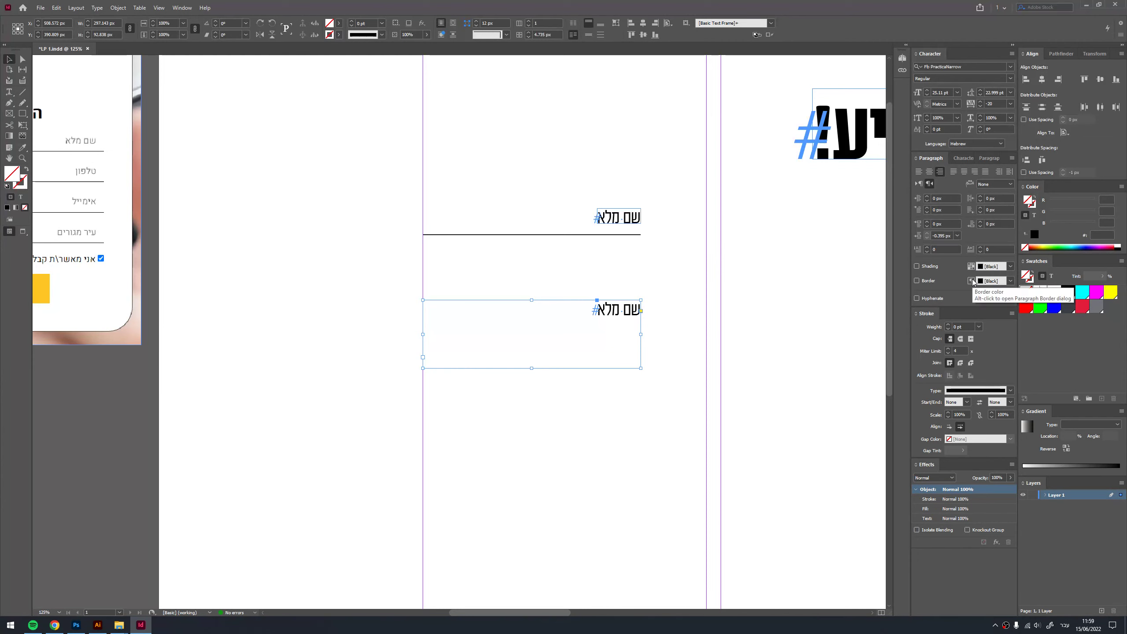
- Try a paragraph border on the label, then undo it and preview the page
{"action": "left_click", "coordinate": [1006, 281]}
{"action": "left_click", "coordinate": [923, 281]}
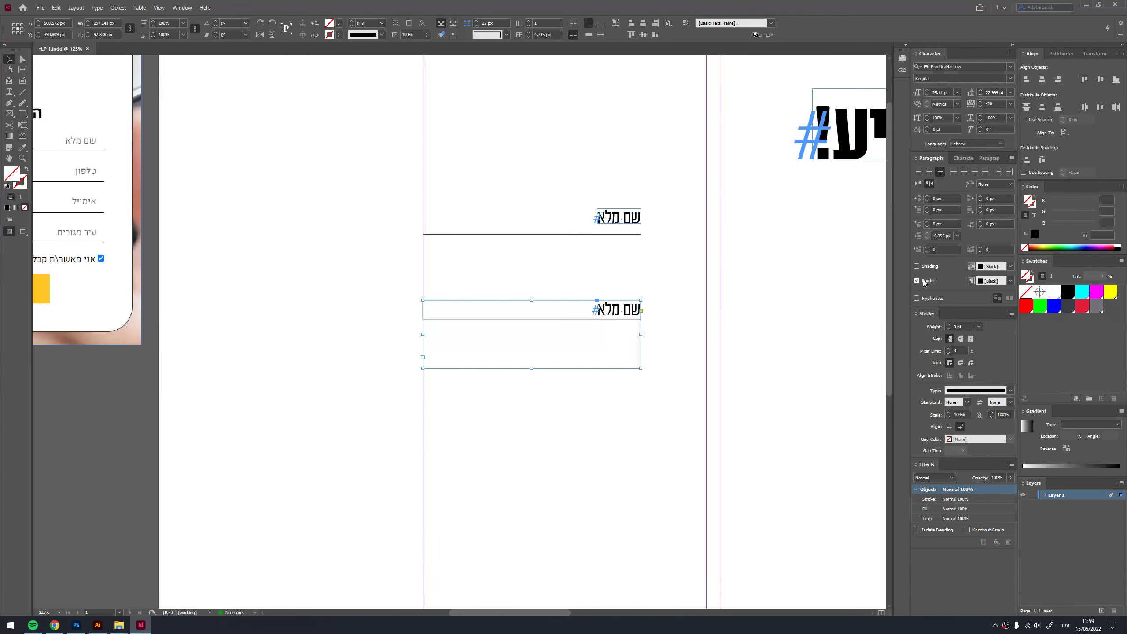
{"action": "key", "text": "ctrl+z"}
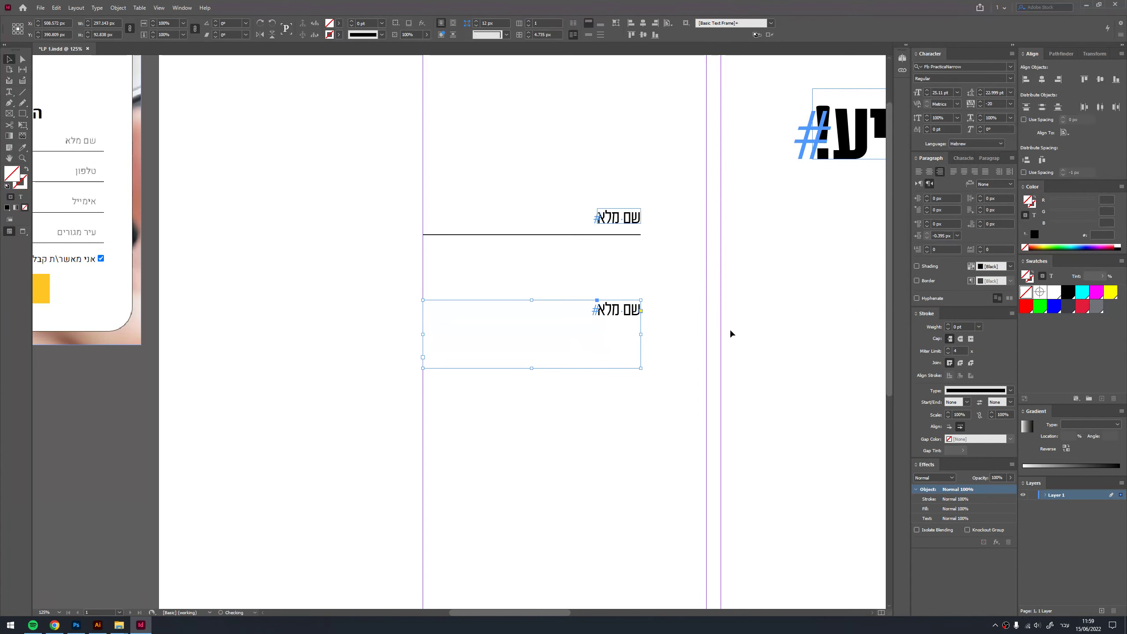
{"action": "key", "text": "w"}
{"action": "left_click", "coordinate": [692, 332]}
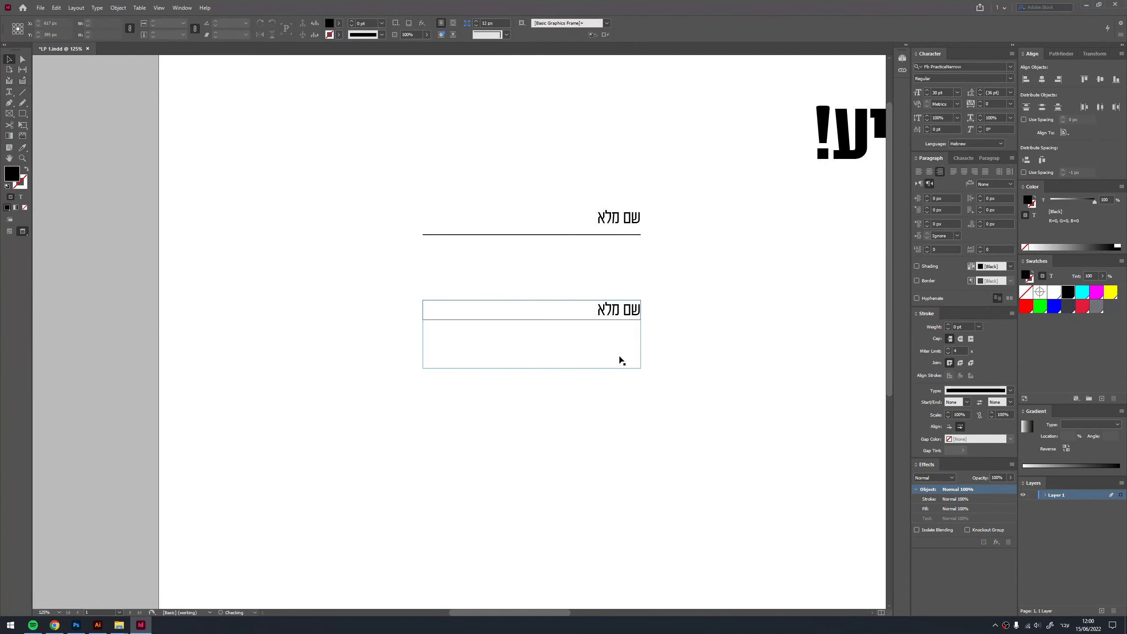
- Give the lower 'שם מלא' label a bottom-only 2 pt paragraph border underline
{"action": "left_click", "coordinate": [635, 313]}
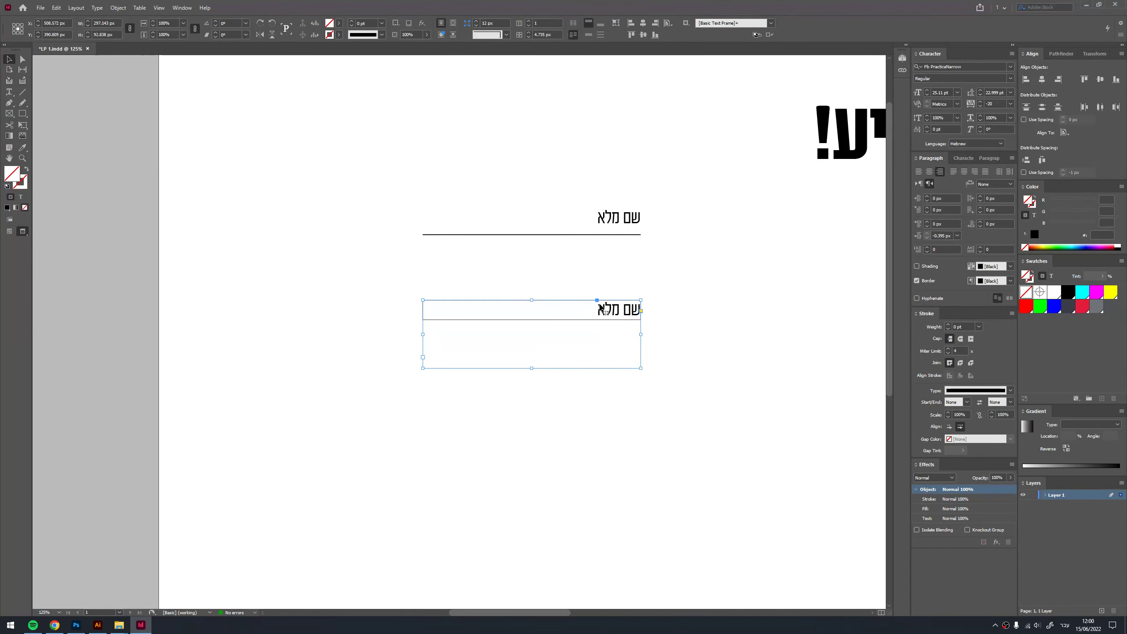
{"action": "left_click", "coordinate": [972, 281], "text": "alt"}
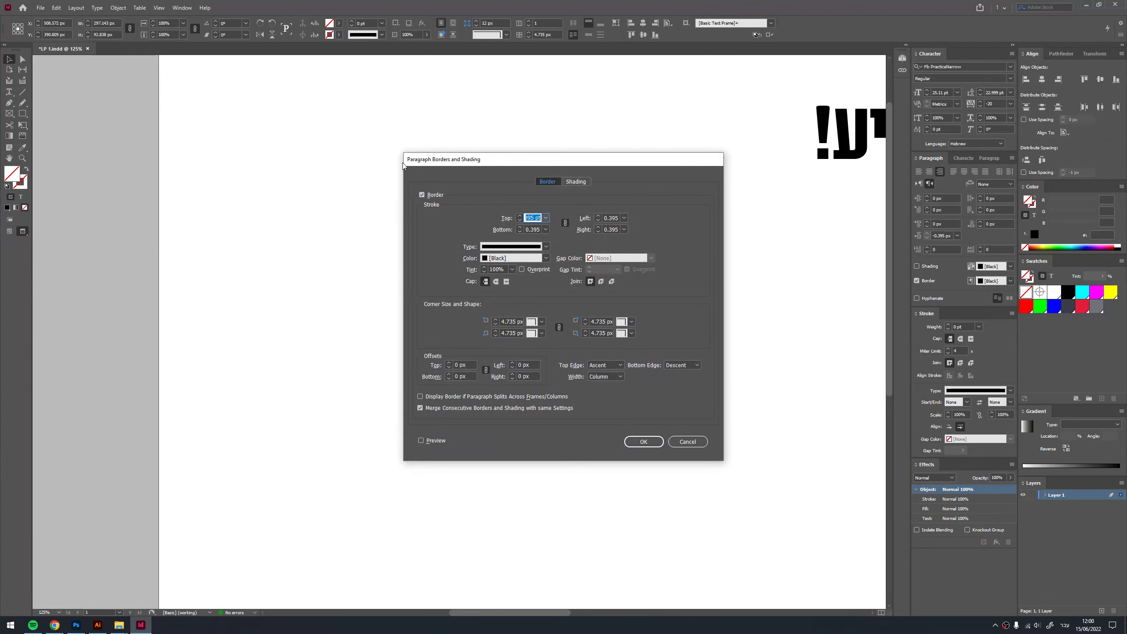
{"action": "mouse_move", "coordinate": [464, 163]}
{"action": "left_mouse_down"}
{"action": "mouse_move", "coordinate": [589, 167]}
{"action": "mouse_move", "coordinate": [746, 139]}
{"action": "left_mouse_up"}
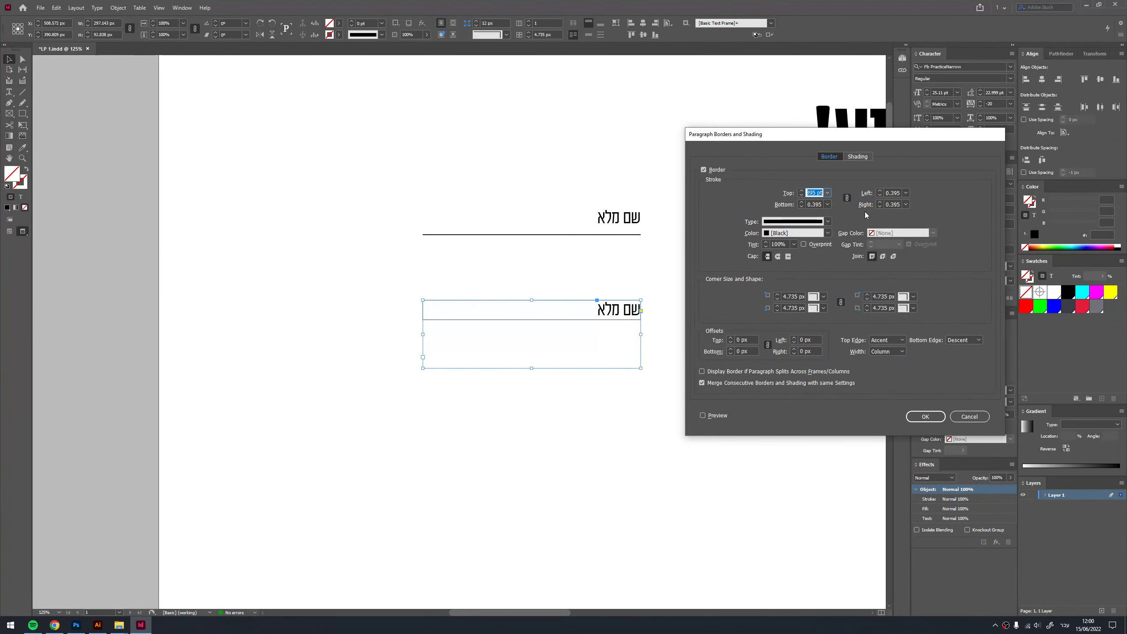
{"action": "left_click", "coordinate": [848, 199]}
{"action": "left_click", "coordinate": [828, 193]}
{"action": "left_click", "coordinate": [846, 198]}
{"action": "left_click", "coordinate": [801, 203]}
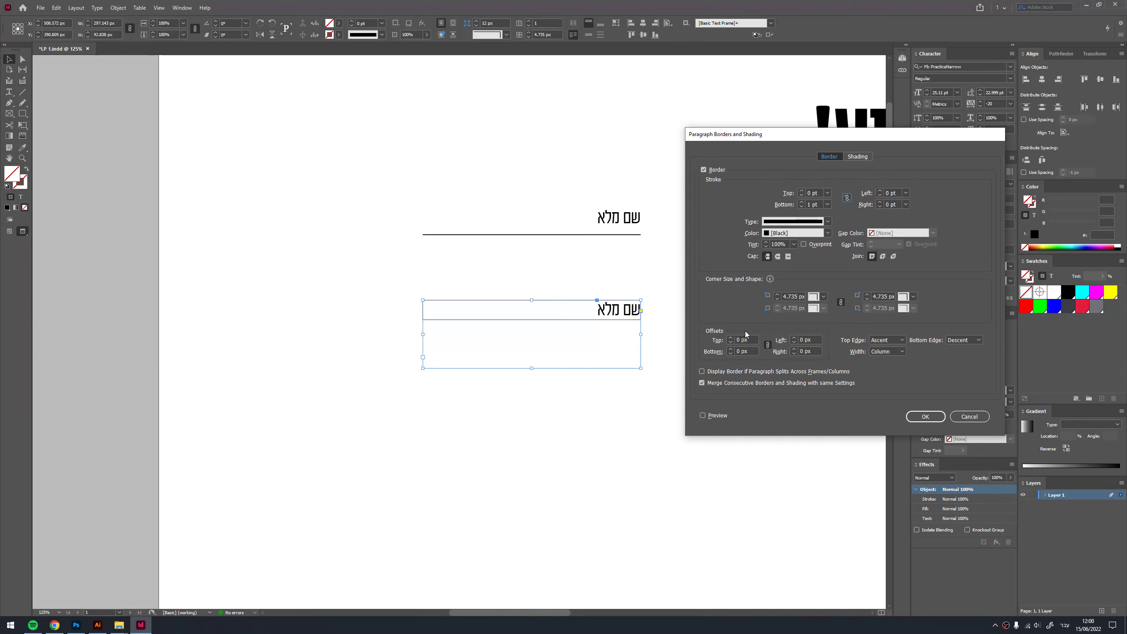
{"action": "left_click", "coordinate": [801, 202]}
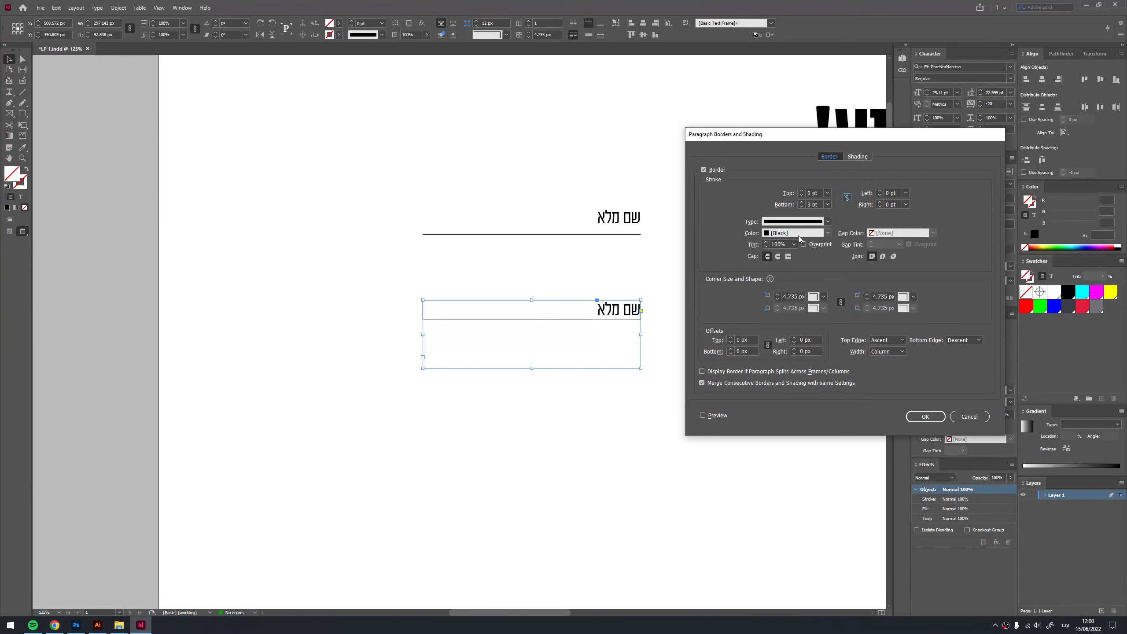
{"action": "left_click", "coordinate": [711, 416]}
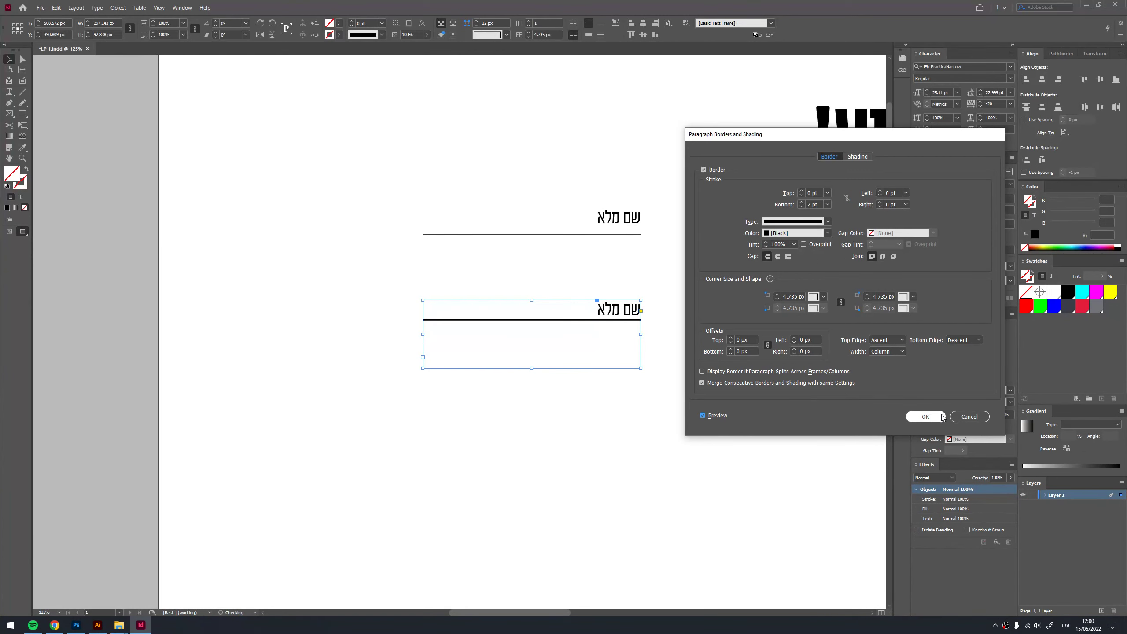
{"action": "left_click", "coordinate": [925, 416]}
- Nudge the underlined lower label right and down, and enlarge its frame
{"action": "left_click", "coordinate": [592, 482]}
{"action": "left_click", "coordinate": [610, 352]}
{"action": "left_click_drag", "start_coordinate": [619, 318], "coordinate": [625, 328]}
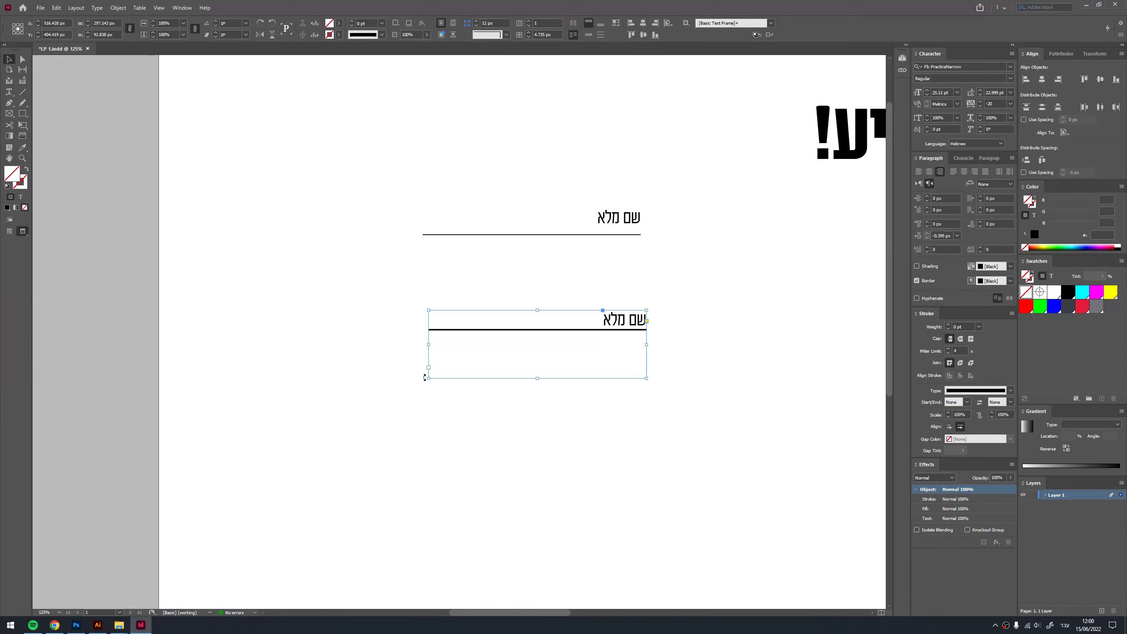
{"action": "left_click_drag", "start_coordinate": [425, 377], "coordinate": [416, 421]}
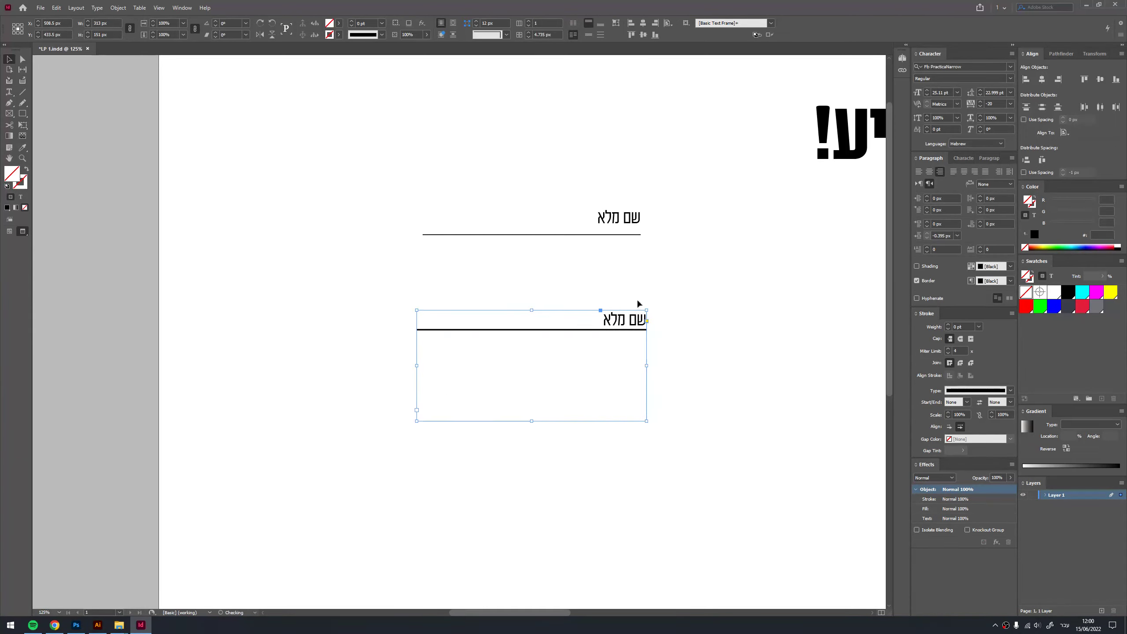
- Test typing in the name label, then delete the test characters
{"action": "double_click", "coordinate": [606, 325]}
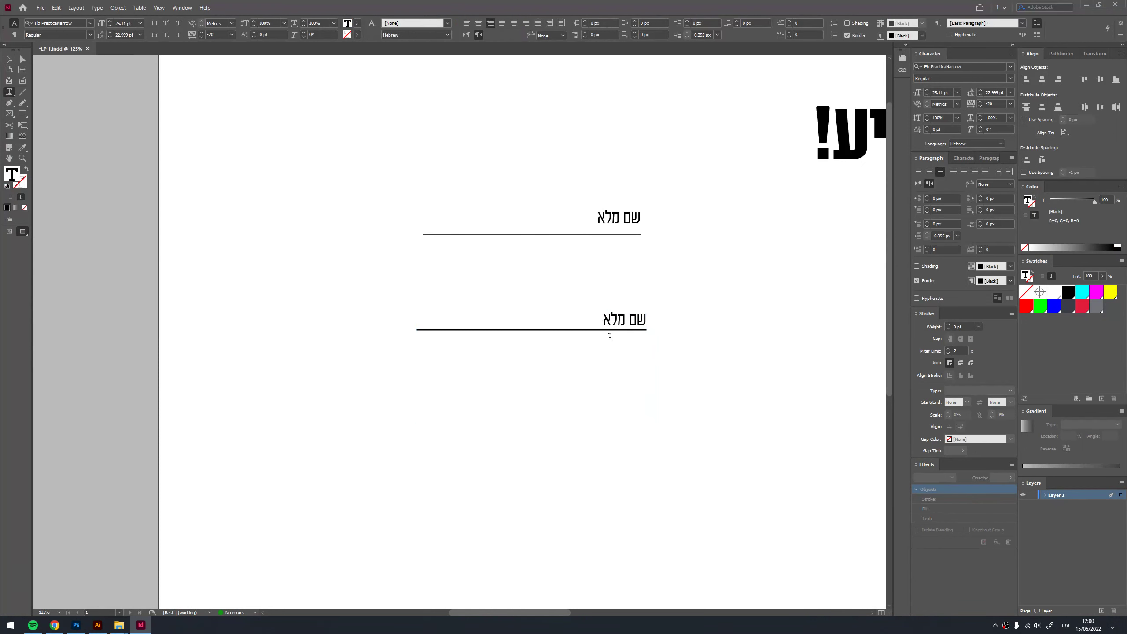
{"action": "type", "text": " שדג"}
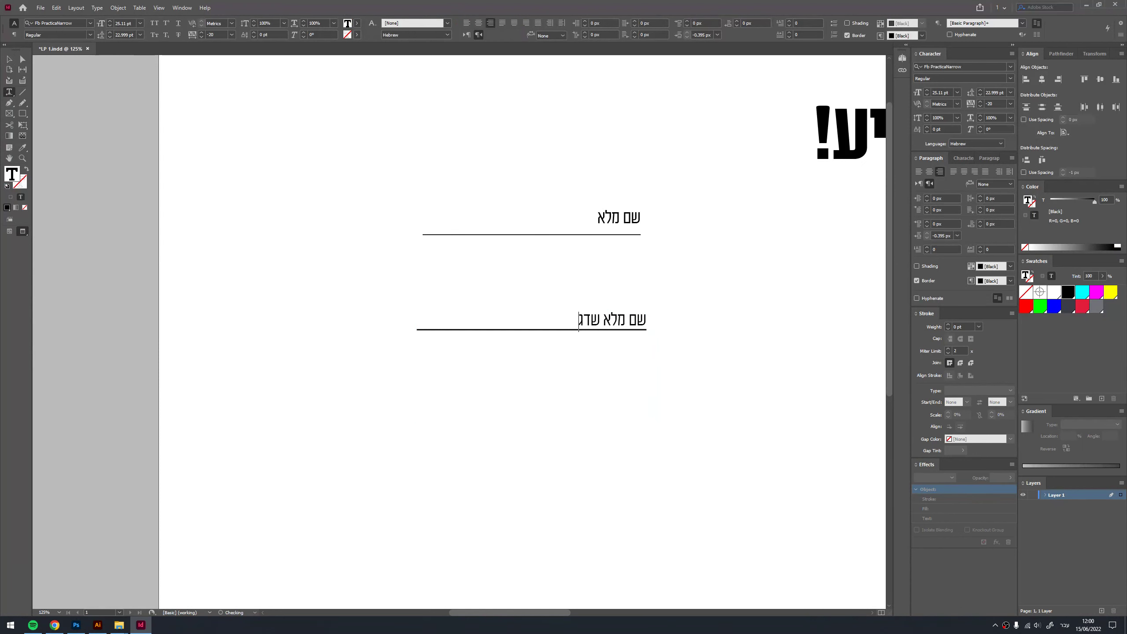
{"action": "type", "text": "שדגשגד"}
{"action": "left_click_drag", "start_coordinate": [538, 321], "coordinate": [604, 323]}
{"action": "key", "text": "BackSpace"}
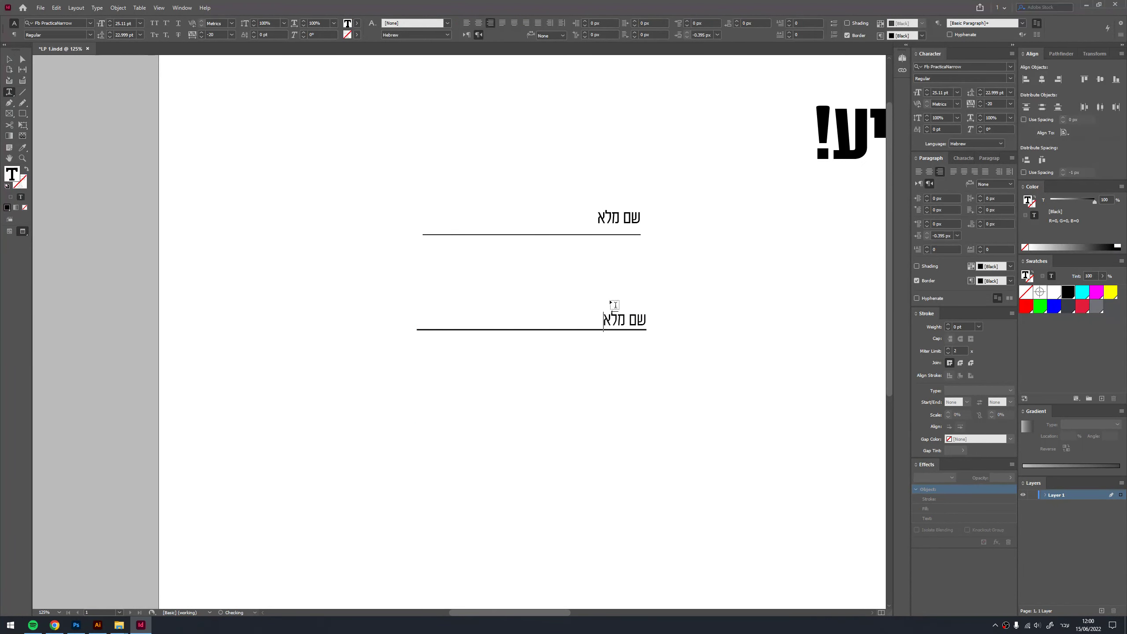
{"action": "key", "text": "Escape"}
{"action": "key", "text": "w"}
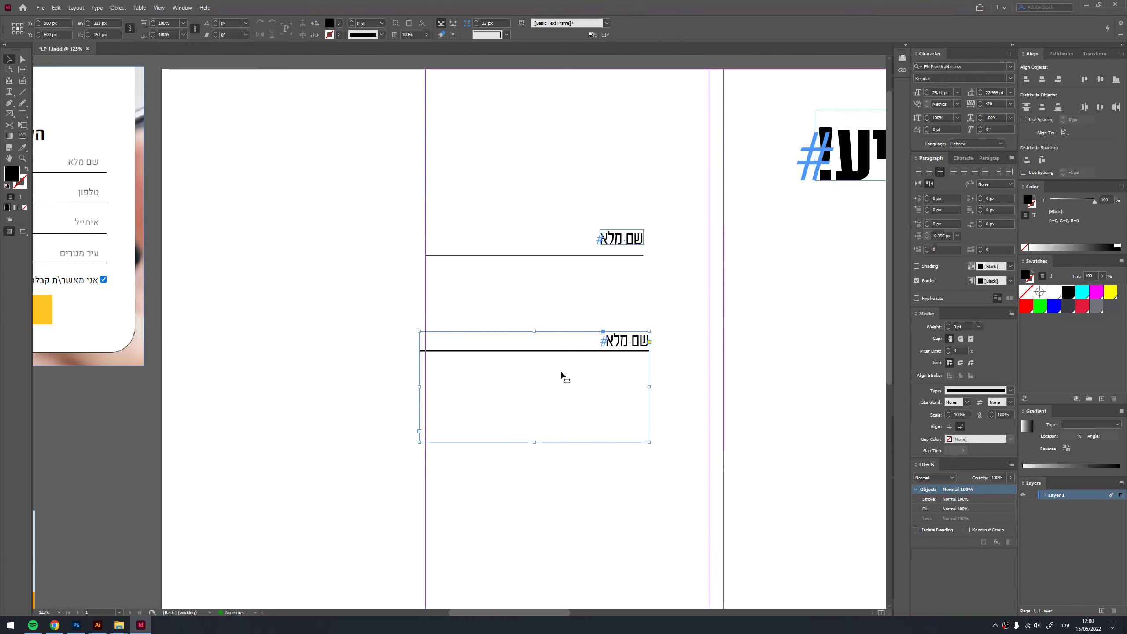
- Move the copied name field up and delete the original upper field
{"action": "mouse_move", "coordinate": [568, 368]}
{"action": "left_mouse_down"}
{"action": "mouse_move", "coordinate": [576, 317]}
{"action": "mouse_move", "coordinate": [613, 302]}
{"action": "left_mouse_up"}
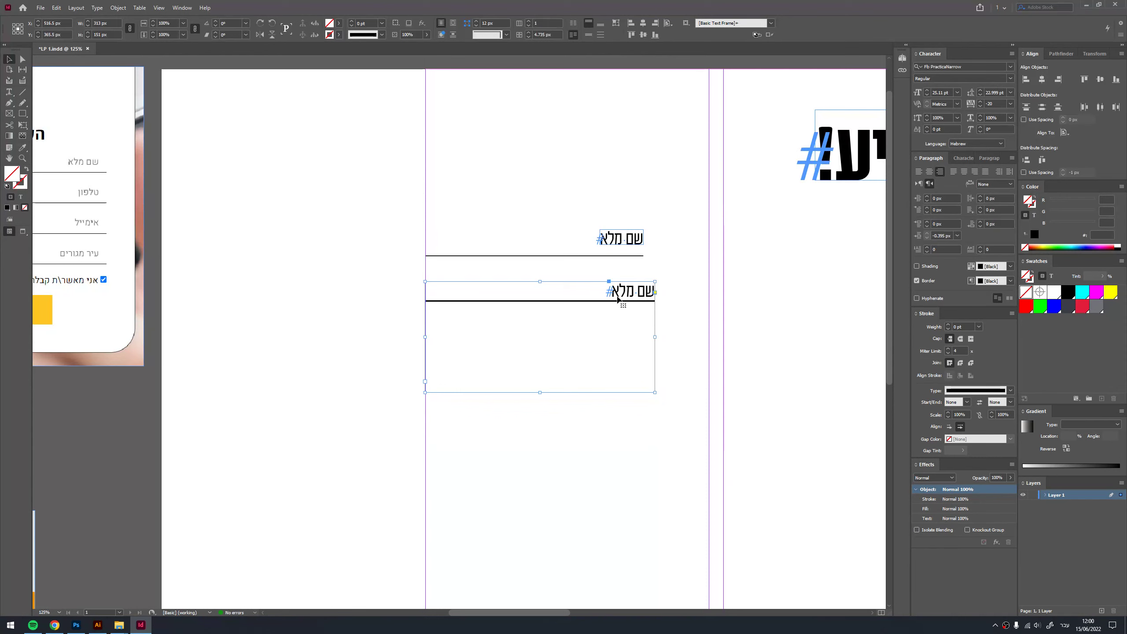
{"action": "left_click", "coordinate": [608, 257]}
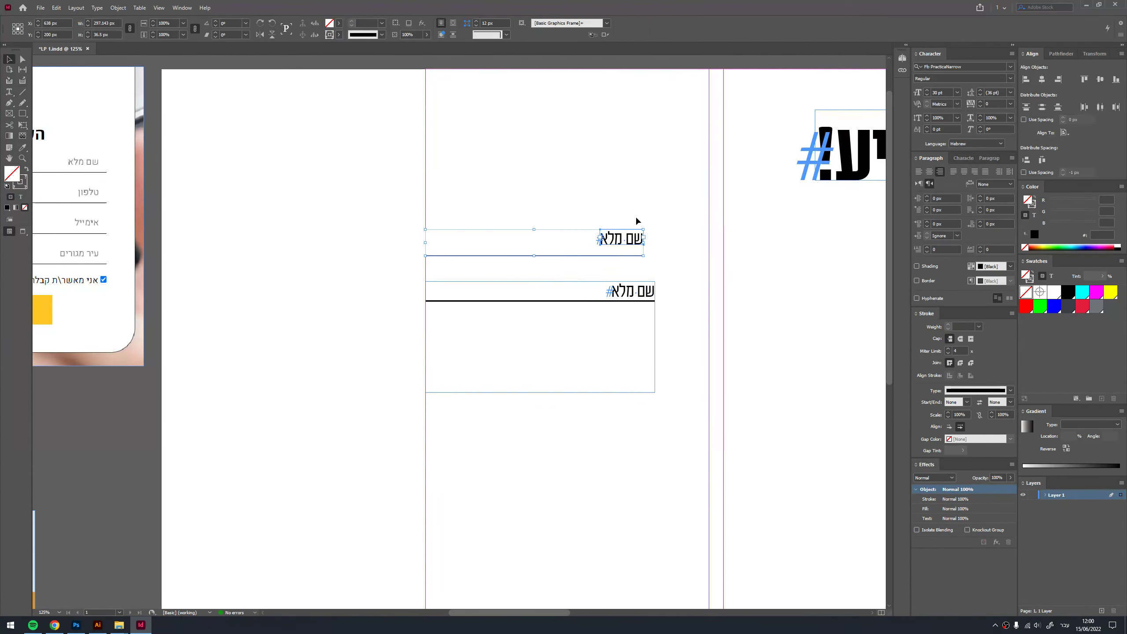
{"action": "key", "text": "Delete"}
{"action": "left_click", "coordinate": [591, 313]}
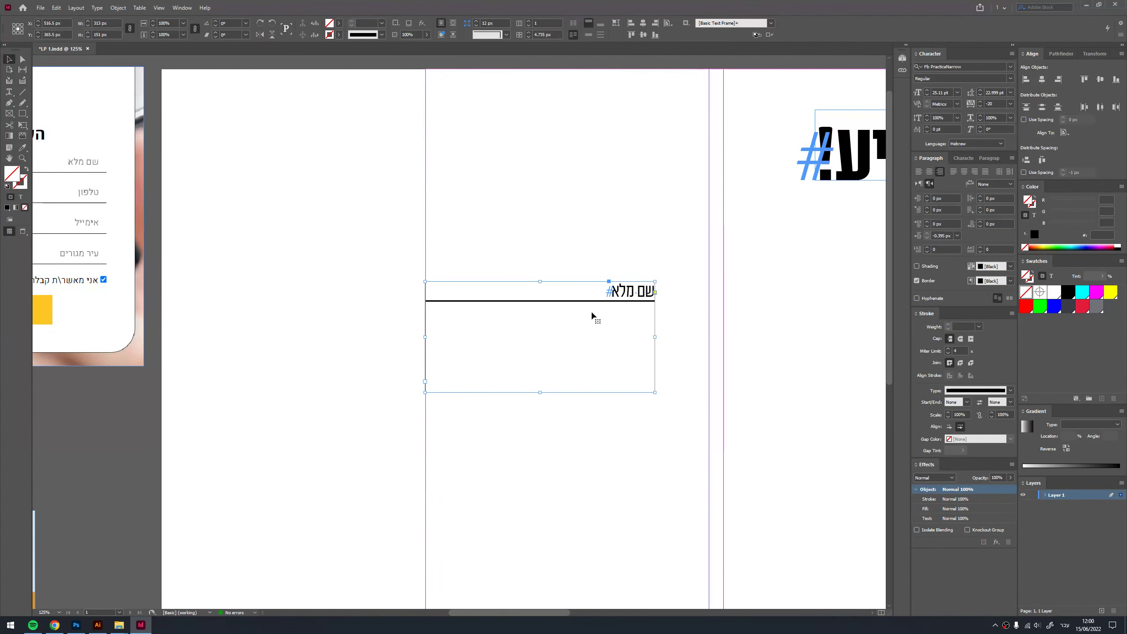
- Test line breaks inside the name field, then remove the test lines
{"action": "double_click", "coordinate": [443, 297]}
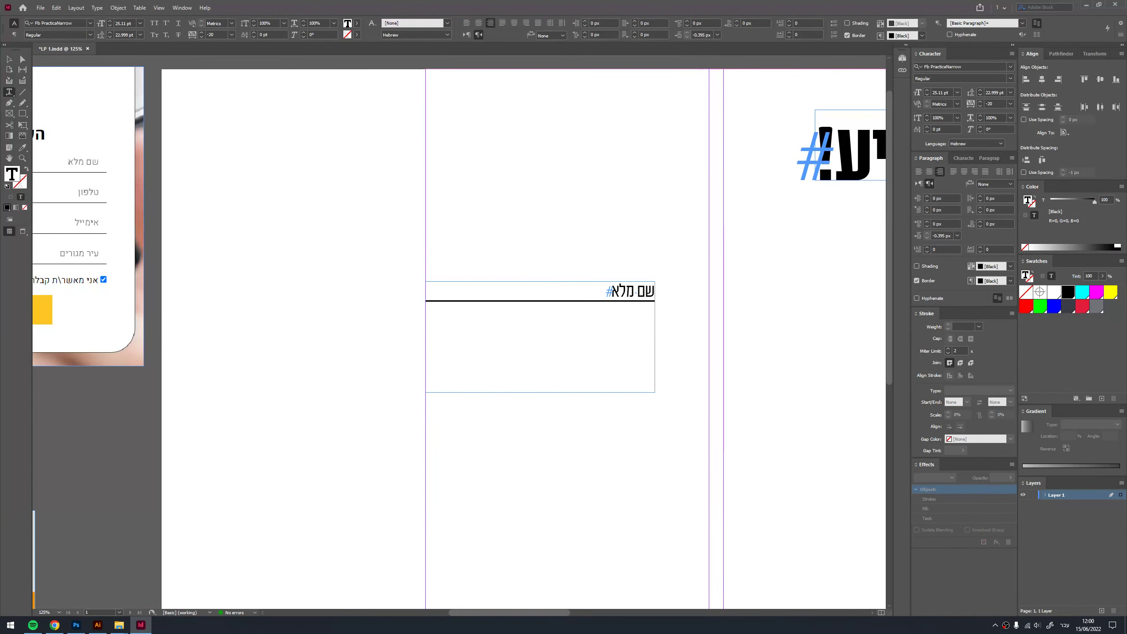
{"action": "key", "text": "Return"}
{"action": "type", "text": "גגגג"}
{"action": "key", "text": "Return"}
{"action": "type", "text": "גג"}
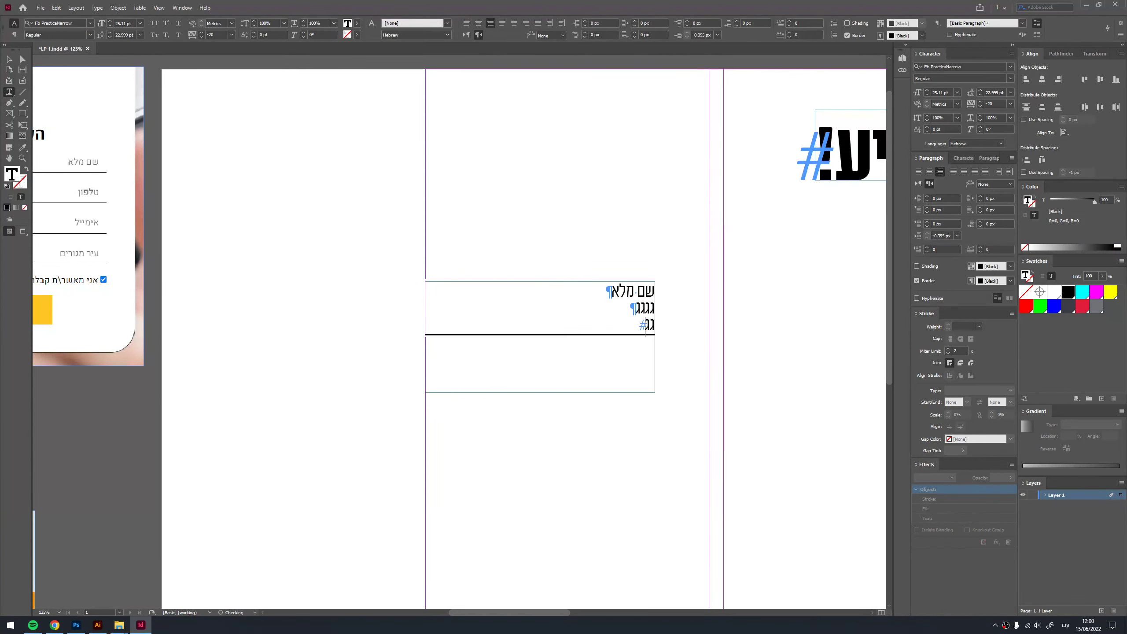
{"action": "key", "text": "BackSpace"}
{"action": "key", "text": "BackSpace"}
{"action": "key", "text": "BackSpace"}
{"action": "key", "text": "BackSpace"}
{"action": "key", "text": "BackSpace"}
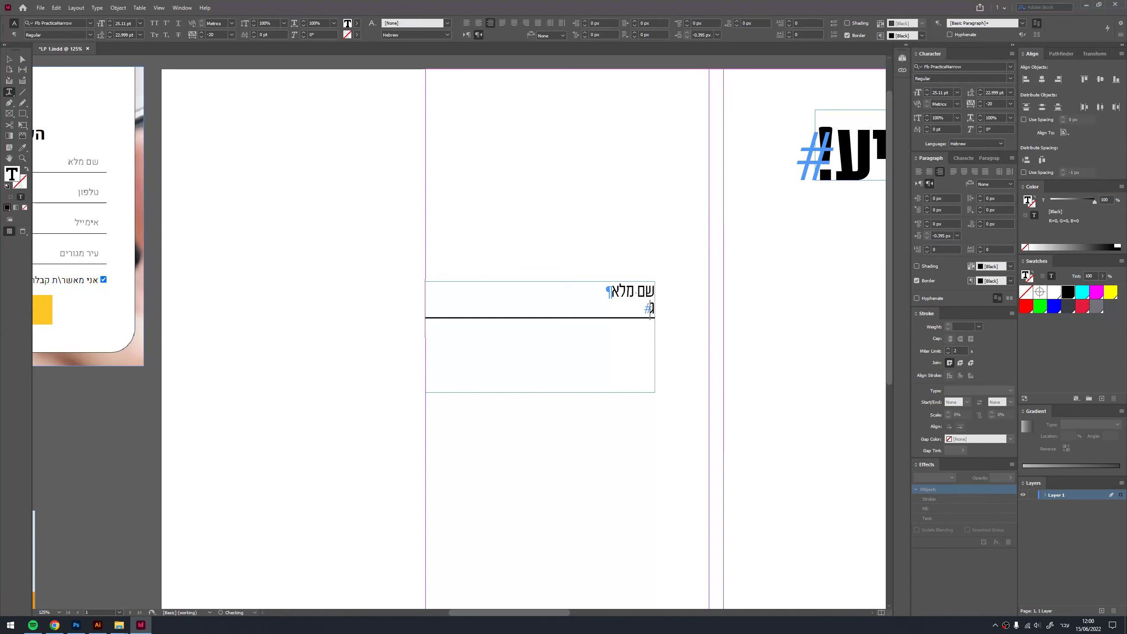
{"action": "key", "text": "BackSpace"}
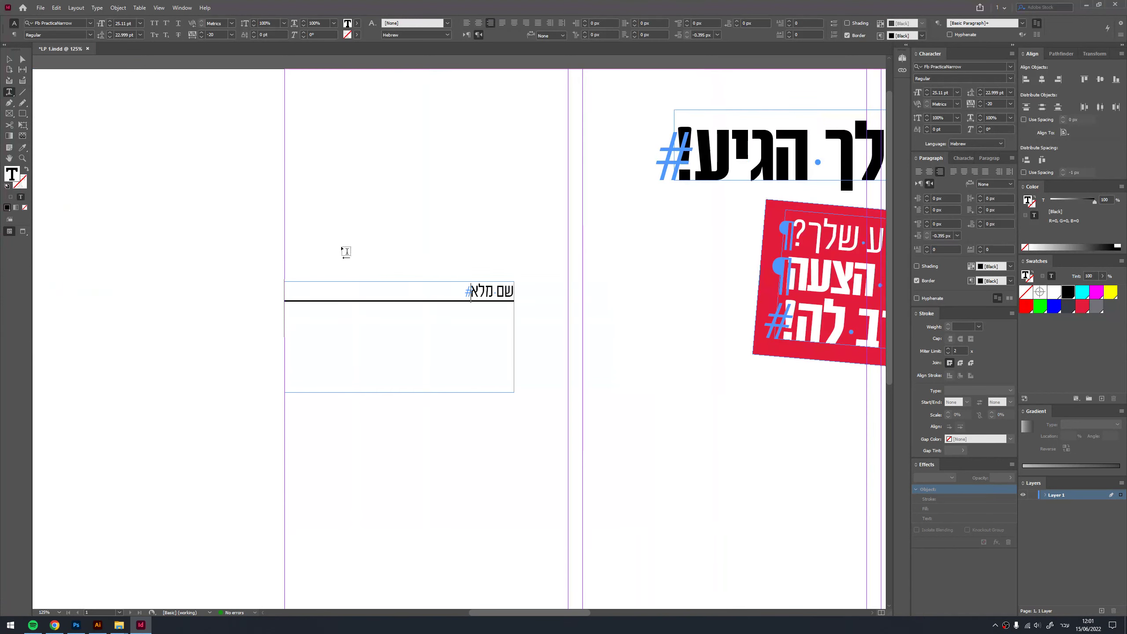
{"action": "key", "text": "Escape"}
- Trim the field frame to a short strip around the label and underline
{"action": "key", "text": "ctrl+alt+c"}
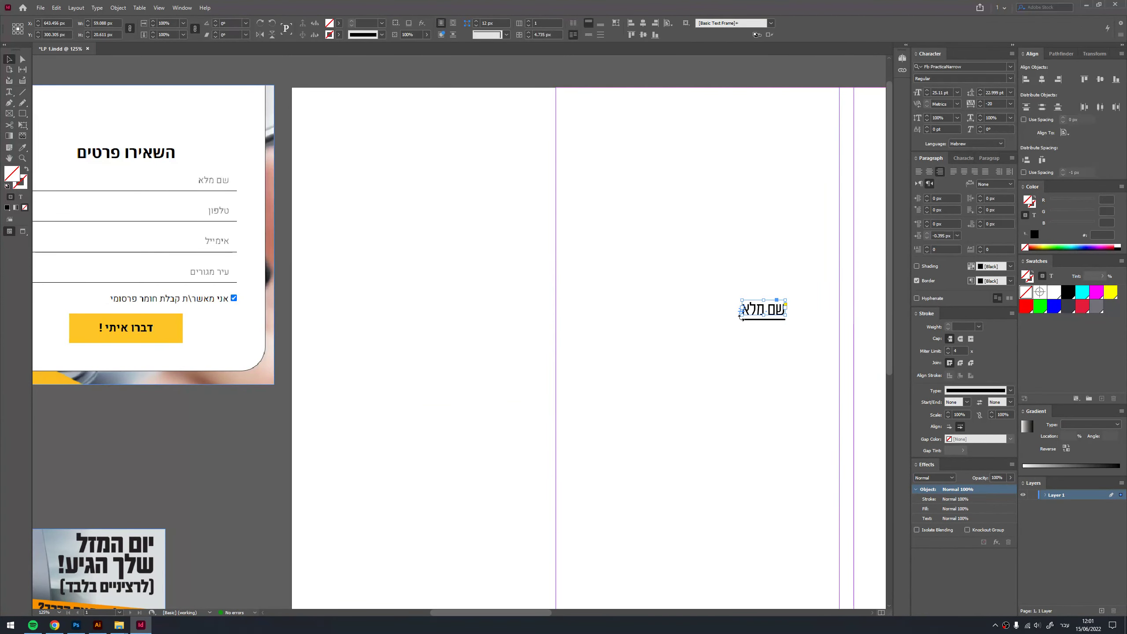
{"action": "key", "text": "ctrl+z"}
{"action": "left_click_drag", "start_coordinate": [670, 410], "coordinate": [669, 331]}
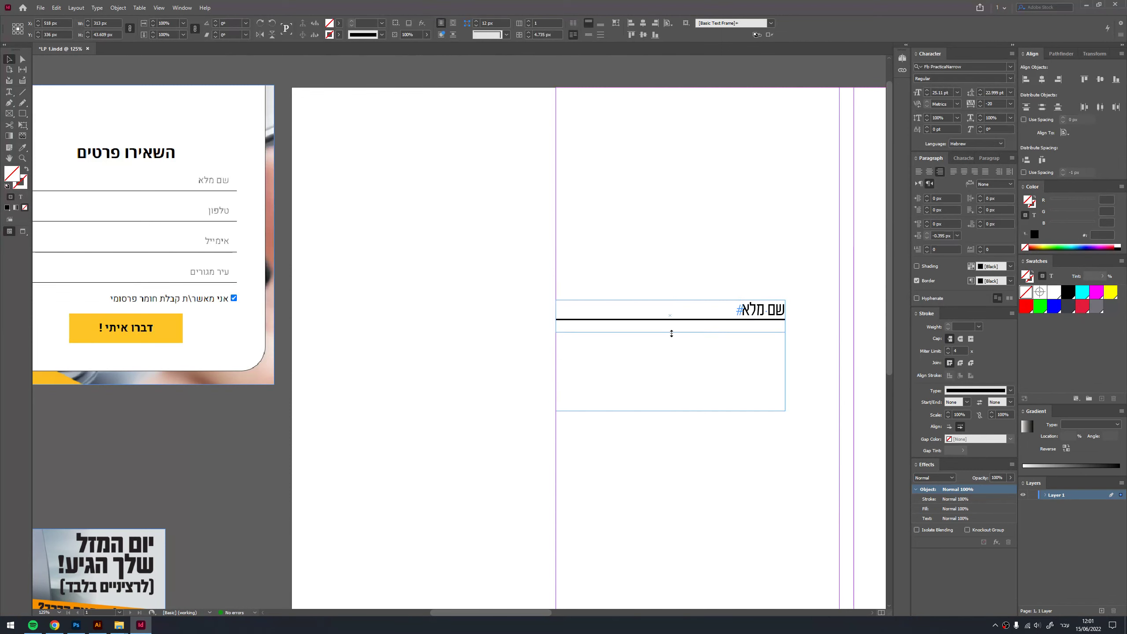
{"action": "left_click_drag", "start_coordinate": [743, 362], "coordinate": [682, 337]}
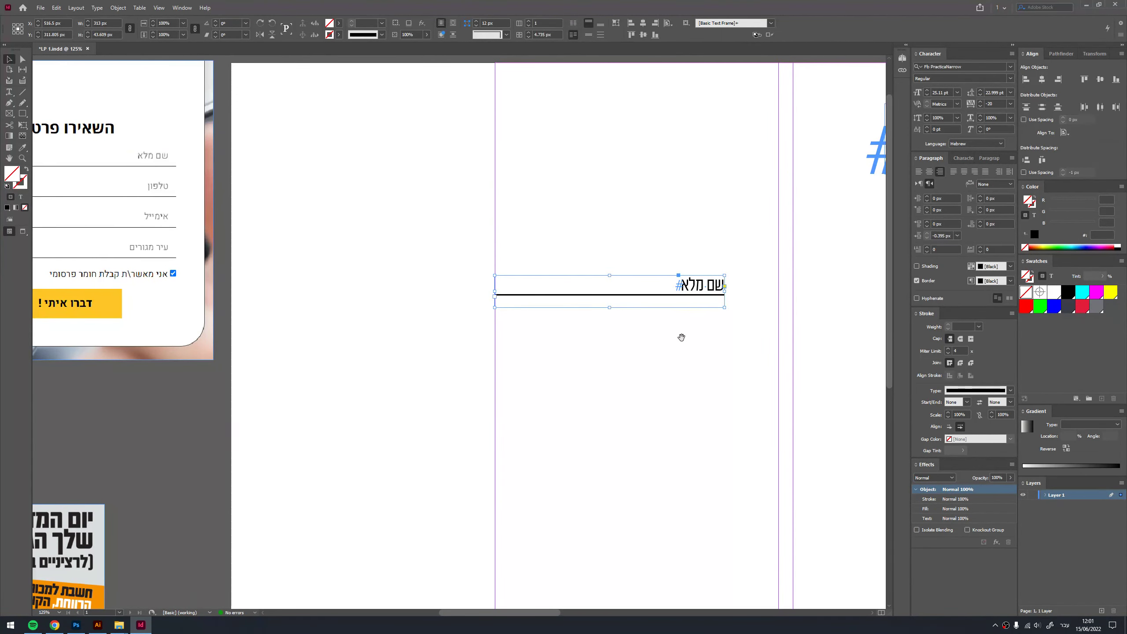
{"action": "key", "text": "ctrl+alt+c"}
- Duplicate the field below and relabel the copy 'טלפון'
{"action": "key", "text": "ctrl+z"}
{"action": "left_click_drag", "start_coordinate": [684, 294], "coordinate": [684, 433]}
{"action": "triple_click", "coordinate": [695, 340]}
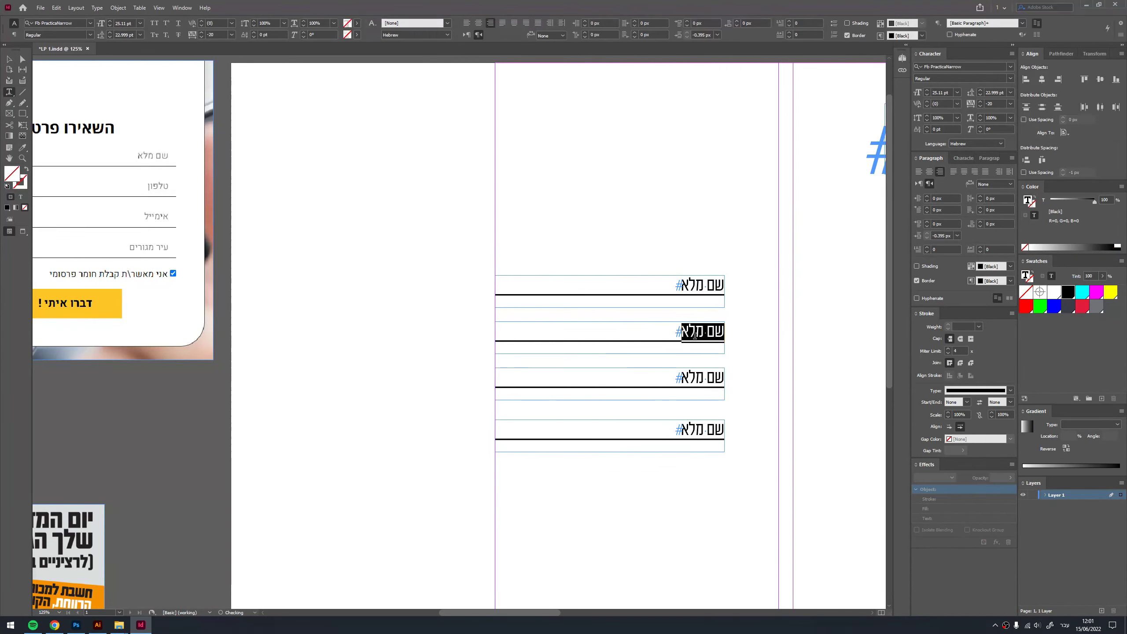
{"action": "type", "text": "טלפון"}
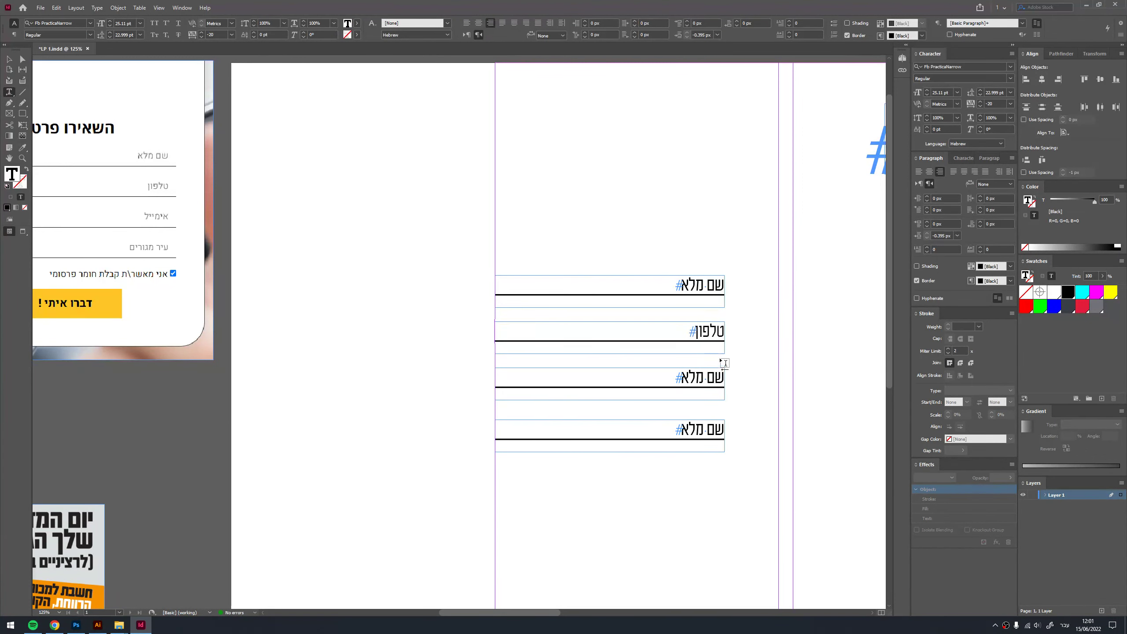
- Relabel the third field copy as 'דוא"ל', checking the reference form
{"action": "left_click_drag", "start_coordinate": [180, 234], "coordinate": [477, 399]}
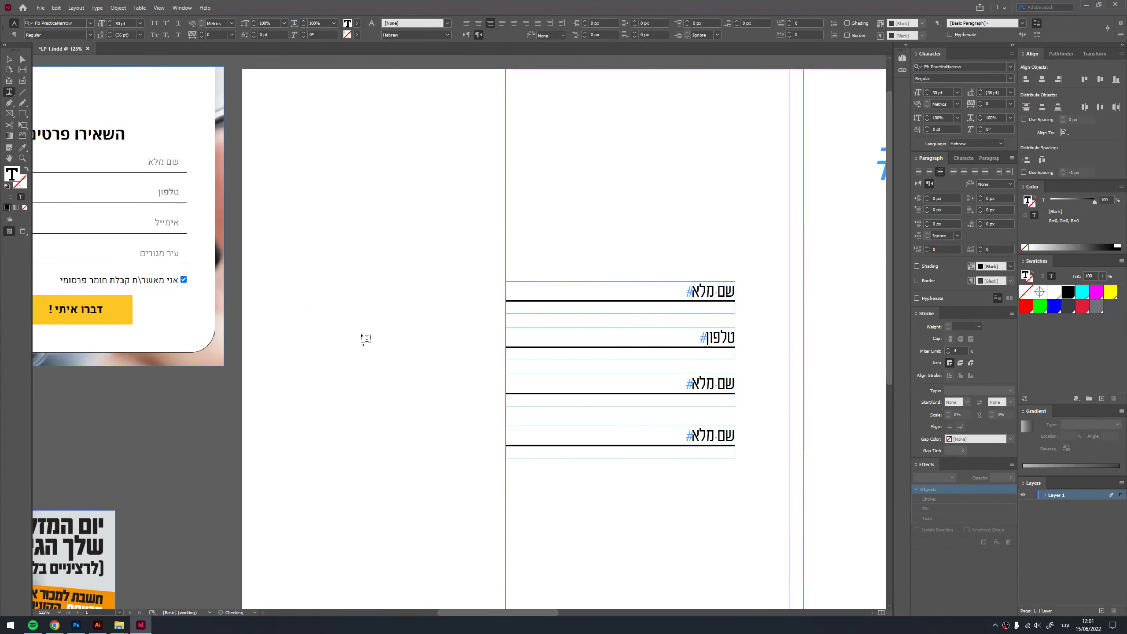
{"action": "key", "text": "v"}
{"action": "left_click_drag", "start_coordinate": [125, 219], "coordinate": [452, 372]}
{"action": "scroll", "coordinate": [449, 367], "scroll_direction": "up", "scroll_amount": 3}
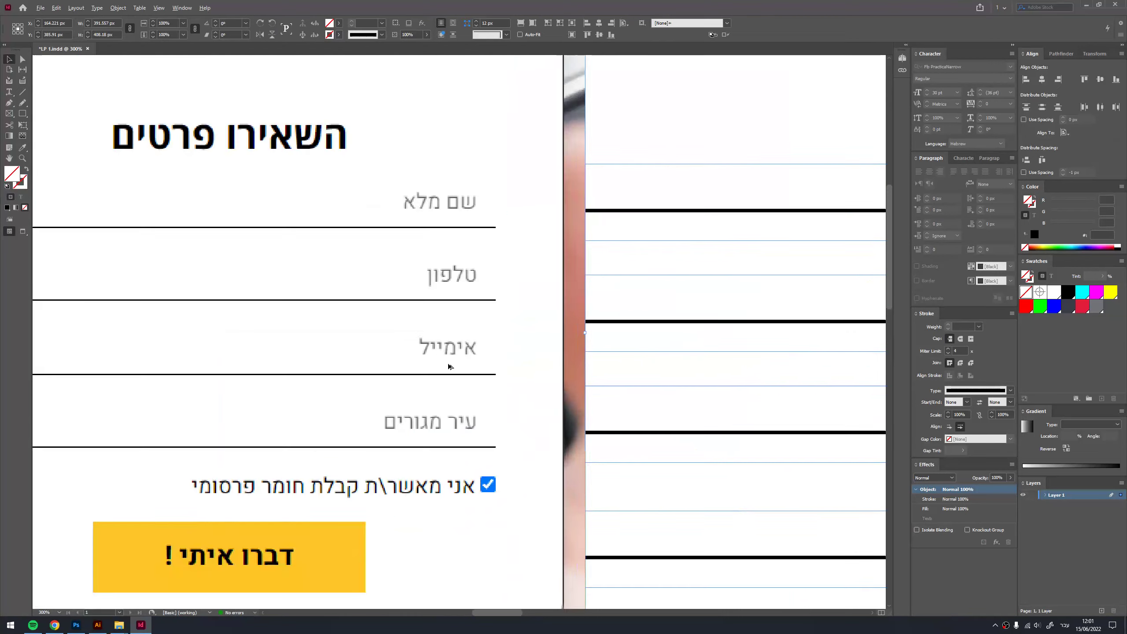
{"action": "scroll", "coordinate": [449, 367], "scroll_direction": "up", "scroll_amount": 1}
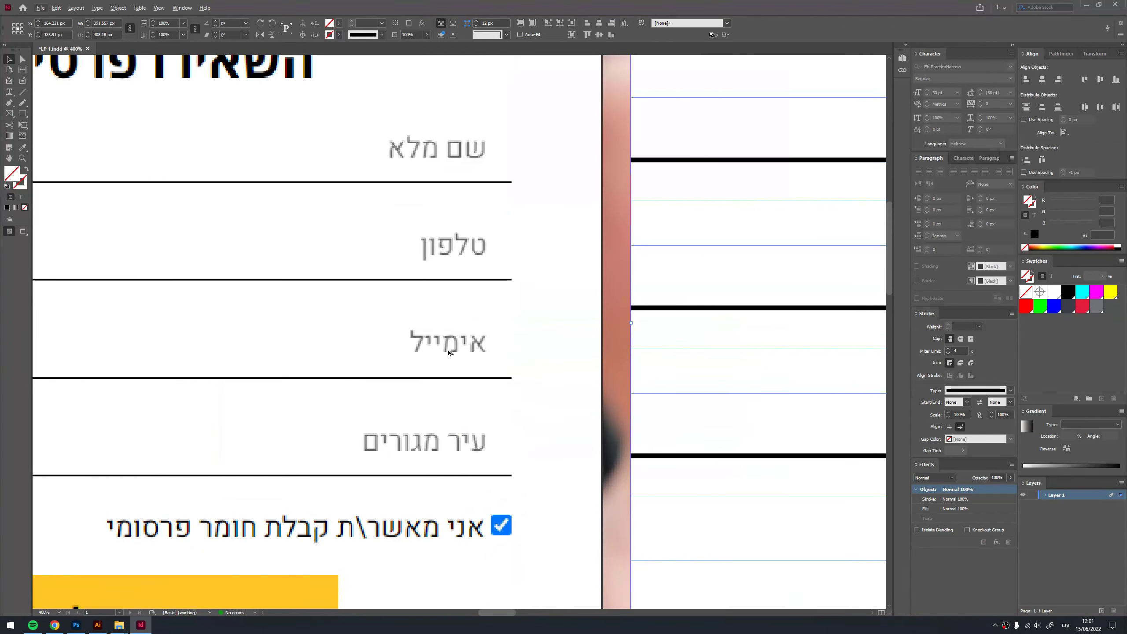
{"action": "scroll", "coordinate": [489, 350], "scroll_direction": "down", "scroll_amount": 2}
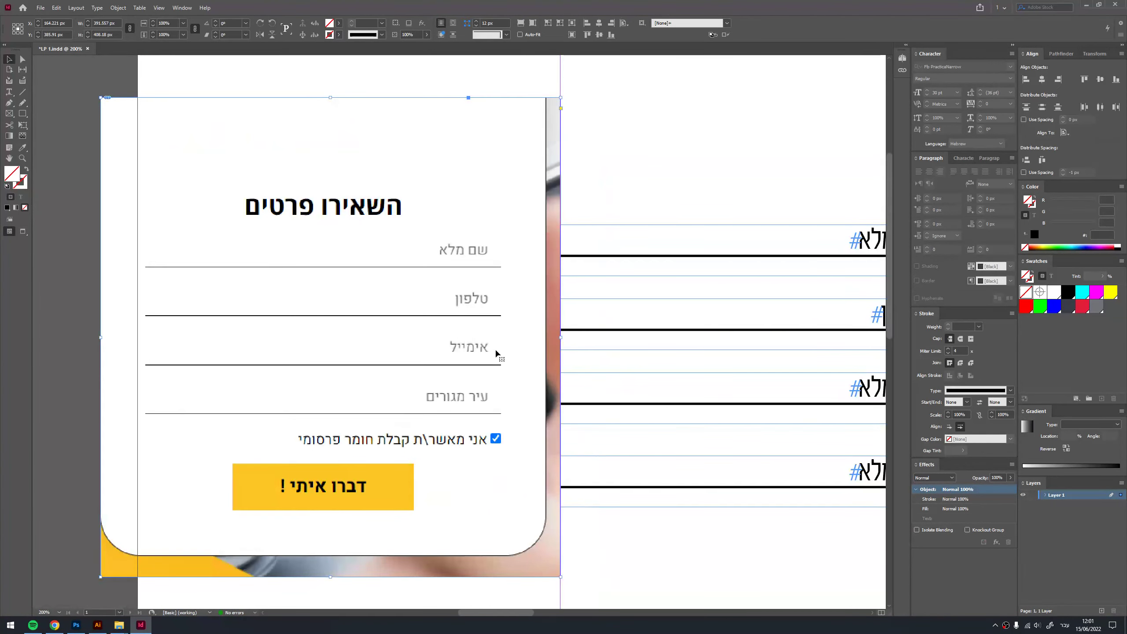
{"action": "scroll", "coordinate": [426, 358], "scroll_direction": "down", "scroll_amount": 1}
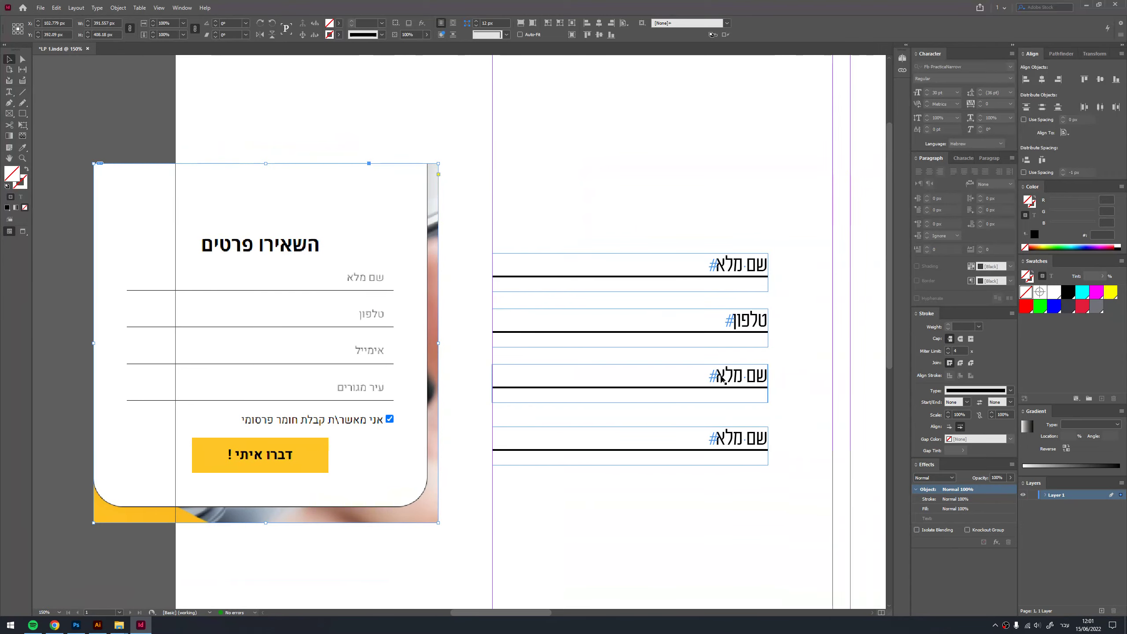
{"action": "triple_click", "coordinate": [722, 378]}
{"action": "type", "text": "דוא\""}
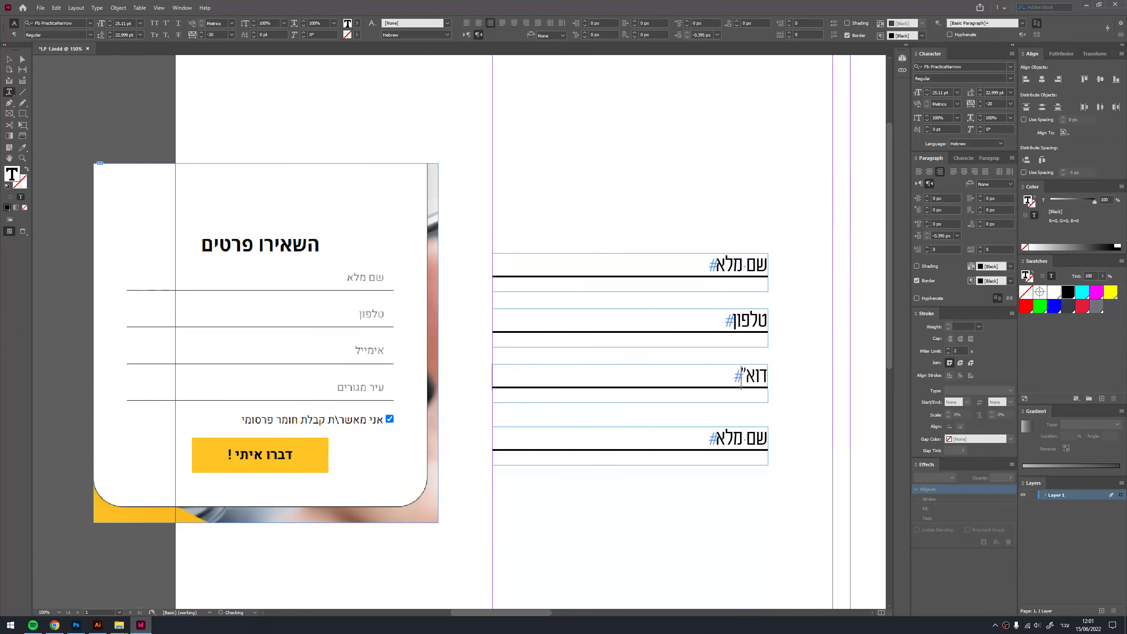
{"action": "type", "text": "ל"}
{"action": "key", "text": "Escape"}
- Make the fourth field an unruled, centred line reading 'כן אני רוצה למכור!'
{"action": "left_click", "coordinate": [265, 342]}
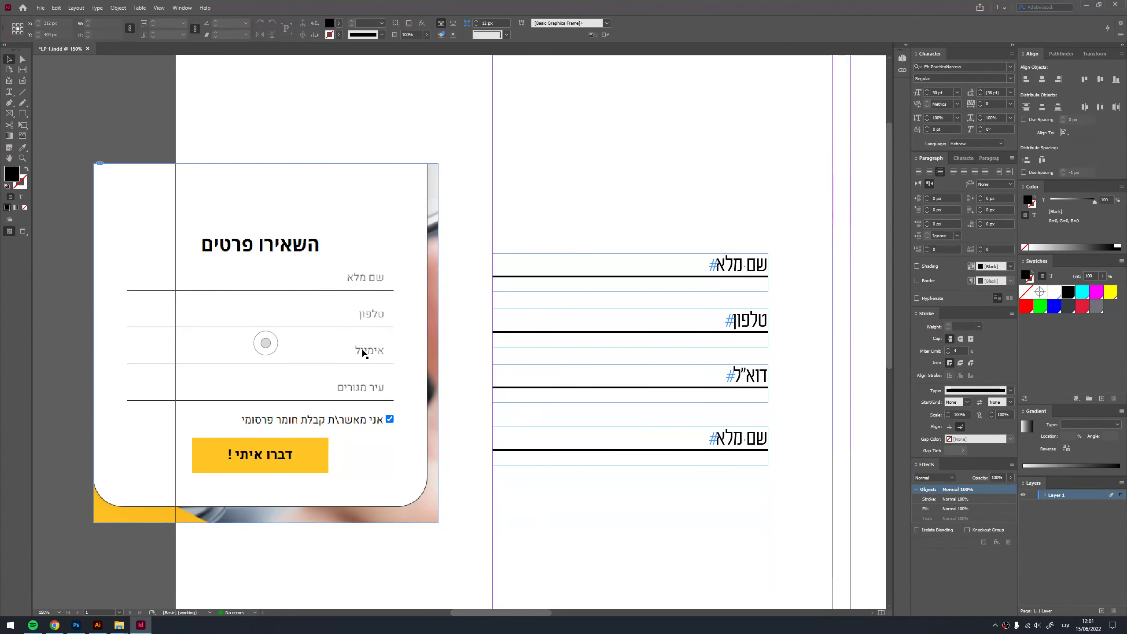
{"action": "left_click", "coordinate": [265, 343]}
{"action": "left_click", "coordinate": [541, 428]}
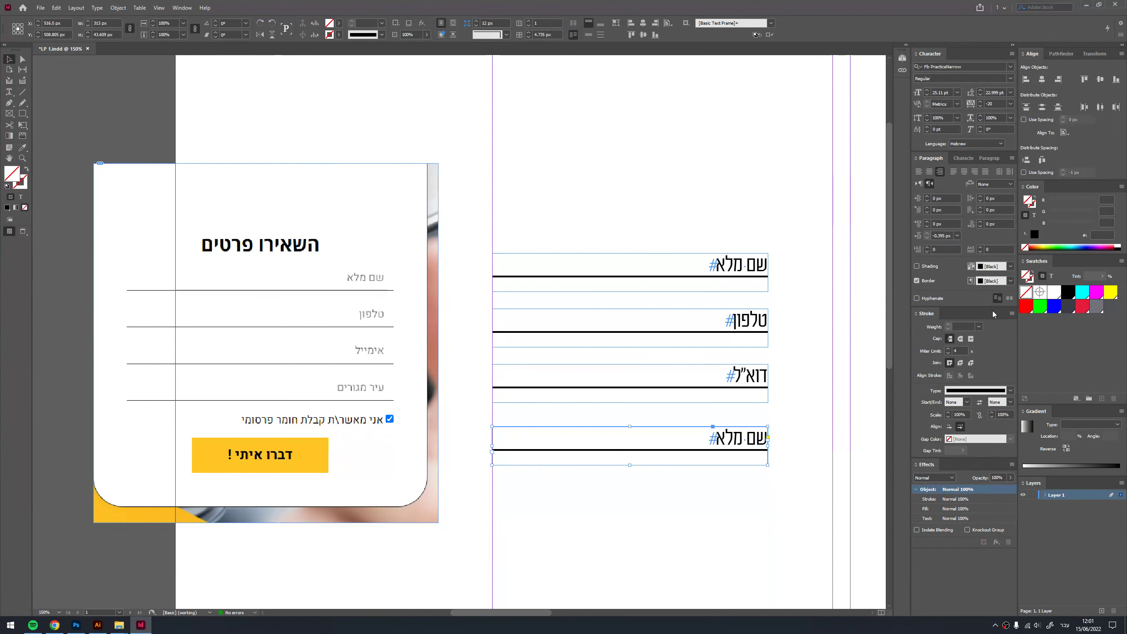
{"action": "left_click", "coordinate": [926, 284]}
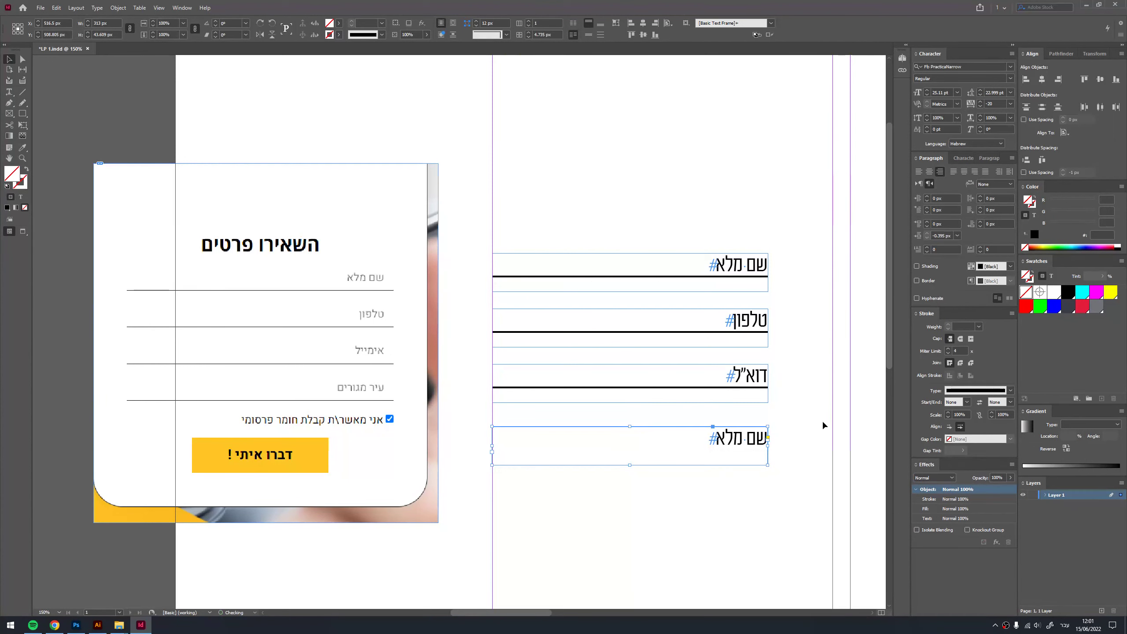
{"action": "triple_click", "coordinate": [734, 440]}
{"action": "type", "text": "דבו"}
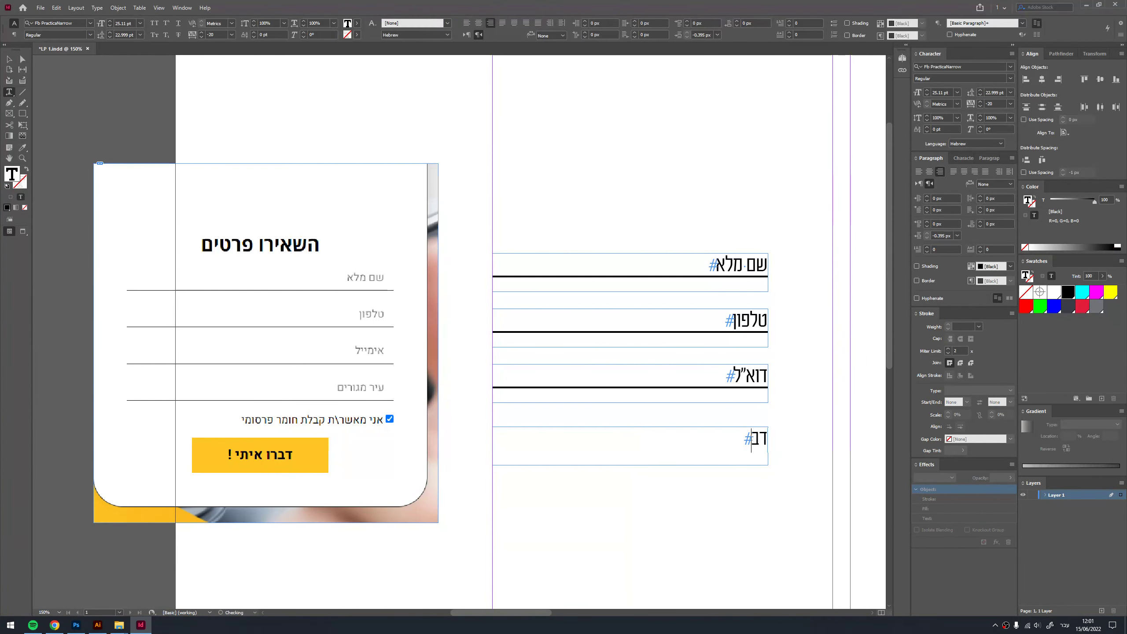
{"action": "type", "text": "רו איתי!"}
{"action": "key", "text": "ctrl+a"}
{"action": "type", "text": "כן"}
{"action": "type", "text": " אני רוצה למכור!"}
{"action": "key", "text": "Escape"}
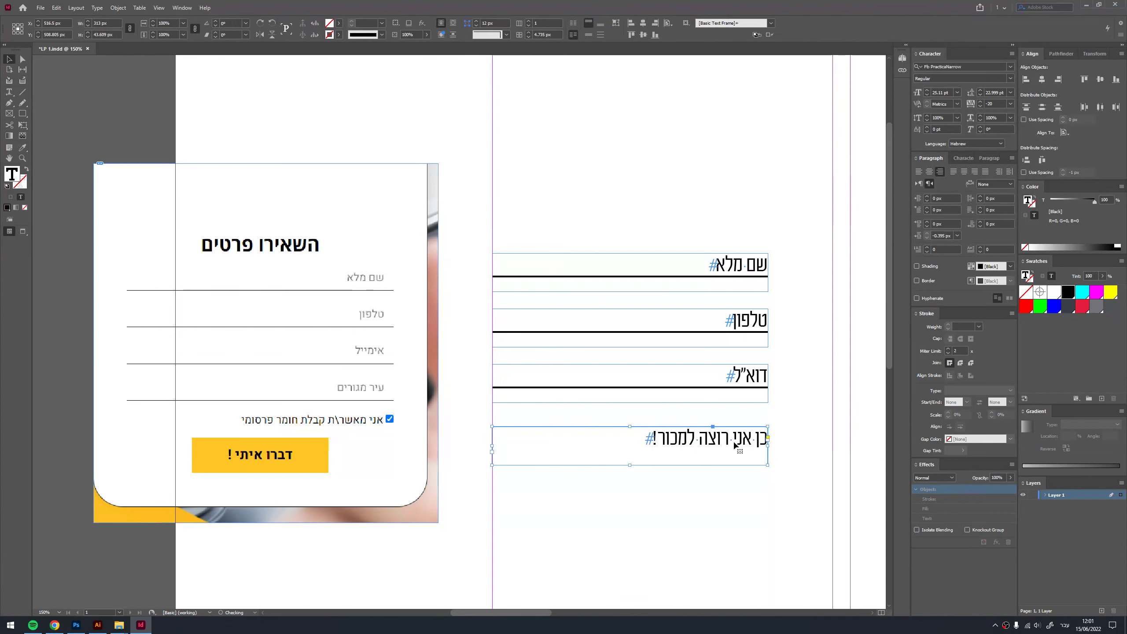
{"action": "left_click", "coordinate": [931, 172]}
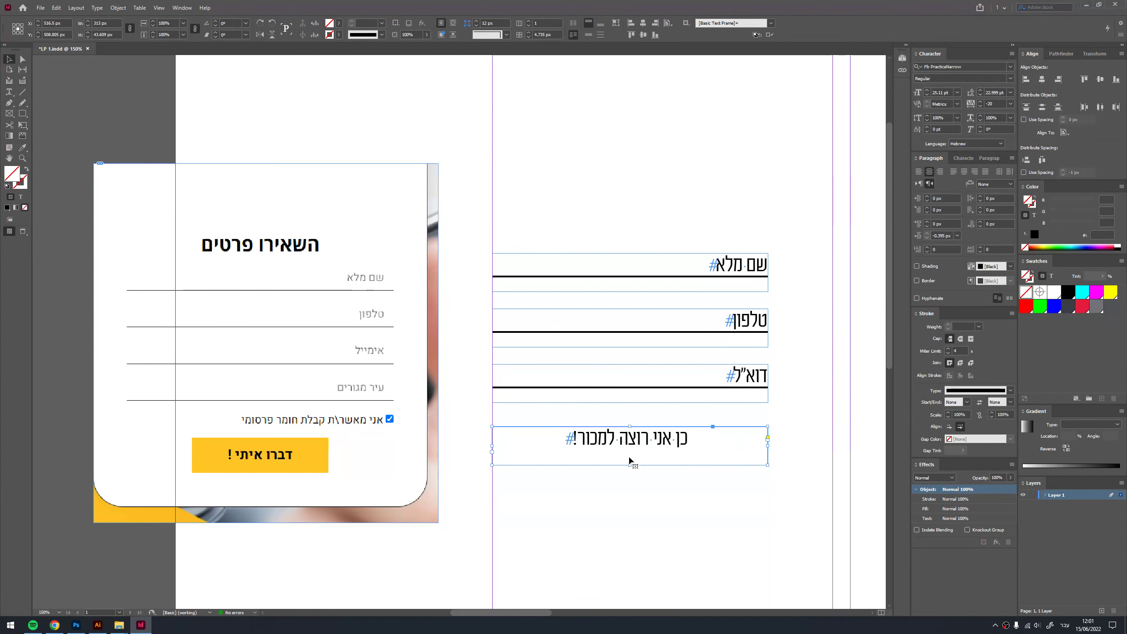
- Draw a red rectangle over the 'כן אני רוצה למכור!' text and send it behind
{"action": "scroll", "coordinate": [629, 460], "scroll_direction": "down", "scroll_amount": 1}
{"action": "scroll", "coordinate": [630, 439], "scroll_direction": "down", "scroll_amount": 1}
{"action": "scroll", "coordinate": [633, 400], "scroll_direction": "down", "scroll_amount": 1}
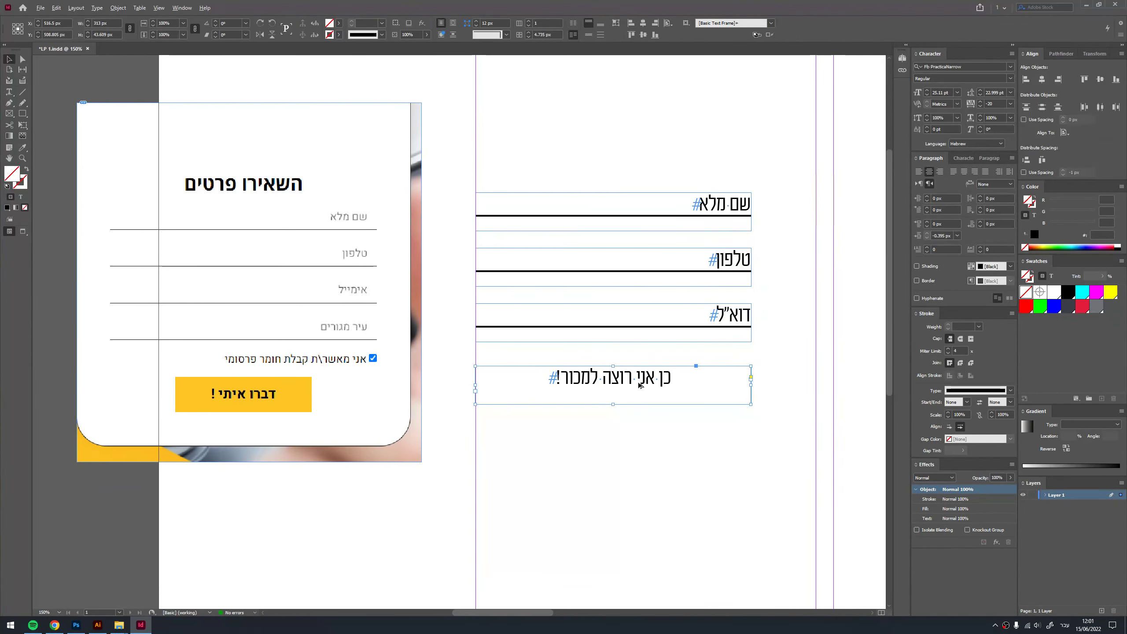
{"action": "left_click", "coordinate": [634, 411]}
{"action": "key", "text": "m"}
{"action": "left_click_drag", "start_coordinate": [542, 357], "coordinate": [693, 394]}
{"action": "left_click", "coordinate": [1082, 306]}
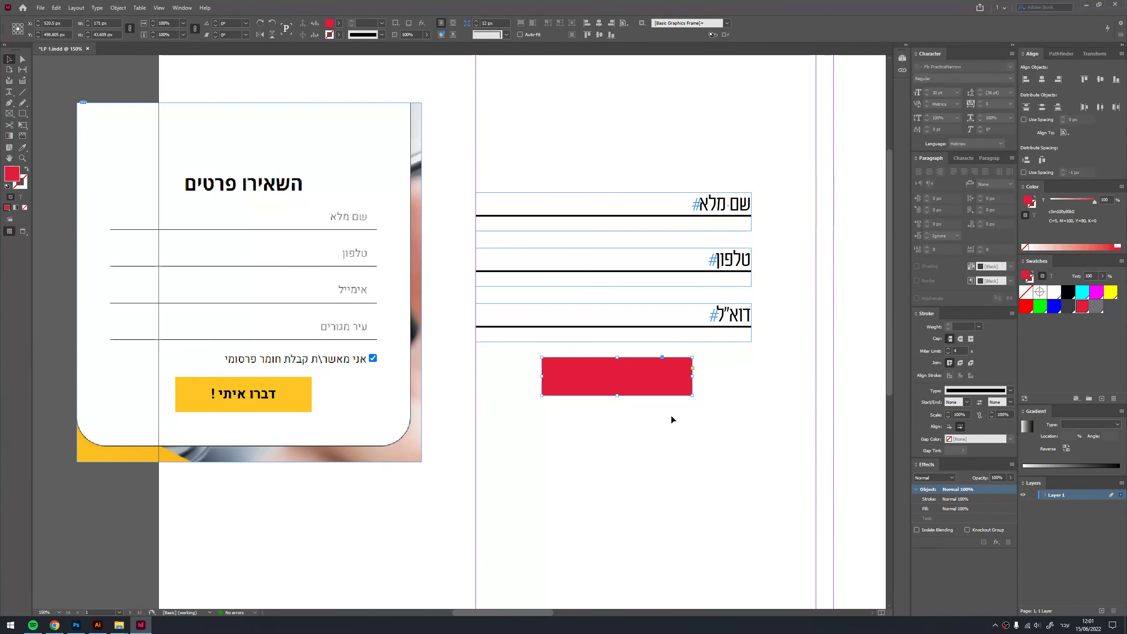
{"action": "key", "text": "ctrl+shift+["}
- Make the button text bold and white, and fit its frame to the content
{"action": "left_click", "coordinate": [660, 383]}
{"action": "scroll", "coordinate": [660, 383], "scroll_direction": "up", "scroll_amount": 3}
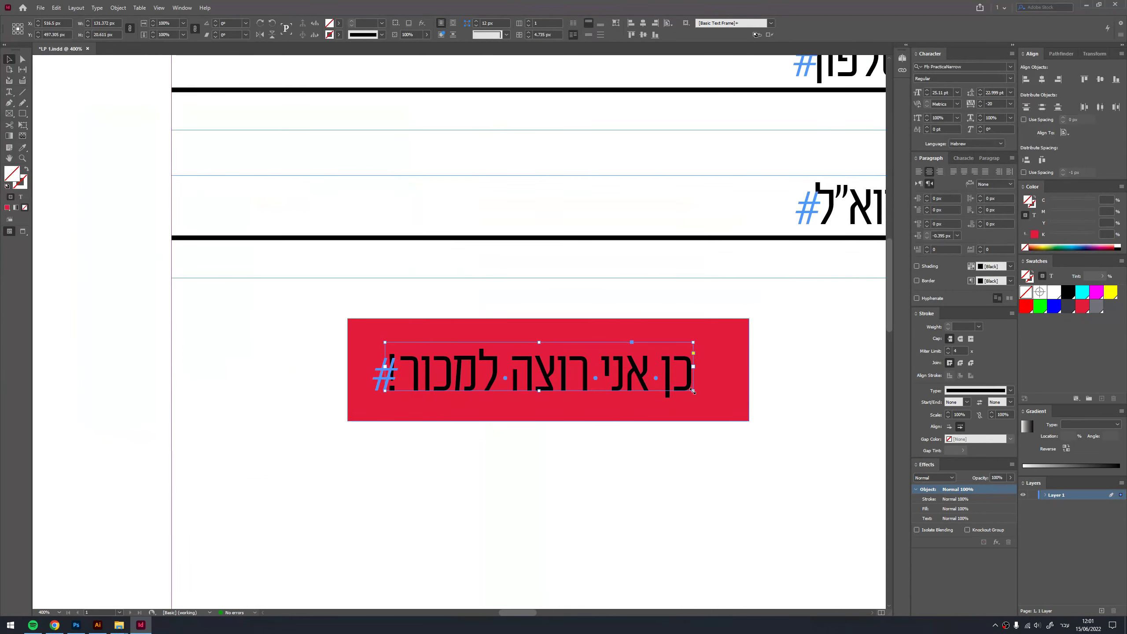
{"action": "left_click_drag", "start_coordinate": [693, 391], "coordinate": [717, 398]}
{"action": "left_click", "coordinate": [1010, 78]}
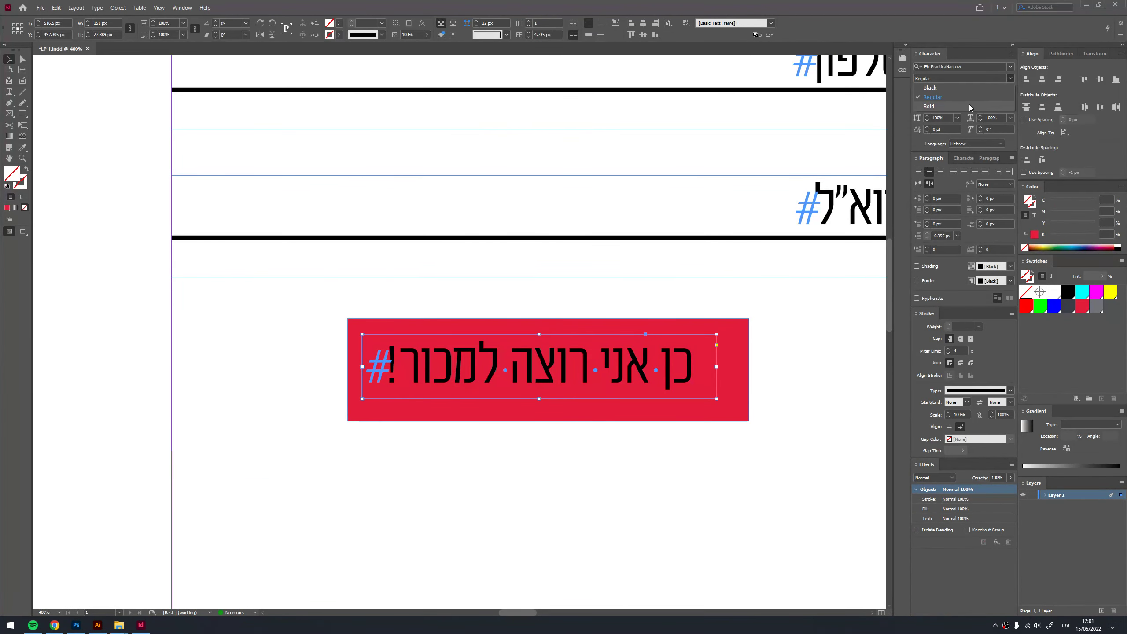
{"action": "left_click", "coordinate": [929, 106]}
{"action": "left_click", "coordinate": [1054, 292]}
{"action": "key", "text": "ctrl+alt+c"}
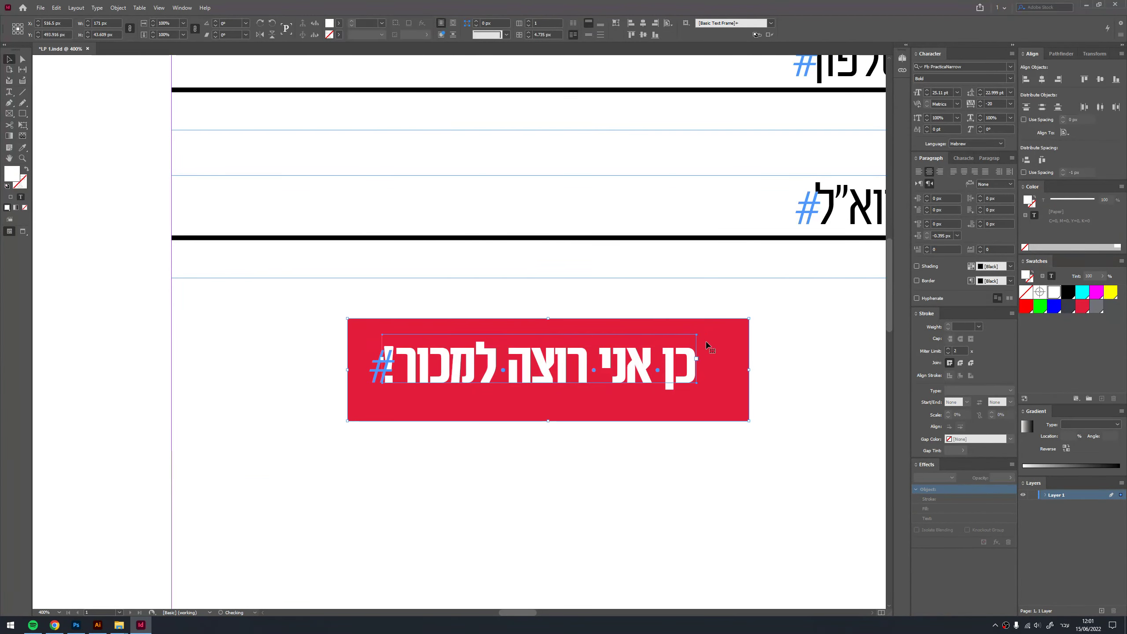
- Centre the text on the red rectangle horizontally and vertically
{"action": "left_click", "coordinate": [707, 345], "text": "shift"}
{"action": "left_click", "coordinate": [1043, 81]}
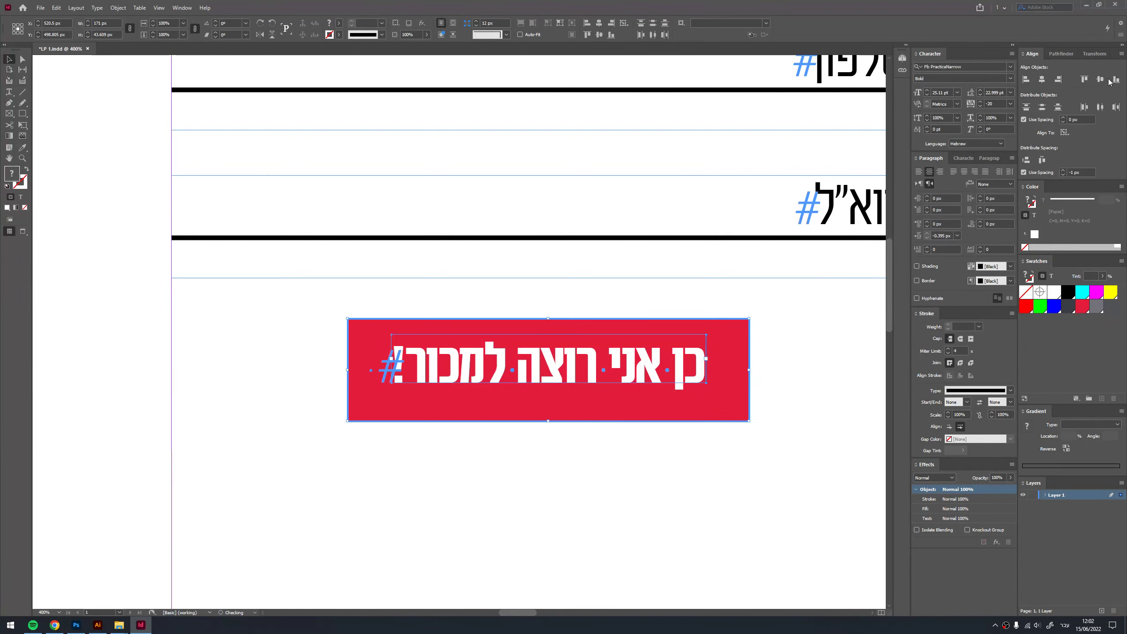
{"action": "left_click", "coordinate": [1100, 79]}
{"action": "left_click", "coordinate": [711, 402], "text": "shift"}
{"action": "left_click", "coordinate": [566, 463]}
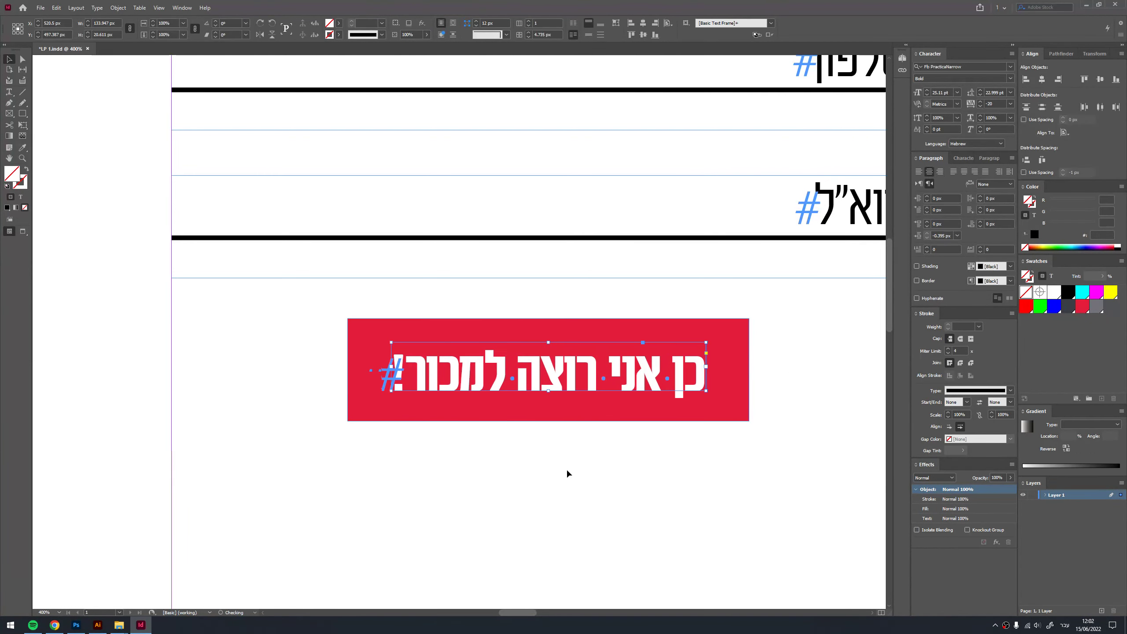
{"action": "key", "text": "ctrl+minus"}
{"action": "key", "text": "ctrl+minus"}
{"action": "key", "text": "ctrl+minus"}
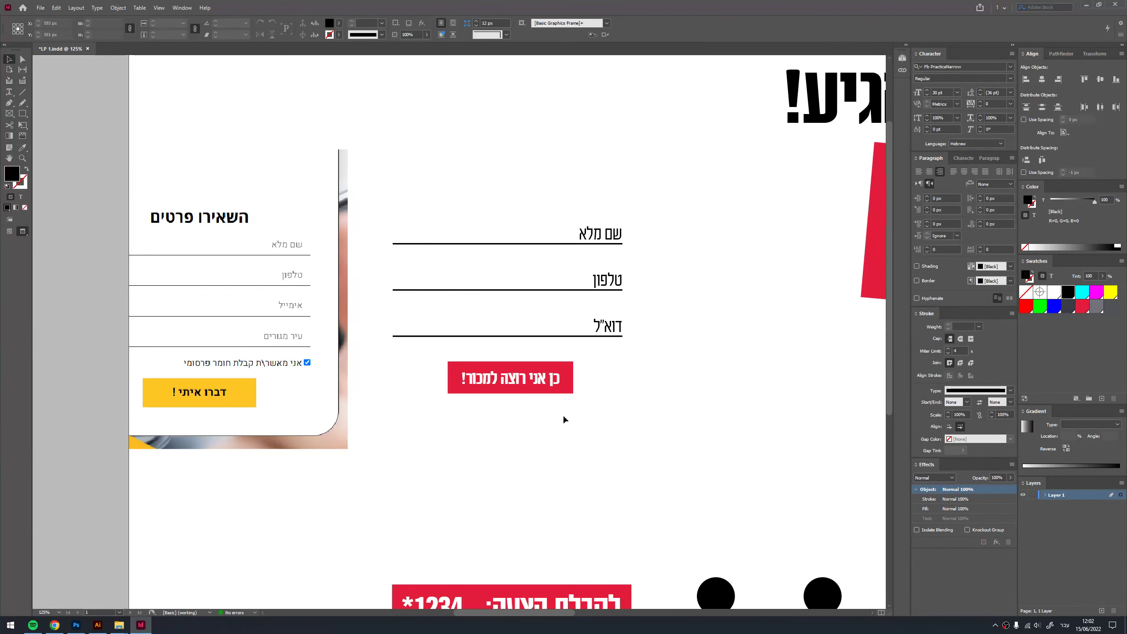
{"action": "key", "text": "w"}
{"action": "left_click_drag", "start_coordinate": [415, 443], "coordinate": [671, 355]}
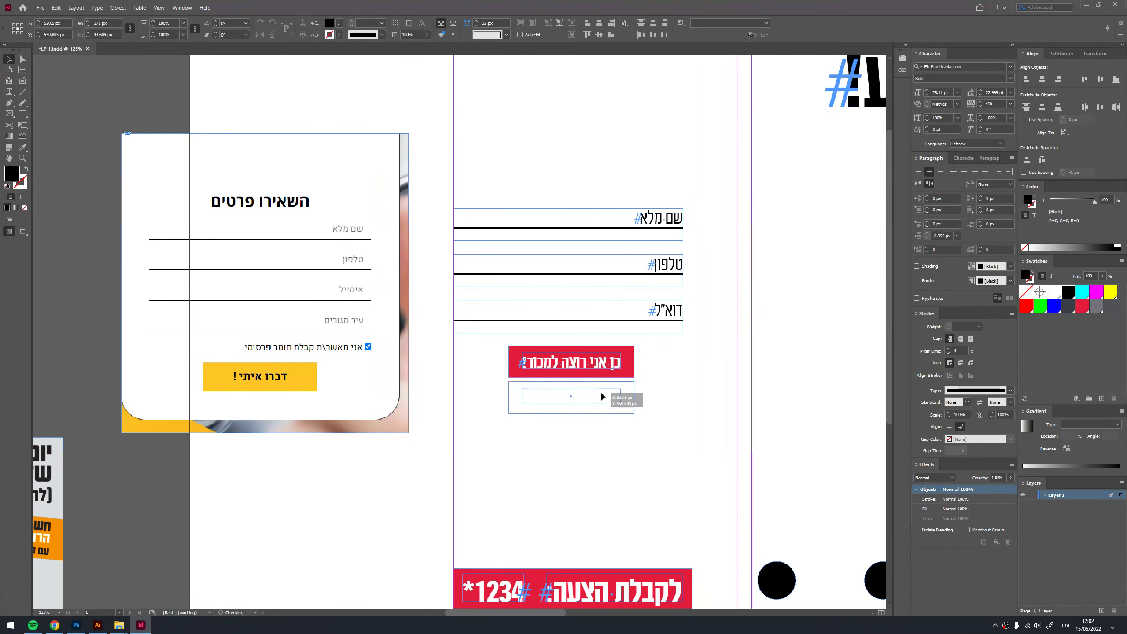
- Move the red button down and add an unruled copy of the email field
{"action": "left_click_drag", "start_coordinate": [599, 362], "coordinate": [599, 408]}
{"action": "key", "text": "ctrl+equal"}
{"action": "left_click", "coordinate": [293, 373]}
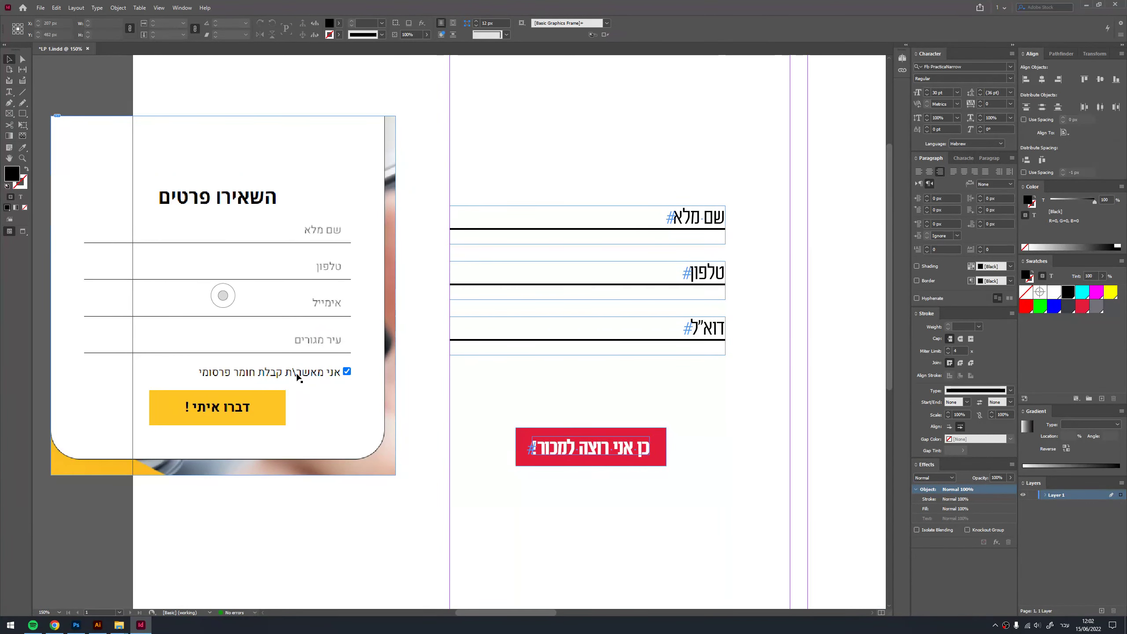
{"action": "scroll", "coordinate": [662, 348], "scroll_direction": "down", "scroll_amount": 2}
{"action": "left_click_drag", "start_coordinate": [717, 310], "coordinate": [717, 359]}
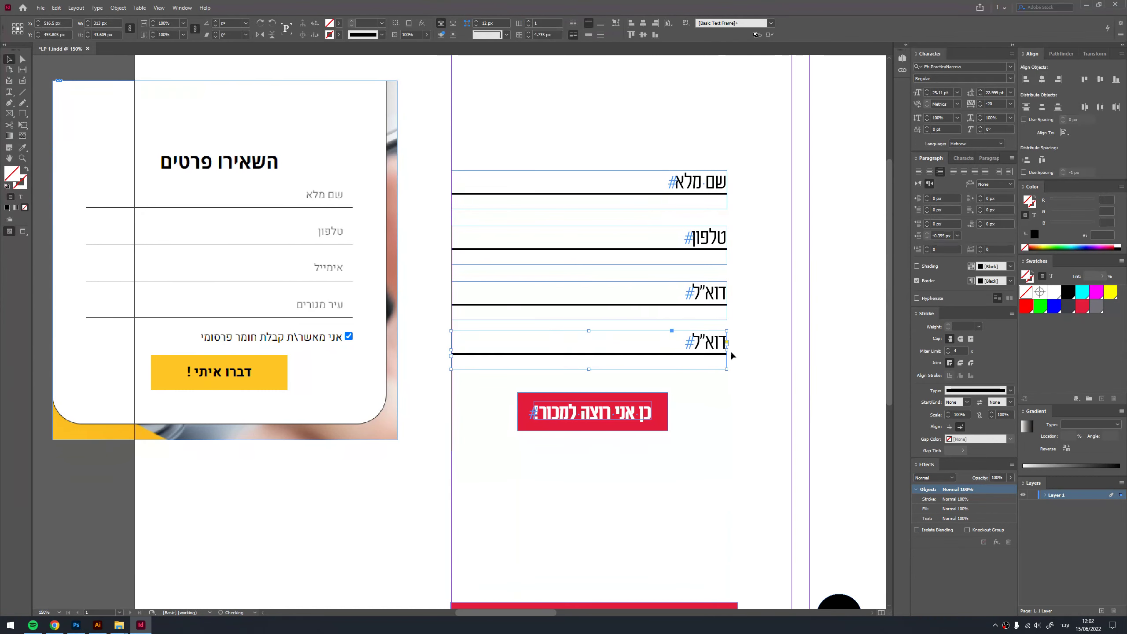
{"action": "left_click", "coordinate": [925, 283]}
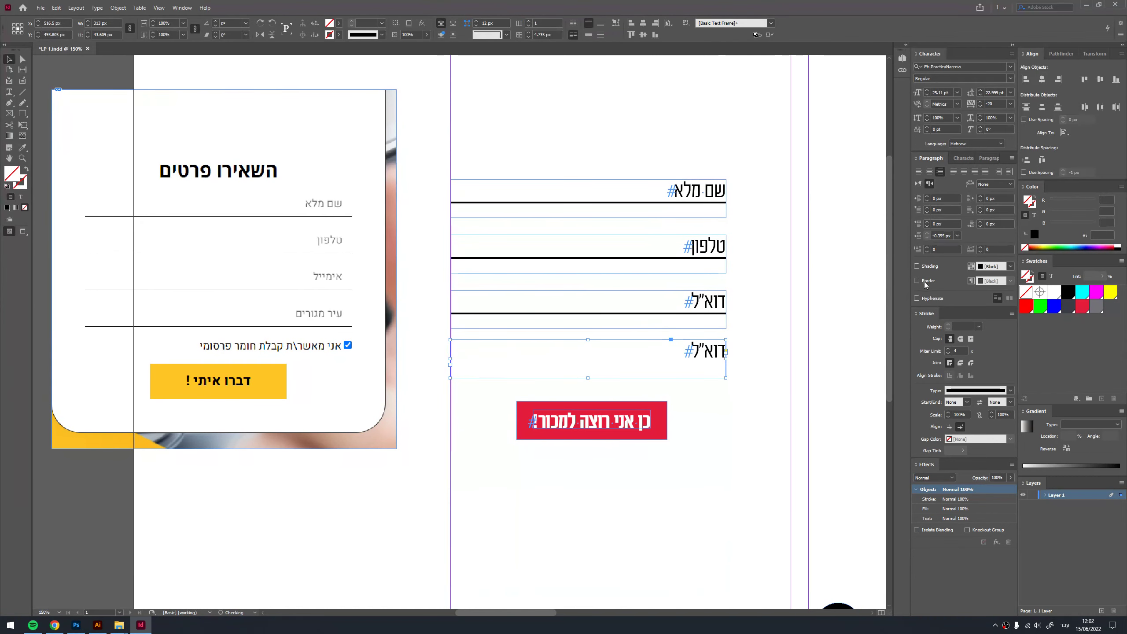
- Retype the copy as 'אני מאשר/ת קבלת חומר פרסומי' at 16 pt and fit its frame
{"action": "double_click", "coordinate": [639, 355]}
{"action": "type", "text": "אני מאשר"}
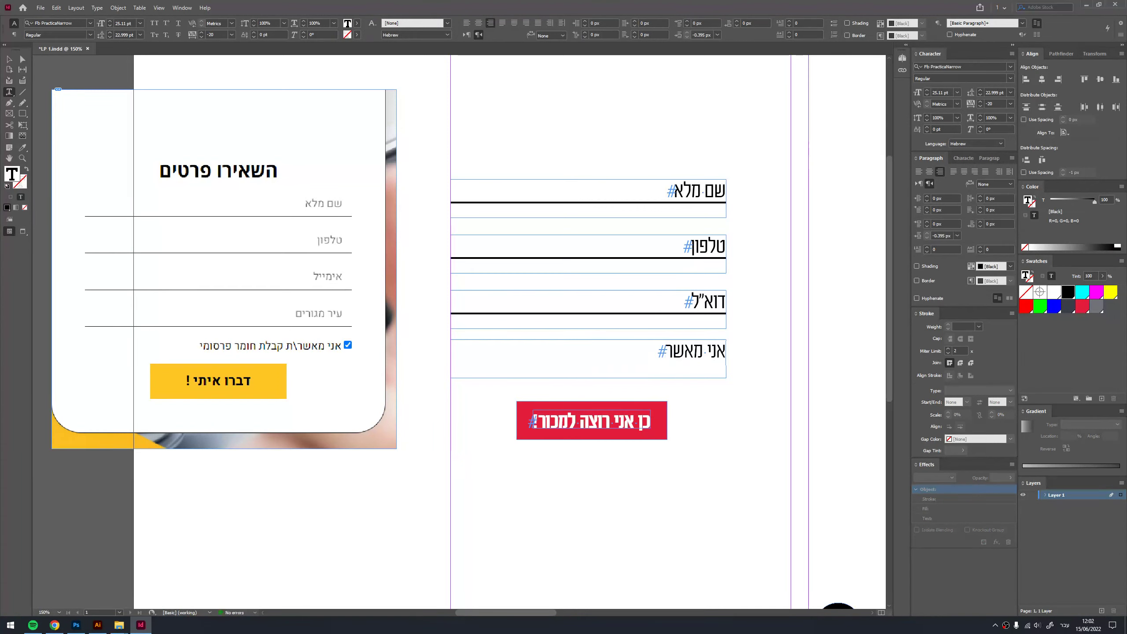
{"action": "type", "text": "/ת קבלת חומר פרסומי"}
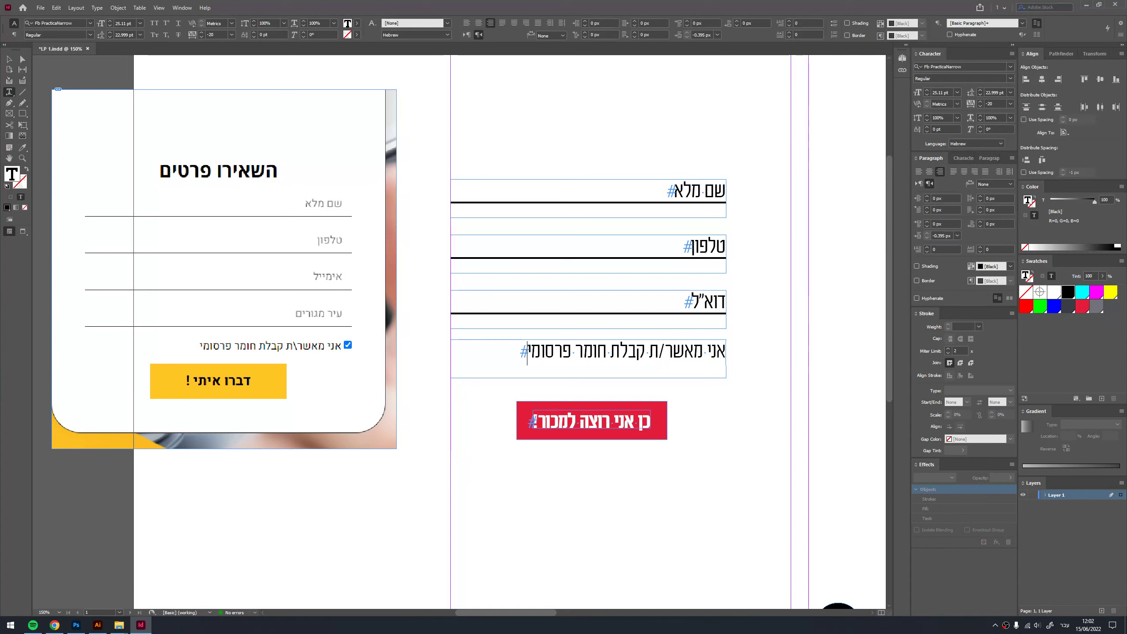
{"action": "key", "text": "Escape"}
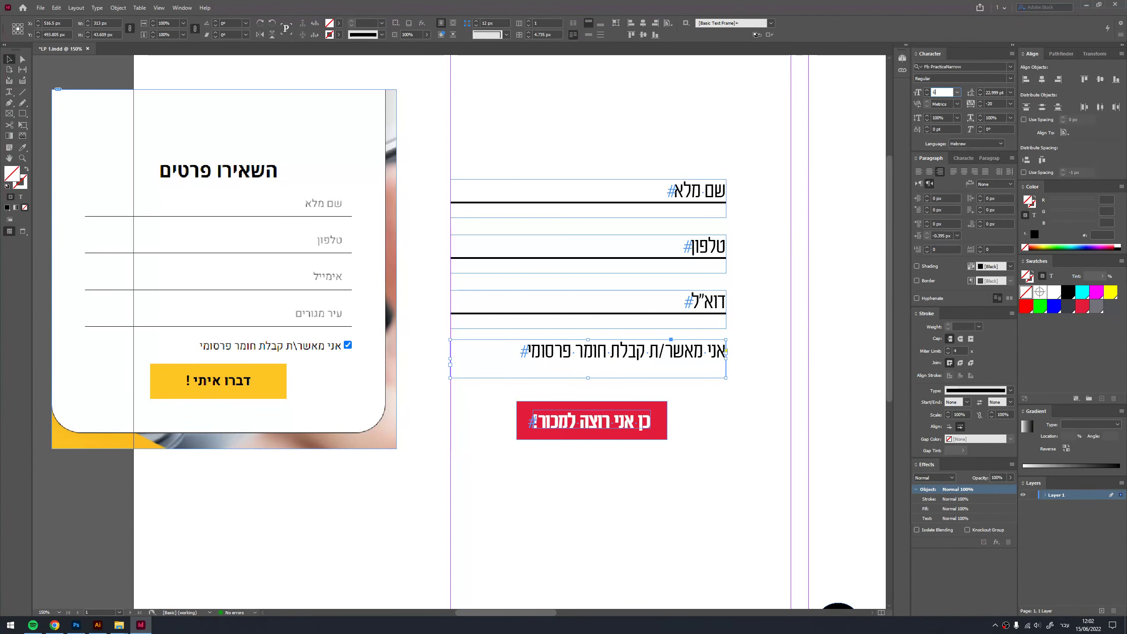
{"action": "key", "text": "Return"}
{"action": "type", "text": "16"}
{"action": "key", "text": "Return"}
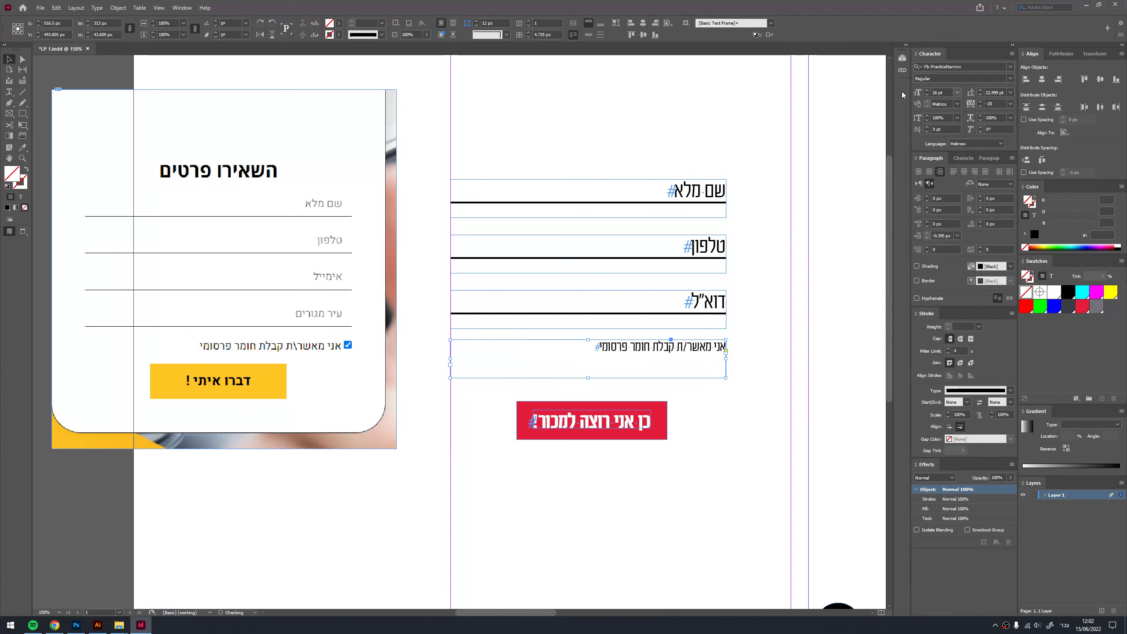
{"action": "key", "text": "ctrl+alt+c"}
- Draw a small square right of the consent line with a 20% grey tint
{"action": "key", "text": "m"}
{"action": "scroll", "coordinate": [725, 363], "scroll_direction": "up", "scroll_amount": 2}
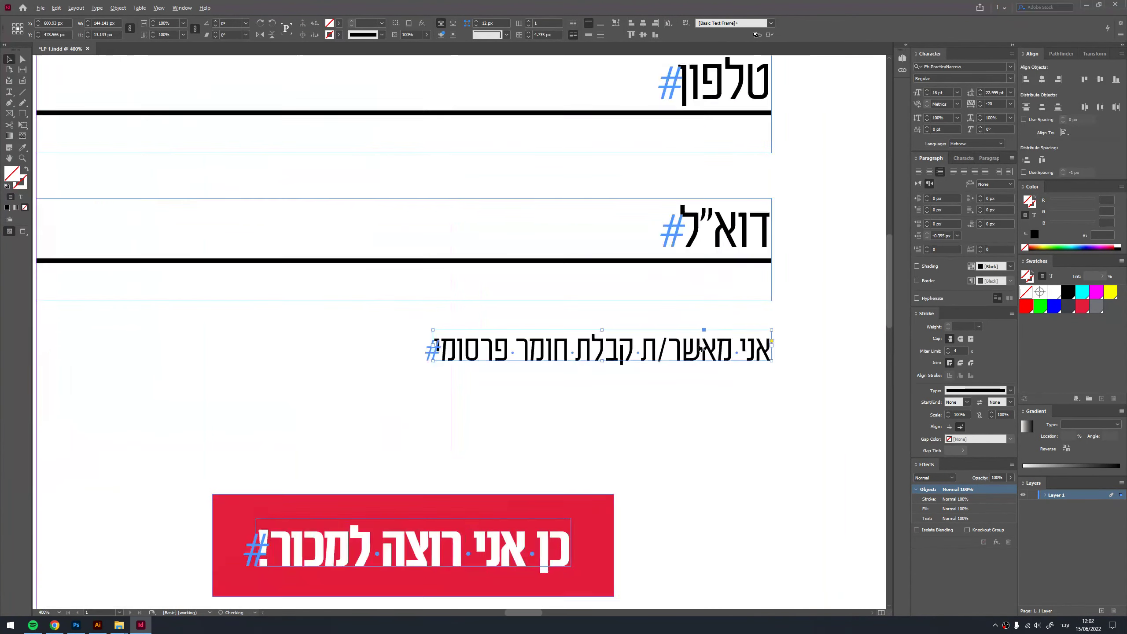
{"action": "scroll", "coordinate": [724, 365], "scroll_direction": "up", "scroll_amount": 2}
{"action": "scroll", "coordinate": [719, 367], "scroll_direction": "up", "scroll_amount": 1}
{"action": "scroll", "coordinate": [715, 369], "scroll_direction": "up", "scroll_amount": 2}
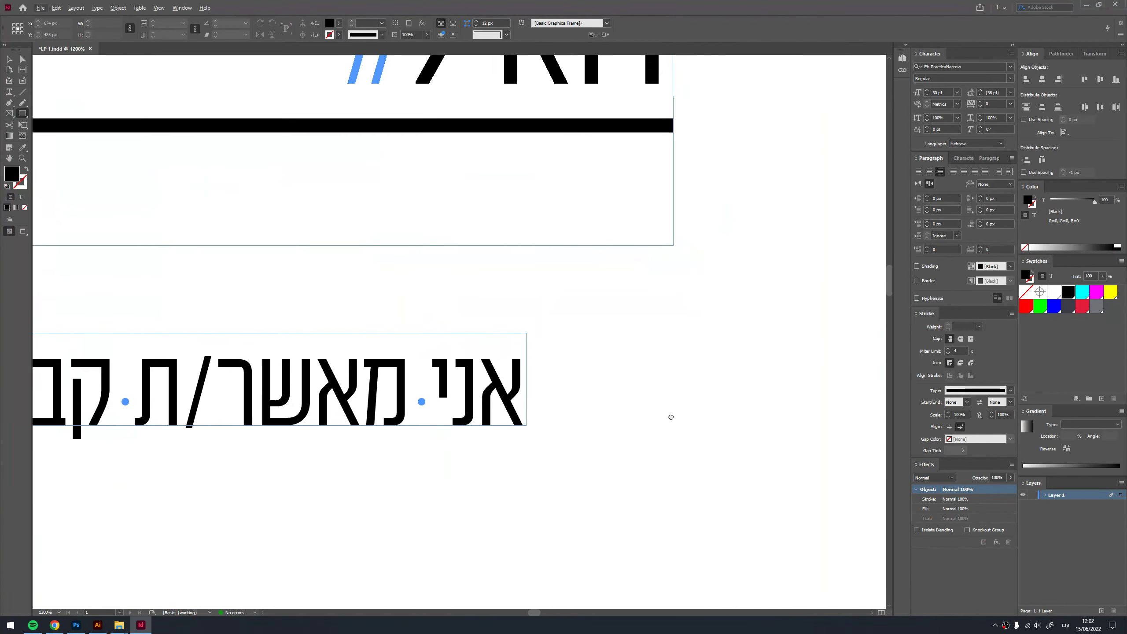
{"action": "mouse_move", "coordinate": [516, 360]}
{"action": "left_mouse_down"}
{"action": "mouse_move", "coordinate": [578, 426]}
{"action": "mouse_move", "coordinate": [592, 392]}
{"action": "left_mouse_up"}
{"action": "key", "text": "v"}
{"action": "left_click_drag", "start_coordinate": [746, 385], "coordinate": [769, 366]}
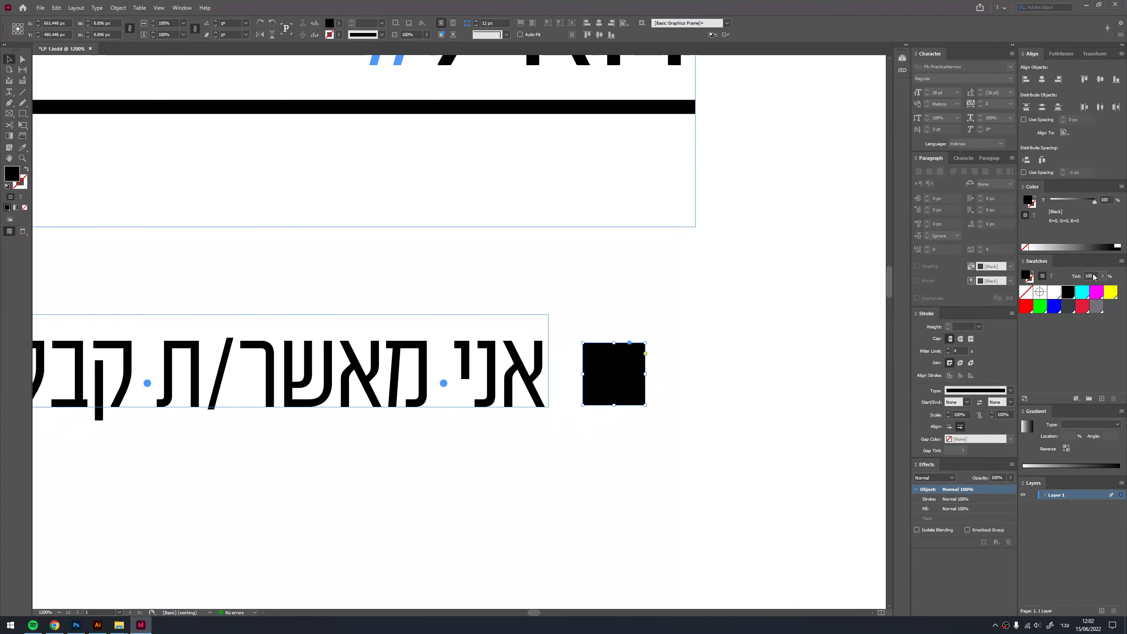
{"action": "type", "text": "0"}
{"action": "key", "text": "Return"}
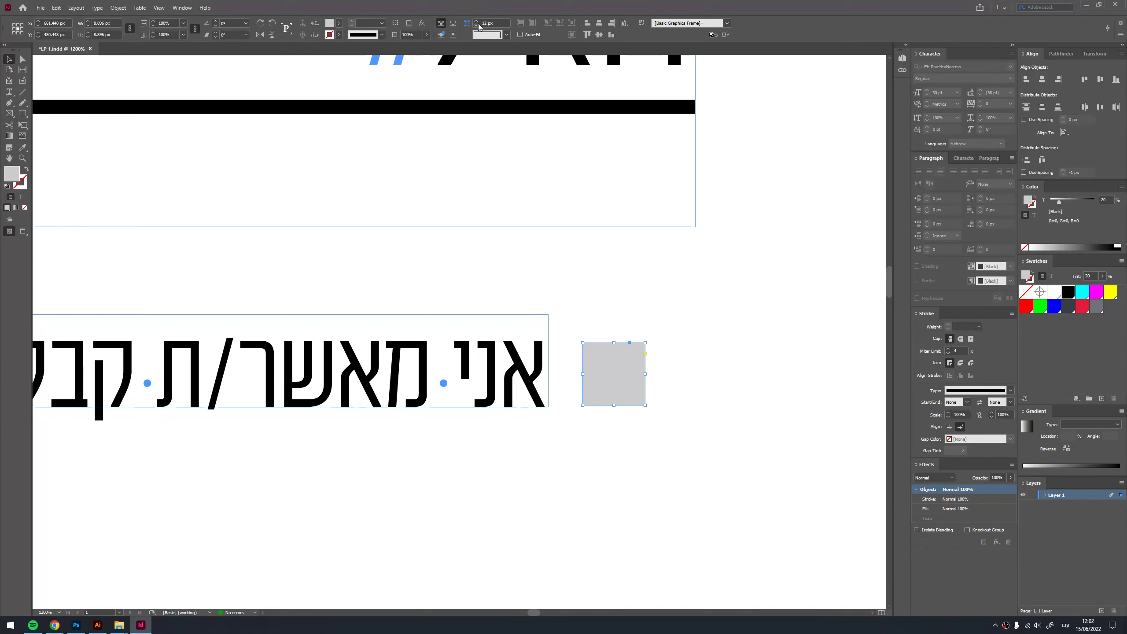
- Round all four corners of the square with a 1 px radius in Corner Options
{"action": "scroll", "coordinate": [646, 355], "scroll_direction": "up", "scroll_amount": 4}
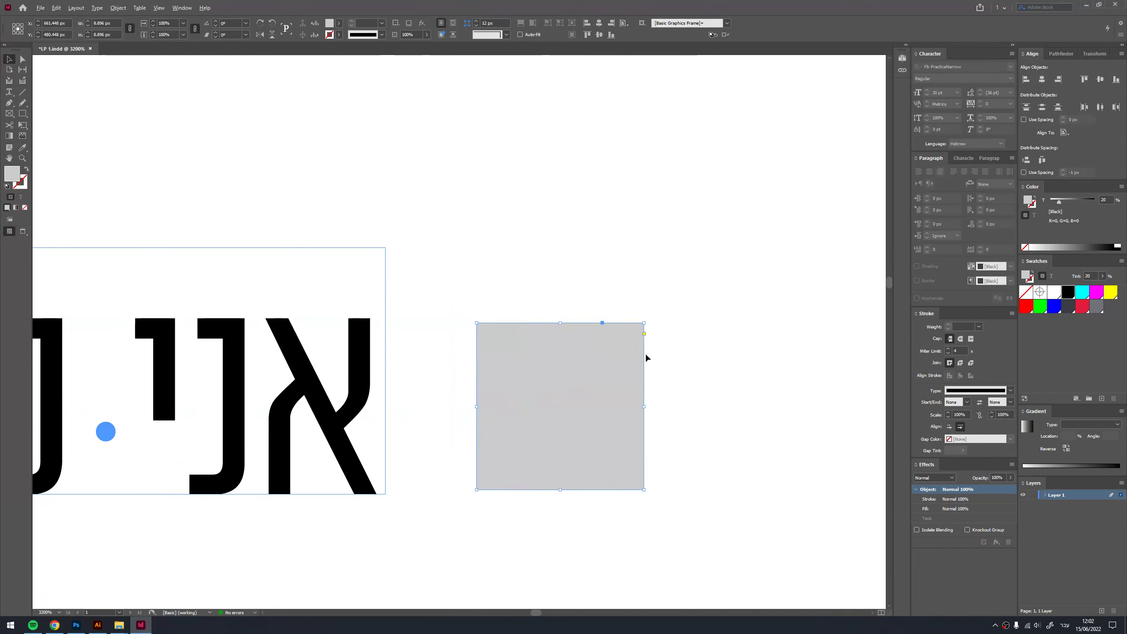
{"action": "left_click_drag", "start_coordinate": [639, 323], "coordinate": [625, 354]}
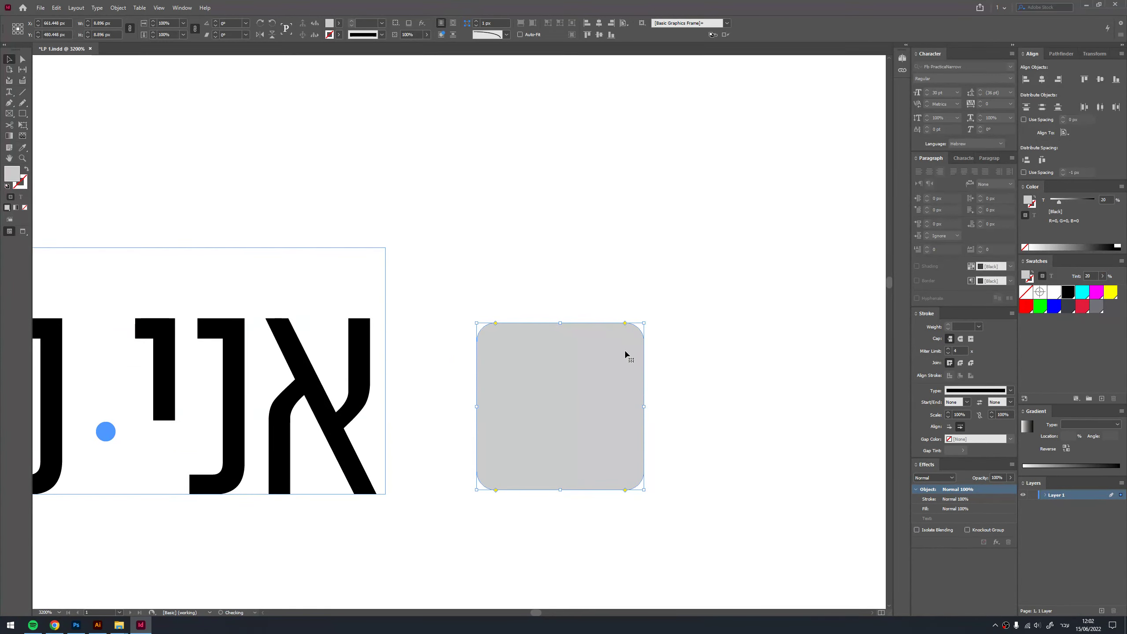
{"action": "scroll", "coordinate": [624, 367], "scroll_direction": "down", "scroll_amount": 5}
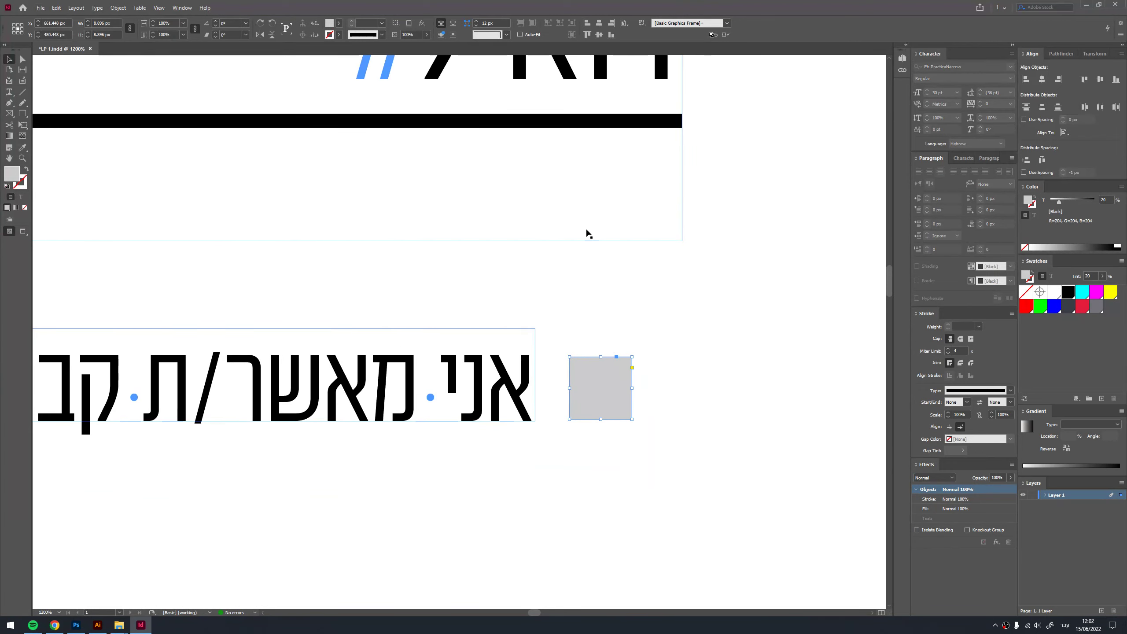
{"action": "left_click", "coordinate": [467, 23], "text": "alt"}
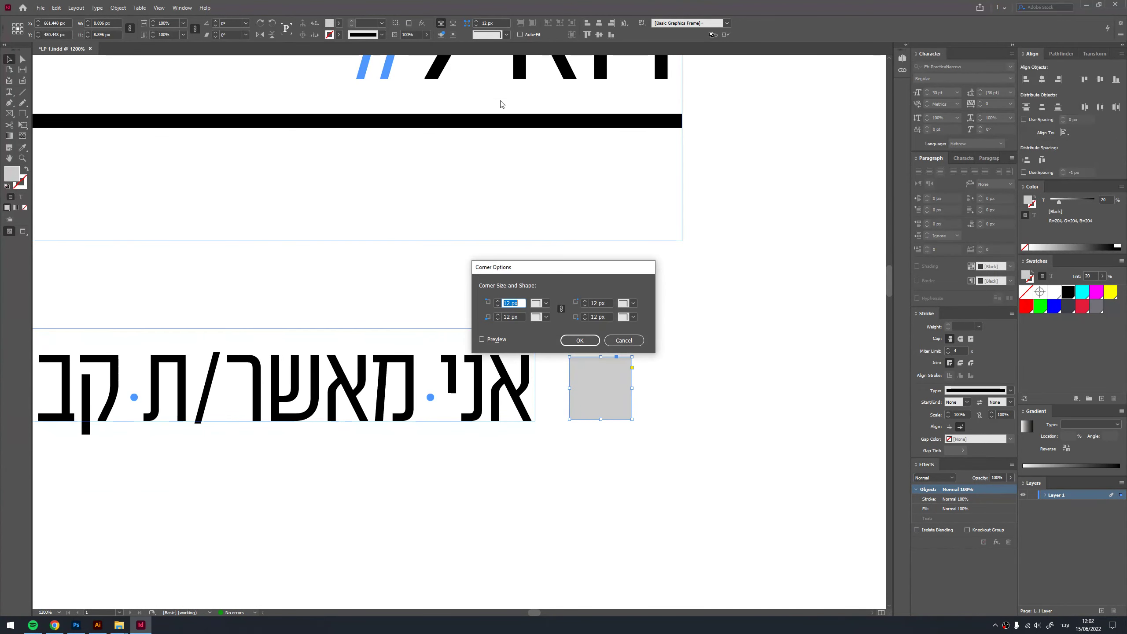
{"action": "left_click", "coordinate": [546, 305]}
{"action": "left_click", "coordinate": [551, 354]}
{"action": "left_click", "coordinate": [483, 339]}
{"action": "left_click", "coordinate": [500, 304]}
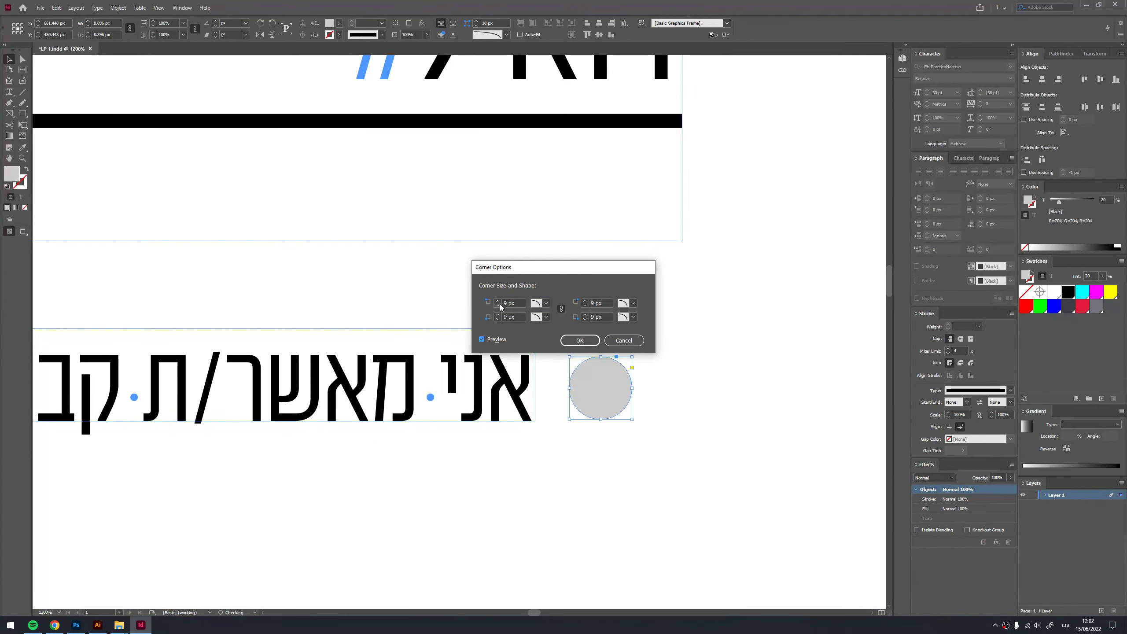
{"action": "left_click", "coordinate": [501, 304]}
{"action": "left_click", "coordinate": [500, 304]}
{"action": "left_click", "coordinate": [501, 304]}
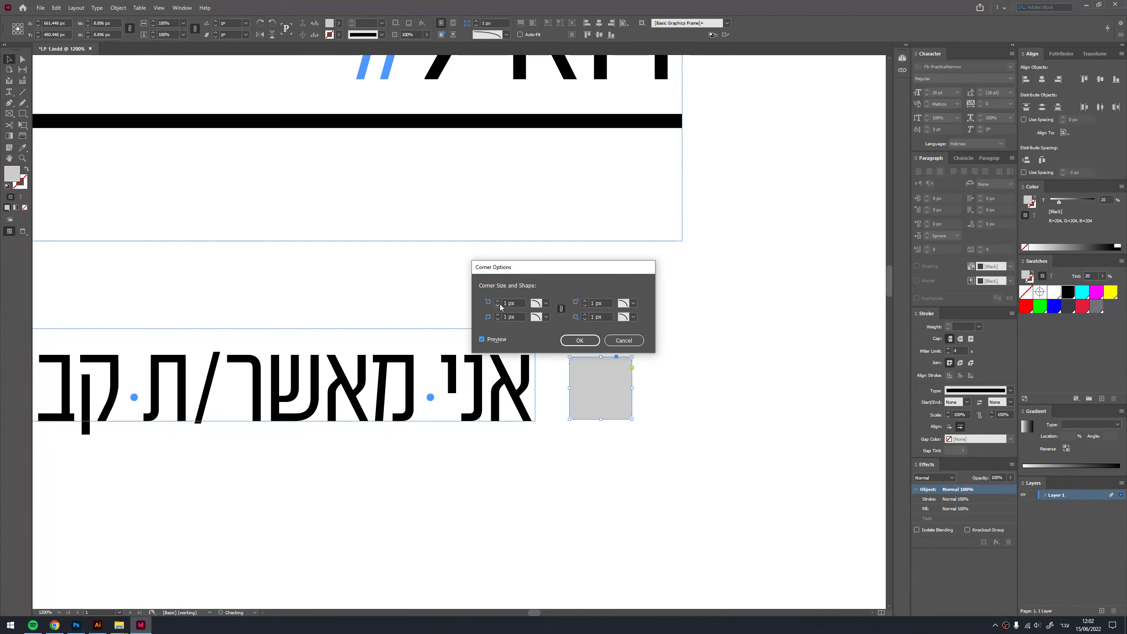
{"action": "left_click", "coordinate": [579, 340]}
- Deselect the square, show guides, and zoom out to view the whole form
{"action": "left_click", "coordinate": [723, 415]}
{"action": "key", "text": "w"}
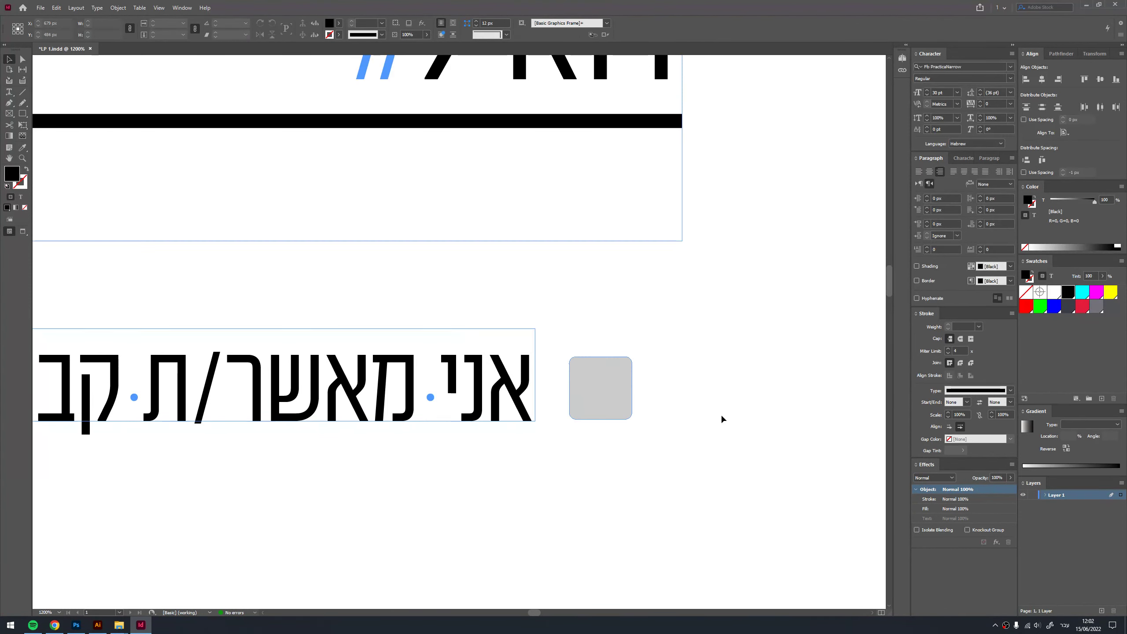
{"action": "key", "text": "ctrl+2"}
{"action": "scroll", "coordinate": [444, 458], "scroll_direction": "left", "scroll_amount": 5}
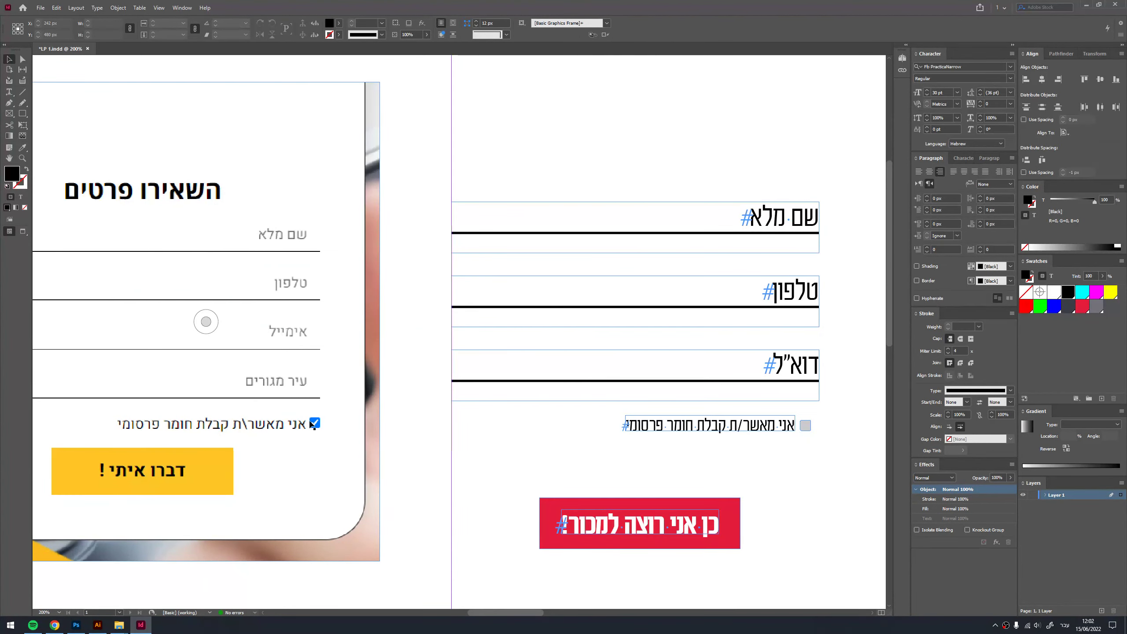
{"action": "scroll", "coordinate": [601, 408], "scroll_direction": "up", "scroll_amount": 4, "text": "alt"}
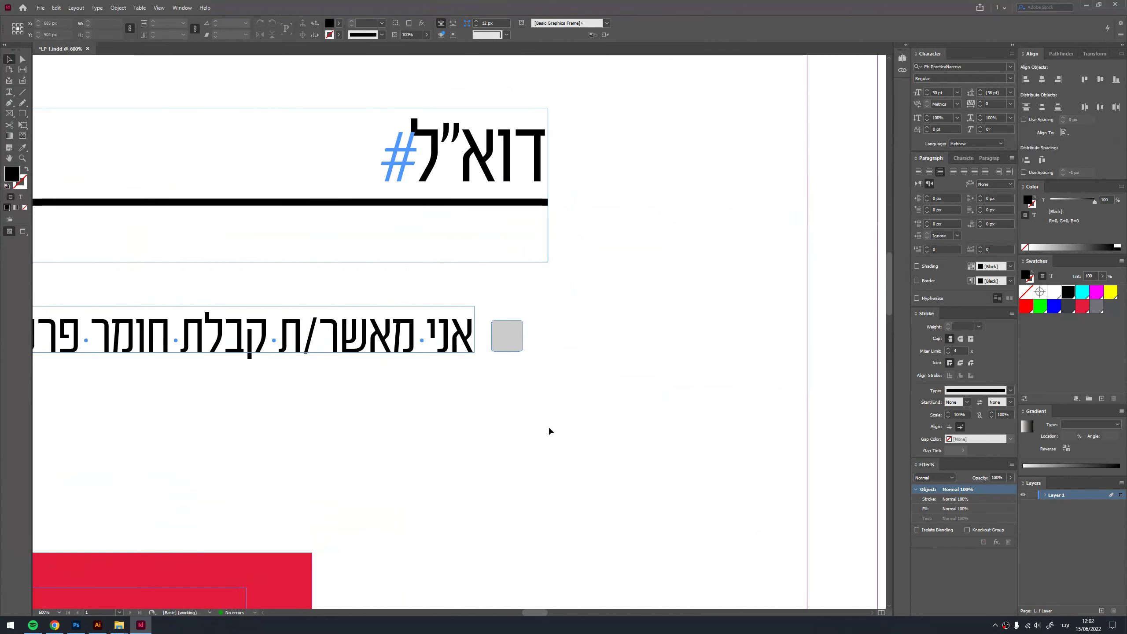
- In Illustrator, draw a V-shaped check mark path with the Pen tool on blank artboard space
{"action": "left_click_drag", "start_coordinate": [461, 447], "coordinate": [457, 447]}
{"action": "left_click", "coordinate": [101, 626]}
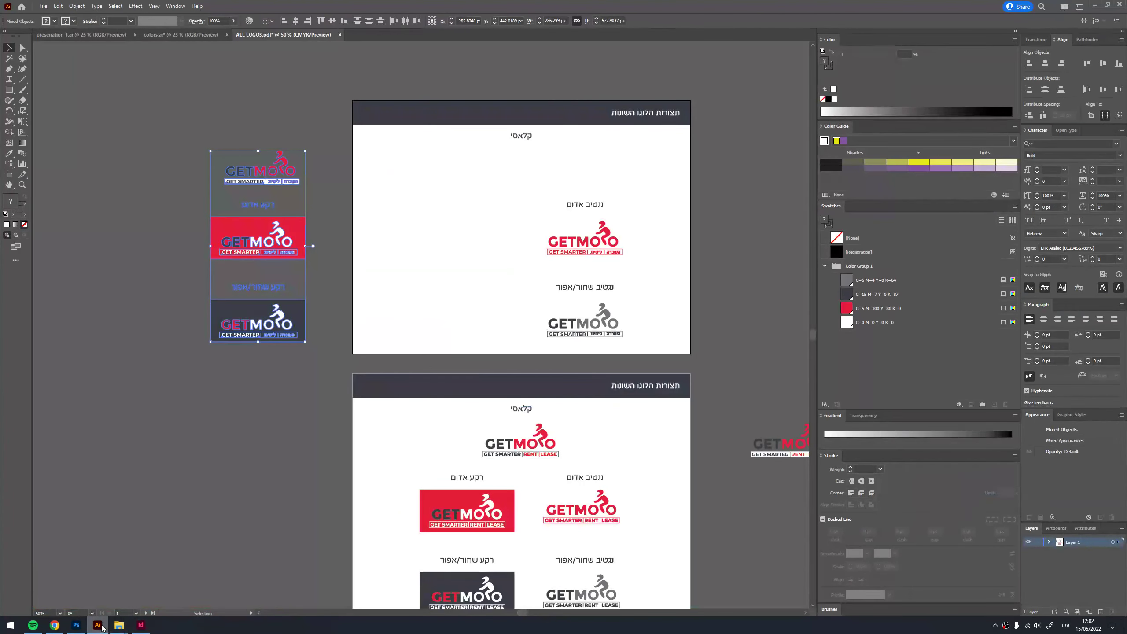
{"action": "left_click", "coordinate": [286, 405]}
{"action": "key", "text": "m"}
{"action": "scroll", "coordinate": [412, 240], "scroll_direction": "up", "scroll_amount": 4, "text": "alt"}
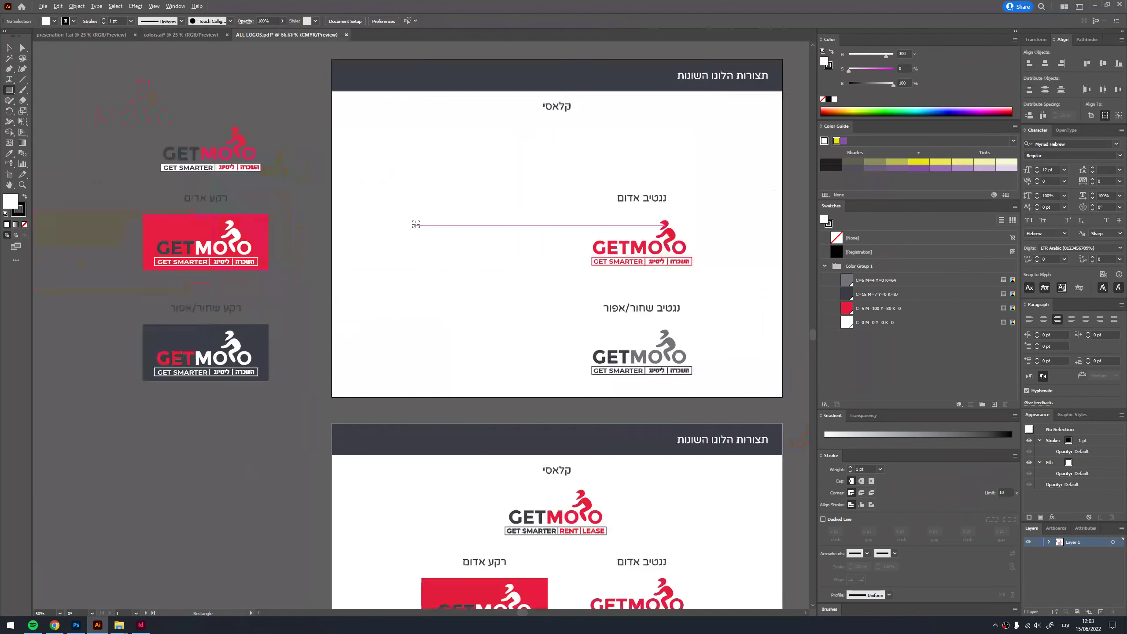
{"action": "left_click_drag", "start_coordinate": [413, 245], "coordinate": [421, 246]}
{"action": "key", "text": "p"}
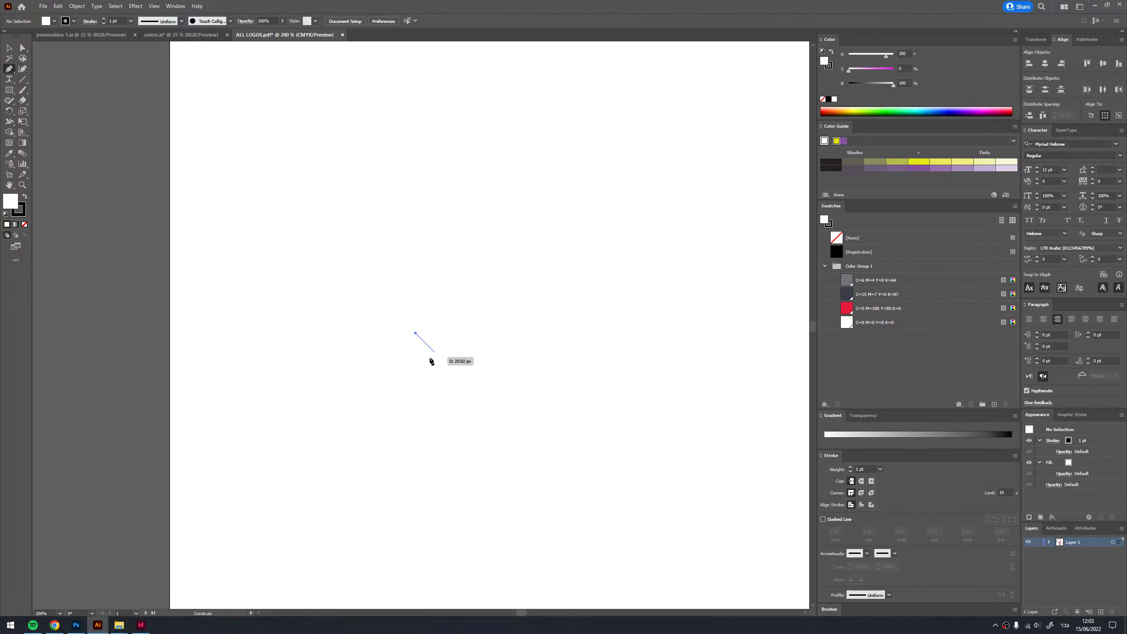
{"action": "left_click", "coordinate": [435, 353]}
{"action": "left_click", "coordinate": [480, 307]}
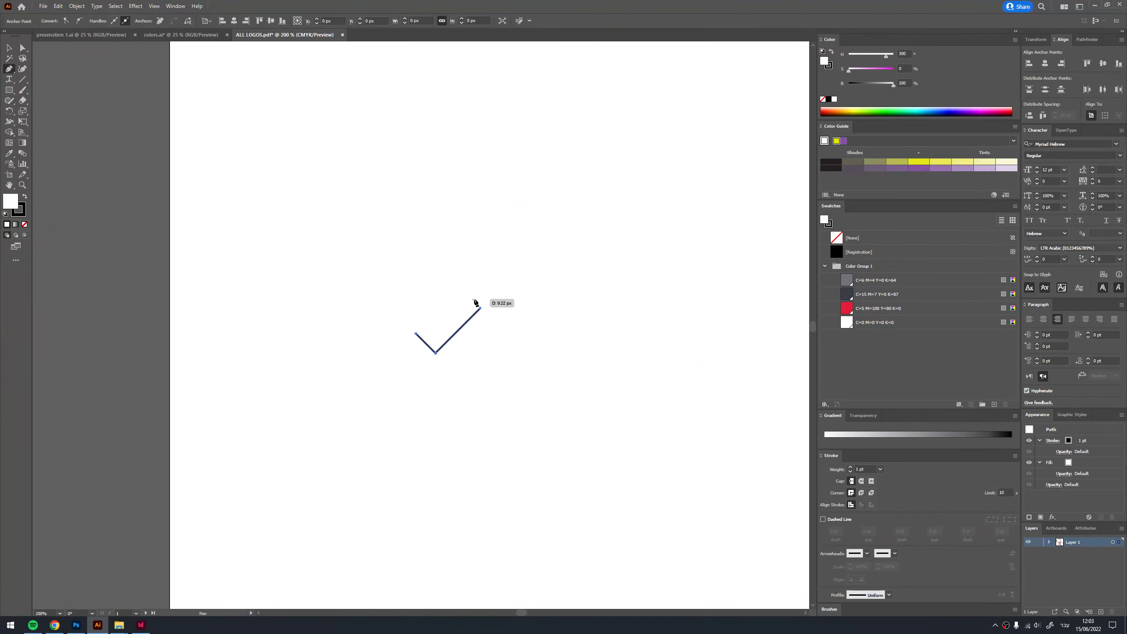
- Give the check mark no fill and a 10 pt black stroke, then select it
{"action": "key", "text": "v"}
{"action": "key", "text": "x"}
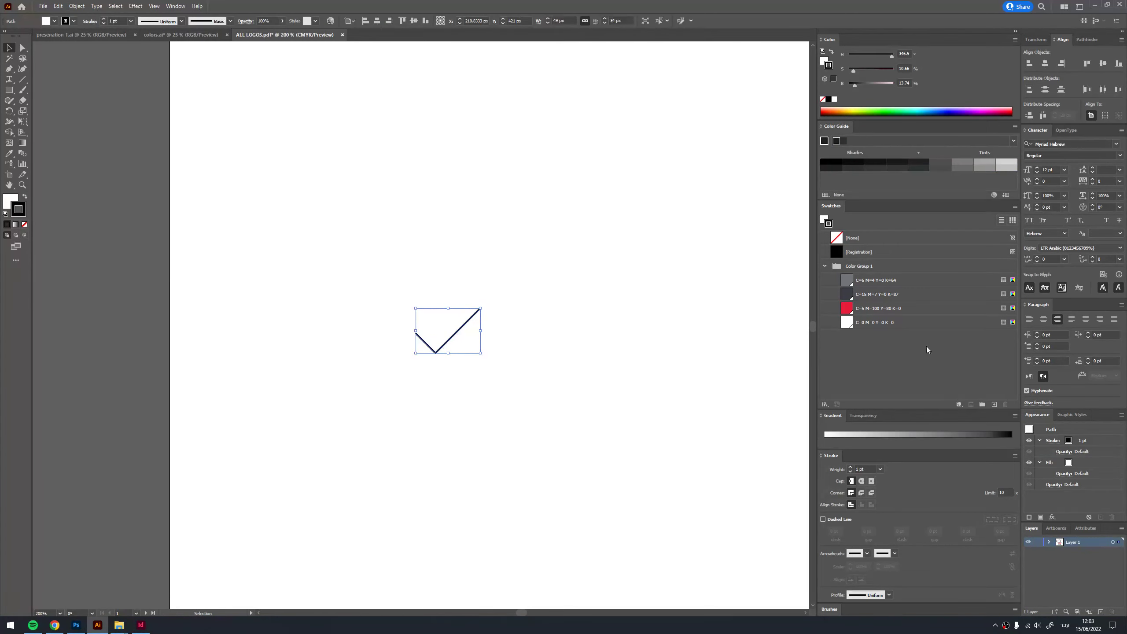
{"action": "left_click", "coordinate": [823, 98]}
{"action": "left_click", "coordinate": [850, 466]}
{"action": "left_click", "coordinate": [850, 467]}
{"action": "left_click", "coordinate": [410, 454]}
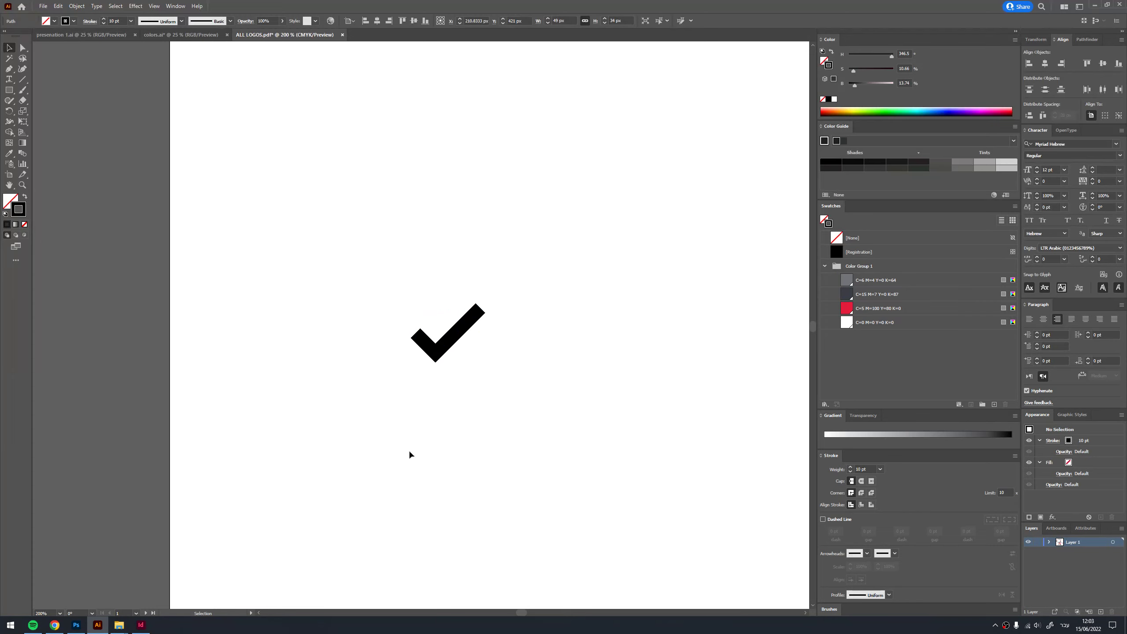
{"action": "left_click_drag", "start_coordinate": [357, 460], "coordinate": [516, 288]}
- Paste the check mark into InDesign and move it beside the grey checkbox
{"action": "key", "text": "alt+Tab"}
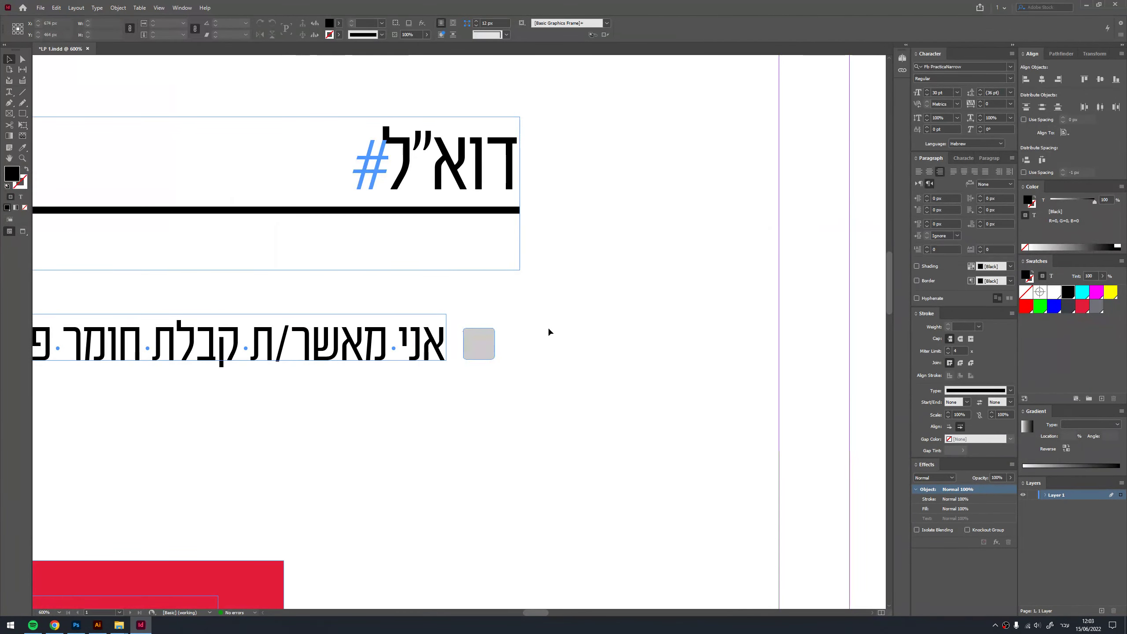
{"action": "key", "text": "ctrl+v"}
{"action": "double_click", "coordinate": [481, 312]}
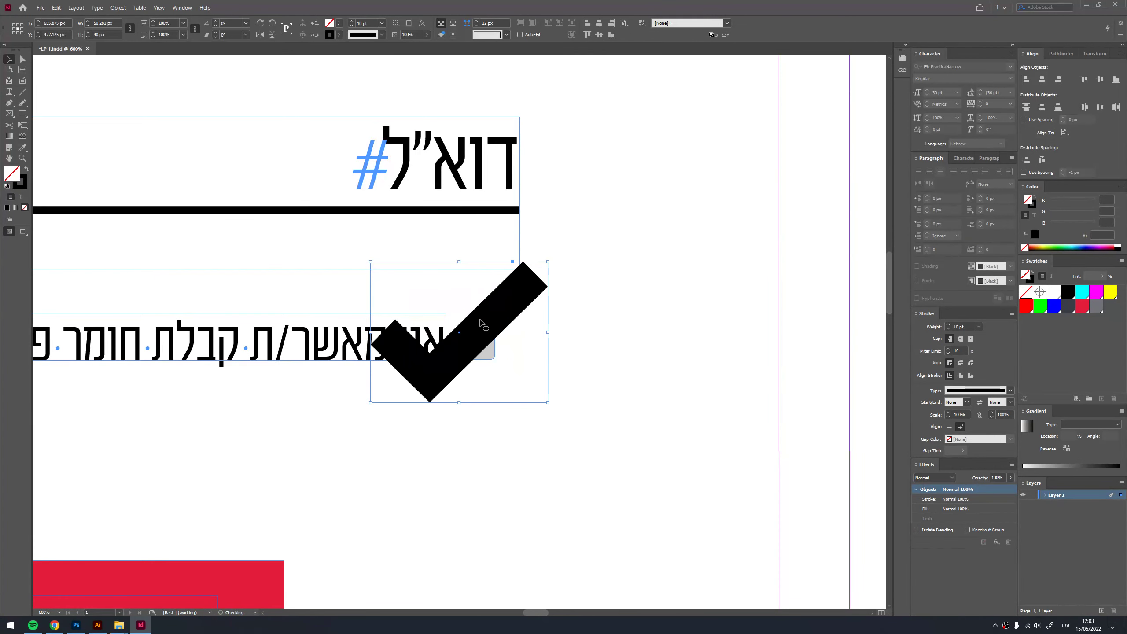
{"action": "left_click_drag", "start_coordinate": [482, 312], "coordinate": [655, 365]}
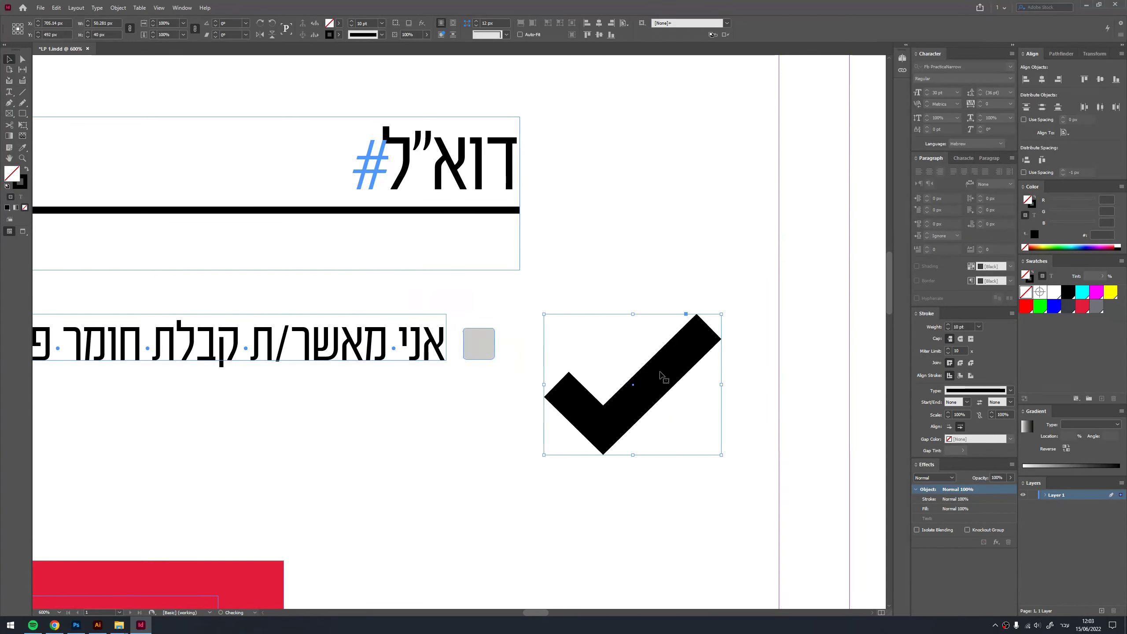
- Shrink the check mark step by step using the height and scale fields
{"action": "left_click", "coordinate": [109, 33]}
{"action": "key", "text": "Return"}
{"action": "key", "text": "Return"}
{"action": "left_click", "coordinate": [165, 35]}
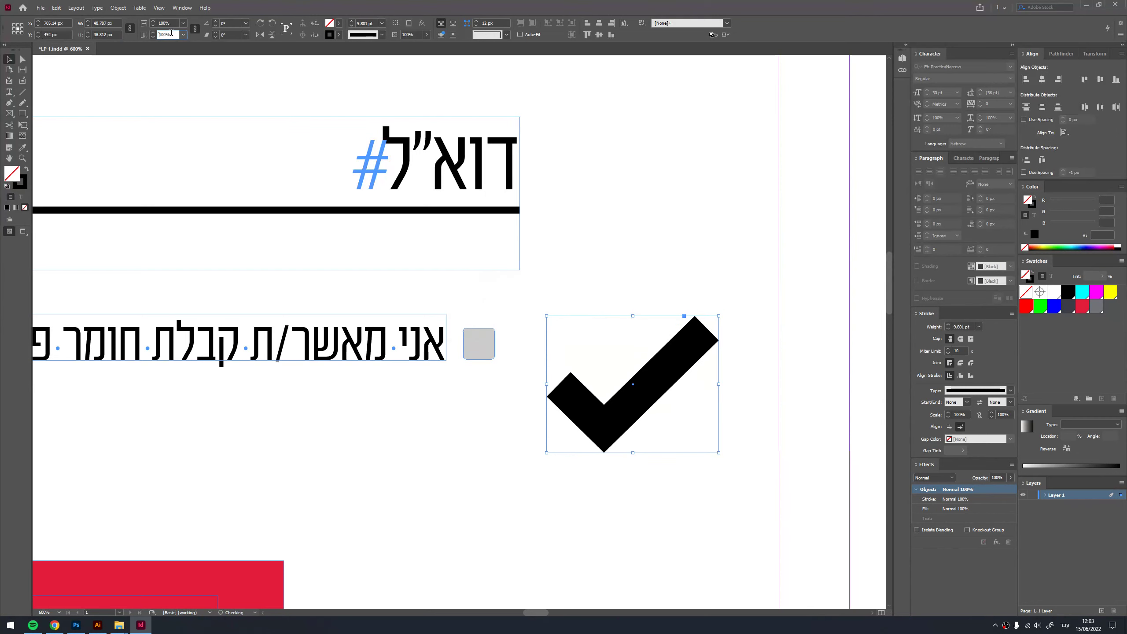
{"action": "key", "text": "Down"}
{"action": "key", "text": "Down"}
{"action": "key", "text": "Down"}
{"action": "key", "text": "Down"}
{"action": "key", "text": "Down"}
{"action": "key", "text": "Down"}
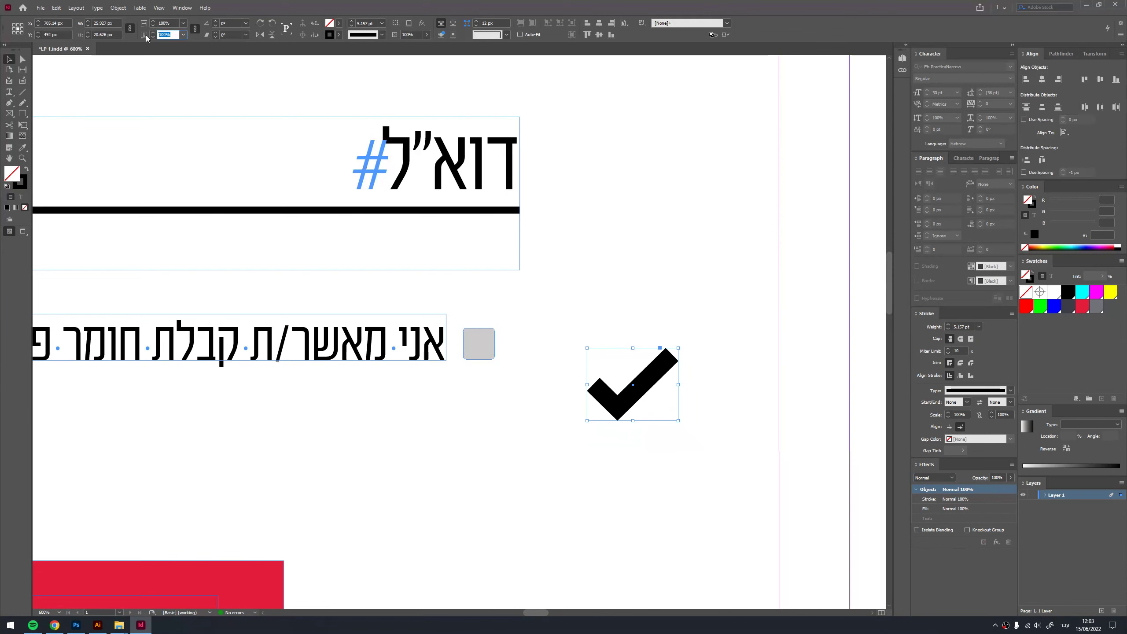
{"action": "key", "text": "shift+Down"}
{"action": "key", "text": "shift+Down"}
{"action": "key", "text": "shift+Down"}
{"action": "key", "text": "shift+Down"}
{"action": "key", "text": "shift+Down"}
{"action": "key", "text": "shift+Down"}
{"action": "key", "text": "shift+Down"}
{"action": "key", "text": "shift+Down"}
{"action": "key", "text": "shift+Down"}
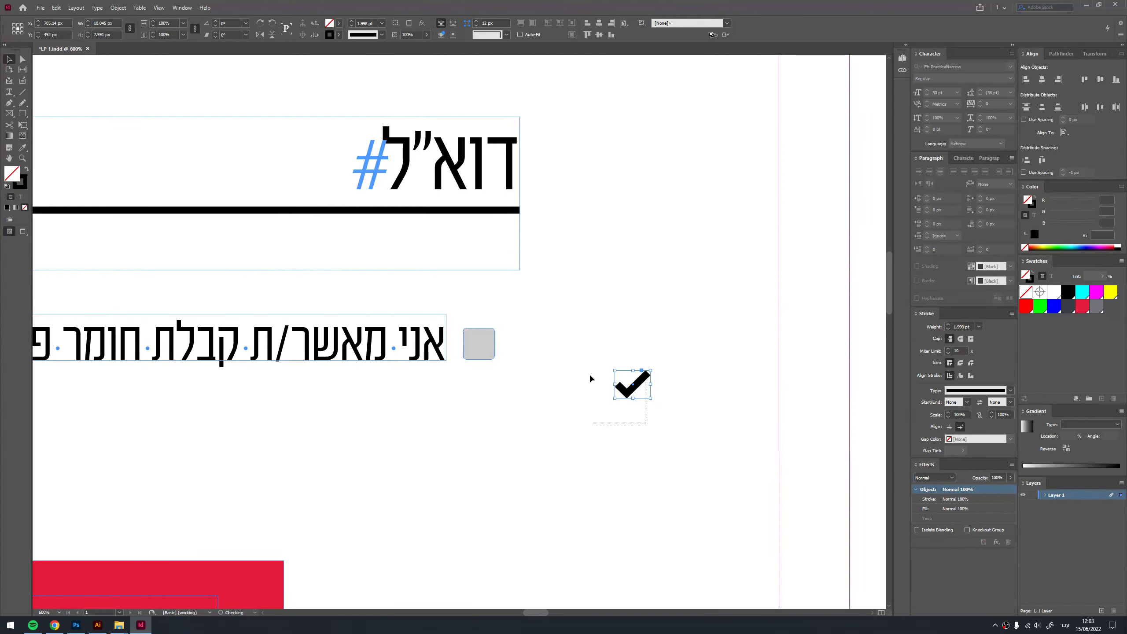
- Centre the check mark horizontally and vertically inside the grey box, shrinking it to fit
{"action": "left_click_drag", "start_coordinate": [590, 378], "coordinate": [486, 323]}
{"action": "left_click", "coordinate": [600, 22]}
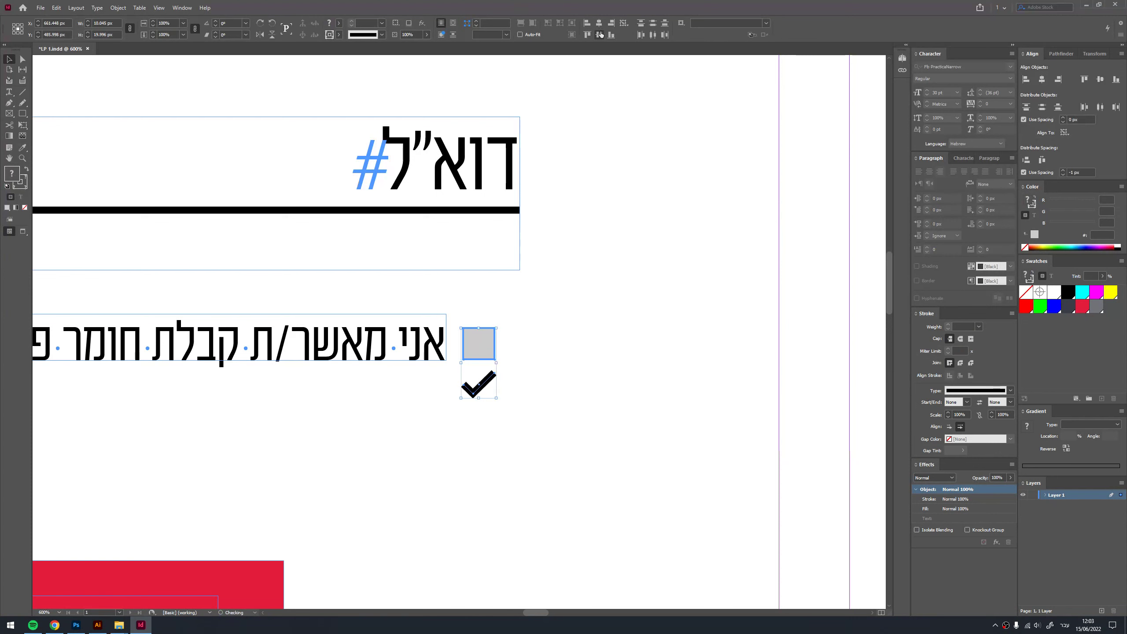
{"action": "left_click", "coordinate": [479, 343]}
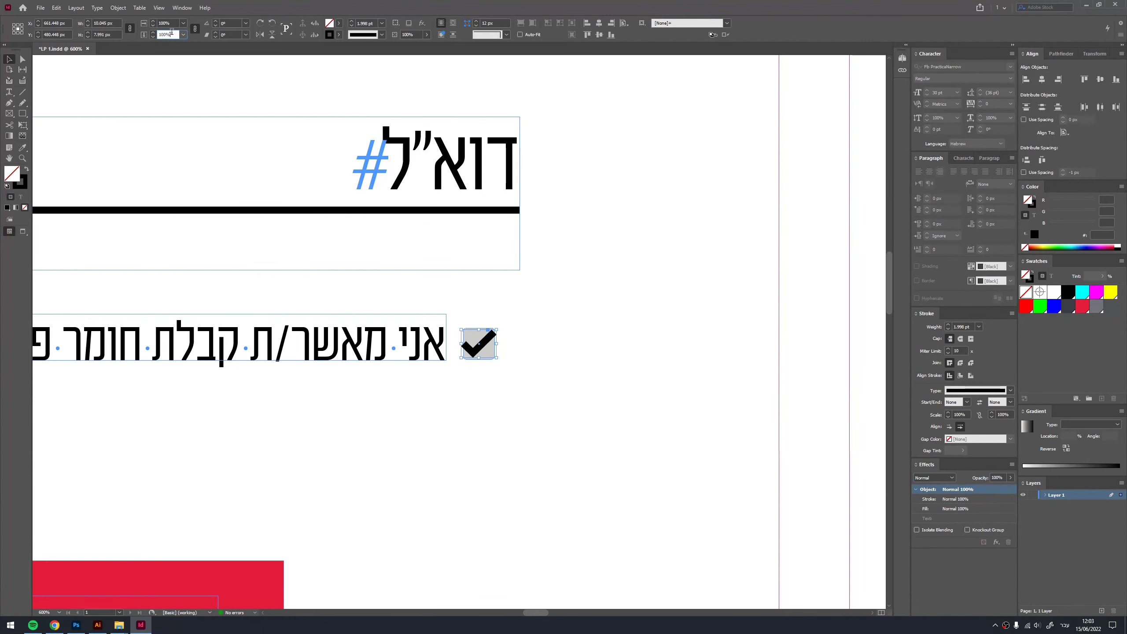
{"action": "key", "text": "shift+Down"}
{"action": "key", "text": "shift+Down"}
{"action": "key", "text": "shift+Down"}
{"action": "key", "text": "shift+Down"}
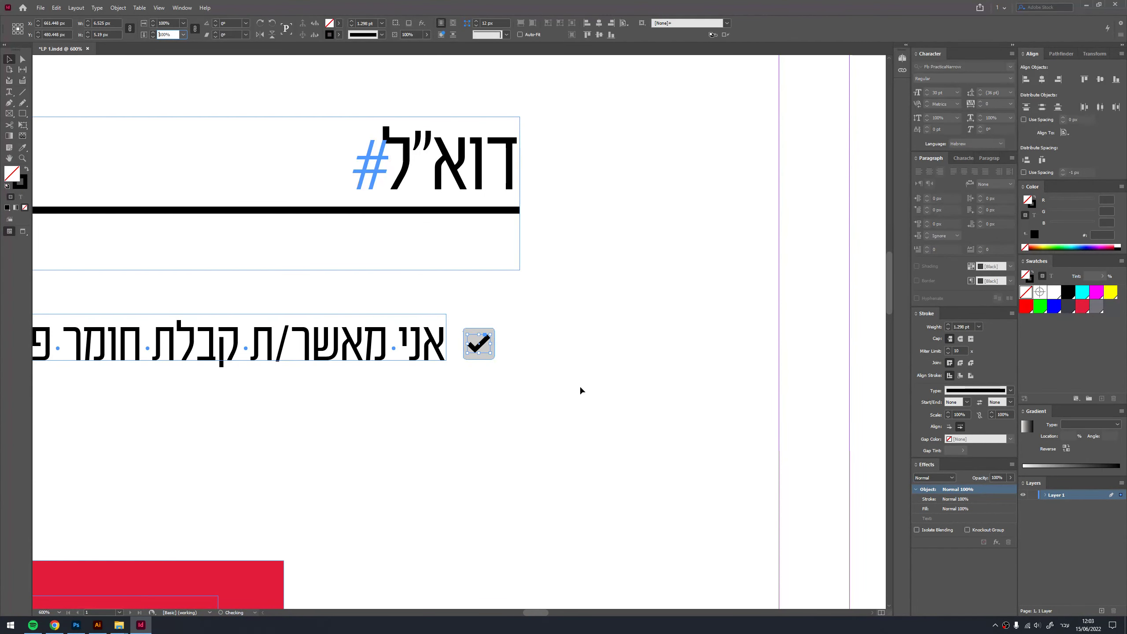
{"action": "left_click", "coordinate": [581, 390]}
{"action": "scroll", "coordinate": [518, 389], "scroll_direction": "up", "scroll_amount": 2}
{"action": "scroll", "coordinate": [515, 361], "scroll_direction": "up", "scroll_amount": 3}
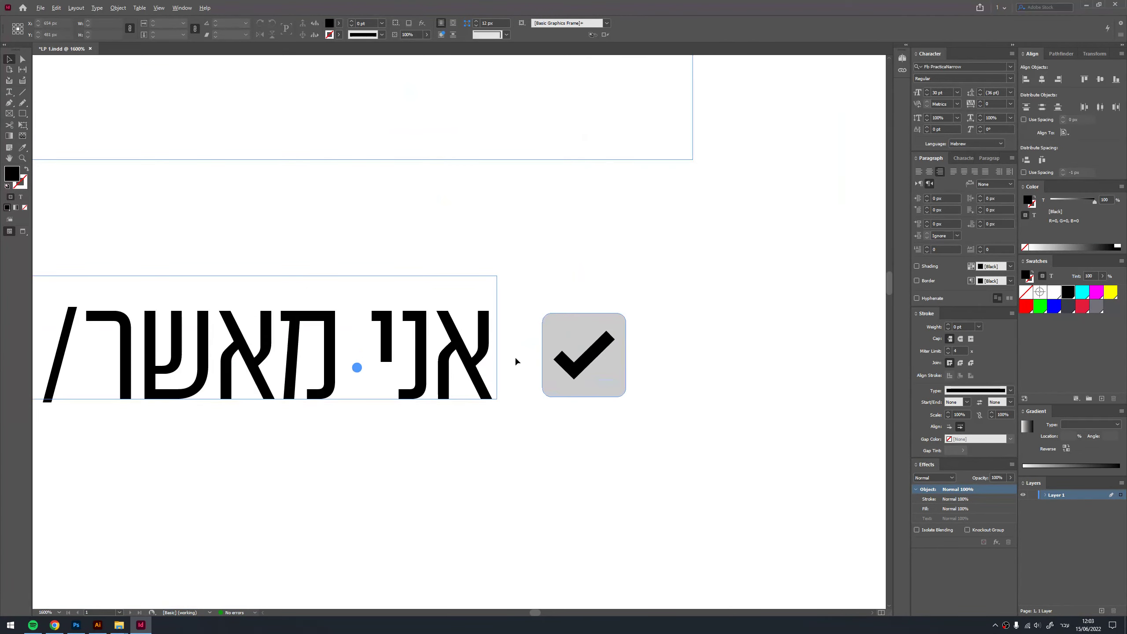
{"action": "scroll", "coordinate": [614, 384], "scroll_direction": "down", "scroll_amount": 5}
{"action": "scroll", "coordinate": [403, 385], "scroll_direction": "left", "scroll_amount": 5}
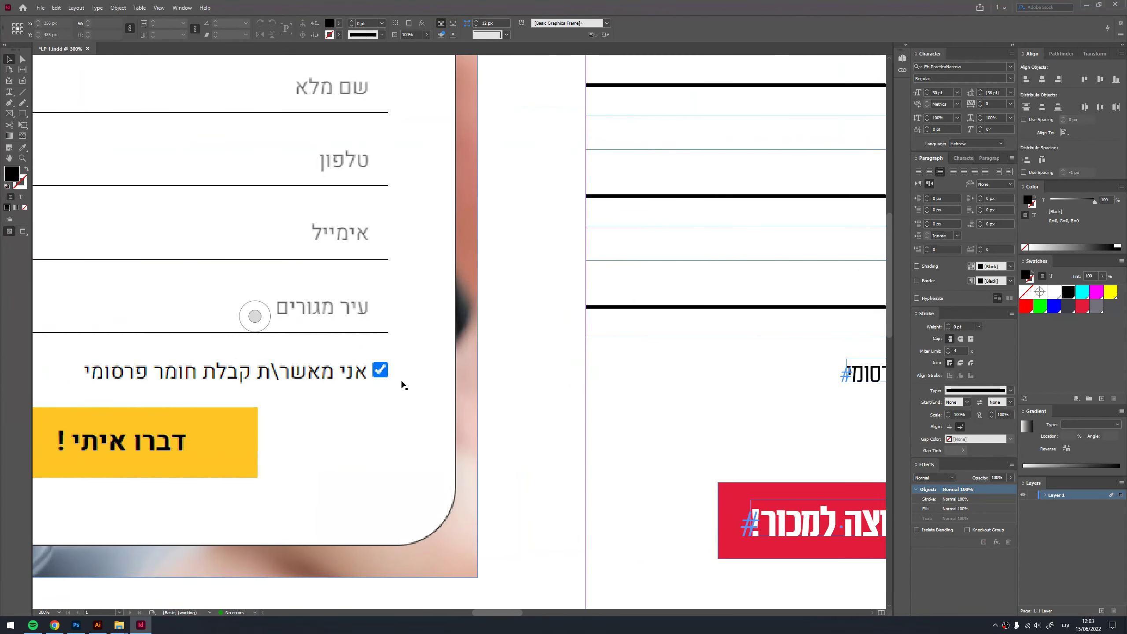
- Draw a temporary square and eyedropper the reference checkbox's blue onto it
{"action": "left_click_drag", "start_coordinate": [495, 378], "coordinate": [585, 469]}
{"action": "key", "text": "i"}
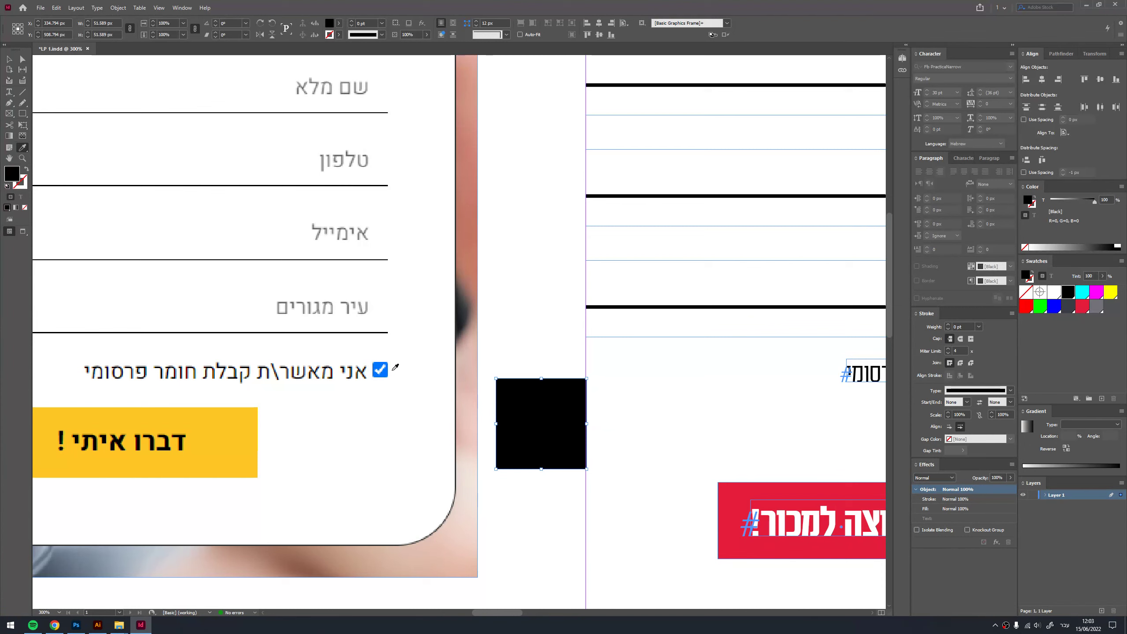
{"action": "scroll", "coordinate": [391, 370], "scroll_direction": "up", "scroll_amount": 1}
{"action": "left_click", "coordinate": [385, 370]}
{"action": "key", "text": "ctrl+z"}
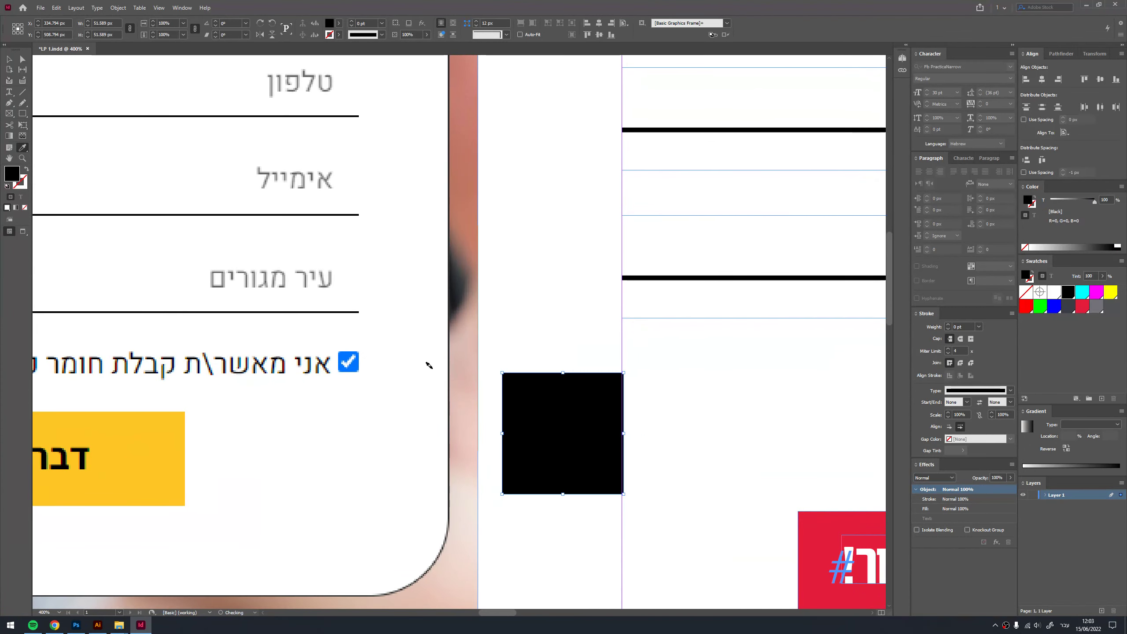
{"action": "key", "text": "v"}
{"action": "scroll", "coordinate": [532, 333], "scroll_direction": "down", "scroll_amount": 3}
{"action": "left_click", "coordinate": [551, 391]}
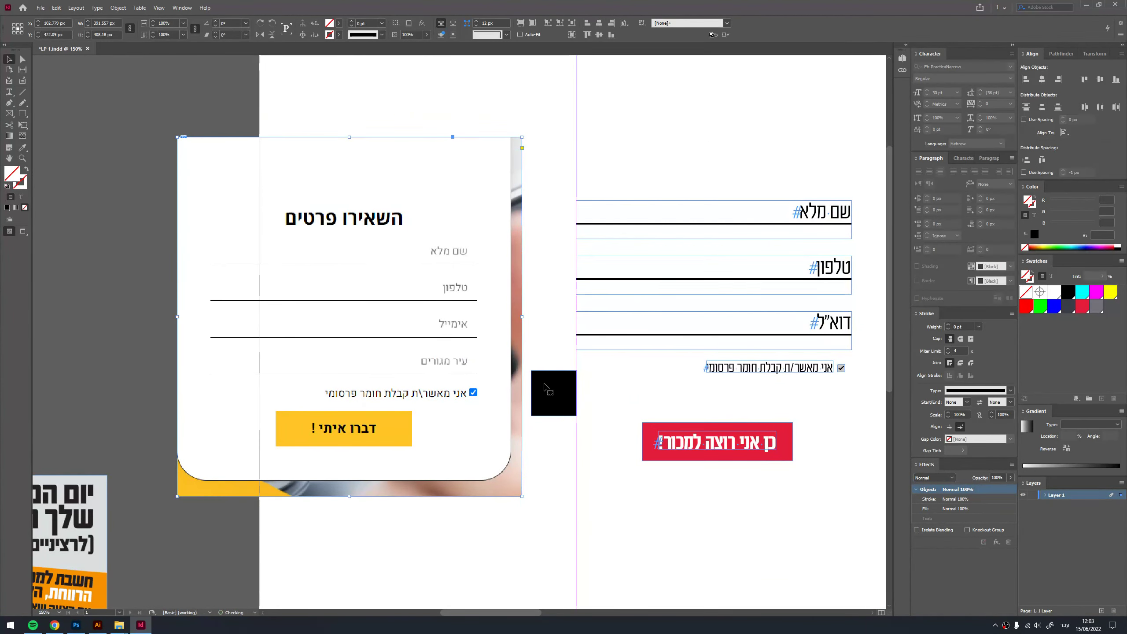
{"action": "key", "text": "i"}
{"action": "scroll", "coordinate": [539, 392], "scroll_direction": "up", "scroll_amount": 2}
{"action": "left_click", "coordinate": [409, 394]}
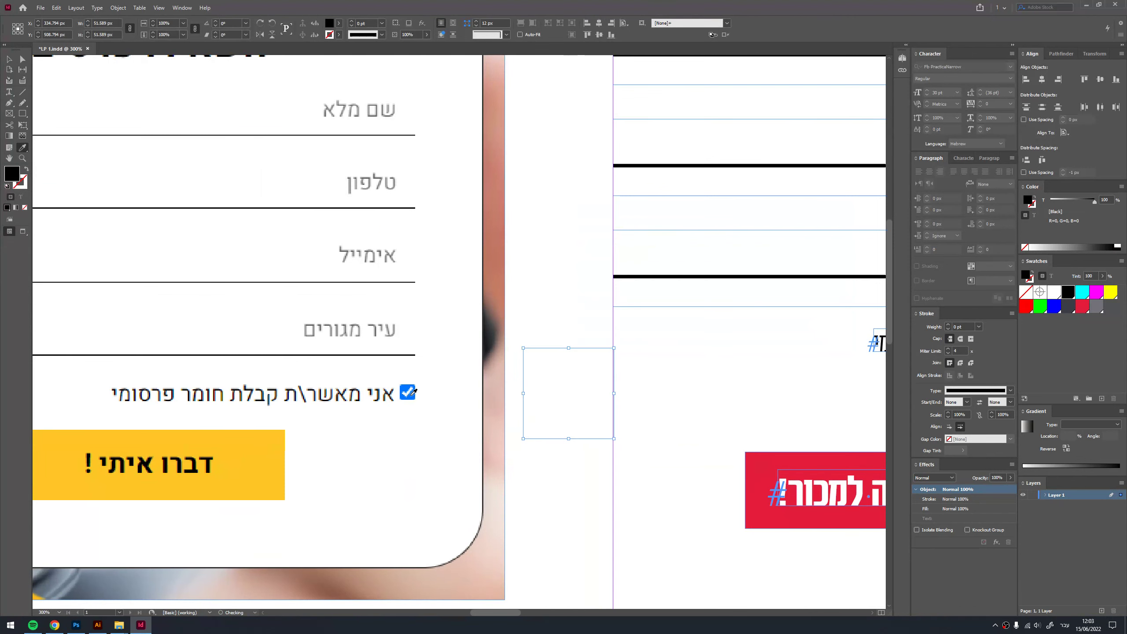
{"action": "left_click", "coordinate": [412, 392]}
- Save the square's blue as a new swatch and delete the temporary square
{"action": "key", "text": "v"}
{"action": "scroll", "coordinate": [506, 385], "scroll_direction": "right", "scroll_amount": 3}
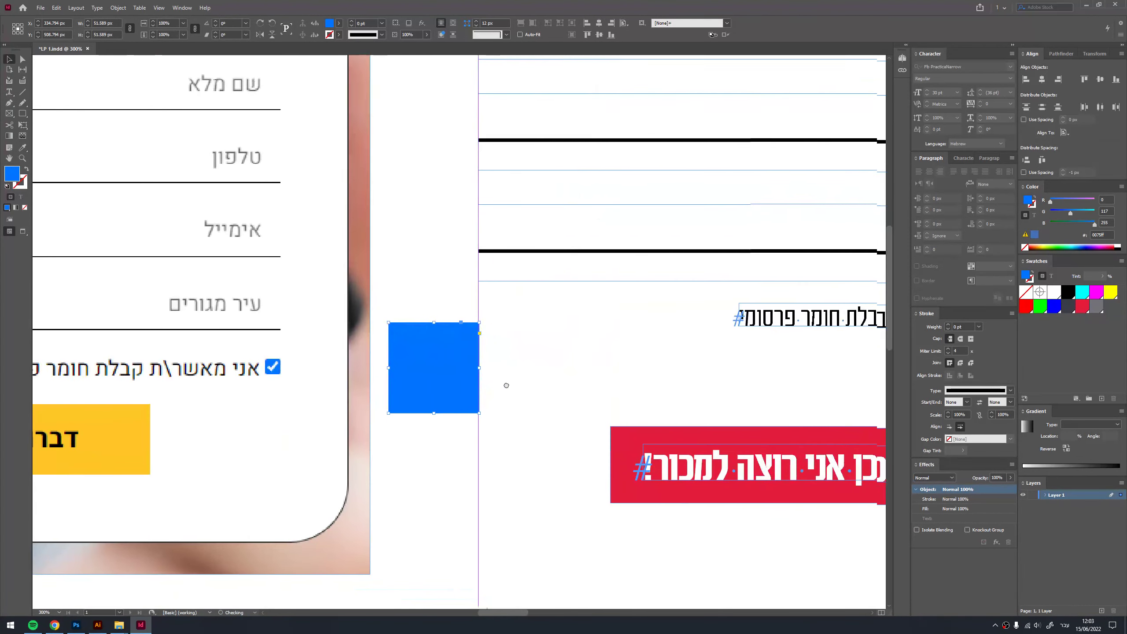
{"action": "left_click", "coordinate": [1102, 400]}
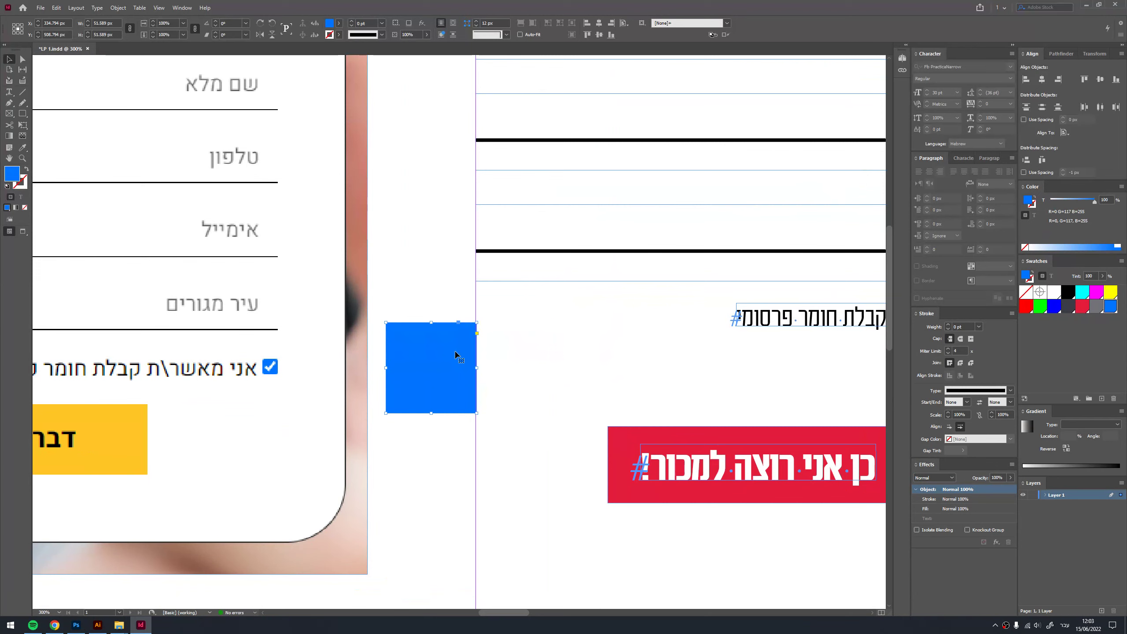
{"action": "key", "text": "Delete"}
- Fill the checkbox with the new blue at full strength and make the check mark white
{"action": "mouse_move", "coordinate": [689, 360]}
{"action": "left_mouse_down"}
{"action": "mouse_move", "coordinate": [388, 312]}
{"action": "mouse_move", "coordinate": [251, 307]}
{"action": "left_mouse_up"}
{"action": "scroll", "coordinate": [488, 265], "scroll_direction": "up", "scroll_amount": 4}
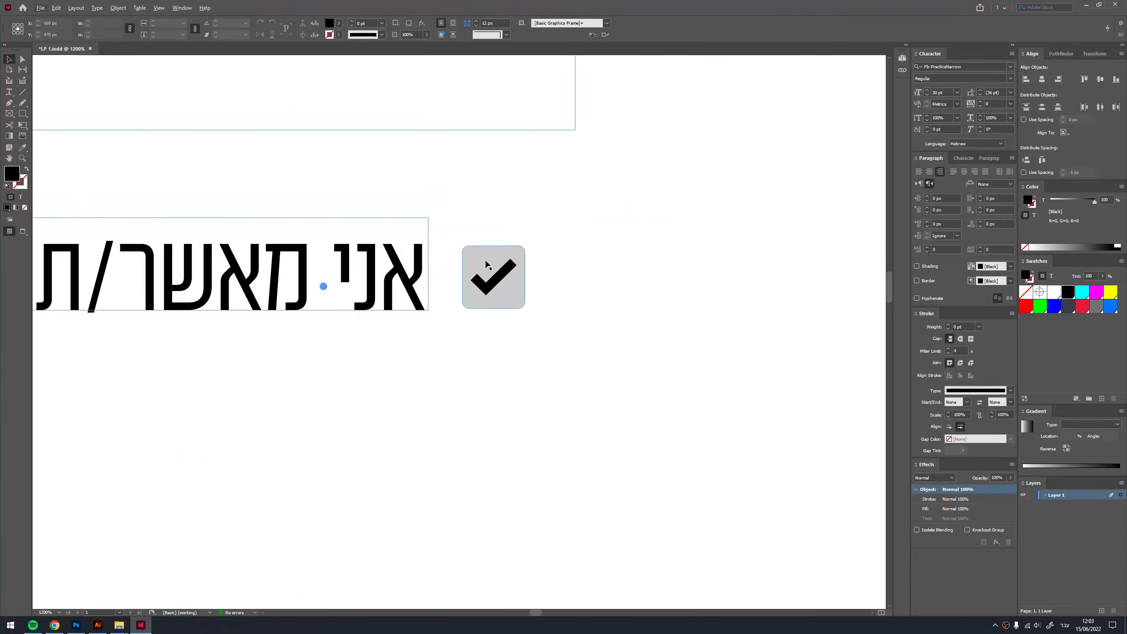
{"action": "left_click", "coordinate": [486, 265]}
{"action": "left_click", "coordinate": [1112, 311]}
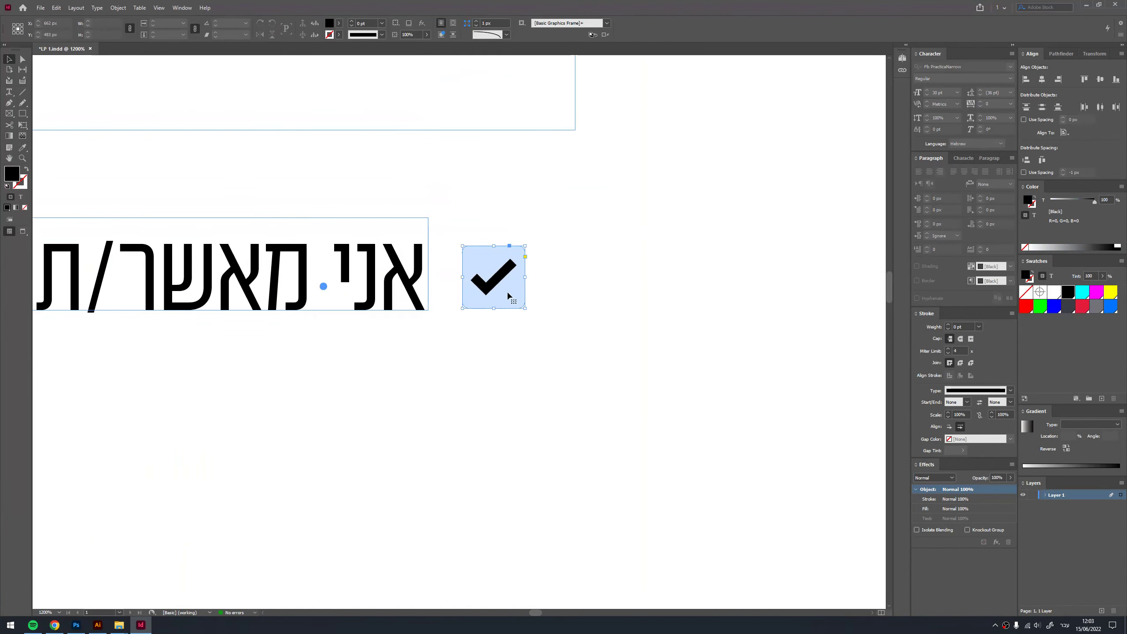
{"action": "left_click", "coordinate": [1112, 311]}
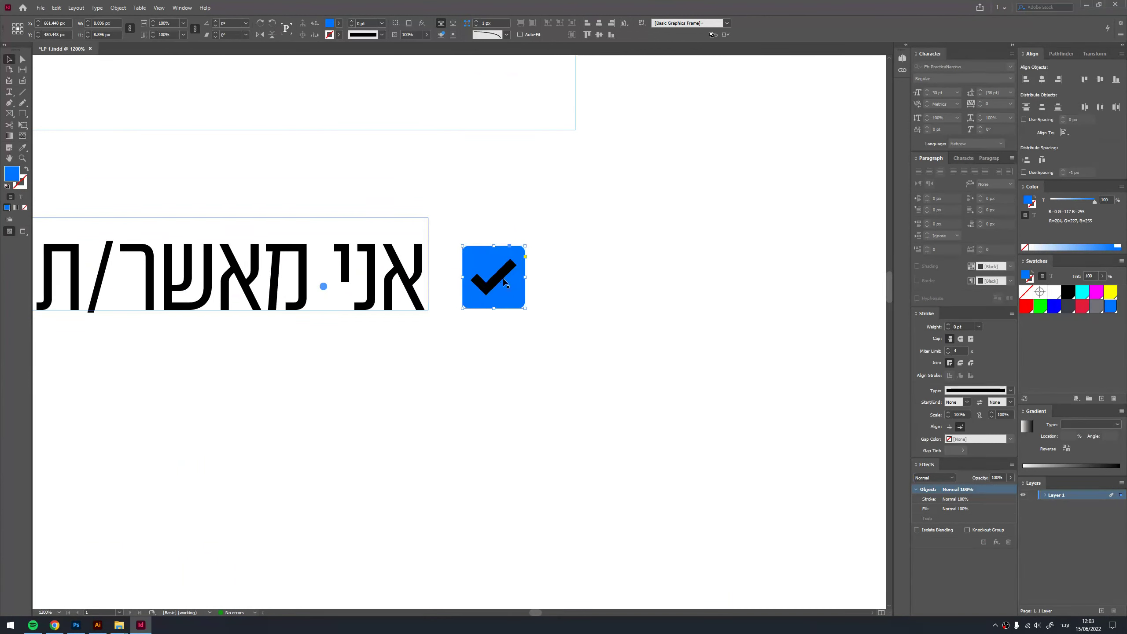
{"action": "double_click", "coordinate": [498, 277]}
{"action": "left_click", "coordinate": [647, 322]}
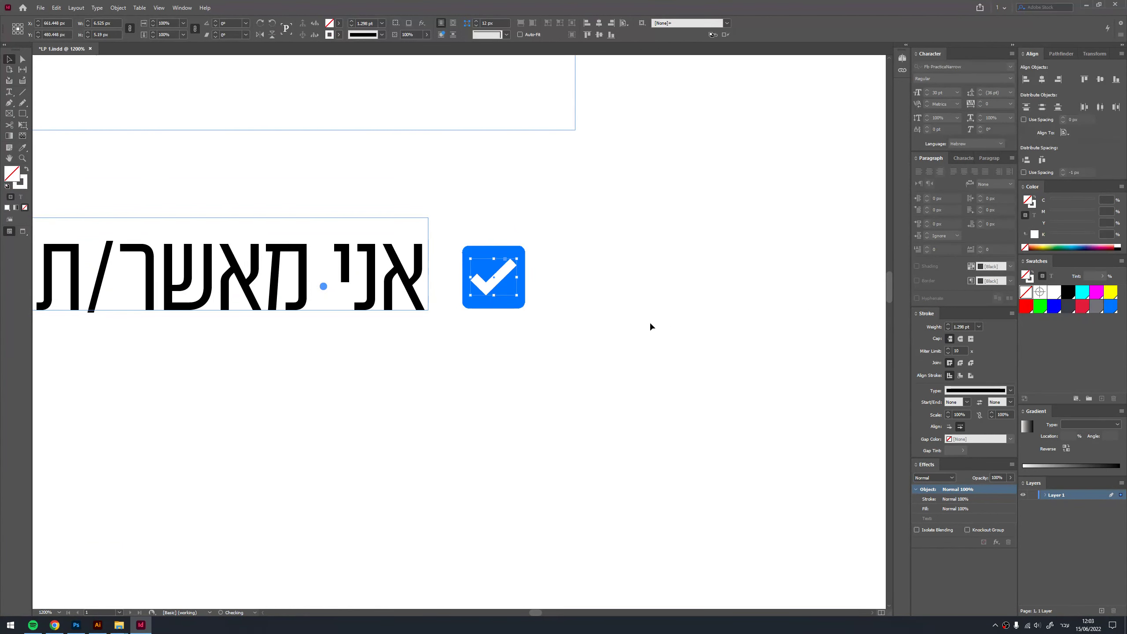
{"action": "key", "text": "ctrl+2"}
- Duplicate the red button group by dragging a copy up above the name, phone and email fields
{"action": "key", "text": "ctrl+minus"}
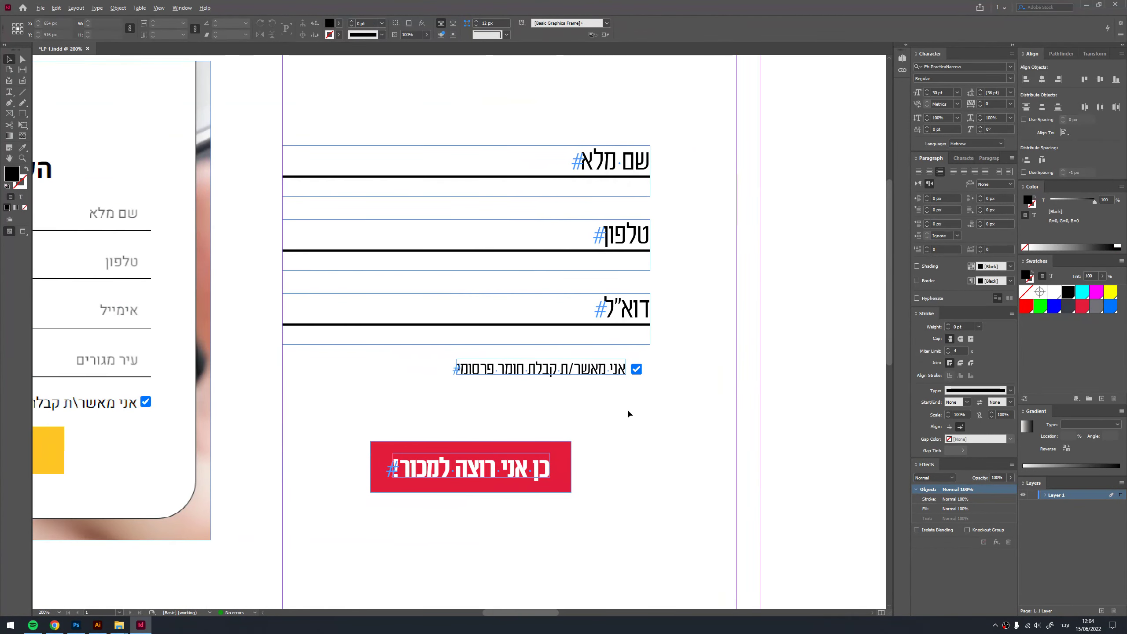
{"action": "key", "text": "ctrl+minus"}
{"action": "scroll", "coordinate": [590, 389], "scroll_direction": "up", "scroll_amount": 4}
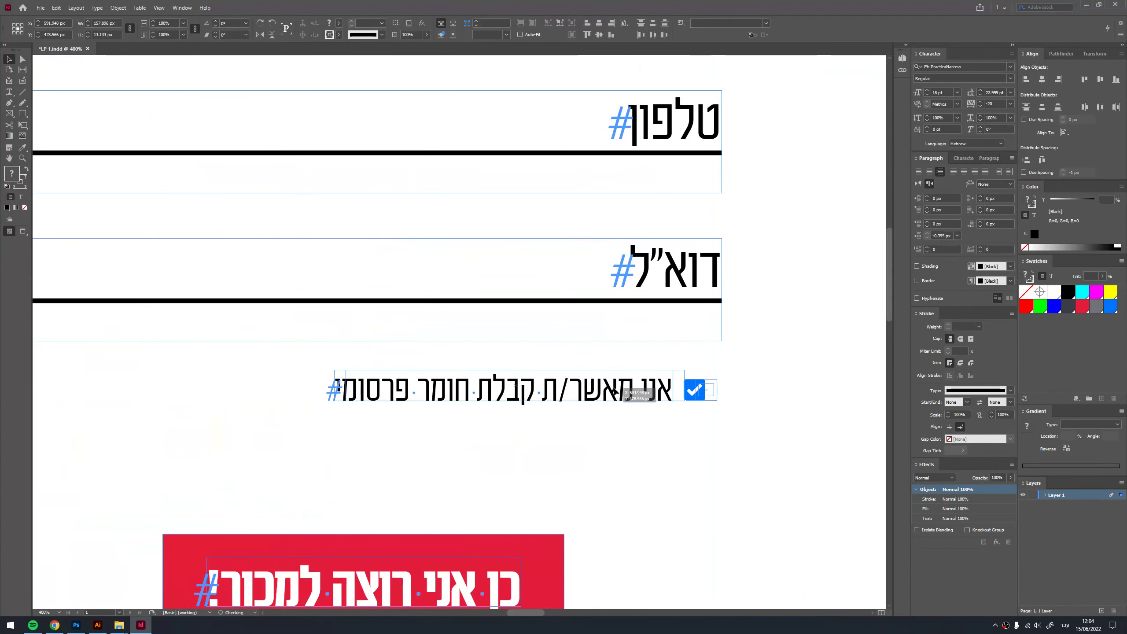
{"action": "left_click_drag", "start_coordinate": [719, 373], "coordinate": [639, 435]}
{"action": "key", "text": "ctrl+2"}
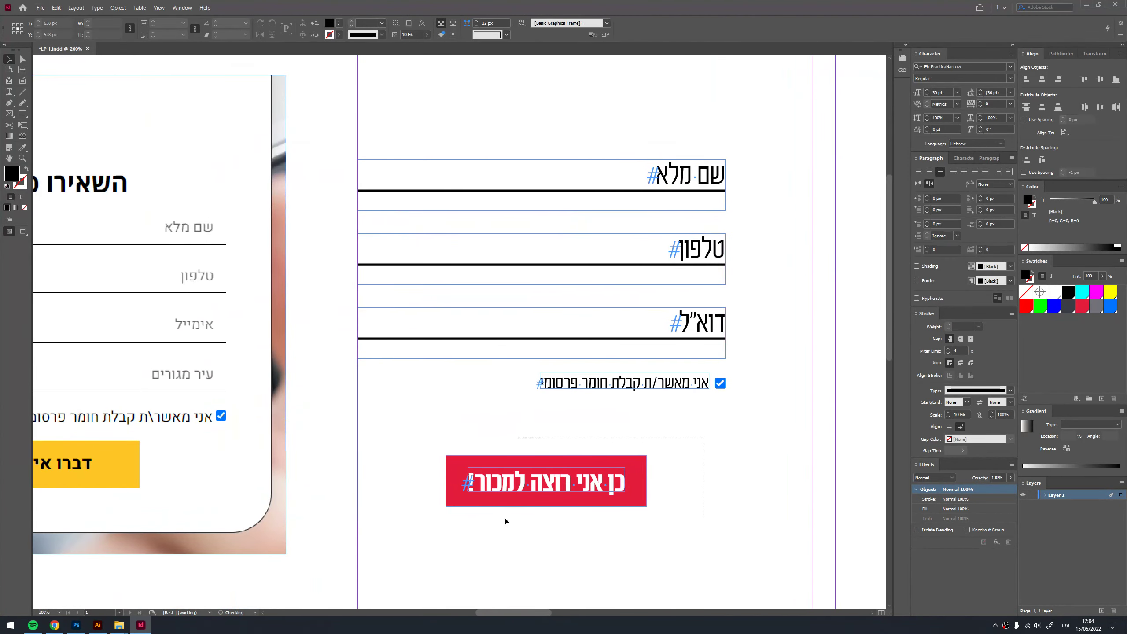
{"action": "left_click_drag", "start_coordinate": [555, 488], "coordinate": [555, 447]}
{"action": "scroll", "coordinate": [705, 428], "scroll_direction": "down", "scroll_amount": 2}
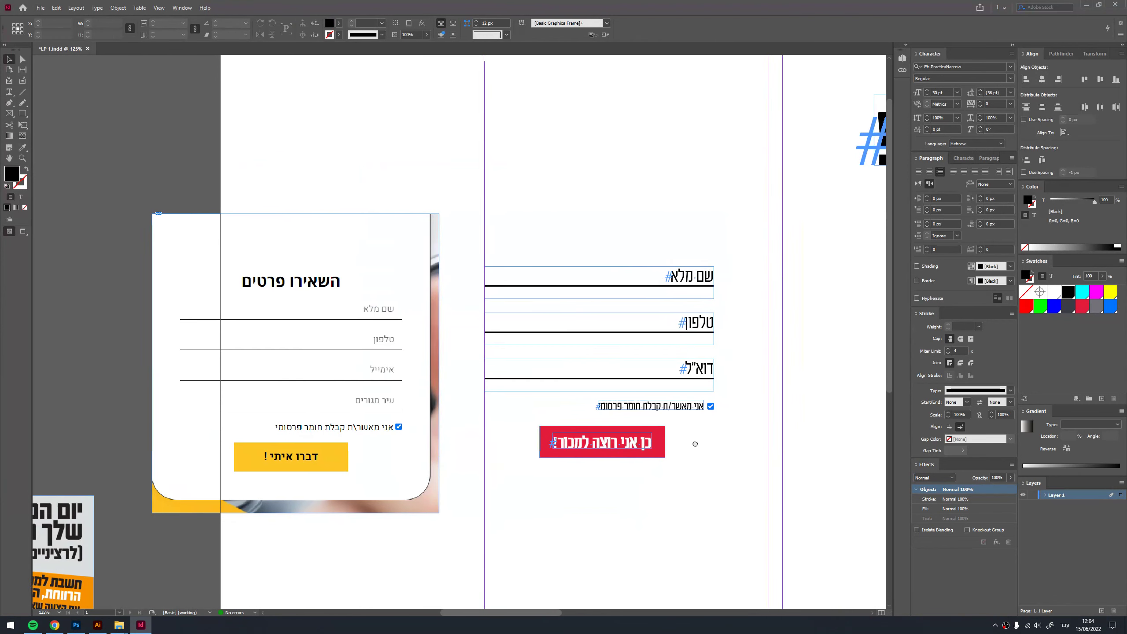
{"action": "mouse_move", "coordinate": [703, 432]}
{"action": "left_mouse_down"}
{"action": "mouse_move", "coordinate": [636, 466]}
{"action": "mouse_move", "coordinate": [630, 254]}
{"action": "left_mouse_up"}
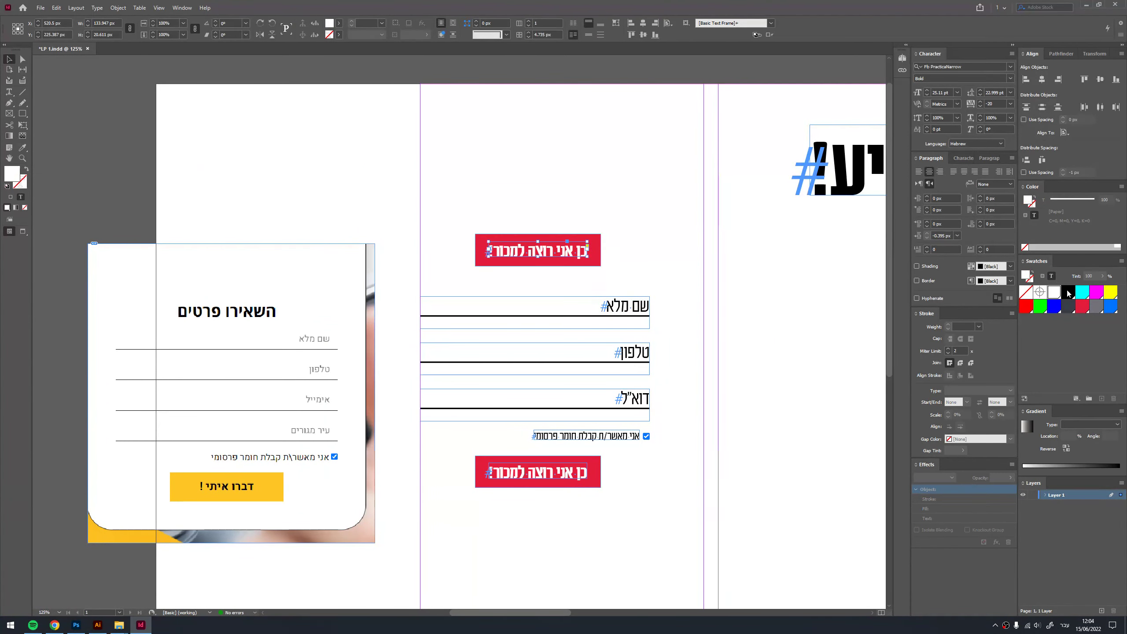
- Delete the copy's red background and retype its text as 'השאירו פרטים'
{"action": "left_click", "coordinate": [597, 256]}
{"action": "key", "text": "Delete"}
{"action": "key", "text": "t"}
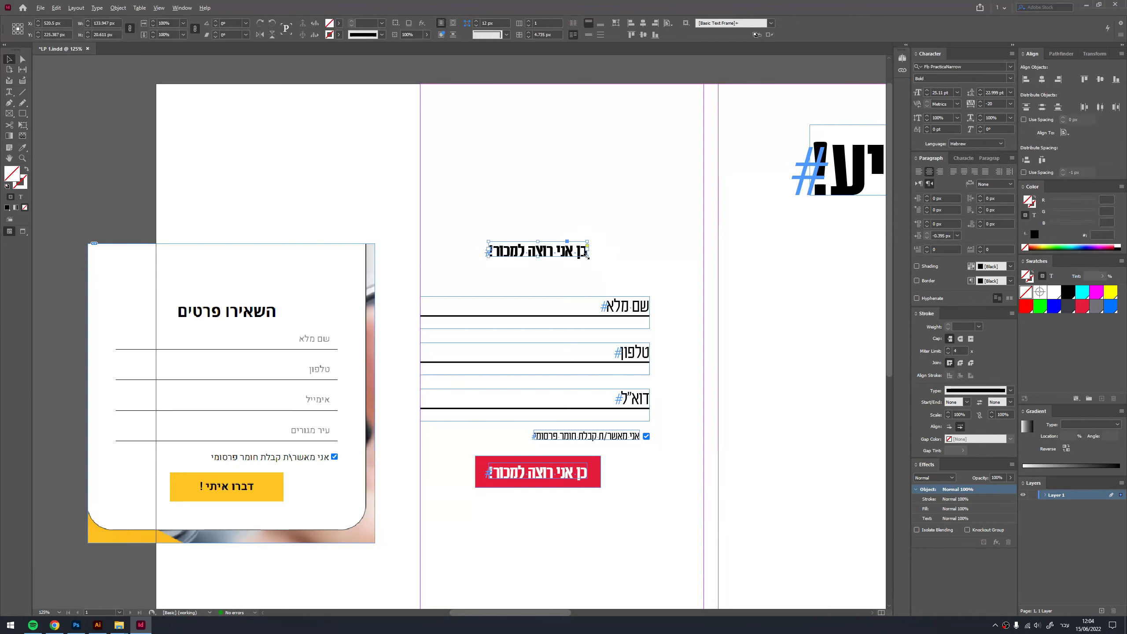
{"action": "triple_click", "coordinate": [576, 251]}
{"action": "type", "text": "השאירו"}
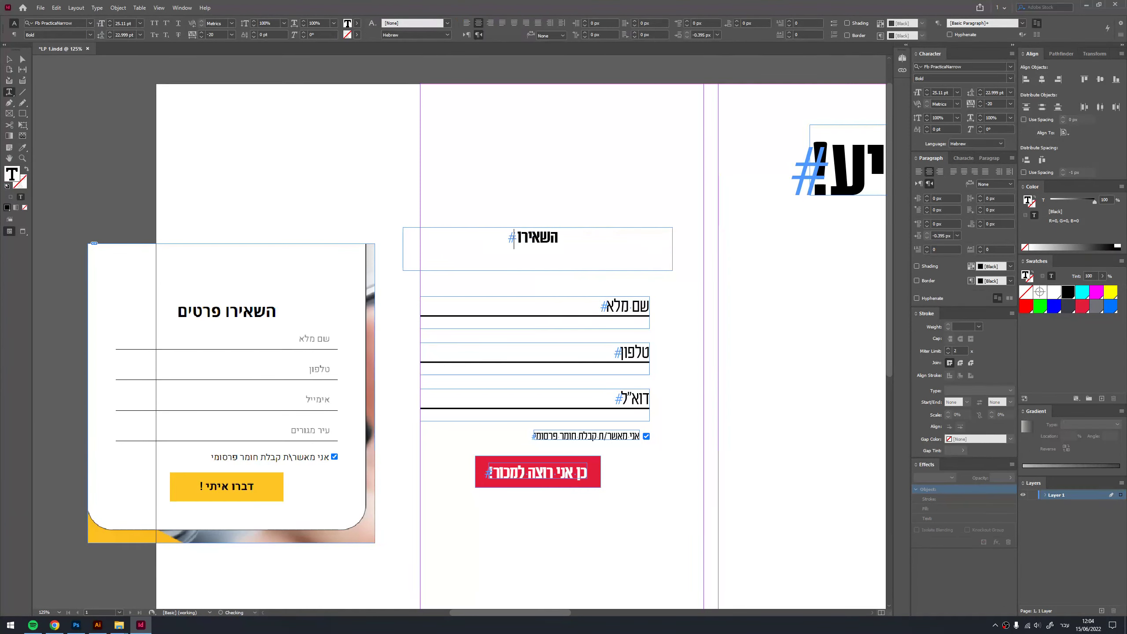
{"action": "type", "text": " פרטים"}
- Set the heading's leading to Auto, fit its frame to the text, and place it above the name field
{"action": "key", "text": "Escape"}
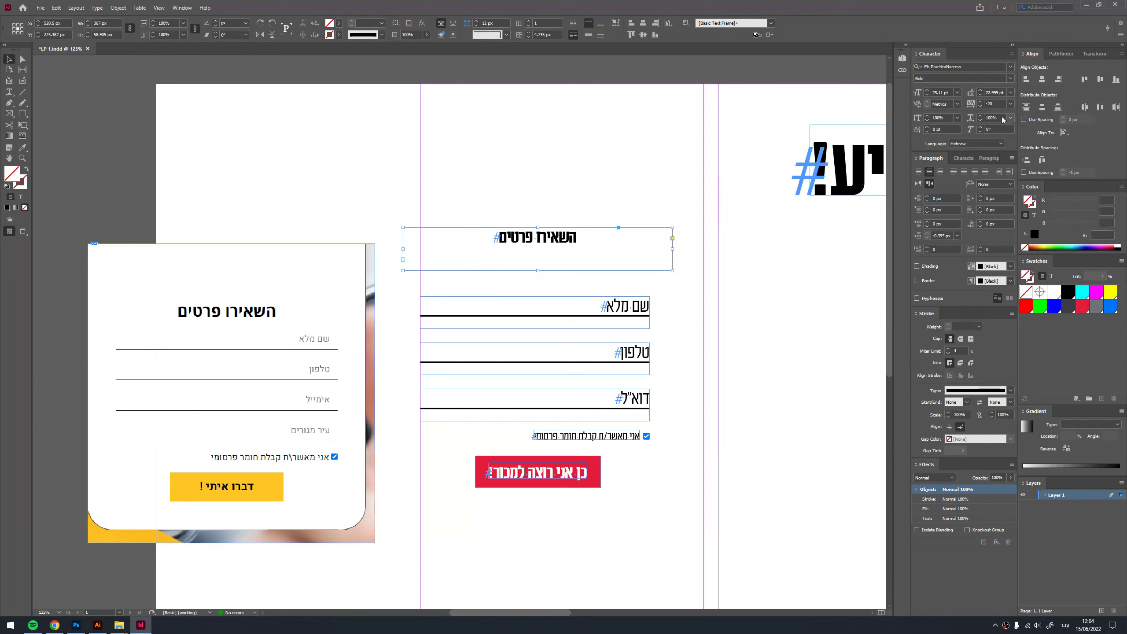
{"action": "left_click", "coordinate": [1010, 93]}
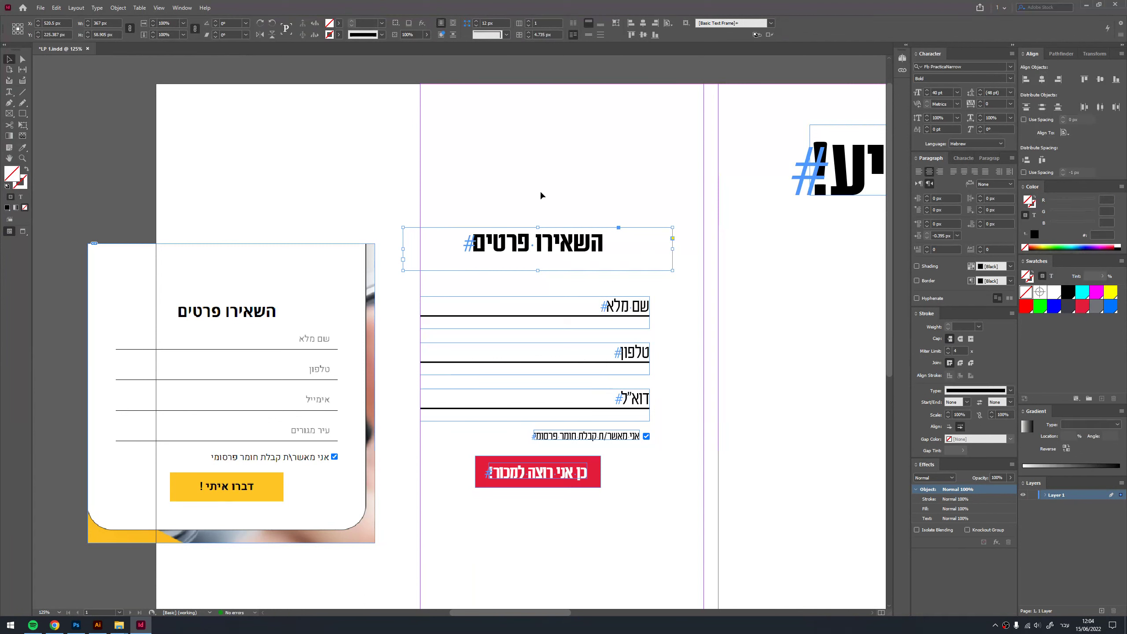
{"action": "key", "text": "ctrl+alt+c"}
{"action": "left_click_drag", "start_coordinate": [563, 244], "coordinate": [563, 275]}
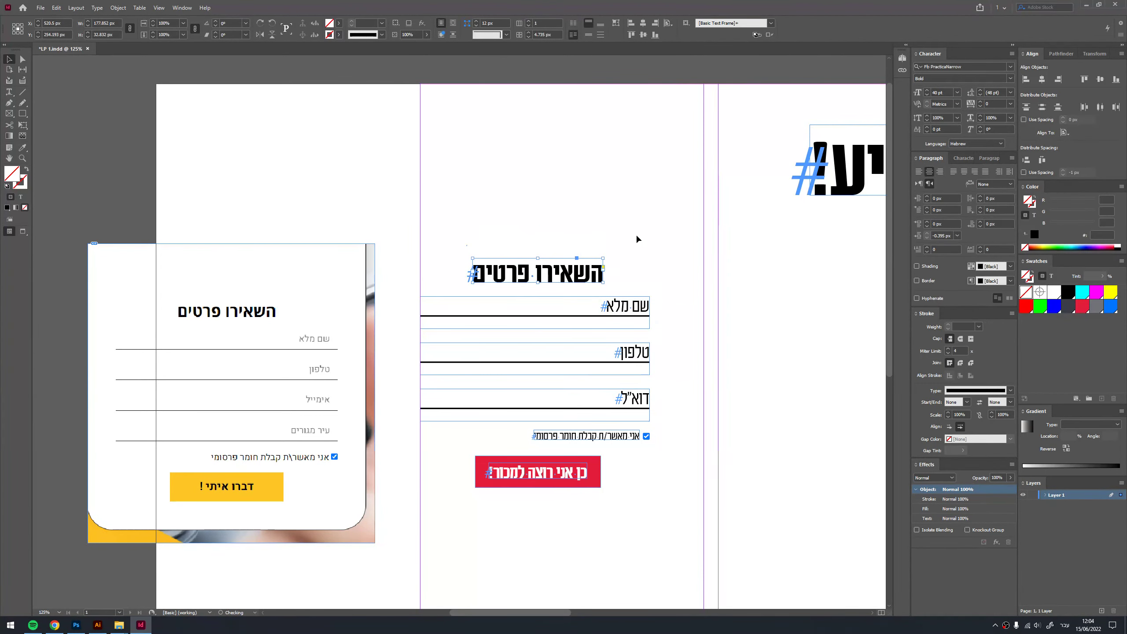
{"action": "key", "text": "ctrl+z"}
{"action": "key", "text": "ctrl+z"}
{"action": "key", "text": "ctrl+z"}
- Draw a Paper-white rectangle around the whole form and send it to the back
{"action": "key", "text": "m"}
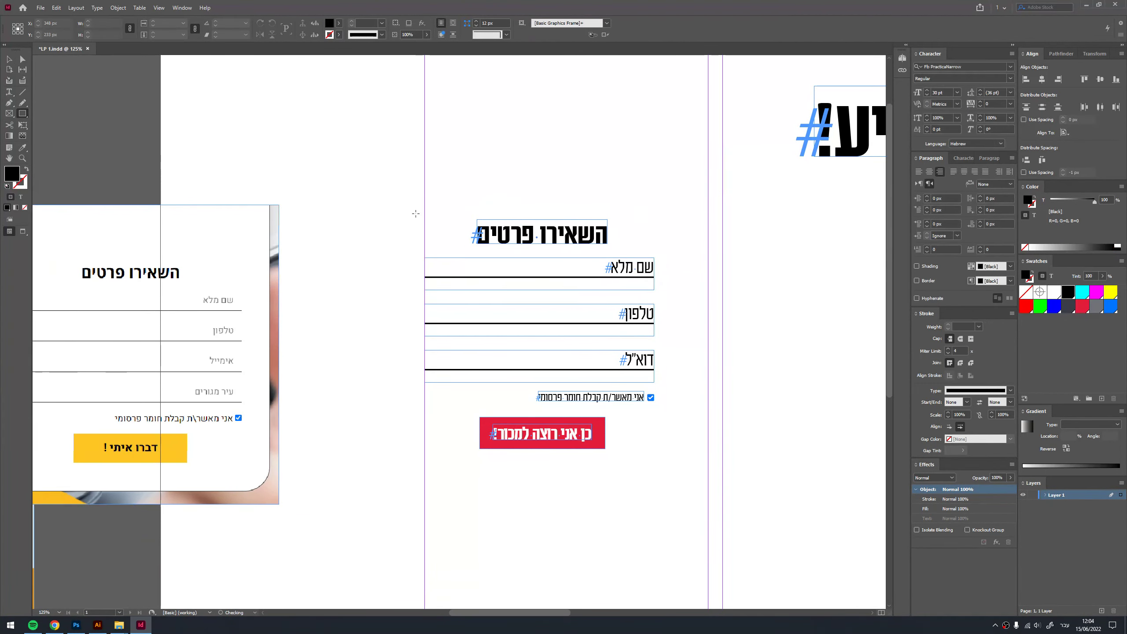
{"action": "left_click_drag", "start_coordinate": [414, 202], "coordinate": [686, 478]}
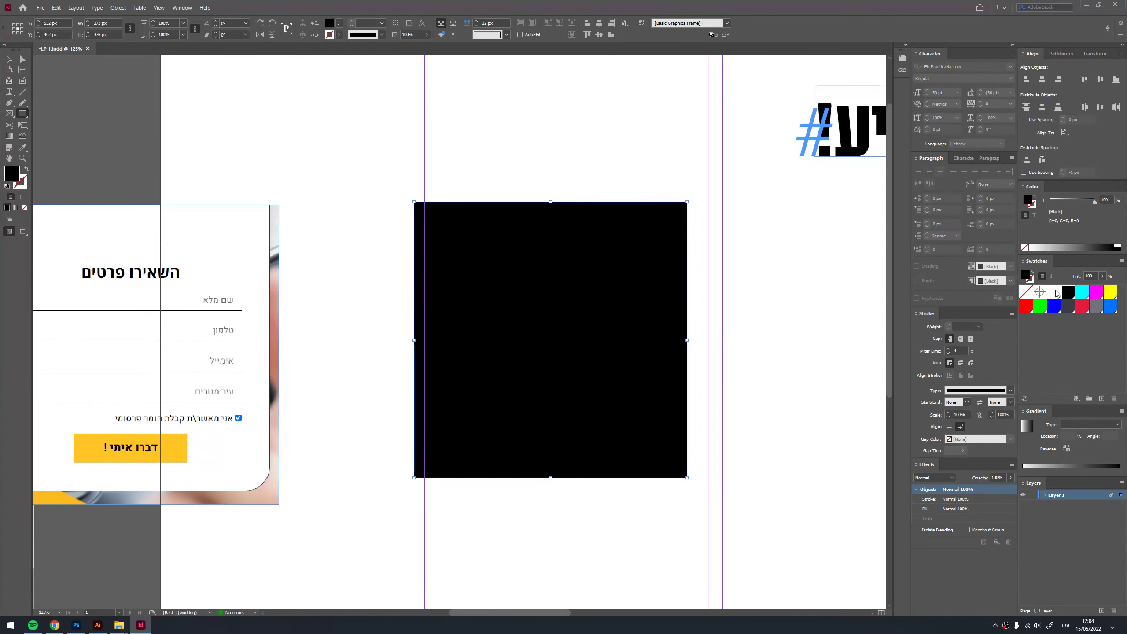
{"action": "left_click", "coordinate": [1055, 291]}
{"action": "key", "text": "v"}
{"action": "key", "text": "ctrl+shift+bracketleft"}
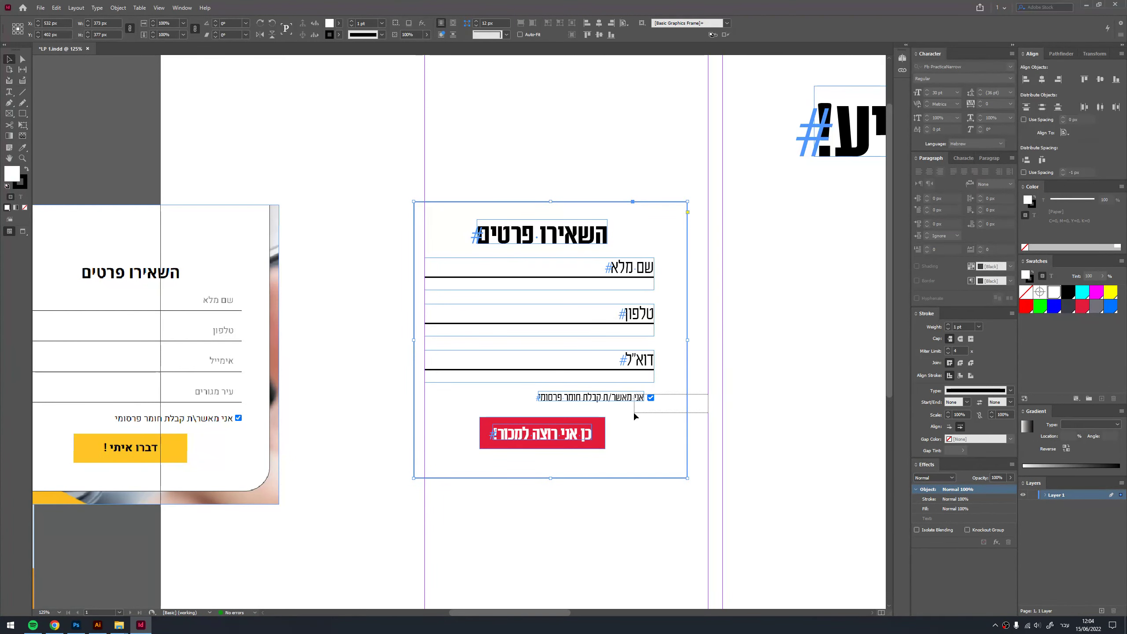
- Select the consent line, fields, red button and white card together as the whole form
{"action": "left_click", "coordinate": [648, 400]}
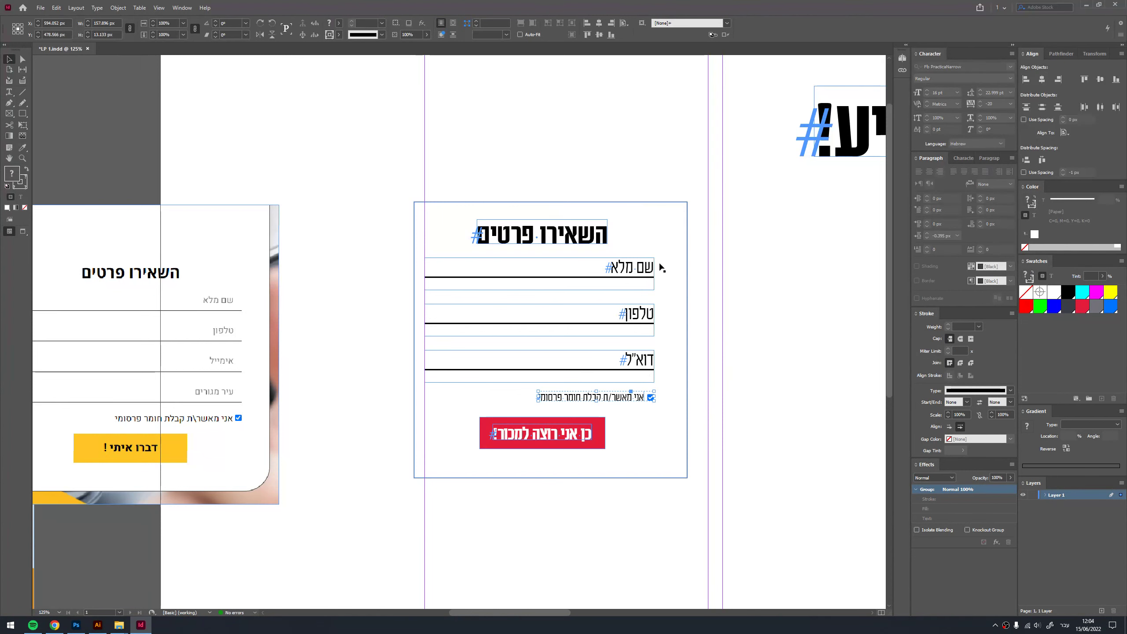
{"action": "left_click_drag", "start_coordinate": [661, 267], "coordinate": [619, 419]}
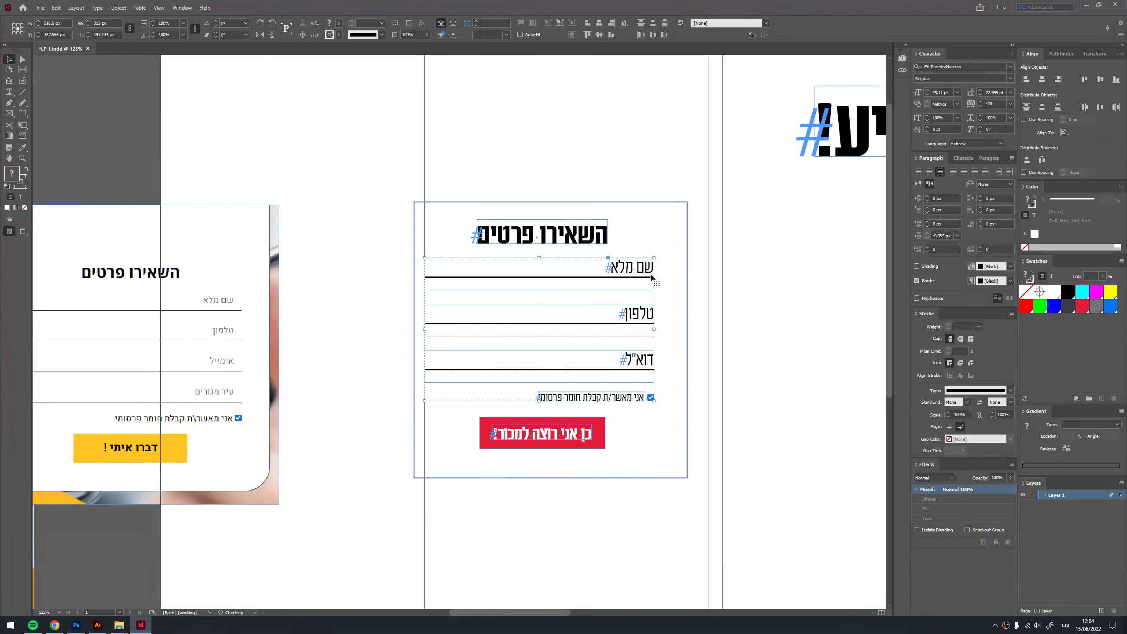
{"action": "left_click_drag", "start_coordinate": [708, 178], "coordinate": [521, 469]}
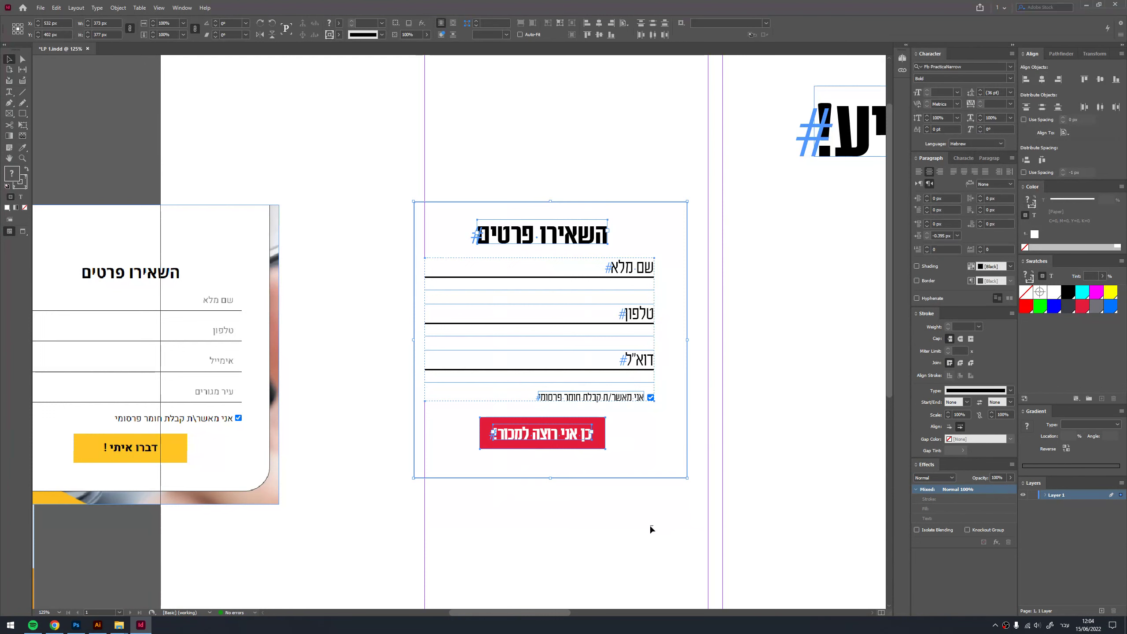
{"action": "left_click", "coordinate": [602, 433]}
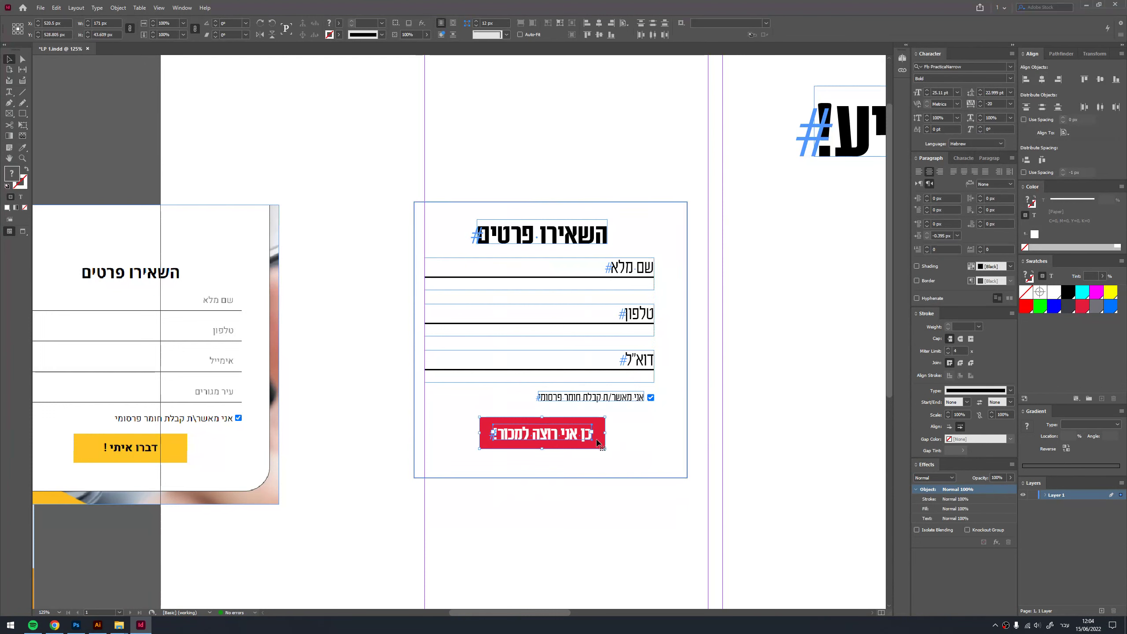
{"action": "left_click", "coordinate": [649, 243]}
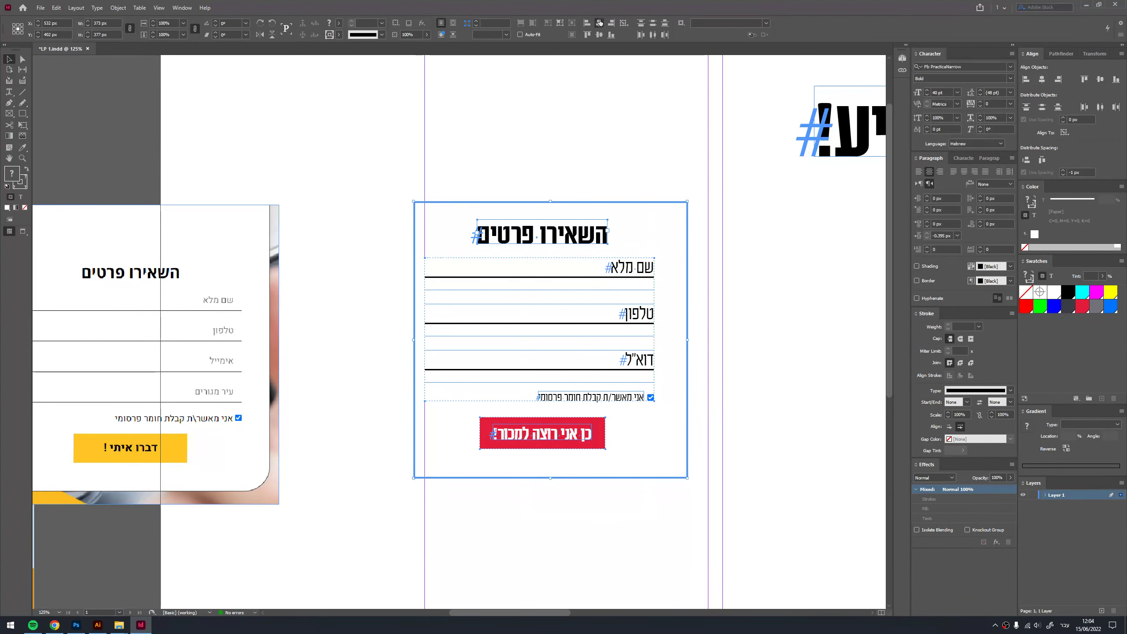
{"action": "left_click", "coordinate": [704, 146]}
{"action": "scroll", "coordinate": [581, 440], "scroll_direction": "up", "scroll_amount": 6}
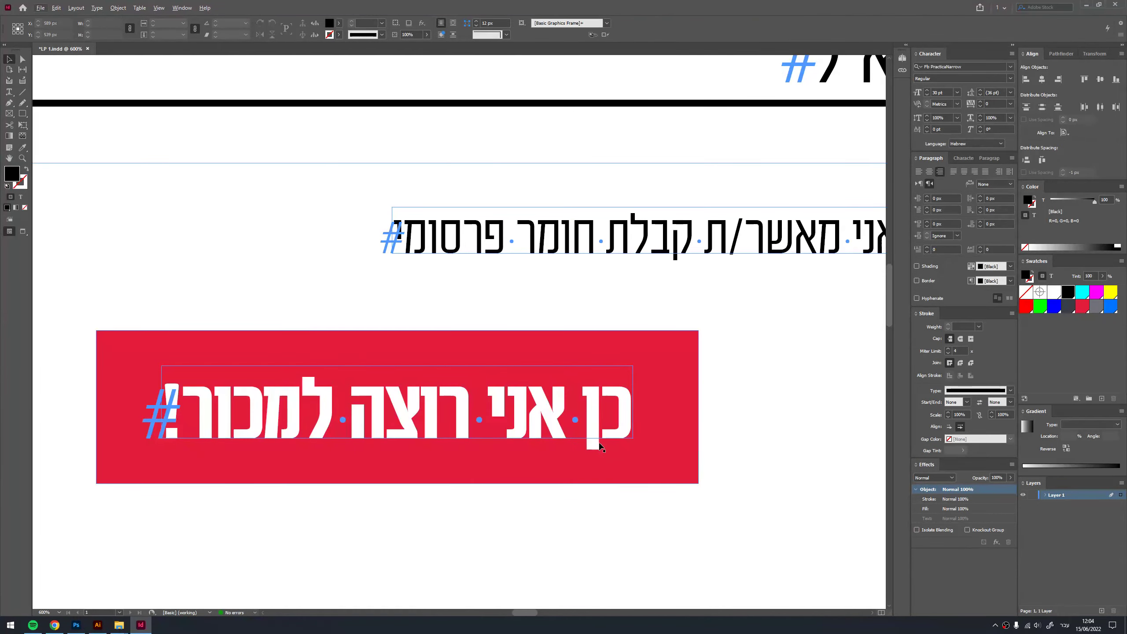
{"action": "scroll", "coordinate": [602, 446], "scroll_direction": "down", "scroll_amount": 5}
{"action": "scroll", "coordinate": [602, 446], "scroll_direction": "down", "scroll_amount": 1}
{"action": "scroll", "coordinate": [601, 446], "scroll_direction": "up", "scroll_amount": 2}
{"action": "scroll", "coordinate": [599, 443], "scroll_direction": "up", "scroll_amount": 3}
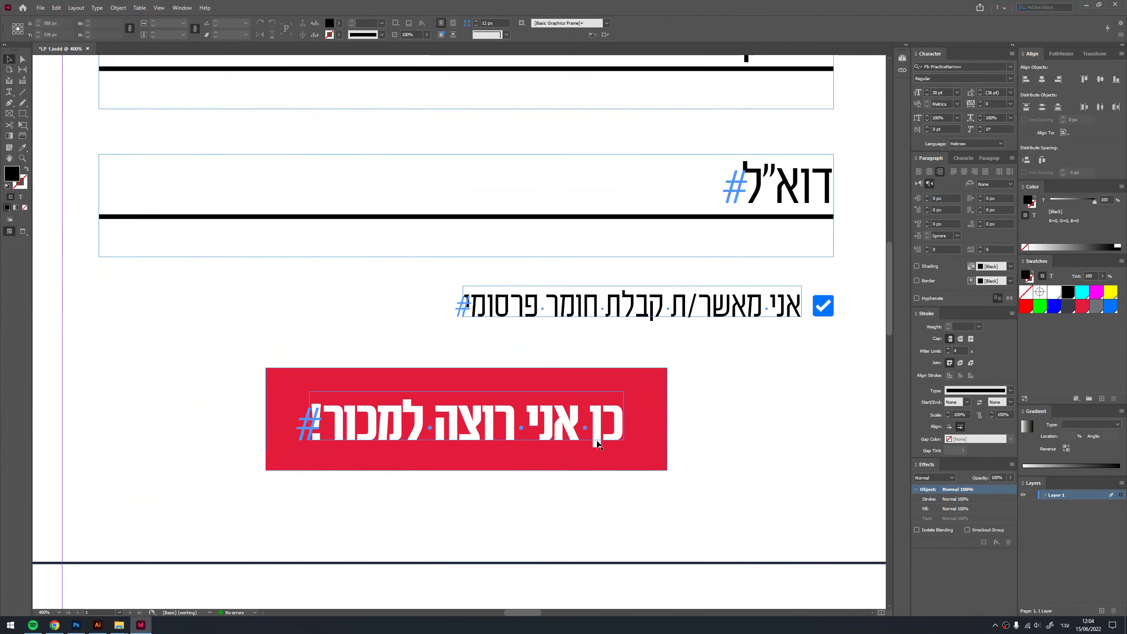
{"action": "scroll", "coordinate": [558, 437], "scroll_direction": "down", "scroll_amount": 2}
{"action": "scroll", "coordinate": [559, 436], "scroll_direction": "down", "scroll_amount": 2}
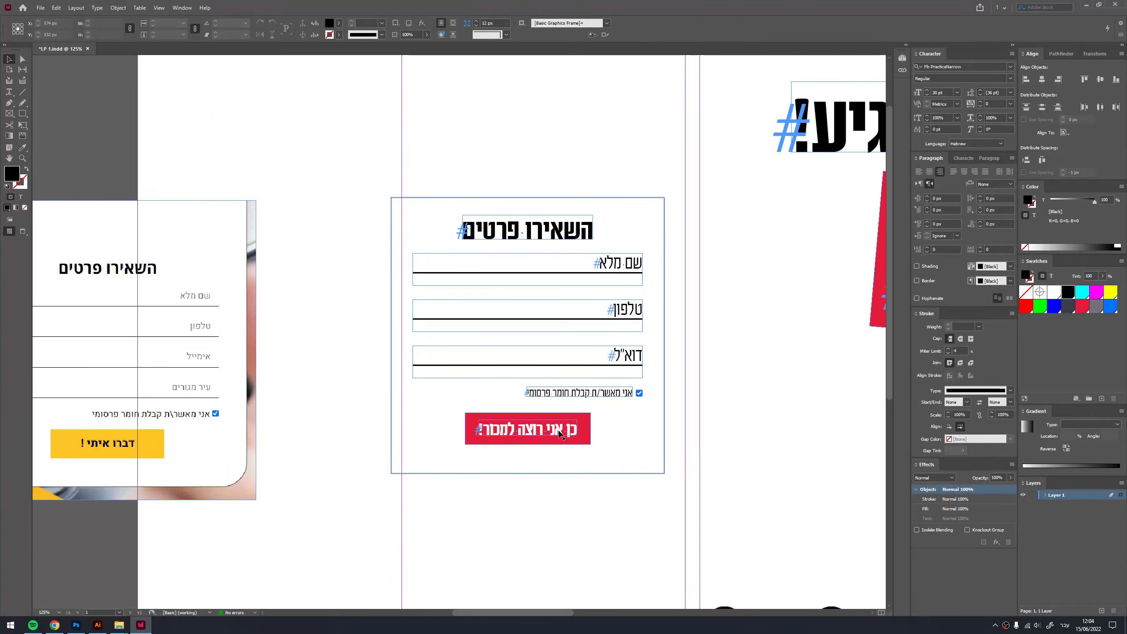
{"action": "scroll", "coordinate": [560, 434], "scroll_direction": "down", "scroll_amount": 1}
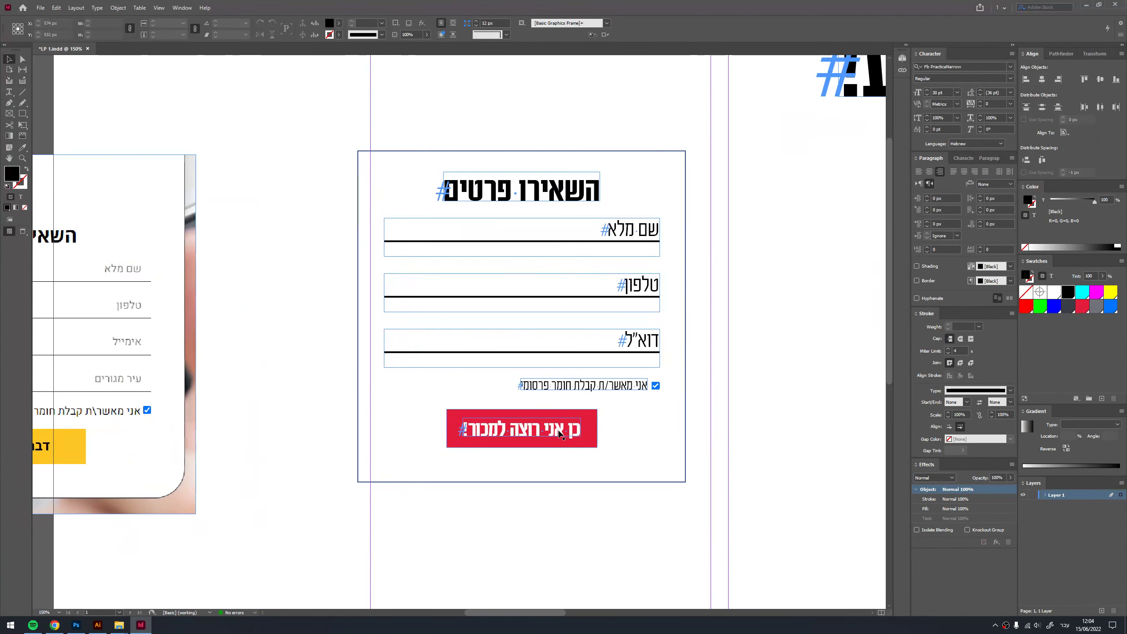
{"action": "scroll", "coordinate": [571, 470], "scroll_direction": "up", "scroll_amount": 1}
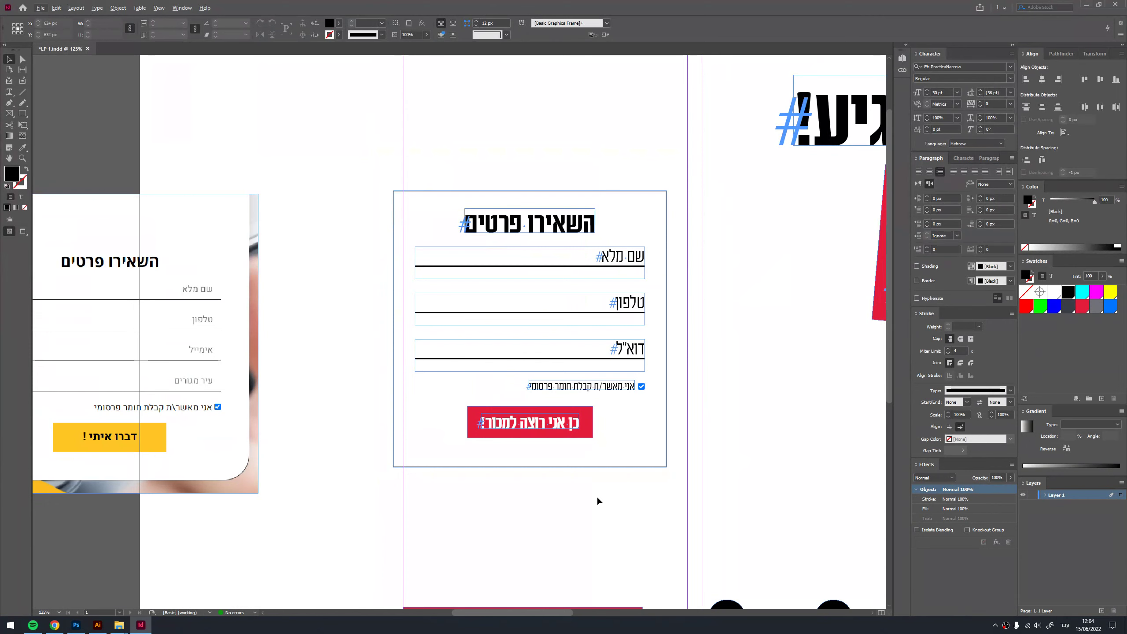
- Paste the InDesign screenshot into Photoshop and mask it down to the red button area
{"action": "key", "text": "alt+Tab"}
{"action": "key", "text": "ctrl+v"}
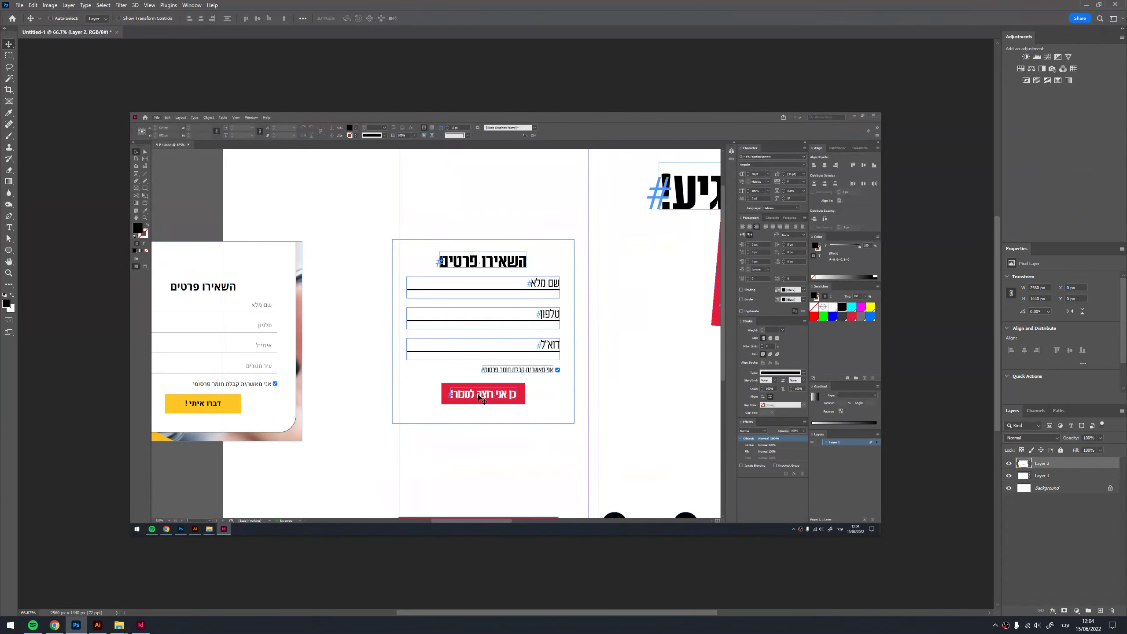
{"action": "key", "text": "m"}
{"action": "left_click_drag", "start_coordinate": [432, 369], "coordinate": [542, 414]}
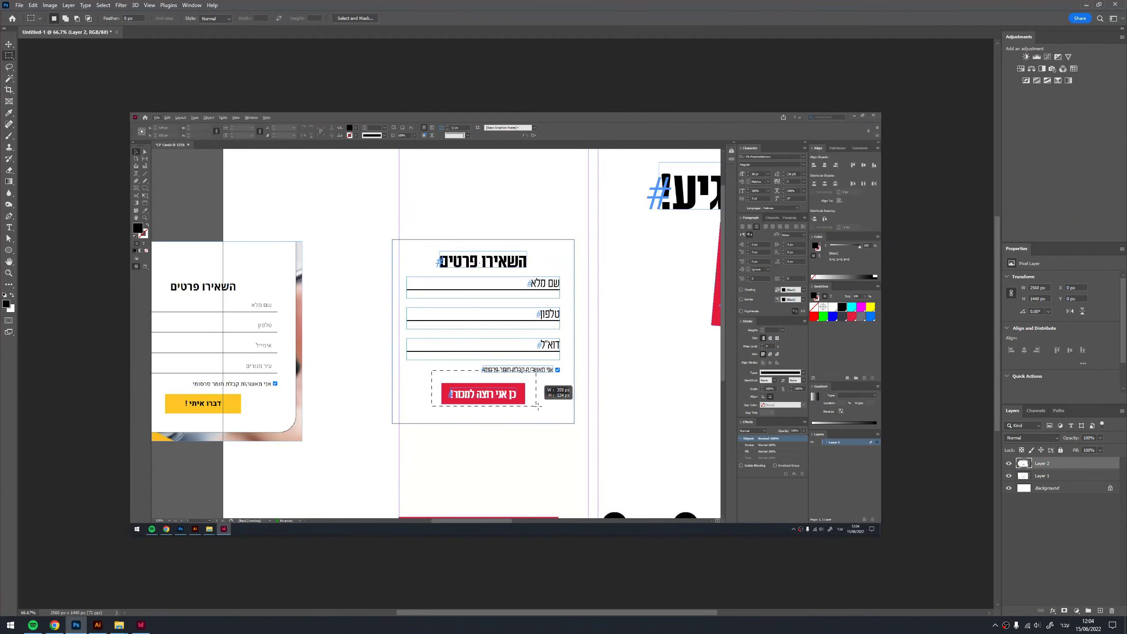
{"action": "left_click", "coordinate": [1064, 610]}
- Zoom in and pan around to compare the masked button with the reference
{"action": "key", "text": "z"}
{"action": "left_click", "coordinate": [429, 396]}
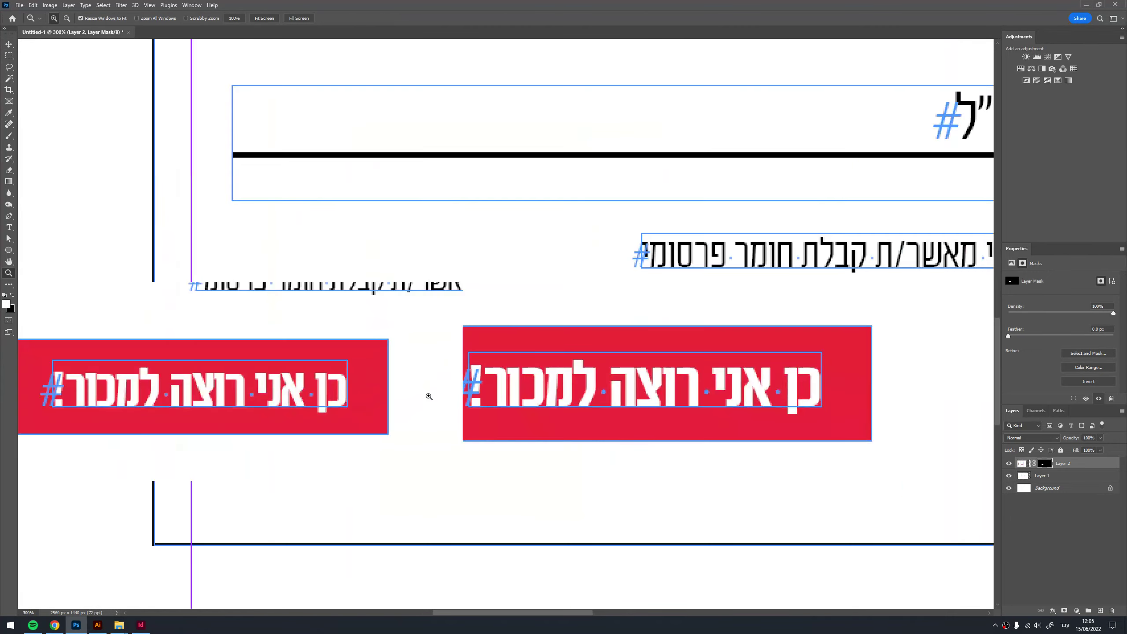
{"action": "key", "text": "v"}
{"action": "scroll", "coordinate": [354, 382], "scroll_direction": "up", "scroll_amount": 10}
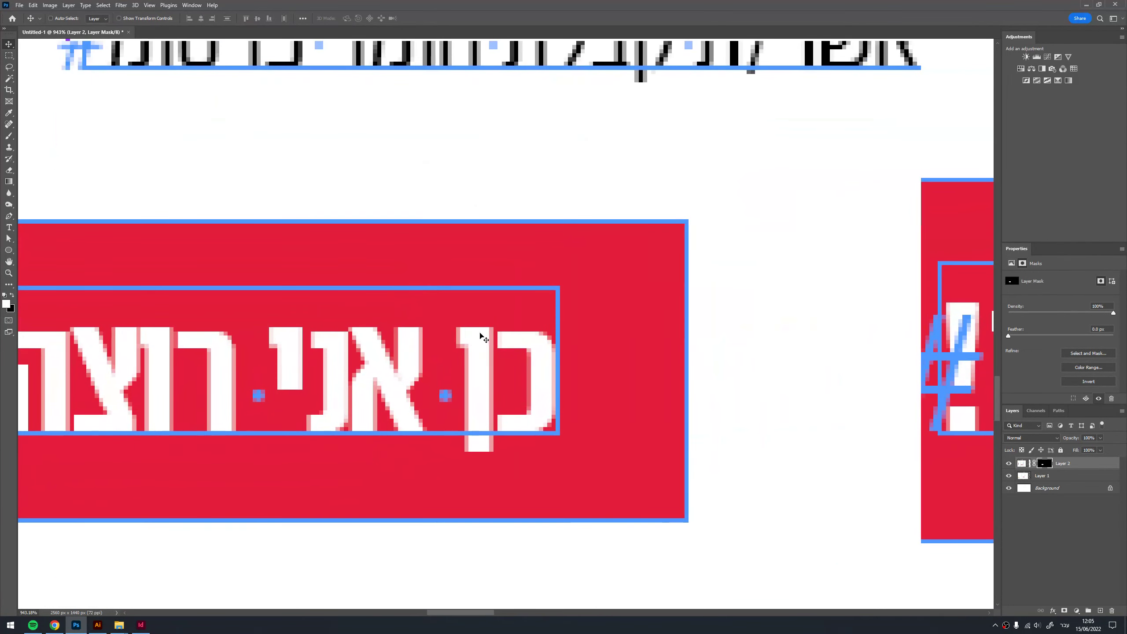
{"action": "scroll", "coordinate": [487, 338], "scroll_direction": "down", "scroll_amount": 5}
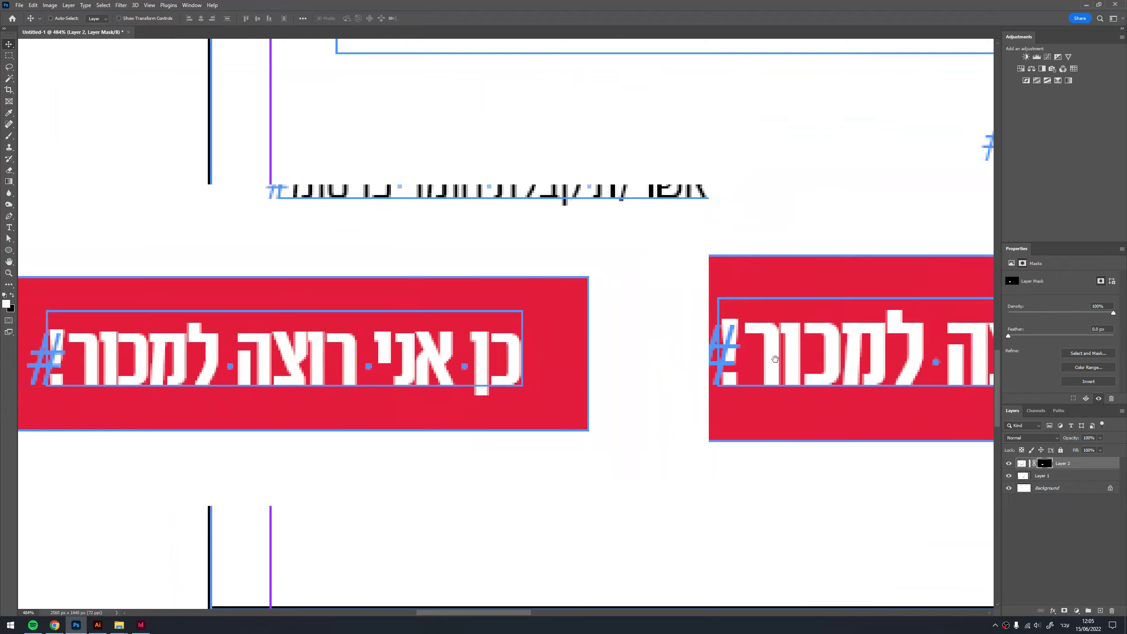
{"action": "scroll", "coordinate": [690, 326], "scroll_direction": "up", "scroll_amount": 1}
{"action": "scroll", "coordinate": [320, 342], "scroll_direction": "left", "scroll_amount": 10}
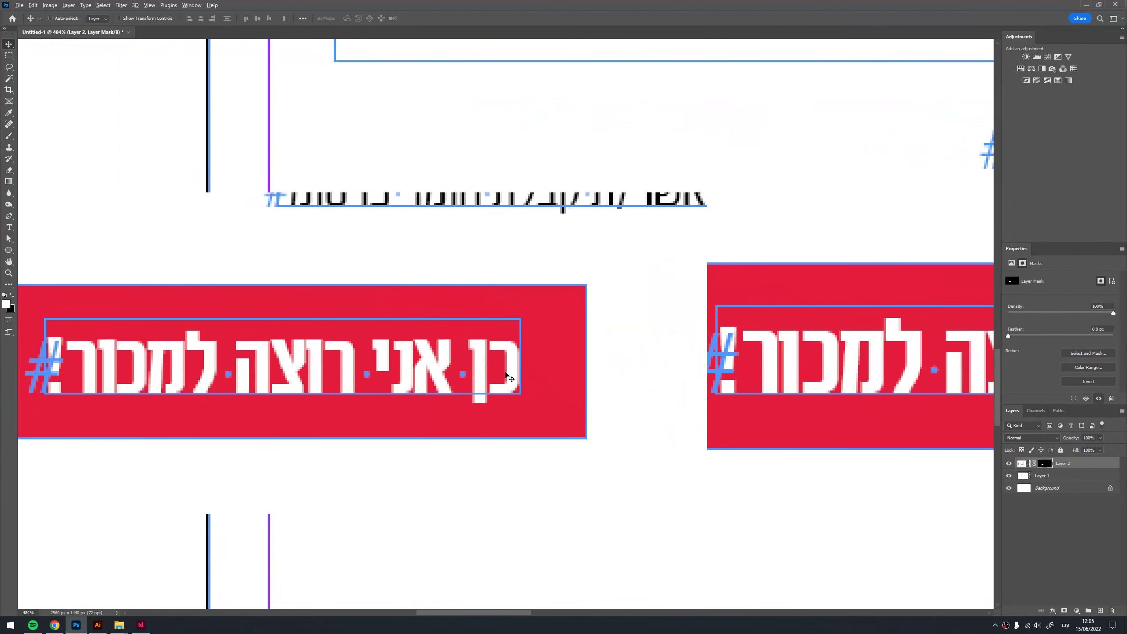
{"action": "scroll", "coordinate": [510, 375], "scroll_direction": "down", "scroll_amount": 5}
{"action": "scroll", "coordinate": [532, 373], "scroll_direction": "down", "scroll_amount": 5}
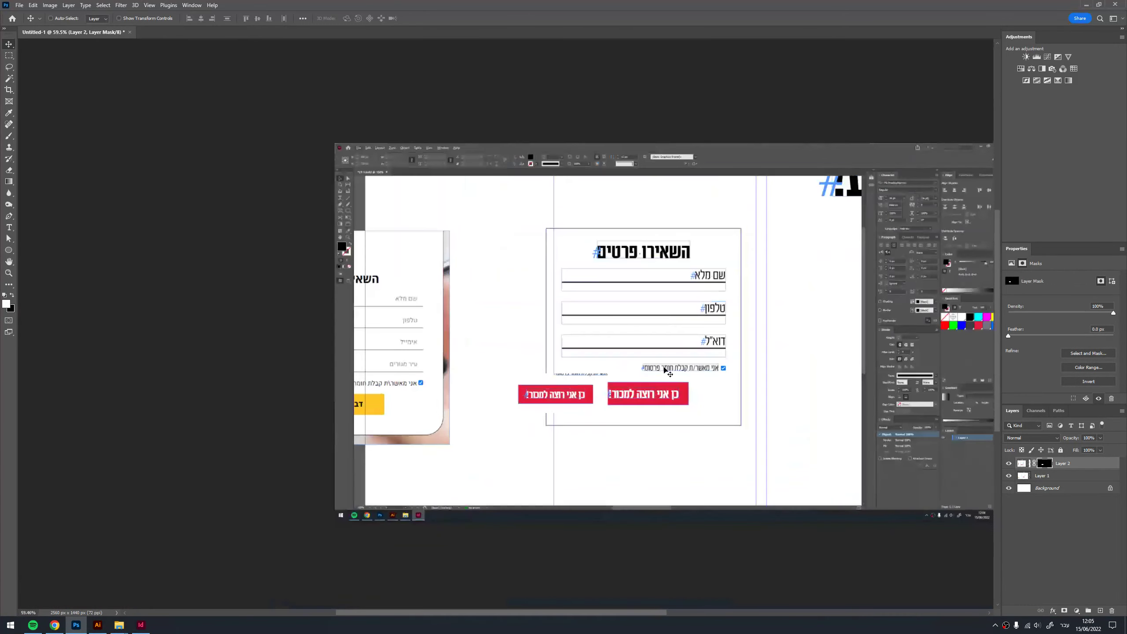
{"action": "scroll", "coordinate": [669, 373], "scroll_direction": "right", "scroll_amount": 2}
- Close the untitled Photoshop document without saving and return to InDesign
{"action": "key", "text": "ctrl+w"}
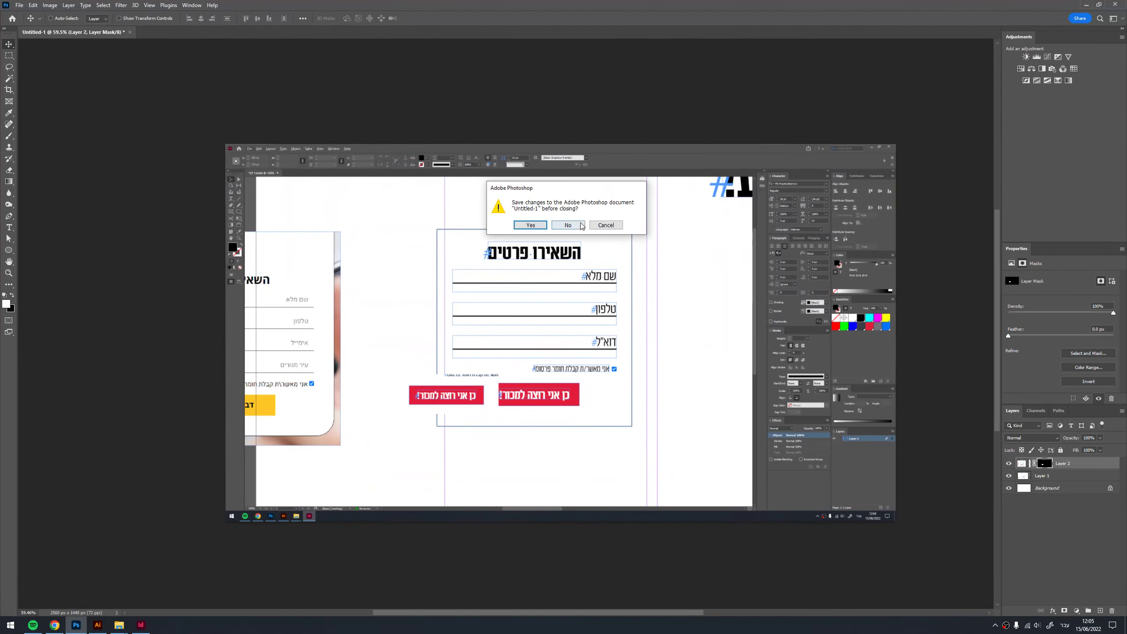
{"action": "left_click", "coordinate": [568, 225]}
{"action": "left_click", "coordinate": [141, 625]}
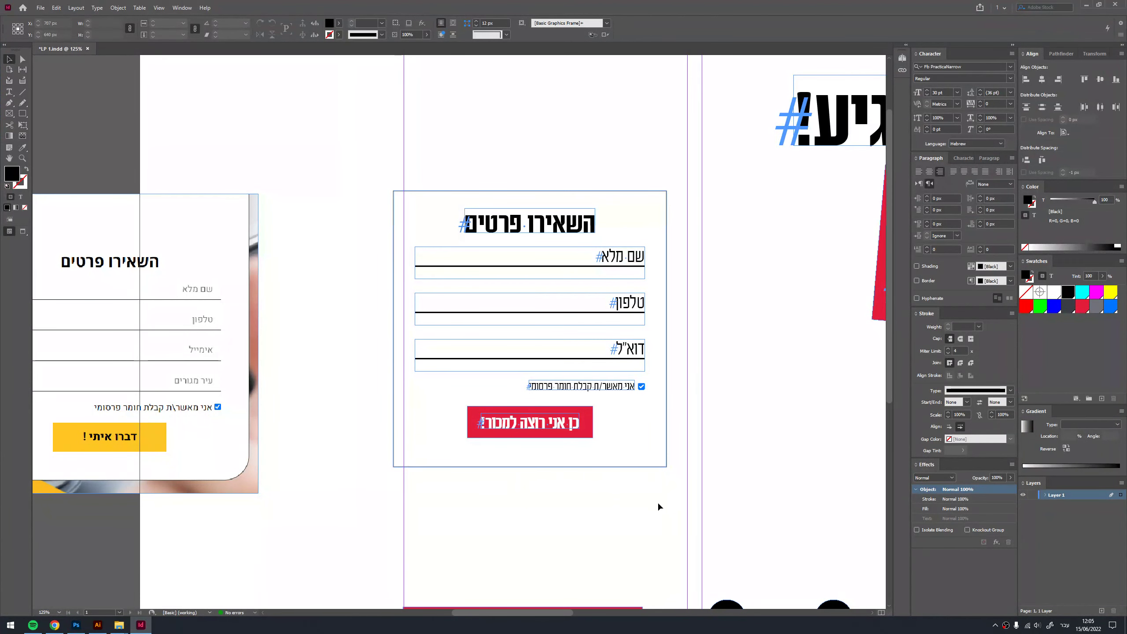
- Move the contact form group higher on the page and enlarge it slightly
{"action": "scroll", "coordinate": [657, 507], "scroll_direction": "up", "scroll_amount": 2}
{"action": "scroll", "coordinate": [577, 444], "scroll_direction": "right", "scroll_amount": 2}
{"action": "left_click", "coordinate": [504, 383]}
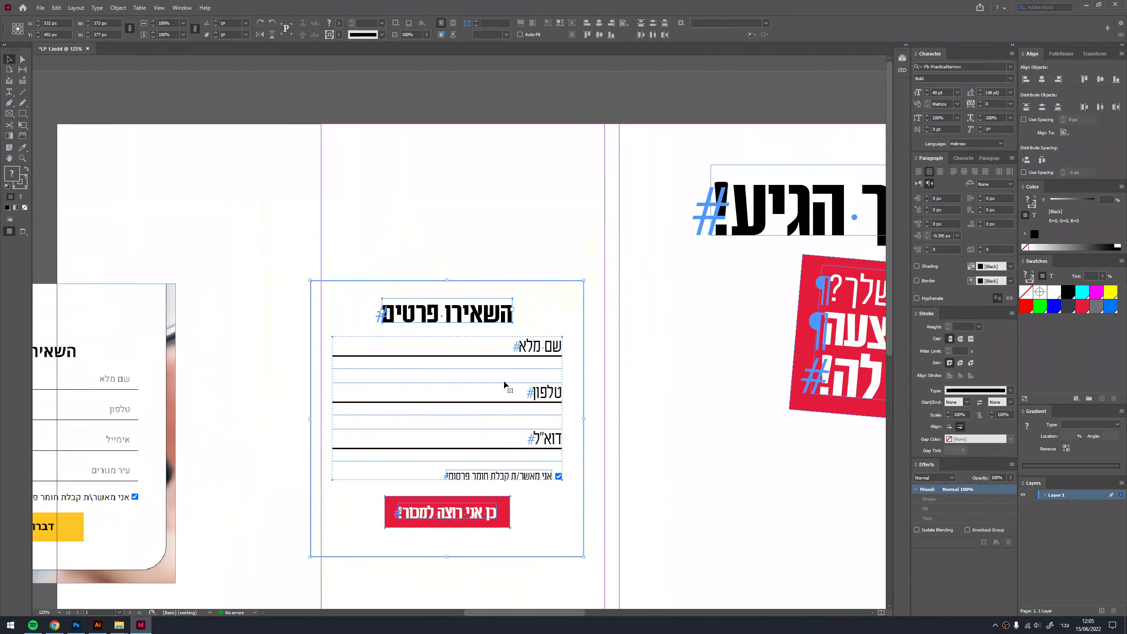
{"action": "left_click_drag", "start_coordinate": [505, 384], "coordinate": [515, 334]}
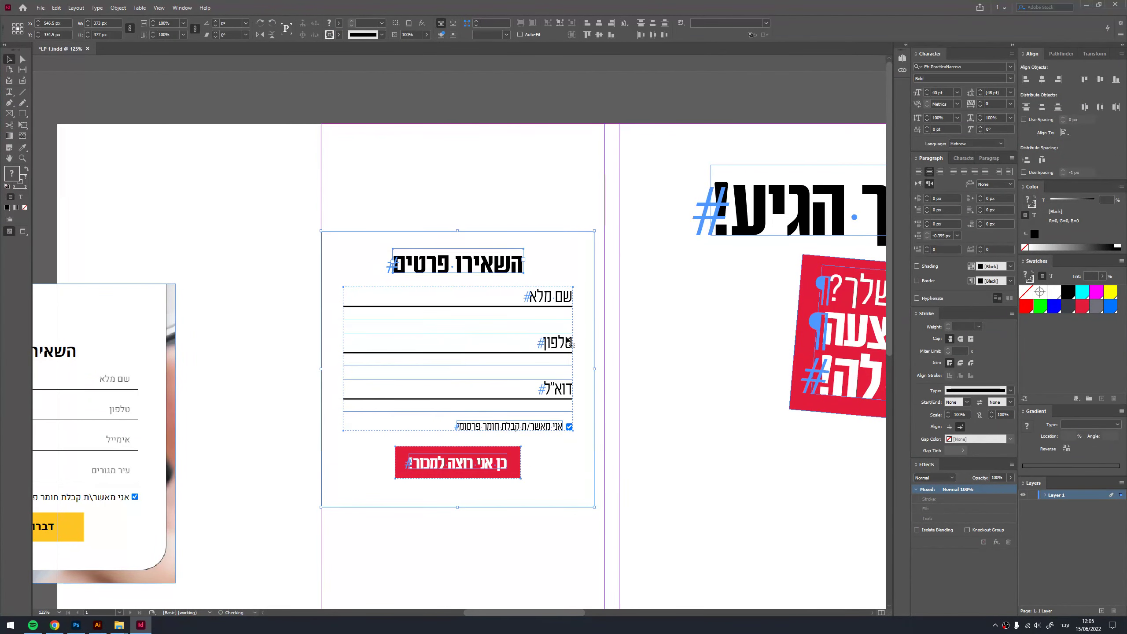
{"action": "key", "text": "ctrl+minus"}
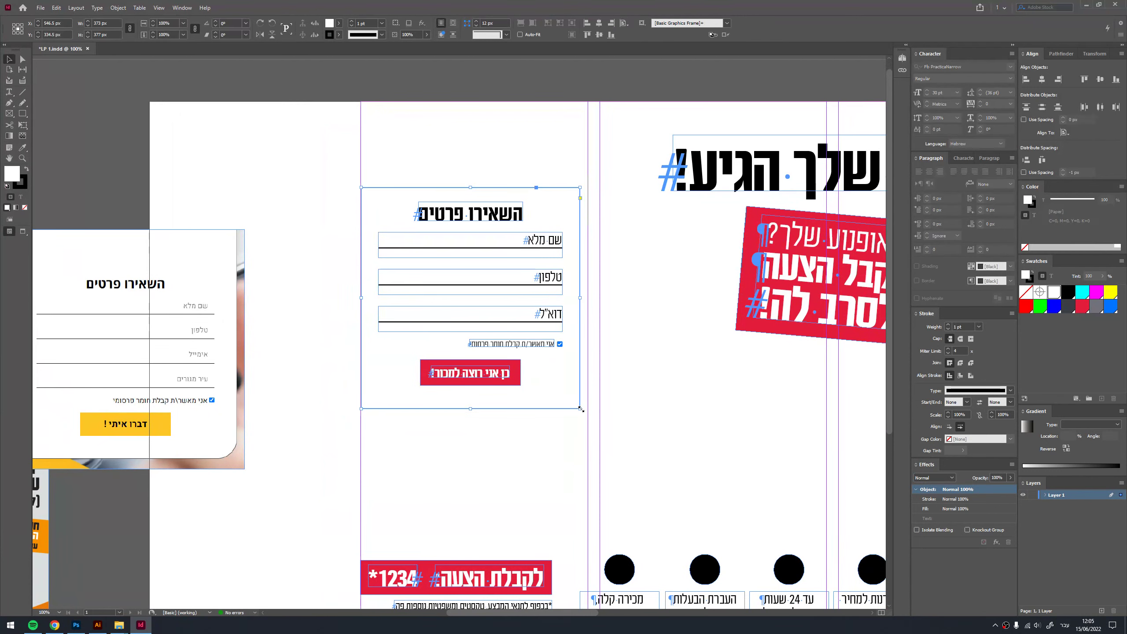
{"action": "left_click_drag", "start_coordinate": [581, 409], "coordinate": [588, 417]}
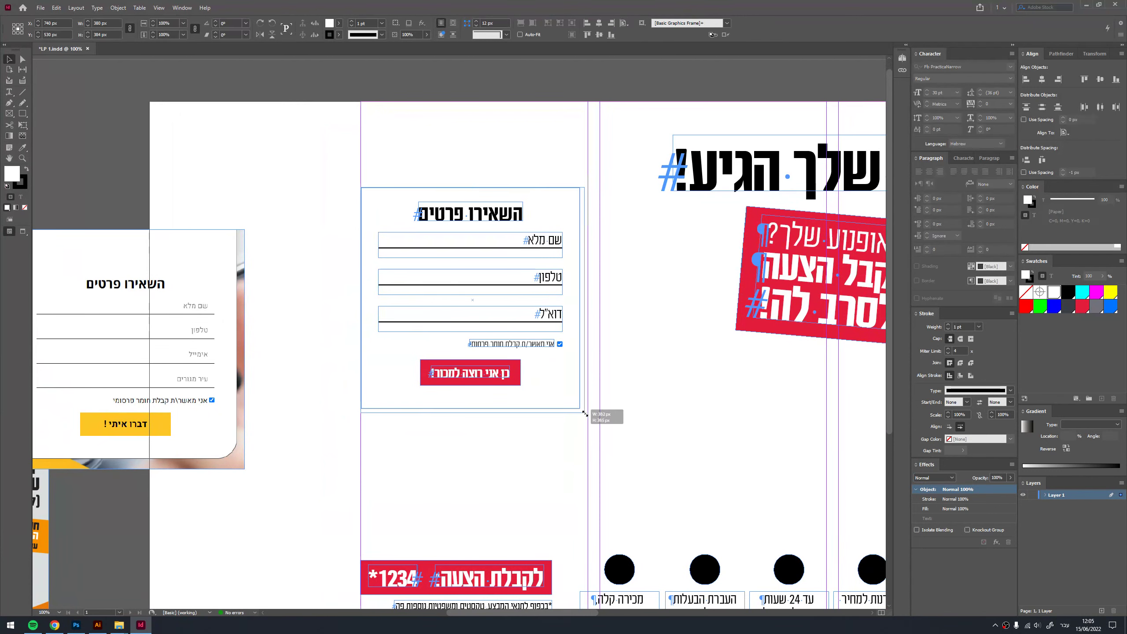
{"action": "left_click", "coordinate": [570, 220]}
{"action": "left_click_drag", "start_coordinate": [615, 136], "coordinate": [567, 148]}
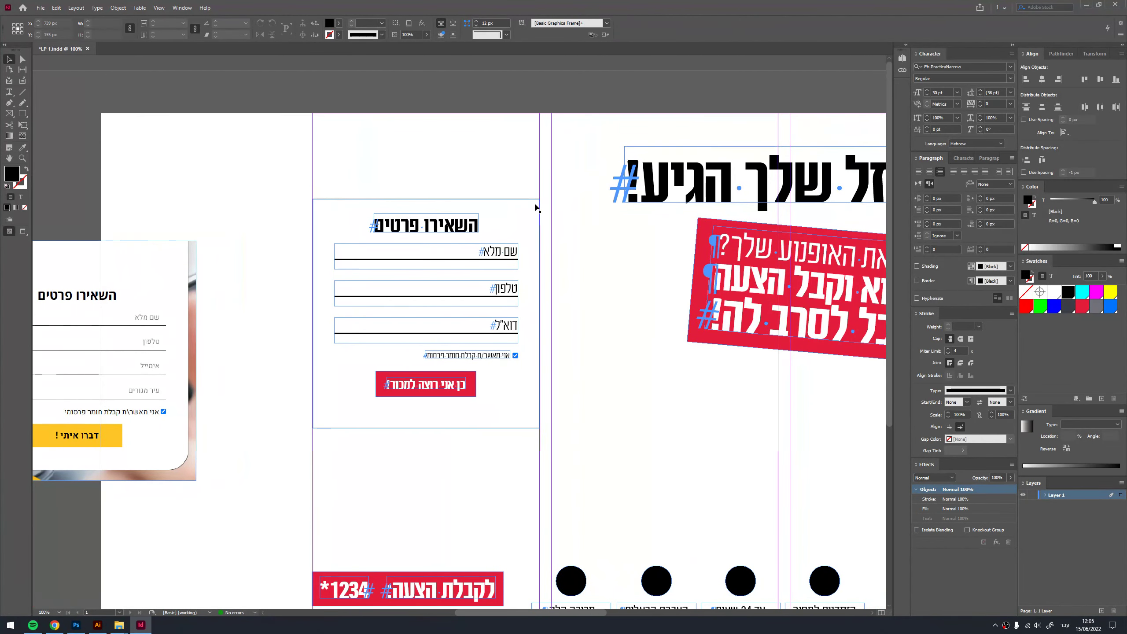
{"action": "left_click_drag", "start_coordinate": [537, 208], "coordinate": [537, 203]}
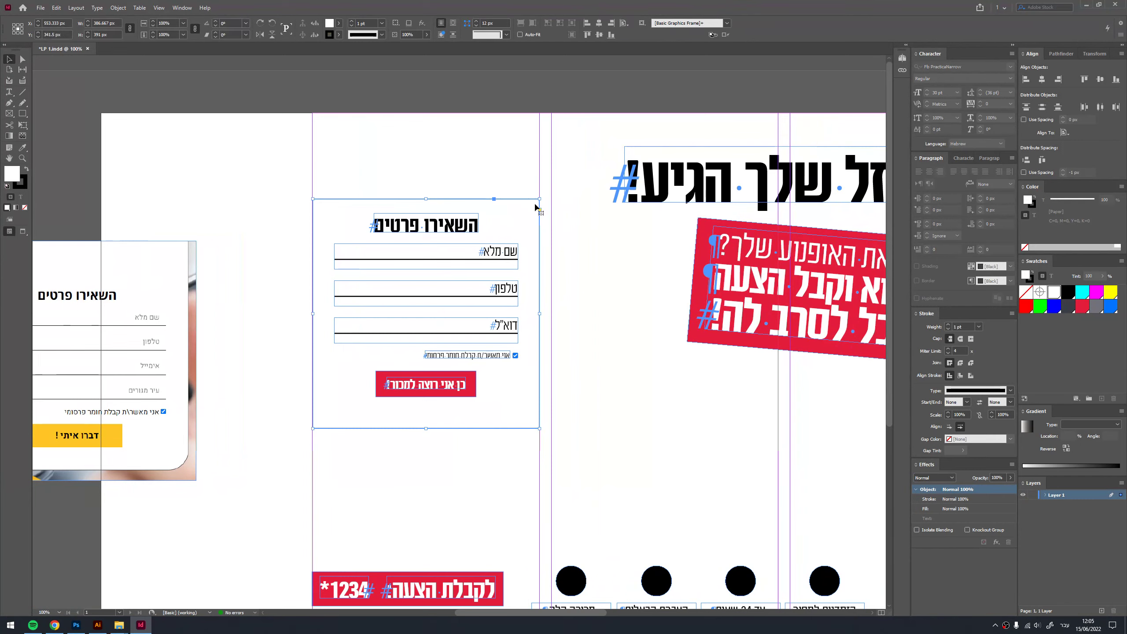
{"action": "left_click", "coordinate": [580, 271]}
- Raise the form block, the headline with red banner, and the bottom icon row up the page
{"action": "key", "text": "ctrl+minus"}
{"action": "left_click_drag", "start_coordinate": [468, 373], "coordinate": [302, 154]}
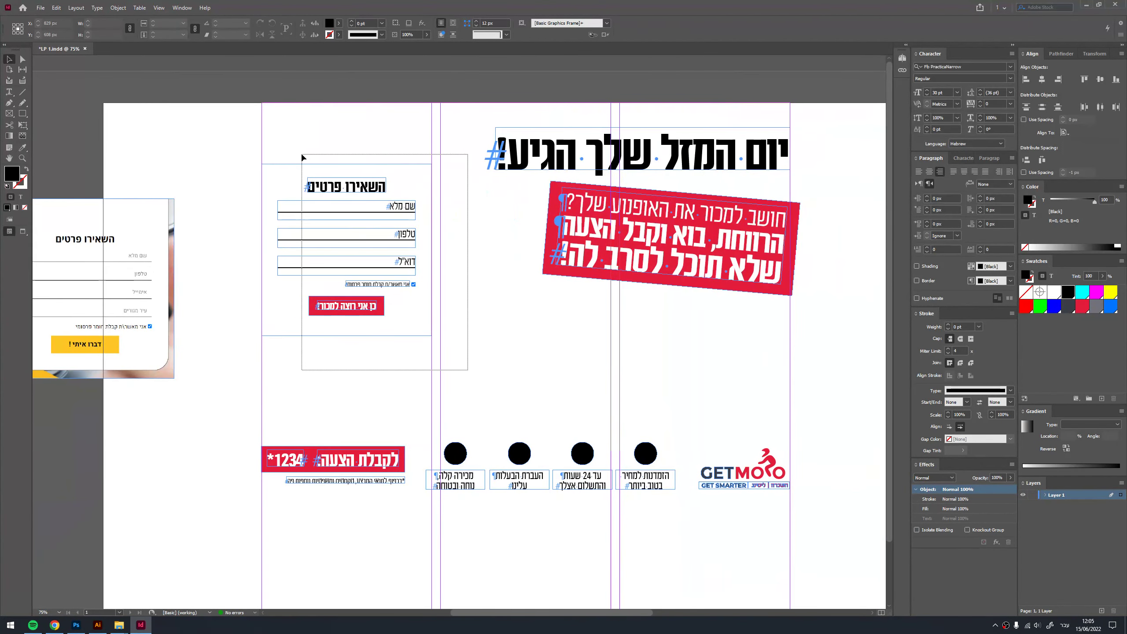
{"action": "left_click_drag", "start_coordinate": [375, 200], "coordinate": [379, 117]}
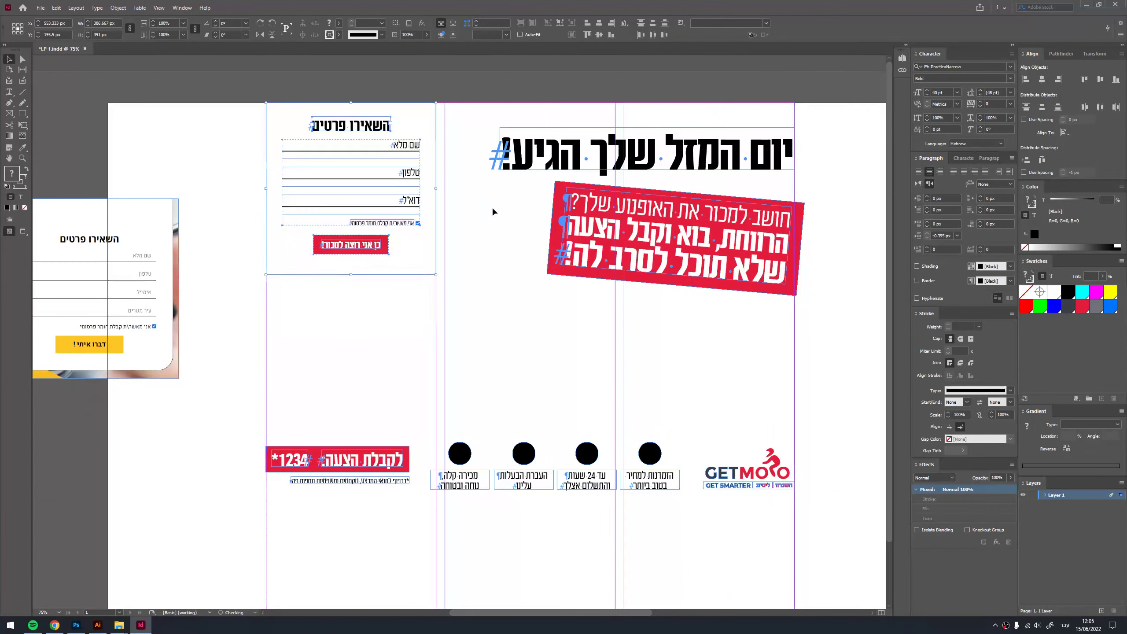
{"action": "left_click_drag", "start_coordinate": [703, 197], "coordinate": [703, 181]}
{"action": "left_click", "coordinate": [362, 399]}
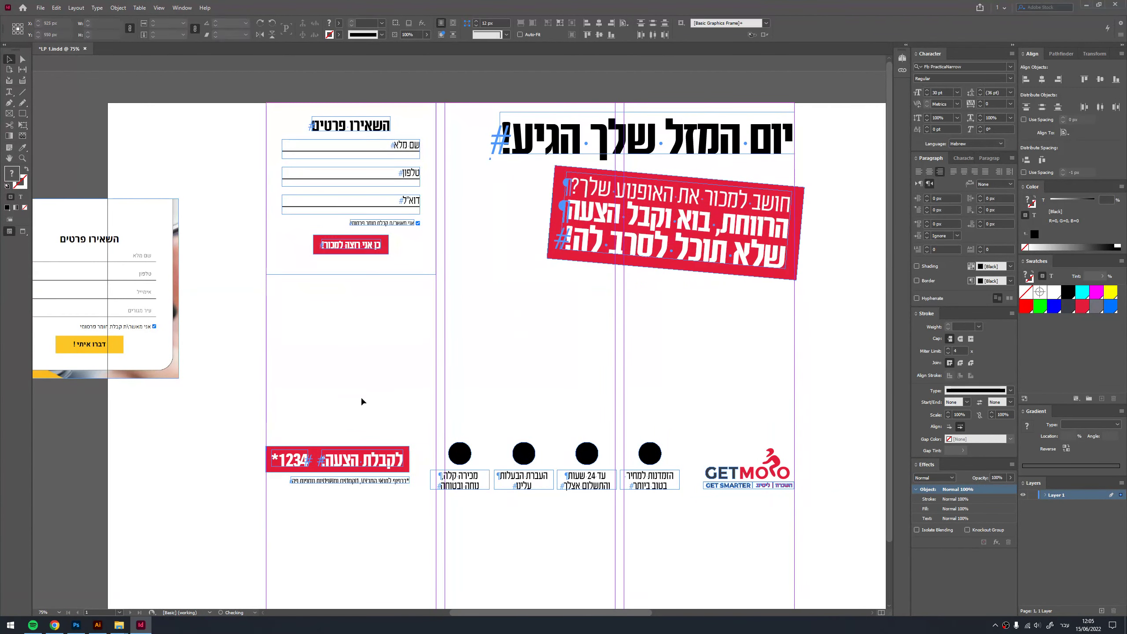
{"action": "left_click_drag", "start_coordinate": [231, 393], "coordinate": [782, 514]}
{"action": "left_click_drag", "start_coordinate": [651, 457], "coordinate": [658, 391]}
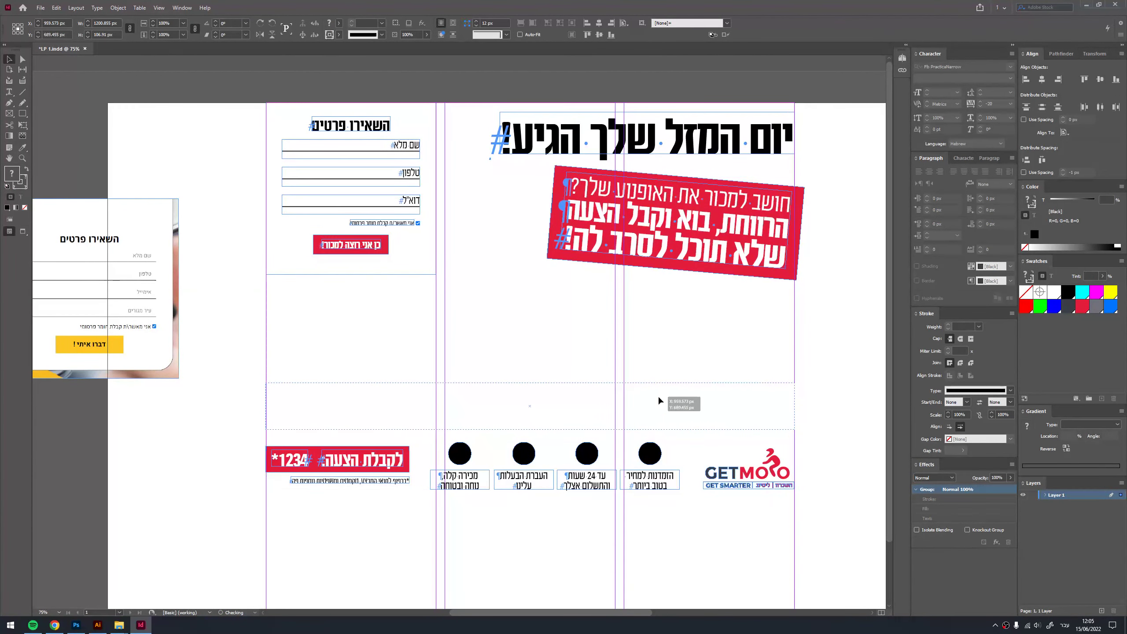
{"action": "left_click", "coordinate": [516, 329]}
- Rearrange the form mockup and car ad references on the pasteboard beside the page
{"action": "key", "text": "ctrl+minus"}
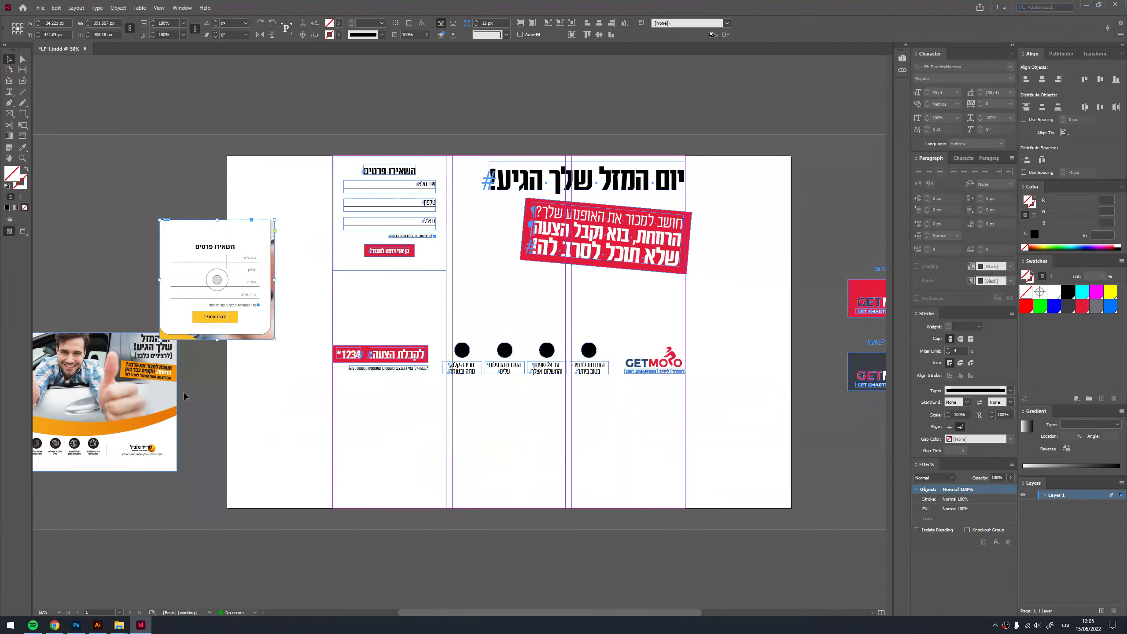
{"action": "left_click_drag", "start_coordinate": [258, 317], "coordinate": [40, 218]}
{"action": "left_click_drag", "start_coordinate": [147, 400], "coordinate": [180, 231]}
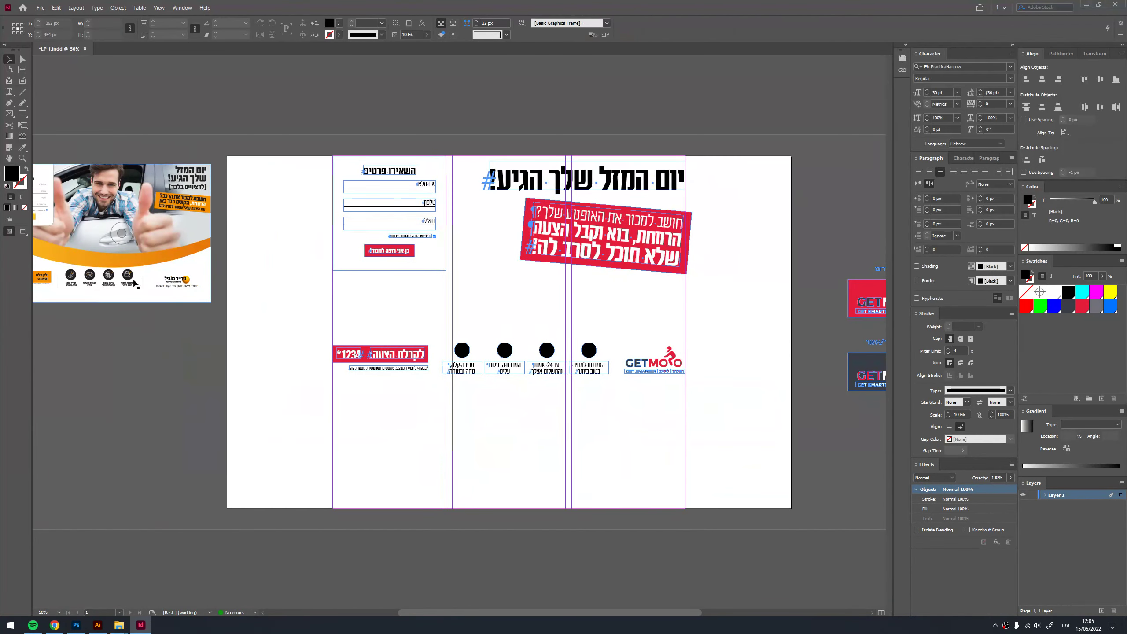
{"action": "mouse_move", "coordinate": [136, 284]}
{"action": "left_mouse_down"}
{"action": "mouse_move", "coordinate": [260, 284]}
{"action": "mouse_move", "coordinate": [245, 311]}
{"action": "left_mouse_up"}
{"action": "left_click_drag", "start_coordinate": [395, 329], "coordinate": [371, 326]}
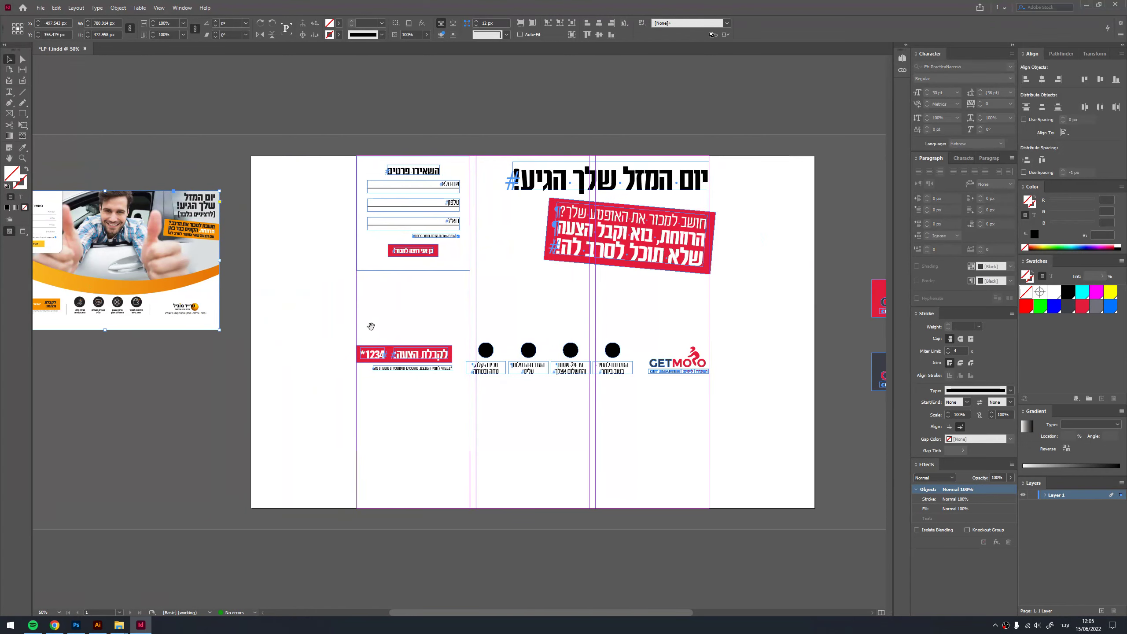
{"action": "left_click_drag", "start_coordinate": [574, 308], "coordinate": [563, 310]}
{"action": "left_click", "coordinate": [563, 310]}
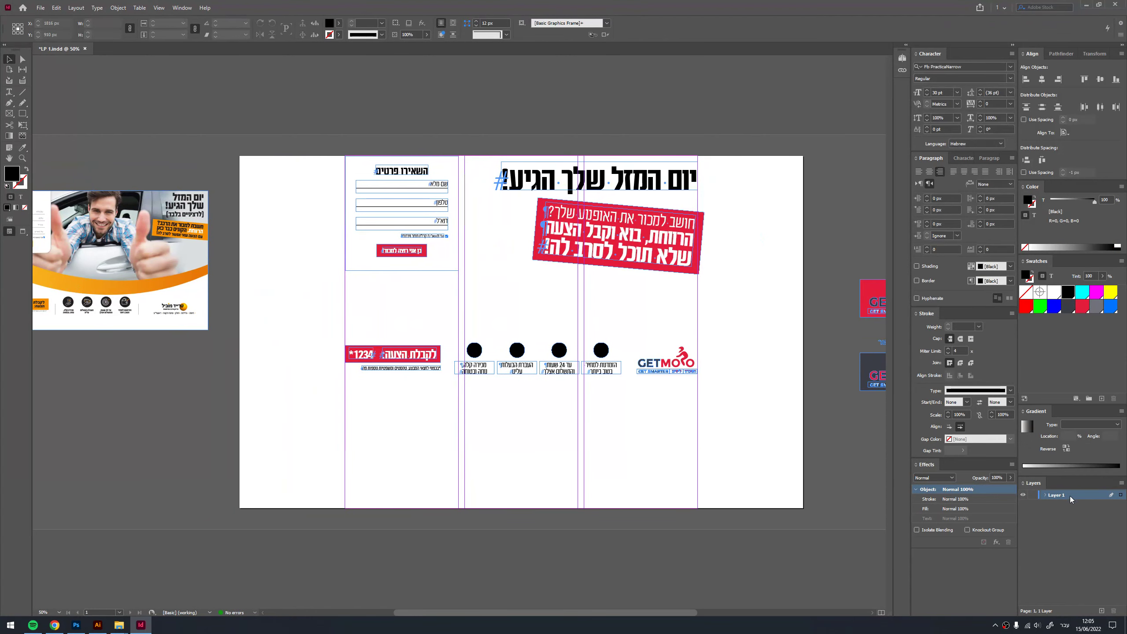
- Add a new layer below Layer 1, name it רקע, and begin renaming the original layer
{"action": "left_click_drag", "start_coordinate": [1050, 495], "coordinate": [1110, 606]}
{"action": "left_click", "coordinate": [1102, 612]}
{"action": "left_click_drag", "start_coordinate": [1068, 509], "coordinate": [1068, 510]}
{"action": "double_click", "coordinate": [1061, 505]}
{"action": "type", "text": "h"}
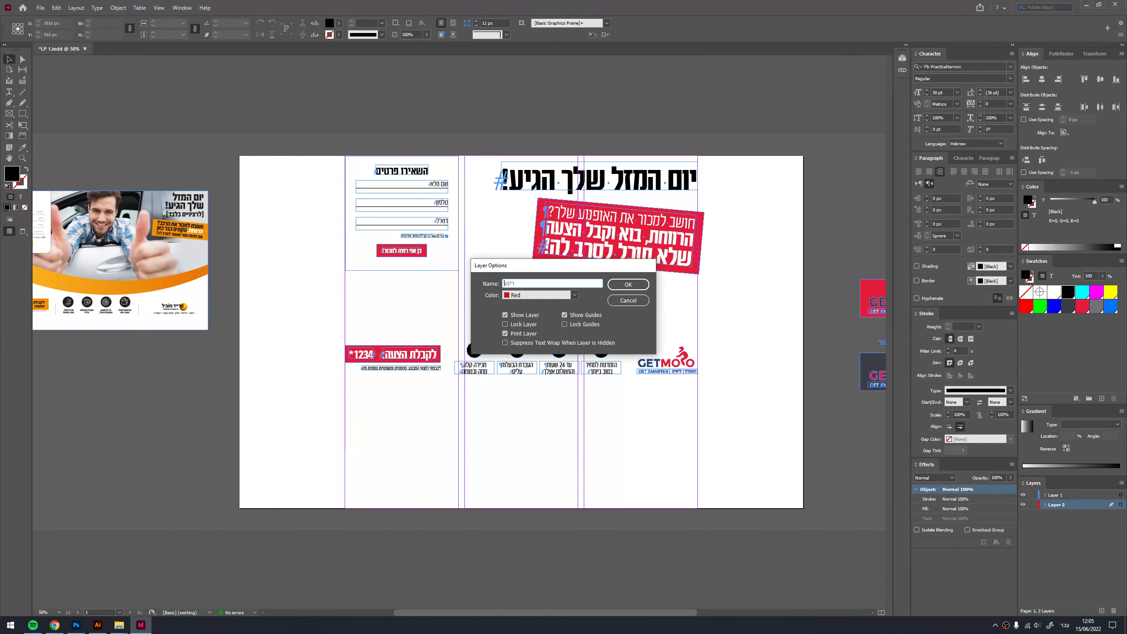
{"action": "key", "text": "Return"}
{"action": "double_click", "coordinate": [1059, 495]}
{"action": "type", "text": "גרפיקה"}
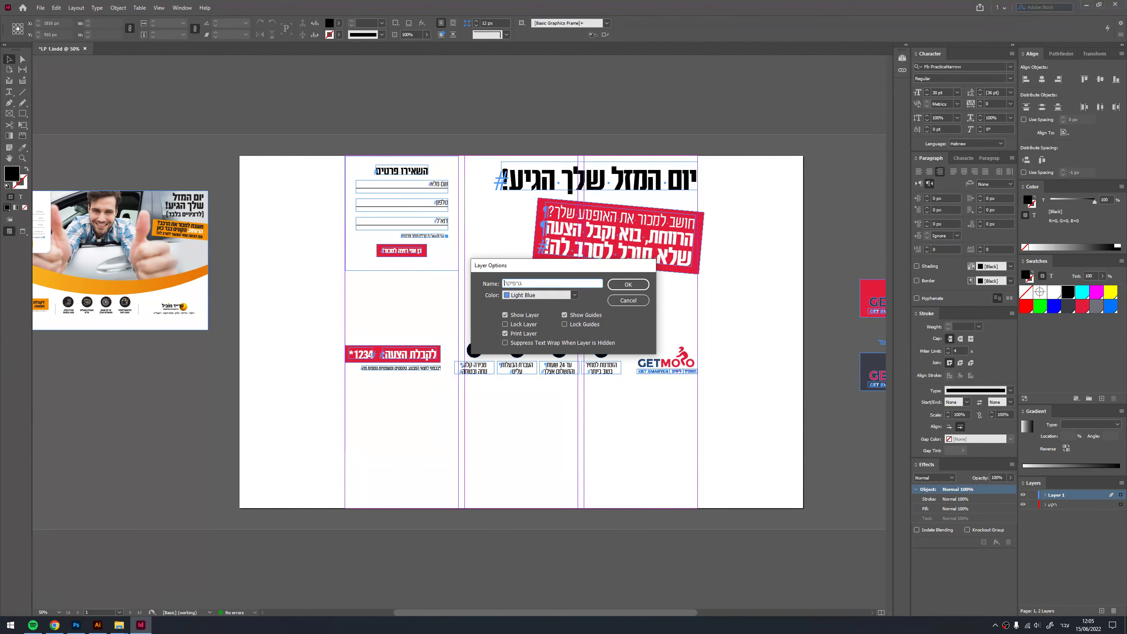
- Draw a large dark-grey ellipse over the page top on the רקע background layer
{"action": "key", "text": "Return"}
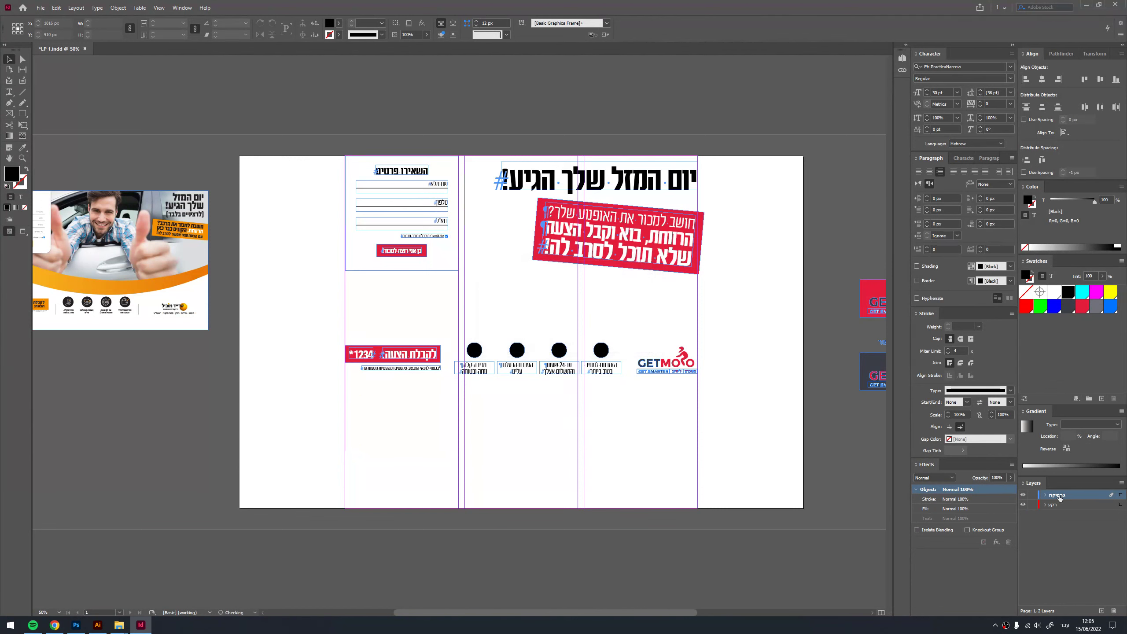
{"action": "left_click", "coordinate": [1068, 507]}
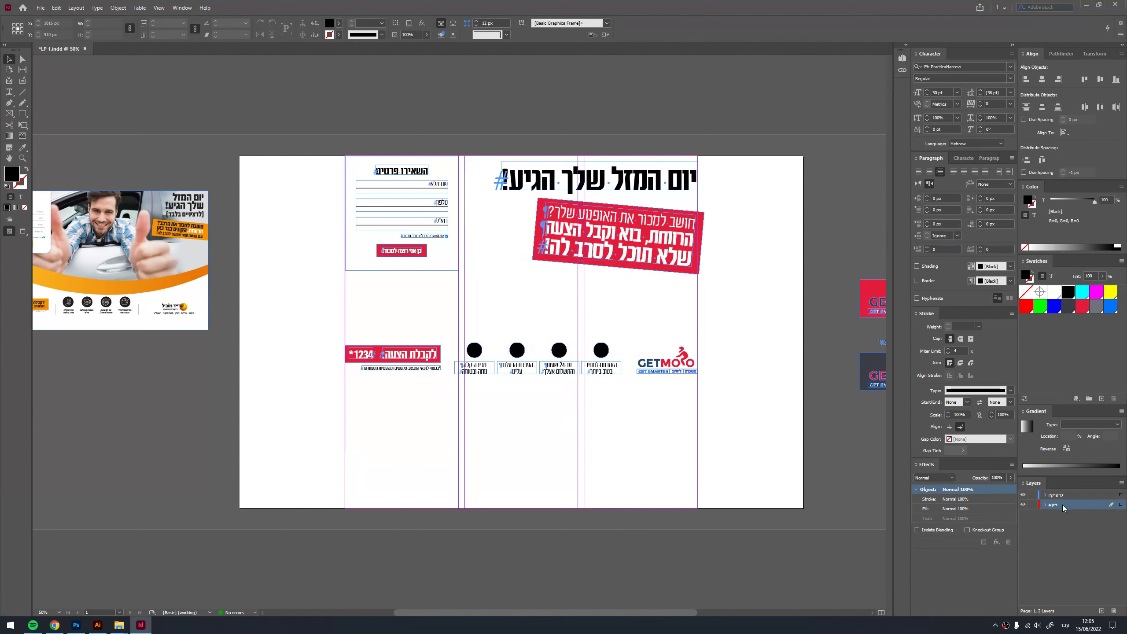
{"action": "left_click_drag", "start_coordinate": [562, 271], "coordinate": [564, 271]}
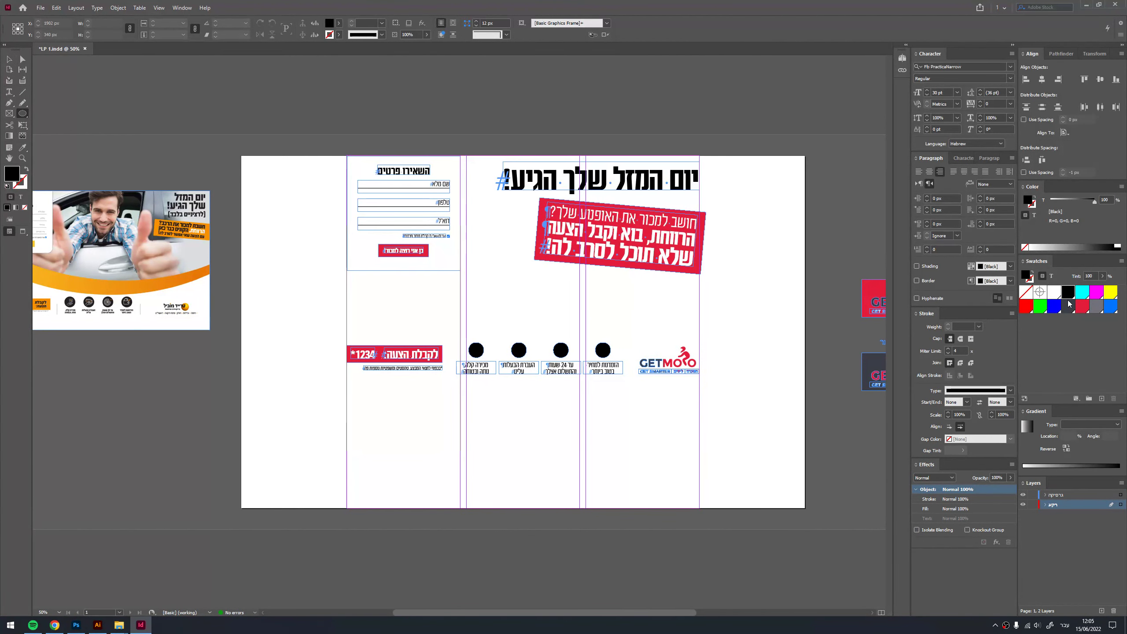
{"action": "left_click", "coordinate": [1096, 306]}
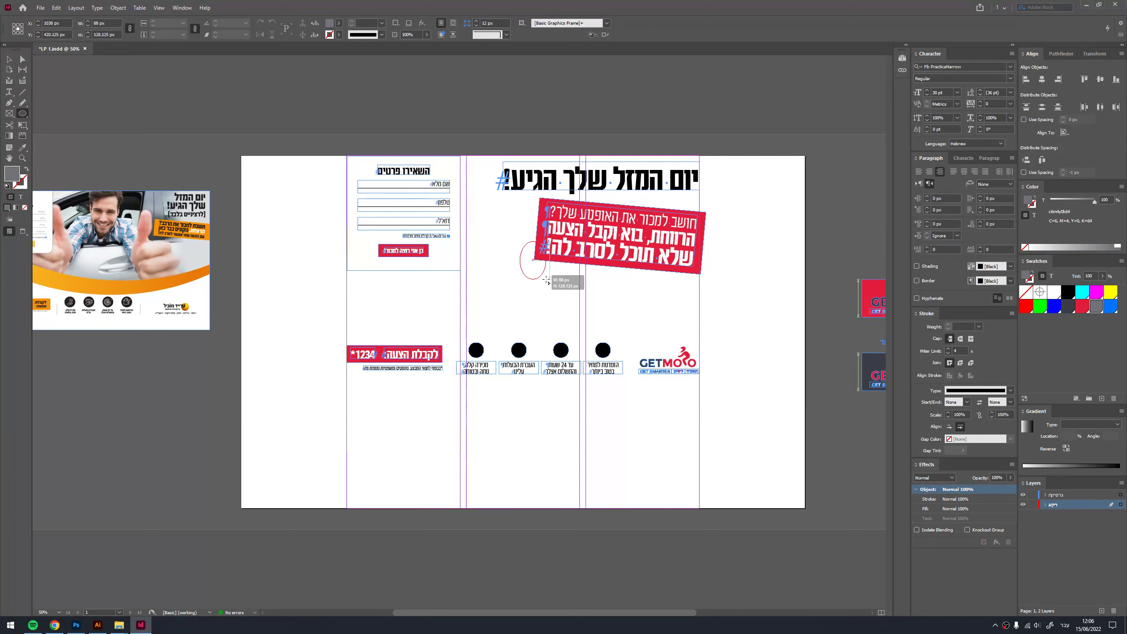
{"action": "mouse_move", "coordinate": [521, 246]}
{"action": "left_mouse_down"}
{"action": "mouse_move", "coordinate": [620, 302]}
{"action": "mouse_move", "coordinate": [845, 346]}
{"action": "left_mouse_up"}
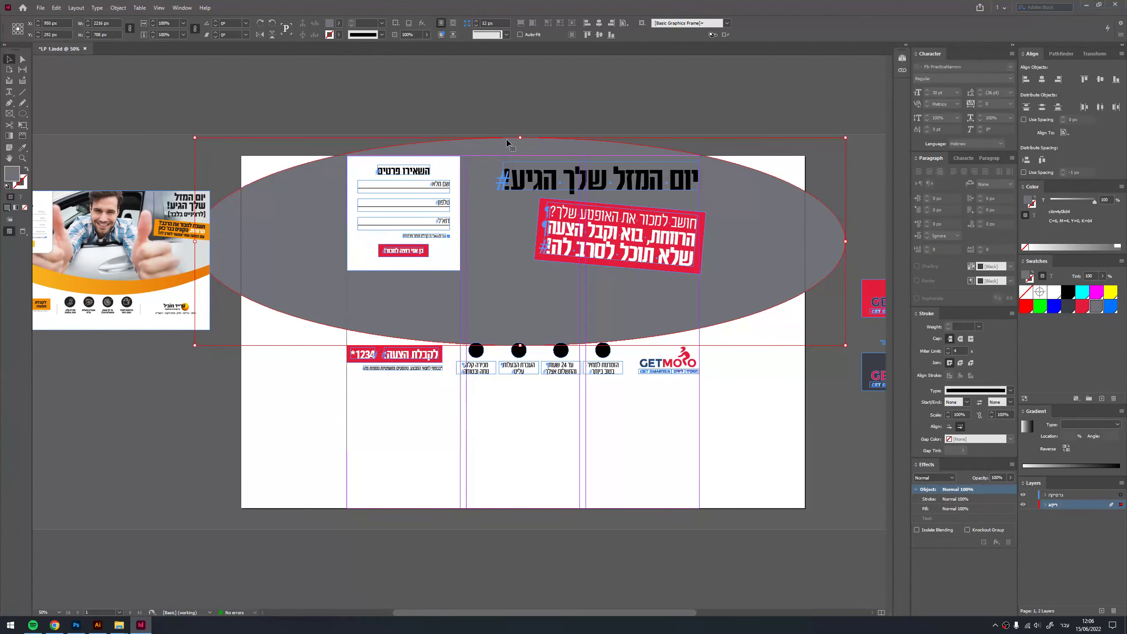
- Reshape the grey ellipse: raise its top edge, lift its bottom slightly, widen it leftward
{"action": "left_click_drag", "start_coordinate": [520, 138], "coordinate": [520, 70]}
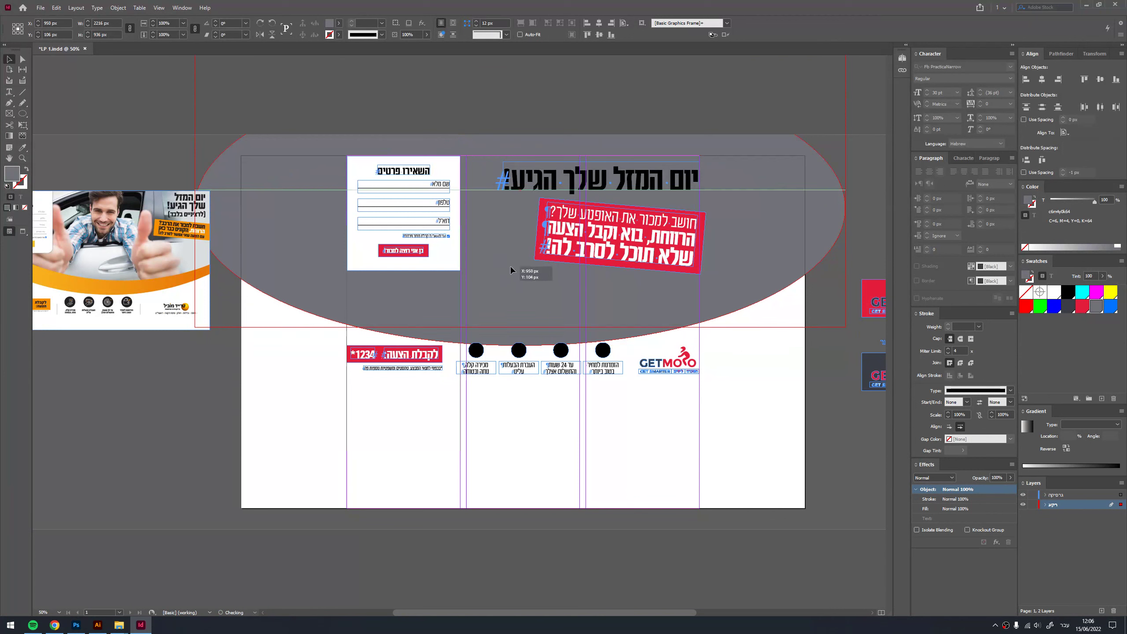
{"action": "left_click_drag", "start_coordinate": [496, 164], "coordinate": [496, 148]}
{"action": "scroll", "coordinate": [287, 306], "scroll_direction": "left", "scroll_amount": 3}
{"action": "mouse_move", "coordinate": [157, 260]}
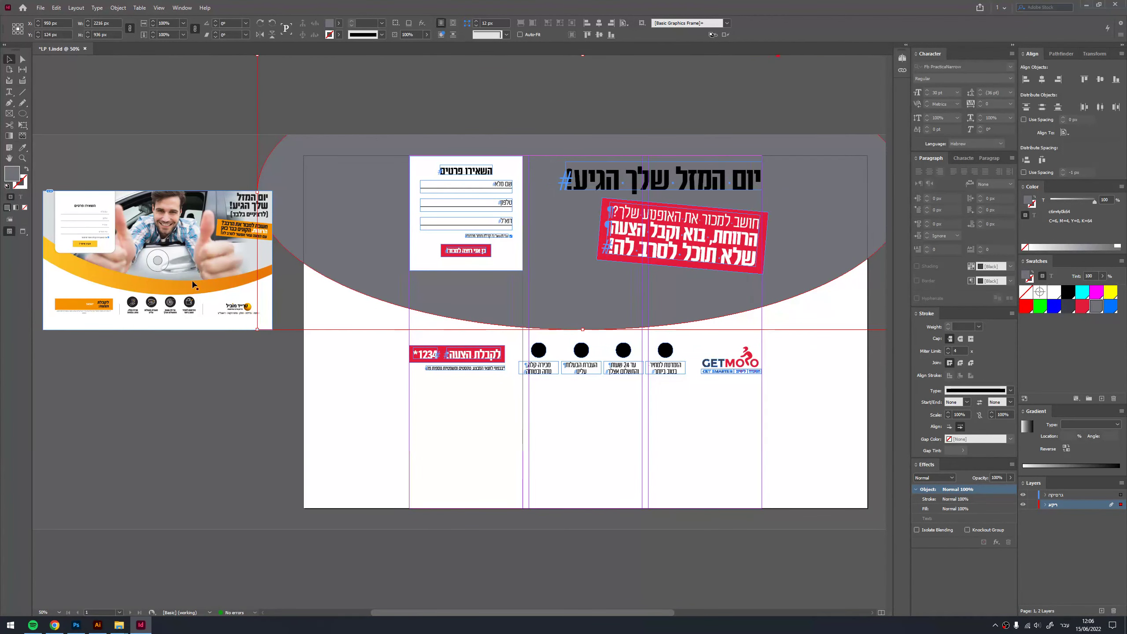
{"action": "left_click_drag", "start_coordinate": [582, 329], "coordinate": [583, 322]}
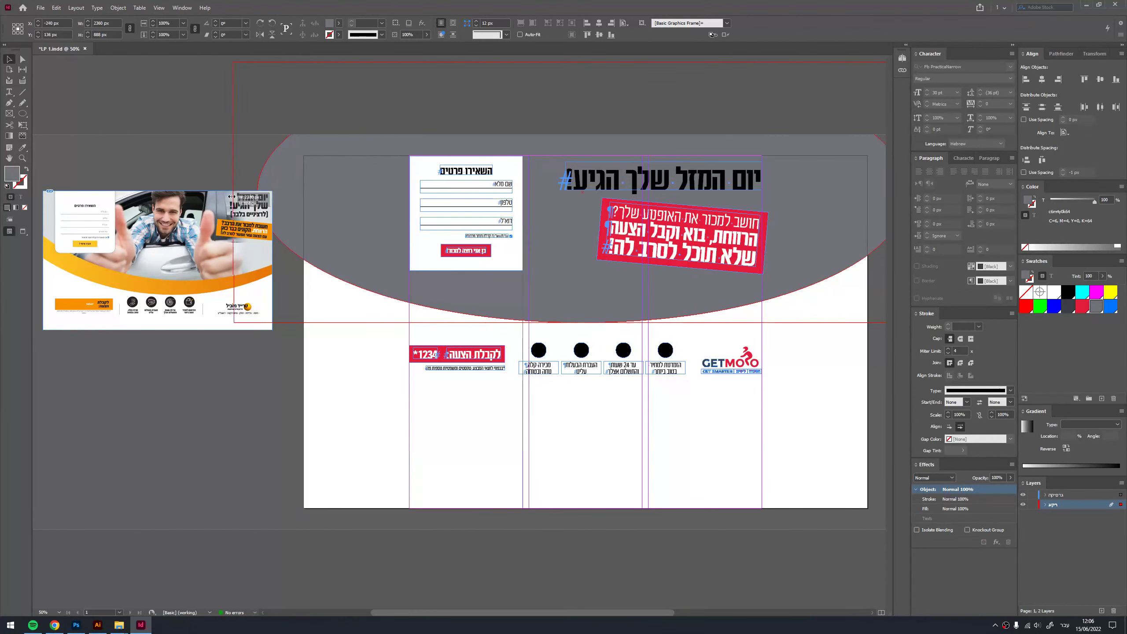
{"action": "left_click_drag", "start_coordinate": [258, 193], "coordinate": [176, 200]}
{"action": "left_click", "coordinate": [657, 439]}
- Move the GETMOTO logo variants group up and to the right on the pasteboard
{"action": "scroll", "coordinate": [583, 422], "scroll_direction": "right", "scroll_amount": 3}
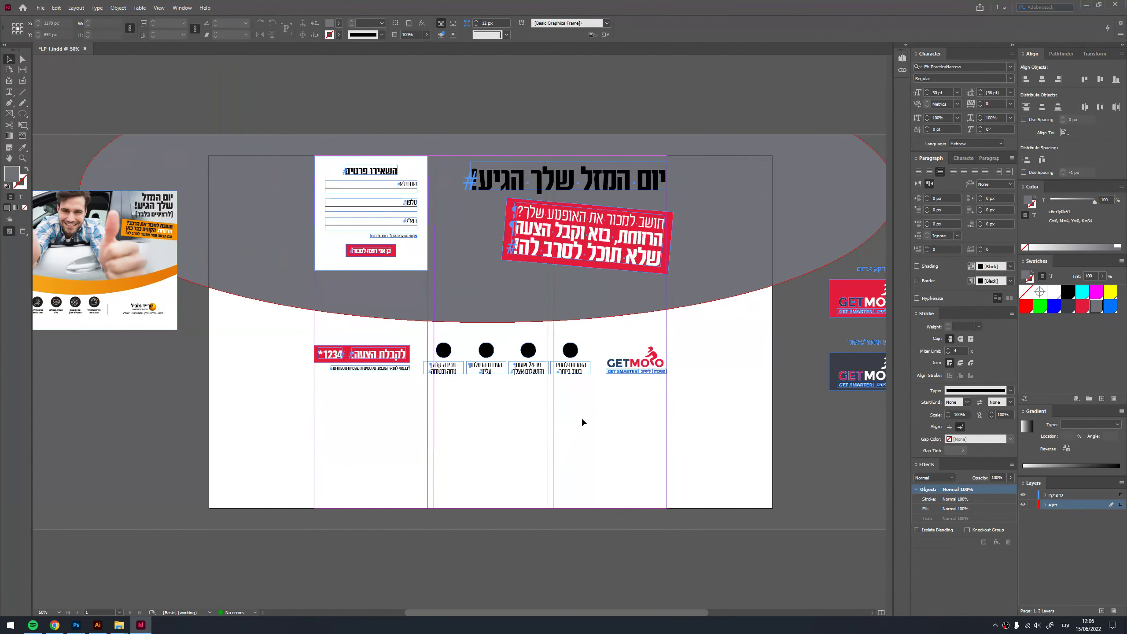
{"action": "scroll", "coordinate": [707, 396], "scroll_direction": "right", "scroll_amount": 6}
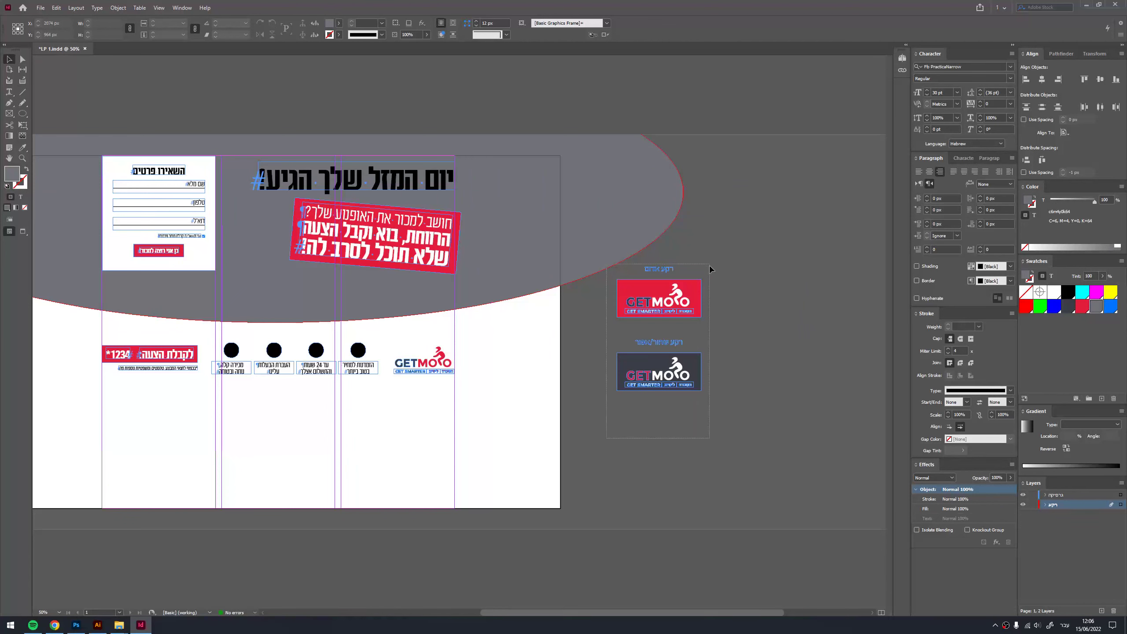
{"action": "left_click", "coordinate": [657, 293]}
{"action": "left_click_drag", "start_coordinate": [657, 293], "coordinate": [775, 225]}
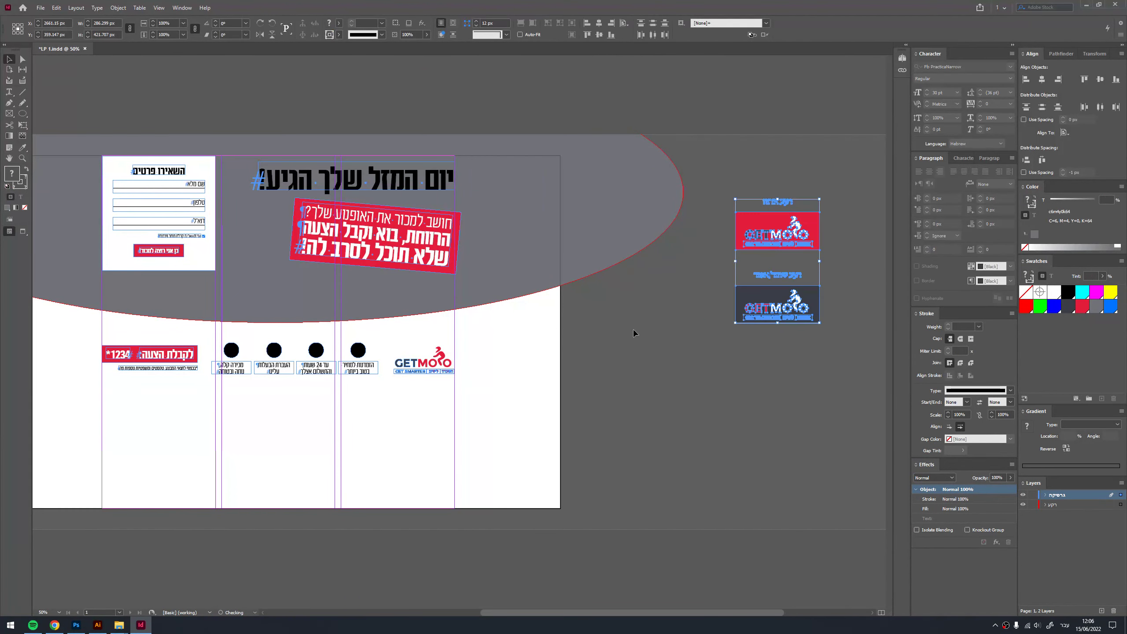
{"action": "left_click", "coordinate": [633, 333]}
{"action": "scroll", "coordinate": [310, 222], "scroll_direction": "left", "scroll_amount": 5}
{"action": "left_click", "coordinate": [15, 71]}
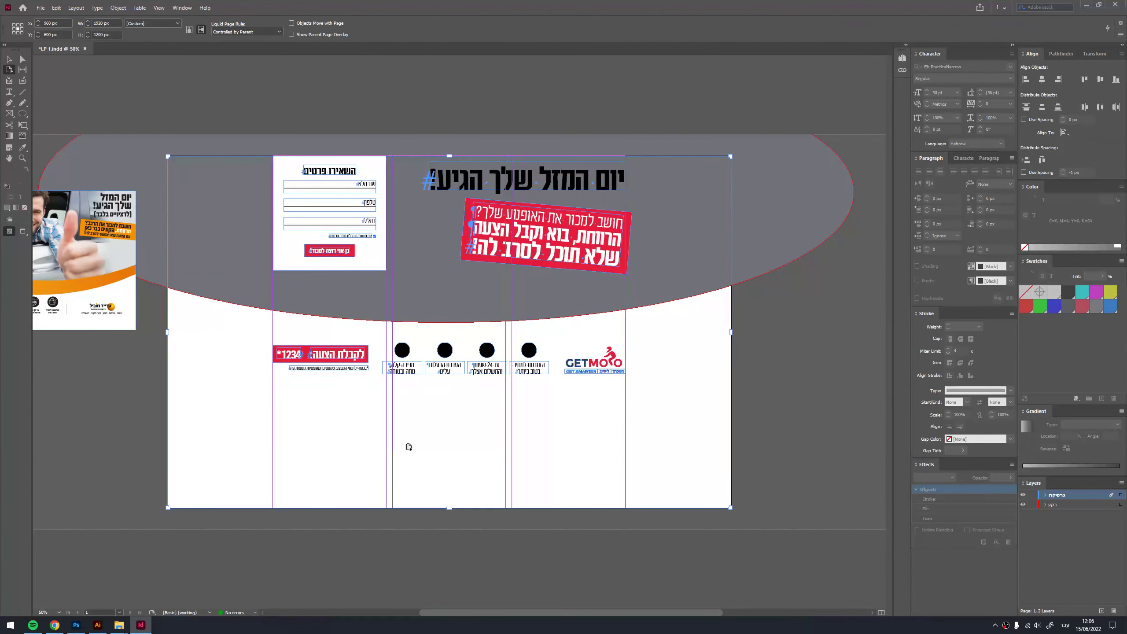
- Set the page height to 900 px
{"action": "left_click_drag", "start_coordinate": [450, 508], "coordinate": [450, 396]}
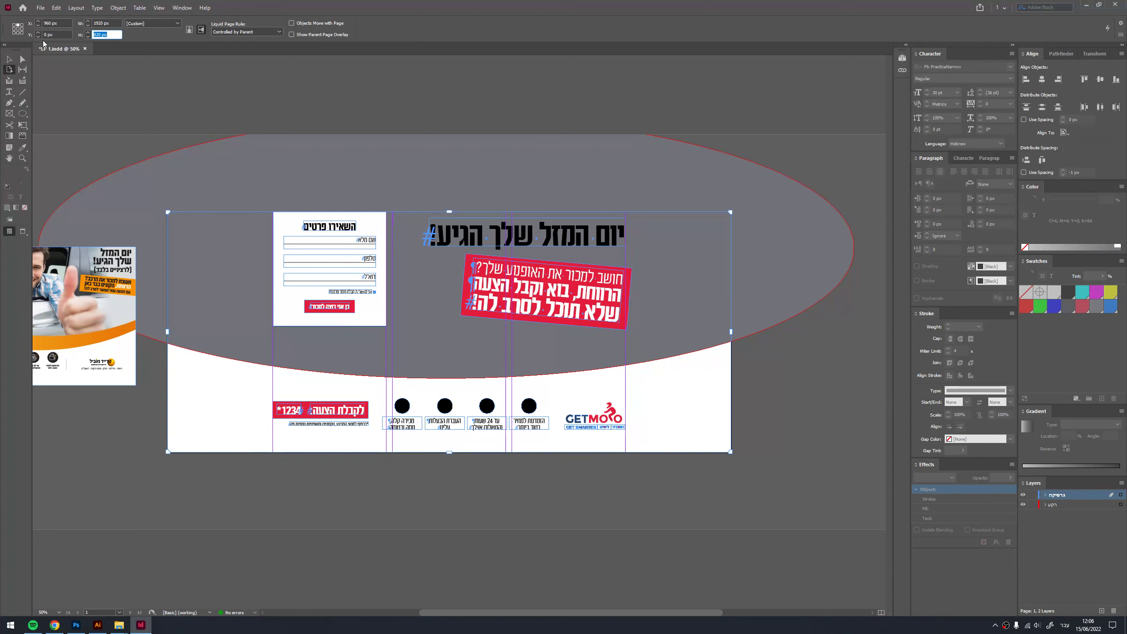
{"action": "type", "text": "00"}
{"action": "key", "text": "Return"}
- Move the bottom icon row down to the page edge and extend the grey background lower
{"action": "key", "text": "v"}
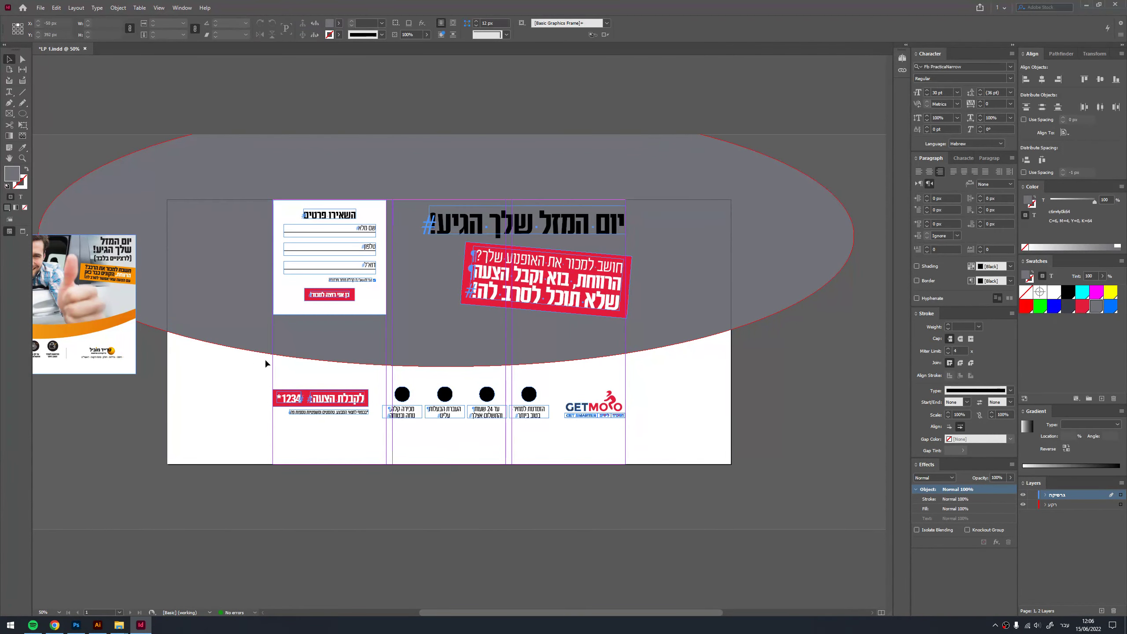
{"action": "scroll", "coordinate": [489, 373], "scroll_direction": "left", "scroll_amount": 3}
{"action": "left_click", "coordinate": [421, 412]}
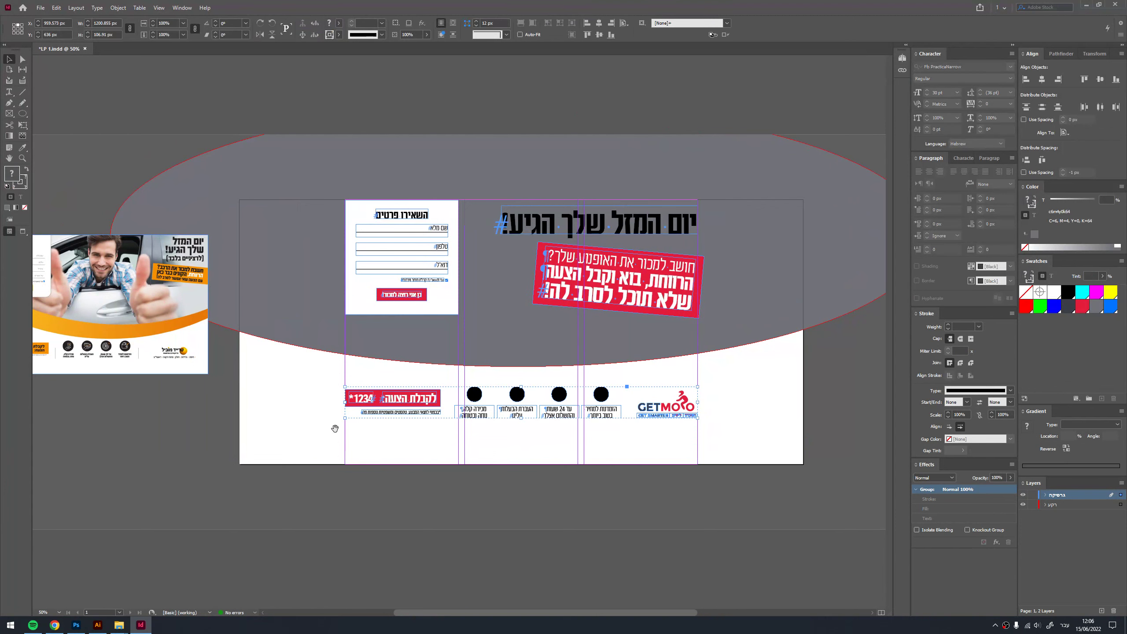
{"action": "scroll", "coordinate": [421, 411], "scroll_direction": "left", "scroll_amount": 2}
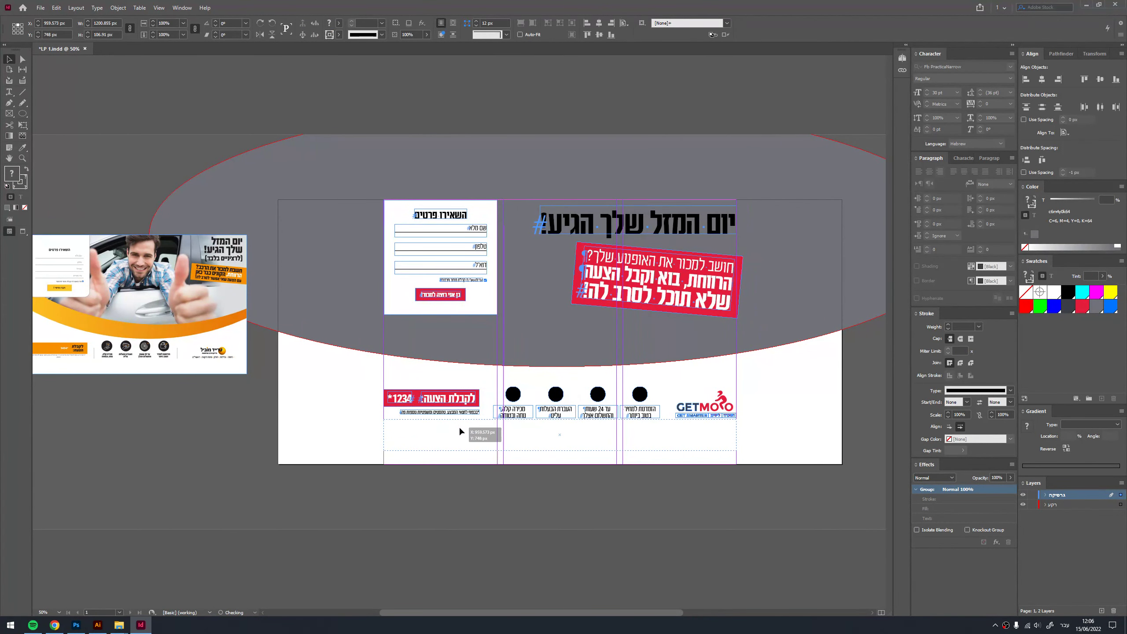
{"action": "left_click_drag", "start_coordinate": [460, 410], "coordinate": [465, 429]}
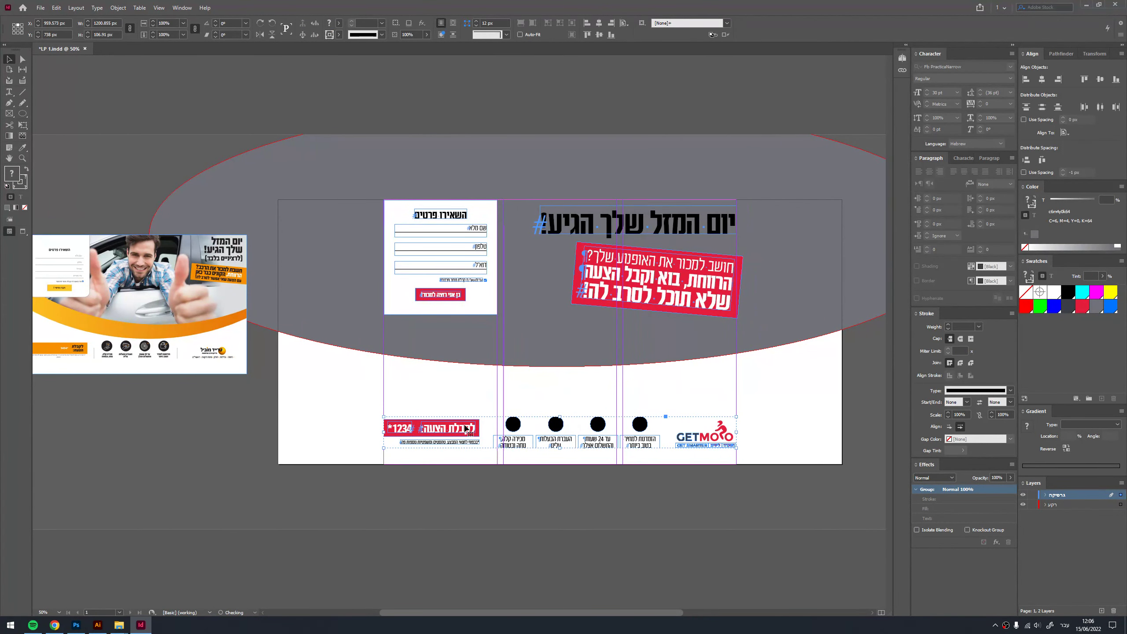
{"action": "left_click", "coordinate": [527, 409]}
{"action": "left_click_drag", "start_coordinate": [559, 366], "coordinate": [563, 407]}
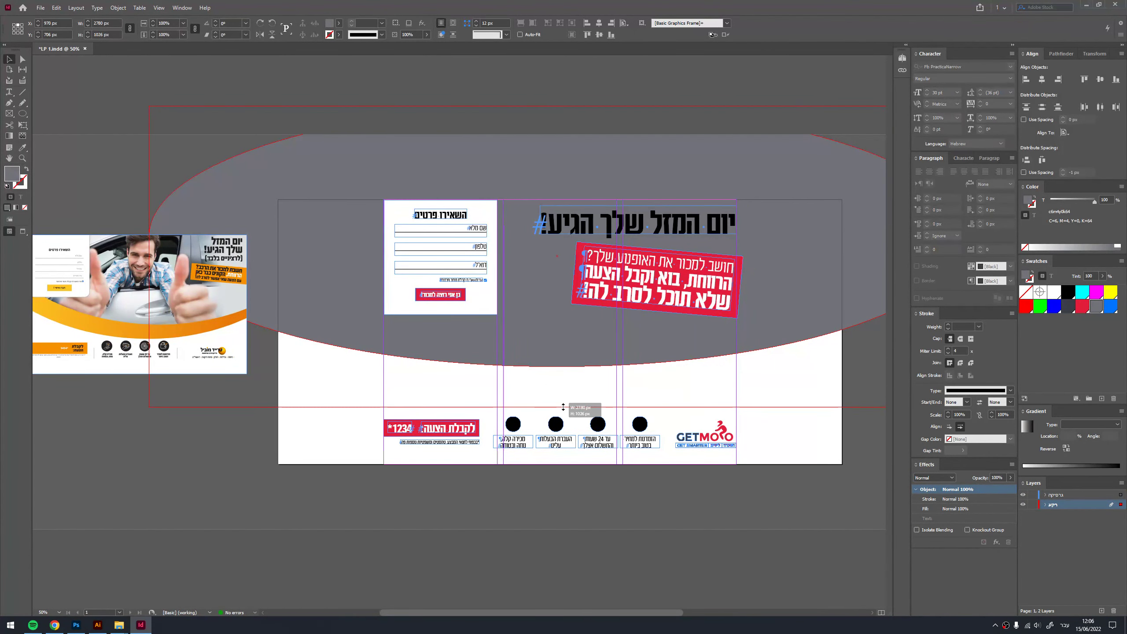
{"action": "left_click", "coordinate": [757, 440]}
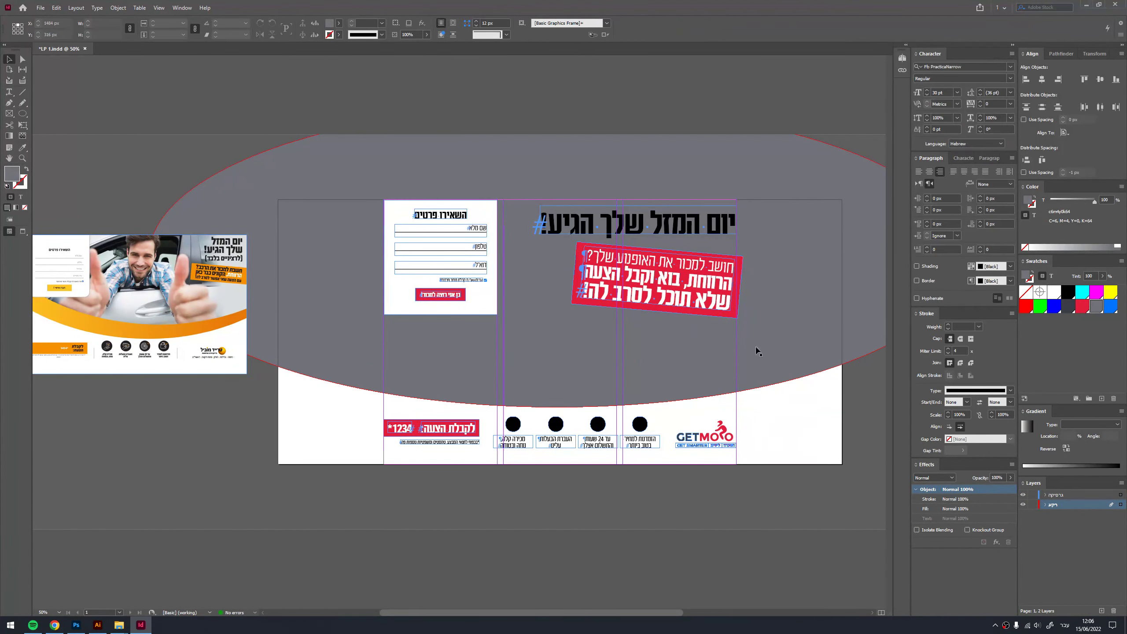
- Nudge the grey ellipse and change its fill to red, then darker maroon
{"action": "key", "text": "w"}
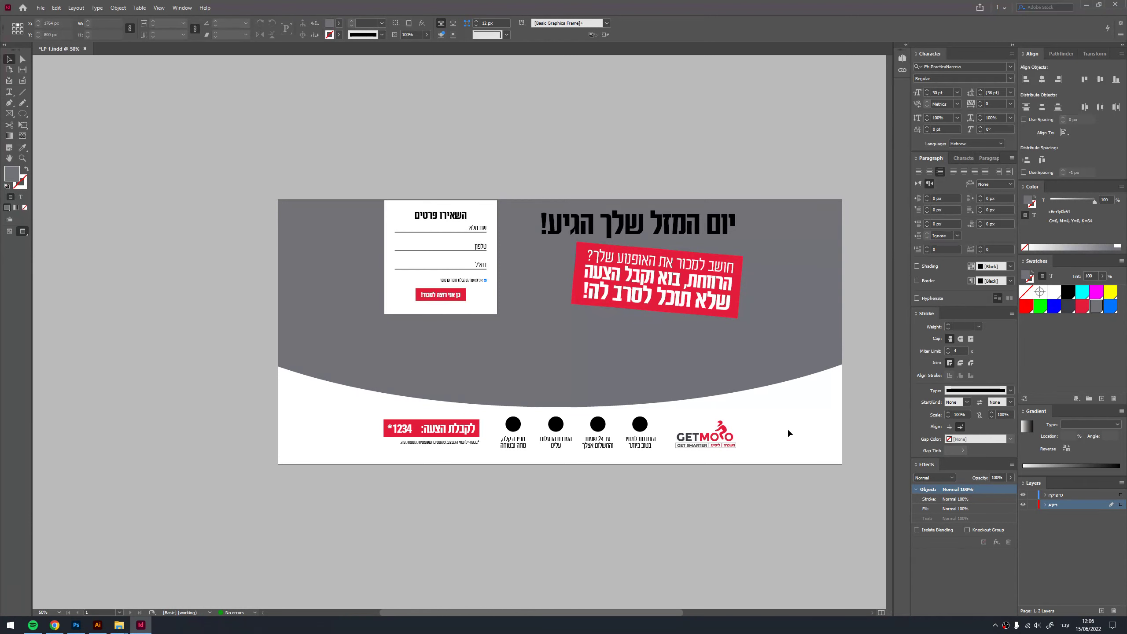
{"action": "left_click", "coordinate": [486, 213]}
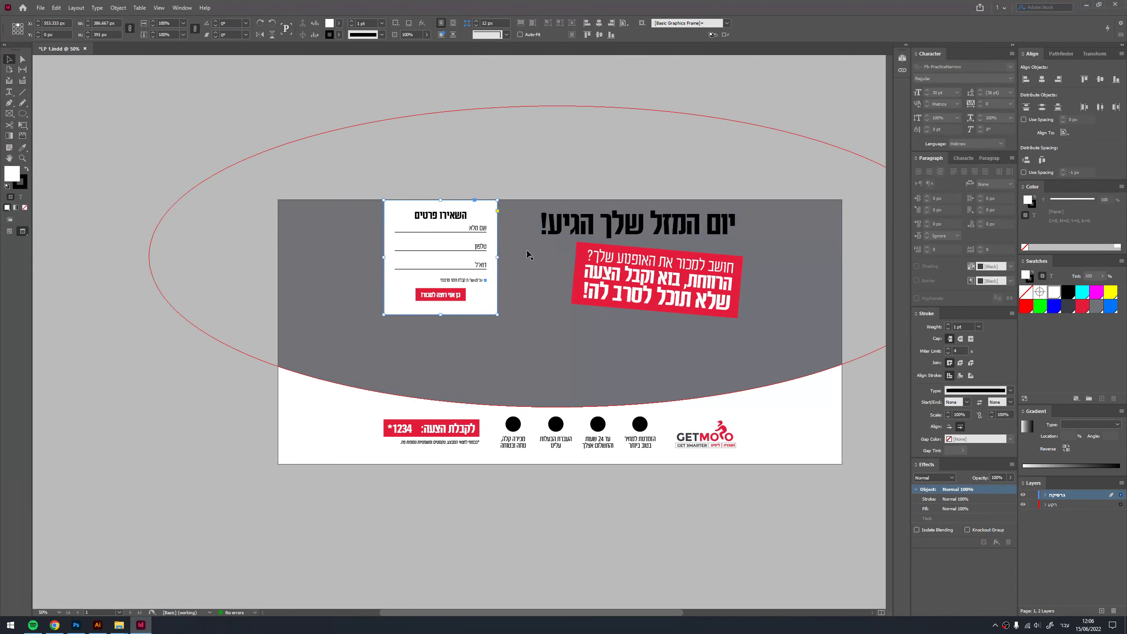
{"action": "key", "text": "w"}
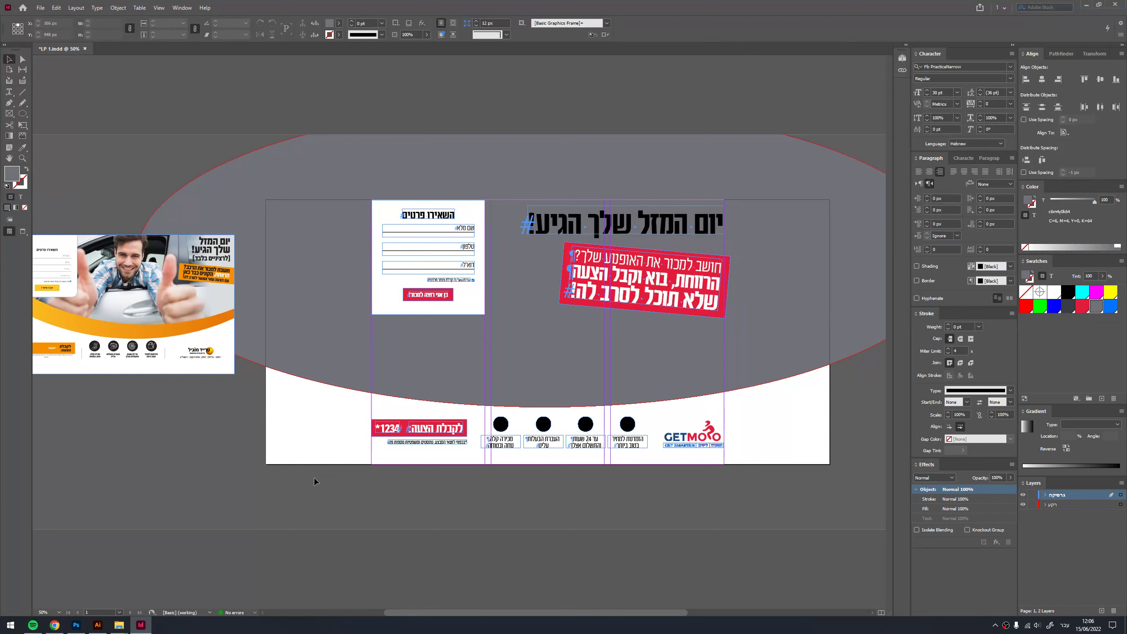
{"action": "left_click", "coordinate": [598, 393]}
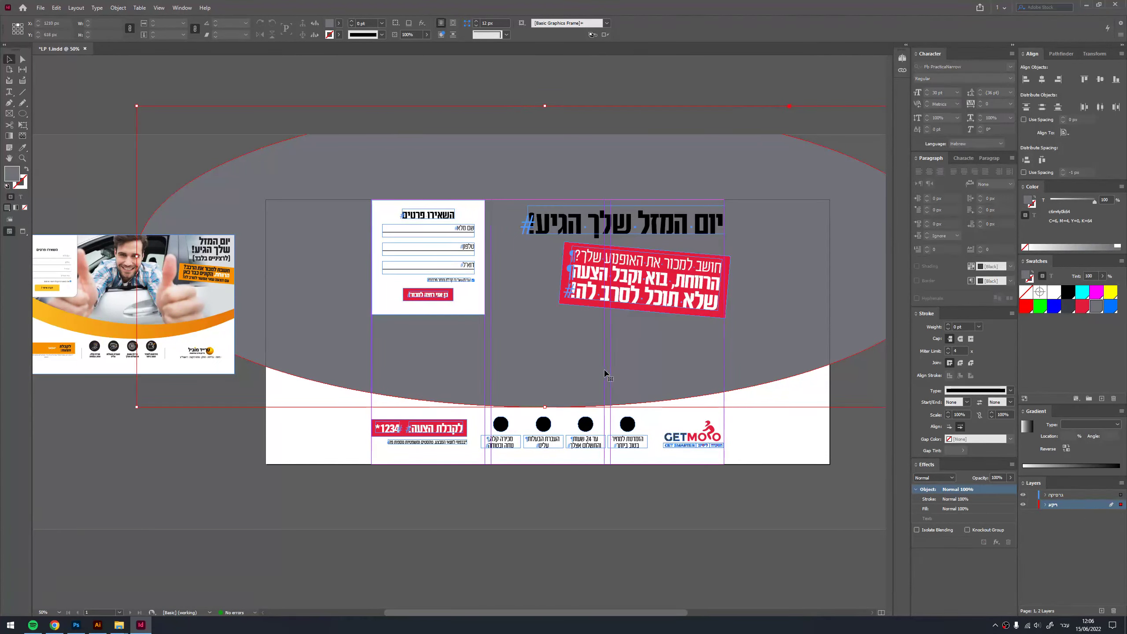
{"action": "left_click_drag", "start_coordinate": [597, 393], "coordinate": [599, 395]}
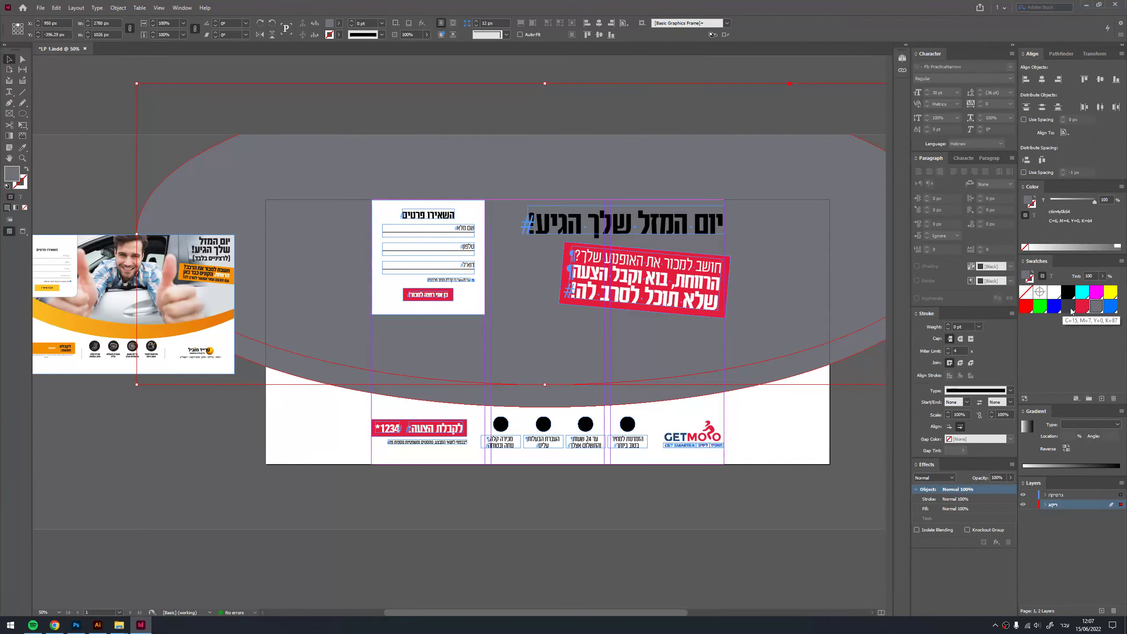
{"action": "left_click", "coordinate": [1083, 307]}
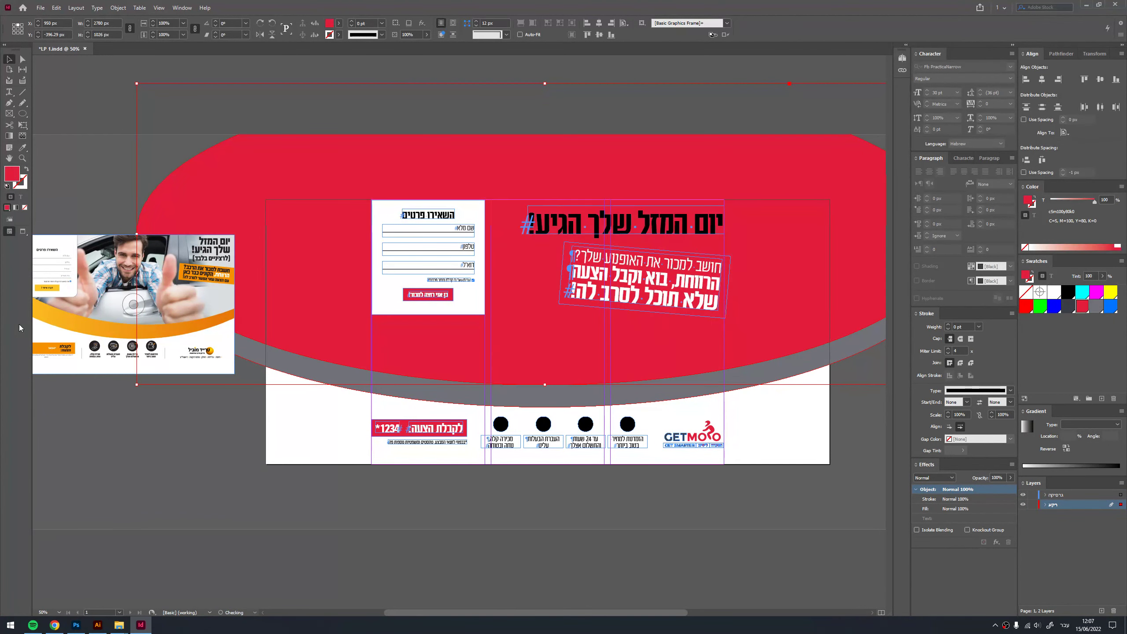
{"action": "double_click", "coordinate": [16, 173]}
{"action": "left_click", "coordinate": [569, 323]}
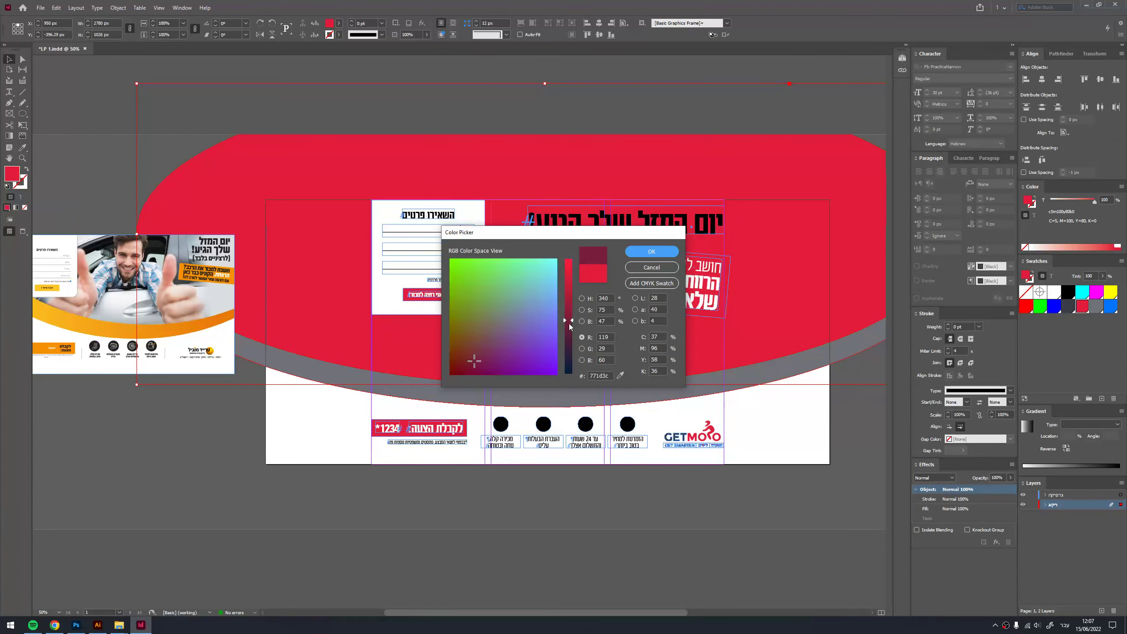
{"action": "left_click", "coordinate": [652, 251]}
{"action": "left_click", "coordinate": [594, 401]}
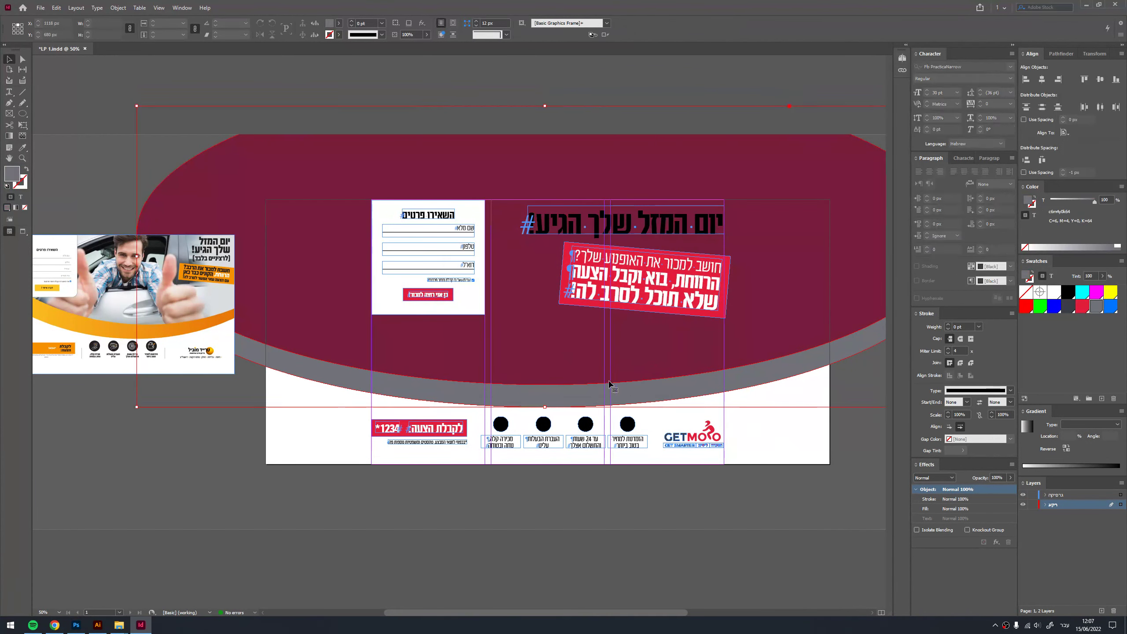
- Fill the band beneath the ellipse black and tilt it about 3 degrees
{"action": "left_click", "coordinate": [786, 383]}
{"action": "left_click", "coordinate": [1068, 292]}
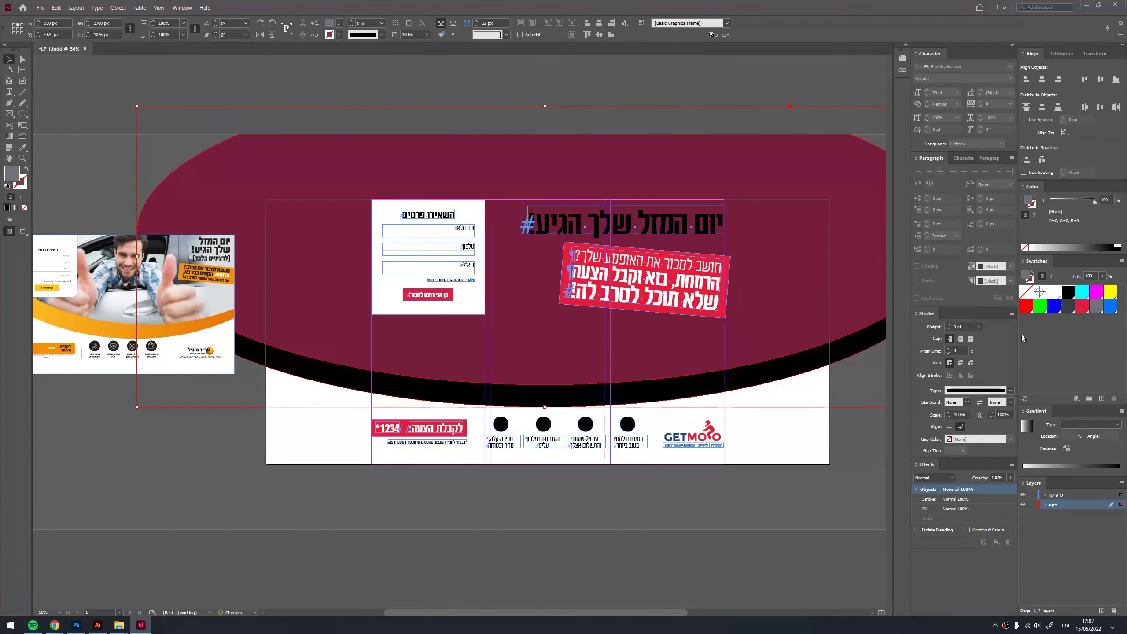
{"action": "key", "text": "w"}
{"action": "key", "text": "w"}
{"action": "left_click", "coordinate": [539, 395]}
{"action": "key", "text": "w"}
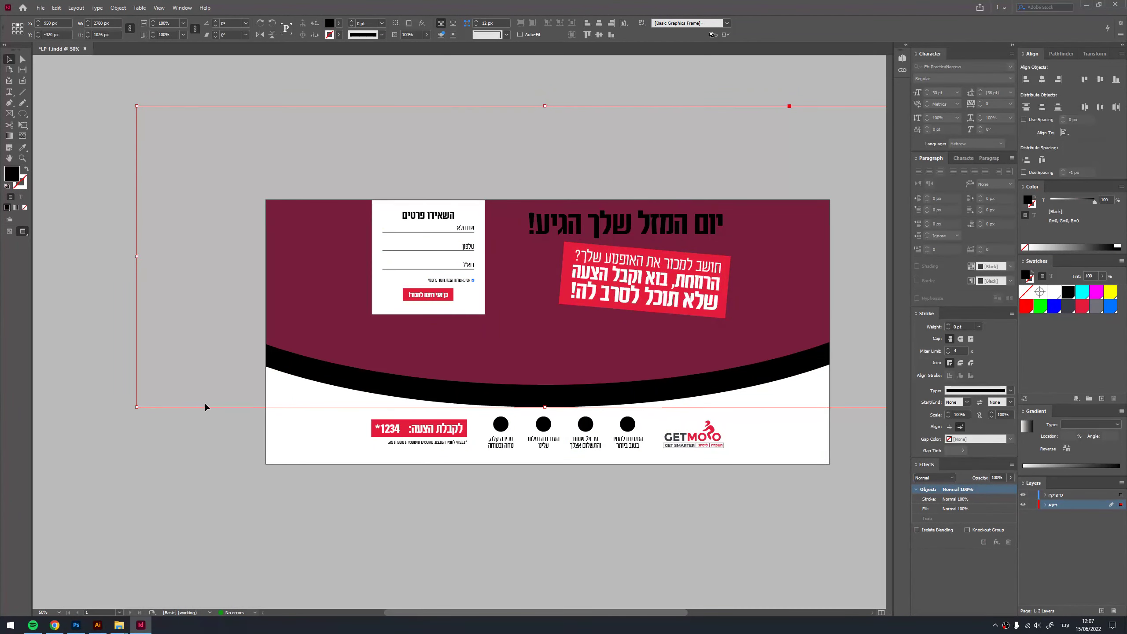
{"action": "key", "text": "r"}
{"action": "left_click_drag", "start_coordinate": [284, 489], "coordinate": [304, 525]}
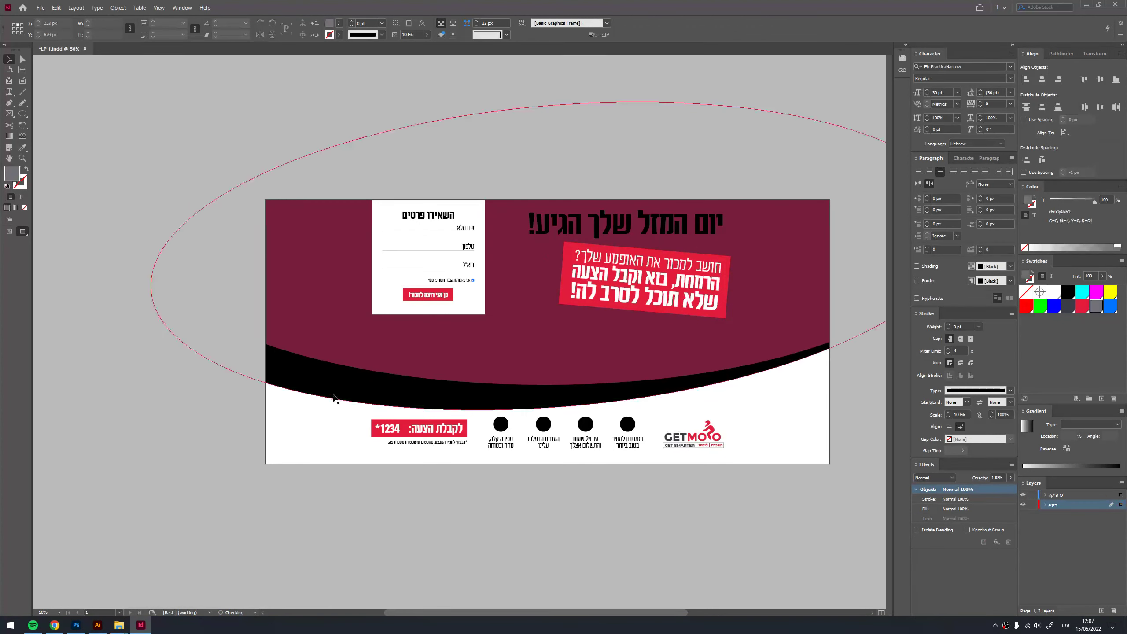
{"action": "left_click_drag", "start_coordinate": [333, 390], "coordinate": [333, 388]}
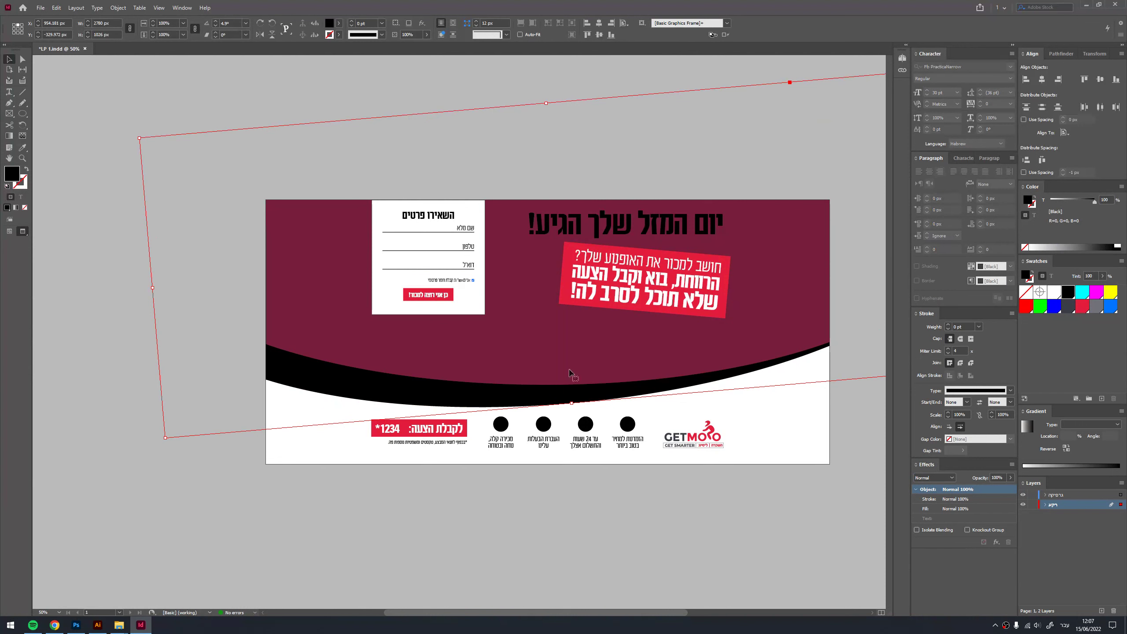
- Return to the normal editing view and bring up the Google Docs brief in the browser
{"action": "key", "text": "v"}
{"action": "left_click", "coordinate": [769, 428]}
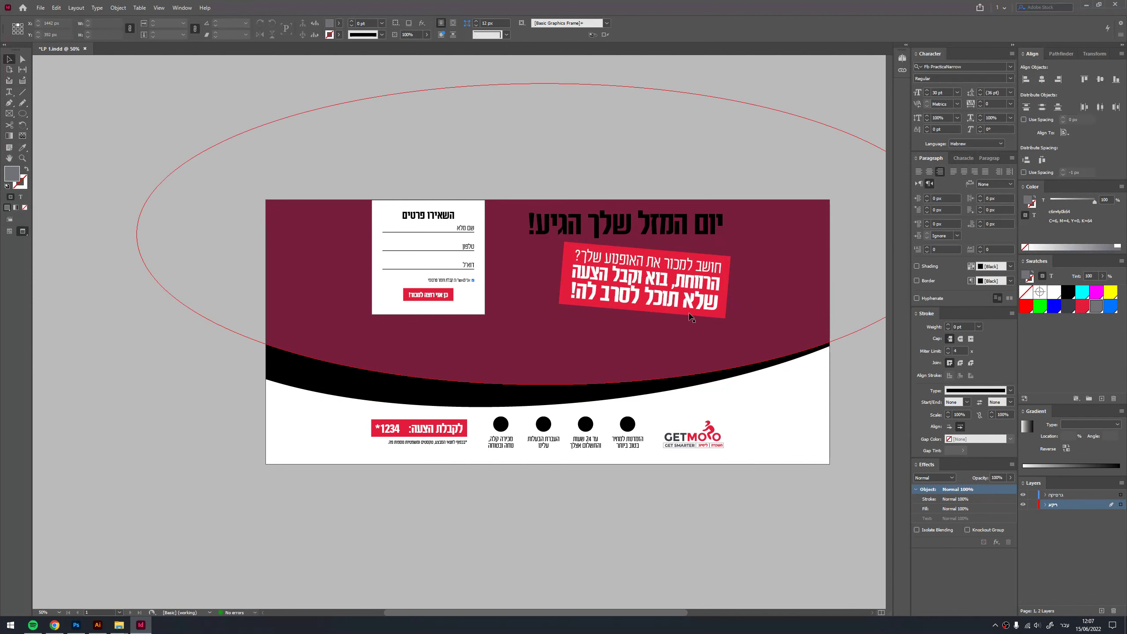
{"action": "key", "text": "w"}
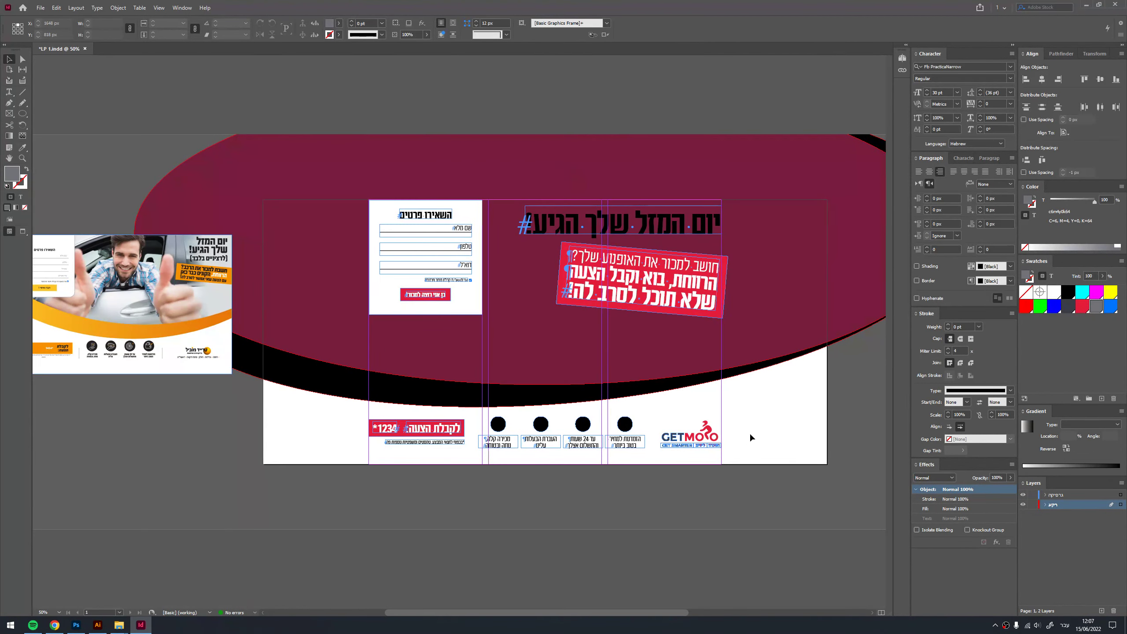
{"action": "left_click_drag", "start_coordinate": [751, 435], "coordinate": [434, 442]}
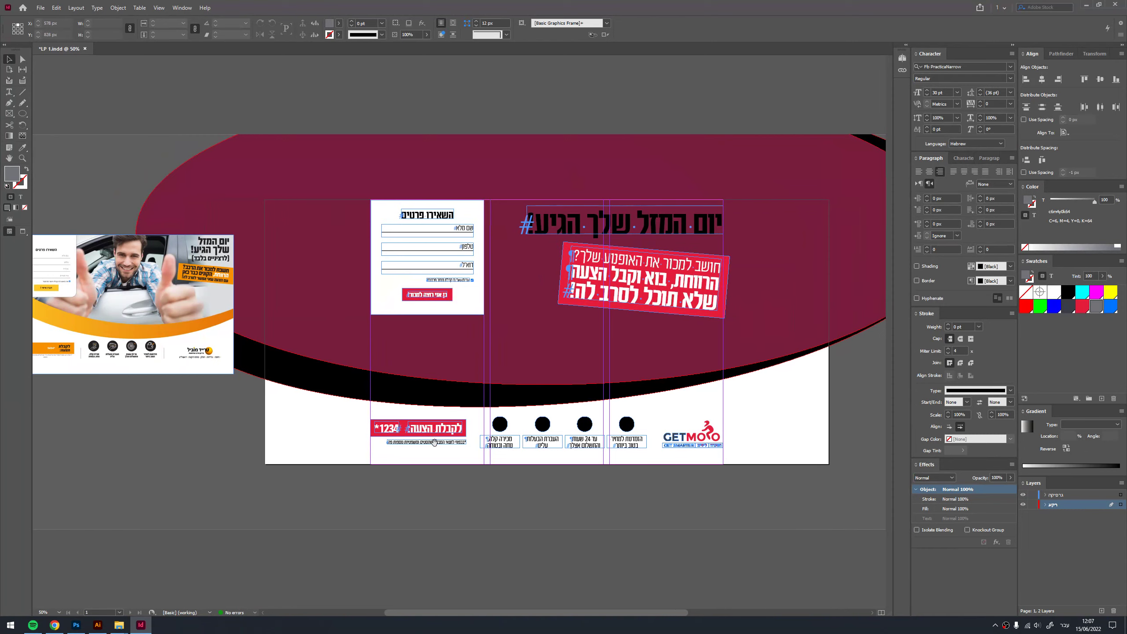
{"action": "left_click", "coordinate": [54, 625]}
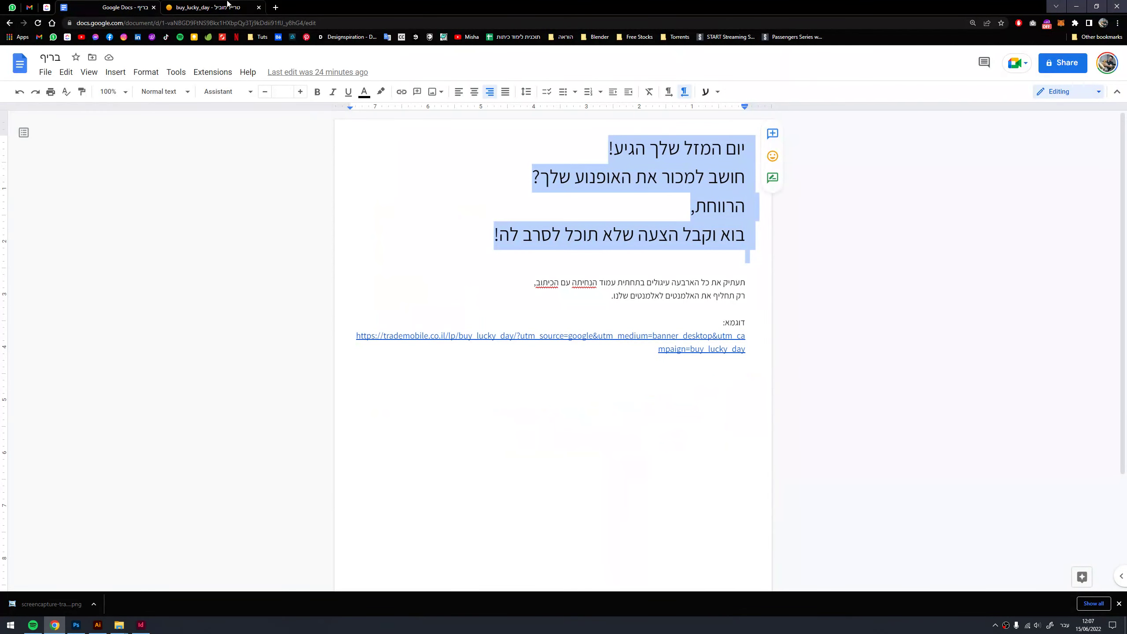
- Open Shutterstock in a new tab and close the Envato Elements tab
{"action": "middle_click", "coordinate": [220, 39]}
{"action": "left_click", "coordinate": [322, 5]}
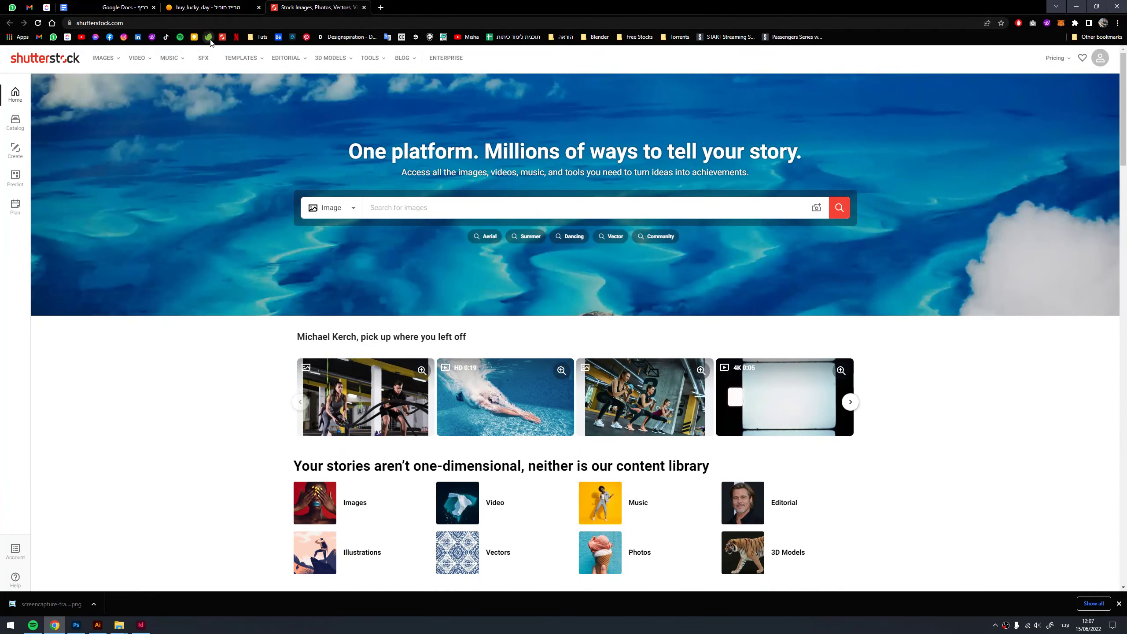
{"action": "left_click", "coordinate": [396, 5]}
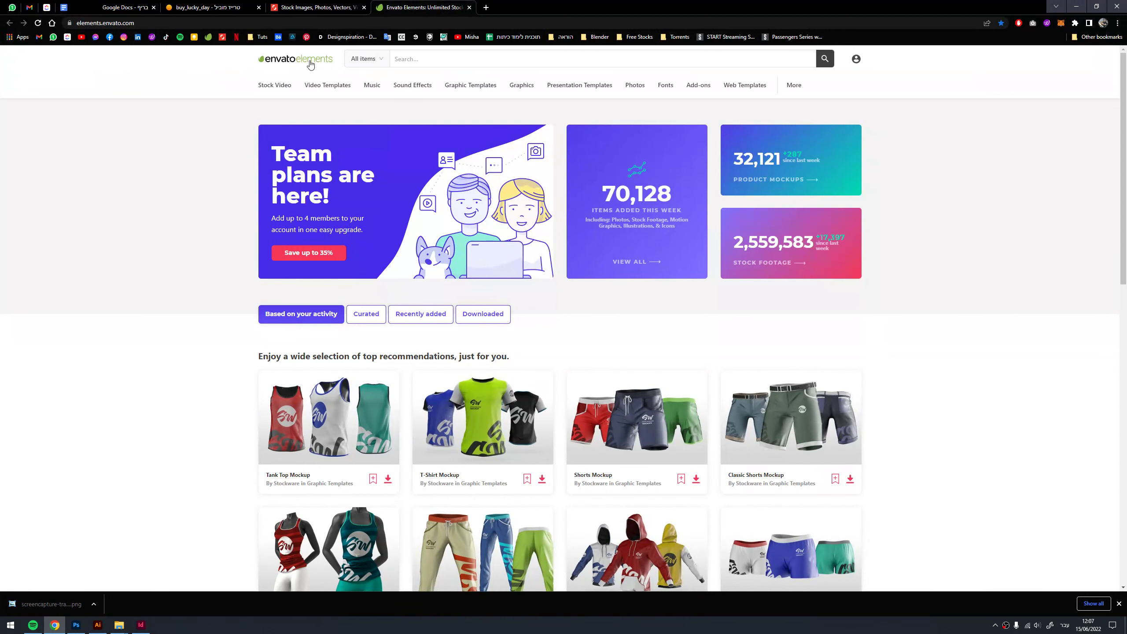
{"action": "left_click", "coordinate": [469, 8]}
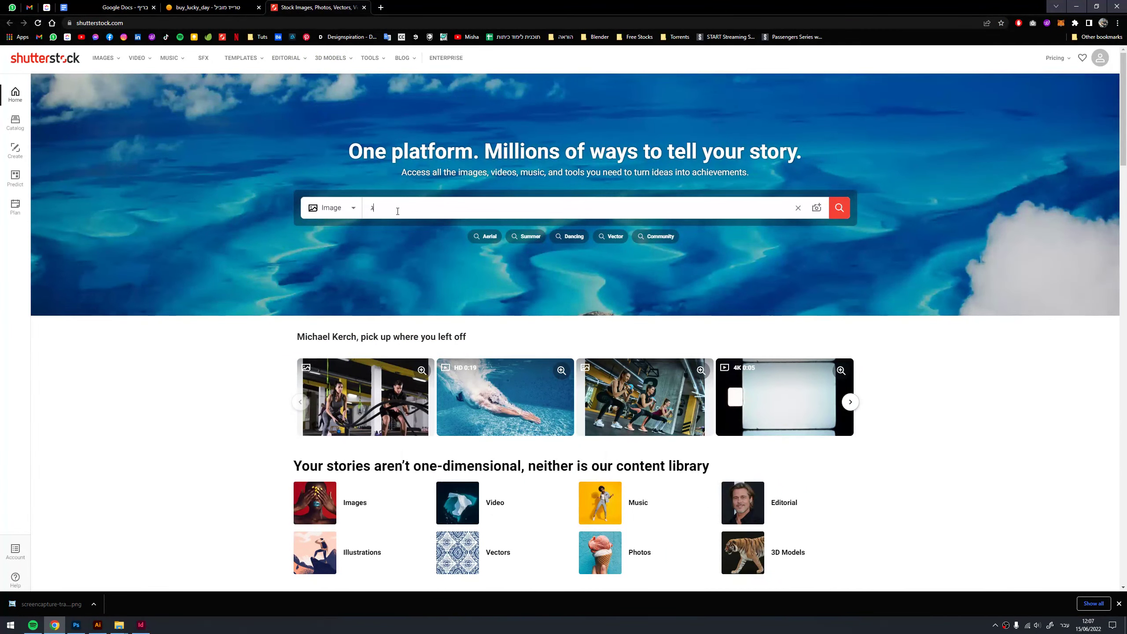
- Search Shutterstock for 'motor bike' images
{"action": "key", "text": "BackSpace"}
{"action": "type", "text": "motor bike"}
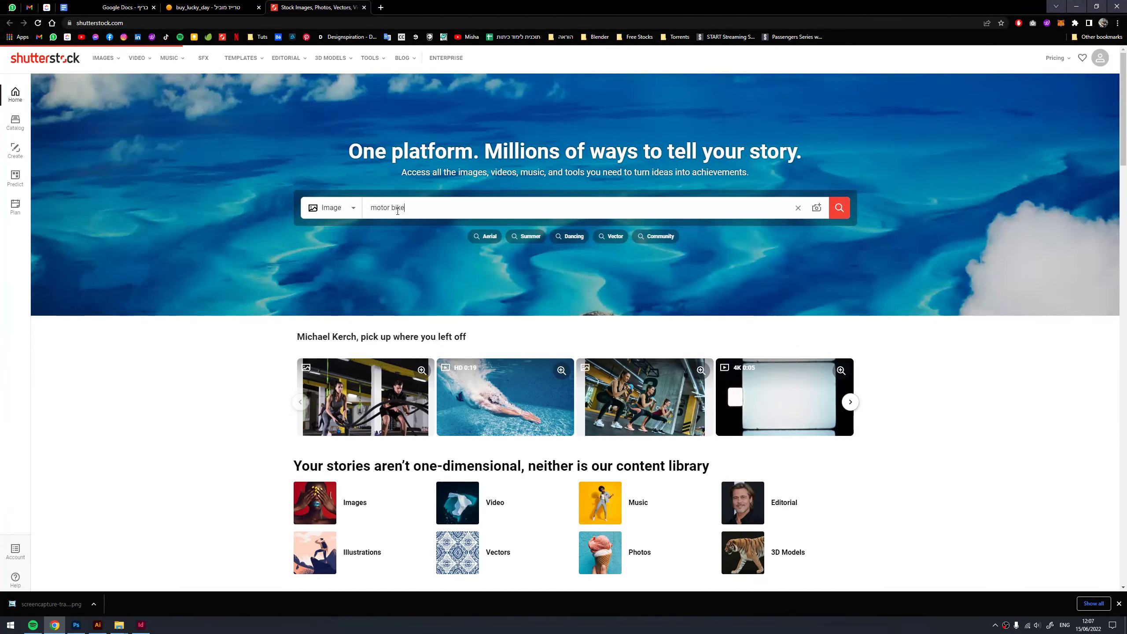
{"action": "key", "text": "Return"}
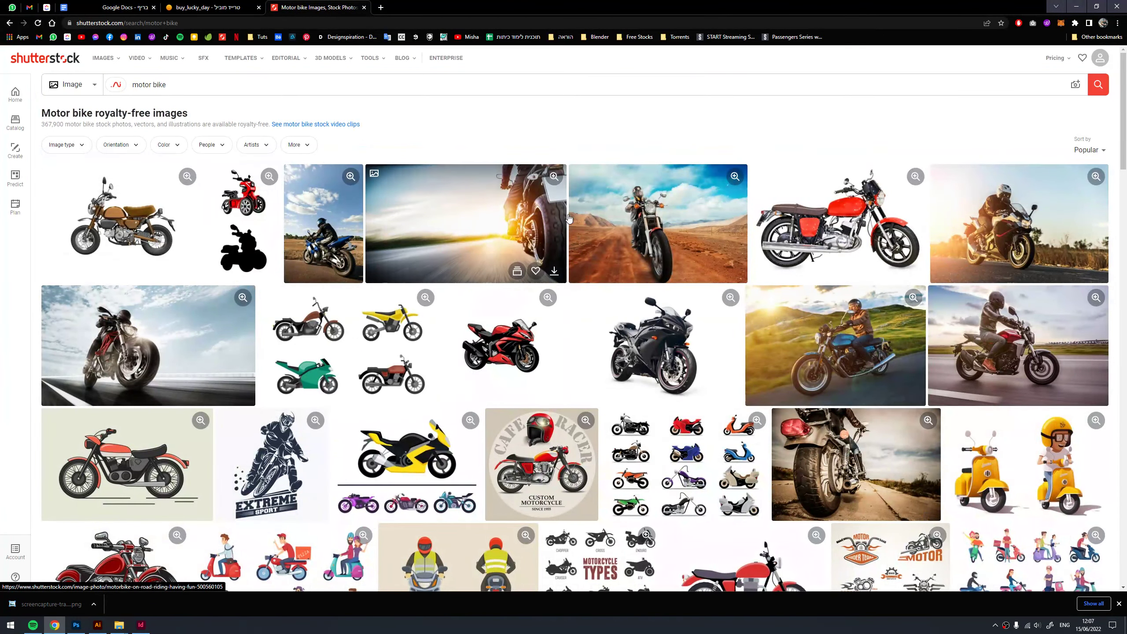
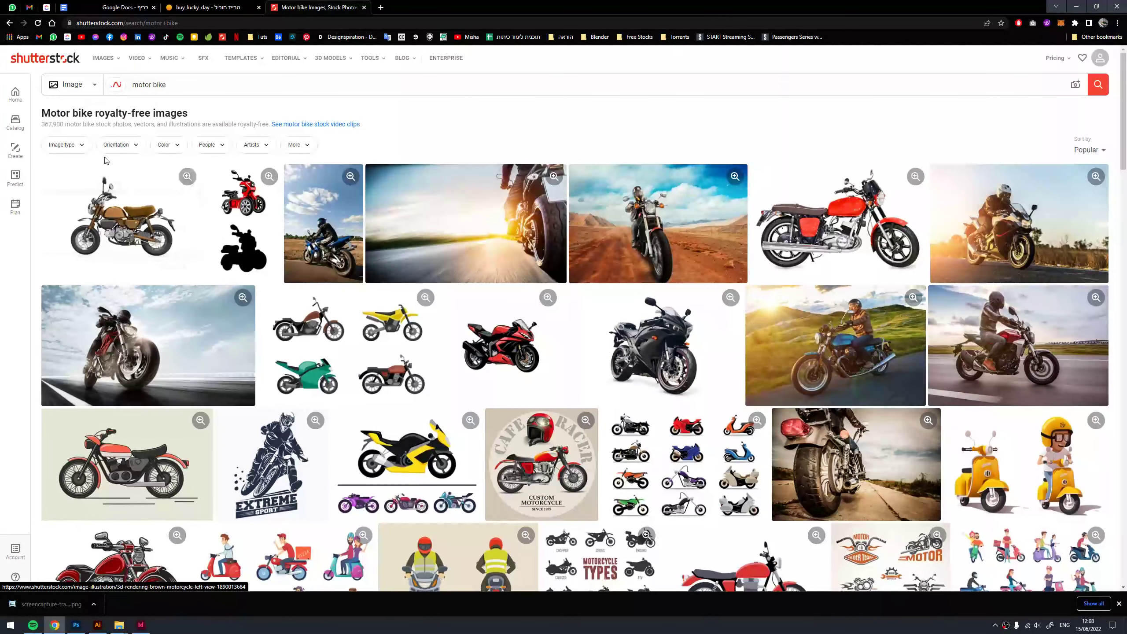
- Filter the Shutterstock 'motor bike' results to photos and open the motorbike-on-road photo
{"action": "left_click", "coordinate": [65, 145]}
{"action": "left_click", "coordinate": [142, 173]}
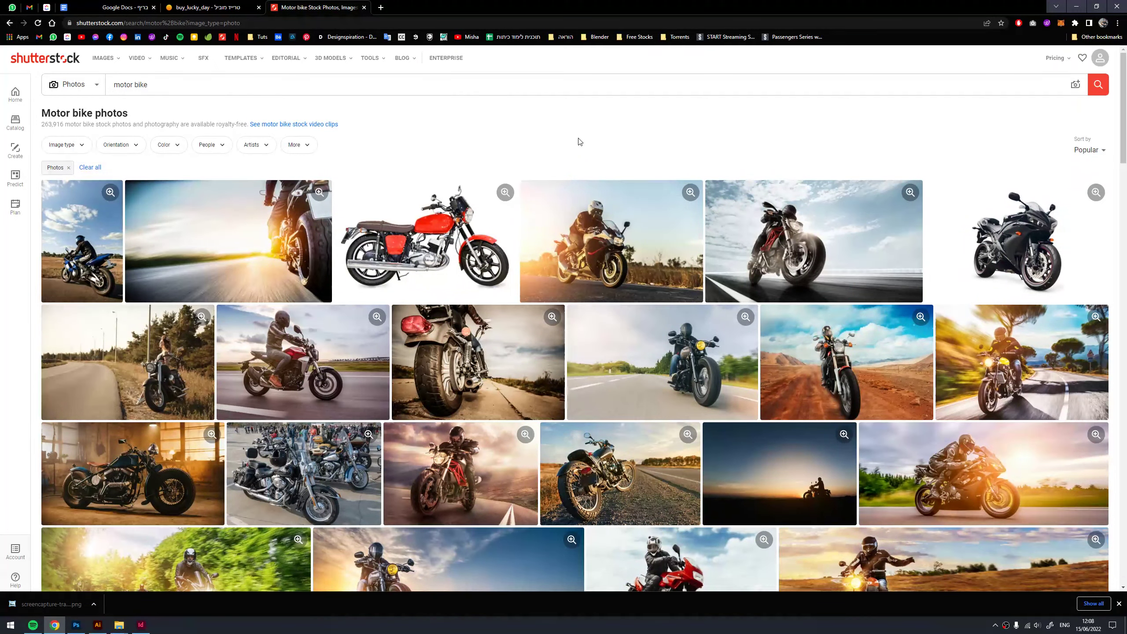
{"action": "mouse_move", "coordinate": [460, 473]}
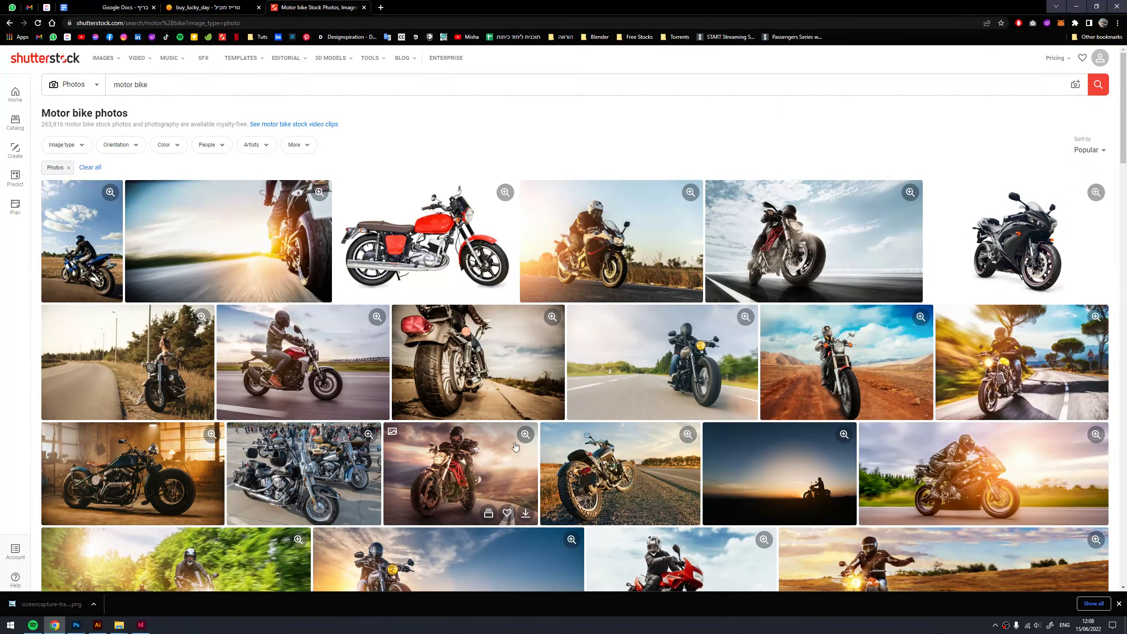
{"action": "scroll", "coordinate": [468, 464], "scroll_direction": "down", "scroll_amount": 3}
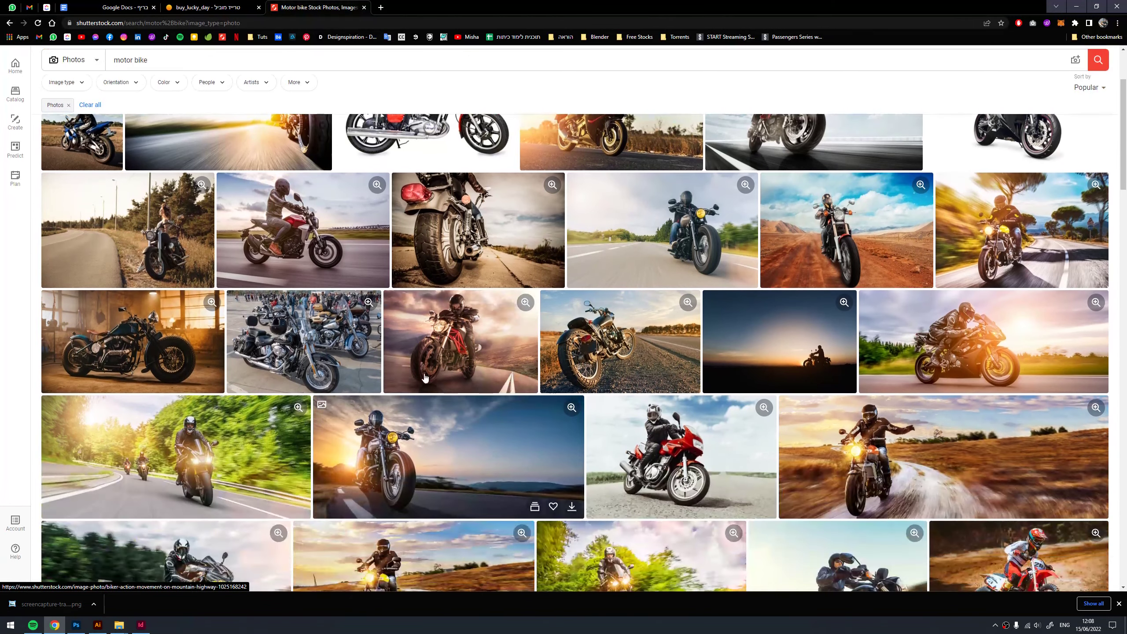
{"action": "scroll", "coordinate": [951, 365], "scroll_direction": "down", "scroll_amount": 2}
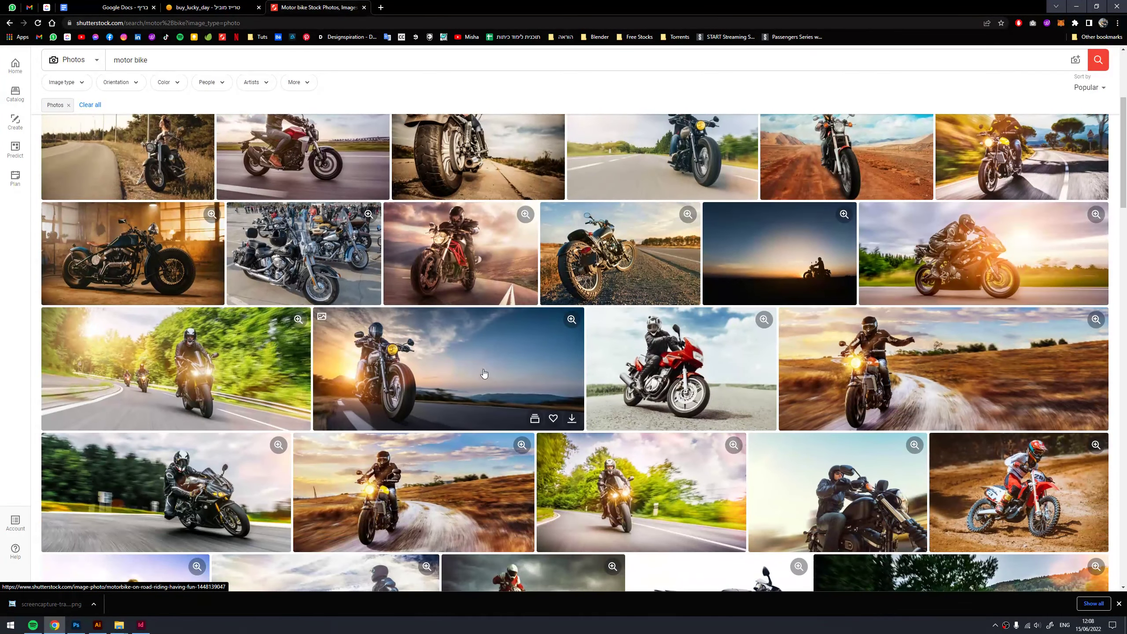
{"action": "mouse_move", "coordinate": [414, 492]}
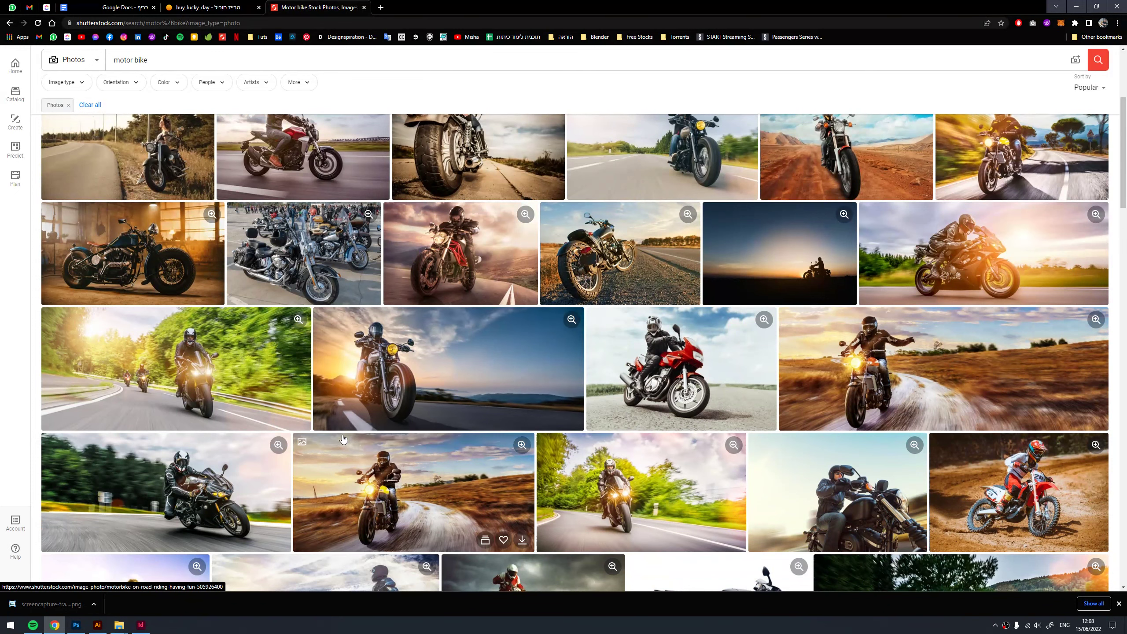
{"action": "scroll", "coordinate": [428, 487], "scroll_direction": "down", "scroll_amount": 3}
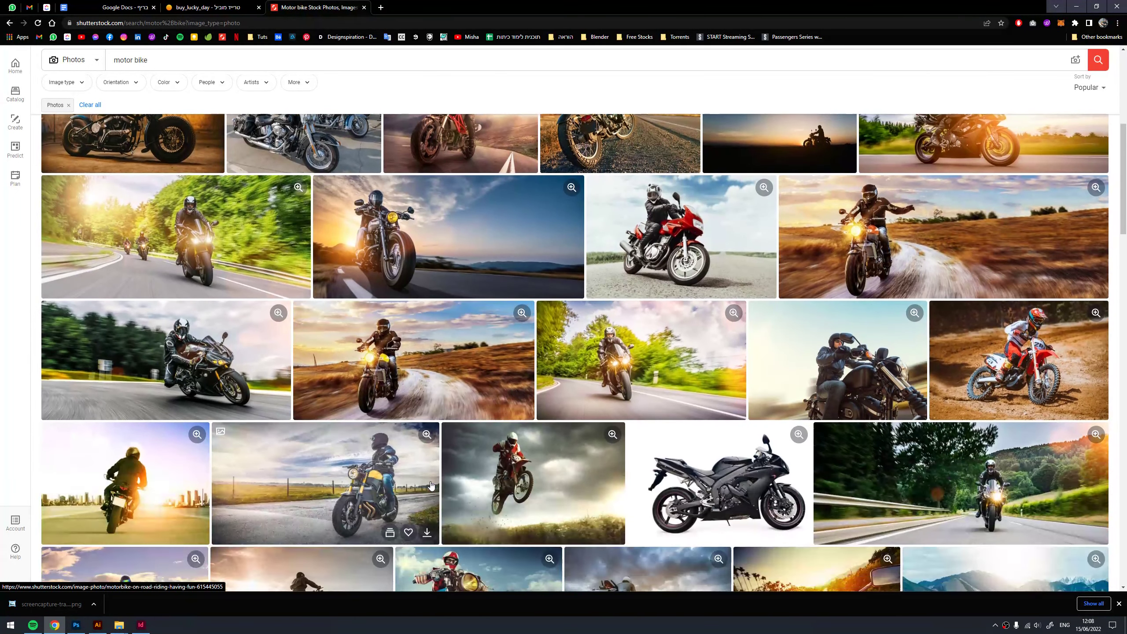
{"action": "scroll", "coordinate": [432, 430], "scroll_direction": "up", "scroll_amount": 1}
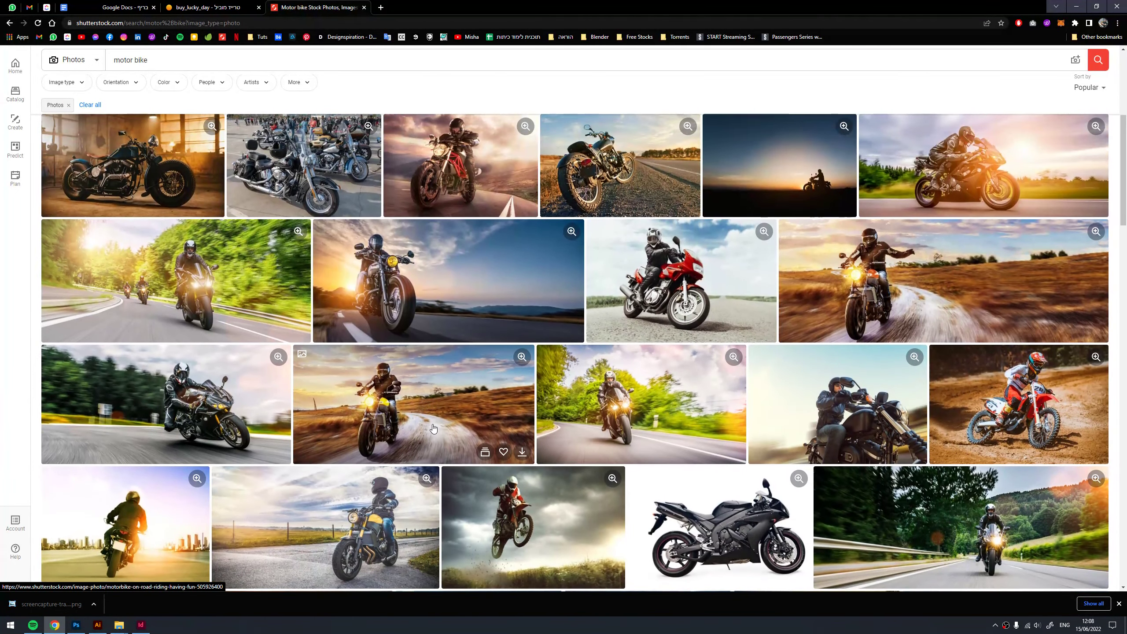
{"action": "scroll", "coordinate": [434, 427], "scroll_direction": "up", "scroll_amount": 3}
{"action": "scroll", "coordinate": [429, 355], "scroll_direction": "up", "scroll_amount": 2}
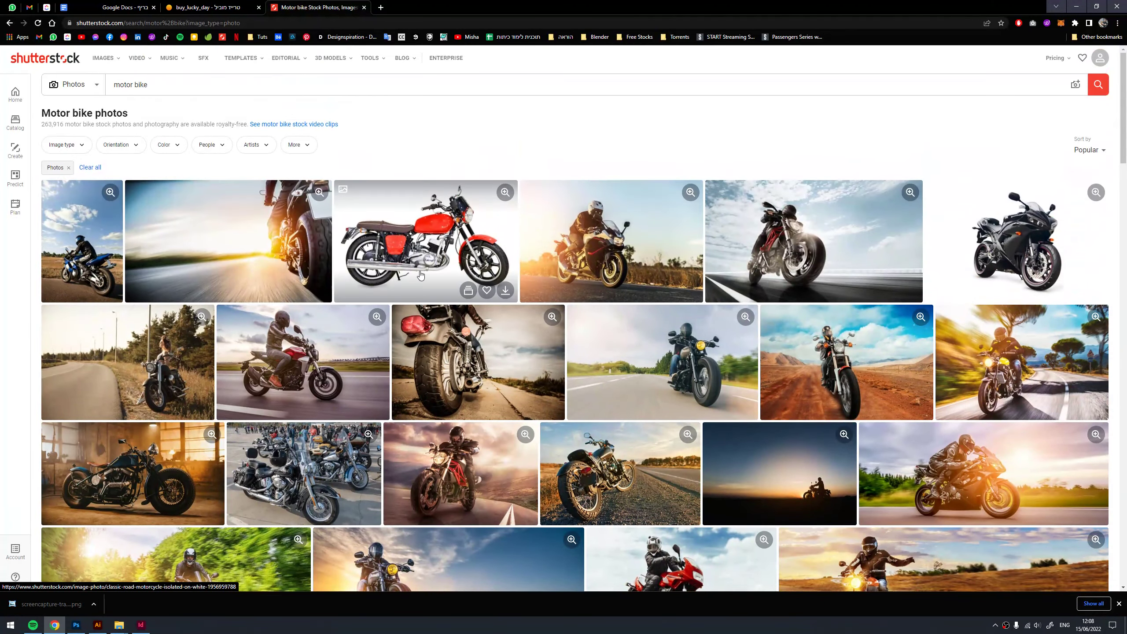
{"action": "scroll", "coordinate": [420, 276], "scroll_direction": "down", "scroll_amount": 4}
{"action": "scroll", "coordinate": [421, 275], "scroll_direction": "down", "scroll_amount": 1}
{"action": "scroll", "coordinate": [420, 275], "scroll_direction": "down", "scroll_amount": 2}
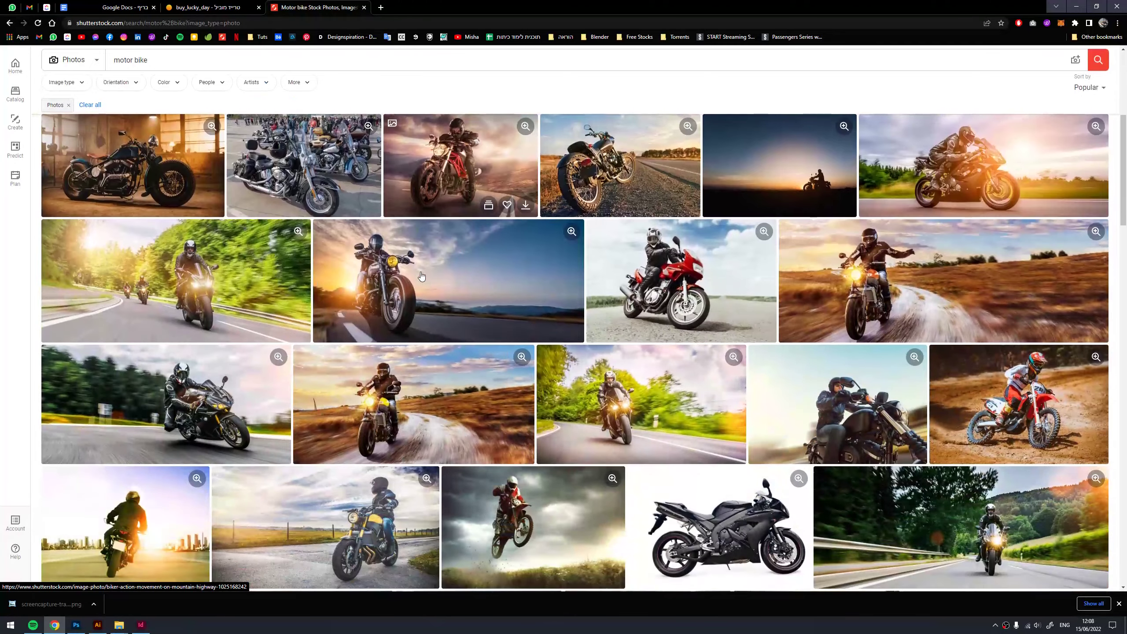
{"action": "scroll", "coordinate": [422, 276], "scroll_direction": "down", "scroll_amount": 2}
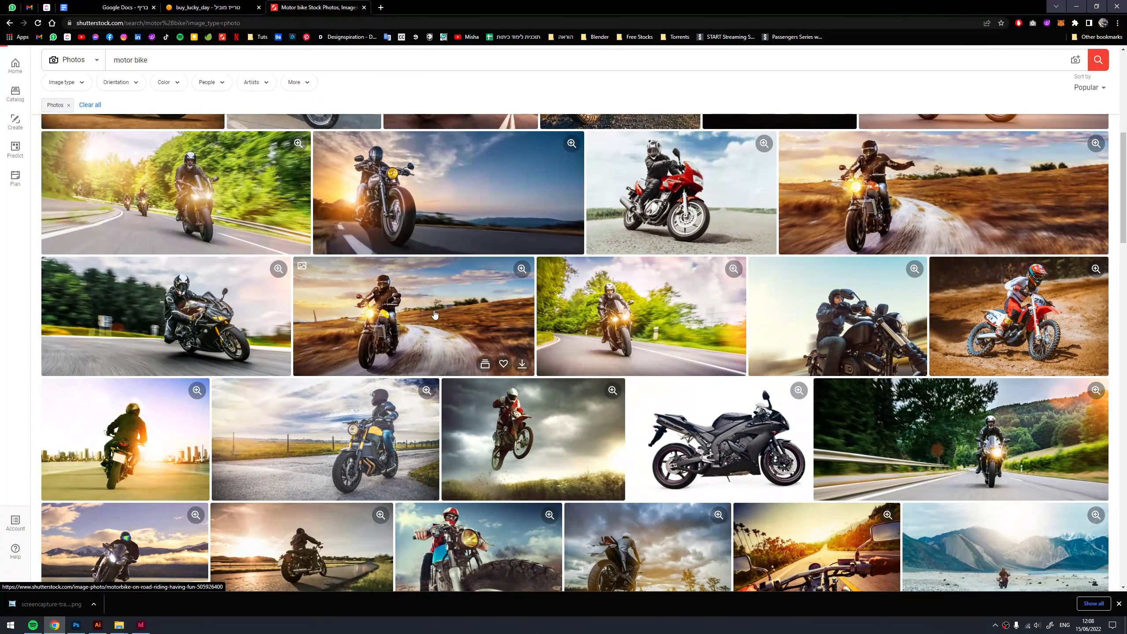
{"action": "left_click", "coordinate": [435, 315]}
- Download the large JPG of the motorbike photo
{"action": "left_click", "coordinate": [573, 121]}
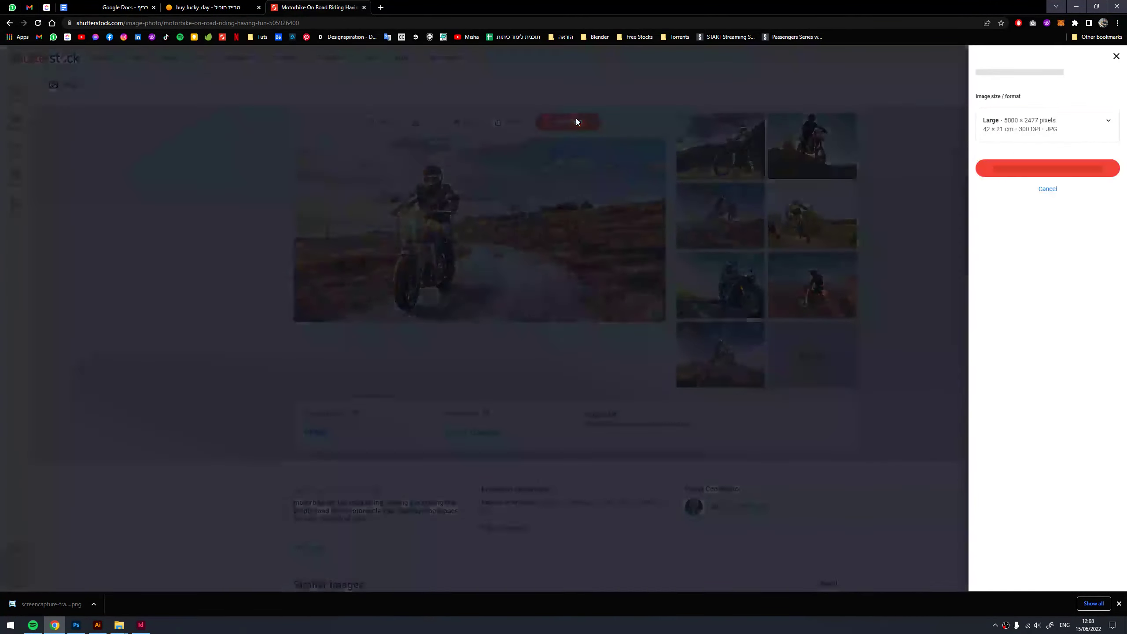
{"action": "left_click", "coordinate": [1002, 369]}
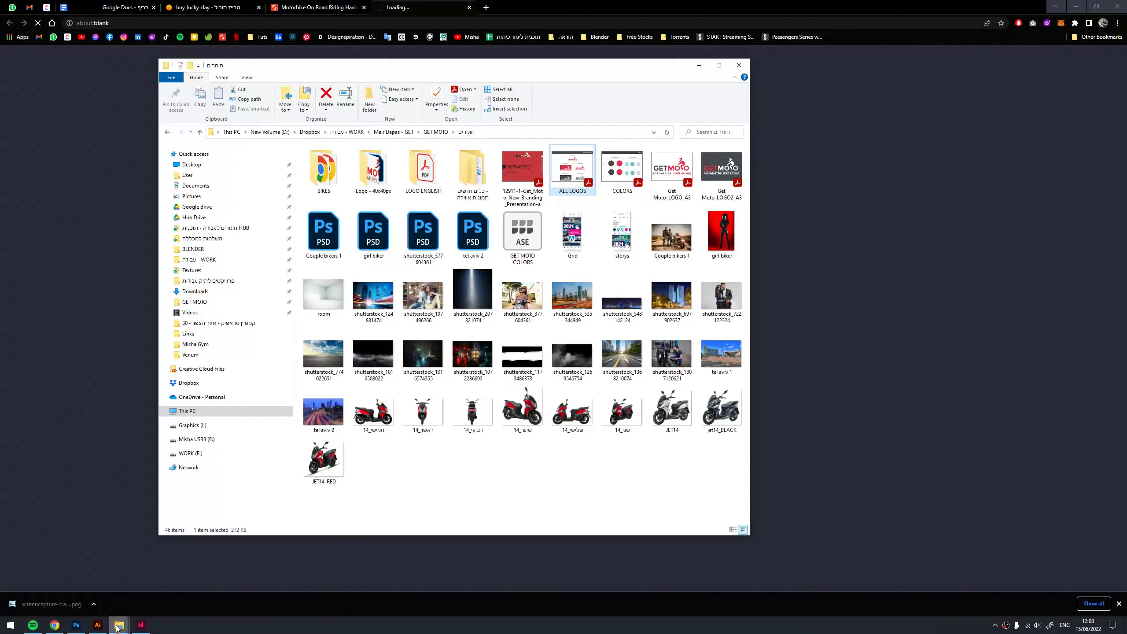
{"action": "left_click", "coordinate": [99, 599]}
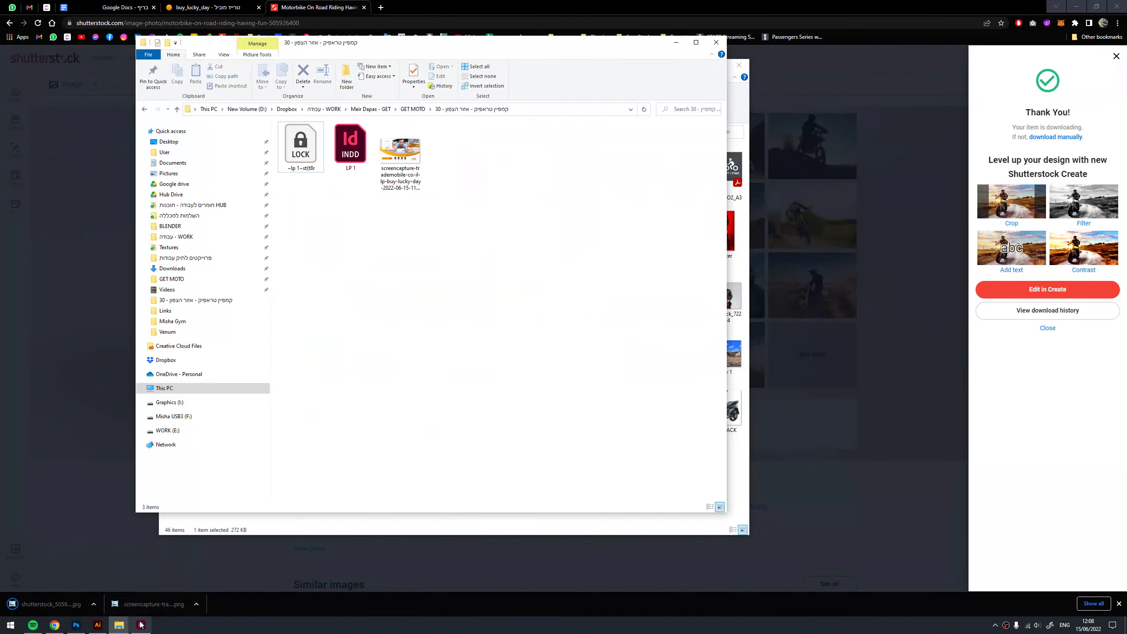
{"action": "left_click", "coordinate": [155, 593]}
- Set up a second Explorer window beside the project folder showing Downloads
{"action": "left_click", "coordinate": [206, 185]}
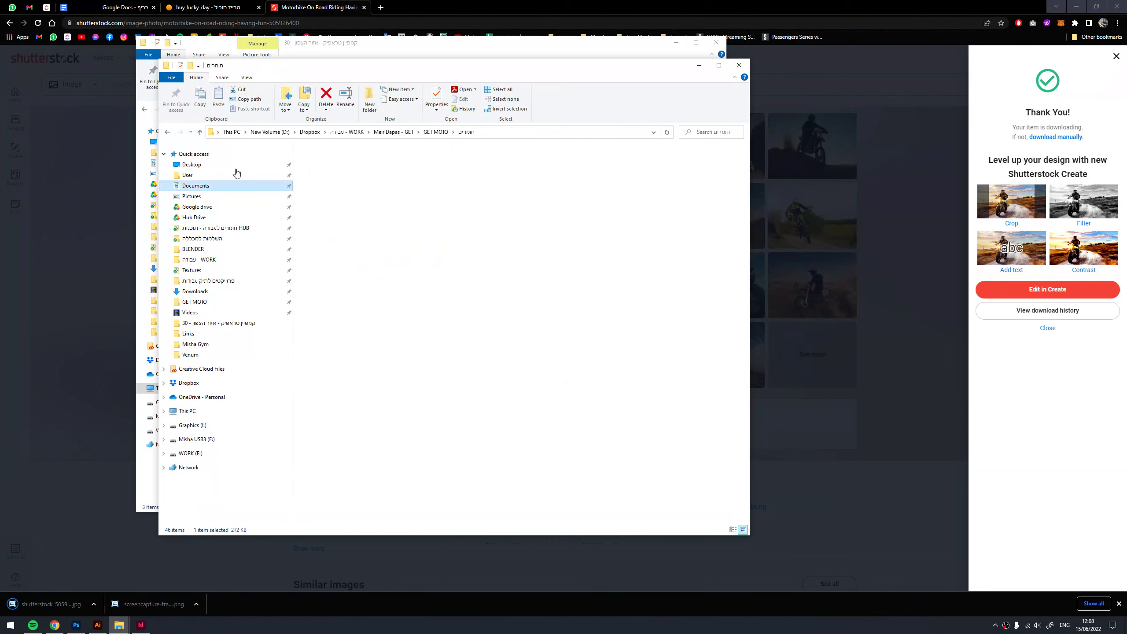
{"action": "left_click_drag", "start_coordinate": [407, 65], "coordinate": [657, 49]}
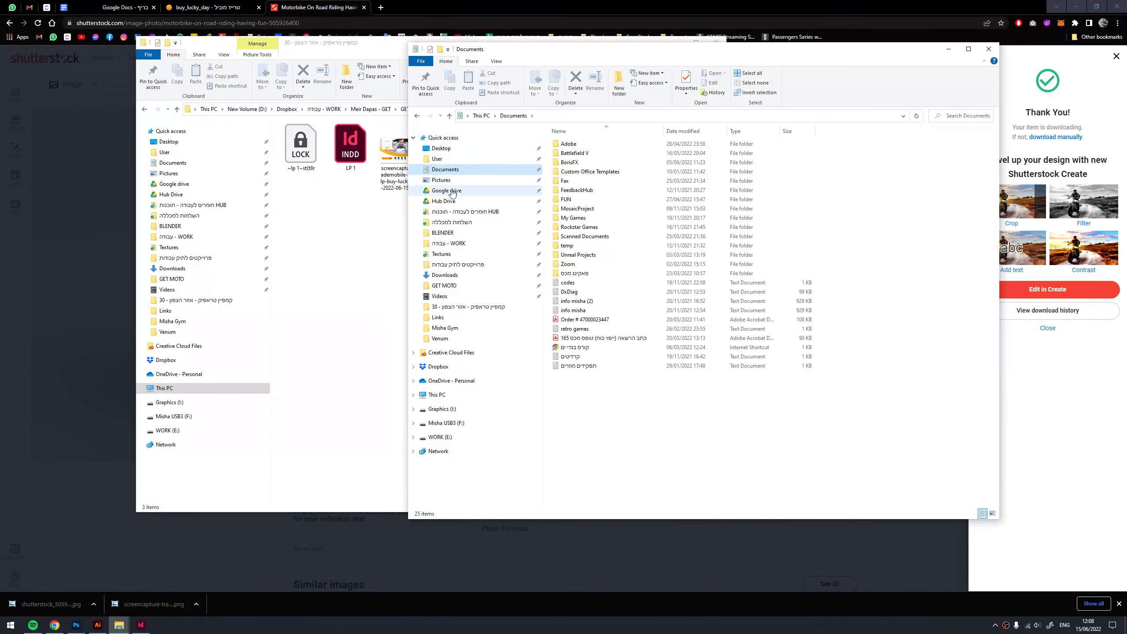
{"action": "left_click", "coordinate": [458, 148]}
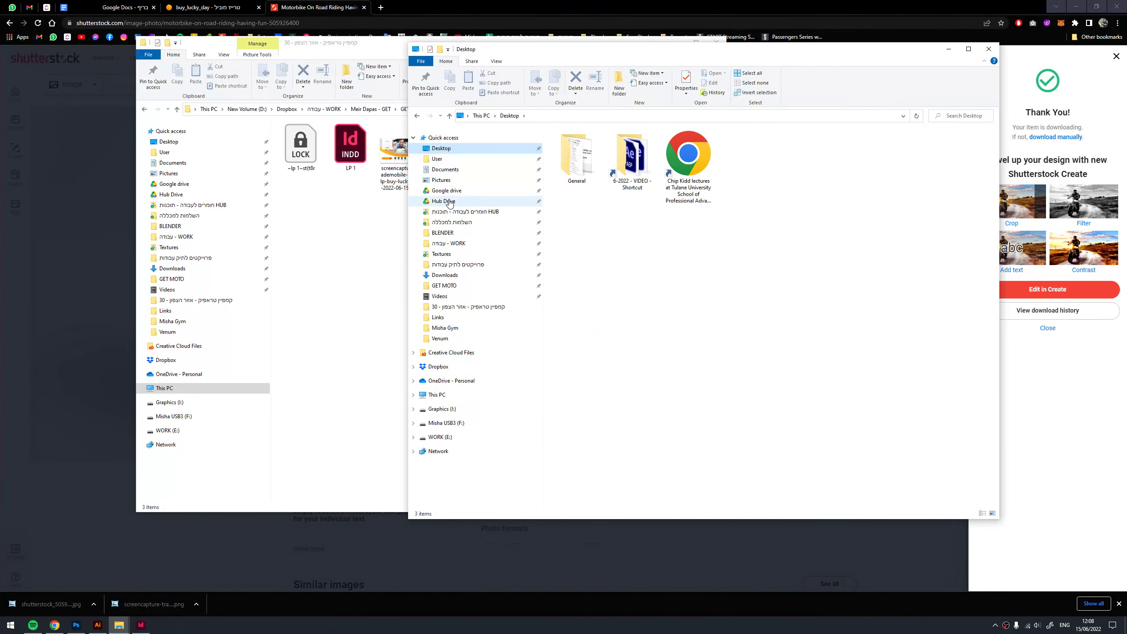
{"action": "left_click", "coordinate": [445, 275]}
{"action": "left_click_drag", "start_coordinate": [444, 274], "coordinate": [449, 154]}
- Move the downloaded photo from Downloads into the GET MOTO project folder
{"action": "left_click", "coordinate": [657, 173]}
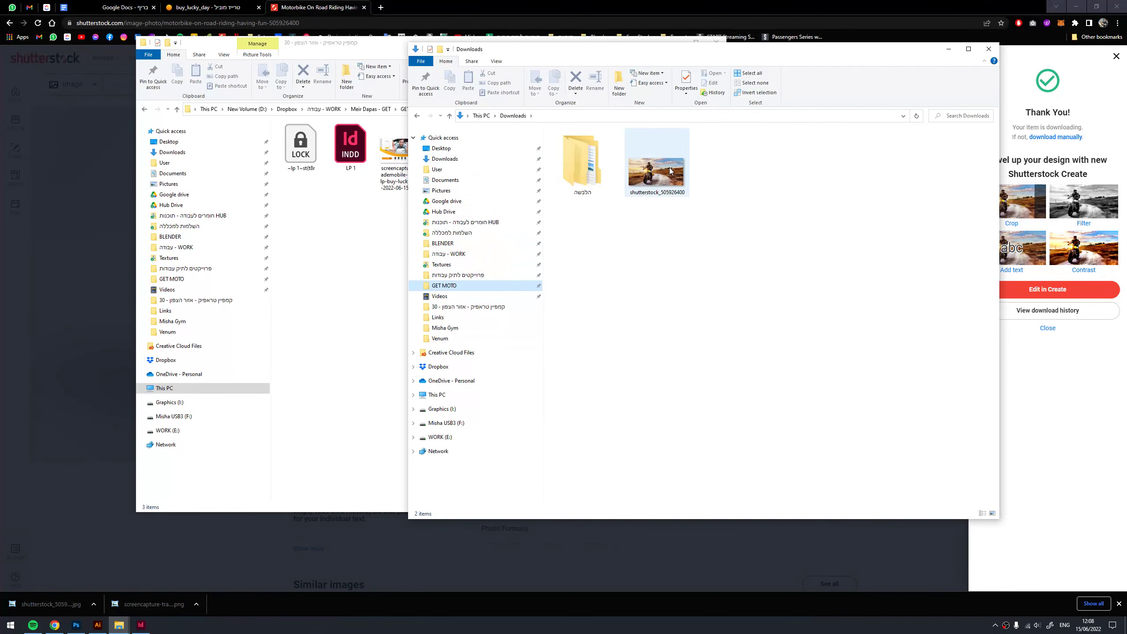
{"action": "left_click", "coordinate": [342, 229]}
{"action": "key", "text": "ctrl+v"}
- Rename the photo to 'Bike bg 1' and return to InDesign
{"action": "left_click", "coordinate": [805, 222]}
{"action": "key", "text": "ctrl+w"}
{"action": "key", "text": "F2"}
{"action": "type", "text": "d"}
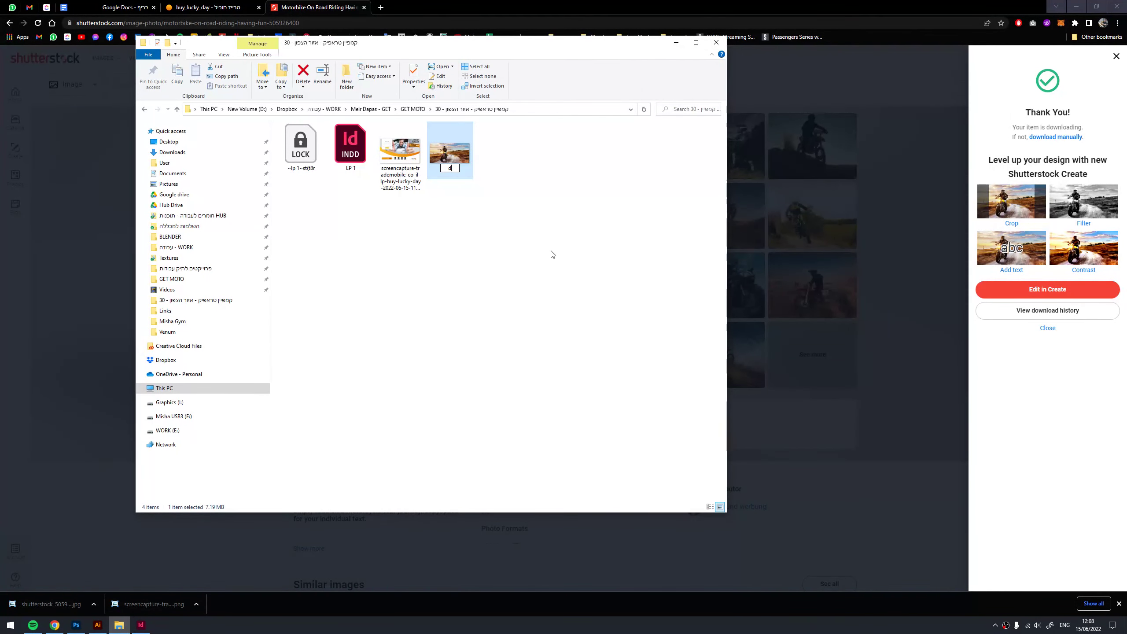
{"action": "type", "text": " 1"}
{"action": "key", "text": "Return"}
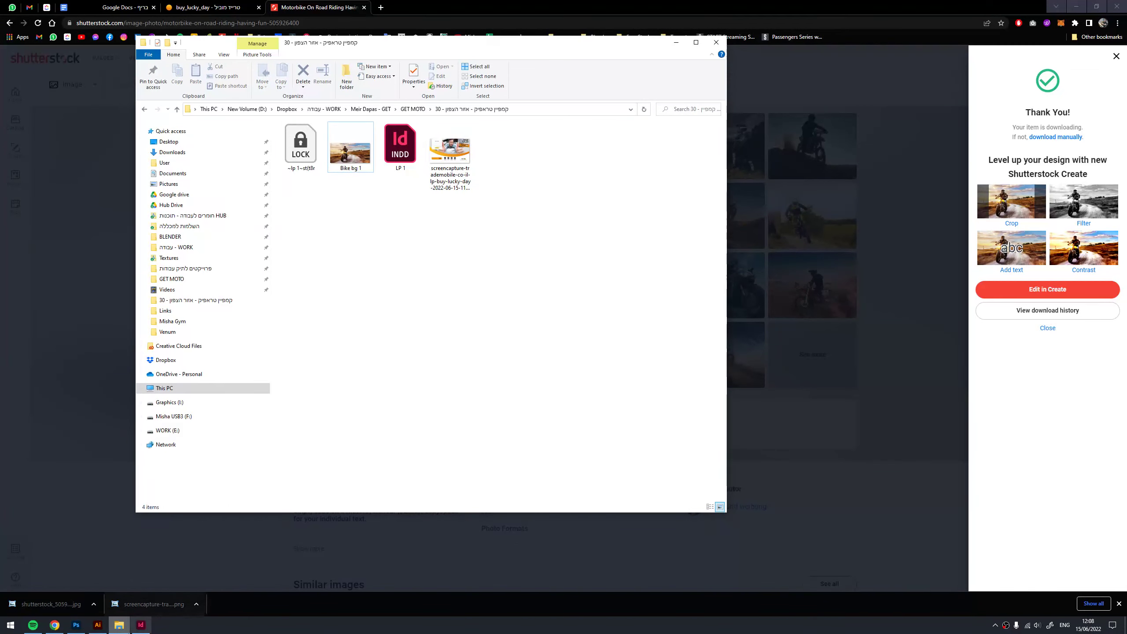
{"action": "left_click", "coordinate": [133, 626]}
- Place Bike bg 1 on the banner, enlarge its frame and flip it horizontally
{"action": "left_click_drag", "start_coordinate": [412, 45], "coordinate": [883, 133]}
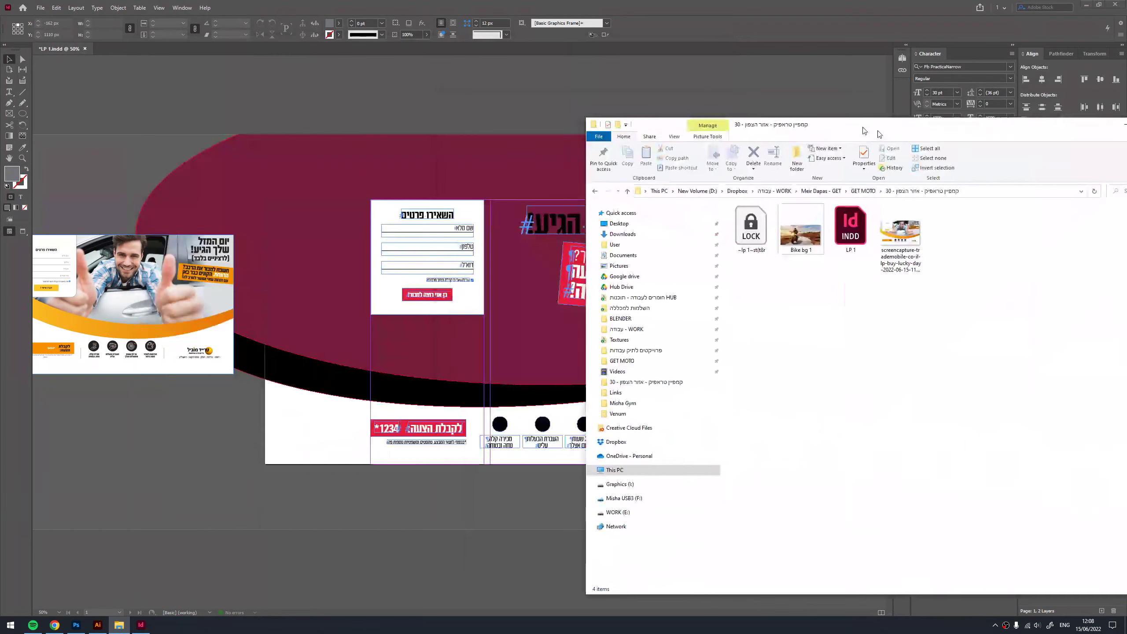
{"action": "left_click_drag", "start_coordinate": [821, 240], "coordinate": [464, 351]}
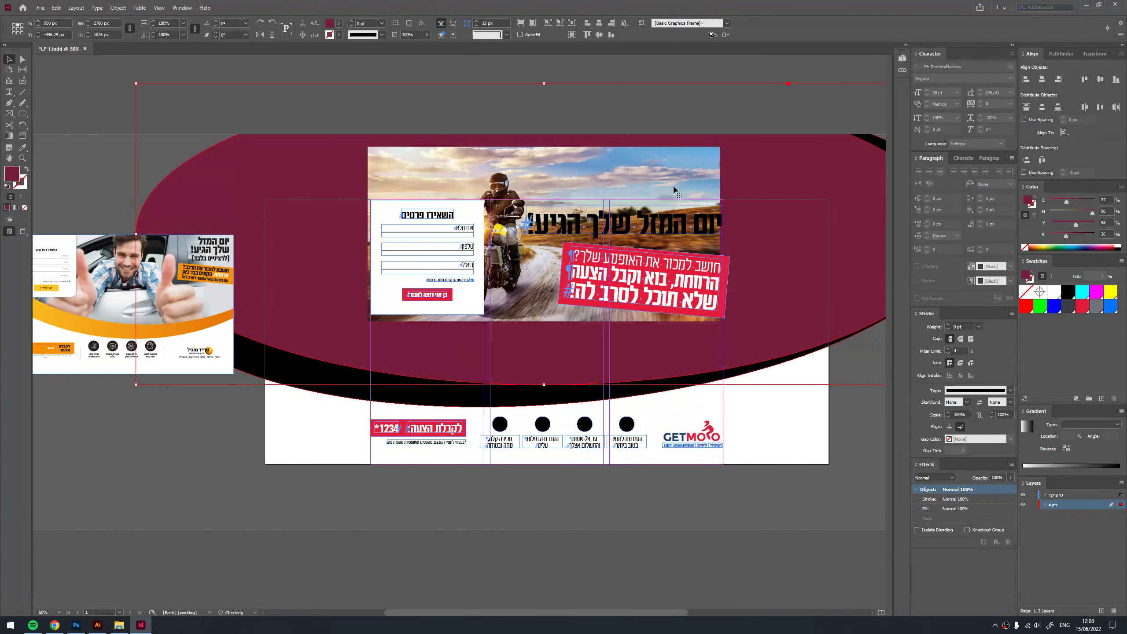
{"action": "left_click", "coordinate": [674, 190]}
{"action": "left_click_drag", "start_coordinate": [721, 228], "coordinate": [829, 228]}
{"action": "left_click_drag", "start_coordinate": [727, 167], "coordinate": [729, 214]}
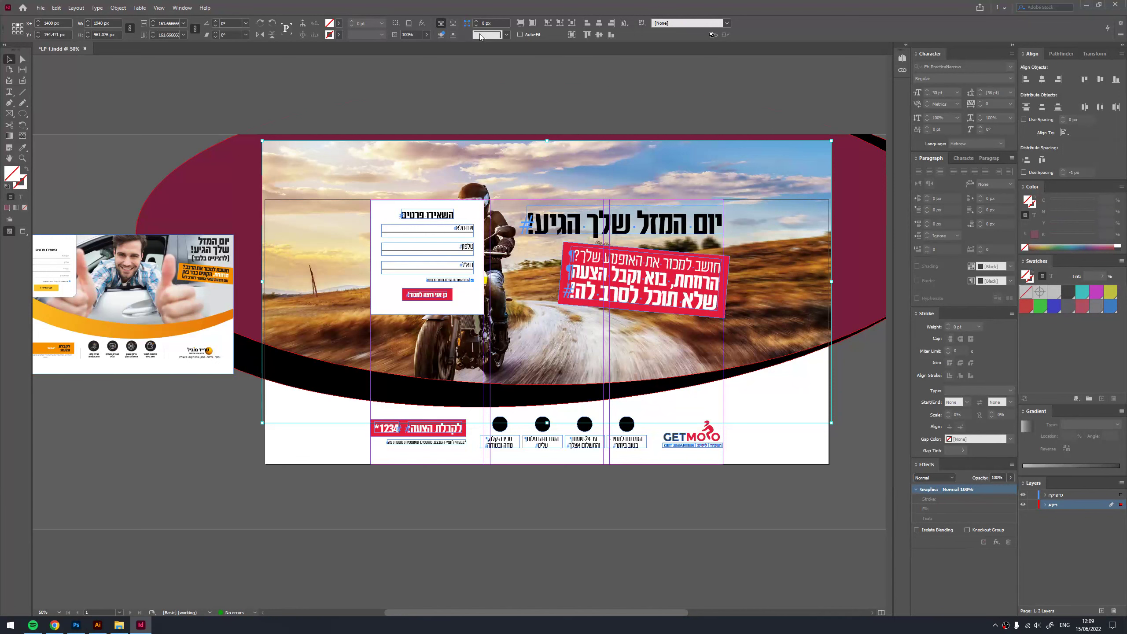
{"action": "left_click", "coordinate": [261, 35]}
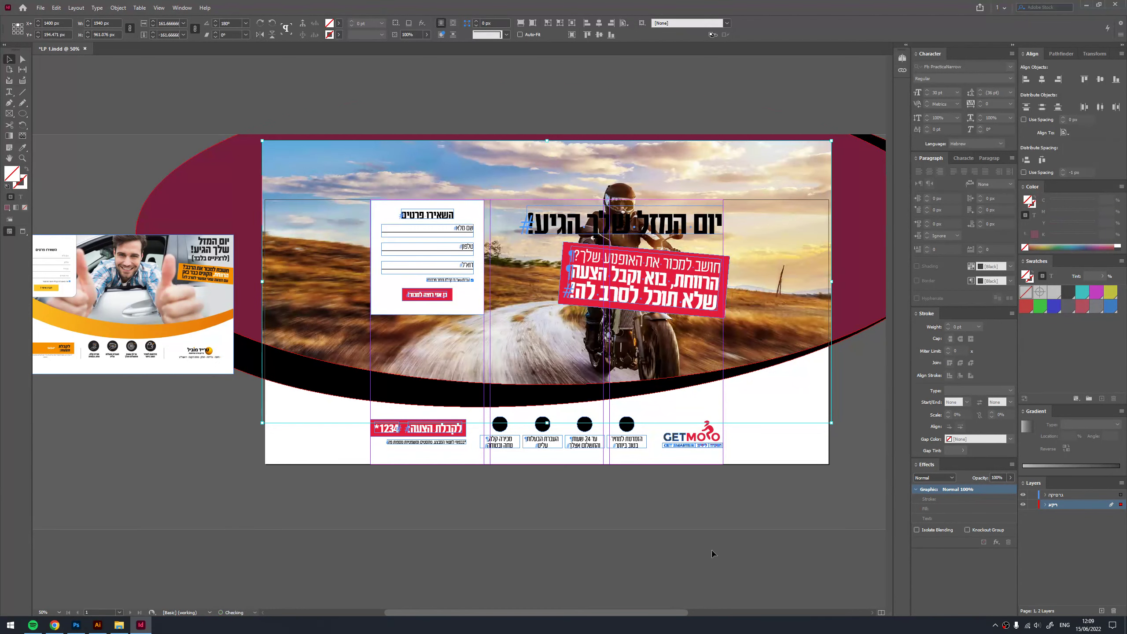
- Move the red promo box lower, shrink and raise the photo frame, and preview
{"action": "left_click", "coordinate": [714, 276]}
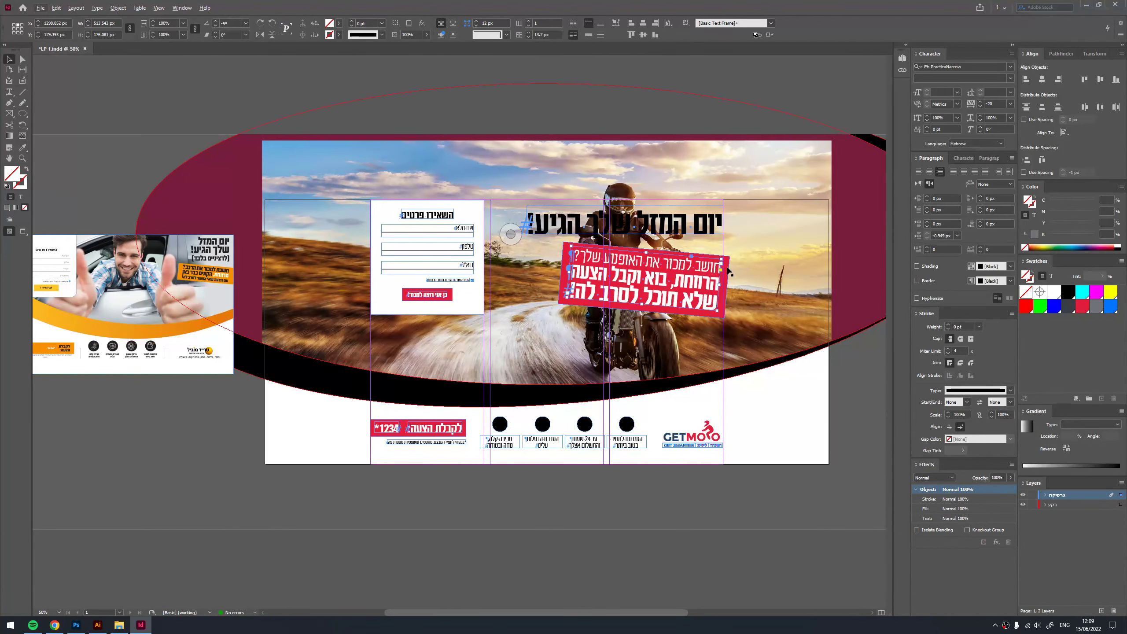
{"action": "left_click_drag", "start_coordinate": [728, 272], "coordinate": [728, 321]}
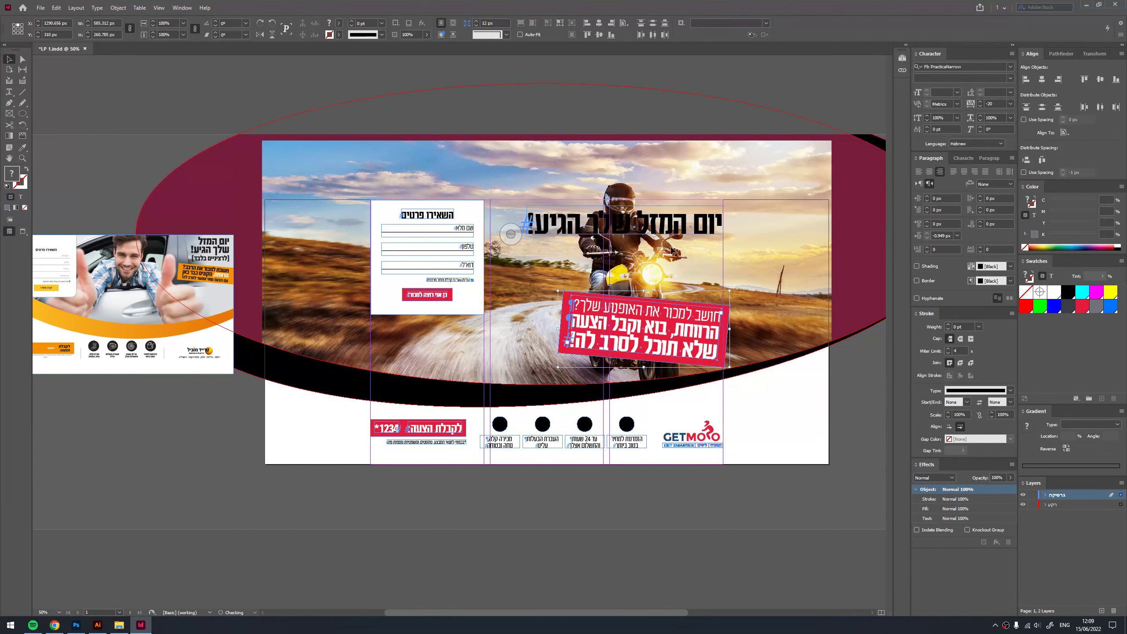
{"action": "scroll", "coordinate": [672, 251], "scroll_direction": "up", "scroll_amount": 2}
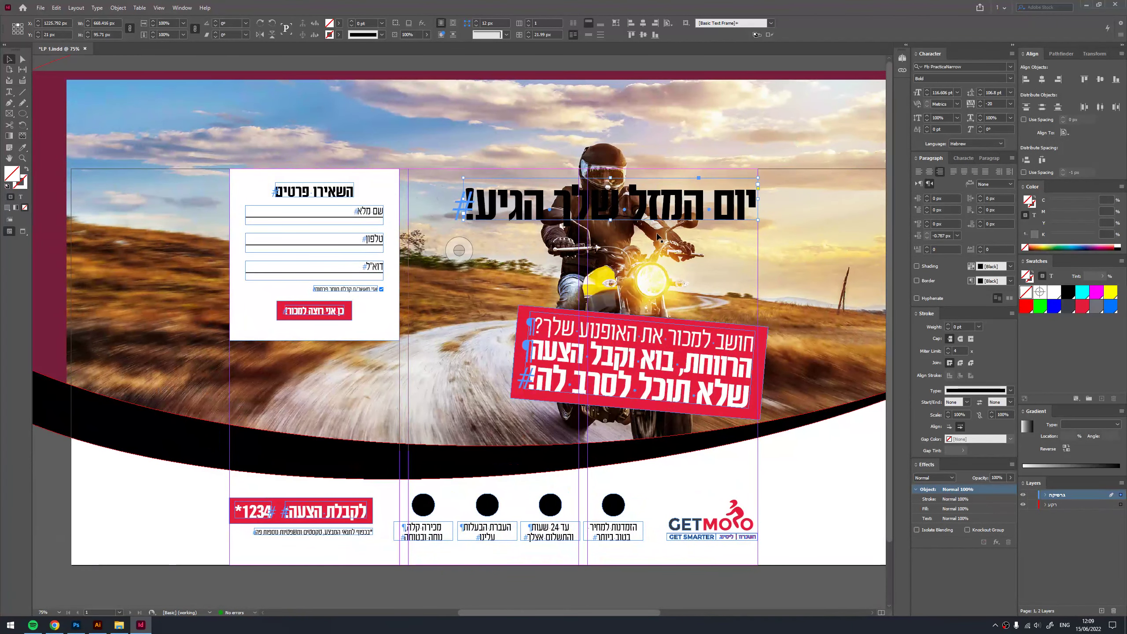
{"action": "scroll", "coordinate": [678, 283], "scroll_direction": "down", "scroll_amount": 2}
{"action": "left_click", "coordinate": [759, 203]}
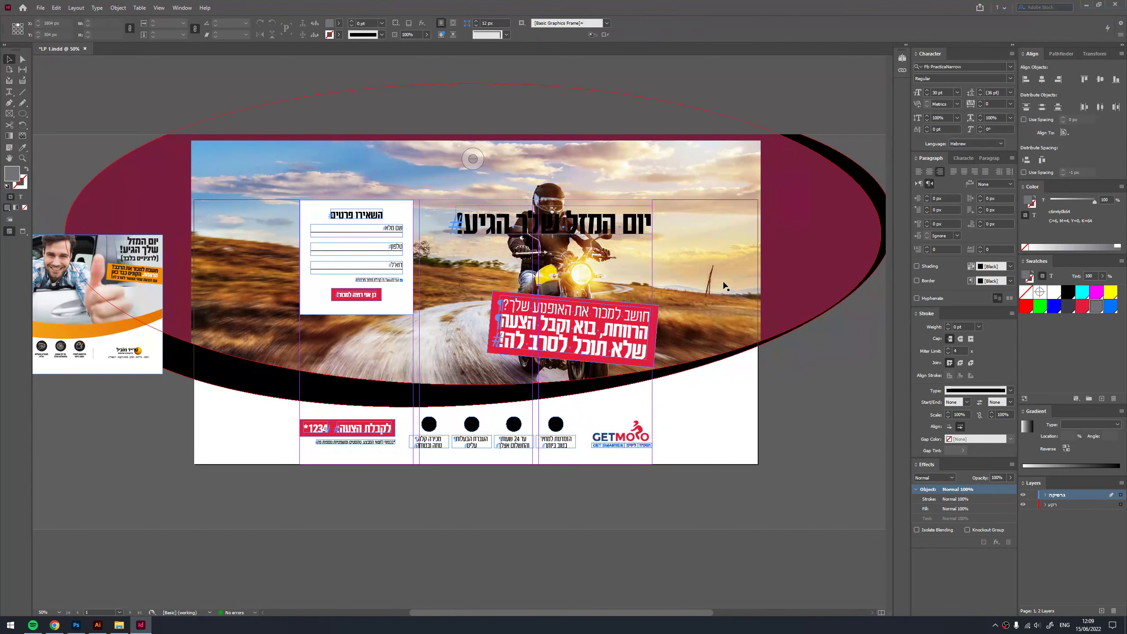
{"action": "left_click_drag", "start_coordinate": [760, 143], "coordinate": [641, 201]}
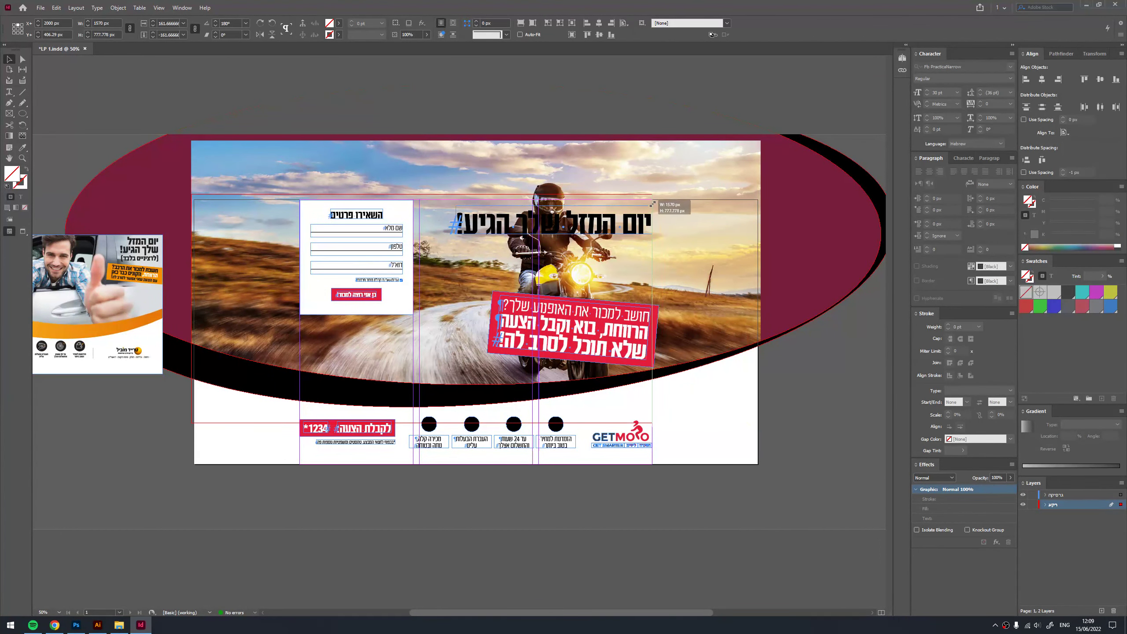
{"action": "left_click_drag", "start_coordinate": [555, 269], "coordinate": [555, 252]}
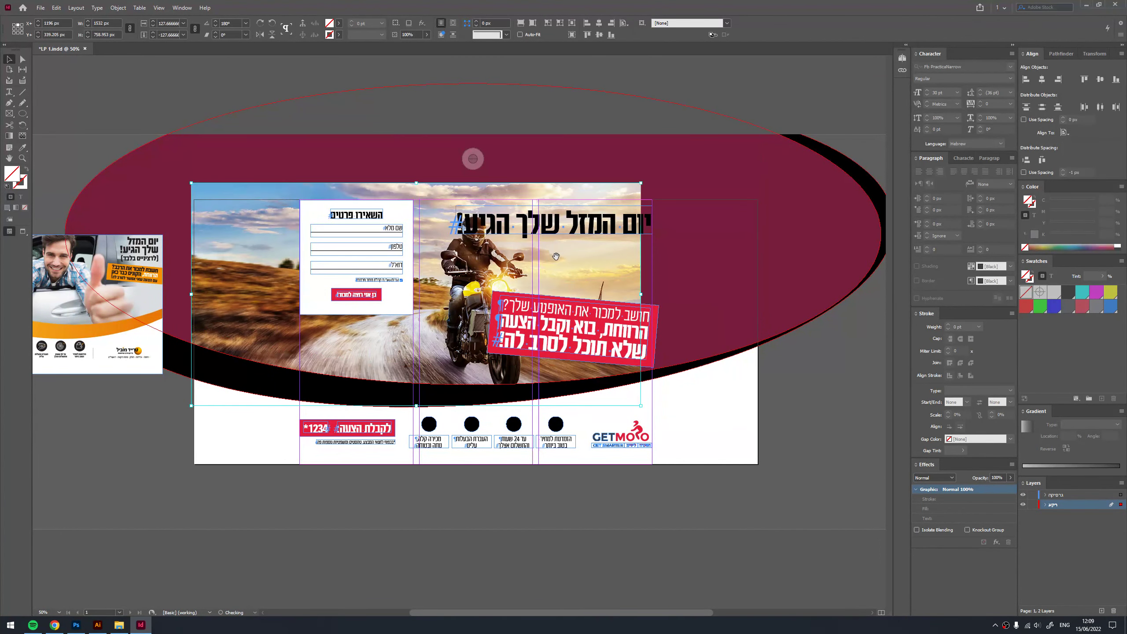
{"action": "key", "text": "w"}
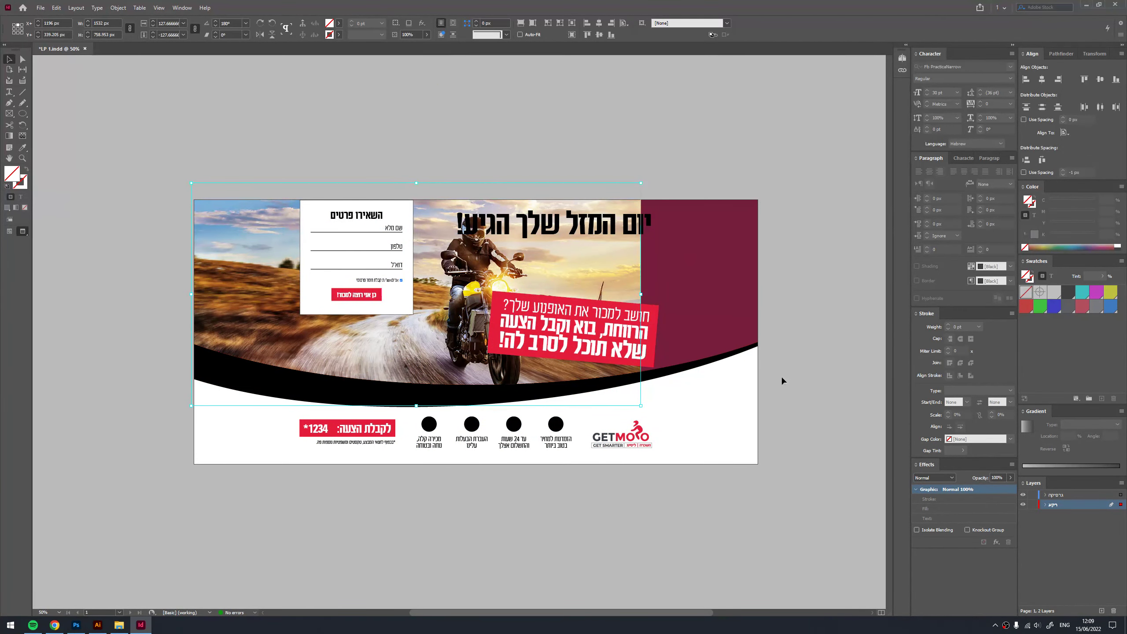
- Move the headline and red promo box to the right
{"action": "left_click", "coordinate": [579, 227]}
{"action": "left_click", "coordinate": [654, 324], "text": "shift"}
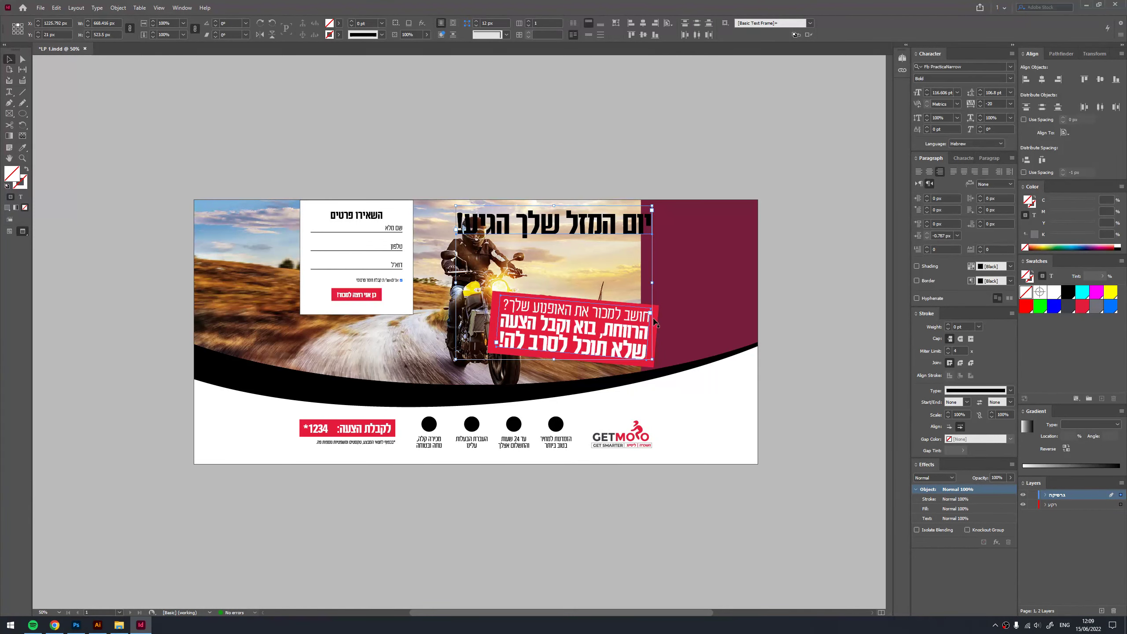
{"action": "mouse_move", "coordinate": [595, 327]}
{"action": "left_mouse_down"}
{"action": "mouse_move", "coordinate": [662, 326]}
{"action": "mouse_move", "coordinate": [688, 311]}
{"action": "left_mouse_up"}
{"action": "left_click", "coordinate": [665, 336]}
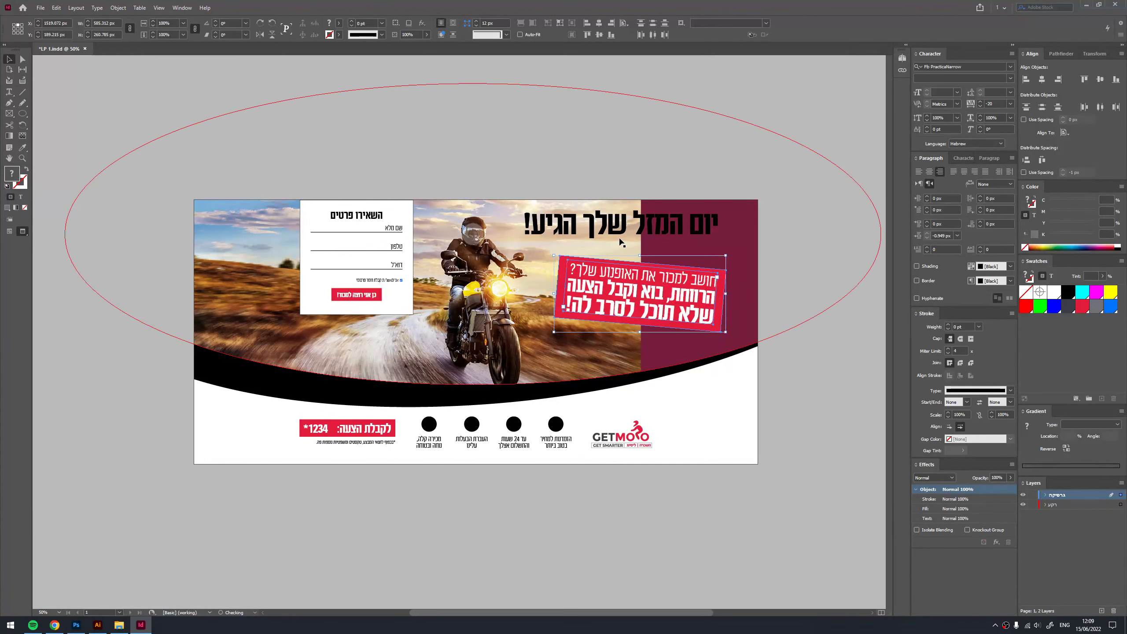
{"action": "left_click", "coordinate": [592, 293]}
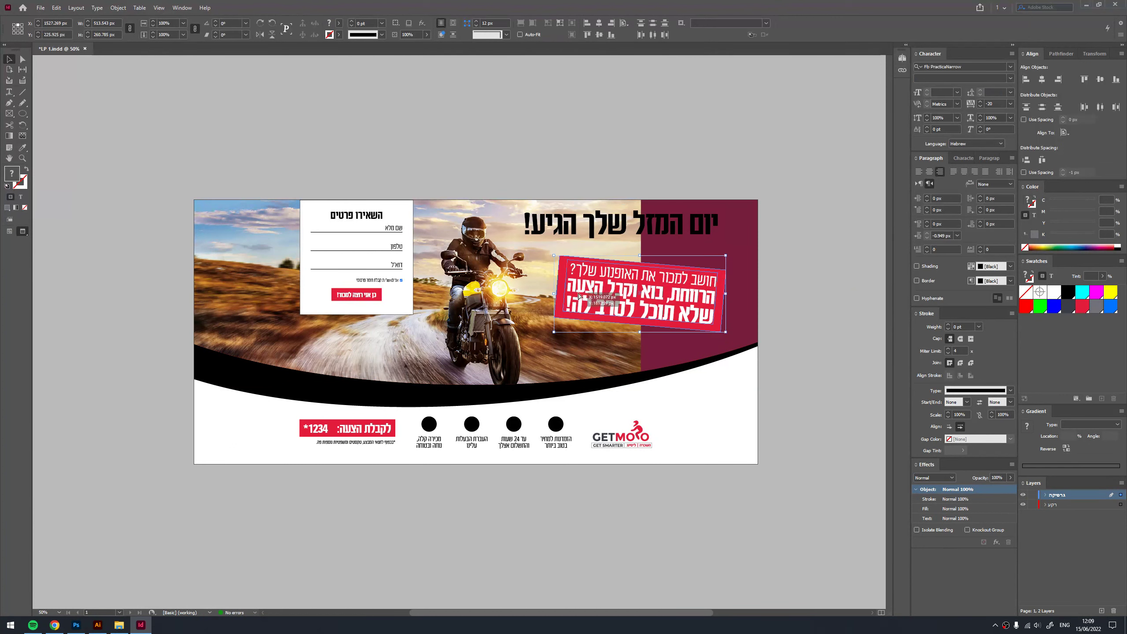
{"action": "scroll", "coordinate": [591, 293], "scroll_direction": "left", "scroll_amount": 1}
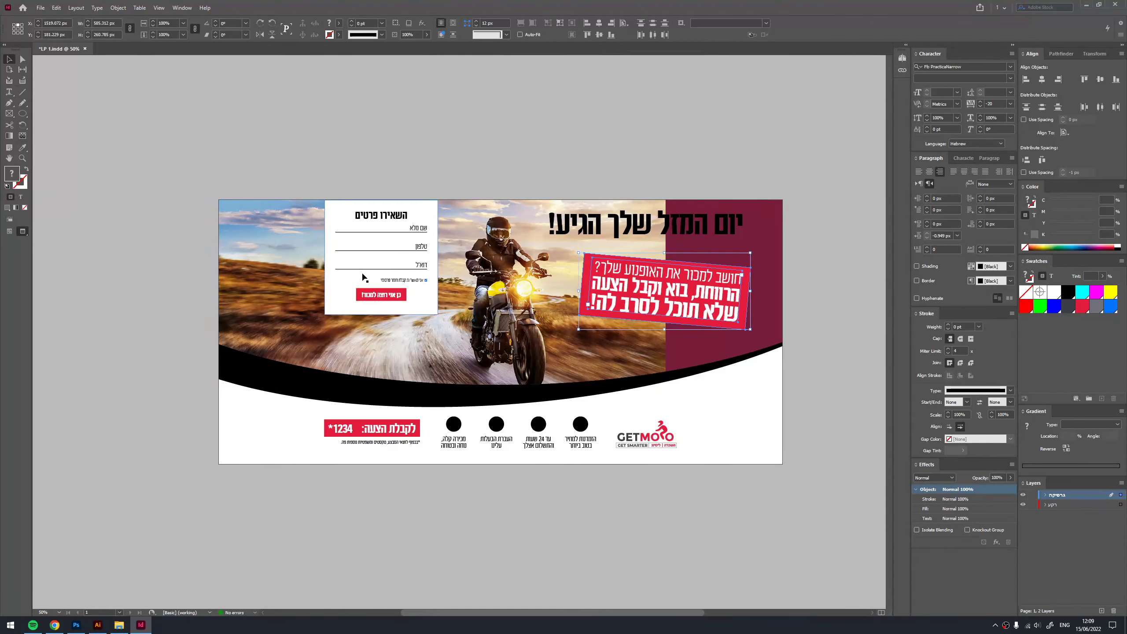
- Lock the רקע background layer, group the form and text frames, and centre the group
{"action": "left_click", "coordinate": [332, 189]}
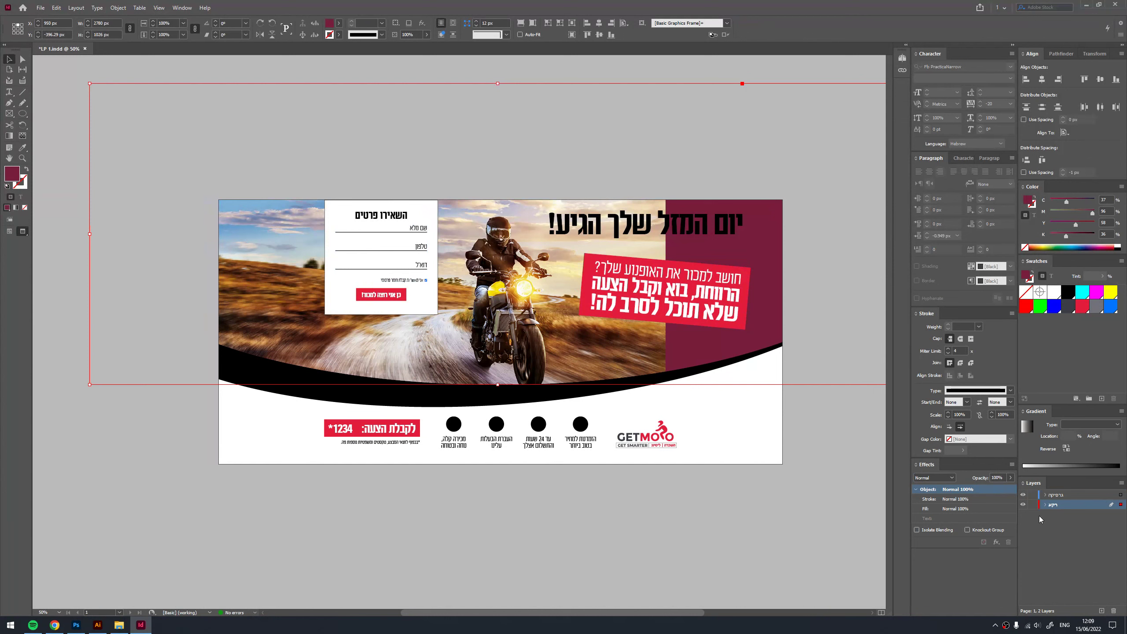
{"action": "left_click", "coordinate": [1033, 504]}
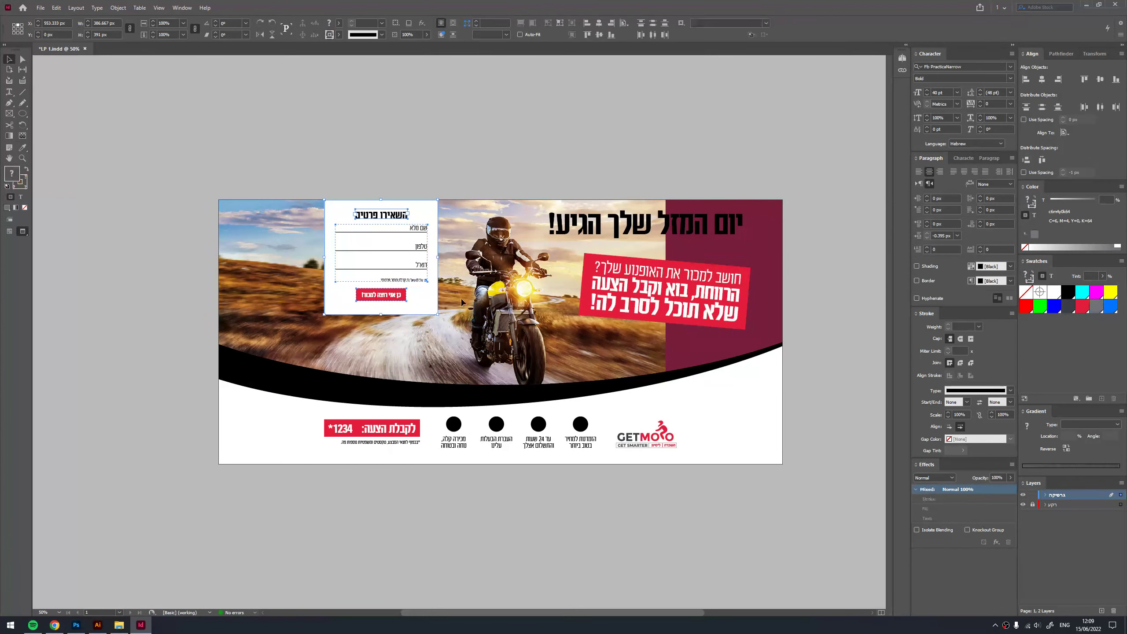
{"action": "mouse_move", "coordinate": [539, 160]}
{"action": "left_mouse_down"}
{"action": "mouse_move", "coordinate": [774, 209]}
{"action": "mouse_move", "coordinate": [337, 303]}
{"action": "left_mouse_up"}
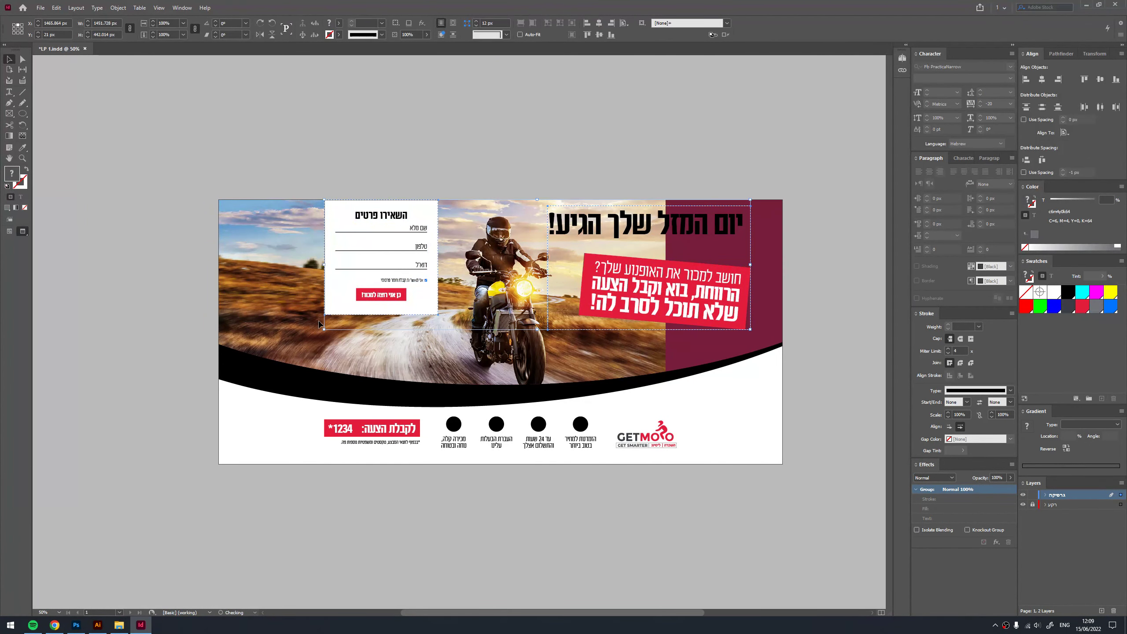
{"action": "key", "text": "ctrl+g"}
{"action": "left_click", "coordinate": [599, 22]}
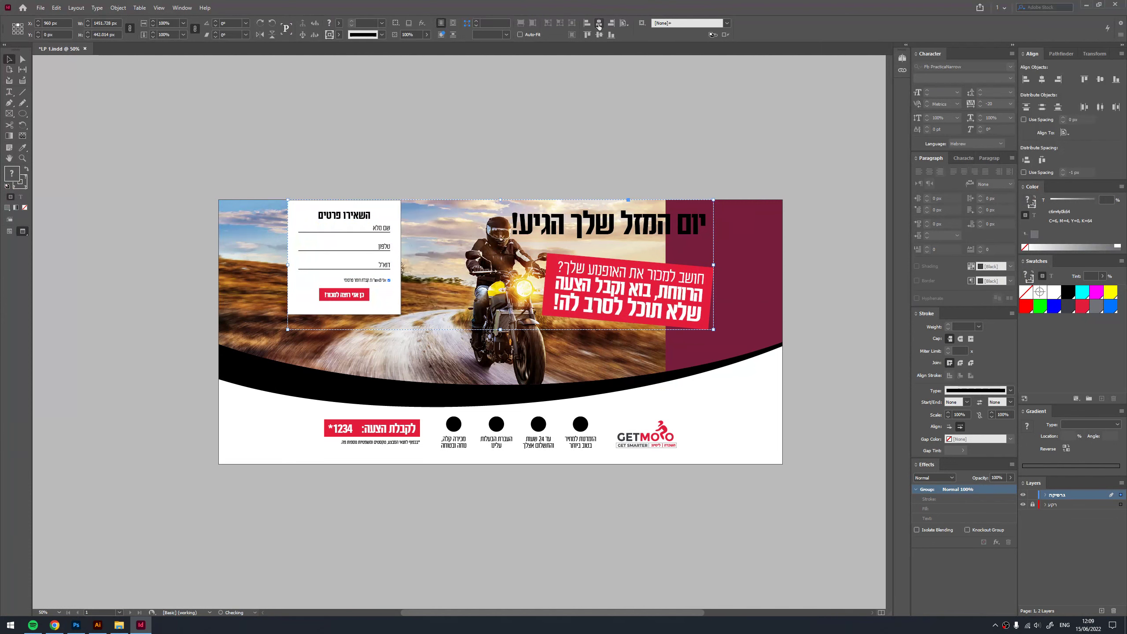
{"action": "left_click", "coordinate": [639, 124]}
- Nudge the promo text, unlock the background layer and shift the motorbike photo left
{"action": "left_click", "coordinate": [662, 302]}
{"action": "key", "text": "ctrl+z"}
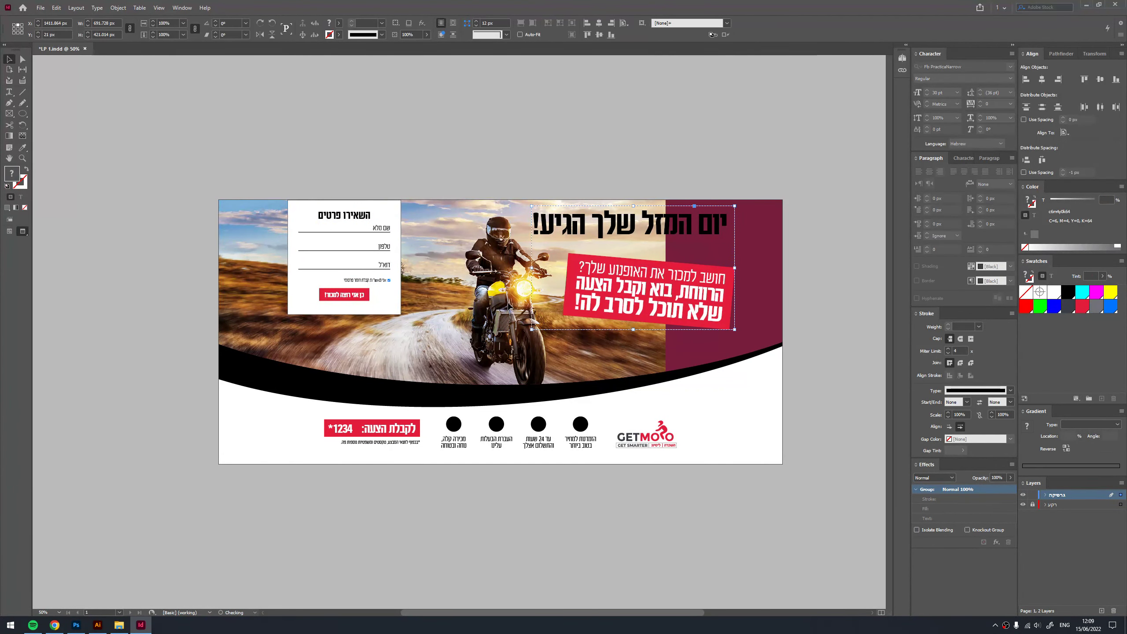
{"action": "left_click", "coordinate": [1033, 505]}
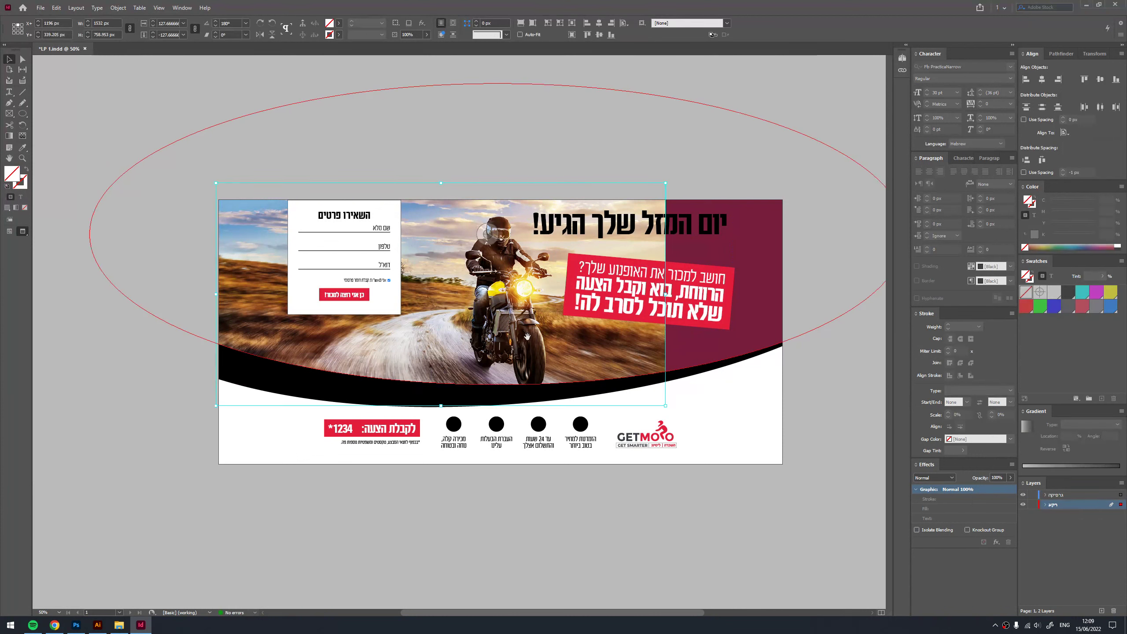
{"action": "left_click_drag", "start_coordinate": [530, 340], "coordinate": [517, 340]}
{"action": "left_click", "coordinate": [735, 489]}
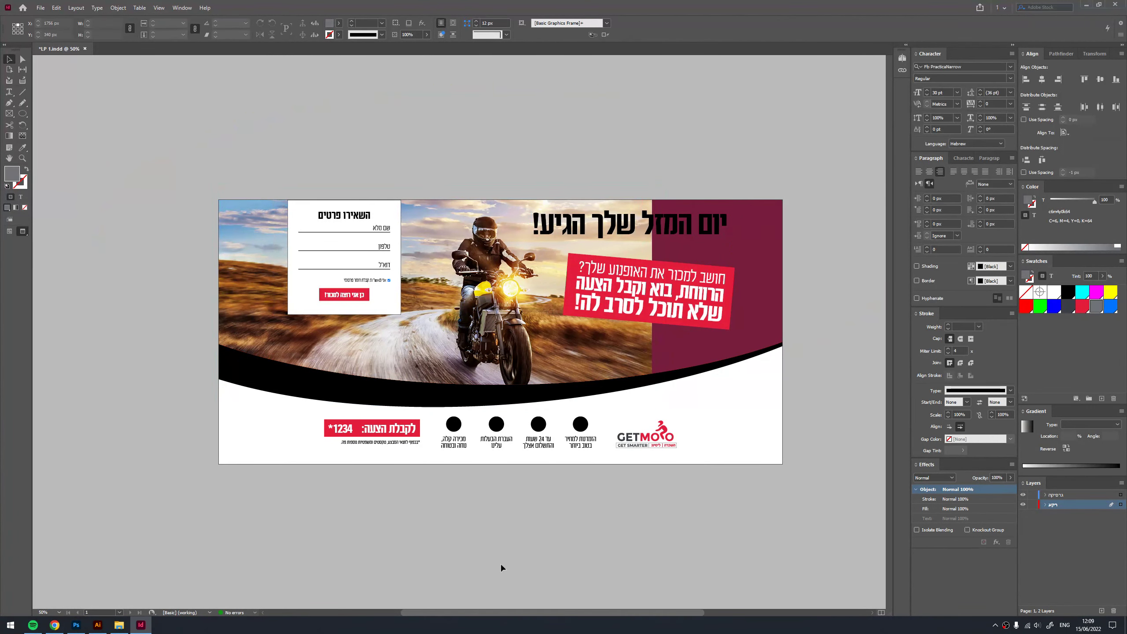
- Open Bike bg 1 in Photoshop and flip a duplicated copy of the layer horizontally
{"action": "left_click", "coordinate": [76, 625]}
{"action": "left_click", "coordinate": [119, 625]}
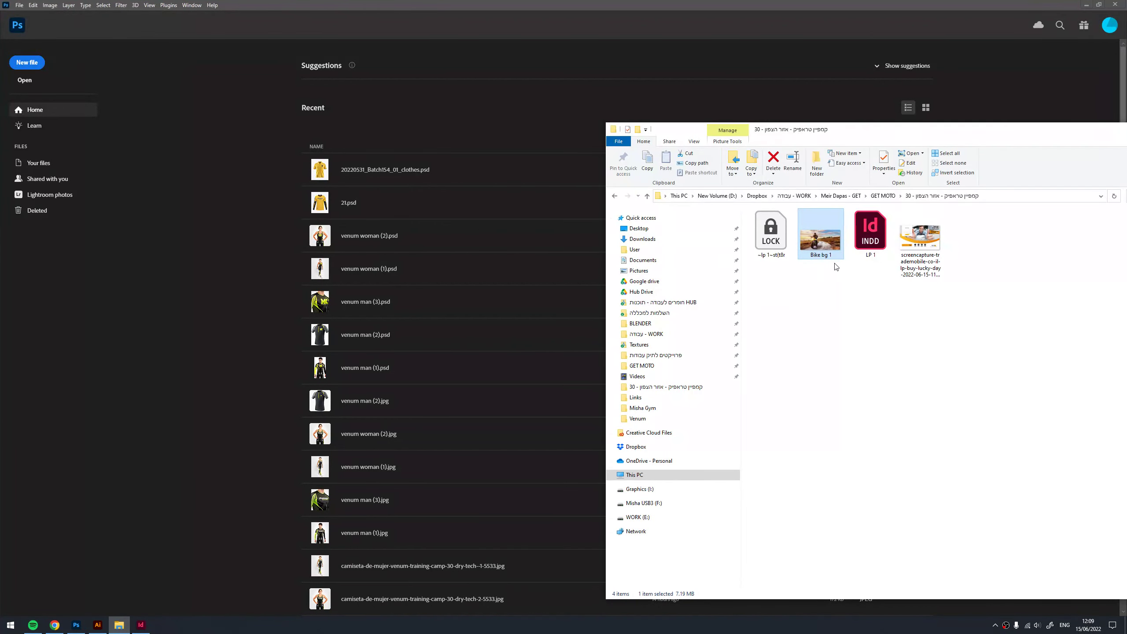
{"action": "double_click", "coordinate": [821, 244]}
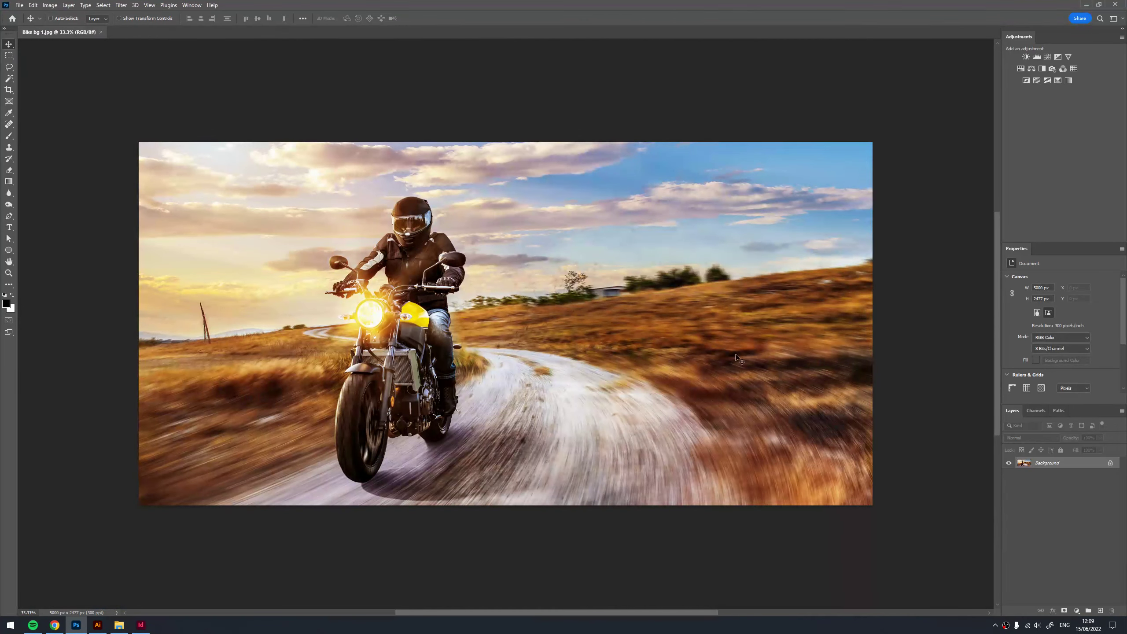
{"action": "key", "text": "ctrl+j"}
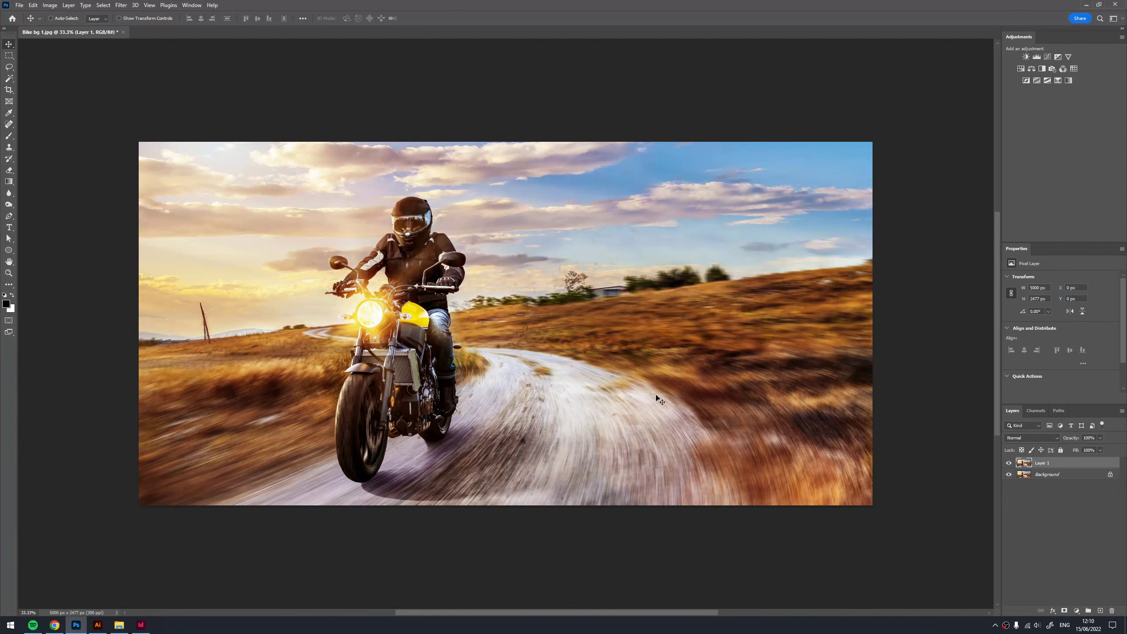
{"action": "key", "text": "ctrl+t"}
{"action": "right_click", "coordinate": [487, 204]}
{"action": "left_click", "coordinate": [536, 377]}
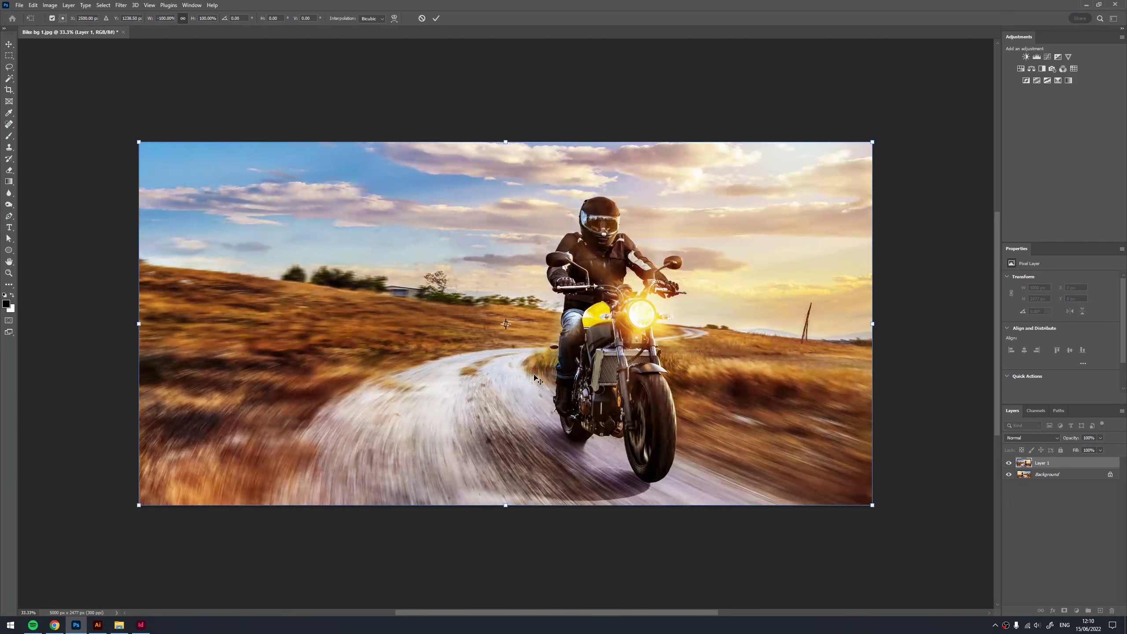
{"action": "key", "text": "Return"}
- Drag the crop edge to extend the canvas to the right
{"action": "scroll", "coordinate": [537, 380], "scroll_direction": "down", "scroll_amount": 2}
{"action": "scroll", "coordinate": [488, 337], "scroll_direction": "right", "scroll_amount": 5}
{"action": "key", "text": "c"}
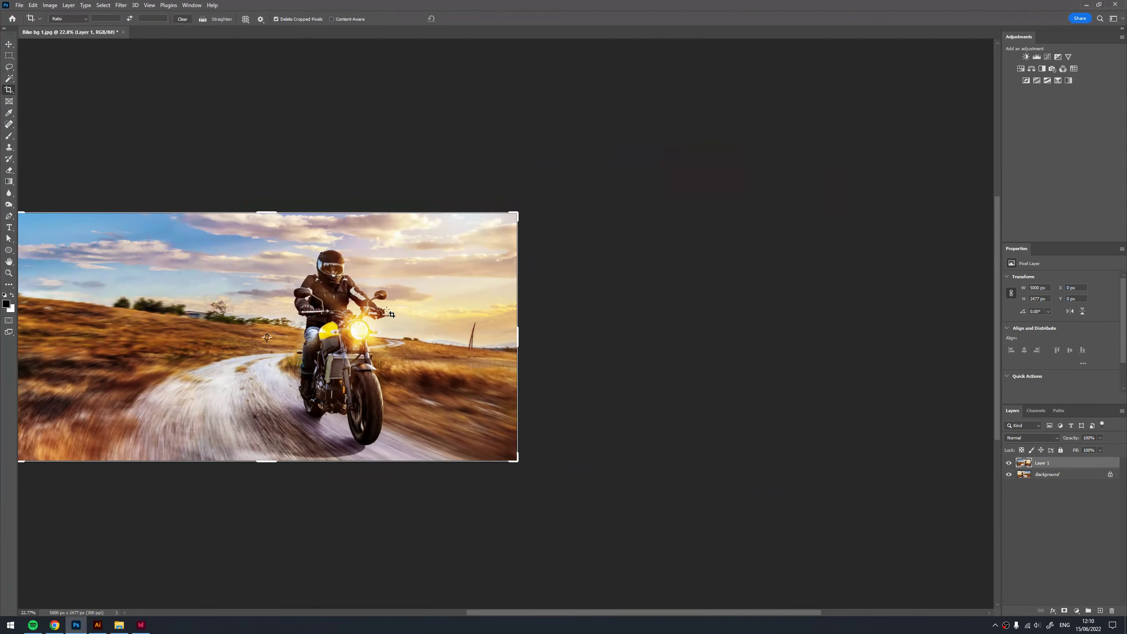
{"action": "left_click_drag", "start_coordinate": [523, 351], "coordinate": [628, 340]}
- Commit the wider canvas and Content-Aware Fill the blank right strip onto a duplicate layer
{"action": "key", "text": "Return"}
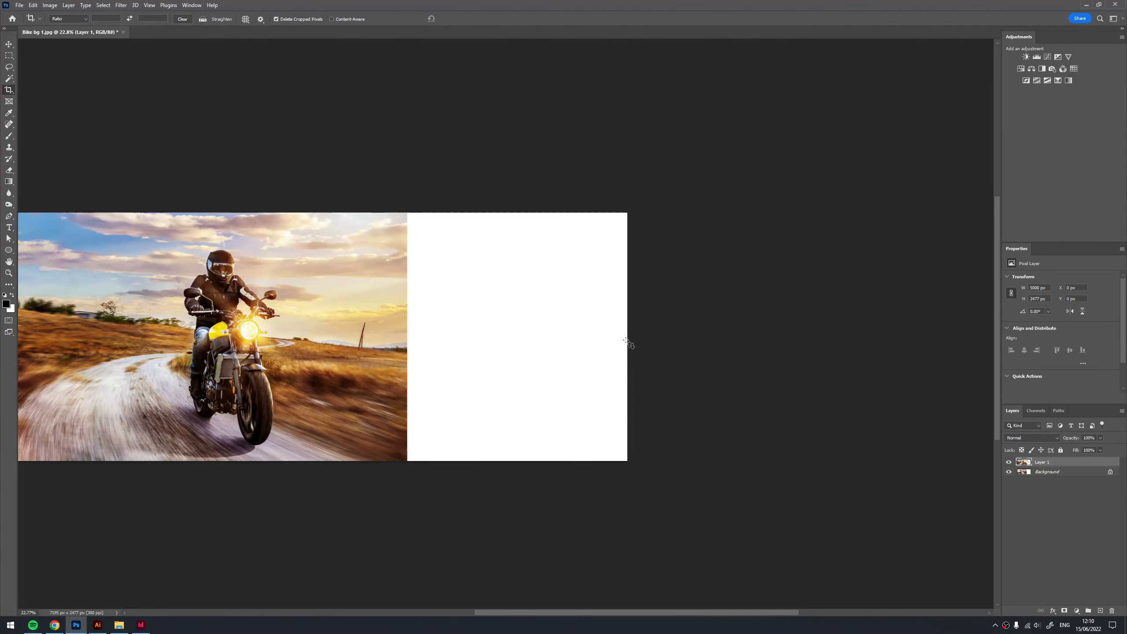
{"action": "key", "text": "m"}
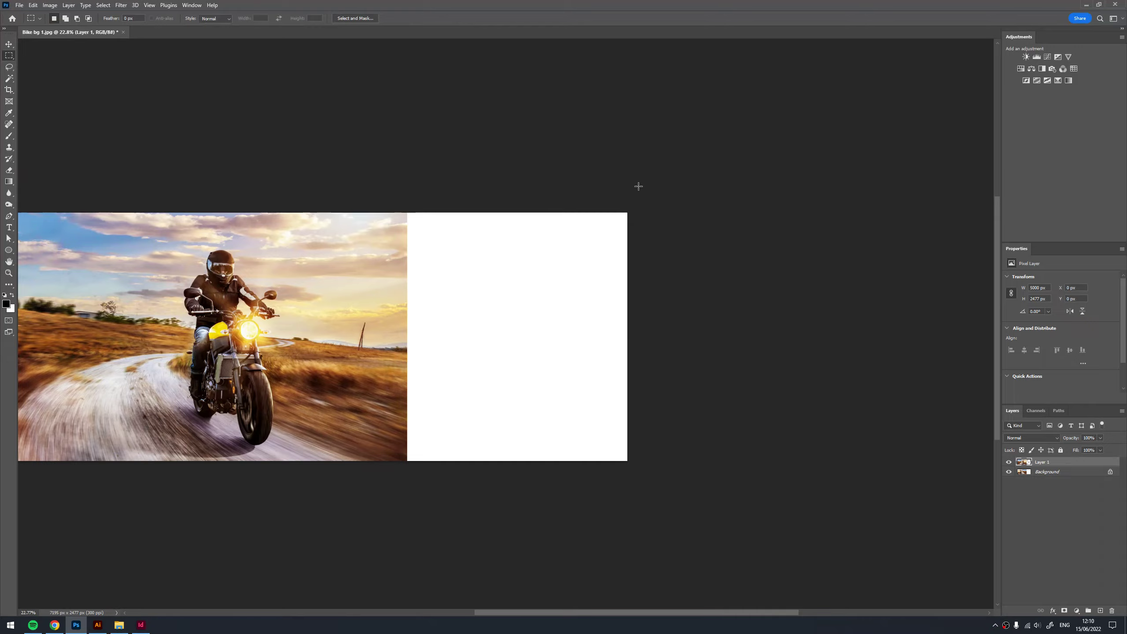
{"action": "mouse_move", "coordinate": [639, 174]}
{"action": "left_mouse_down"}
{"action": "mouse_move", "coordinate": [448, 498]}
{"action": "mouse_move", "coordinate": [405, 518]}
{"action": "left_mouse_up"}
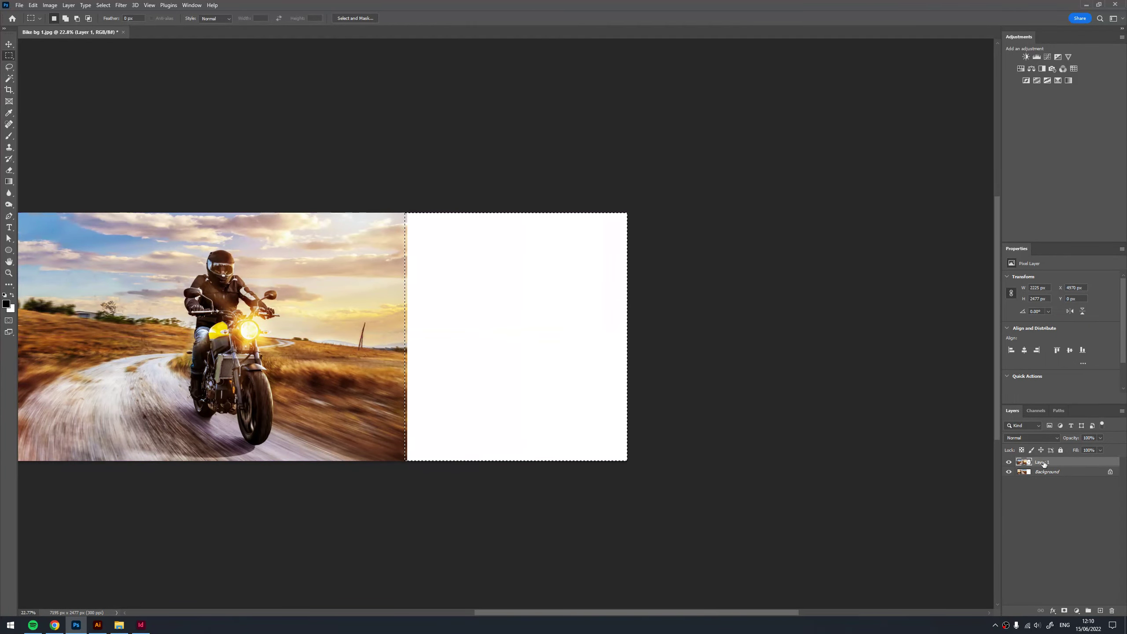
{"action": "right_click", "coordinate": [472, 266]}
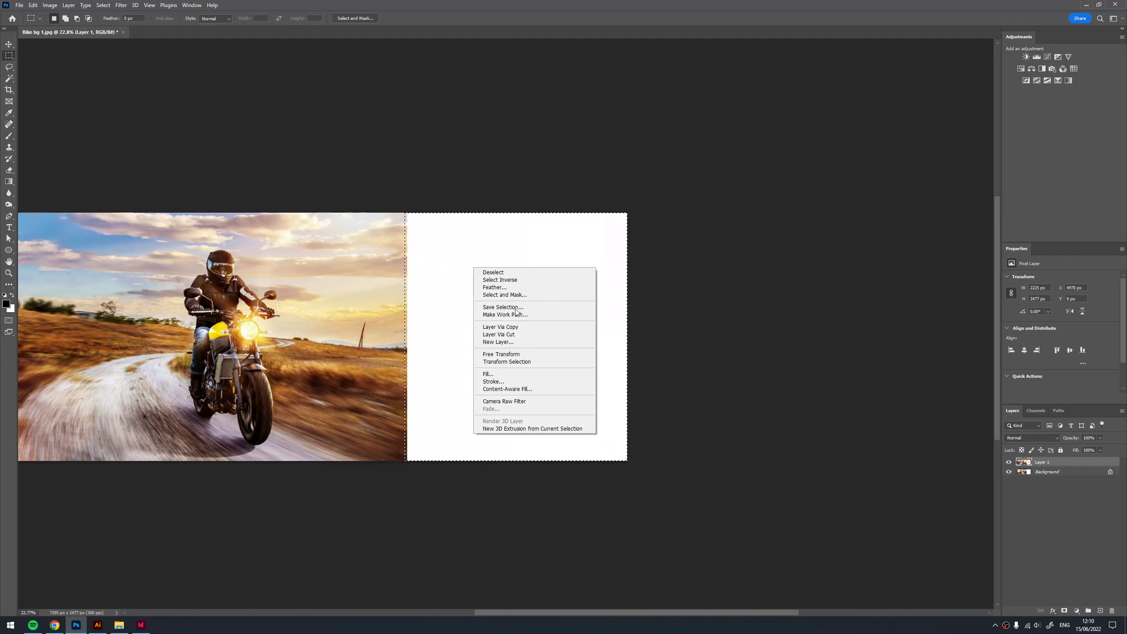
{"action": "left_click", "coordinate": [521, 389]}
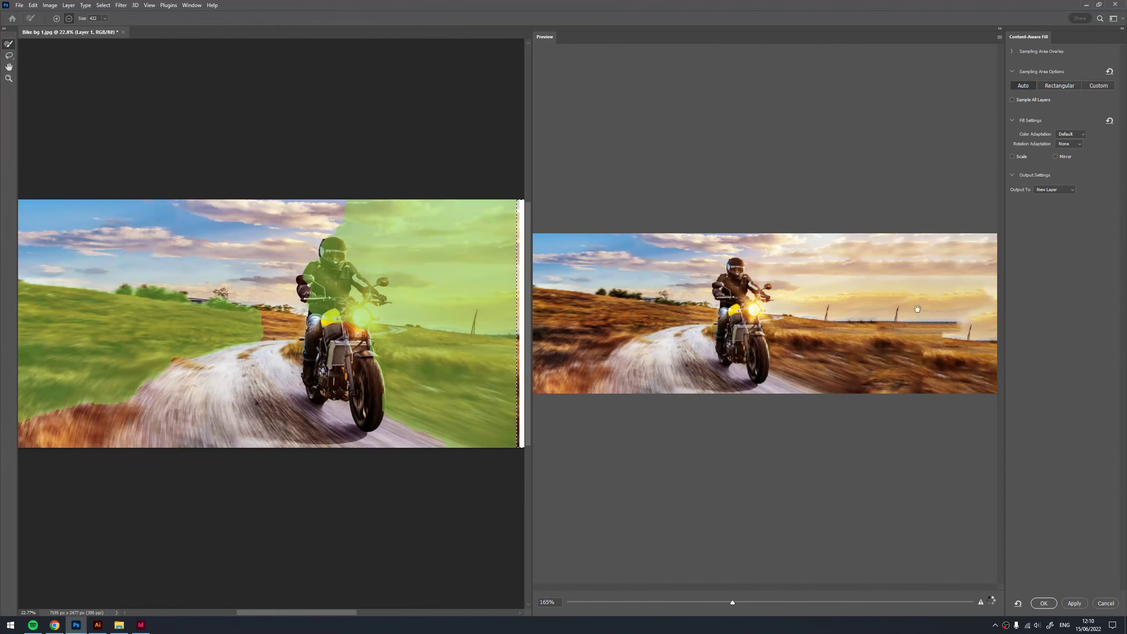
{"action": "left_click", "coordinate": [1063, 192]}
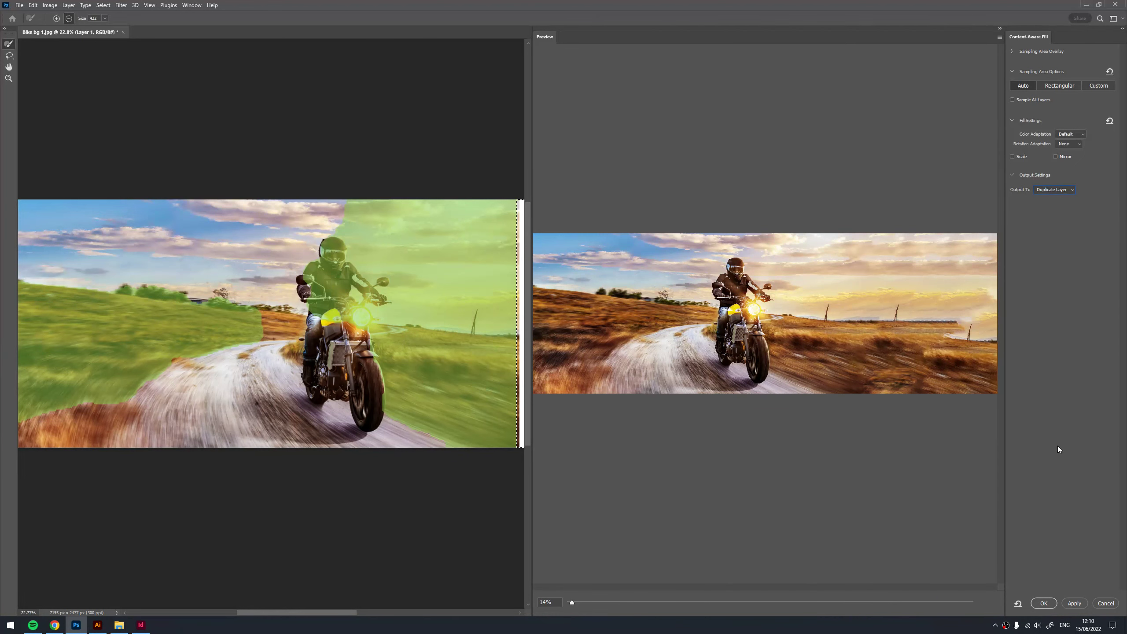
{"action": "left_click", "coordinate": [1049, 606]}
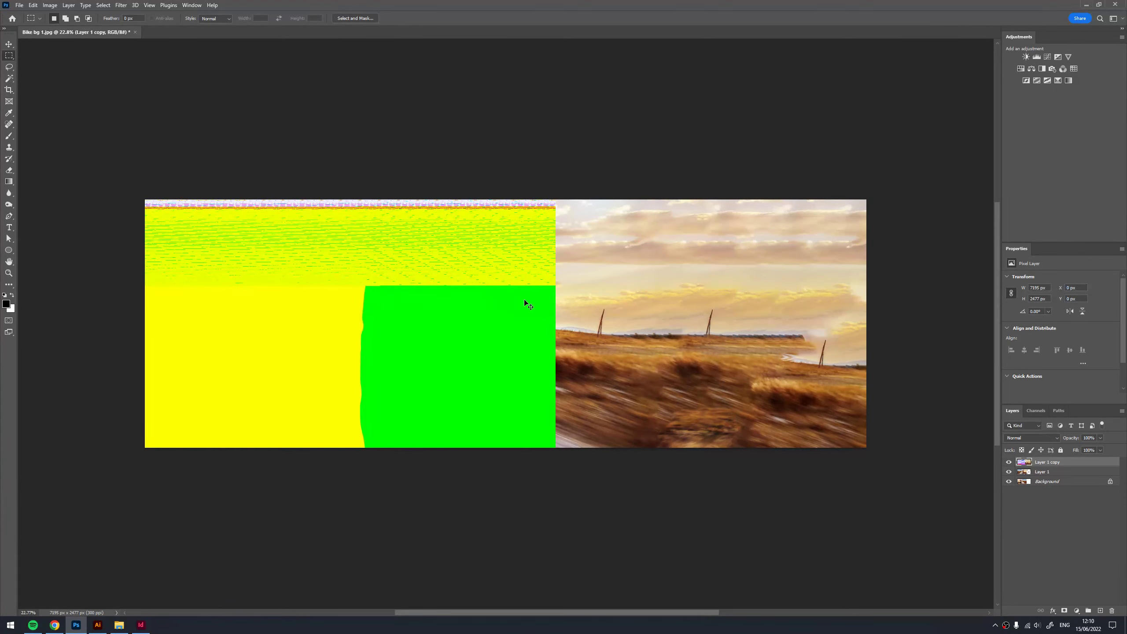
- Save Bike bg 1 as a PSD, close it, and reopen the PSD from the refreshed folder
{"action": "key", "text": "ctrl+s"}
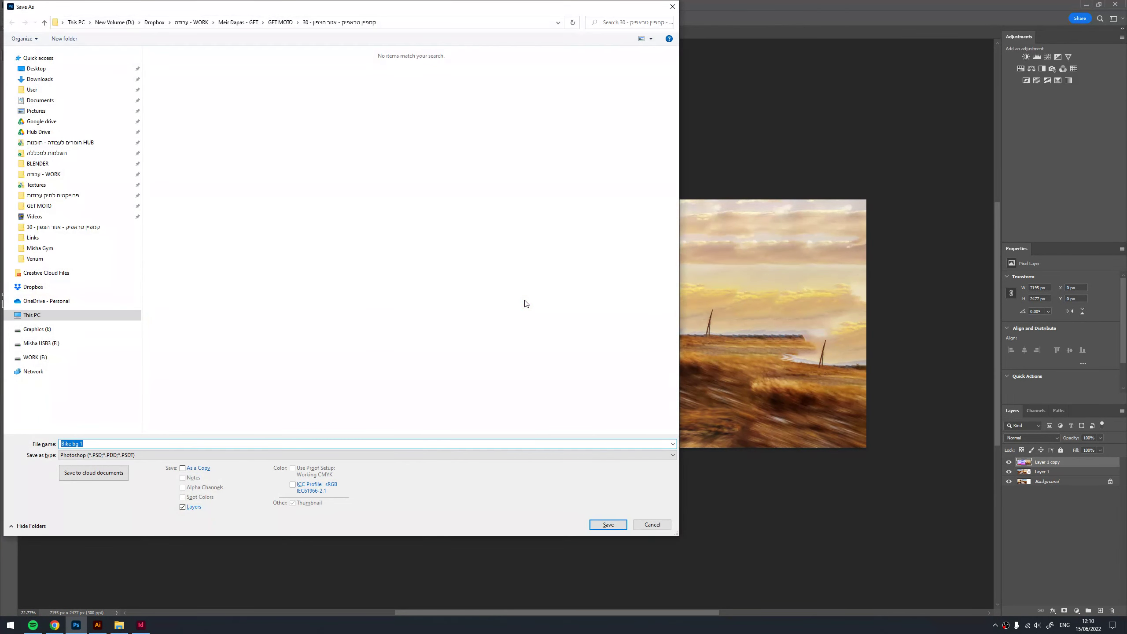
{"action": "key", "text": "Return"}
{"action": "key", "text": "ctrl+w"}
{"action": "left_click", "coordinate": [125, 625]}
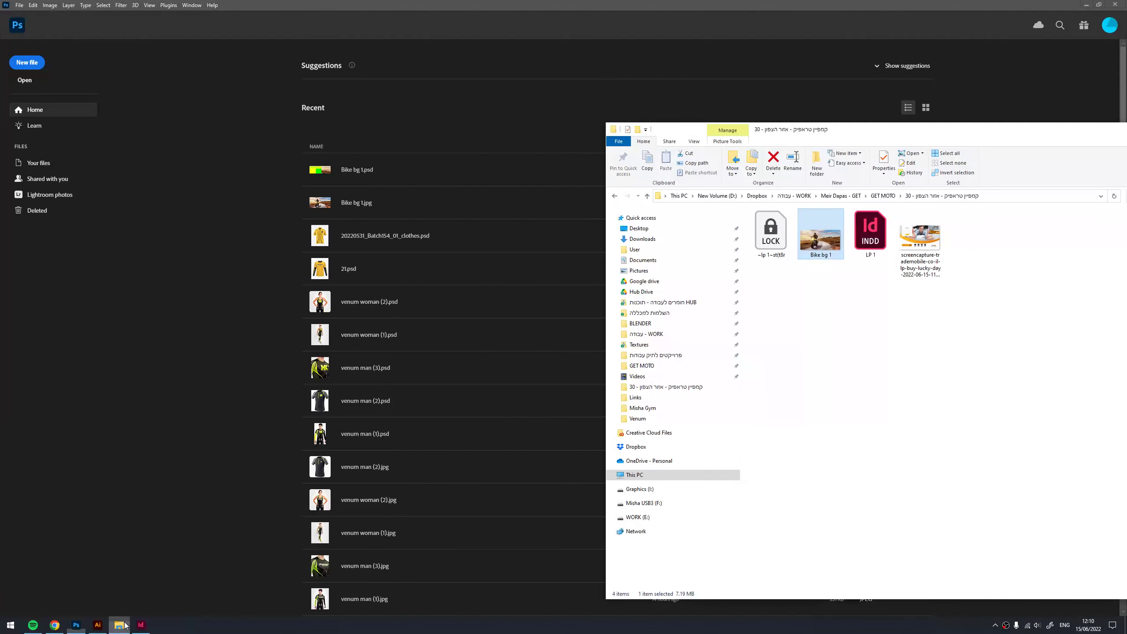
{"action": "left_click", "coordinate": [851, 269]}
{"action": "right_click", "coordinate": [898, 314]}
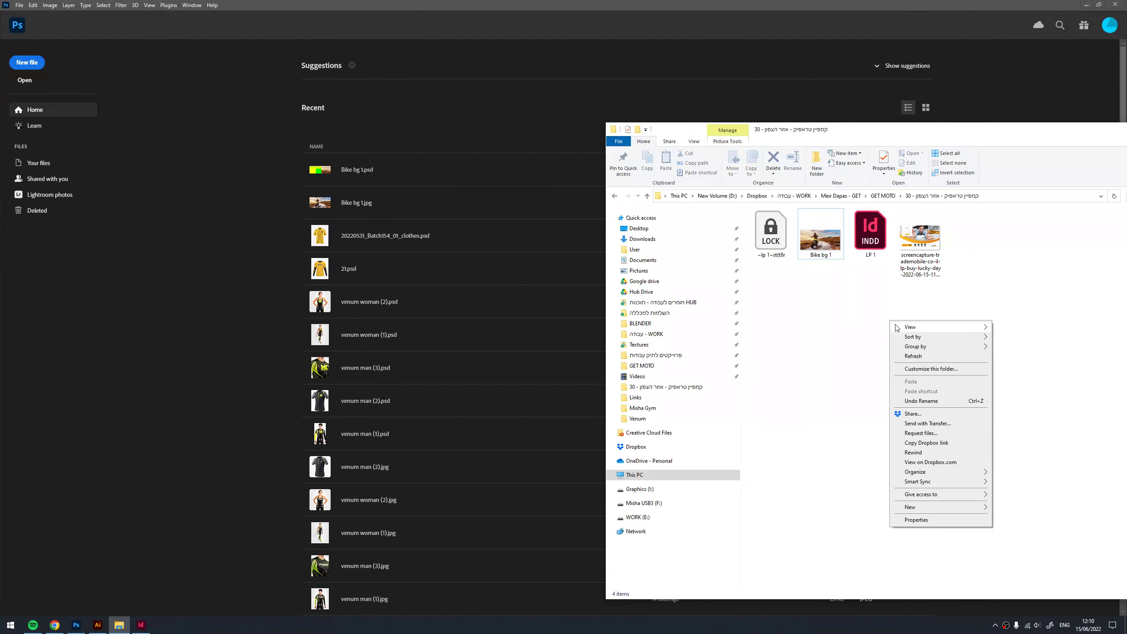
{"action": "left_click", "coordinate": [924, 358]}
{"action": "left_click", "coordinate": [854, 247]}
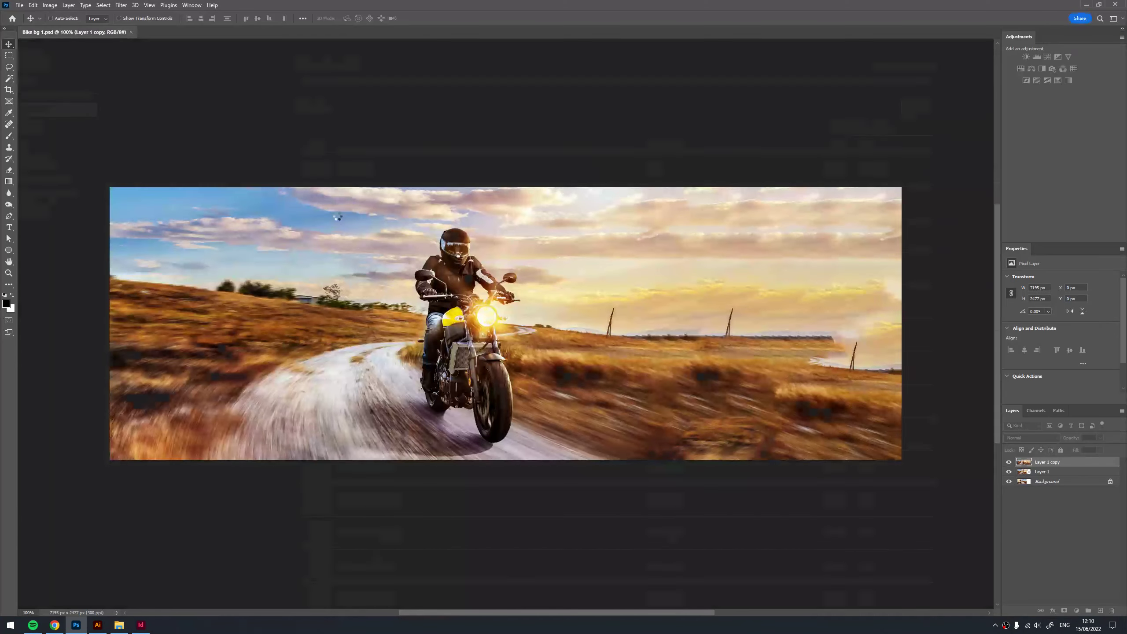
- Patch out the fence poles on the right of the field with nearby grass
{"action": "scroll", "coordinate": [642, 340], "scroll_direction": "up", "scroll_amount": 1}
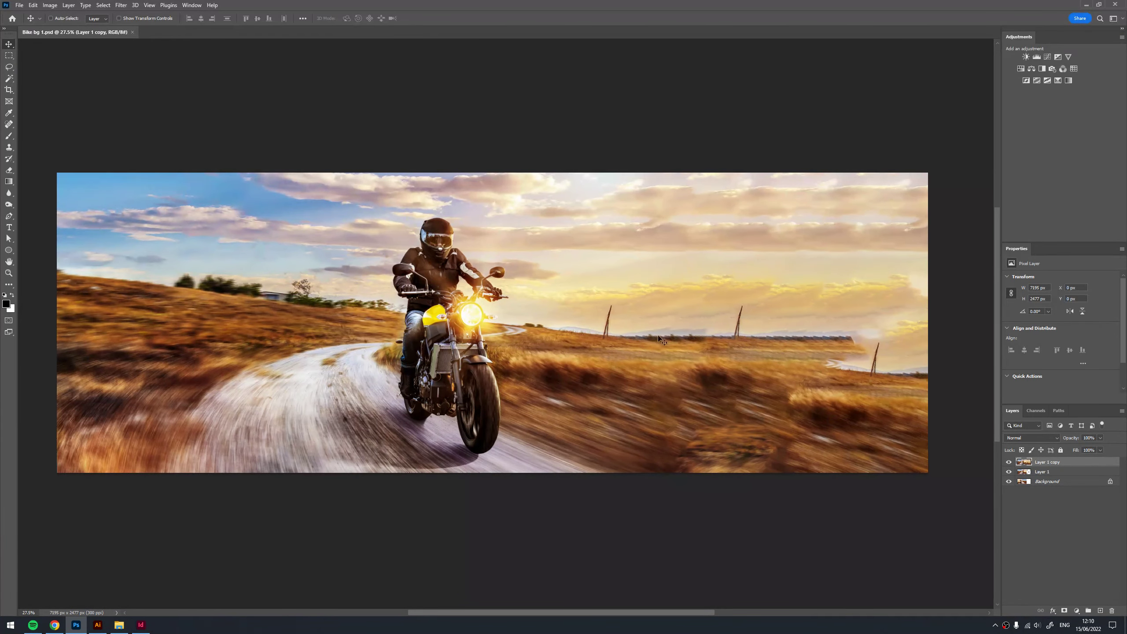
{"action": "left_click_drag", "start_coordinate": [739, 326], "coordinate": [705, 333]}
{"action": "left_click_drag", "start_coordinate": [858, 368], "coordinate": [831, 376]}
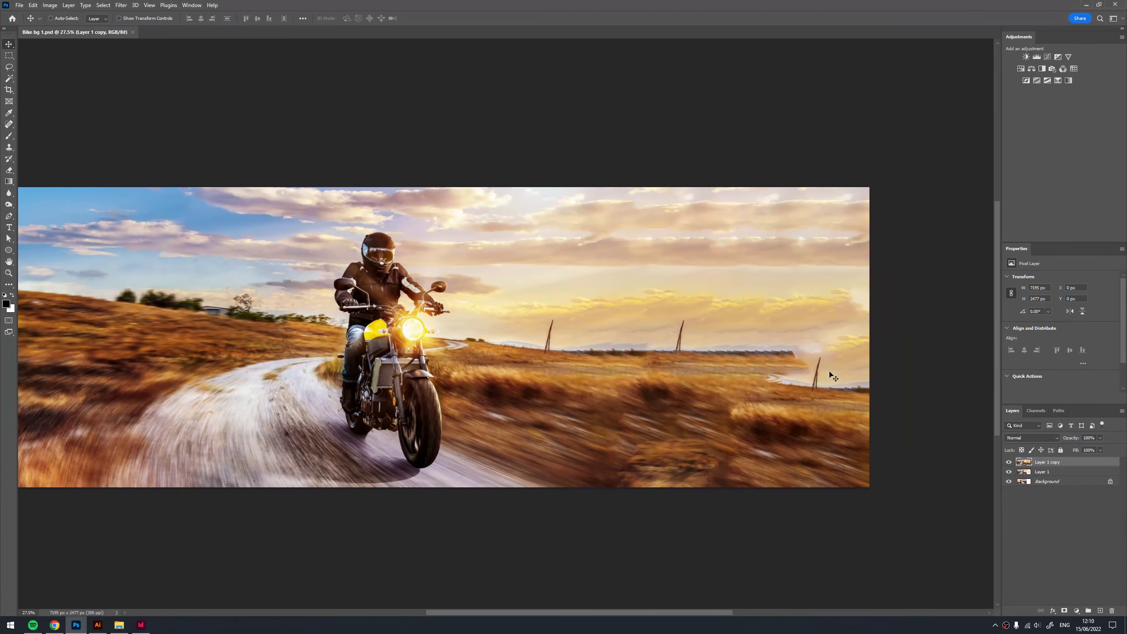
{"action": "left_click_drag", "start_coordinate": [6, 124], "coordinate": [36, 143]}
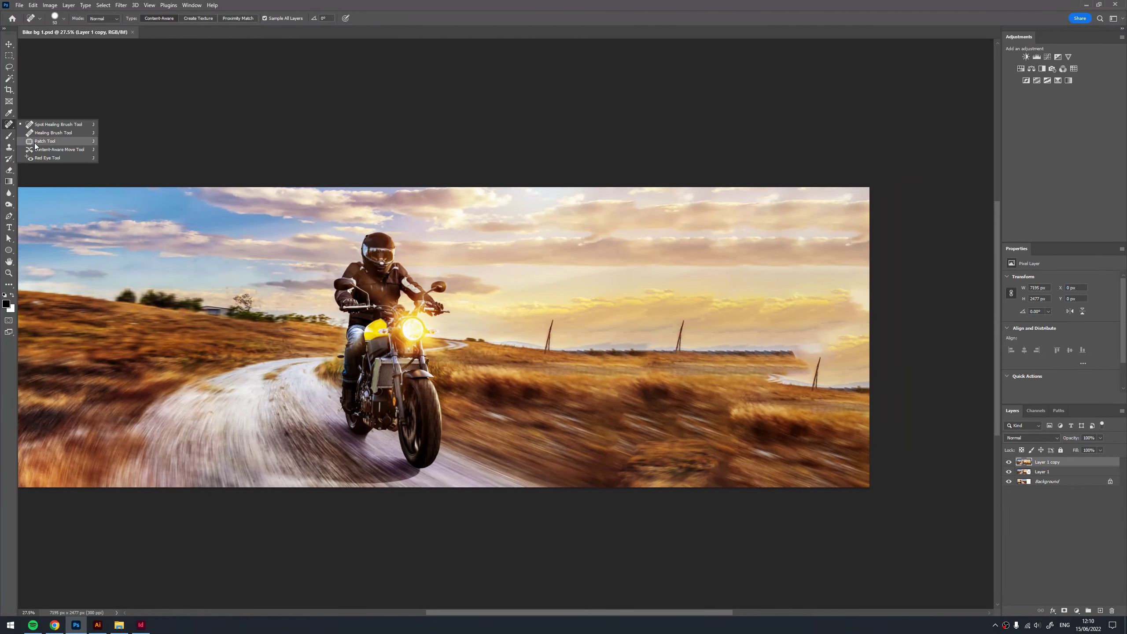
{"action": "left_click_drag", "start_coordinate": [671, 359], "coordinate": [678, 355]}
{"action": "left_click_drag", "start_coordinate": [677, 351], "coordinate": [754, 360]}
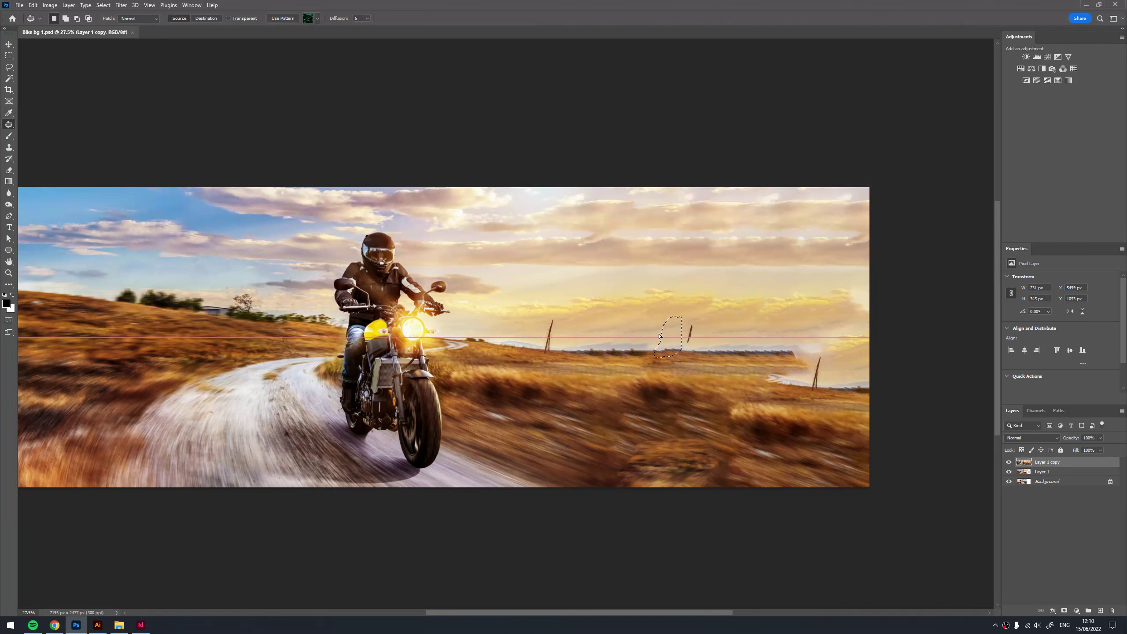
{"action": "key", "text": "ctrl+d"}
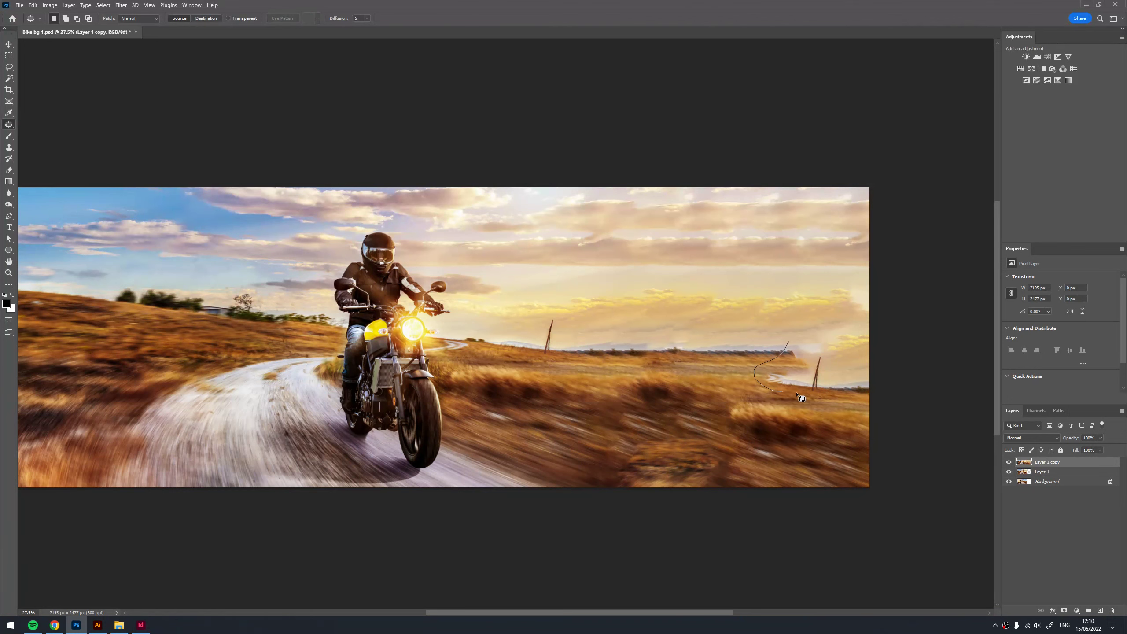
{"action": "mouse_move", "coordinate": [877, 380]}
{"action": "left_mouse_down"}
{"action": "mouse_move", "coordinate": [877, 349]}
{"action": "mouse_move", "coordinate": [705, 370]}
{"action": "left_mouse_up"}
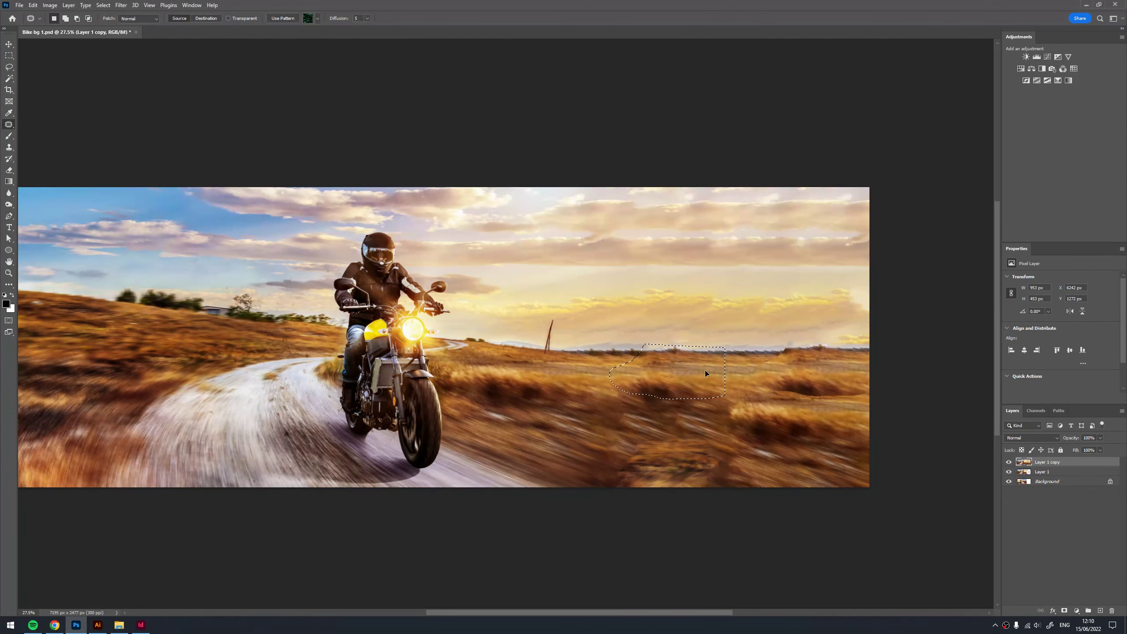
{"action": "key", "text": "ctrl+d"}
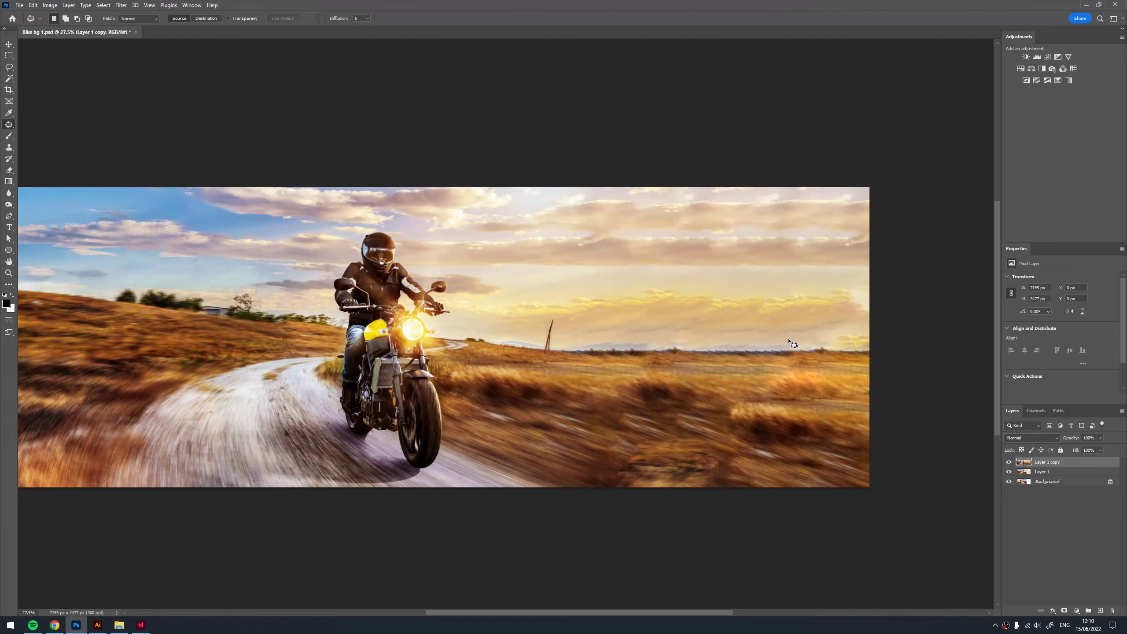
{"action": "key", "text": "v"}
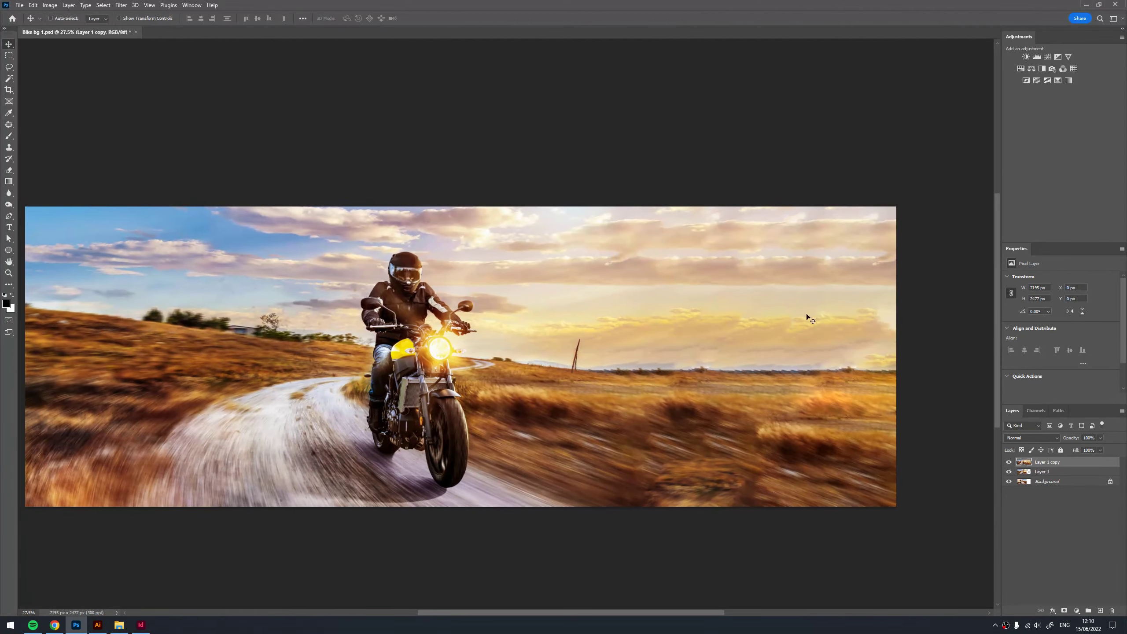
- Convert Layer 1 copy to a smart object and apply Blur Gallery's Path Blur
{"action": "right_click", "coordinate": [1067, 458]}
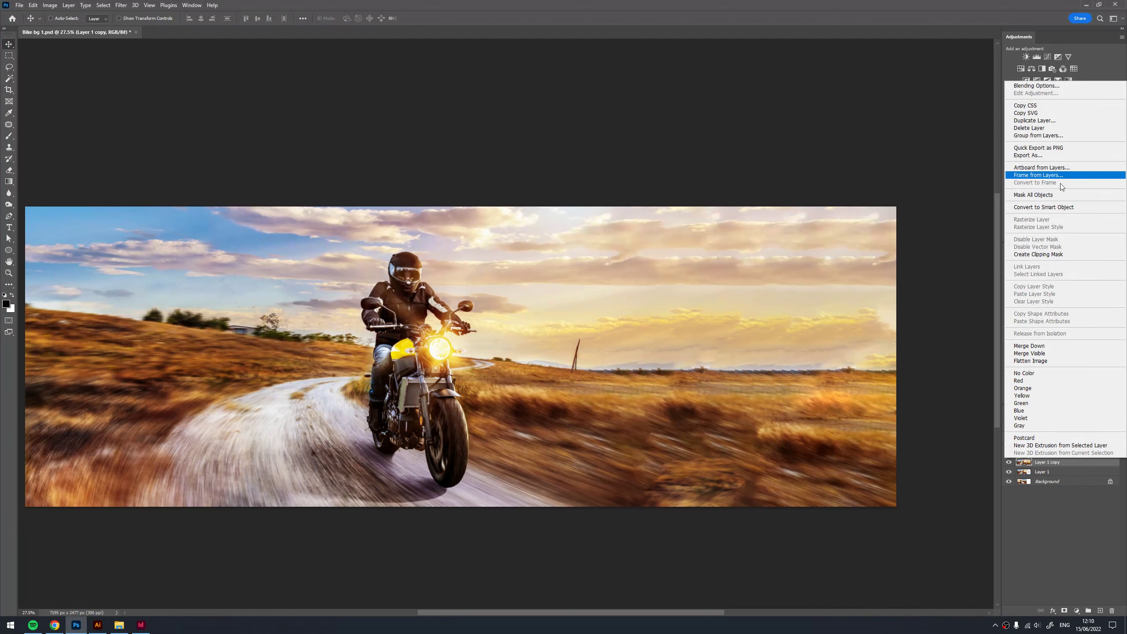
{"action": "left_click", "coordinate": [1059, 207]}
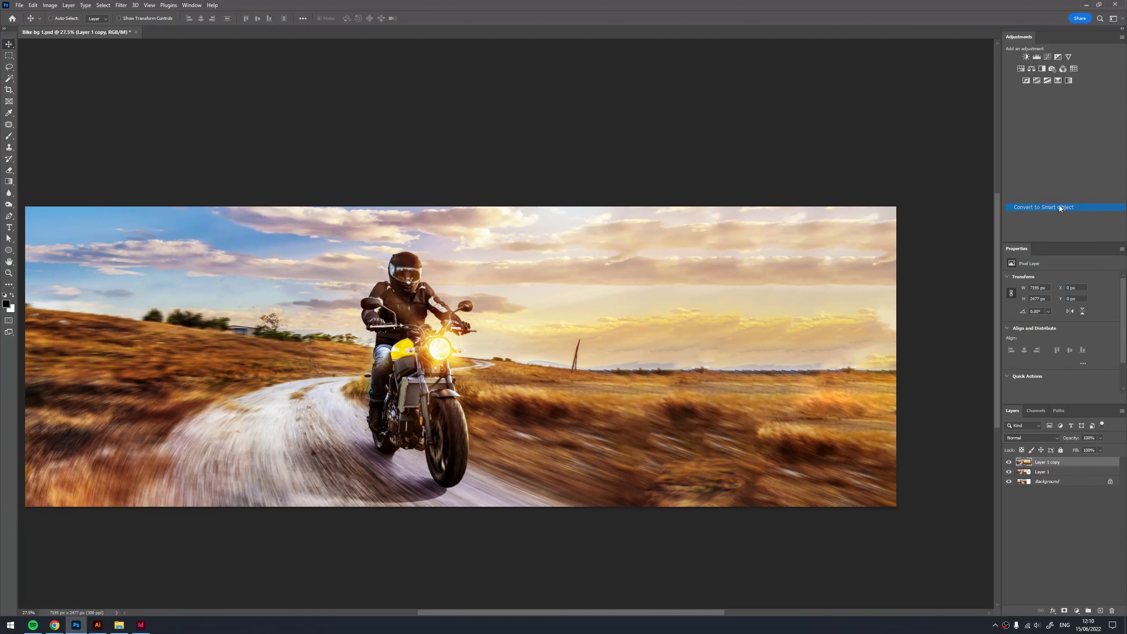
{"action": "left_click", "coordinate": [119, 5]}
{"action": "mouse_move", "coordinate": [135, 126]}
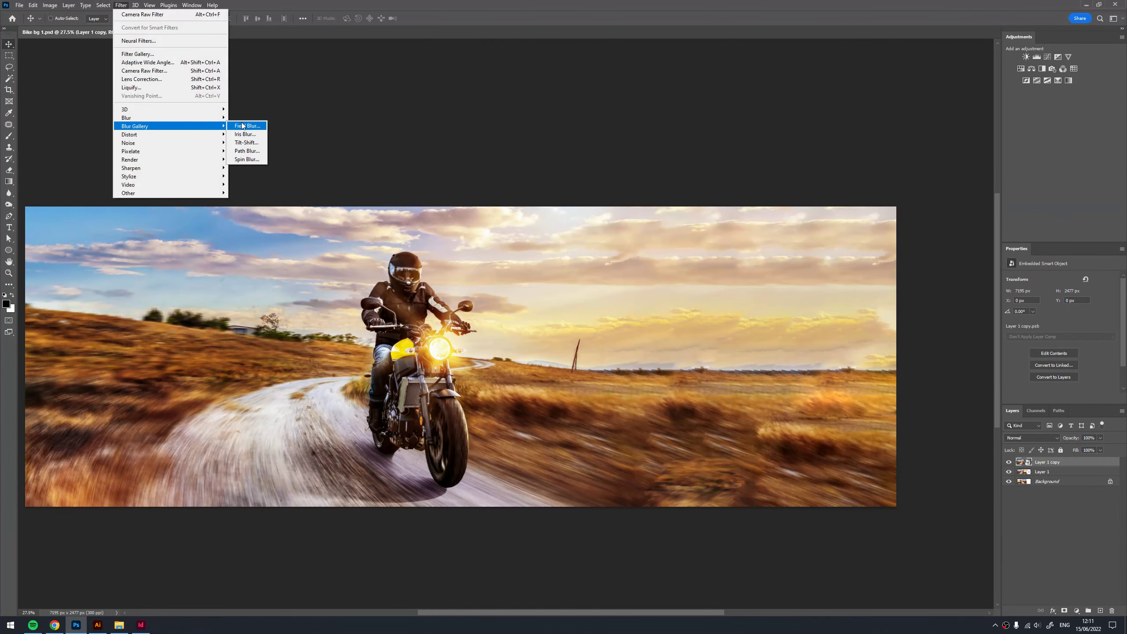
{"action": "left_click", "coordinate": [247, 151]}
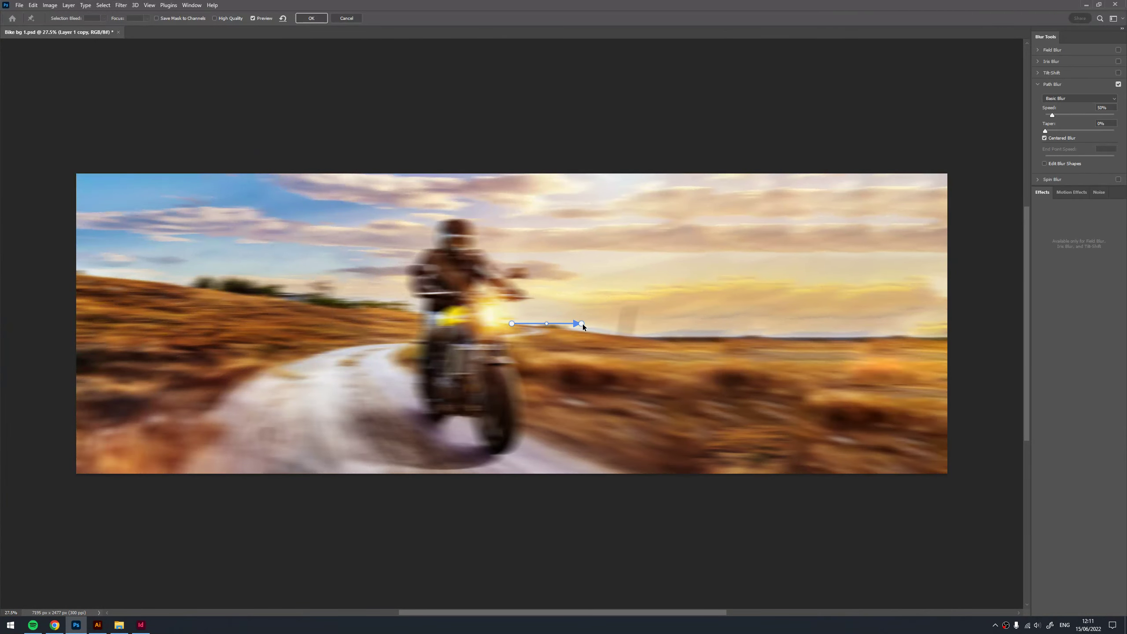
- Draw and curve the blur path along the road, lowering the start point's speed
{"action": "left_click_drag", "start_coordinate": [581, 324], "coordinate": [905, 409]}
{"action": "left_click_drag", "start_coordinate": [512, 323], "coordinate": [598, 330]}
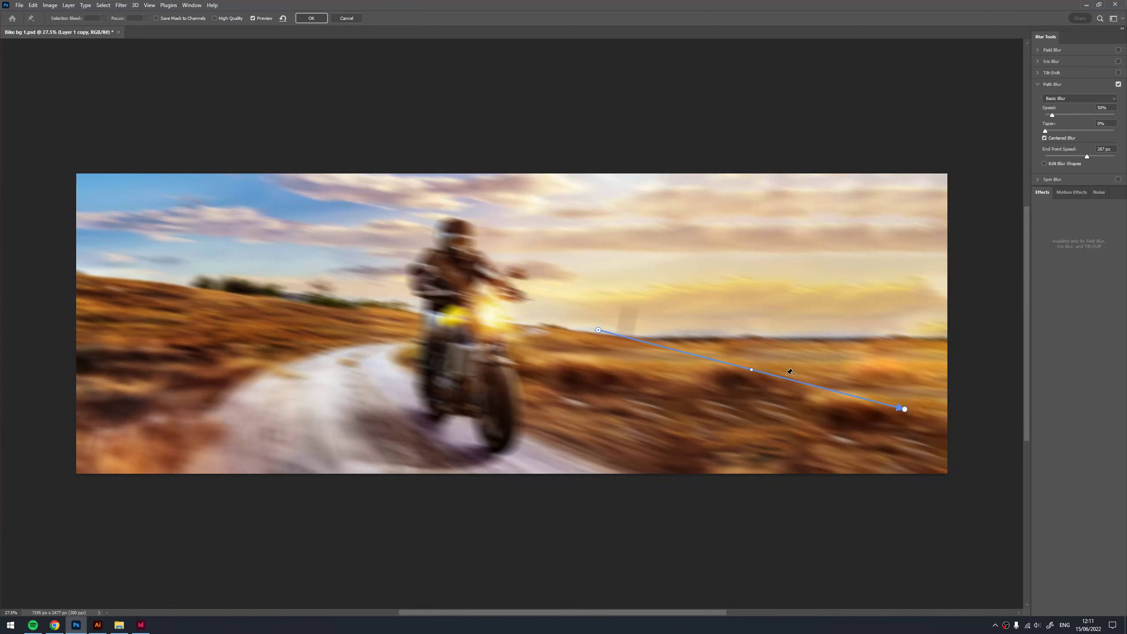
{"action": "left_click_drag", "start_coordinate": [752, 369], "coordinate": [686, 404]}
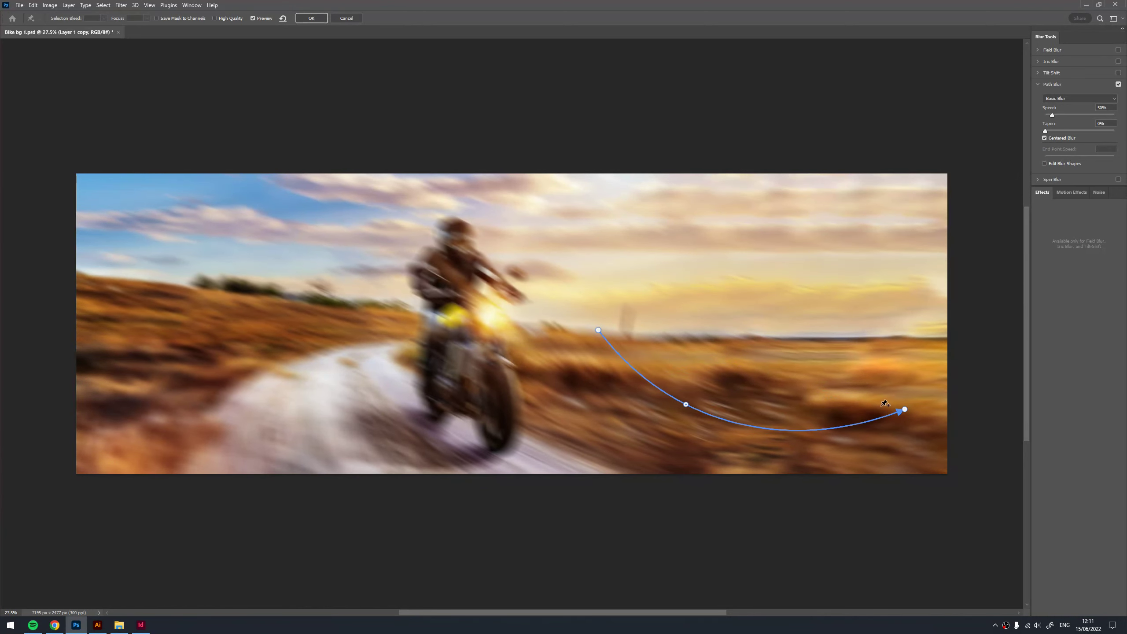
{"action": "left_click", "coordinate": [600, 330]}
{"action": "left_click_drag", "start_coordinate": [607, 337], "coordinate": [607, 327]}
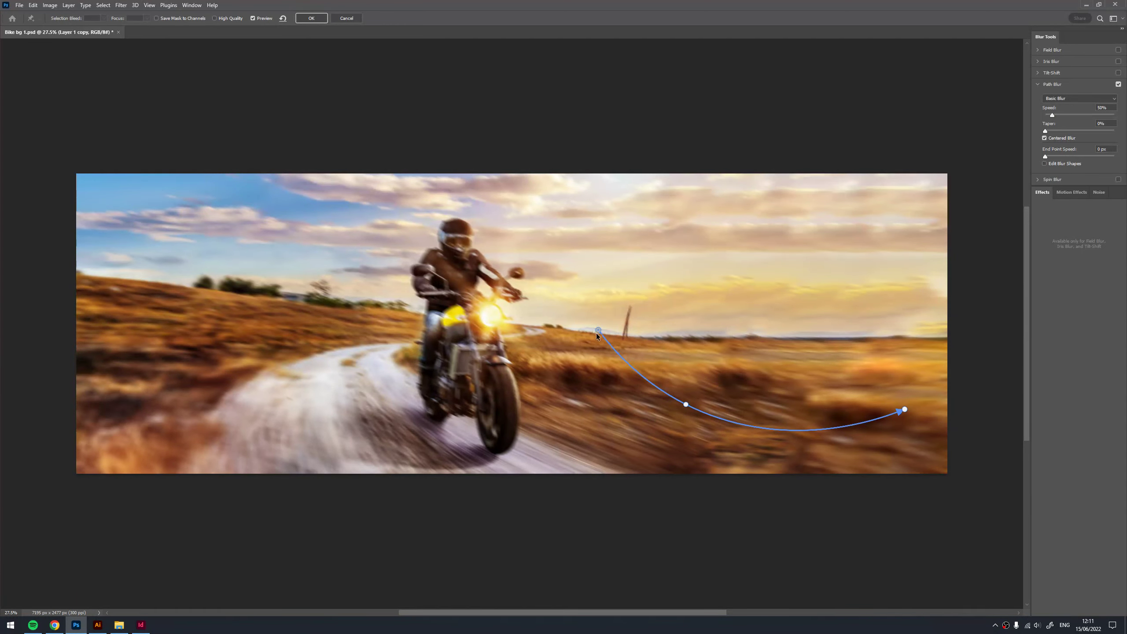
{"action": "left_click_drag", "start_coordinate": [598, 330], "coordinate": [580, 356]}
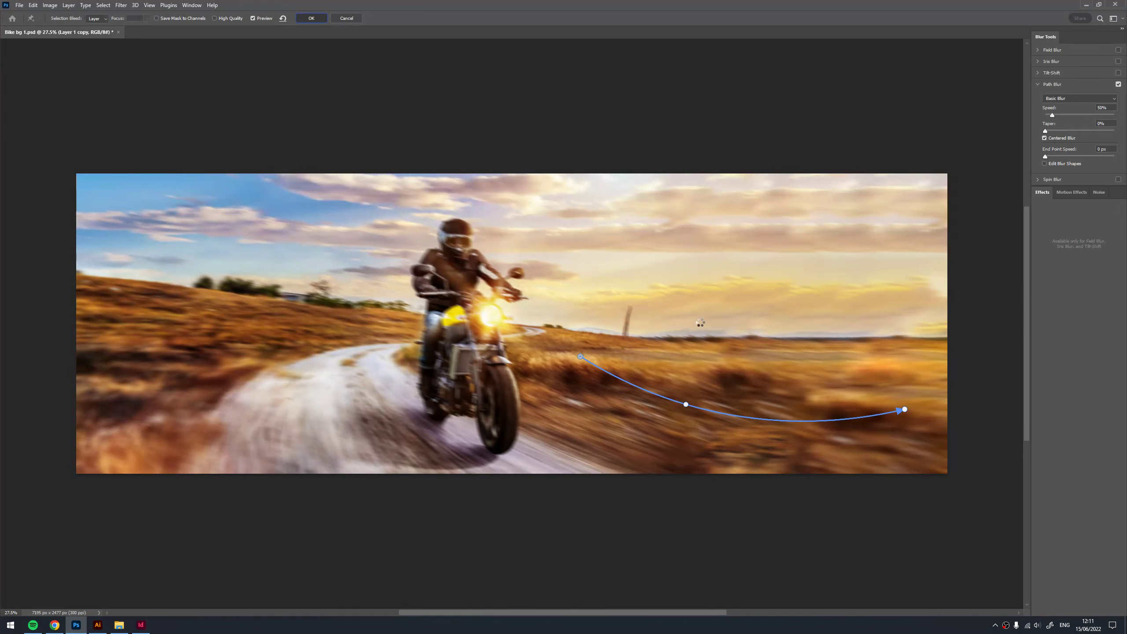
- Paint black with a large soft brush on the blur mask to clear the left grass and road
{"action": "left_click", "coordinate": [1039, 472]}
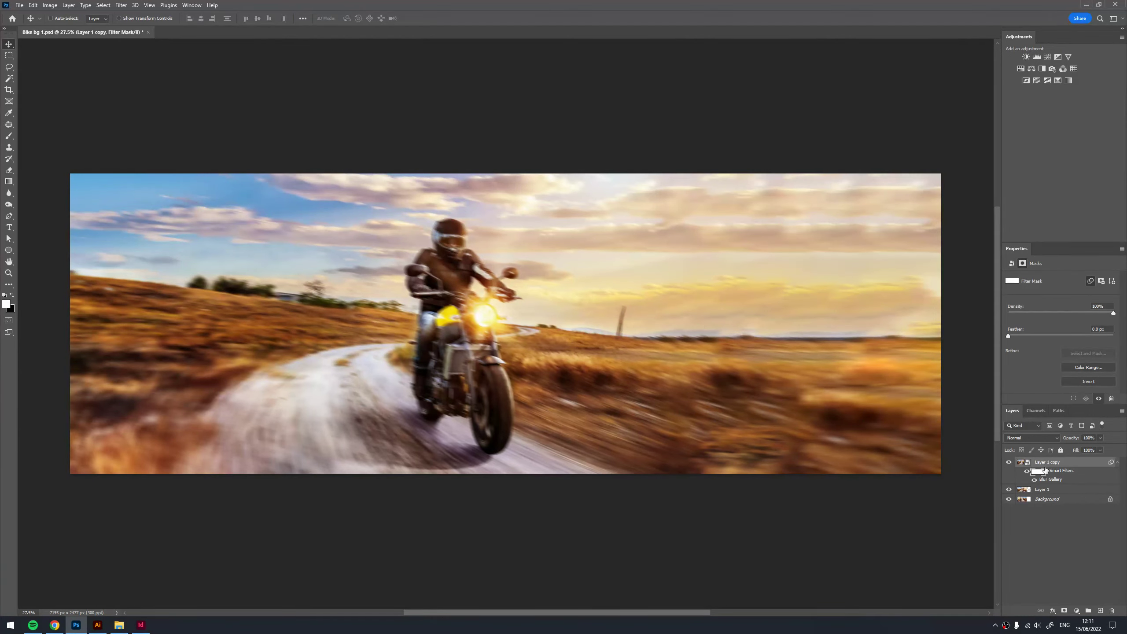
{"action": "key", "text": "b"}
{"action": "right_click", "coordinate": [690, 370]}
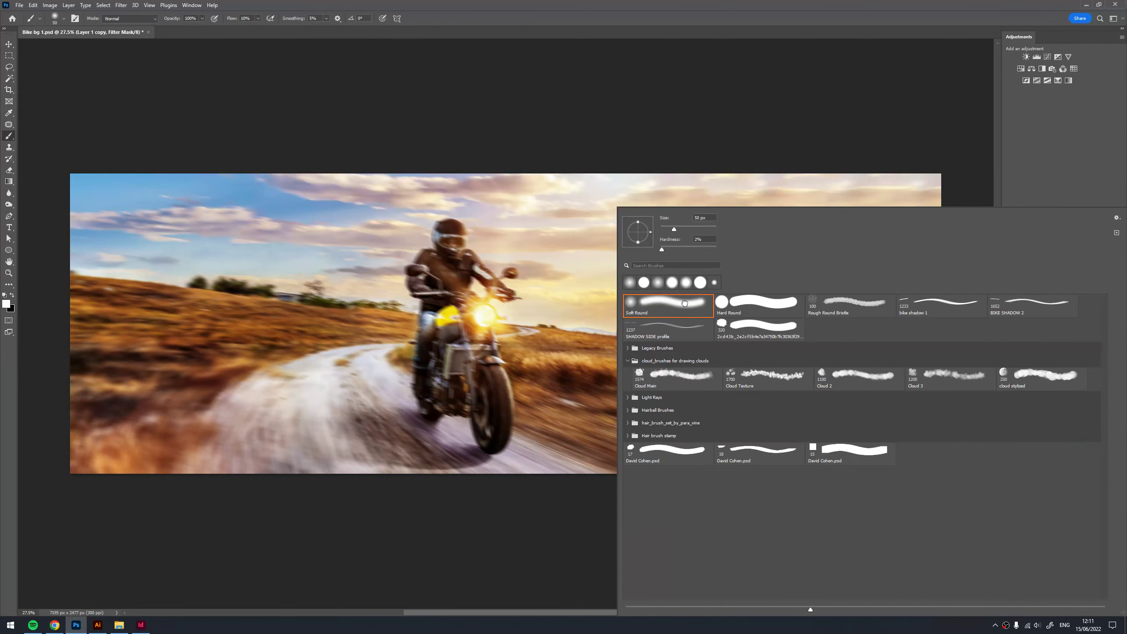
{"action": "double_click", "coordinate": [635, 309]}
{"action": "key", "text": "x"}
{"action": "mouse_move", "coordinate": [452, 302]}
{"action": "left_mouse_down"}
{"action": "mouse_move", "coordinate": [469, 302]}
{"action": "mouse_move", "coordinate": [473, 347]}
{"action": "mouse_move", "coordinate": [476, 274]}
{"action": "mouse_move", "coordinate": [466, 310]}
{"action": "left_mouse_up"}
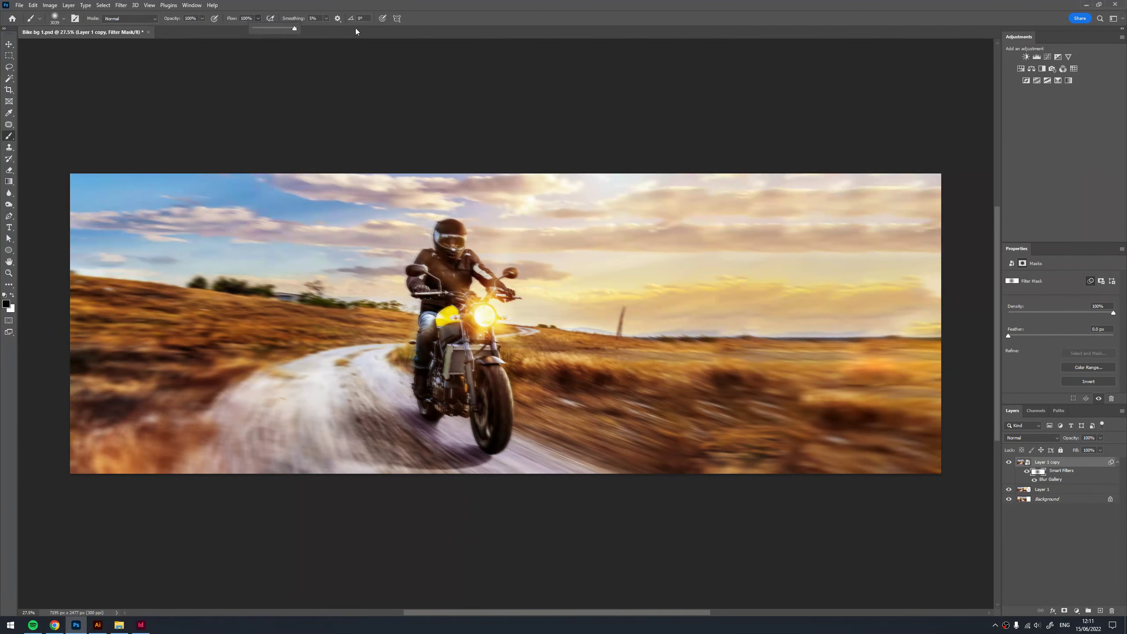
{"action": "mouse_move", "coordinate": [251, 478]}
{"action": "left_mouse_down"}
{"action": "mouse_move", "coordinate": [138, 302]}
{"action": "mouse_move", "coordinate": [453, 375]}
{"action": "left_mouse_up"}
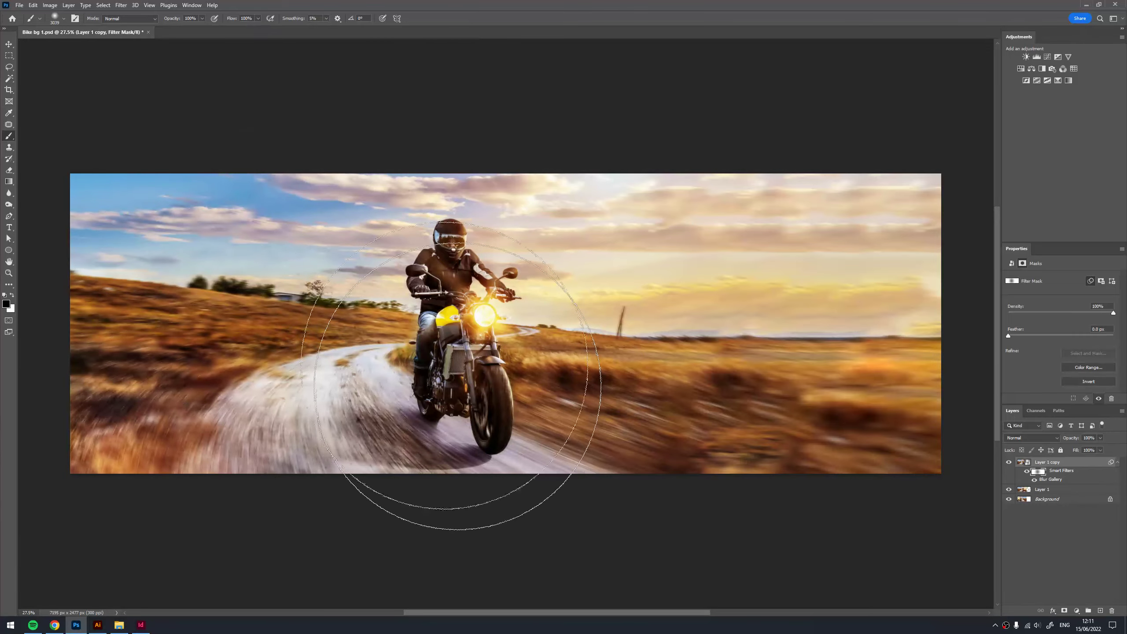
- Paint white with a smaller brush to restore some blur, then save and close Bike bg 1.psd
{"action": "left_click_drag", "start_coordinate": [239, 390], "coordinate": [213, 390]}
{"action": "key", "text": "x"}
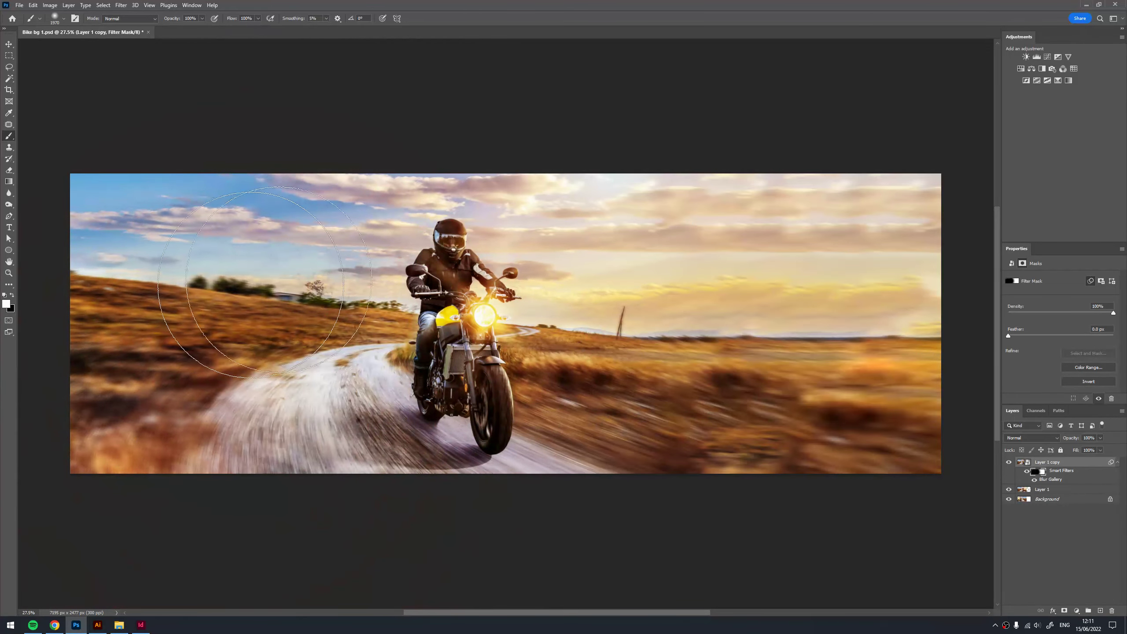
{"action": "left_click_drag", "start_coordinate": [264, 282], "coordinate": [491, 466]}
{"action": "key", "text": "x"}
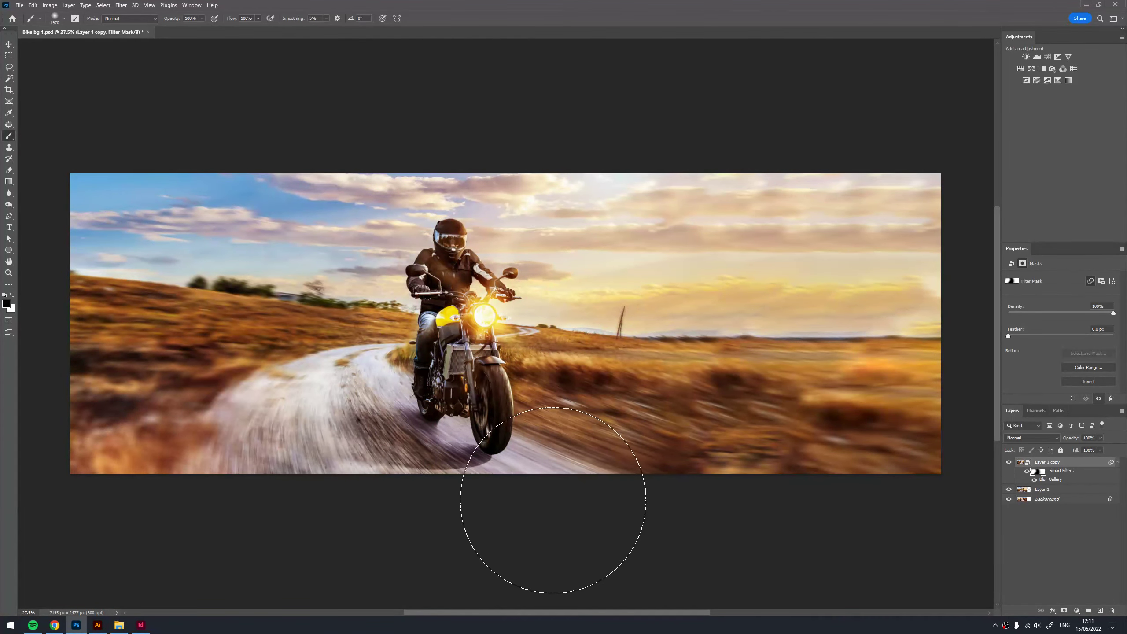
{"action": "key", "text": "v"}
{"action": "key", "text": "ctrl+s"}
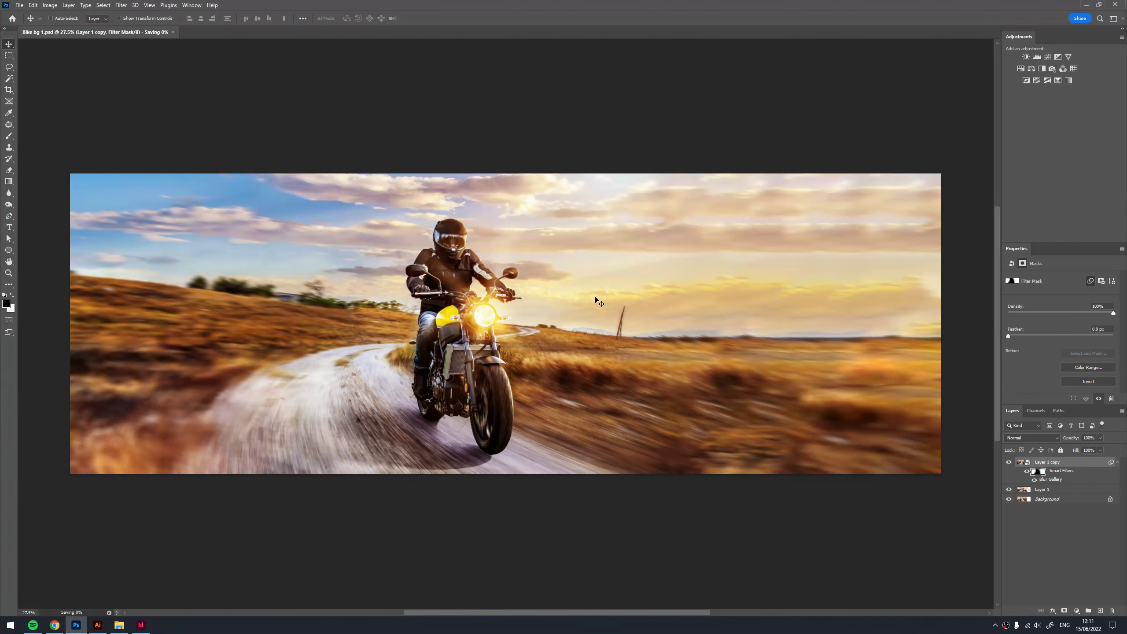
{"action": "key", "text": "ctrl+w"}
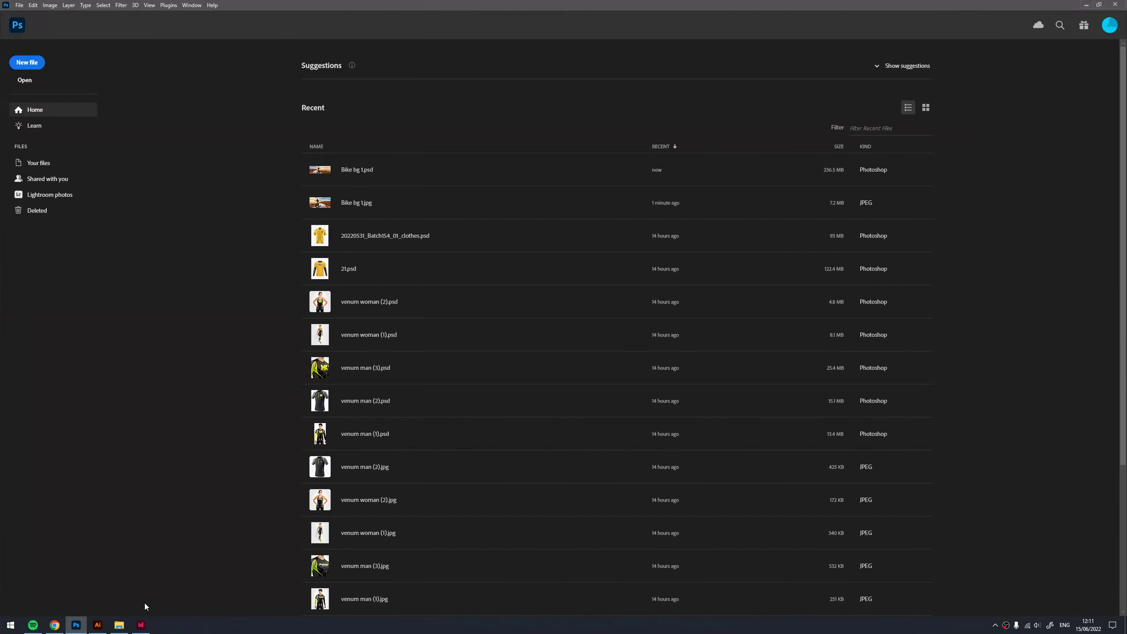
- Drag the updated Bike bg 1.psd from the GET MOTO folder into the banner's image frame
{"action": "left_click", "coordinate": [142, 624]}
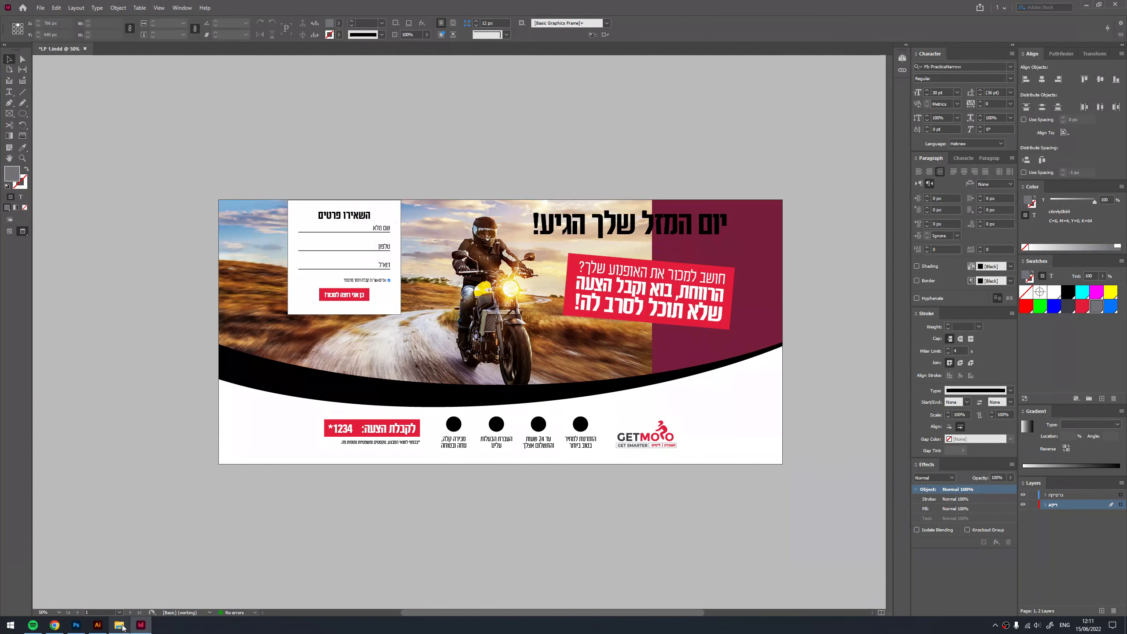
{"action": "left_click", "coordinate": [123, 627]}
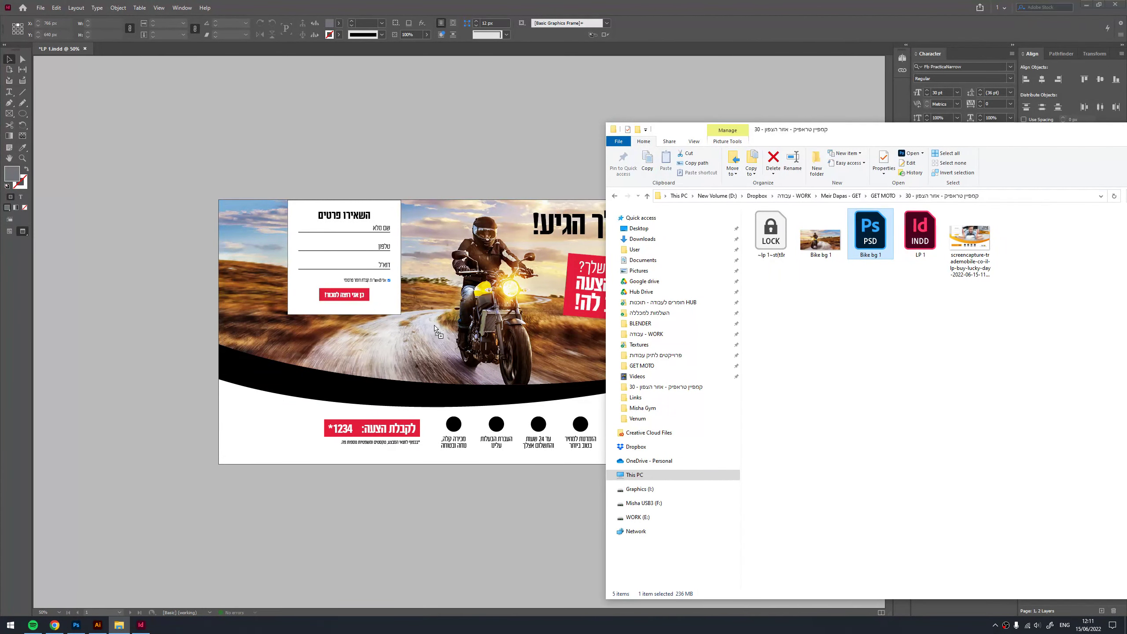
{"action": "left_click_drag", "start_coordinate": [887, 232], "coordinate": [475, 308]}
{"action": "left_click", "coordinate": [476, 308]}
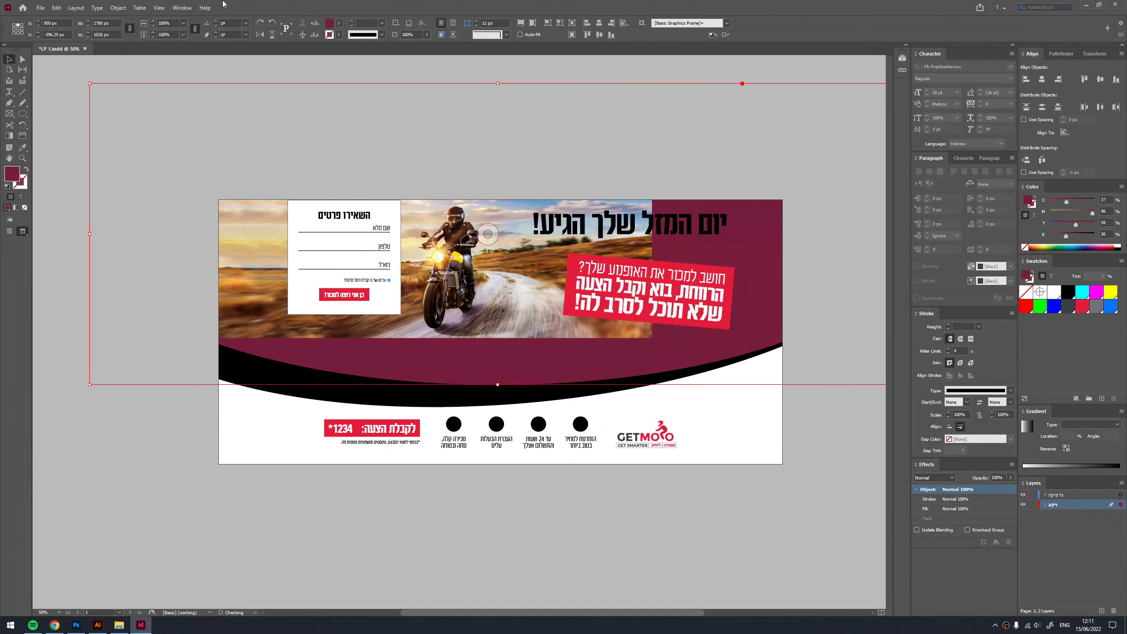
{"action": "double_click", "coordinate": [465, 314]}
- Reposition the blurred photo in its frame and resize the frame to fill the banner top
{"action": "left_click", "coordinate": [260, 35]}
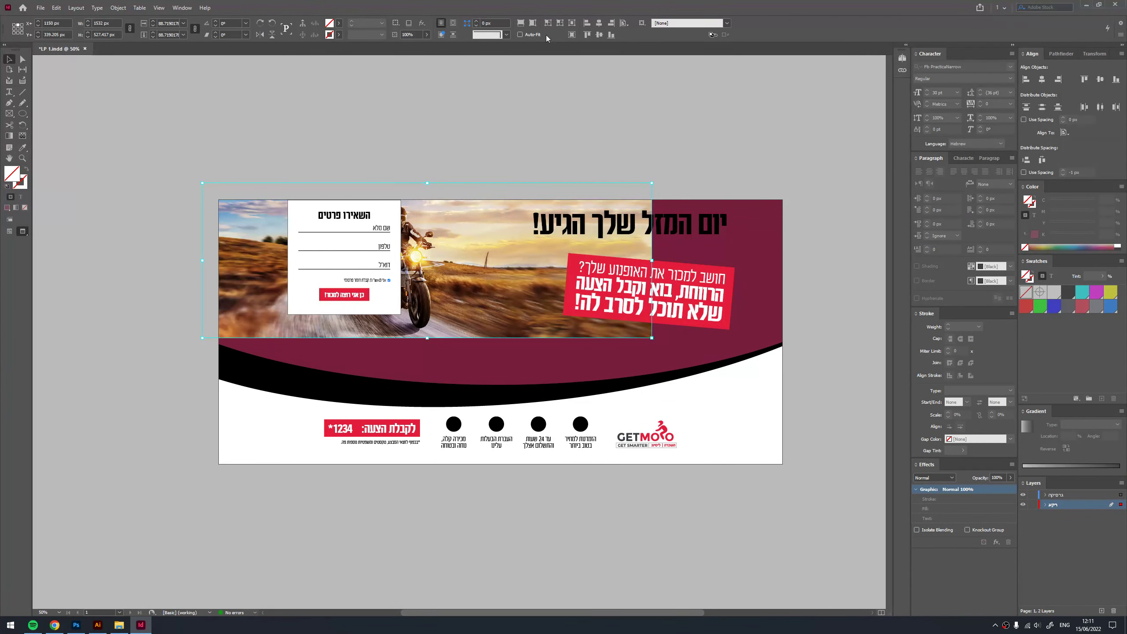
{"action": "left_click_drag", "start_coordinate": [488, 234], "coordinate": [562, 252]}
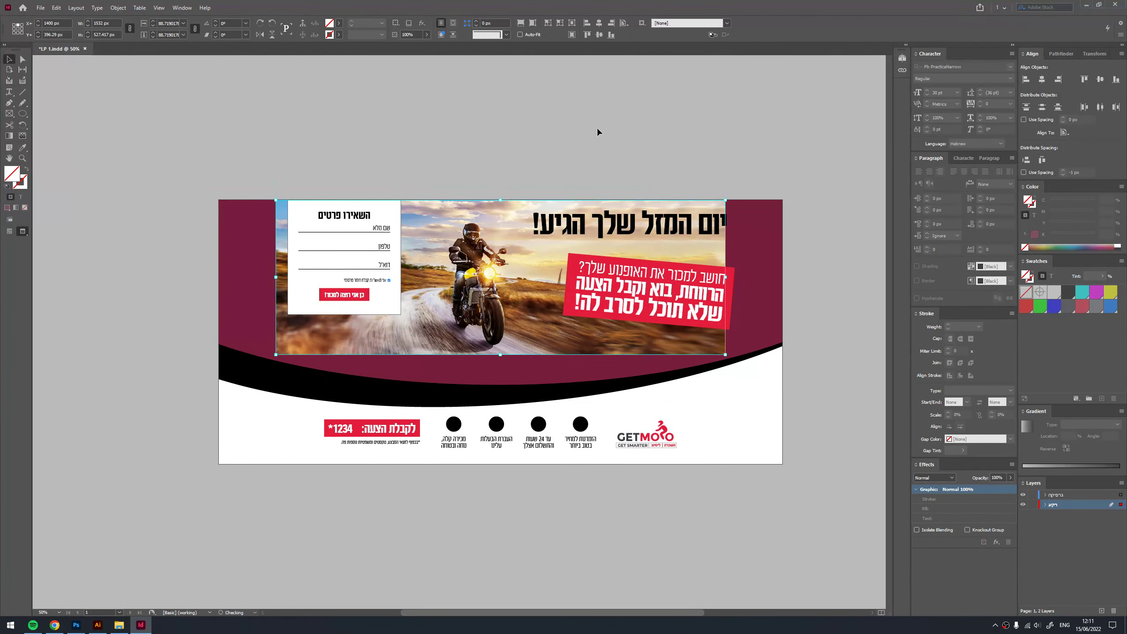
{"action": "left_click_drag", "start_coordinate": [775, 278], "coordinate": [790, 278]}
{"action": "left_click_drag", "start_coordinate": [502, 379], "coordinate": [502, 393]}
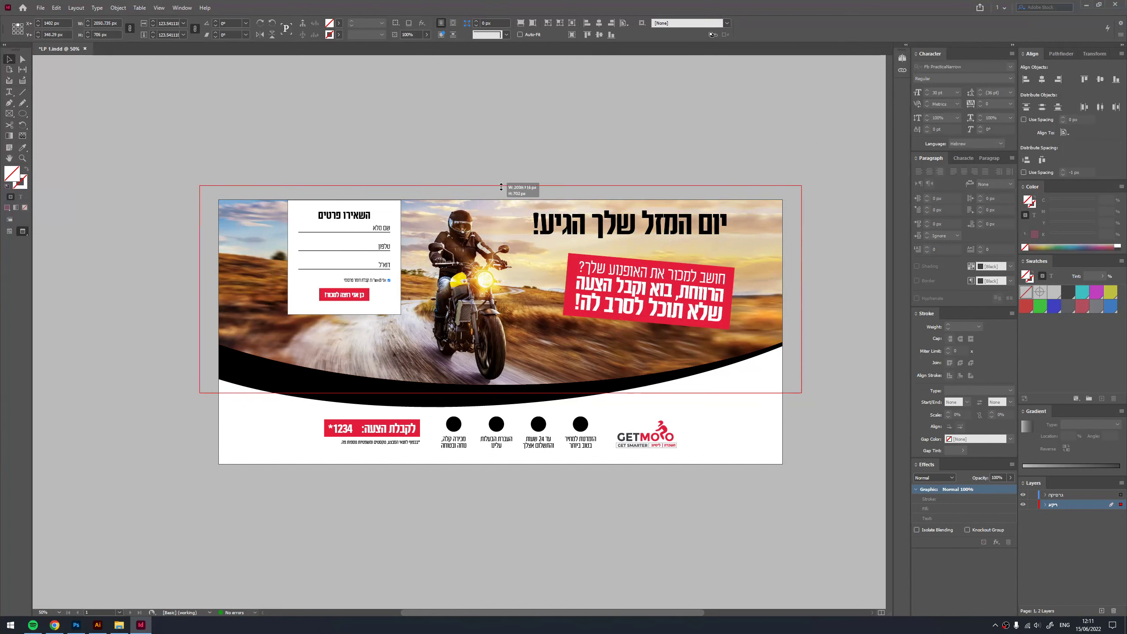
{"action": "left_click_drag", "start_coordinate": [501, 179], "coordinate": [501, 190]}
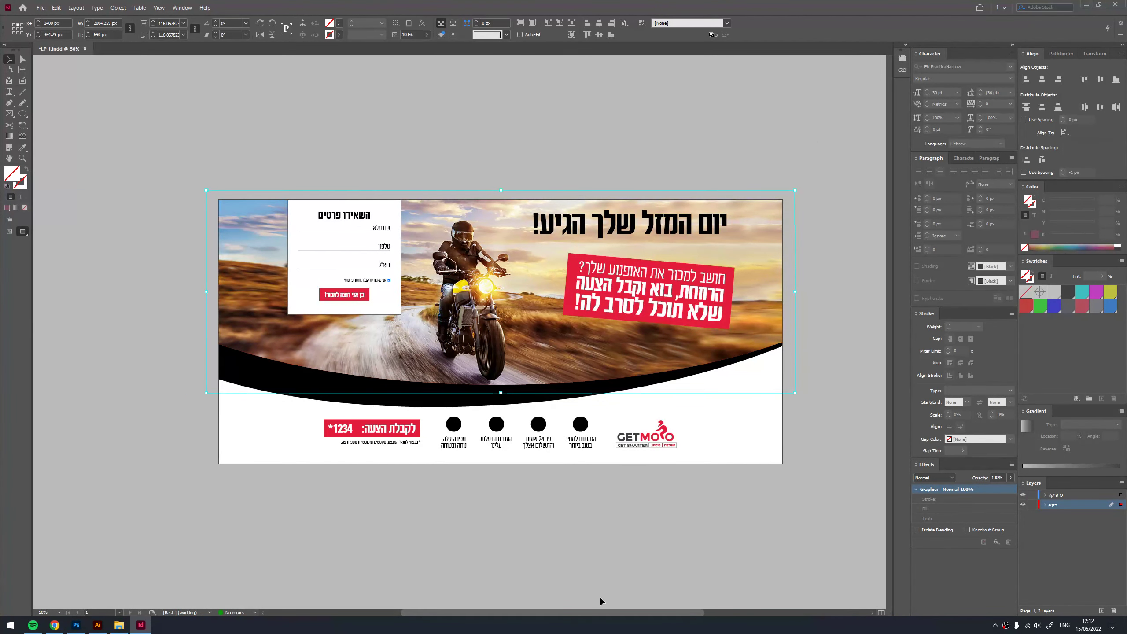
{"action": "left_click", "coordinate": [528, 510]}
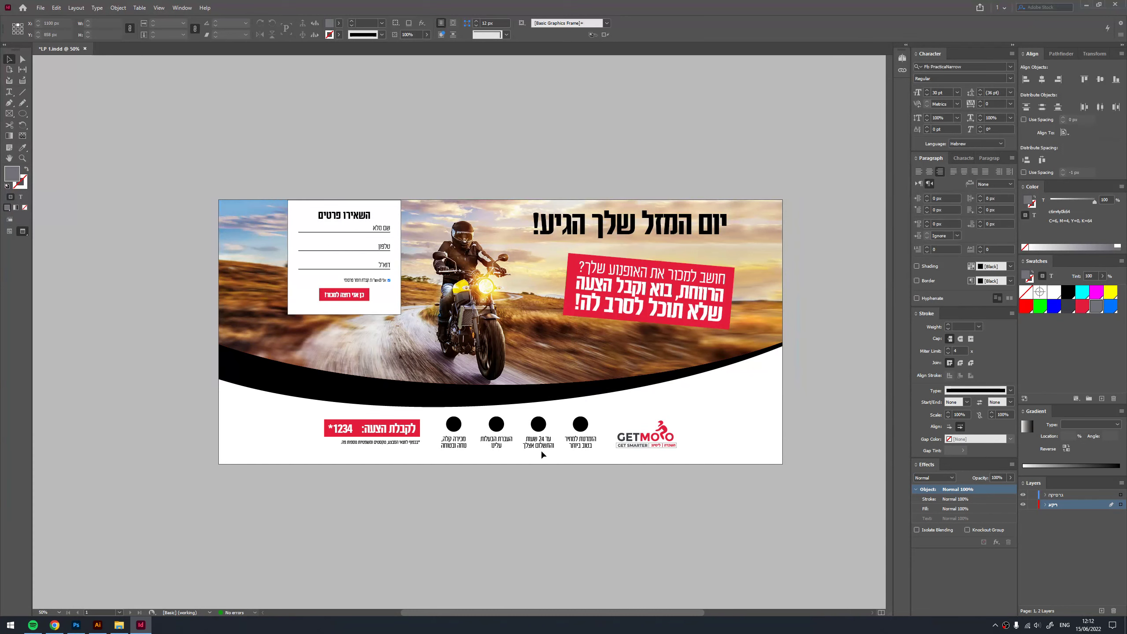
- Zoom in and select the bottom row of four icon groups
{"action": "key", "text": "ctrl+equal"}
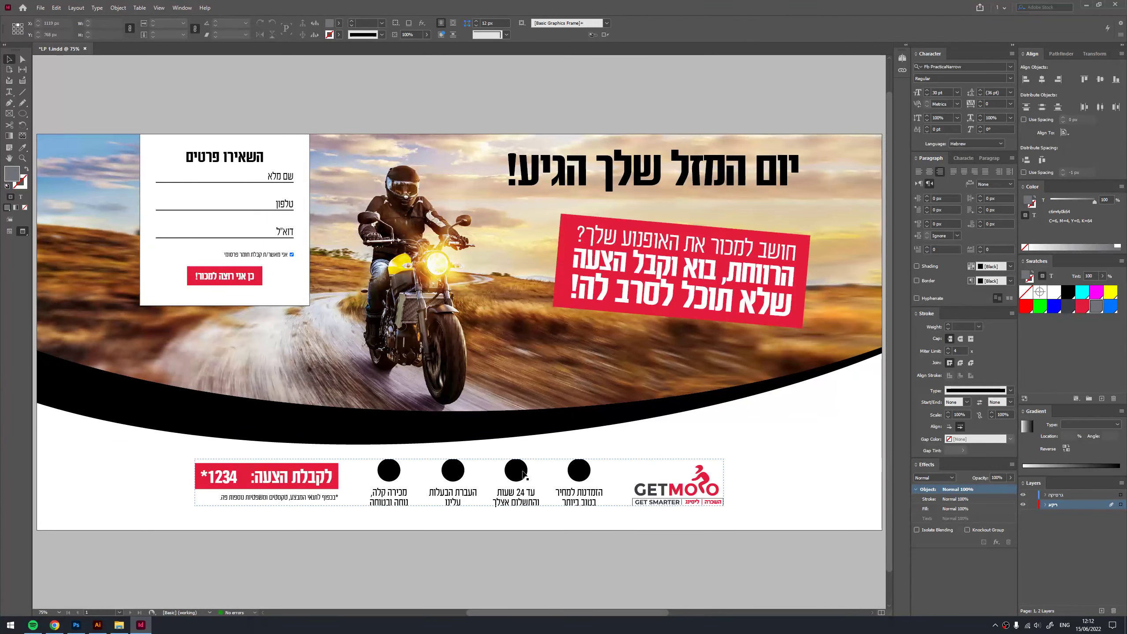
{"action": "left_click", "coordinate": [534, 495]}
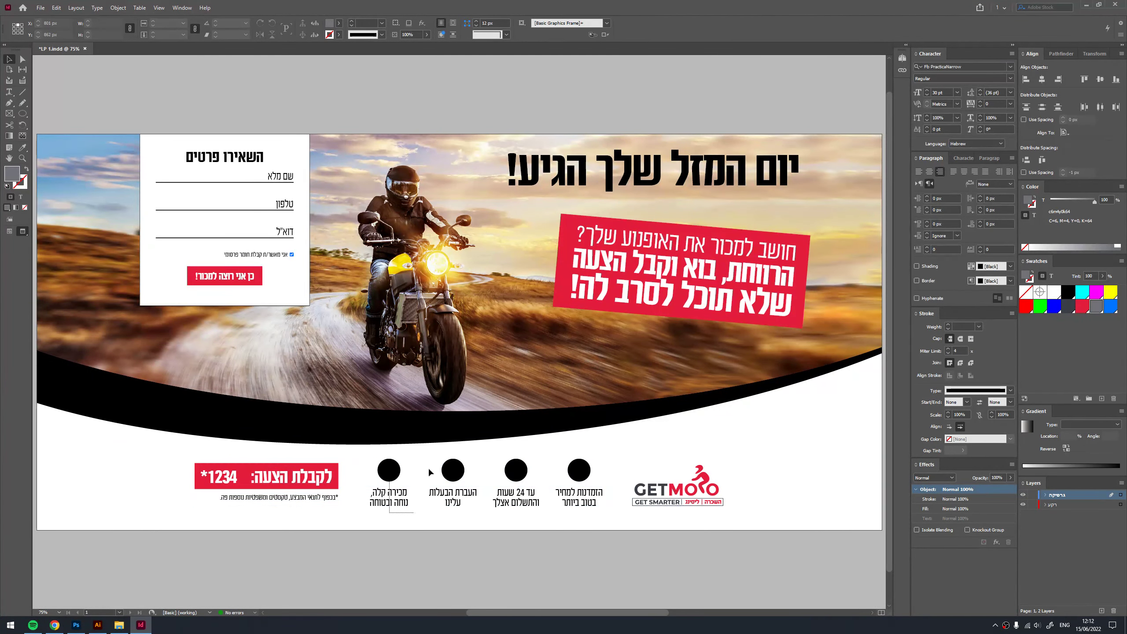
{"action": "left_click", "coordinate": [606, 462]}
{"action": "left_click", "coordinate": [438, 509]}
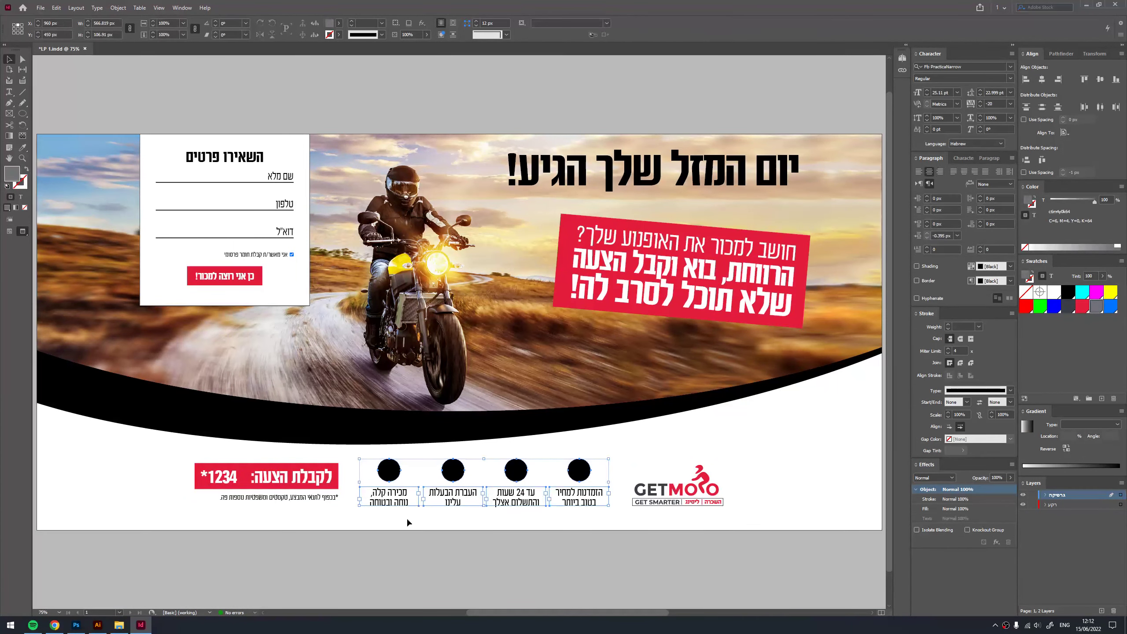
{"action": "key", "text": "ctrl+equal"}
{"action": "left_click", "coordinate": [544, 515]}
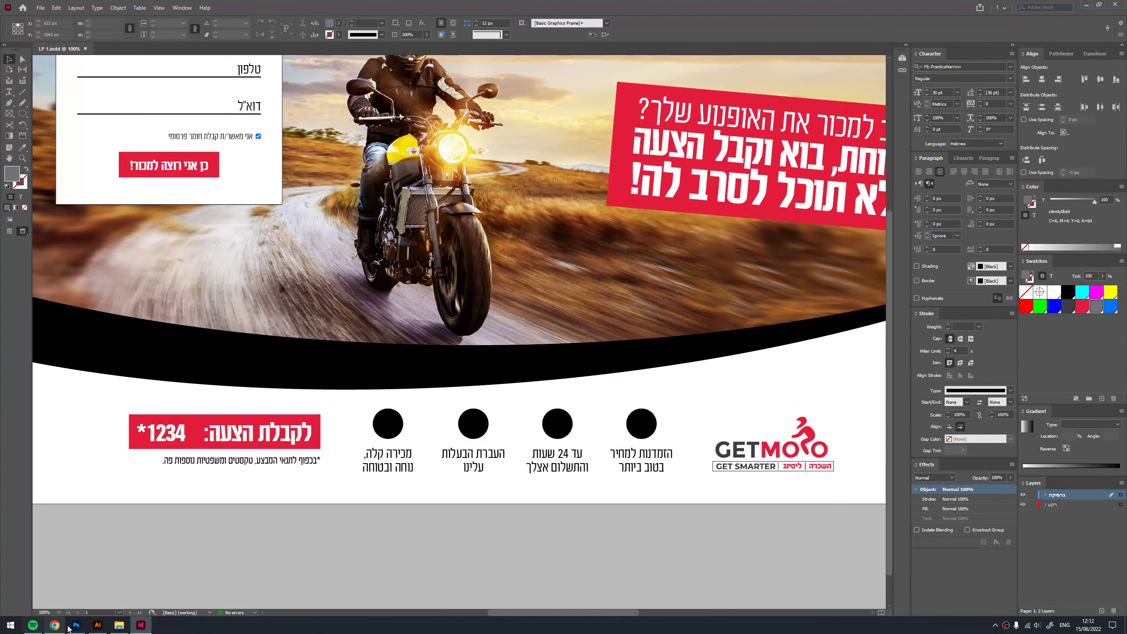
{"action": "double_click", "coordinate": [658, 466]}
{"action": "scroll", "coordinate": [657, 467], "scroll_direction": "up", "scroll_amount": 5}
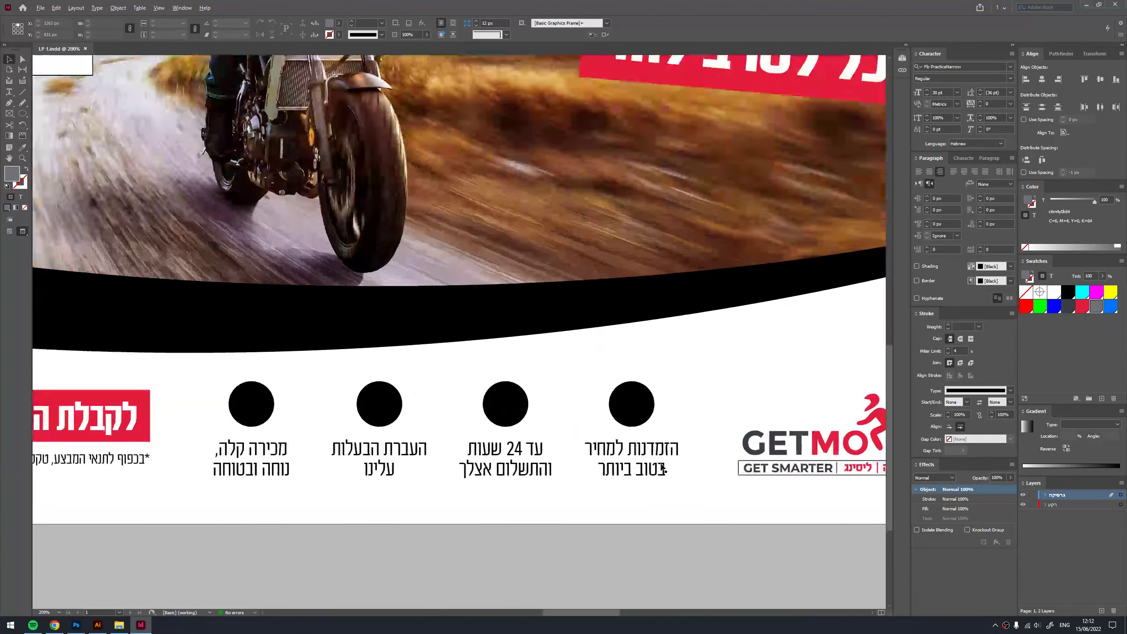
{"action": "left_click_drag", "start_coordinate": [716, 371], "coordinate": [518, 373]}
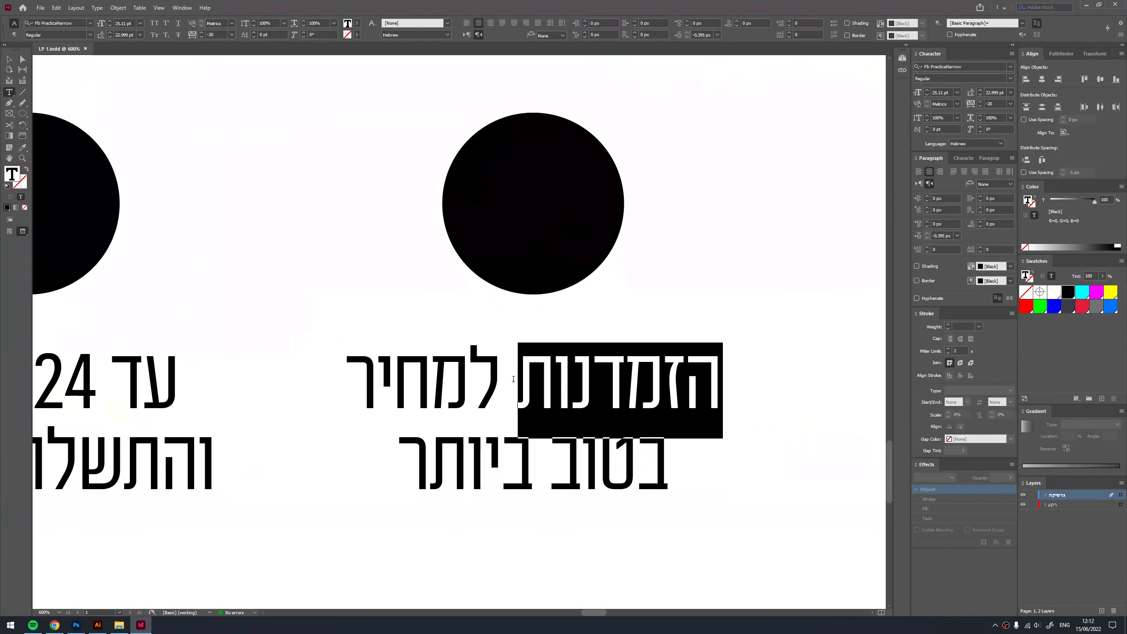
{"action": "type", "text": "vz"}
{"action": "key", "text": "BackSpace"}
{"action": "key", "text": "BackSpace"}
{"action": "key", "text": "alt+shift"}
{"action": "type", "text": "הז"}
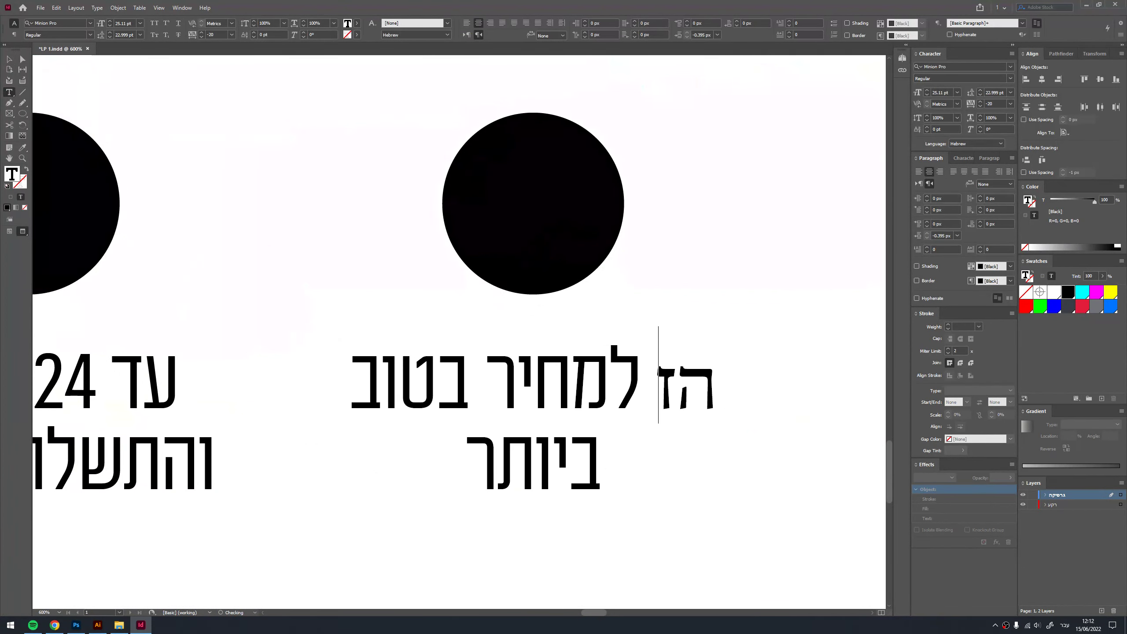
{"action": "type", "text": "דמנות"}
{"action": "key", "text": "ctrl+a"}
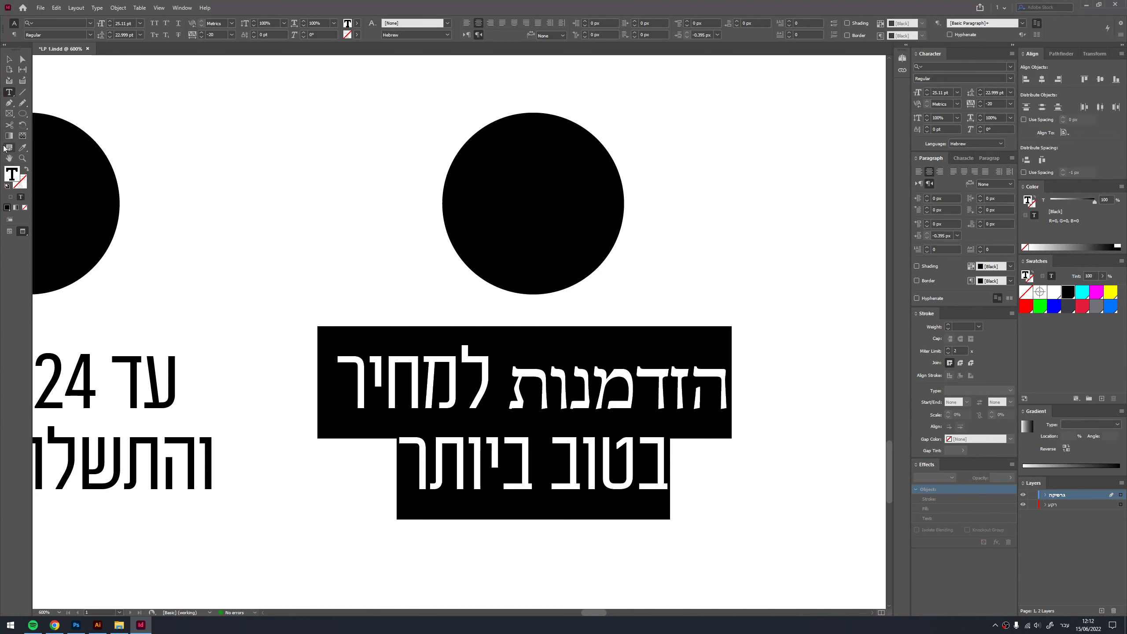
{"action": "key", "text": "Escape"}
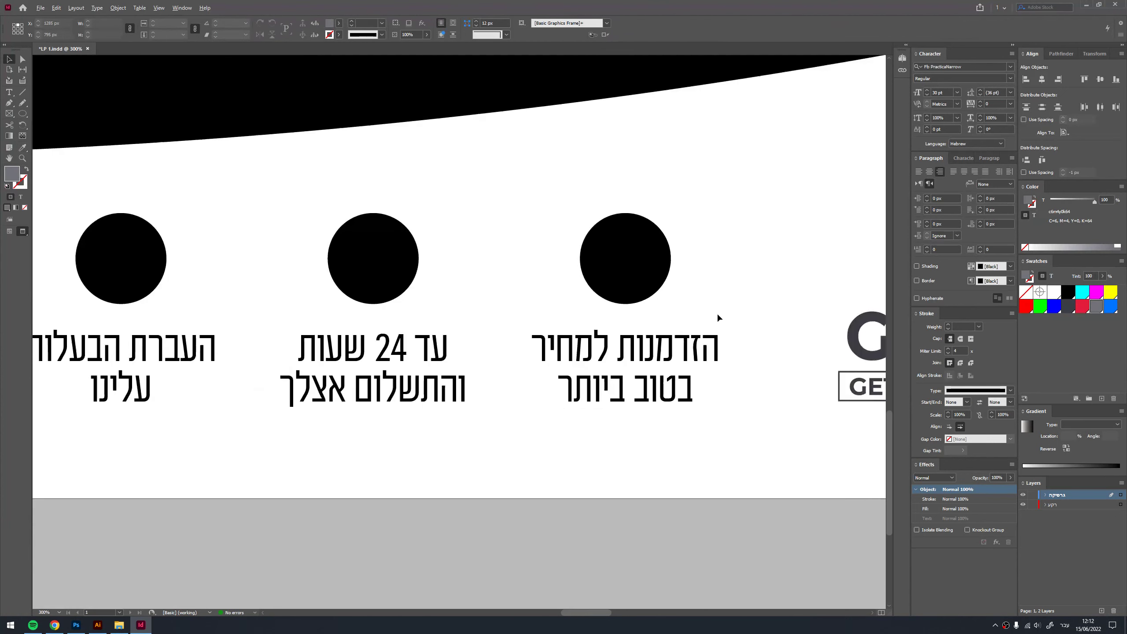
{"action": "scroll", "coordinate": [742, 226], "scroll_direction": "down", "scroll_amount": 4}
{"action": "scroll", "coordinate": [710, 351], "scroll_direction": "up", "scroll_amount": 1}
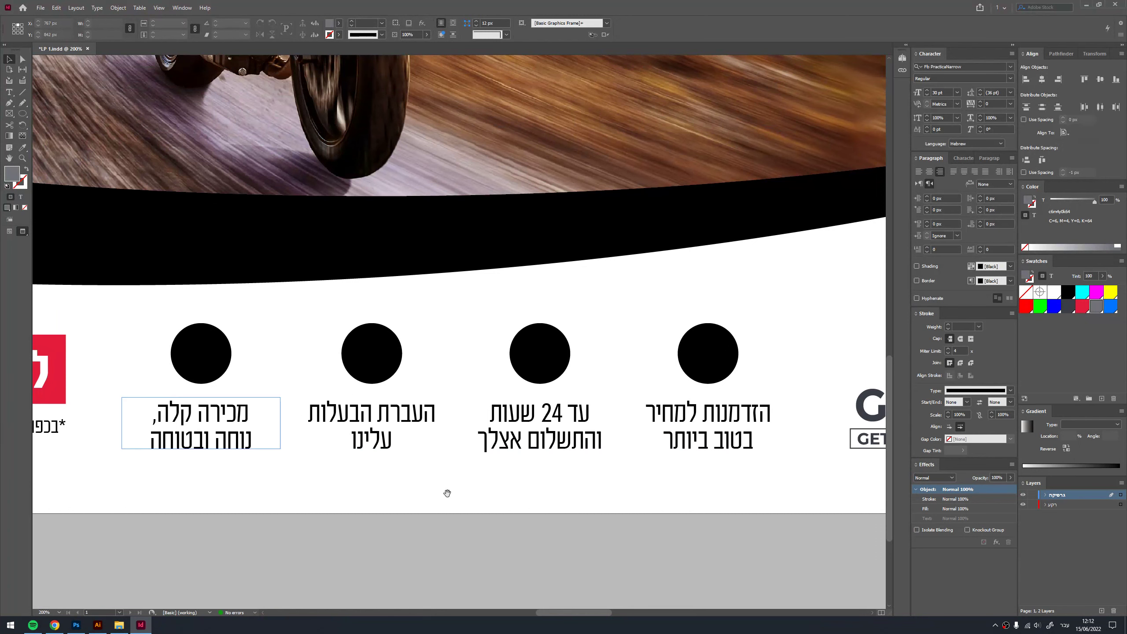
{"action": "scroll", "coordinate": [448, 493], "scroll_direction": "up", "scroll_amount": 1}
{"action": "scroll", "coordinate": [609, 498], "scroll_direction": "up", "scroll_amount": 1}
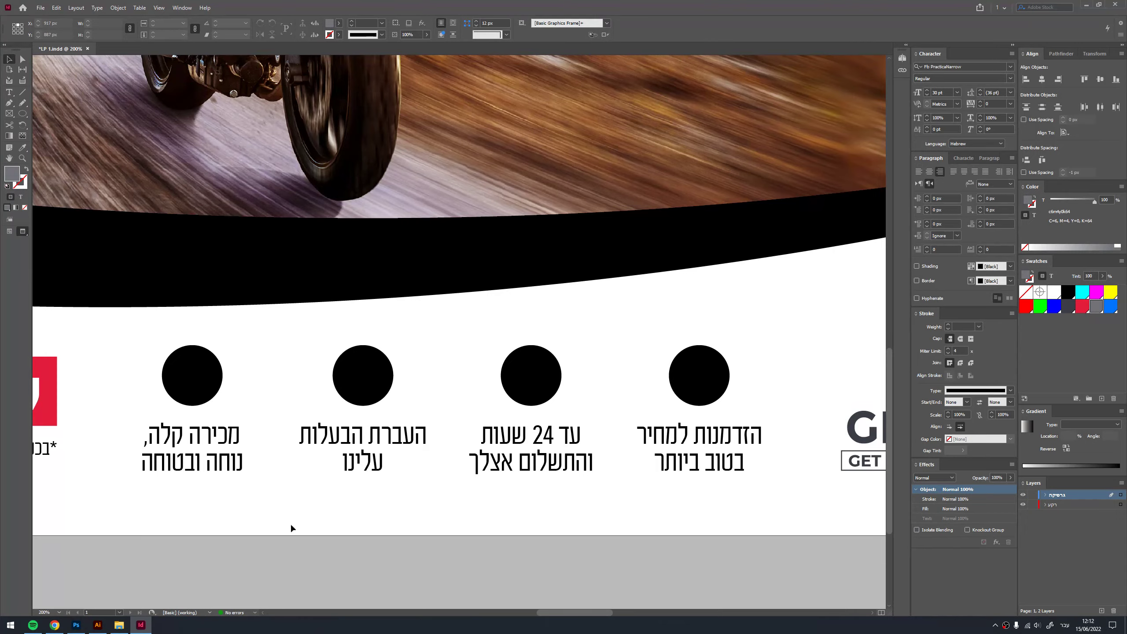
{"action": "key", "text": "w"}
- Crop the reference ad beside the page down to its four-icon strip
{"action": "mouse_move", "coordinate": [337, 490]}
{"action": "left_mouse_down"}
{"action": "mouse_move", "coordinate": [257, 468]}
{"action": "mouse_move", "coordinate": [381, 355]}
{"action": "mouse_move", "coordinate": [400, 376]}
{"action": "mouse_move", "coordinate": [410, 476]}
{"action": "left_mouse_up"}
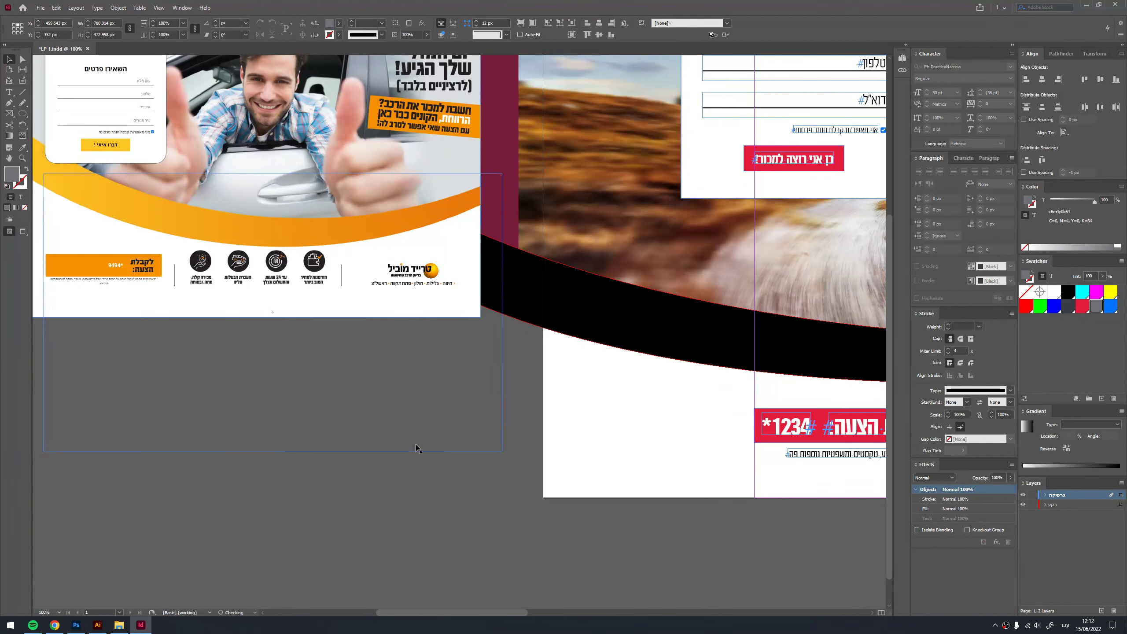
{"action": "scroll", "coordinate": [510, 465], "scroll_direction": "left", "scroll_amount": 2}
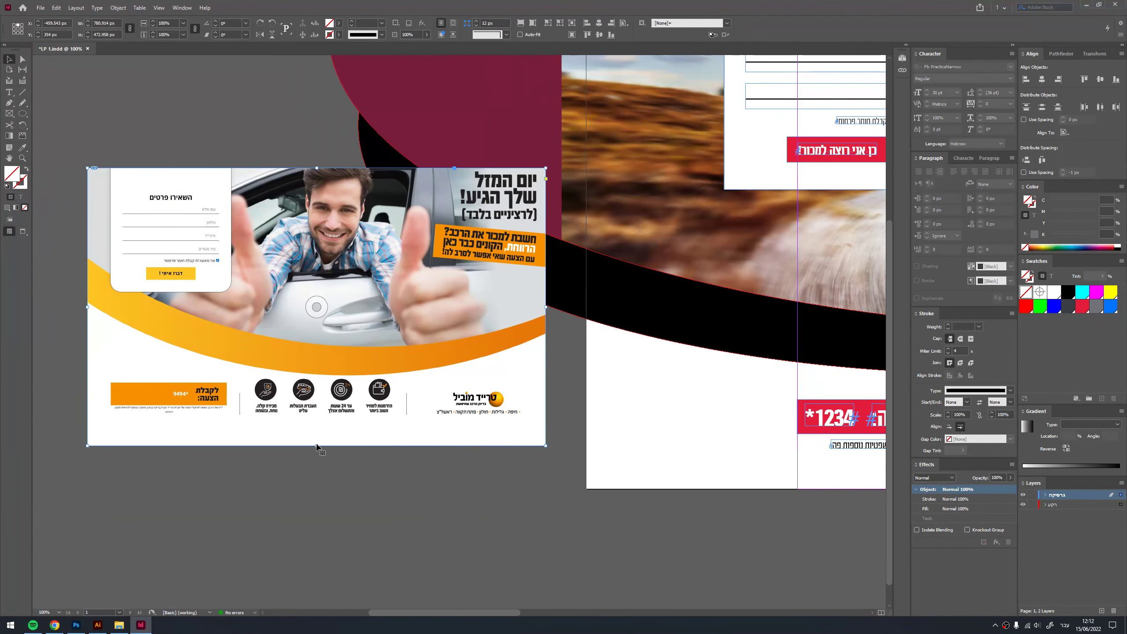
{"action": "left_click_drag", "start_coordinate": [316, 446], "coordinate": [317, 423]}
{"action": "mouse_move", "coordinate": [87, 296]}
{"action": "left_mouse_down"}
{"action": "mouse_move", "coordinate": [231, 320]}
{"action": "mouse_move", "coordinate": [249, 296]}
{"action": "left_mouse_up"}
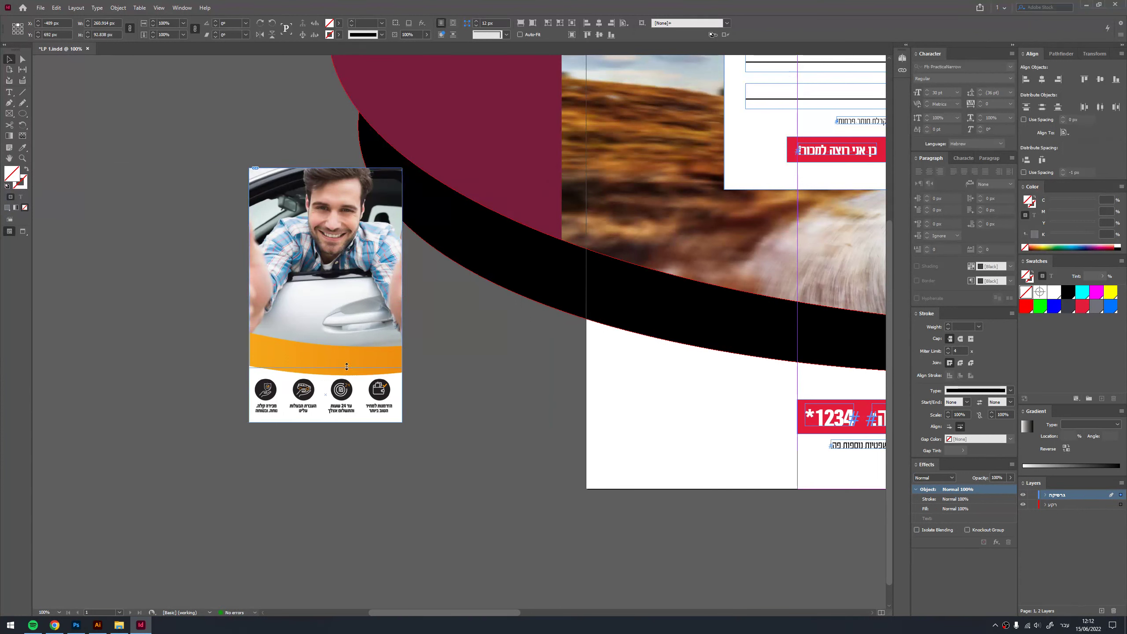
{"action": "left_click_drag", "start_coordinate": [329, 168], "coordinate": [329, 368]}
- Enlarge the cropped icon strip and shift it left and down
{"action": "left_click_drag", "start_coordinate": [403, 422], "coordinate": [536, 468]}
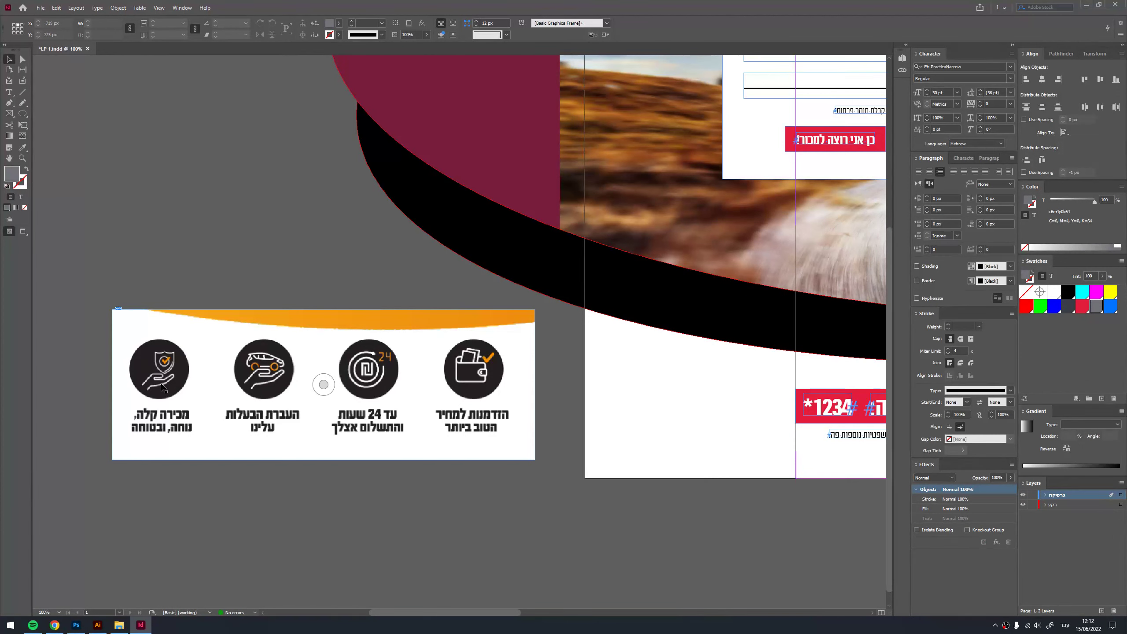
{"action": "left_click_drag", "start_coordinate": [346, 358], "coordinate": [335, 366]}
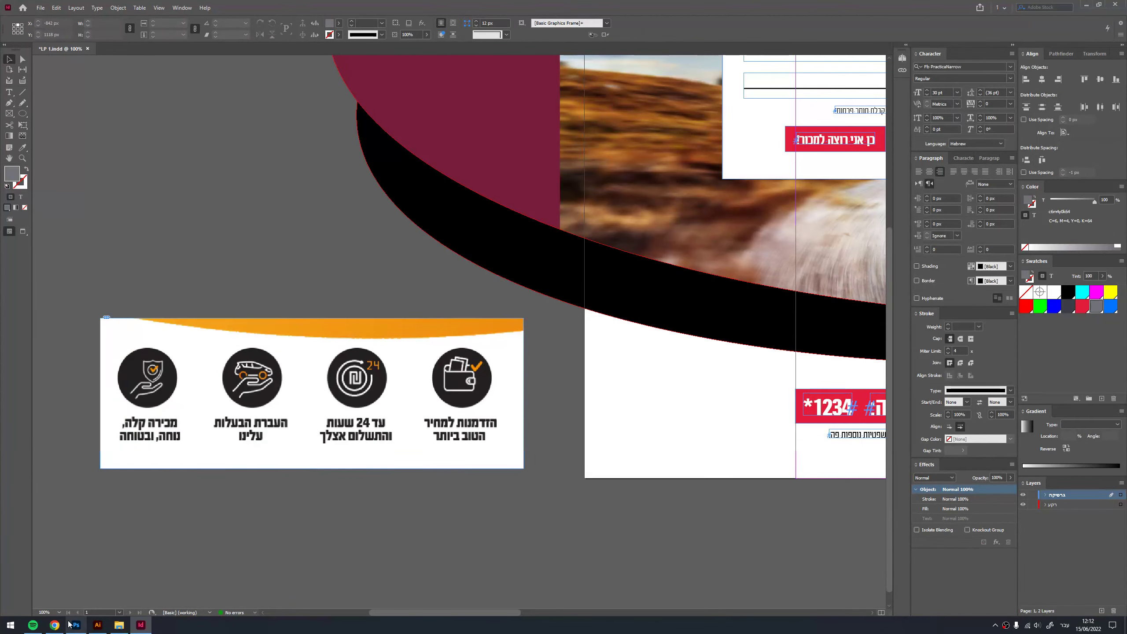
{"action": "left_click", "coordinate": [55, 625]}
- Search Shutterstock for 'finance icons'
{"action": "left_click", "coordinate": [241, 129]}
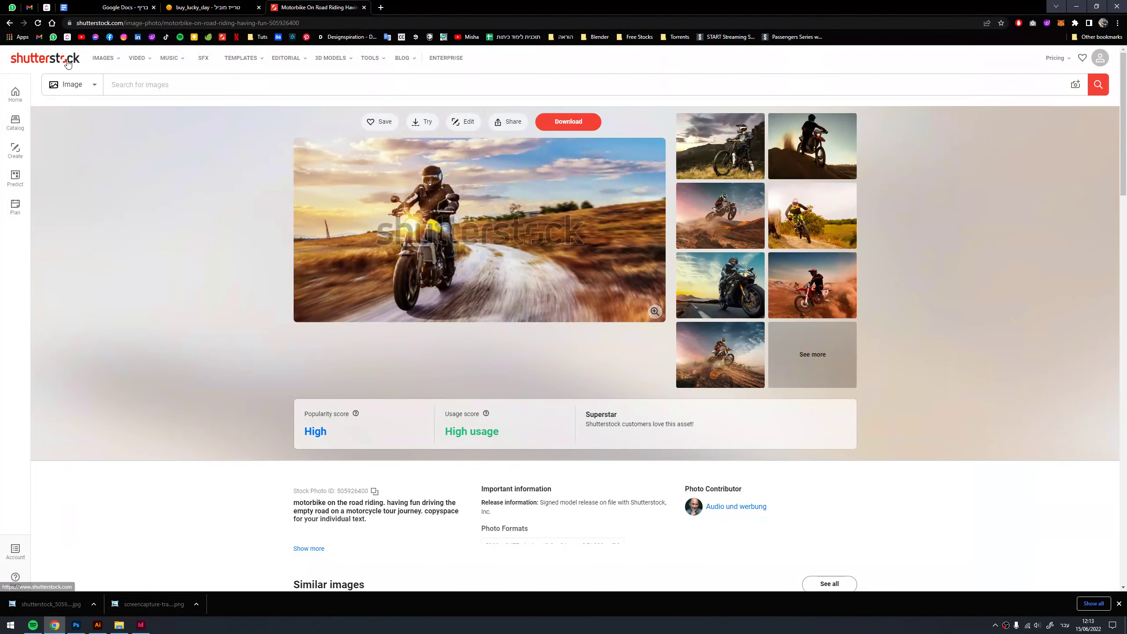
{"action": "left_click", "coordinate": [244, 86]}
{"action": "type", "text": "ג"}
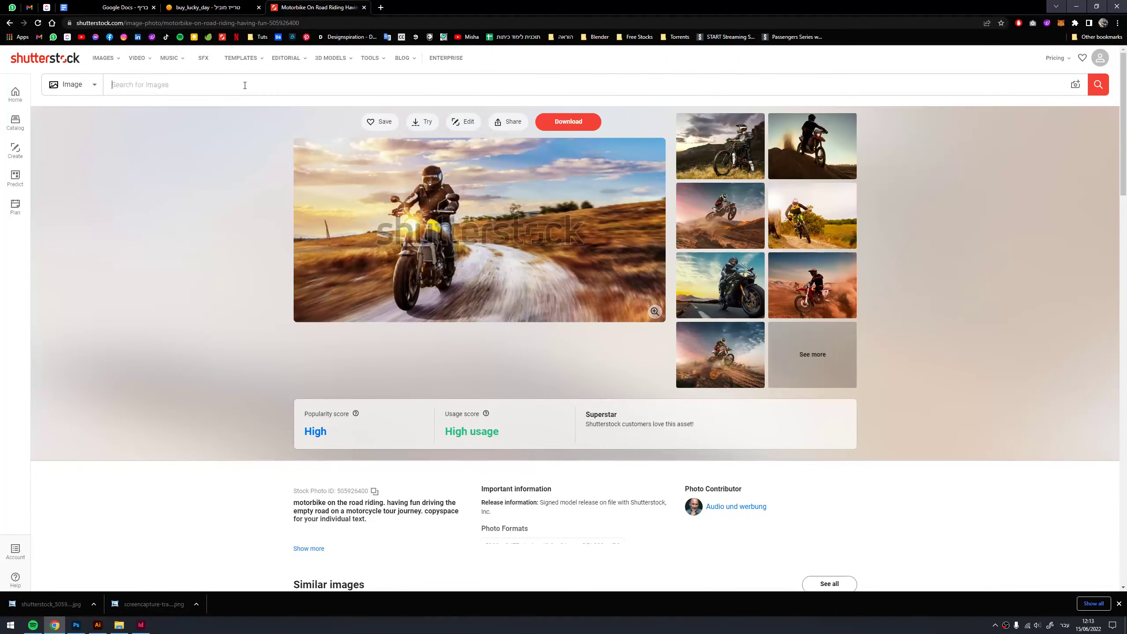
{"action": "type", "text": "in"}
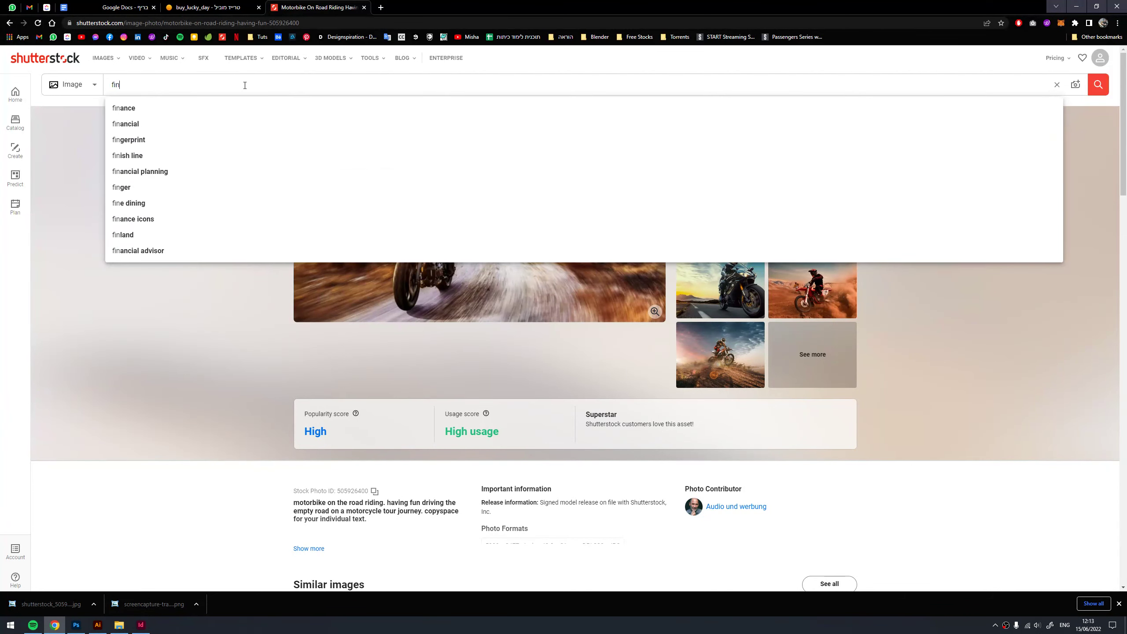
{"action": "type", "text": "a ico"}
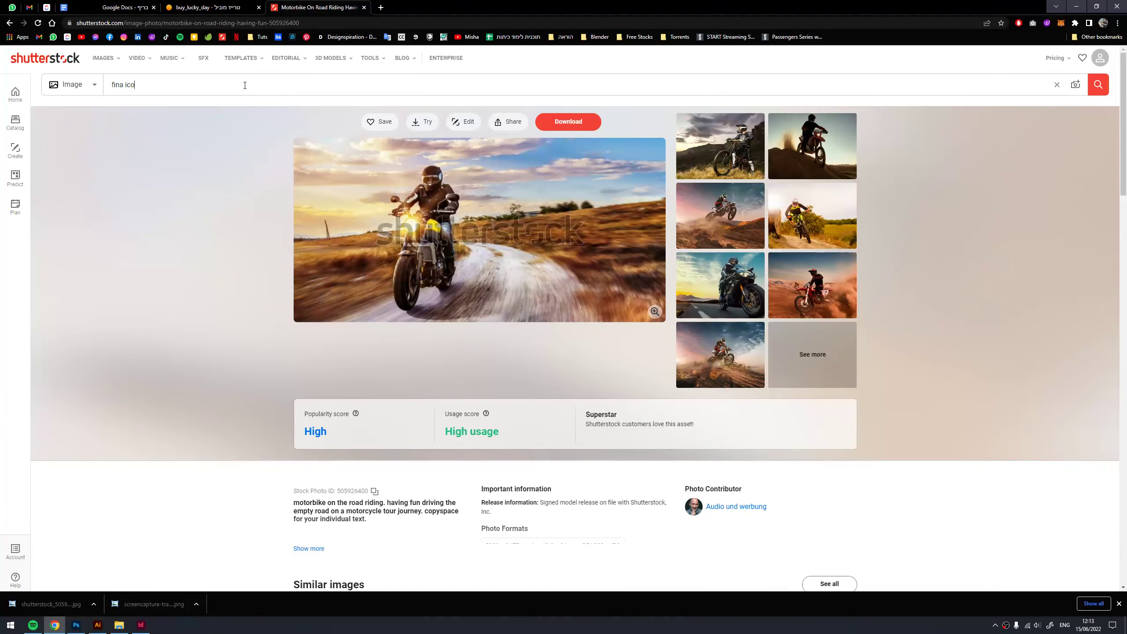
{"action": "type", "text": " nce"}
{"action": "key", "text": "Return"}
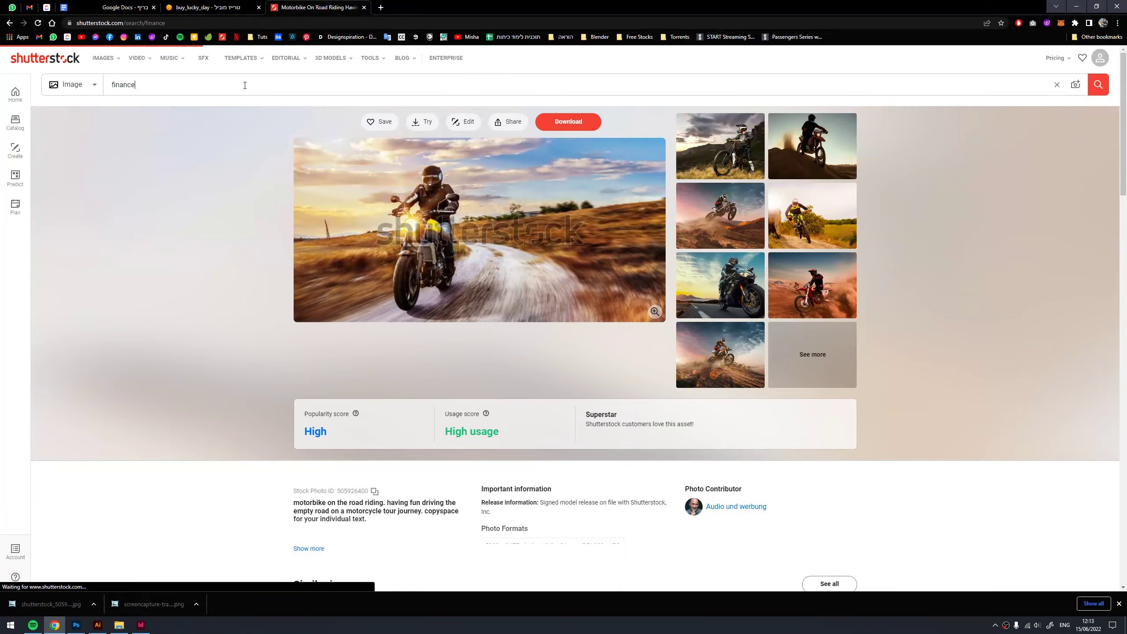
{"action": "type", "text": "icons"}
{"action": "key", "text": "Return"}
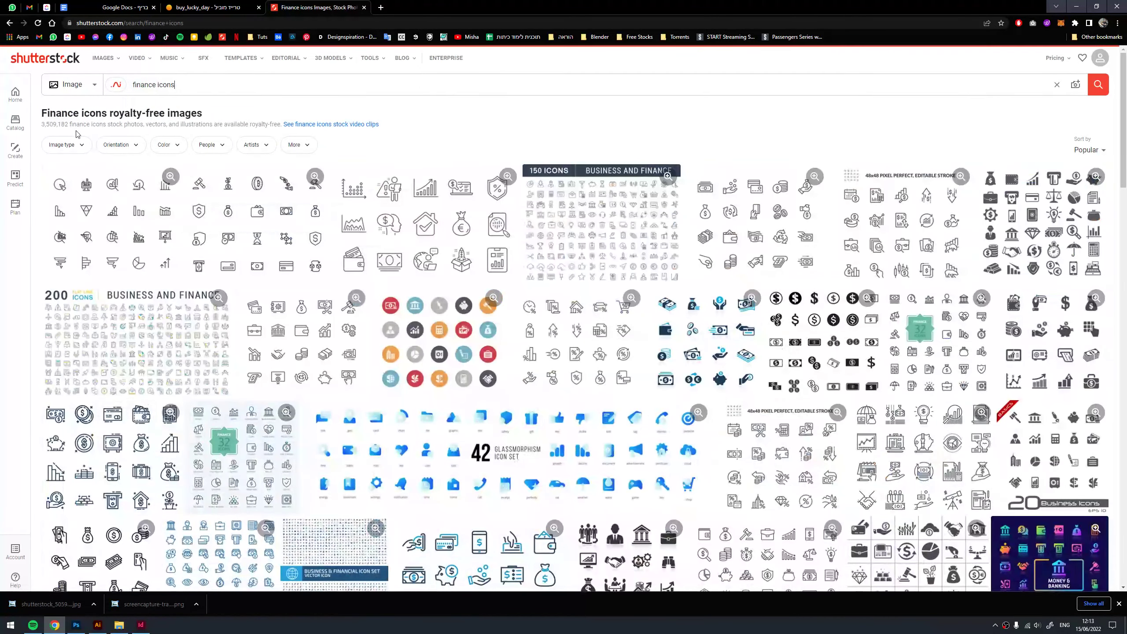
- Filter to vectors and download the Finance Icons On White Background set
{"action": "left_click", "coordinate": [65, 145]}
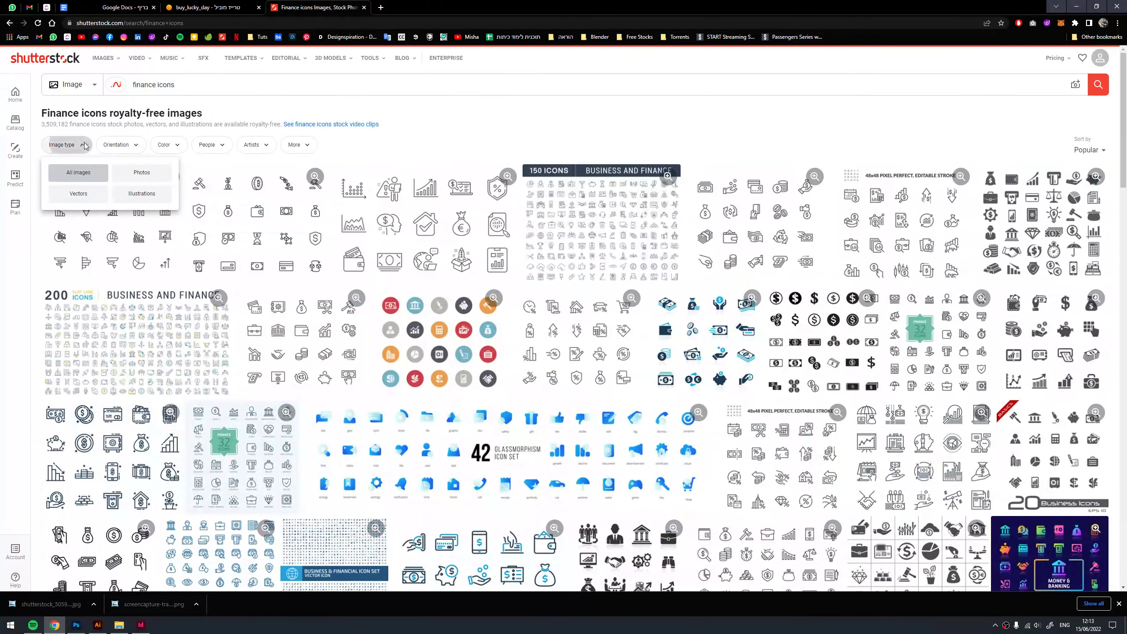
{"action": "left_click", "coordinate": [90, 198]}
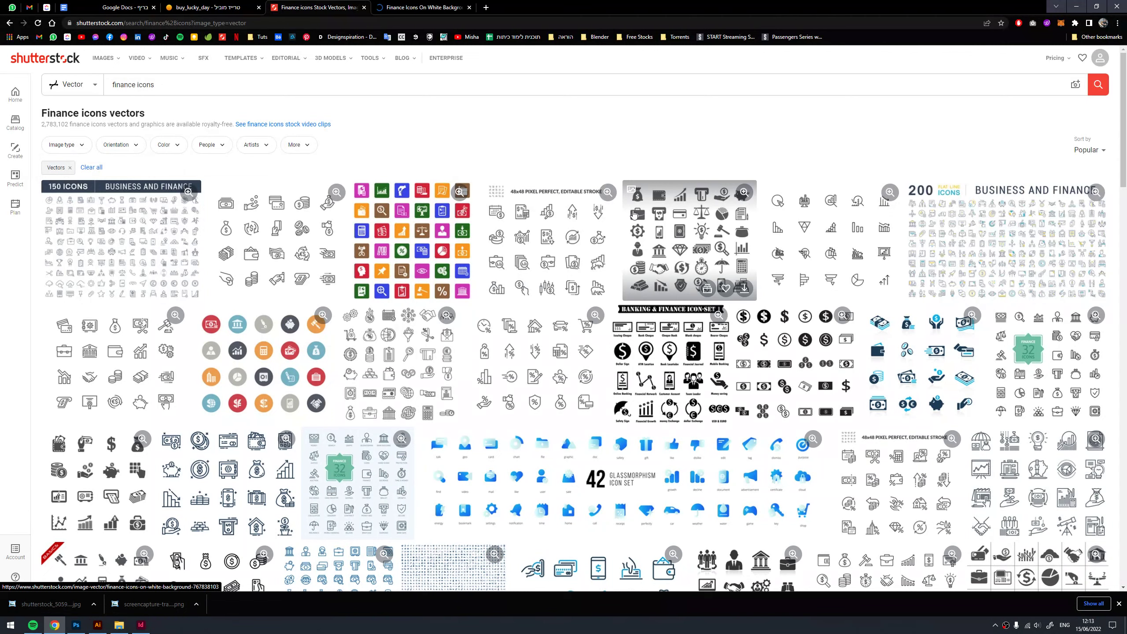
{"action": "mouse_move", "coordinate": [547, 239]}
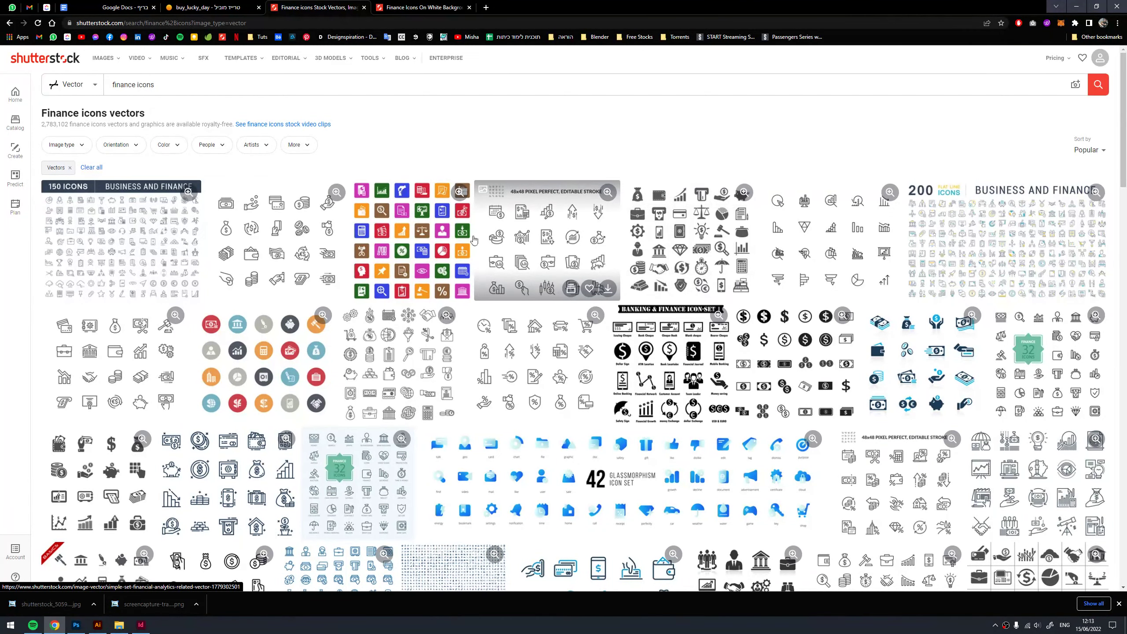
{"action": "left_click", "coordinate": [422, 7]}
{"action": "left_click", "coordinate": [554, 123]}
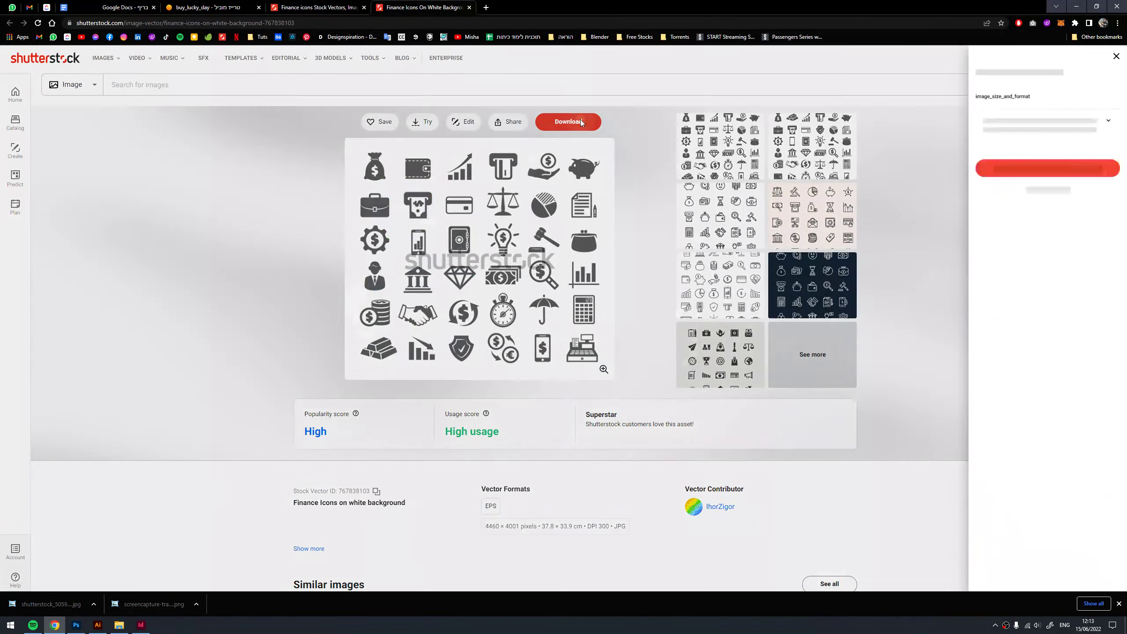
{"action": "left_click", "coordinate": [1074, 381]}
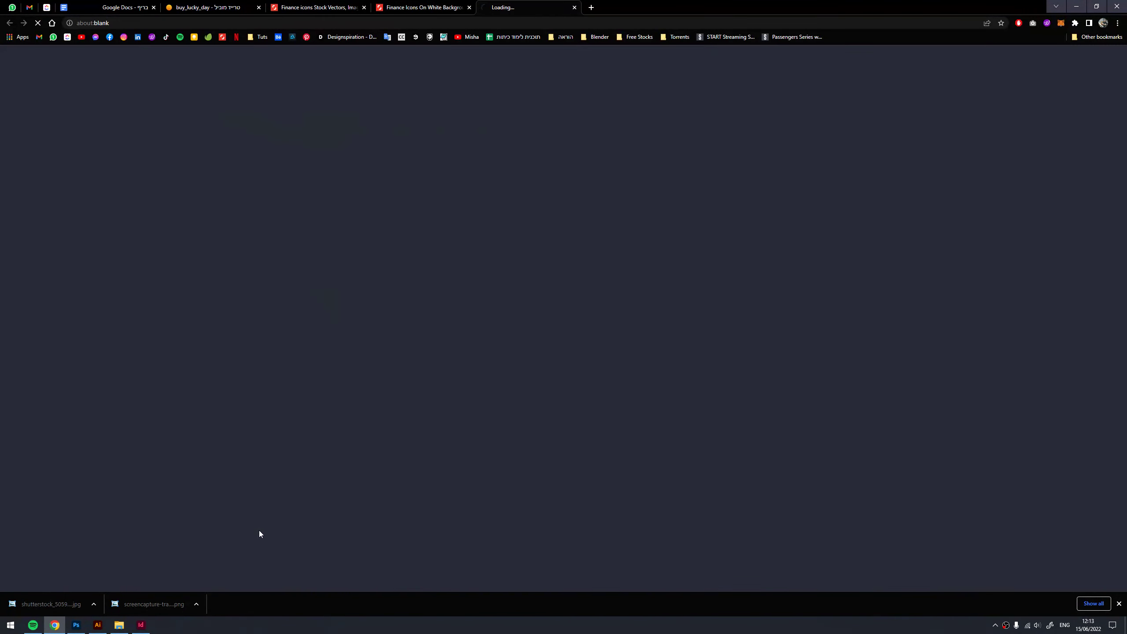
- Open the downloaded finance icons EPS in Illustrator at full size
{"action": "left_click", "coordinate": [52, 605]}
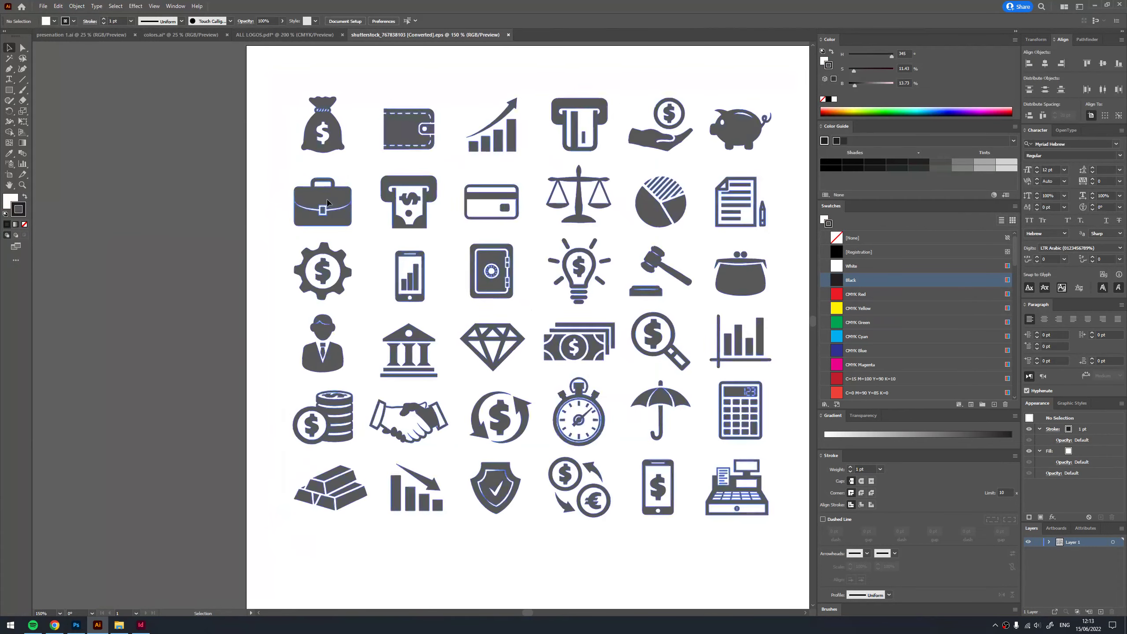
{"action": "key", "text": "ctrl+a"}
{"action": "key", "text": "ctrl+1"}
{"action": "left_click", "coordinate": [268, 237]}
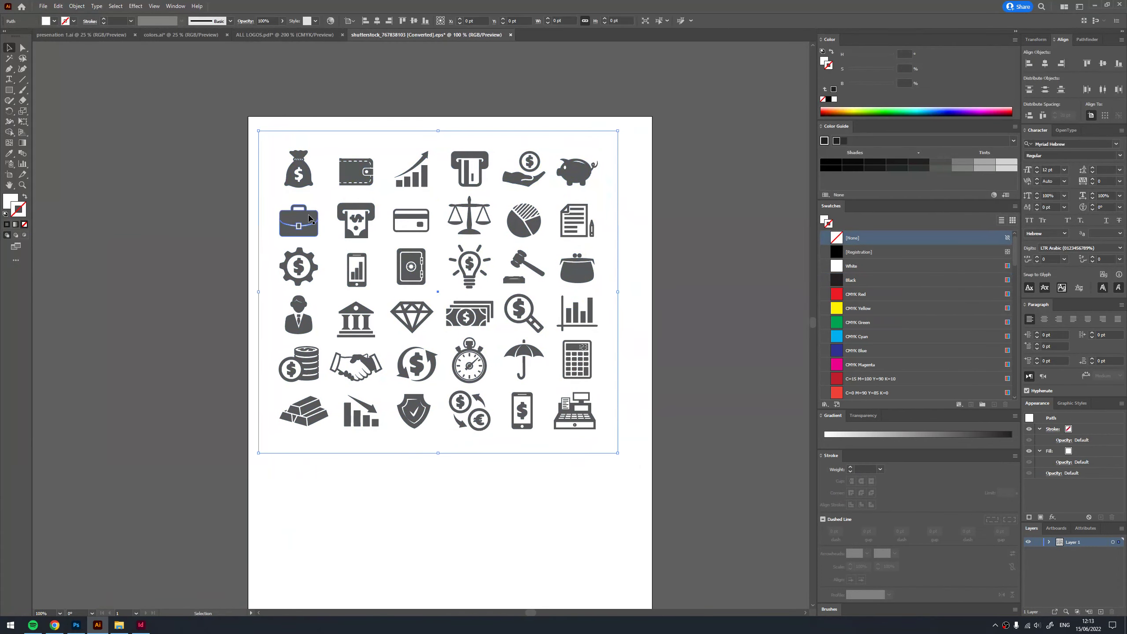
{"action": "left_click_drag", "start_coordinate": [341, 141], "coordinate": [378, 135]}
{"action": "scroll", "coordinate": [378, 136], "scroll_direction": "up", "scroll_amount": 1}
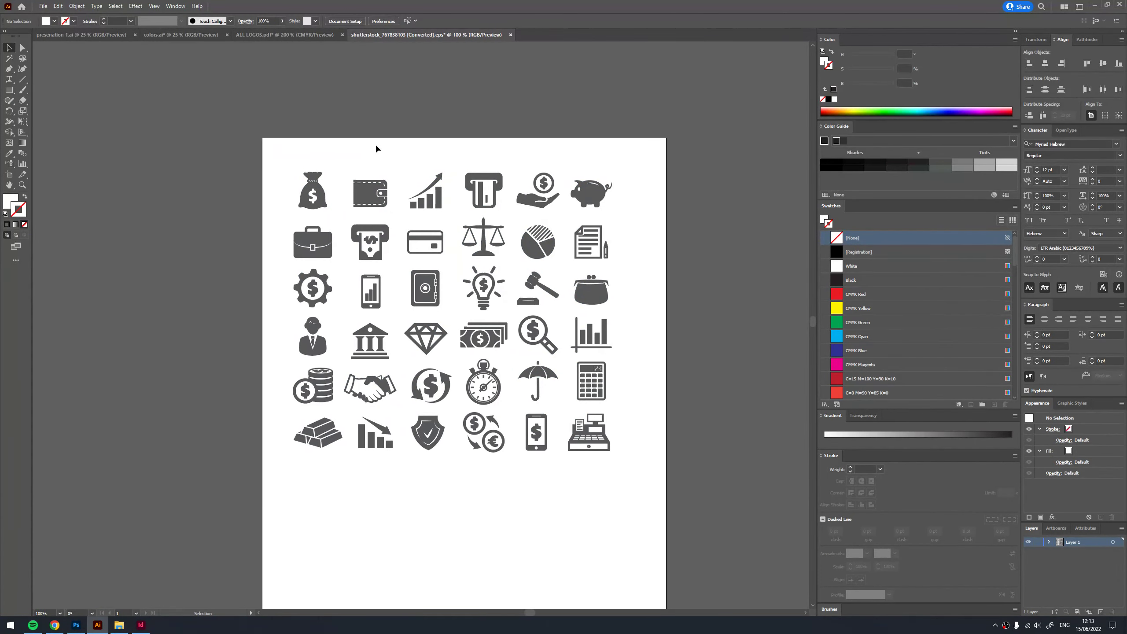
- Move the money-bag icon above the artboard
{"action": "left_click", "coordinate": [141, 625]}
{"action": "key", "text": "alt+Tab"}
{"action": "scroll", "coordinate": [362, 244], "scroll_direction": "up", "scroll_amount": 2}
{"action": "left_click", "coordinate": [339, 243]}
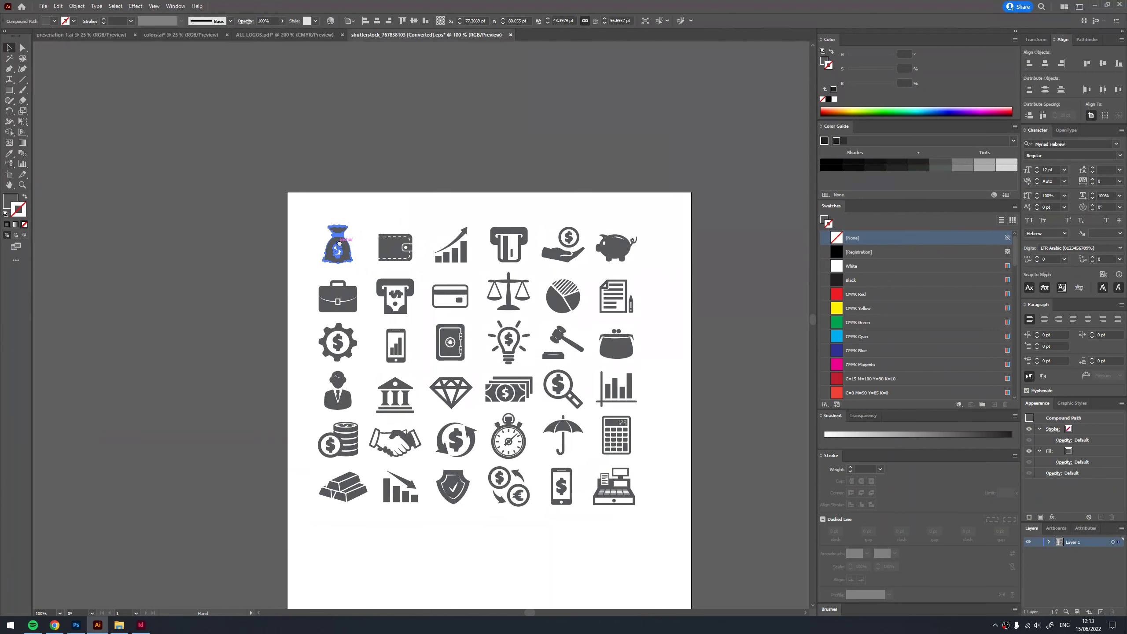
{"action": "left_click_drag", "start_coordinate": [339, 243], "coordinate": [236, 181]}
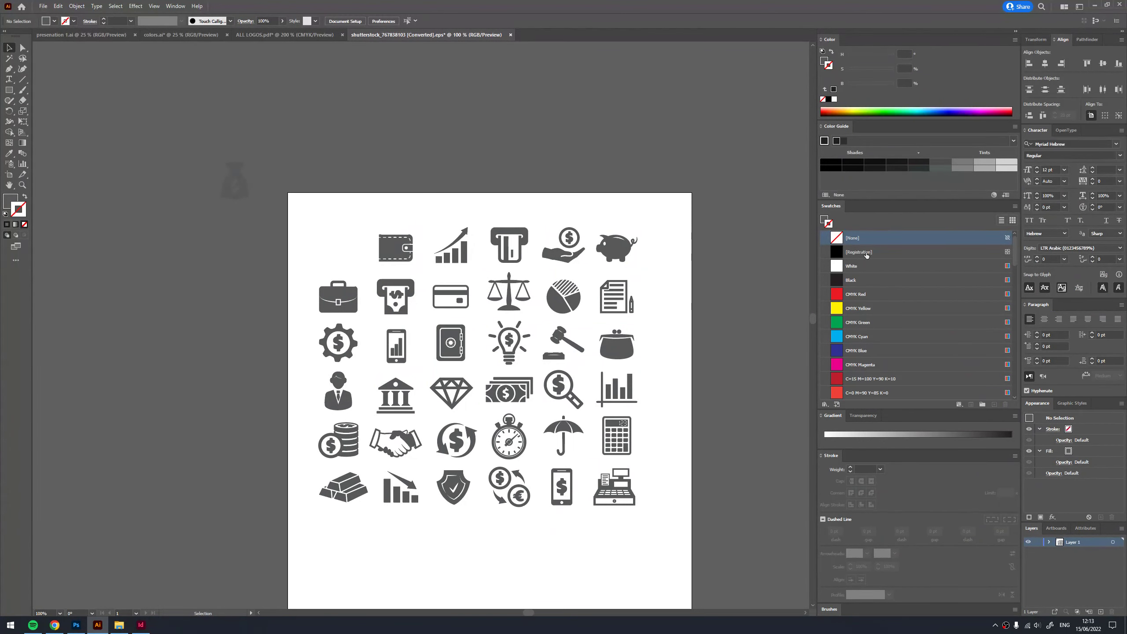
- Recolour all the finance icons black
{"action": "key", "text": "ctrl+a"}
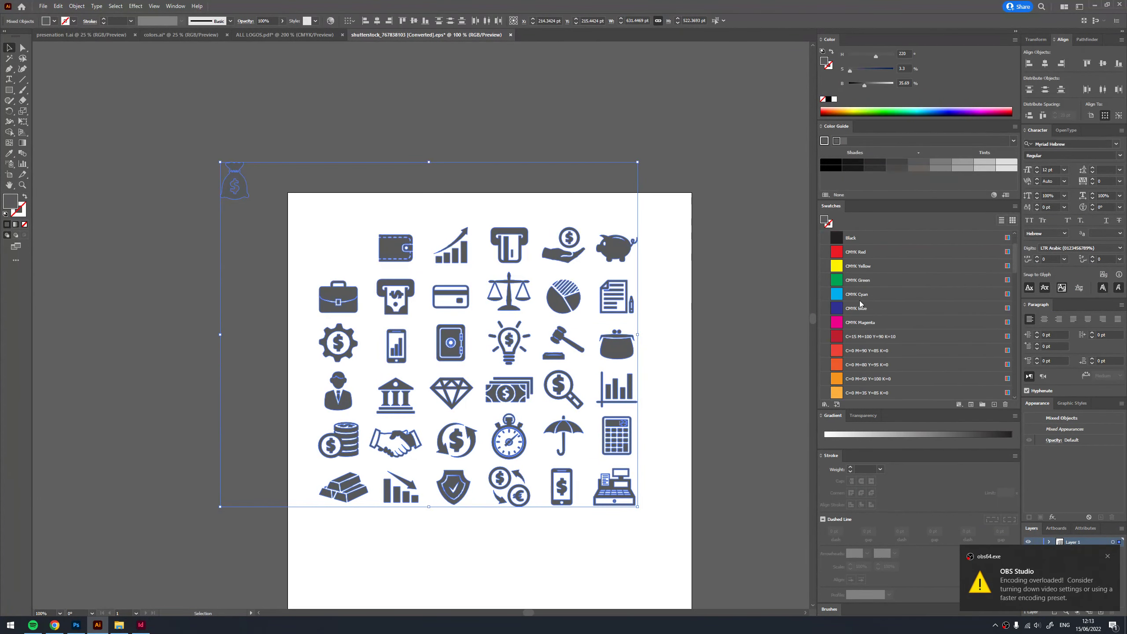
{"action": "left_click", "coordinate": [851, 279]}
{"action": "left_click", "coordinate": [668, 280]}
{"action": "left_click_drag", "start_coordinate": [670, 318], "coordinate": [679, 313]}
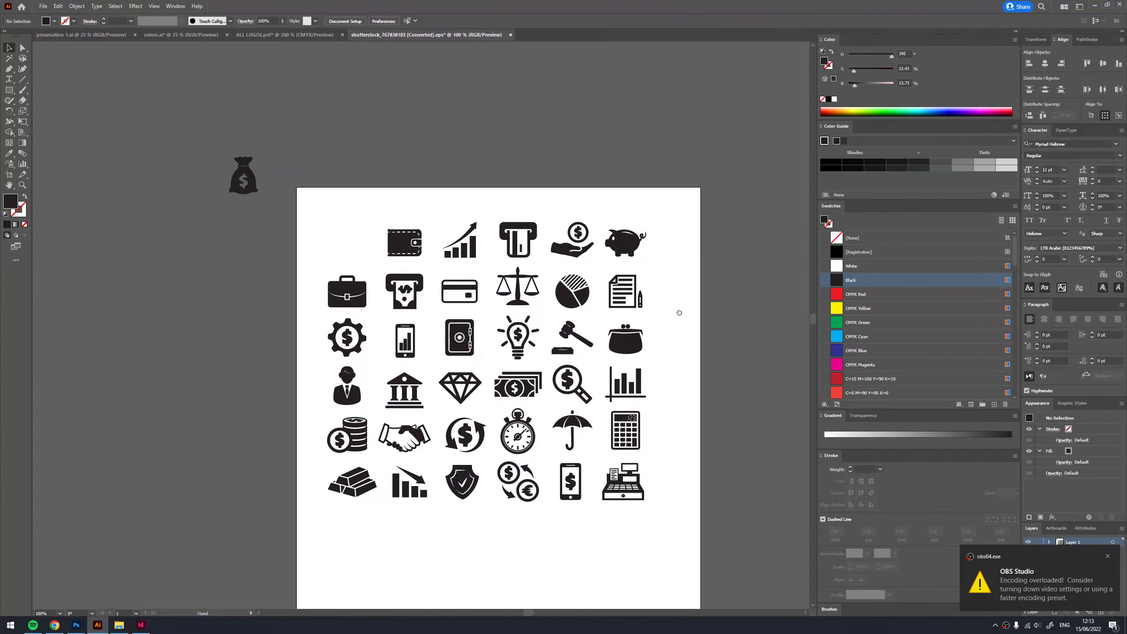
- Move the hand-with-coin, wallet and shield icons above the artboard
{"action": "left_click_drag", "start_coordinate": [568, 254], "coordinate": [573, 143]}
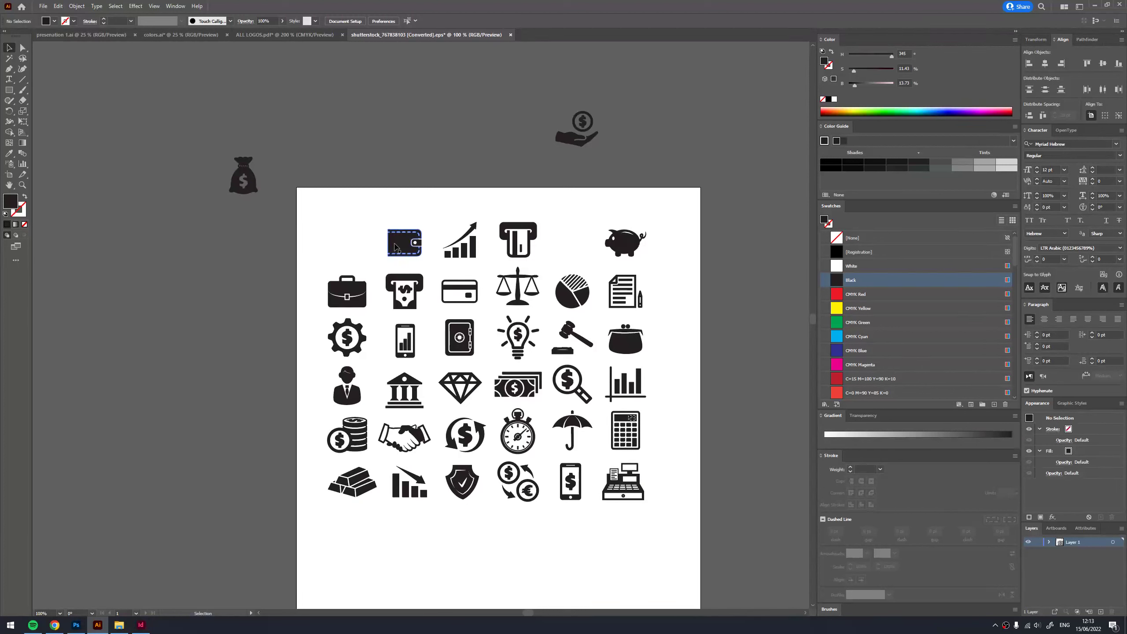
{"action": "left_click_drag", "start_coordinate": [396, 247], "coordinate": [436, 128]}
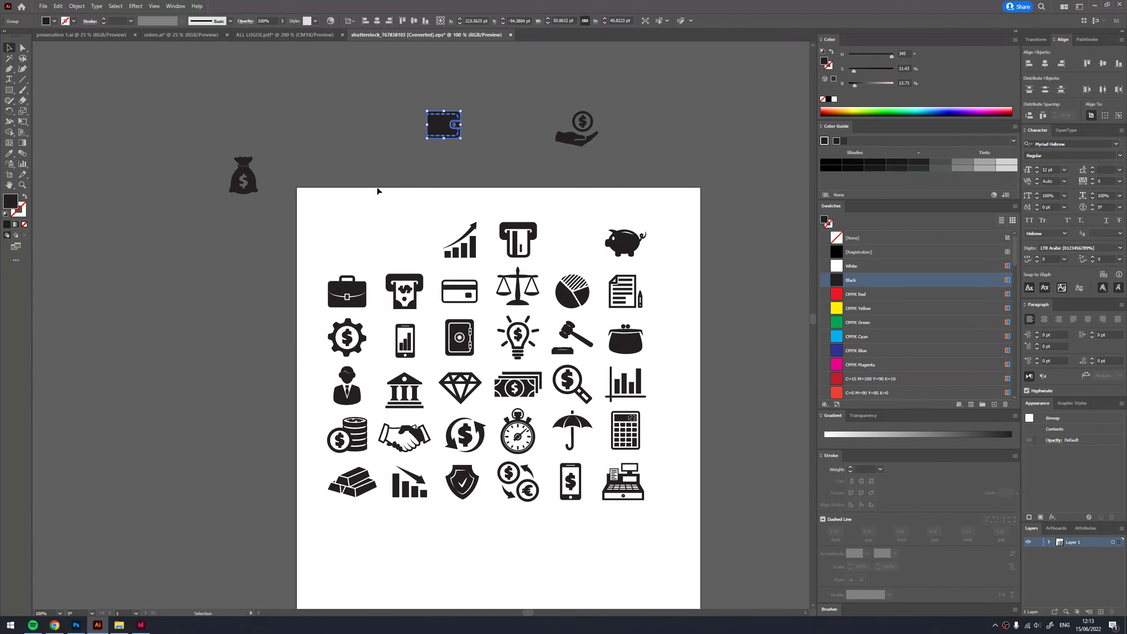
{"action": "left_click", "coordinate": [378, 191]}
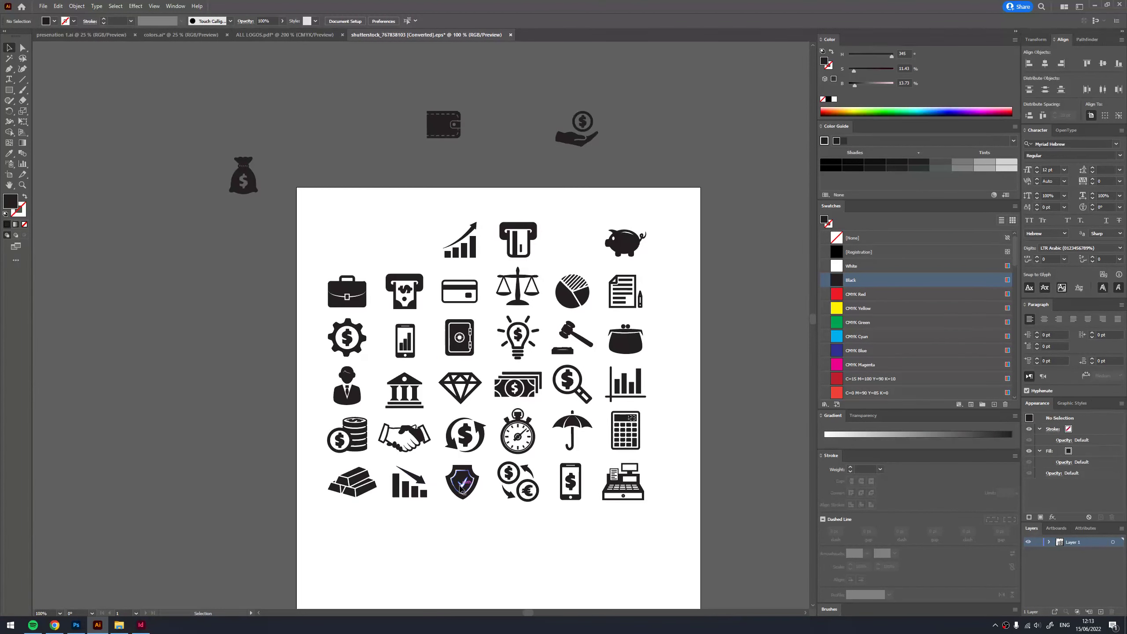
{"action": "left_click_drag", "start_coordinate": [462, 489], "coordinate": [534, 89]}
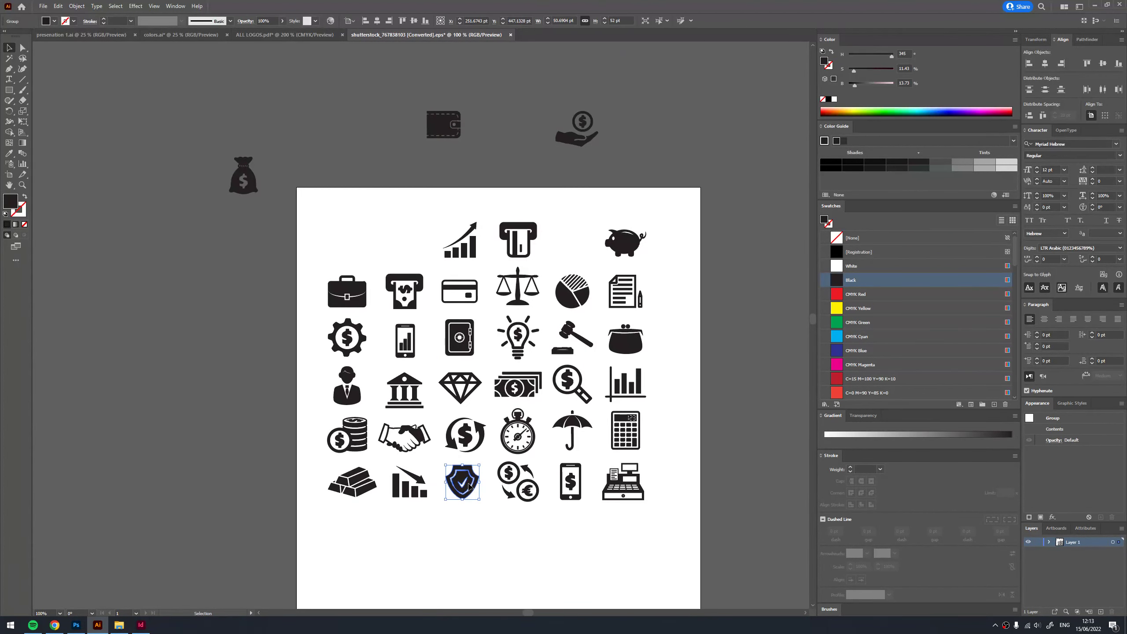
{"action": "left_click", "coordinate": [646, 134]}
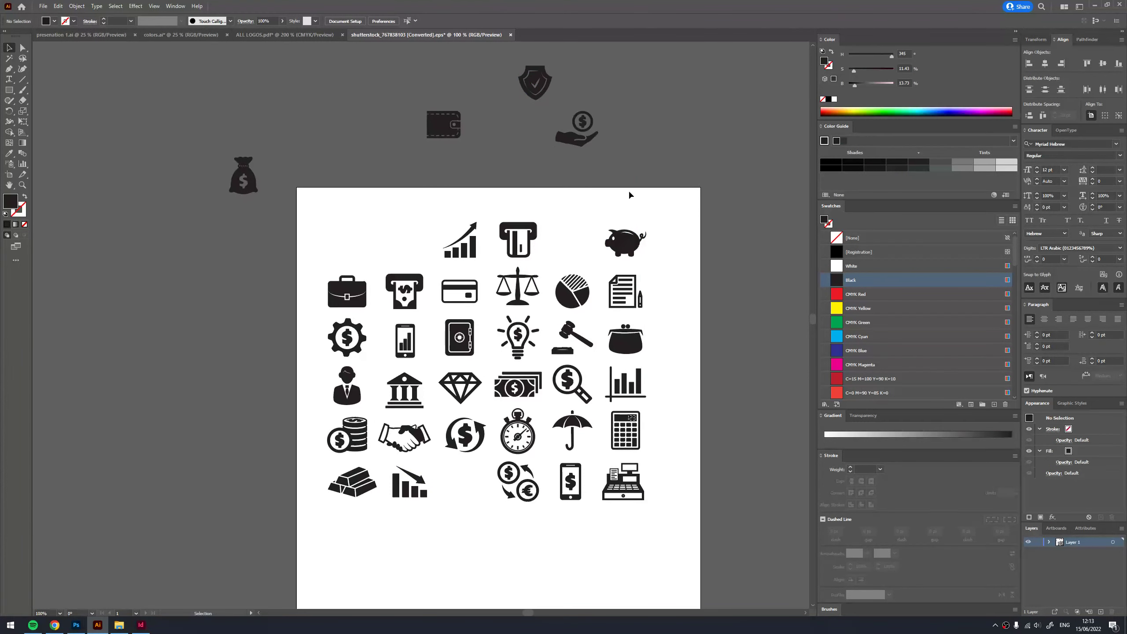
- Select the shield and hand-with-coin icons together
{"action": "scroll", "coordinate": [628, 102], "scroll_direction": "up", "scroll_amount": 2}
{"action": "left_click_drag", "start_coordinate": [628, 97], "coordinate": [541, 187]}
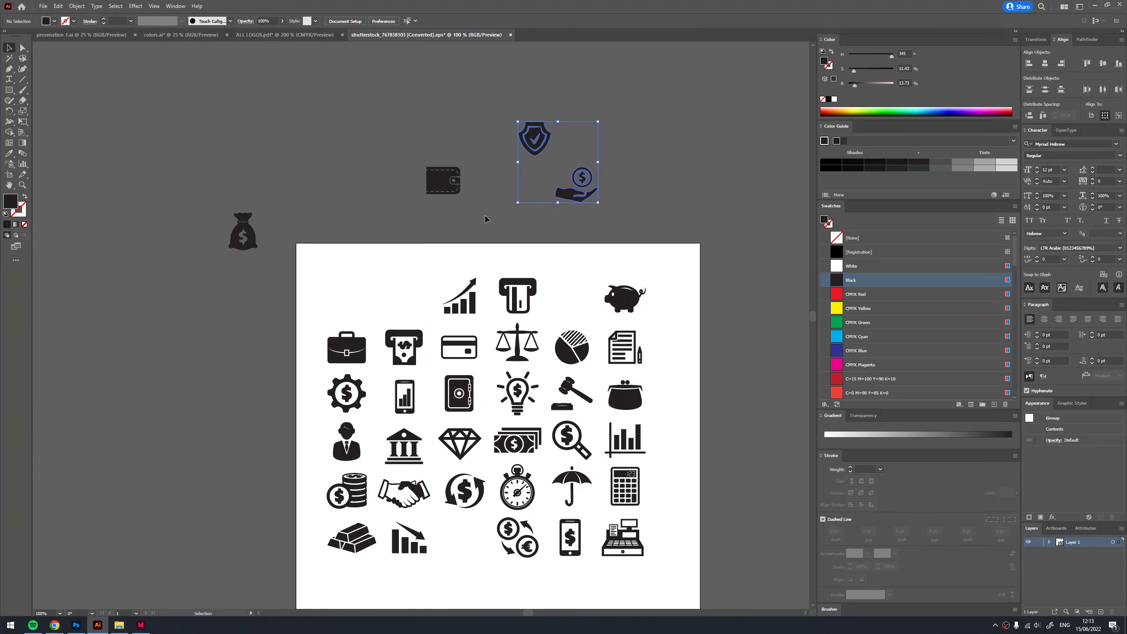
{"action": "left_click", "coordinate": [140, 625]}
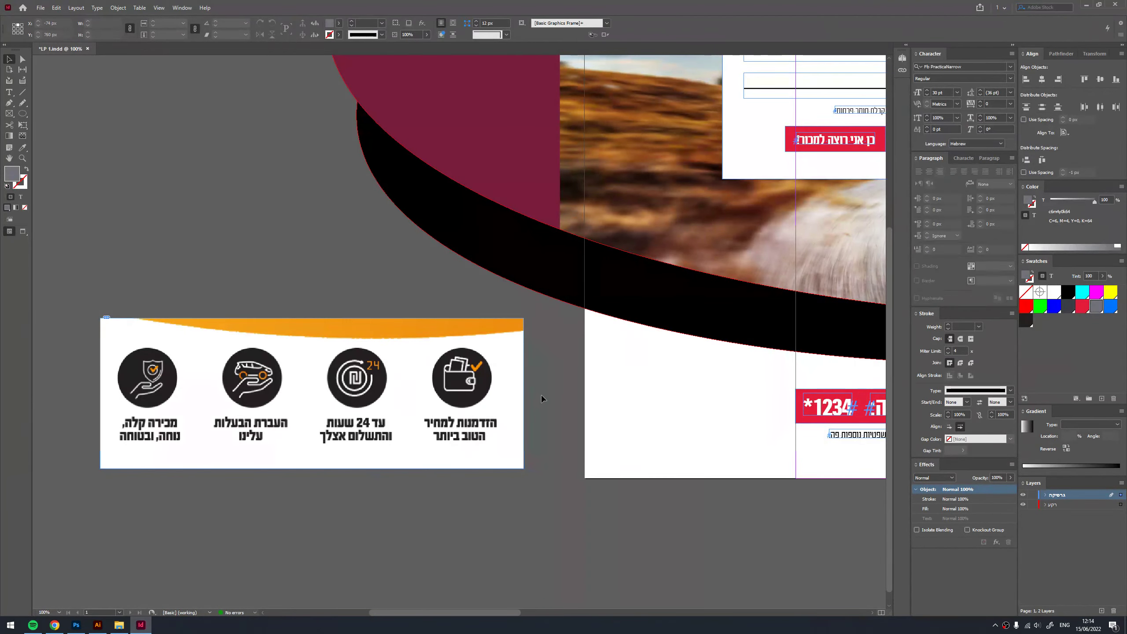
- Paste the shield and hand-and-dollar icons into the InDesign layout
{"action": "key", "text": "ctrl+v"}
{"action": "mouse_move", "coordinate": [483, 321]}
{"action": "left_mouse_down"}
{"action": "mouse_move", "coordinate": [252, 306]}
{"action": "mouse_move", "coordinate": [843, 500]}
{"action": "left_mouse_up"}
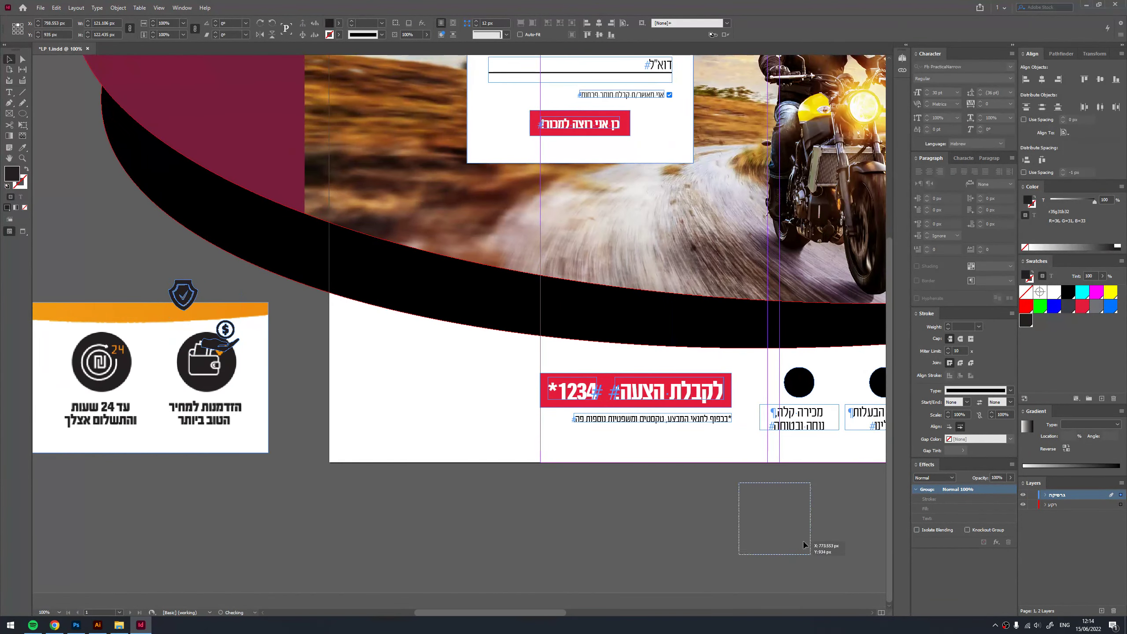
{"action": "scroll", "coordinate": [549, 515], "scroll_direction": "right", "scroll_amount": 5}
{"action": "double_click", "coordinate": [496, 531]}
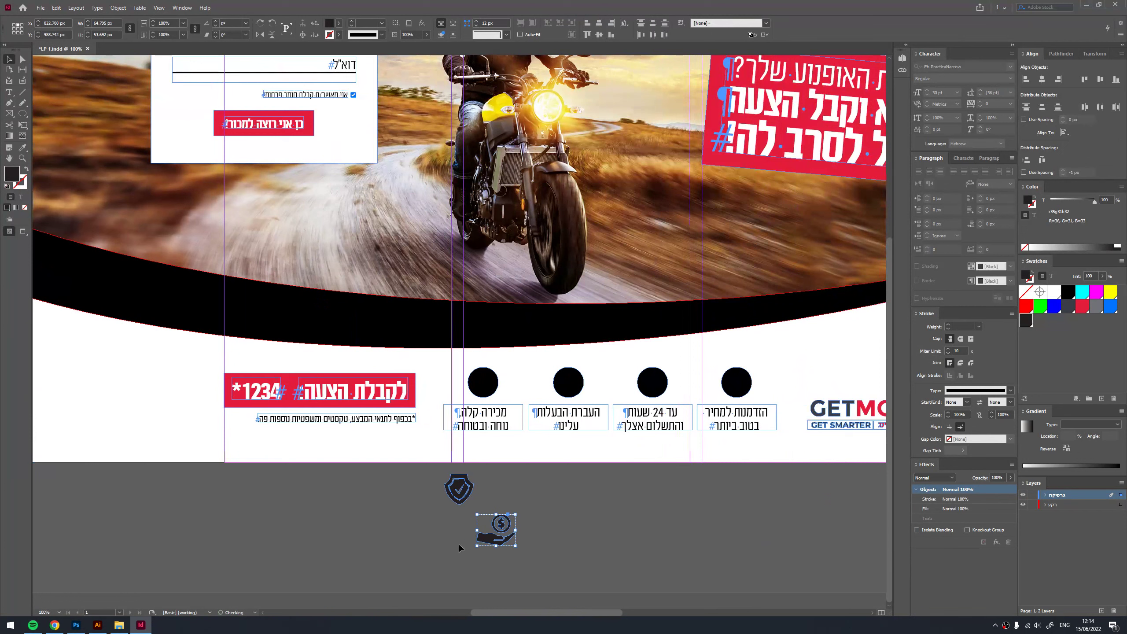
{"action": "left_click", "coordinate": [500, 540]}
{"action": "key", "text": "Escape"}
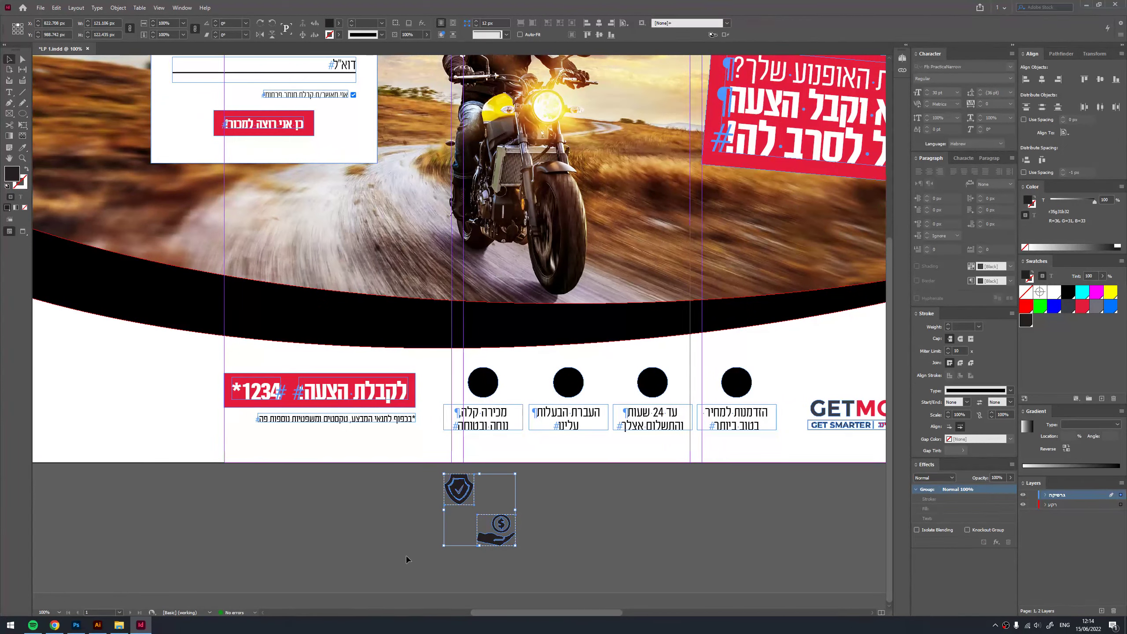
- Lighten the four feature circles to light grey by lowering their tint
{"action": "left_click_drag", "start_coordinate": [767, 364], "coordinate": [465, 405]}
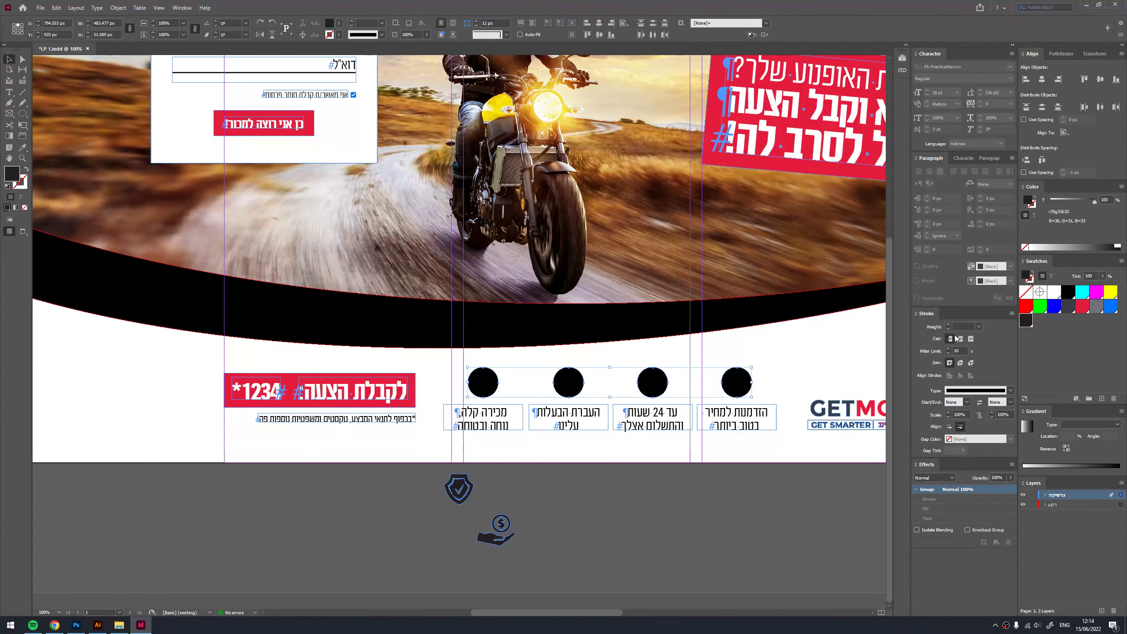
{"action": "type", "text": "0"}
{"action": "key", "text": "Return"}
- Centre the hand-and-dollar icon on the rightmost circle
{"action": "left_click", "coordinate": [488, 538]}
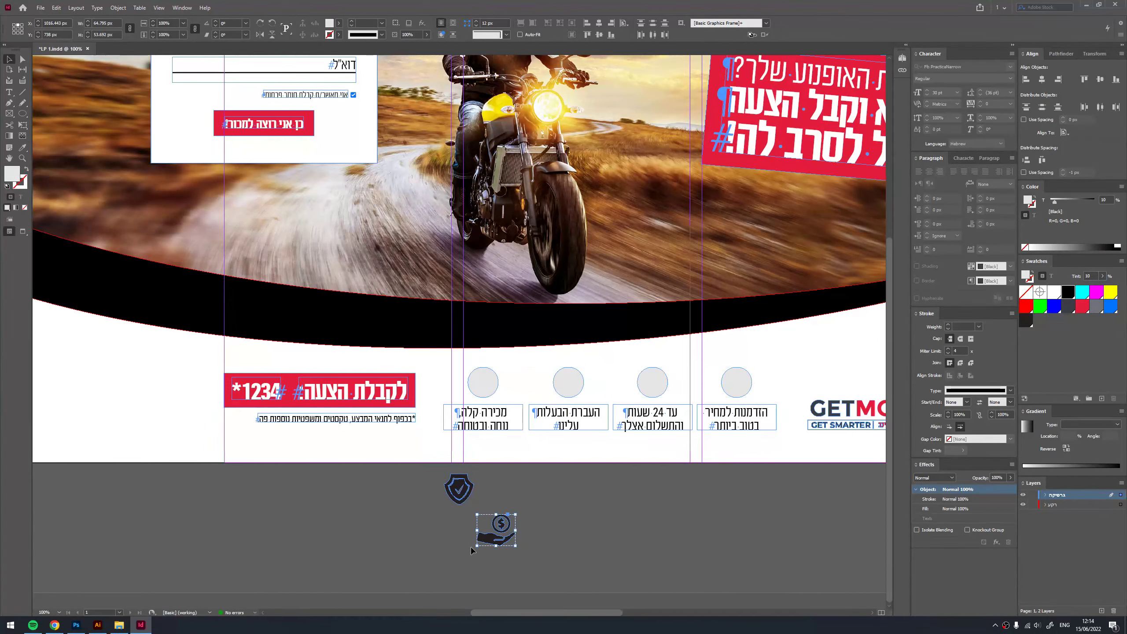
{"action": "left_click", "coordinate": [740, 384], "text": "shift"}
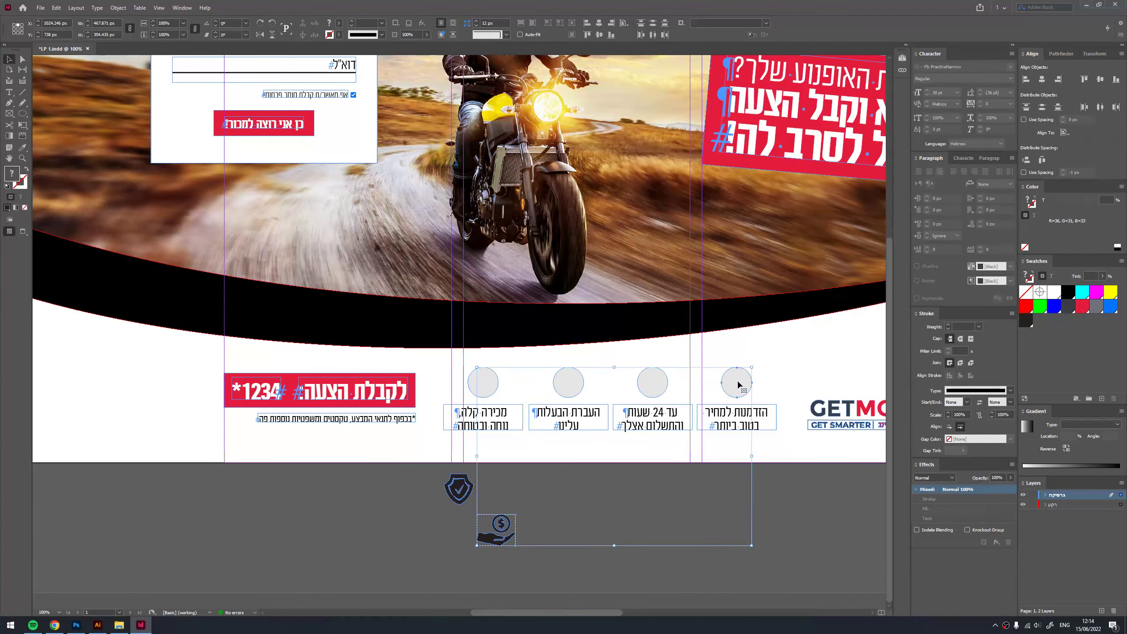
{"action": "left_click", "coordinate": [1042, 79]}
{"action": "left_click", "coordinate": [1100, 79]}
{"action": "left_click", "coordinate": [692, 511]}
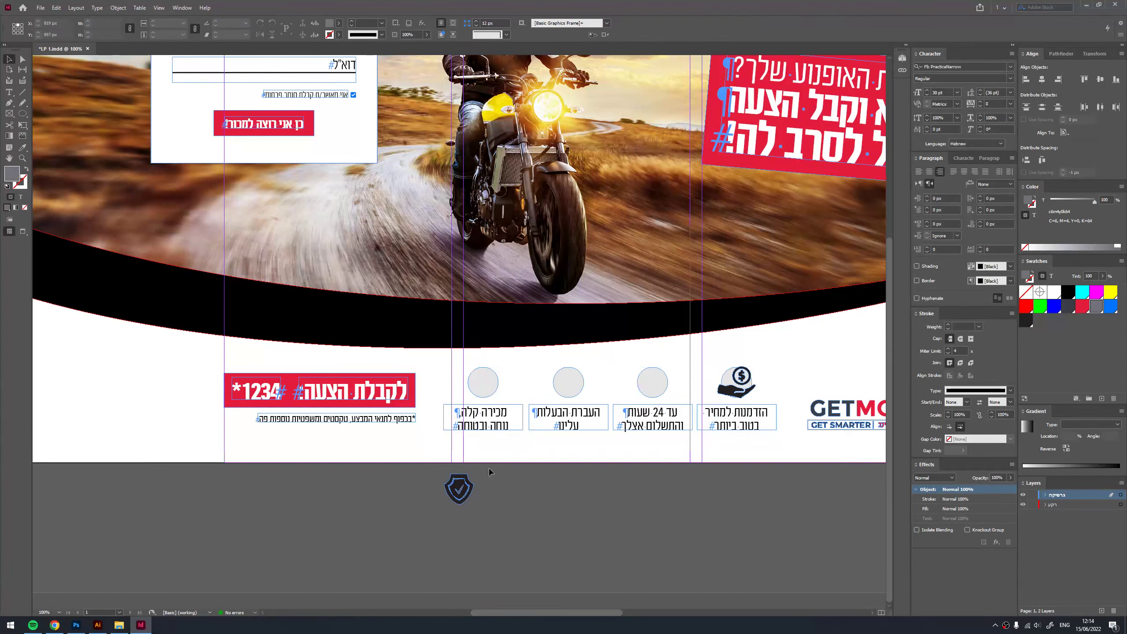
- Centre the shield icon on the first circle
{"action": "left_click", "coordinate": [466, 489]}
{"action": "left_click", "coordinate": [481, 395], "text": "shift"}
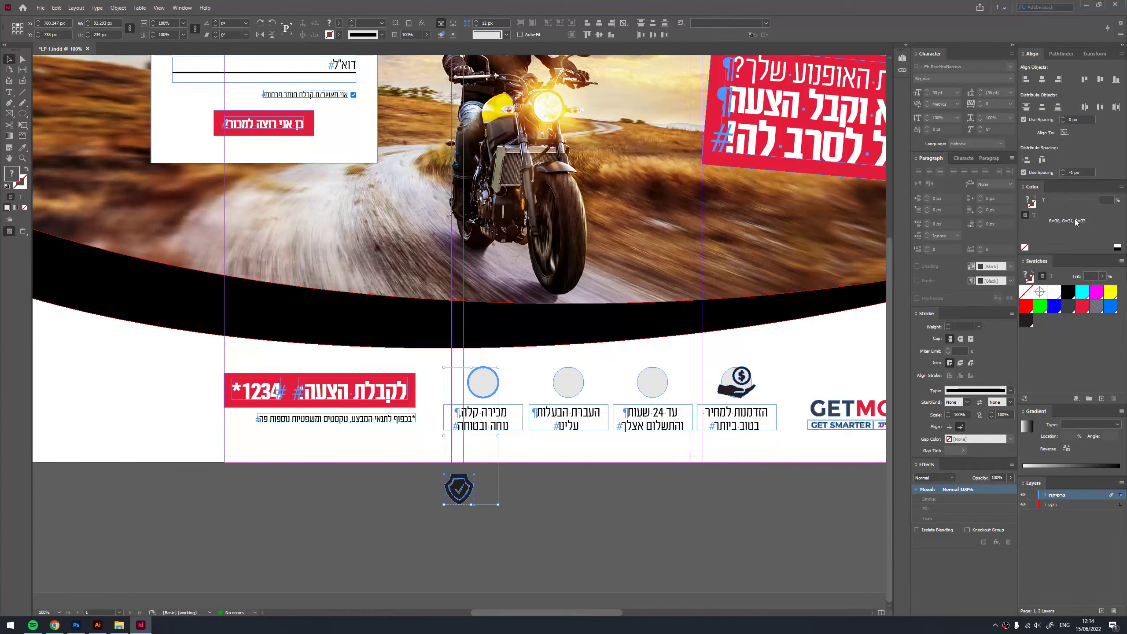
{"action": "left_click", "coordinate": [1100, 82]}
{"action": "left_click", "coordinate": [1040, 80]}
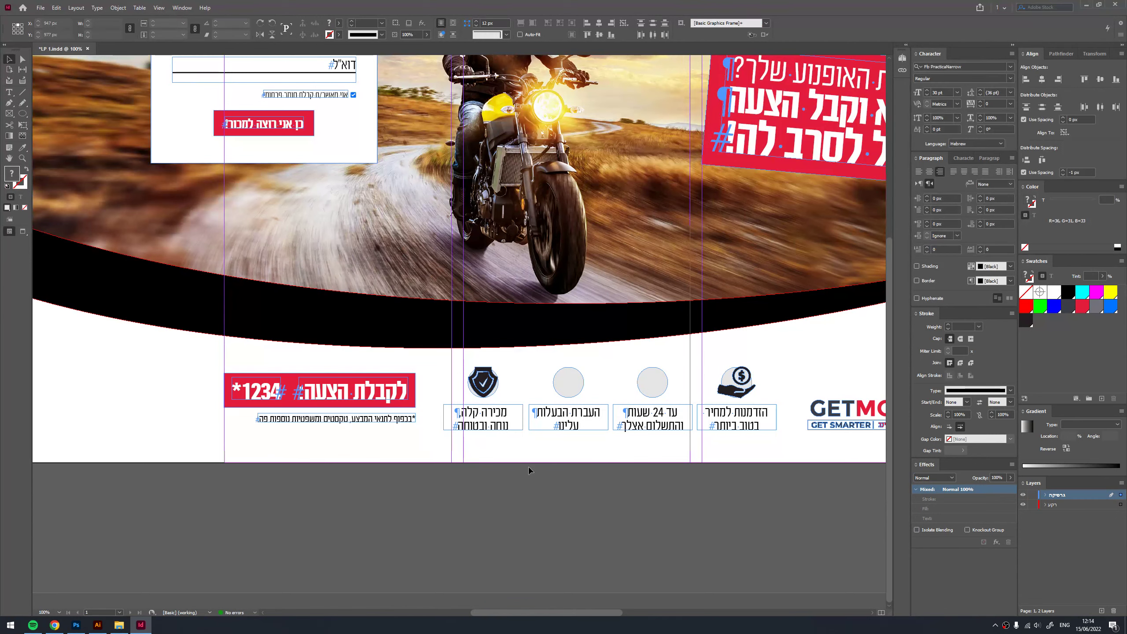
{"action": "scroll", "coordinate": [504, 391], "scroll_direction": "up", "scroll_amount": 2, "text": "alt"}
{"action": "left_click", "coordinate": [797, 381]}
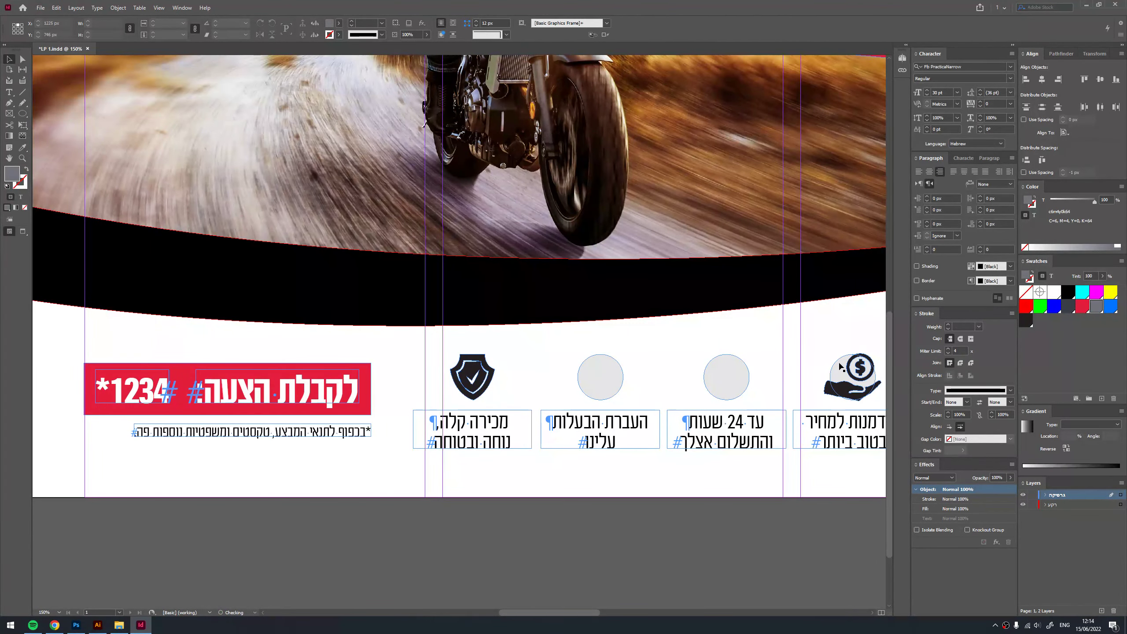
{"action": "left_click_drag", "start_coordinate": [843, 368], "coordinate": [718, 369]}
{"action": "scroll", "coordinate": [667, 350], "scroll_direction": "down", "scroll_amount": 1, "text": "alt"}
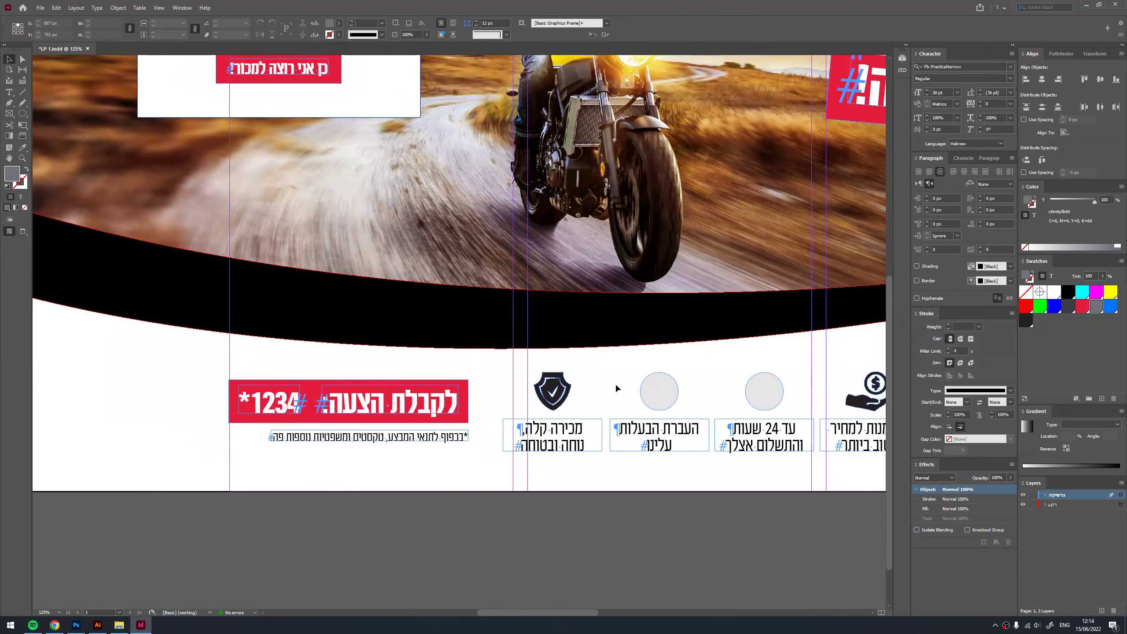
{"action": "scroll", "coordinate": [614, 383], "scroll_direction": "left", "scroll_amount": 10, "text": "shift"}
{"action": "scroll", "coordinate": [520, 328], "scroll_direction": "left", "scroll_amount": 3, "text": "shift"}
{"action": "scroll", "coordinate": [521, 328], "scroll_direction": "right", "scroll_amount": 3, "text": "shift"}
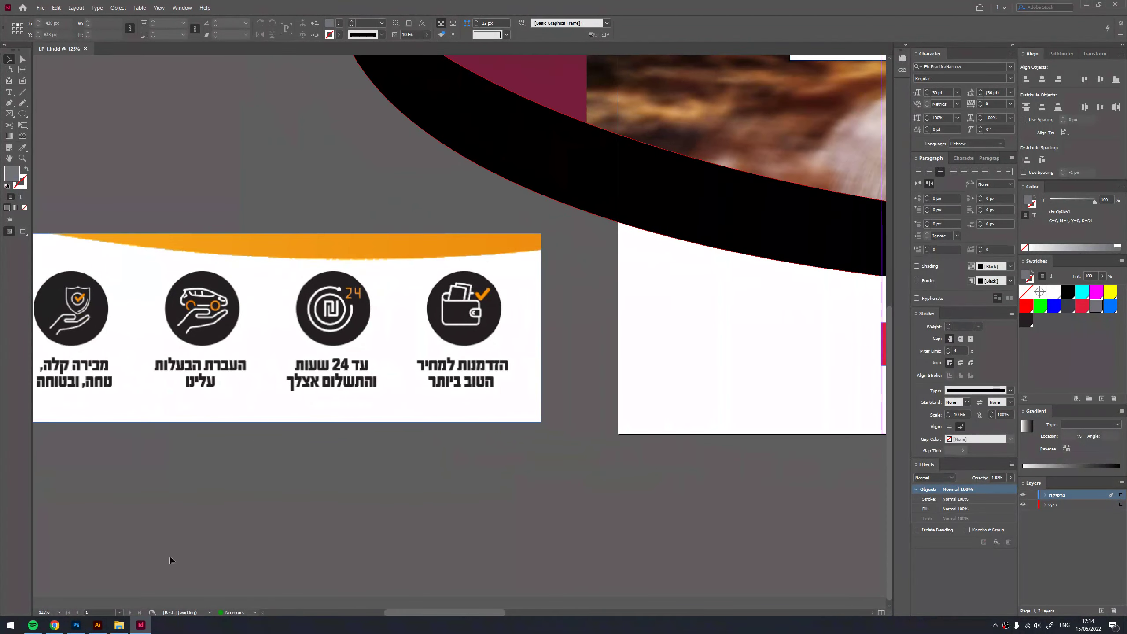
- Close the finance icons page and search Shutterstock for 'motor bike icon'
{"action": "left_click", "coordinate": [55, 624]}
{"action": "left_click", "coordinate": [564, 321]}
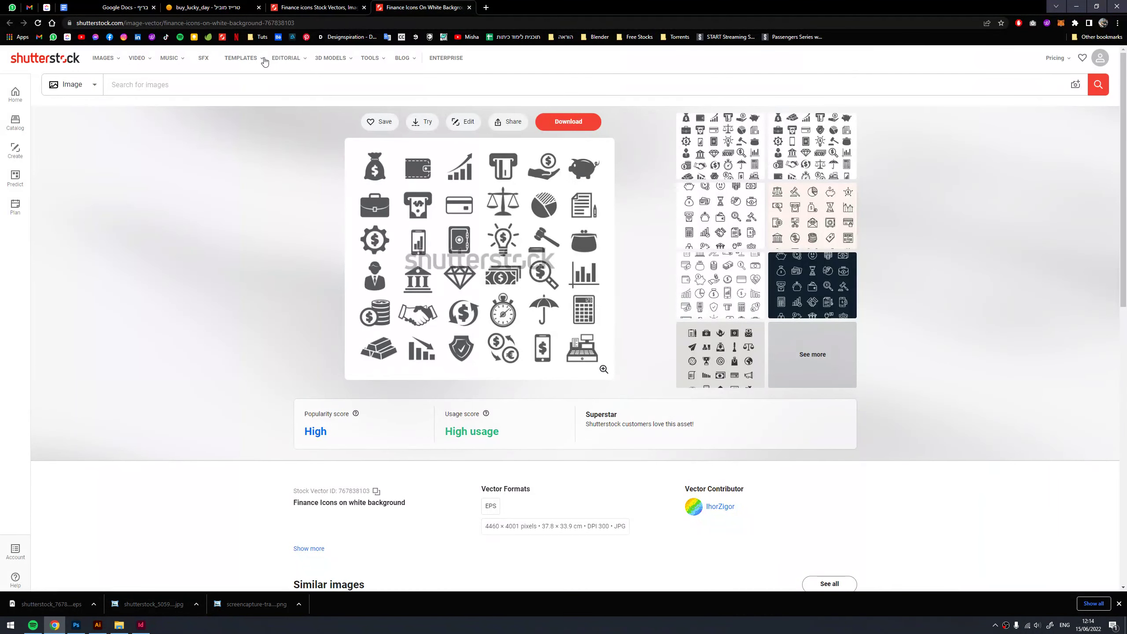
{"action": "key", "text": "ctrl+w"}
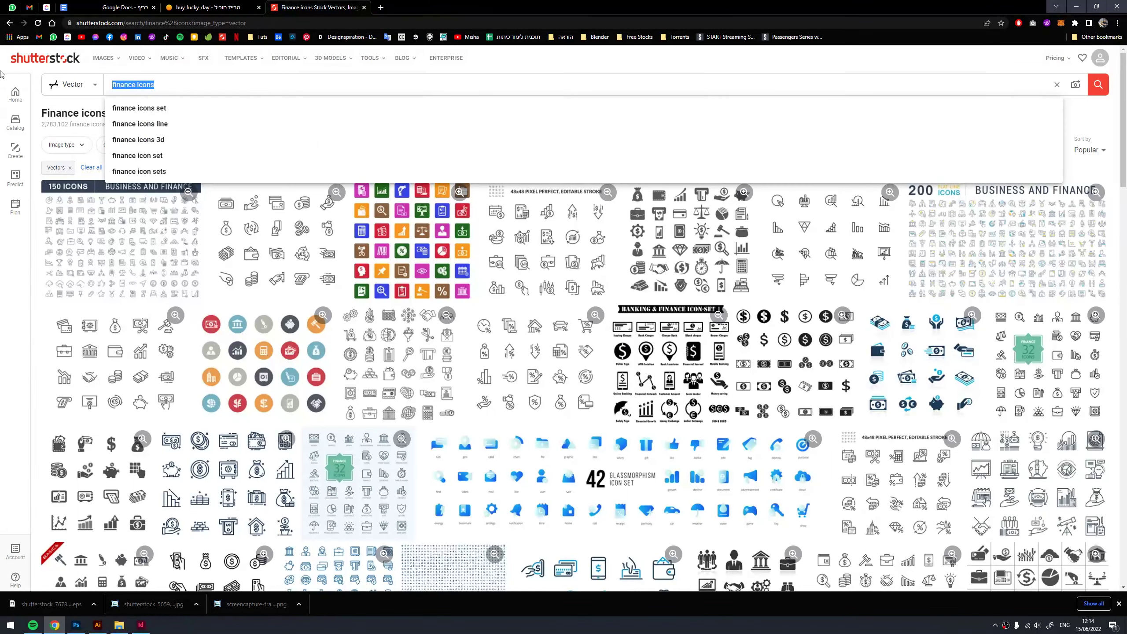
{"action": "type", "text": "b"}
{"action": "type", "text": "on"}
{"action": "key", "text": "Return"}
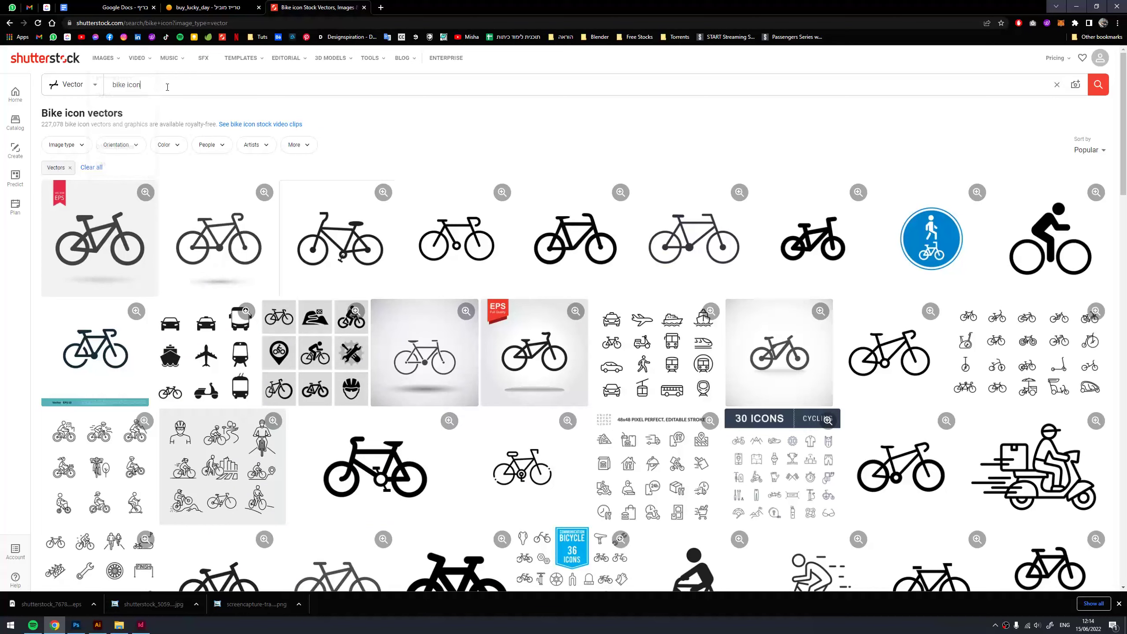
{"action": "left_click", "coordinate": [195, 86]}
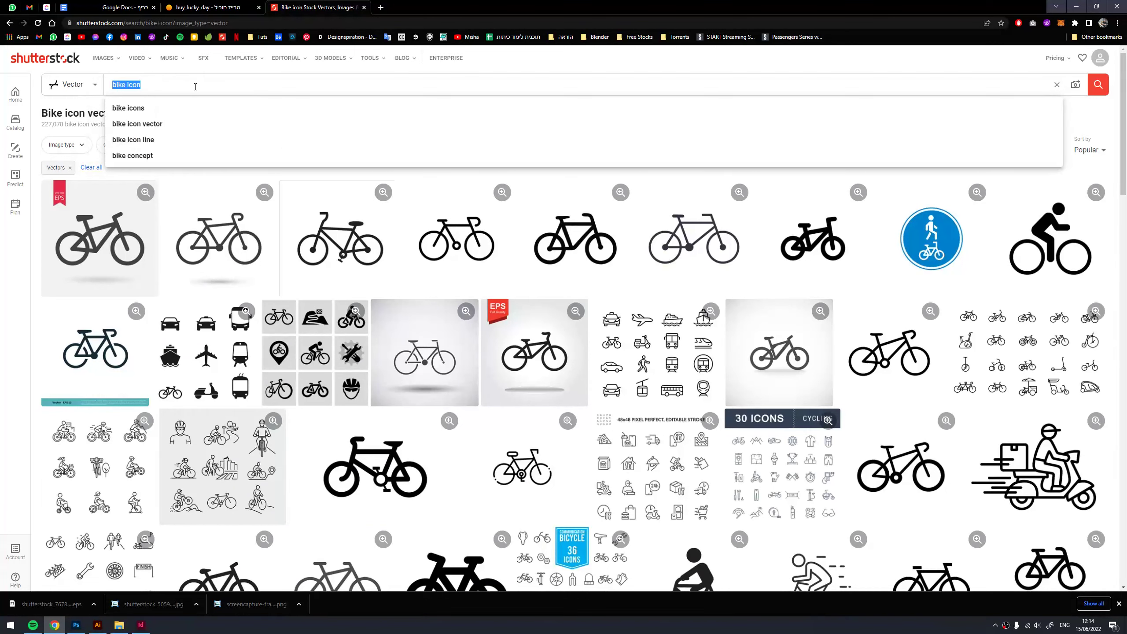
{"action": "type", "text": "motor bike"}
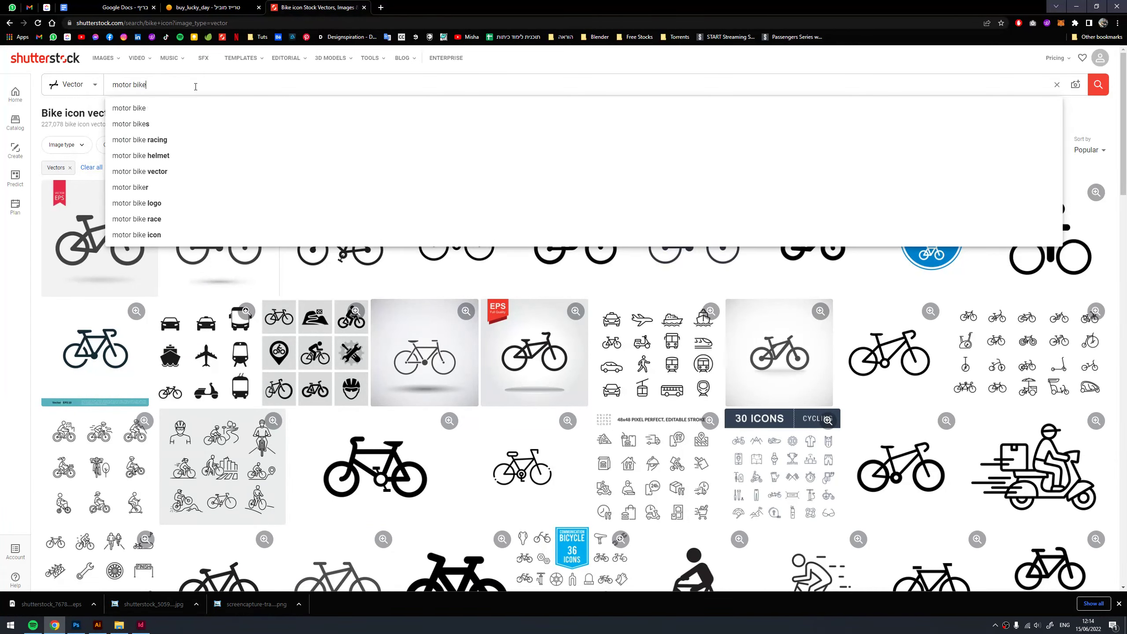
{"action": "type", "text": " icon"}
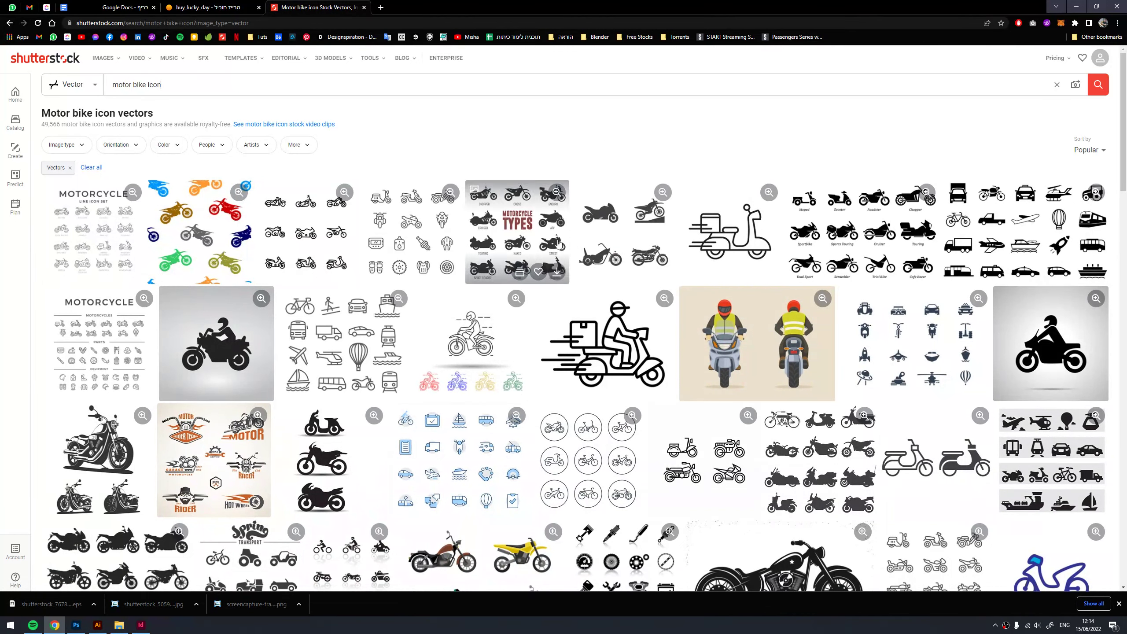
- Download the motorcycles and bicycles vector icon set
{"action": "left_click", "coordinate": [601, 229]}
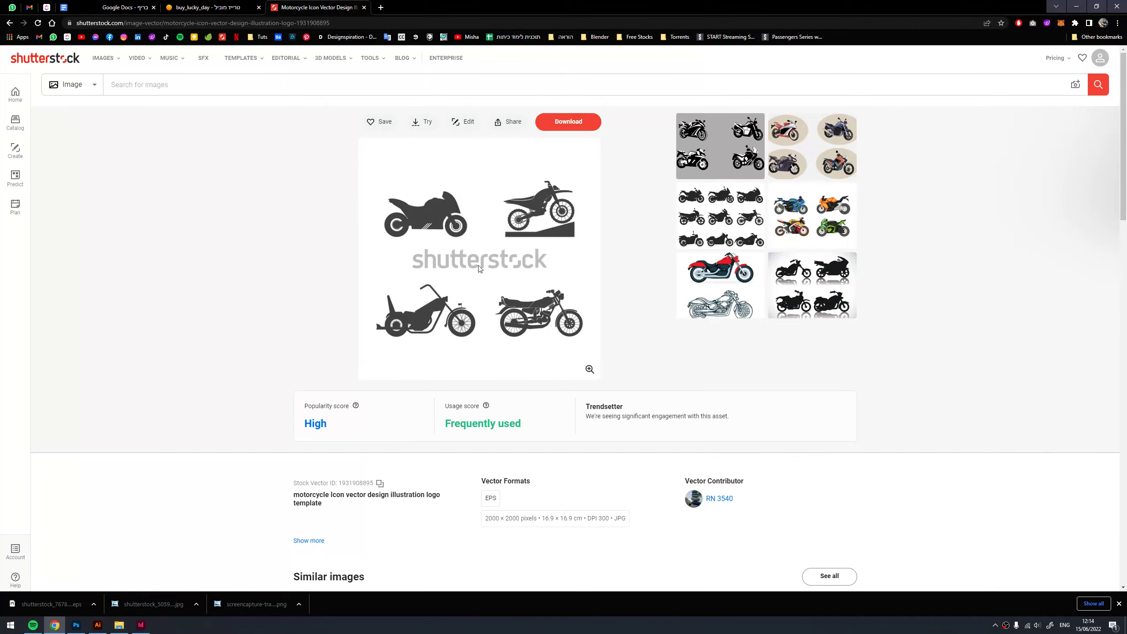
{"action": "key", "text": "alt+Left"}
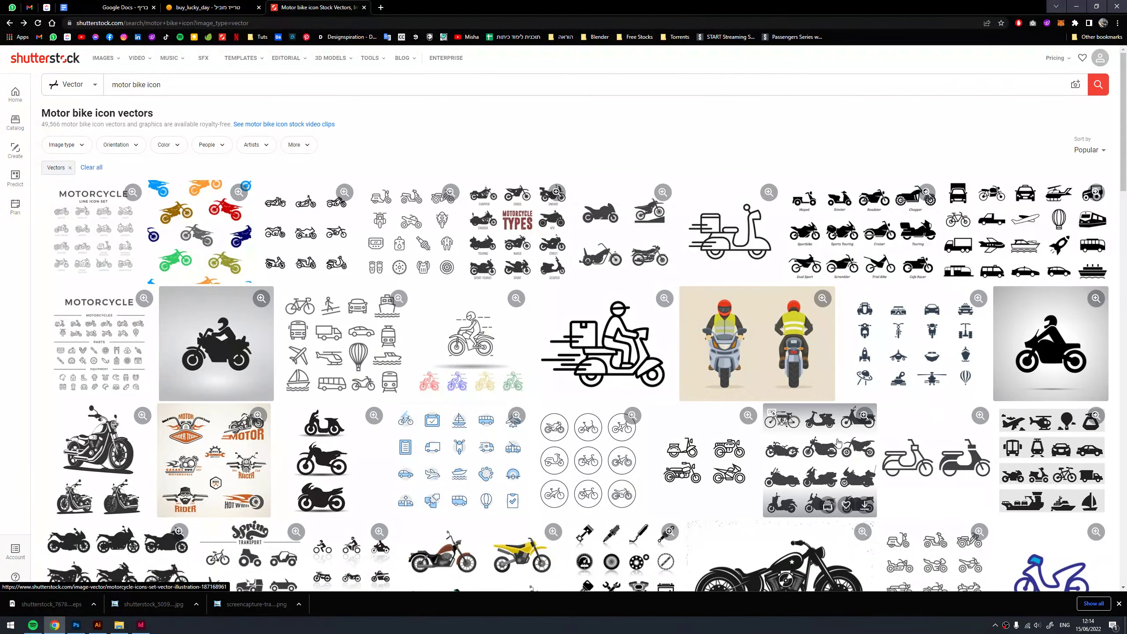
{"action": "scroll", "coordinate": [532, 421], "scroll_direction": "down", "scroll_amount": 2}
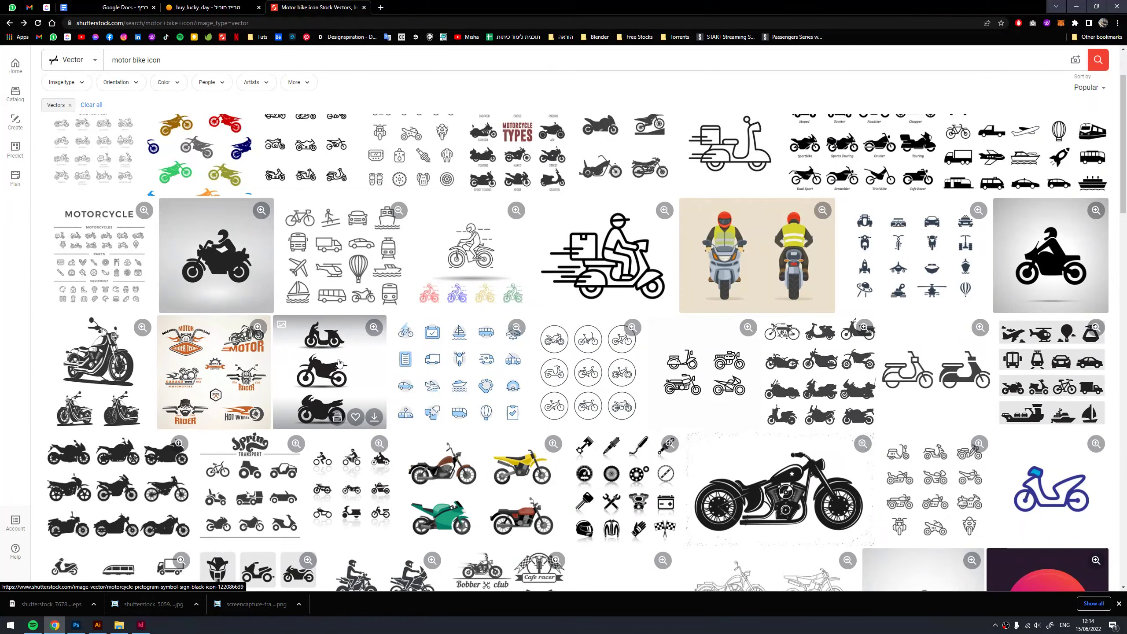
{"action": "scroll", "coordinate": [339, 362], "scroll_direction": "down", "scroll_amount": 5}
{"action": "scroll", "coordinate": [269, 216], "scroll_direction": "down", "scroll_amount": 4}
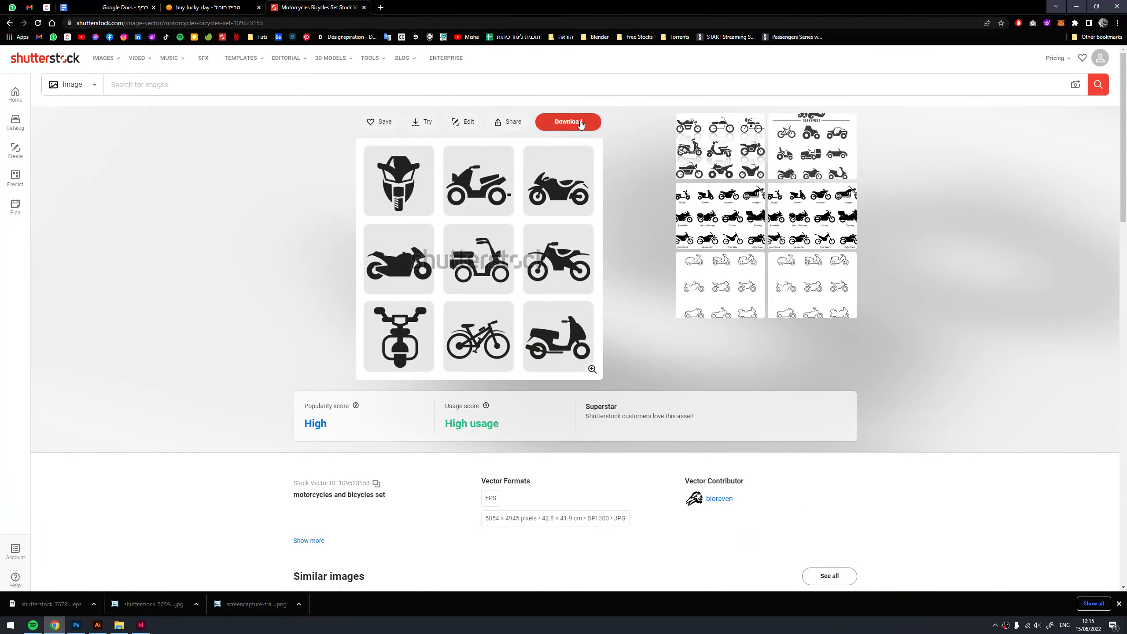
{"action": "left_click", "coordinate": [580, 123]}
{"action": "left_click", "coordinate": [1065, 381]}
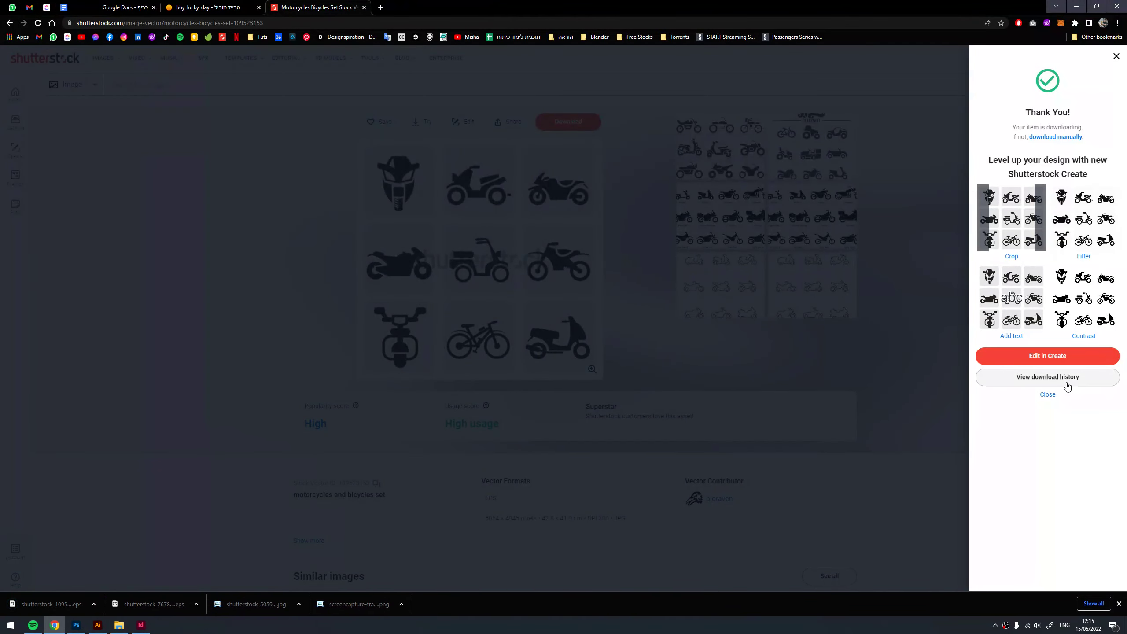
- Open the set in Illustrator and copy the sport motorbike icon off the artboard
{"action": "left_click", "coordinate": [58, 604]}
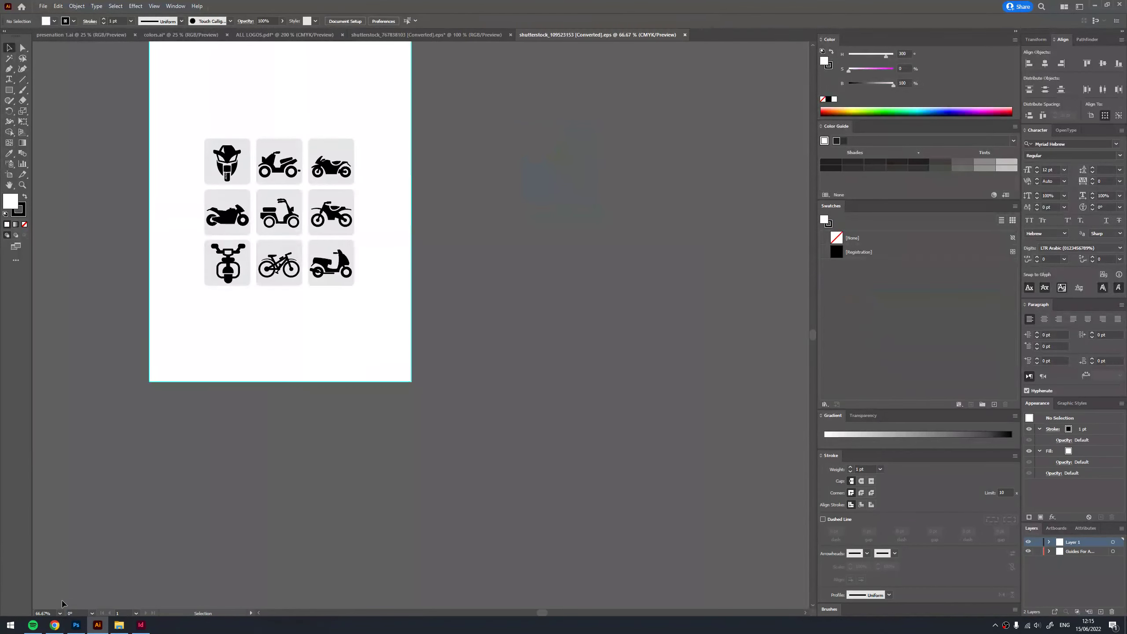
{"action": "left_click_drag", "start_coordinate": [227, 216], "coordinate": [552, 313]}
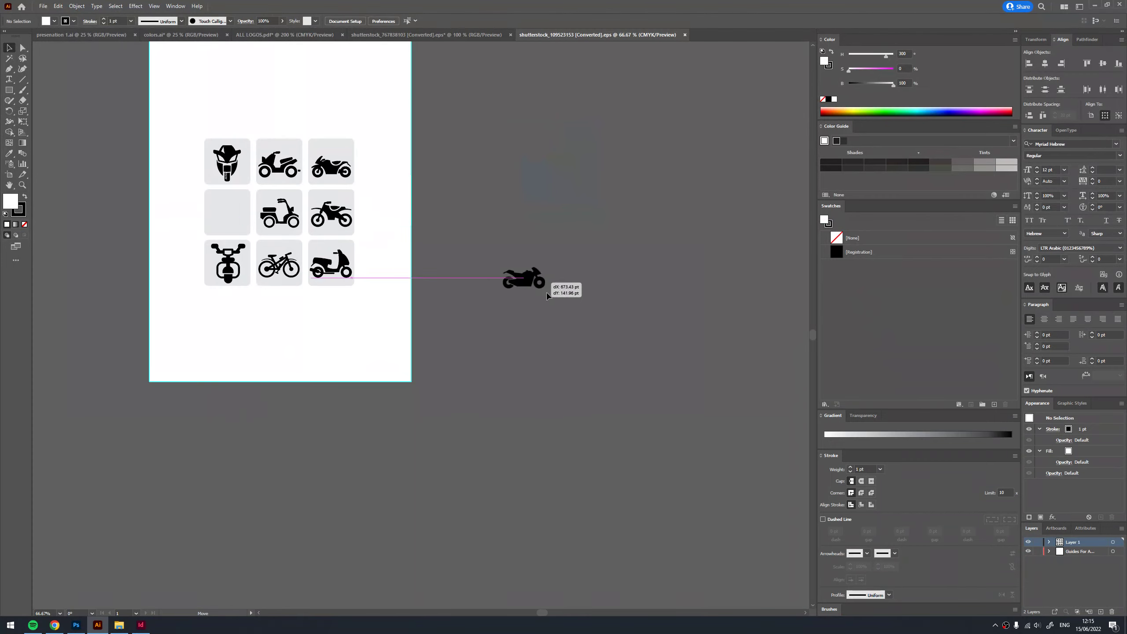
{"action": "key", "text": "ctrl+c"}
{"action": "left_click", "coordinate": [141, 624]}
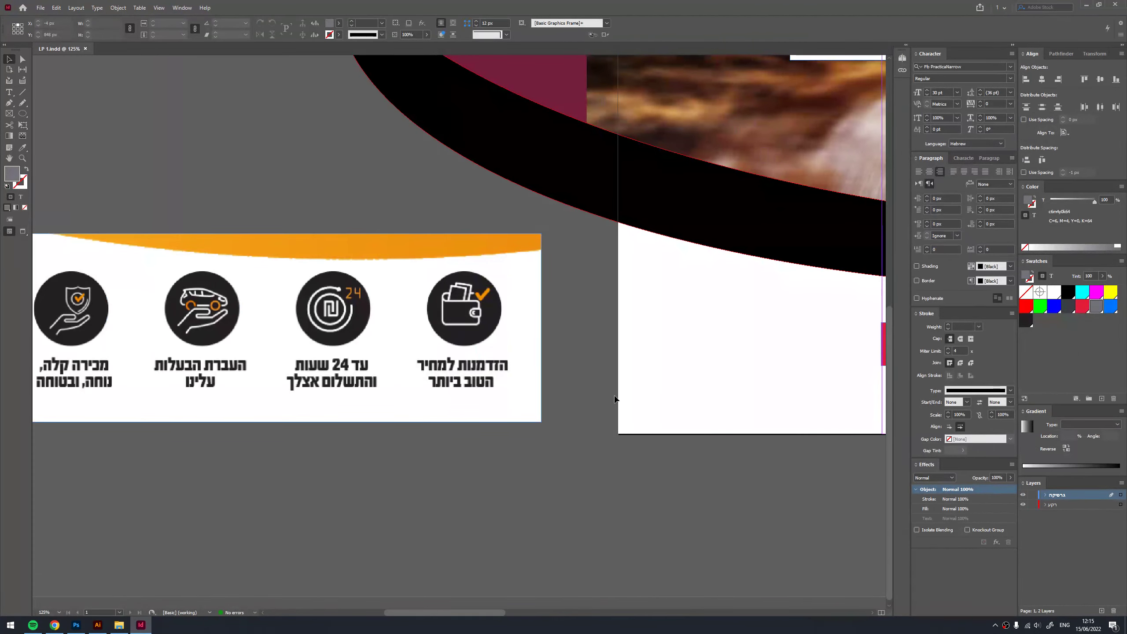
- Paste the motorbike icon and move it below the page
{"action": "key", "text": "ctrl+v"}
{"action": "scroll", "coordinate": [520, 351], "scroll_direction": "right", "scroll_amount": 5}
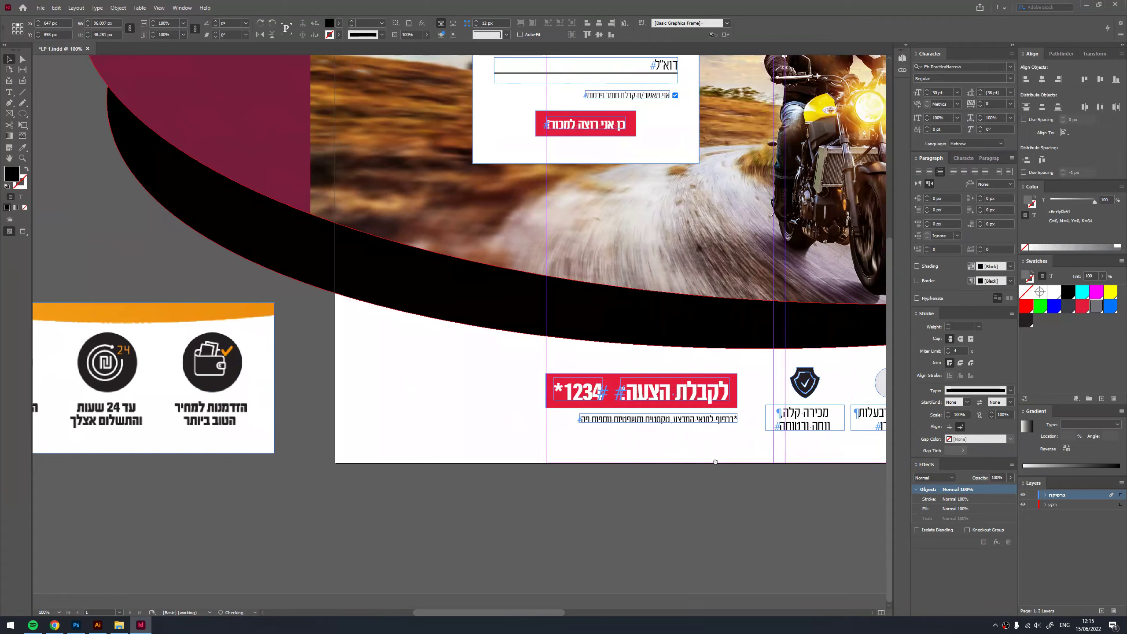
{"action": "scroll", "coordinate": [520, 351], "scroll_direction": "right", "scroll_amount": 5}
{"action": "scroll", "coordinate": [520, 352], "scroll_direction": "up", "scroll_amount": 2}
{"action": "key", "text": "ctrl+v"}
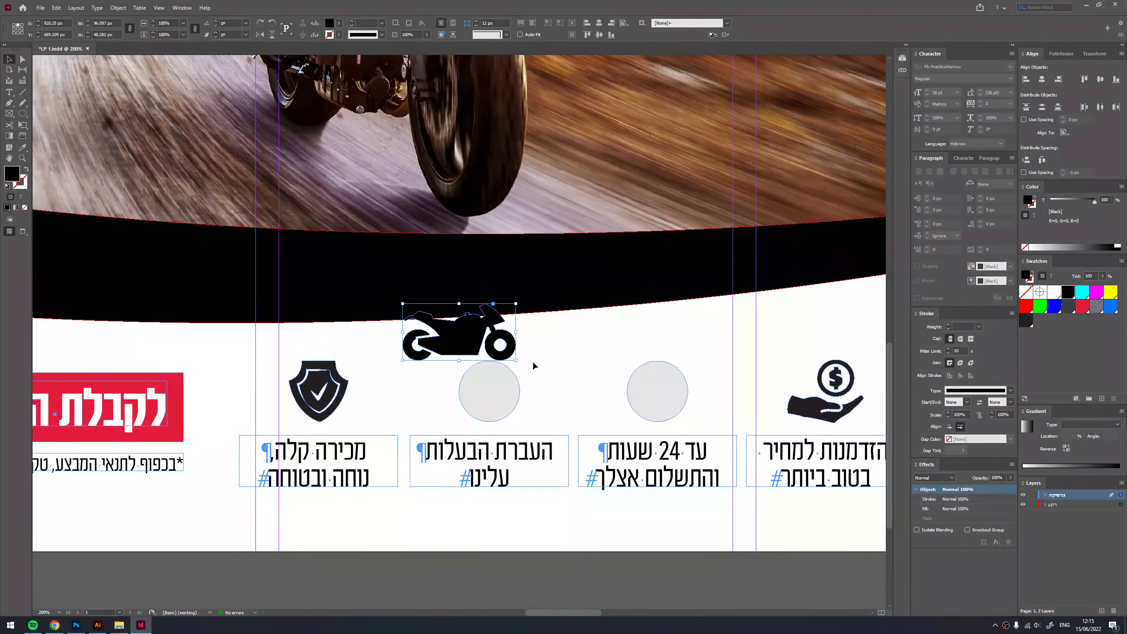
{"action": "scroll", "coordinate": [534, 365], "scroll_direction": "down", "scroll_amount": 3}
{"action": "scroll", "coordinate": [535, 365], "scroll_direction": "right", "scroll_amount": 3}
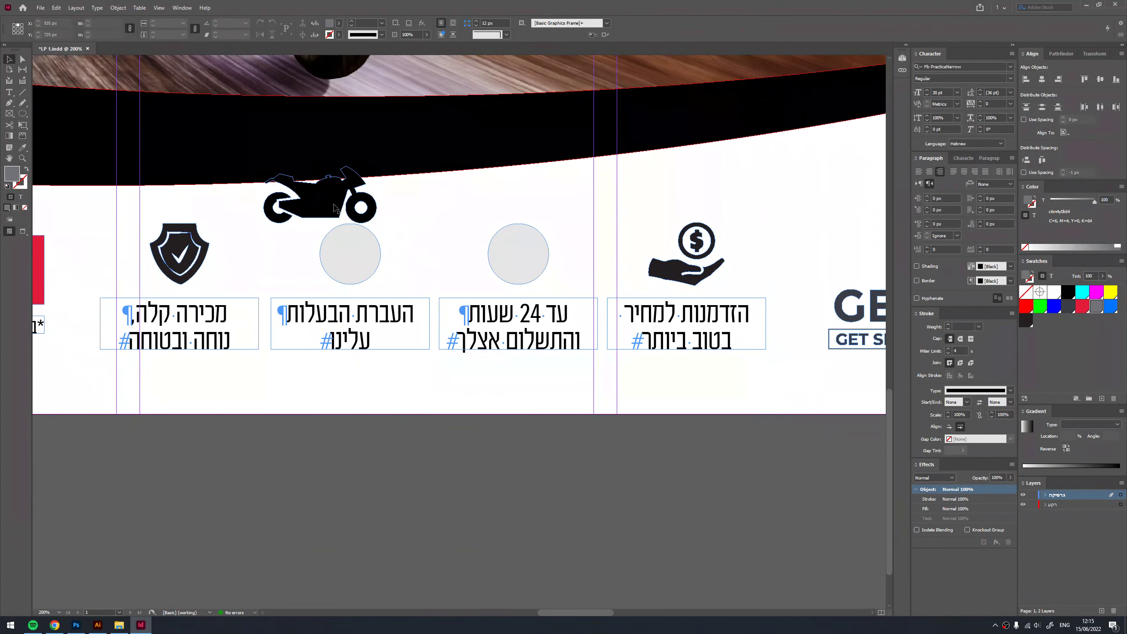
{"action": "left_click_drag", "start_coordinate": [320, 194], "coordinate": [453, 426]}
- Copy the hand-and-dollar icon below the page and ungroup the hand from the coin
{"action": "left_click_drag", "start_coordinate": [674, 312], "coordinate": [636, 528]}
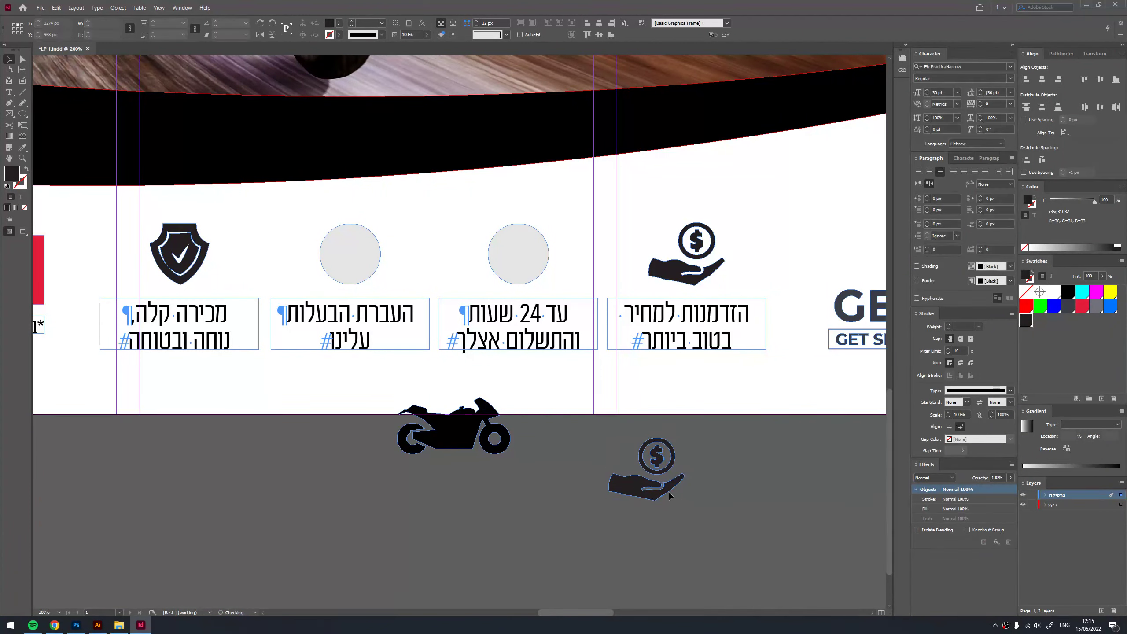
{"action": "key", "text": "ctrl+shift+g"}
{"action": "left_click_drag", "start_coordinate": [690, 476], "coordinate": [403, 462]}
{"action": "key", "text": "ctrl+z"}
- Shrink the motorbike and set it onto the open hand
{"action": "left_click", "coordinate": [465, 426]}
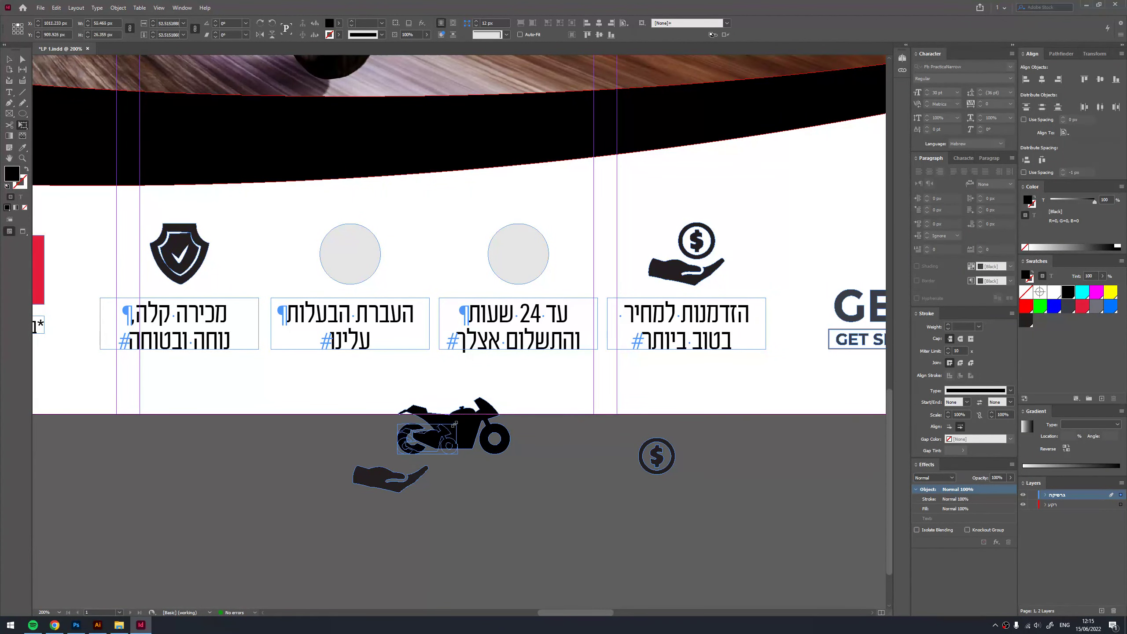
{"action": "left_click_drag", "start_coordinate": [512, 397], "coordinate": [419, 443]}
{"action": "scroll", "coordinate": [496, 413], "scroll_direction": "up", "scroll_amount": 5}
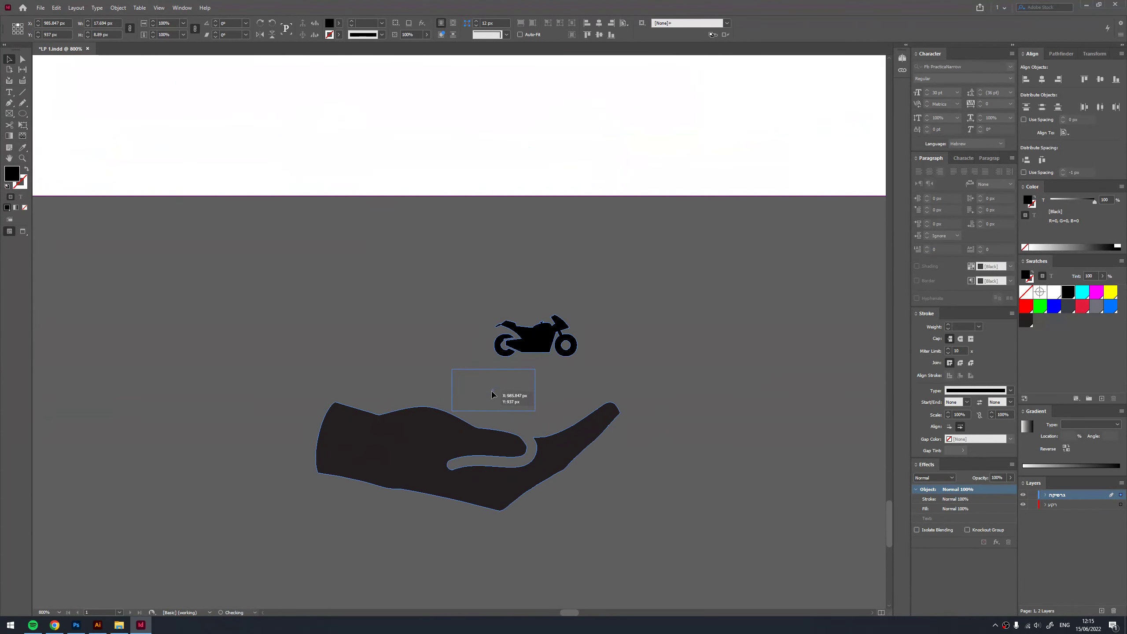
{"action": "mouse_move", "coordinate": [578, 315]}
{"action": "left_mouse_down"}
{"action": "mouse_move", "coordinate": [536, 369]}
{"action": "mouse_move", "coordinate": [573, 349]}
{"action": "mouse_move", "coordinate": [535, 381]}
{"action": "left_mouse_up"}
{"action": "left_click", "coordinate": [655, 385]}
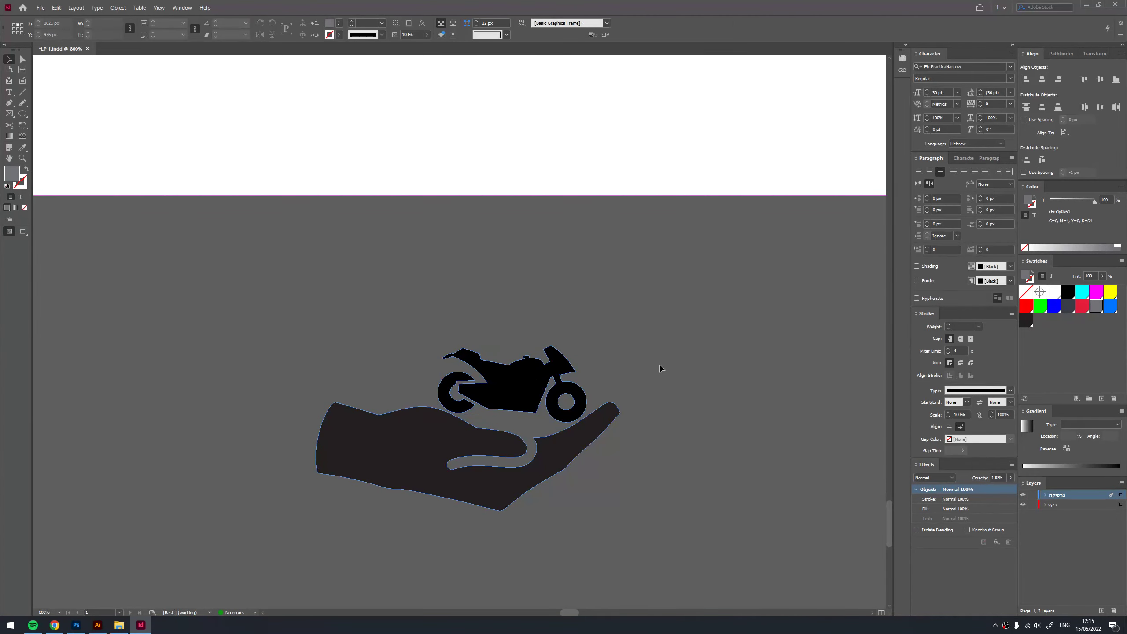
{"action": "scroll", "coordinate": [660, 369], "scroll_direction": "down", "scroll_amount": 4}
- Fill the motorbike-hand, shield and dollar-hand icons with crimson
{"action": "left_click", "coordinate": [419, 450]}
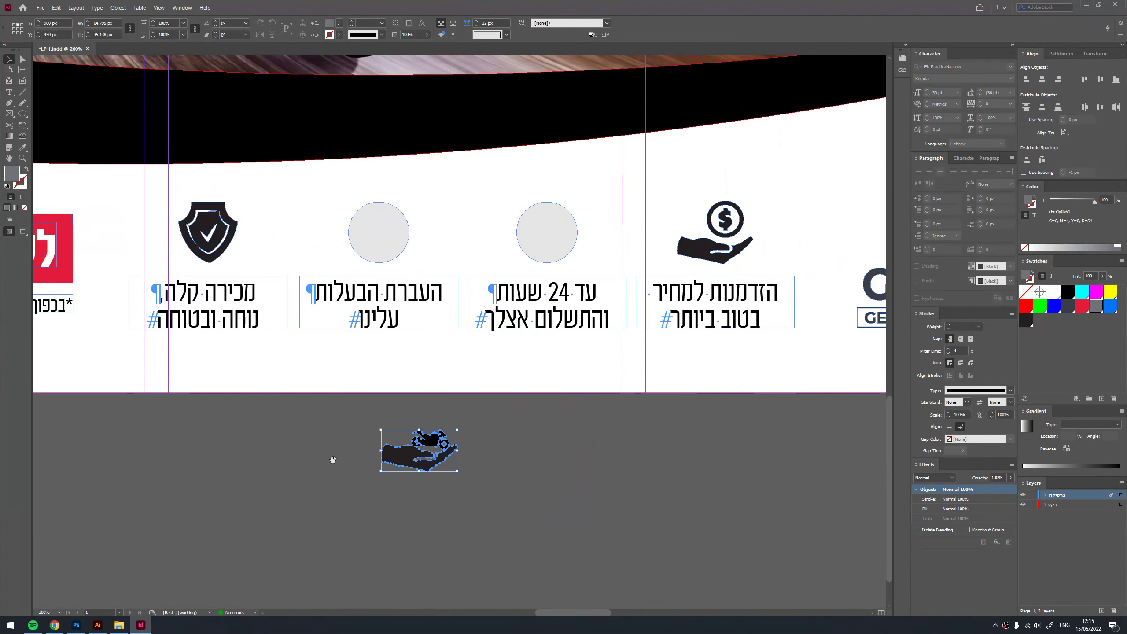
{"action": "left_click_drag", "start_coordinate": [333, 460], "coordinate": [332, 489]}
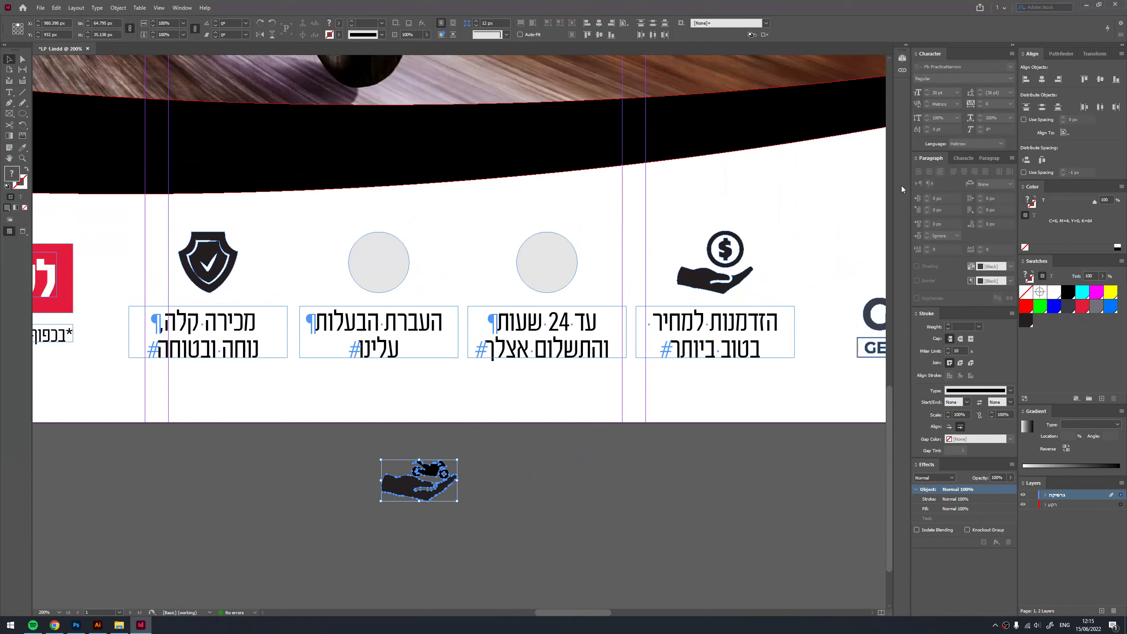
{"action": "left_click", "coordinate": [1083, 306]}
{"action": "left_click", "coordinate": [208, 262]}
{"action": "left_click", "coordinate": [1082, 306]}
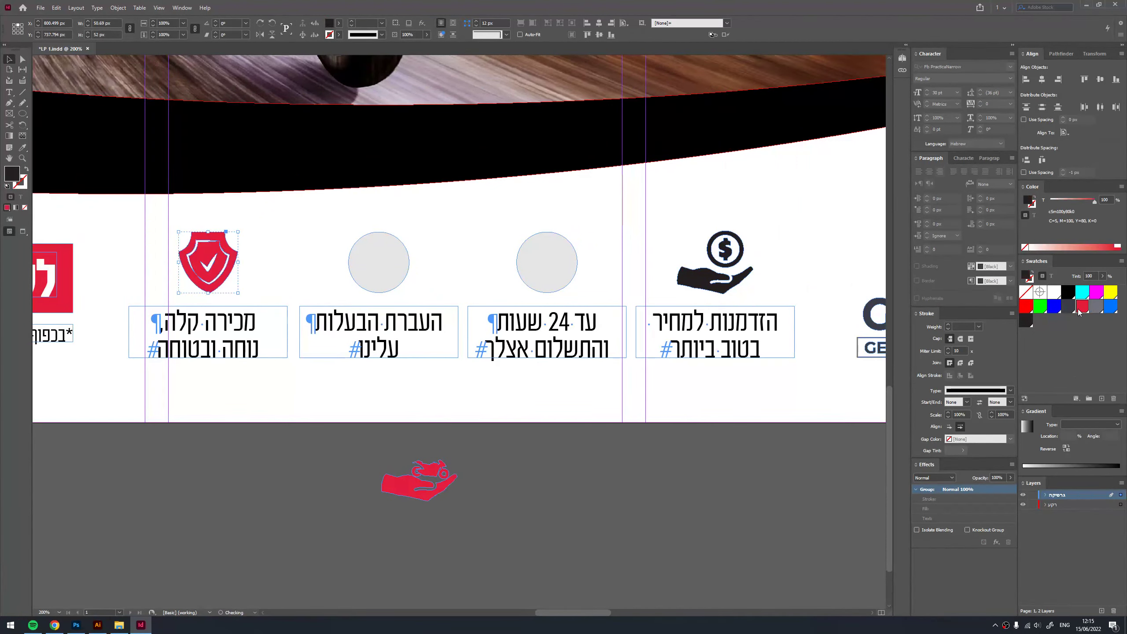
{"action": "left_click", "coordinate": [715, 271]}
{"action": "left_click", "coordinate": [1083, 306]}
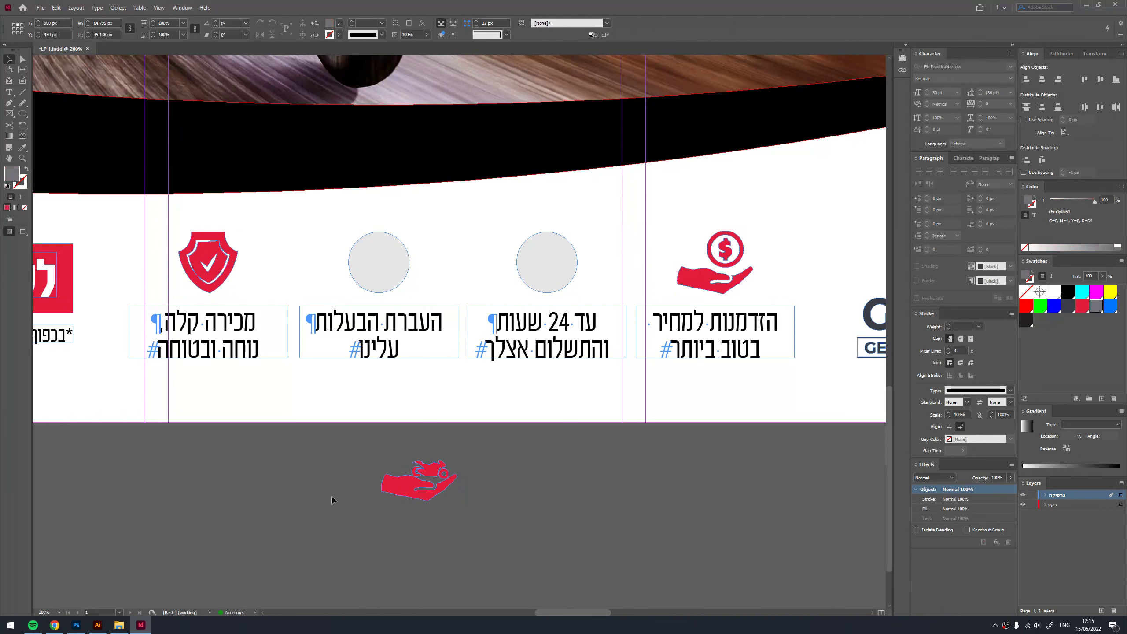
- Centre the motorbike-hand icon on the second grey circle, then delete the circle
{"action": "left_click", "coordinate": [399, 484]}
{"action": "left_click", "coordinate": [395, 284], "text": "shift"}
{"action": "left_click", "coordinate": [599, 23]}
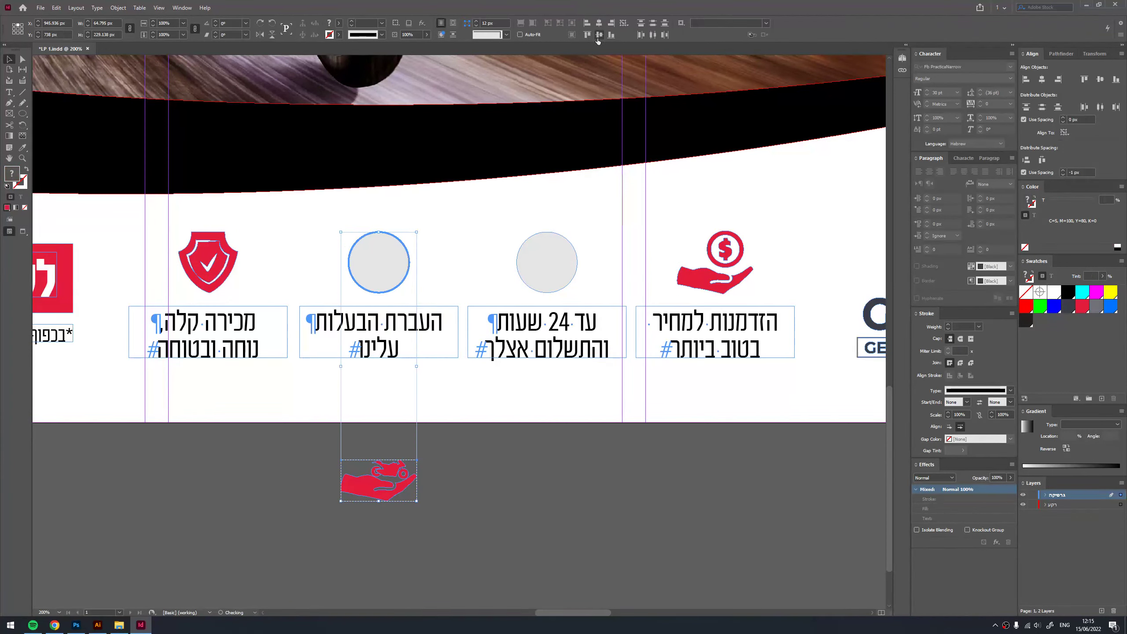
{"action": "left_click", "coordinate": [405, 286]}
{"action": "key", "text": "Delete"}
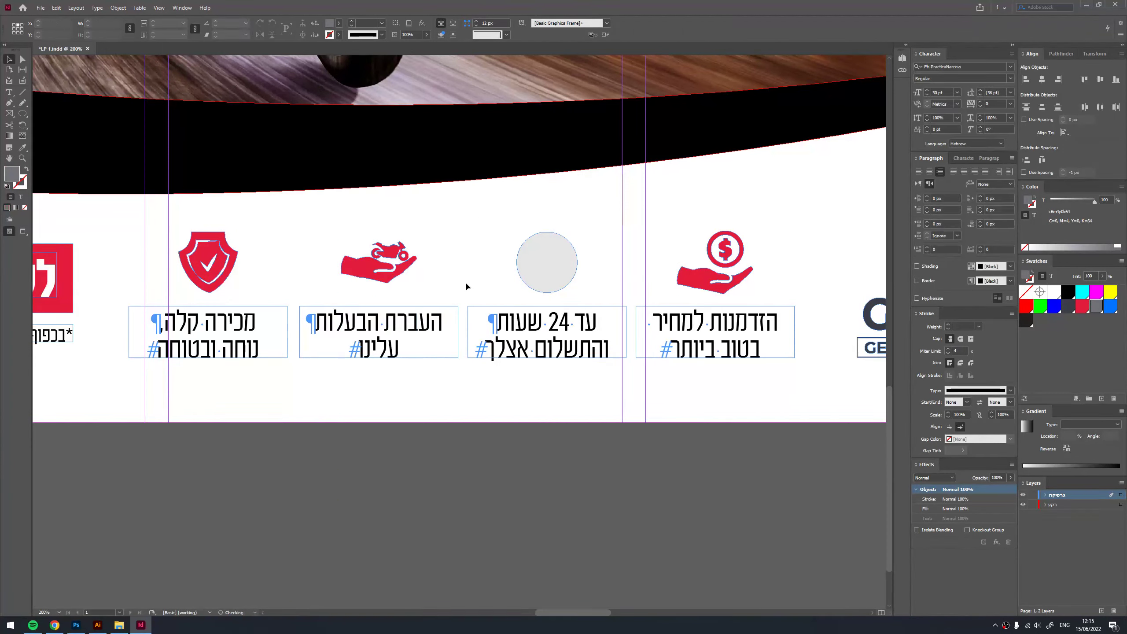
- Zoom out to the whole spread and close the motorcycle icons document
{"action": "key", "text": "ctrl+0"}
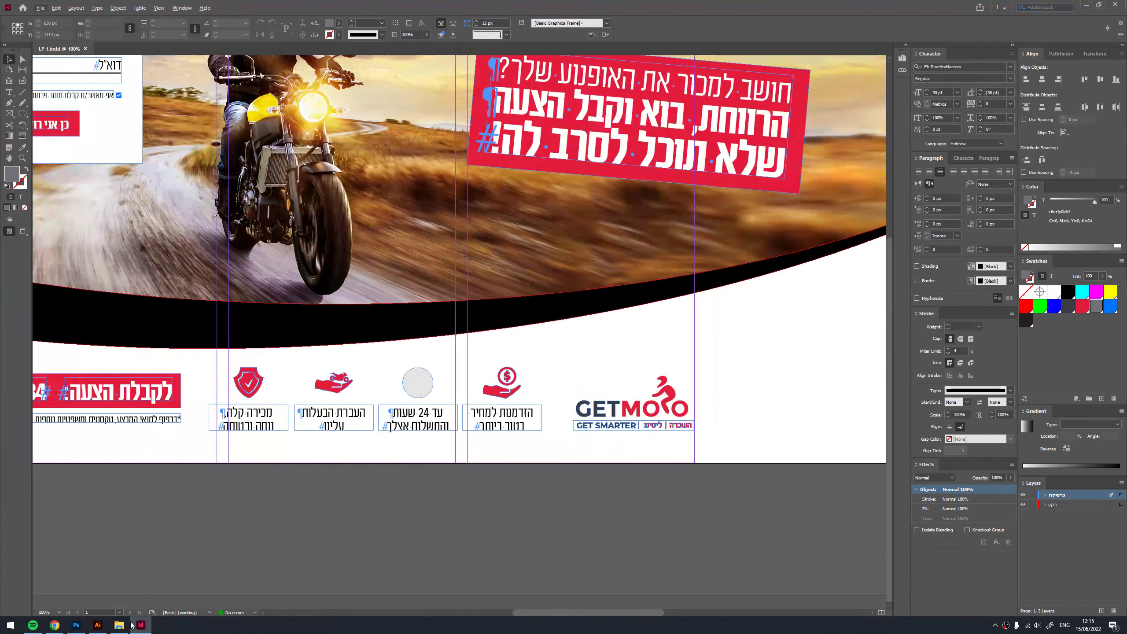
{"action": "left_click", "coordinate": [98, 625]}
{"action": "key", "text": "ctrl+w"}
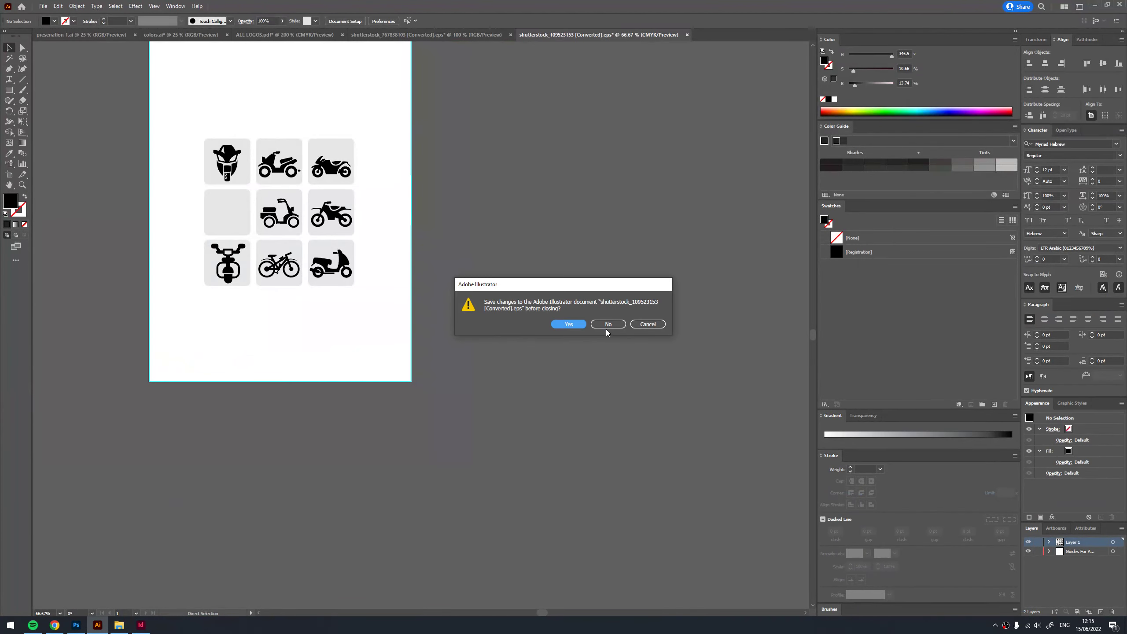
- Duplicate the dollar-refresh icon below the grid and delete its dollar sign
{"action": "left_click", "coordinate": [607, 326]}
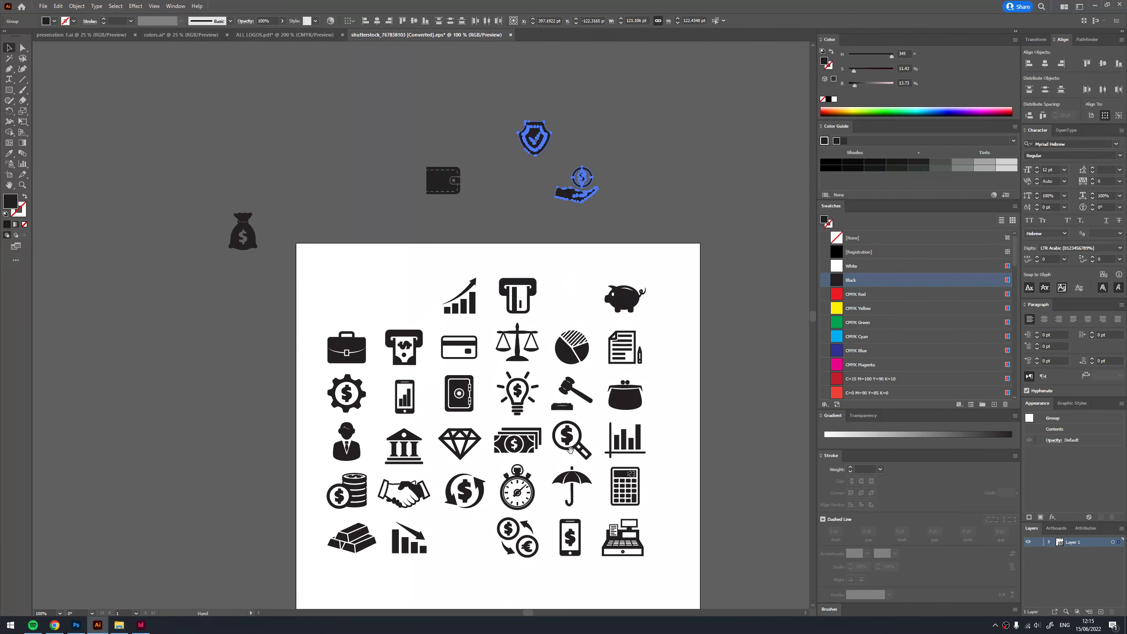
{"action": "scroll", "coordinate": [732, 364], "scroll_direction": "down", "scroll_amount": 2}
{"action": "left_click", "coordinate": [732, 364]}
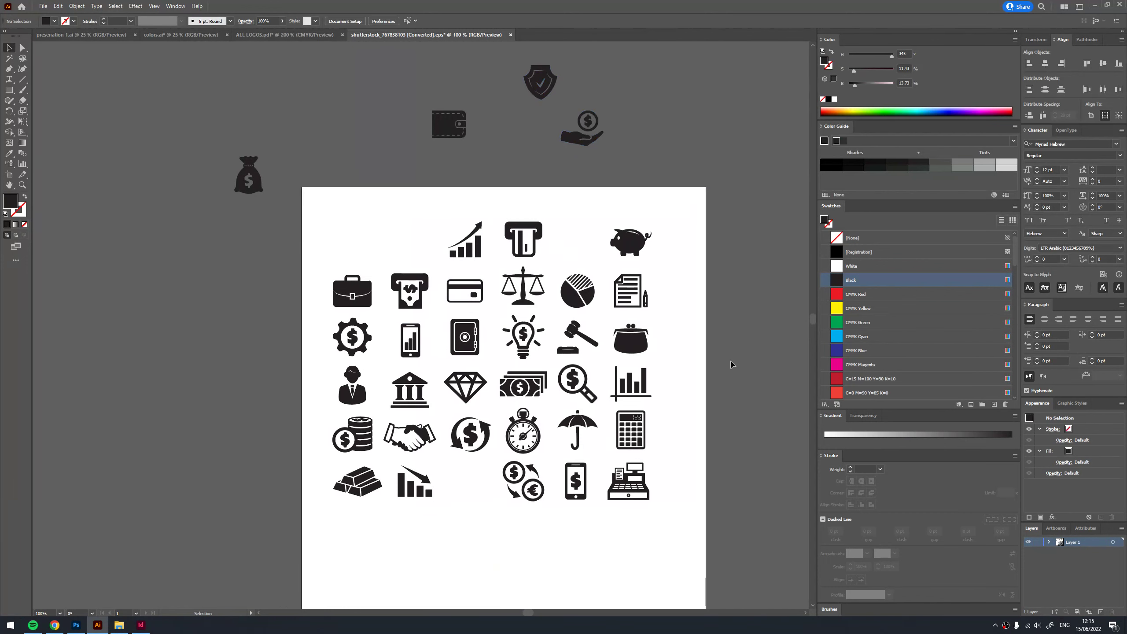
{"action": "left_click", "coordinate": [470, 441]}
{"action": "scroll", "coordinate": [470, 441], "scroll_direction": "down", "scroll_amount": 4}
{"action": "mouse_move", "coordinate": [481, 338]}
{"action": "left_mouse_down"}
{"action": "mouse_move", "coordinate": [475, 473]}
{"action": "mouse_move", "coordinate": [377, 472]}
{"action": "left_mouse_up"}
{"action": "key", "text": "Delete"}
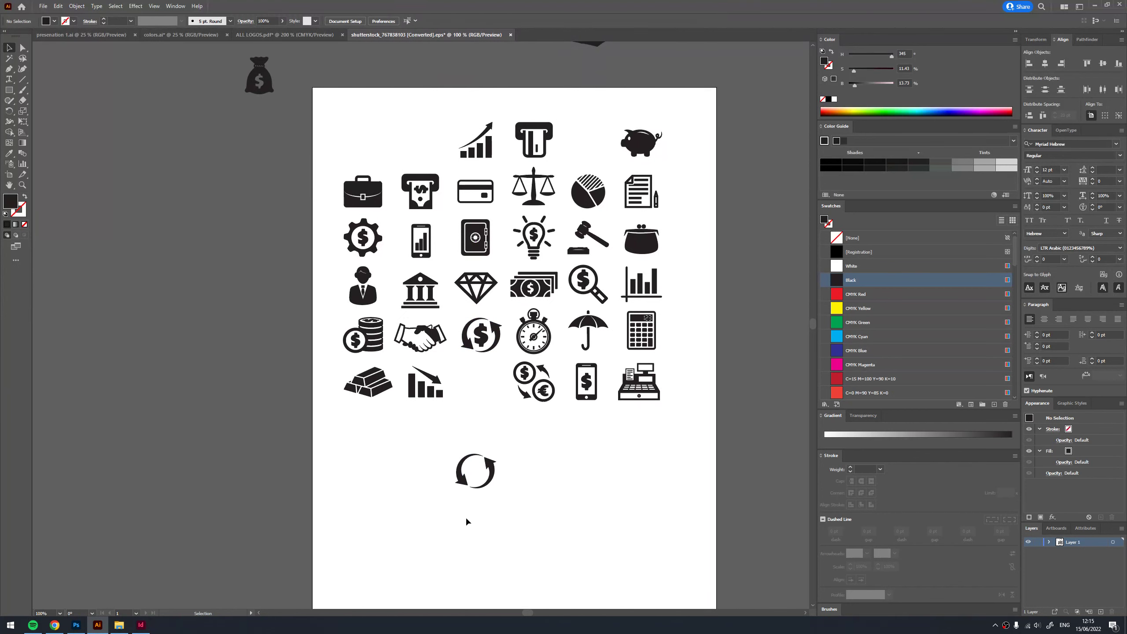
- Add a '24' text box below the arrows
{"action": "scroll", "coordinate": [466, 520], "scroll_direction": "up", "scroll_amount": 3}
{"action": "key", "text": "t"}
{"action": "left_click_drag", "start_coordinate": [425, 396], "coordinate": [582, 530]}
{"action": "type", "text": "24"}
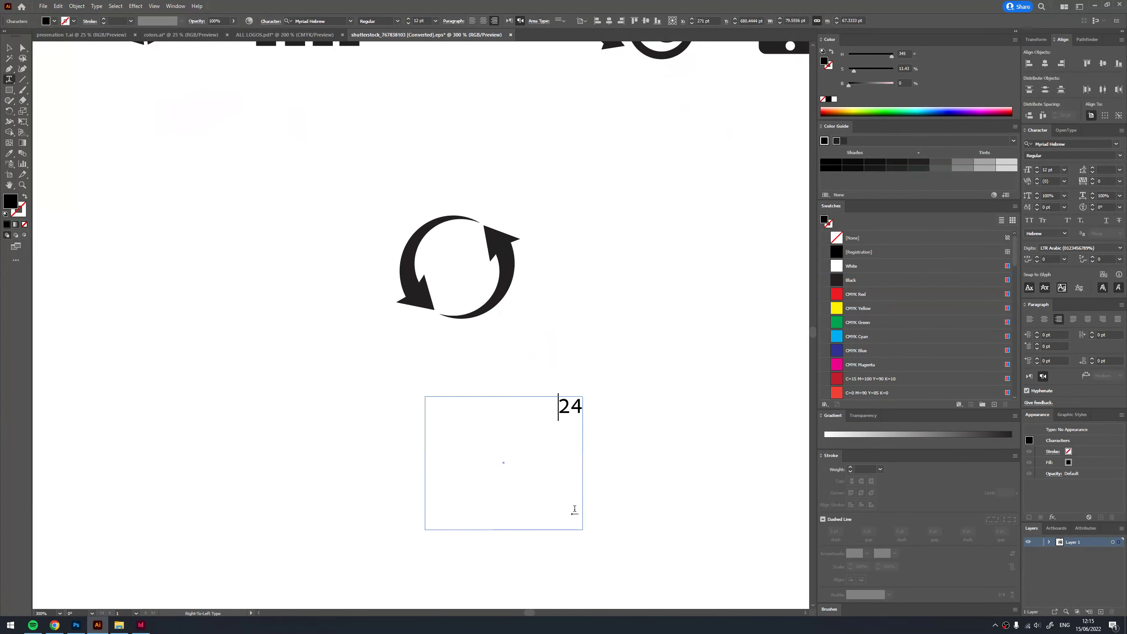
{"action": "key", "text": "Escape"}
- Set the 24 in black FbPracticaNarrow Bold and convert it to outlines
{"action": "left_click", "coordinate": [539, 425]}
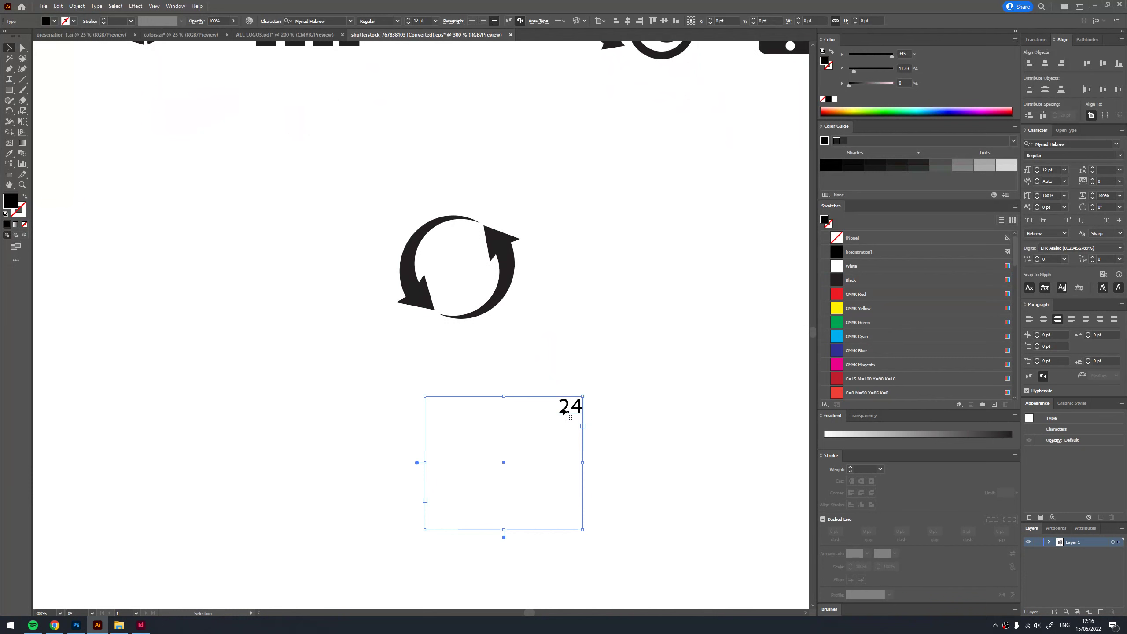
{"action": "left_click", "coordinate": [1067, 144]}
{"action": "type", "text": "RAC"}
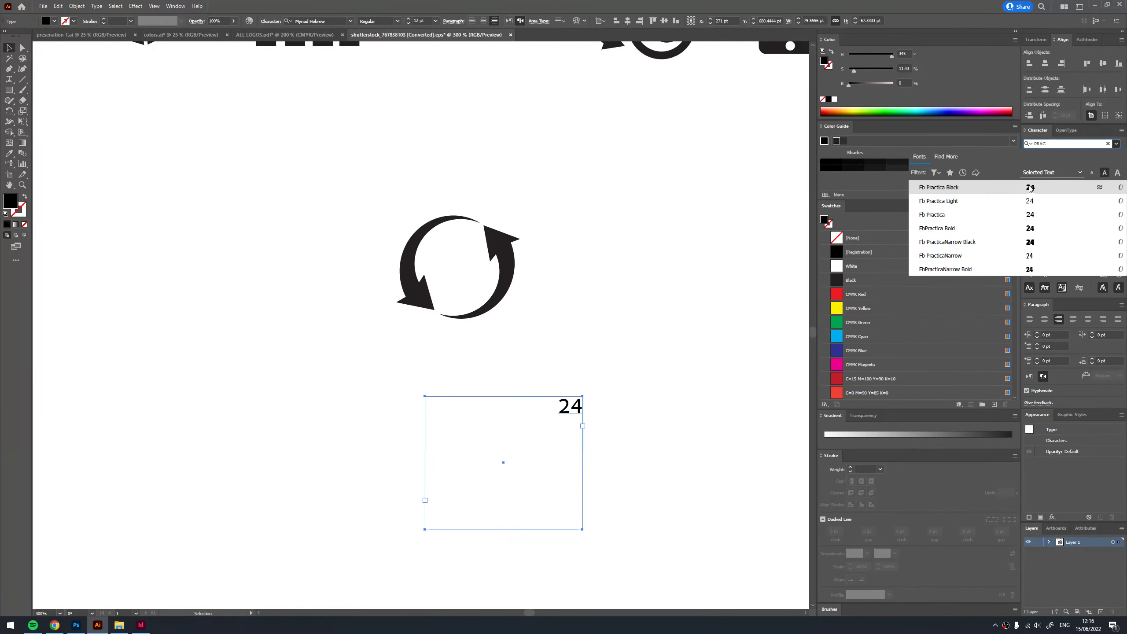
{"action": "left_click", "coordinate": [932, 269]}
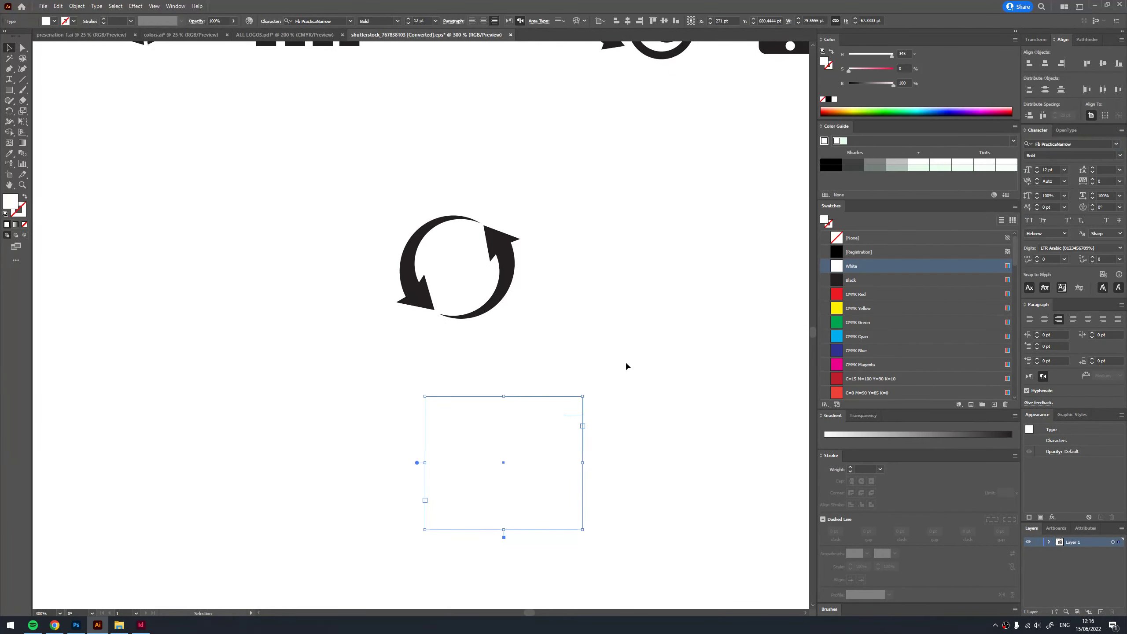
{"action": "left_click", "coordinate": [863, 280]}
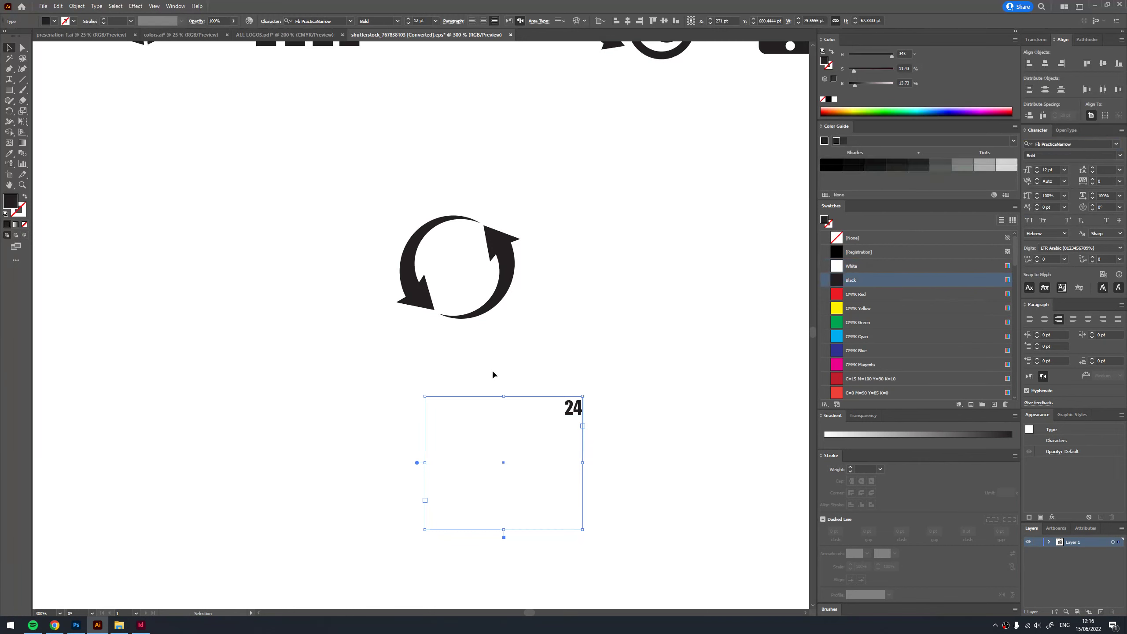
{"action": "key", "text": "shift+ctrl+o"}
- Enlarge and centre the 24 inside the arrows, then paste the graphic into InDesign
{"action": "mouse_move", "coordinate": [584, 400]}
{"action": "left_mouse_down"}
{"action": "mouse_move", "coordinate": [601, 382]}
{"action": "mouse_move", "coordinate": [483, 262]}
{"action": "left_mouse_up"}
{"action": "left_click", "coordinate": [506, 267], "text": "shift"}
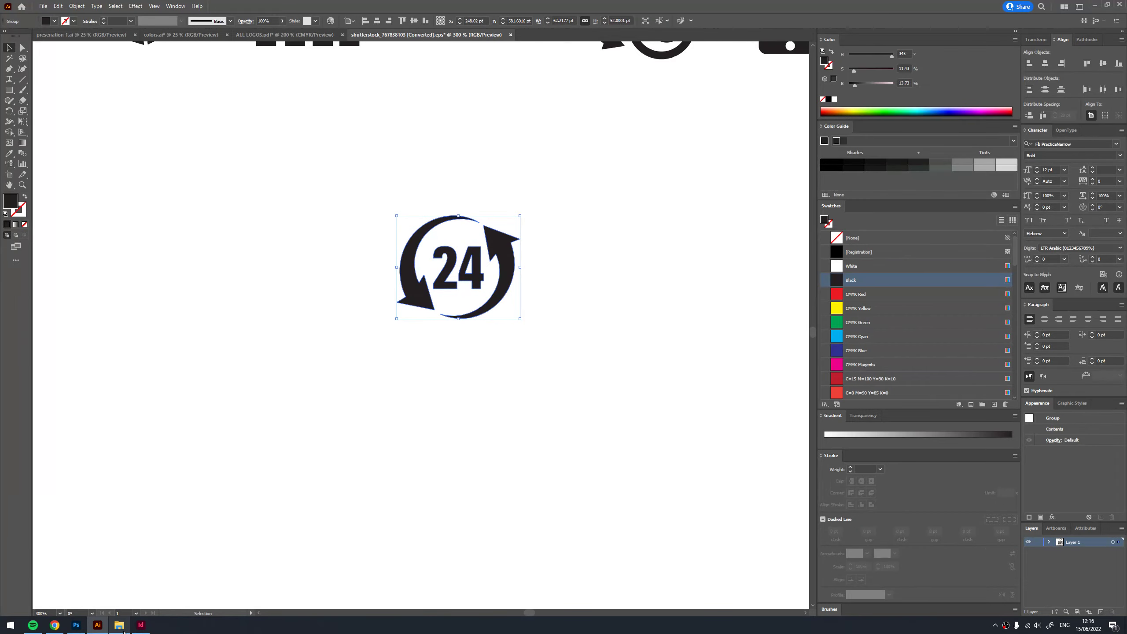
{"action": "left_click", "coordinate": [141, 625]}
{"action": "key", "text": "ctrl+v"}
- Colour the 24-arrows graphic red, centre it on the last grey circle, and delete the circle
{"action": "scroll", "coordinate": [368, 400], "scroll_direction": "up", "scroll_amount": 2}
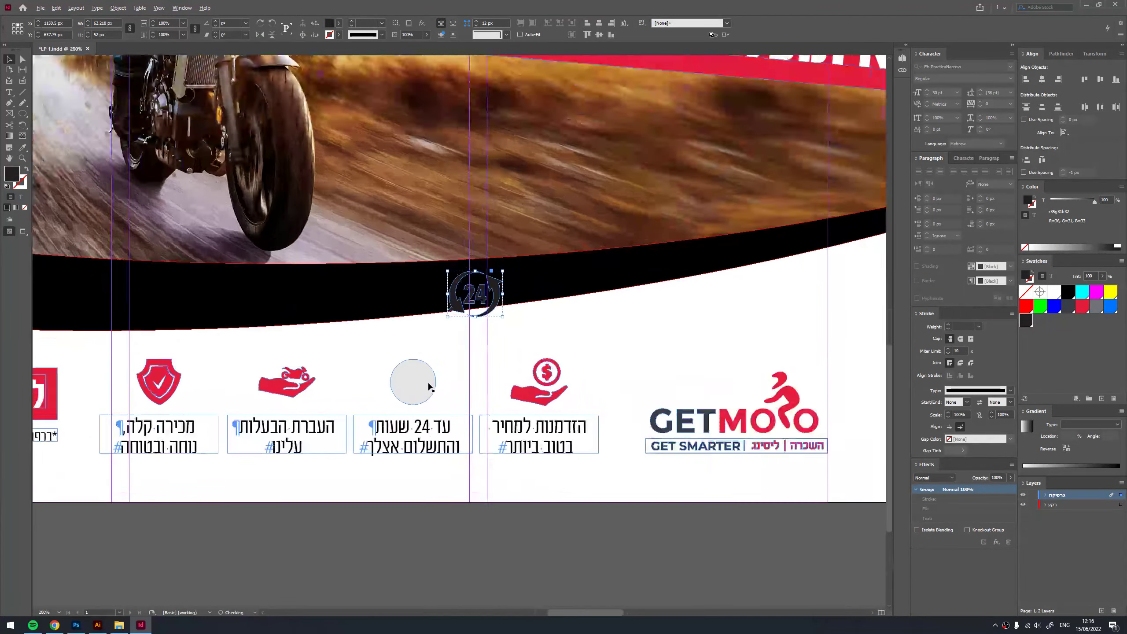
{"action": "scroll", "coordinate": [369, 400], "scroll_direction": "up", "scroll_amount": 2}
{"action": "scroll", "coordinate": [368, 400], "scroll_direction": "up", "scroll_amount": 1}
{"action": "left_click", "coordinate": [1074, 311]}
{"action": "left_click", "coordinate": [523, 330], "text": "shift"}
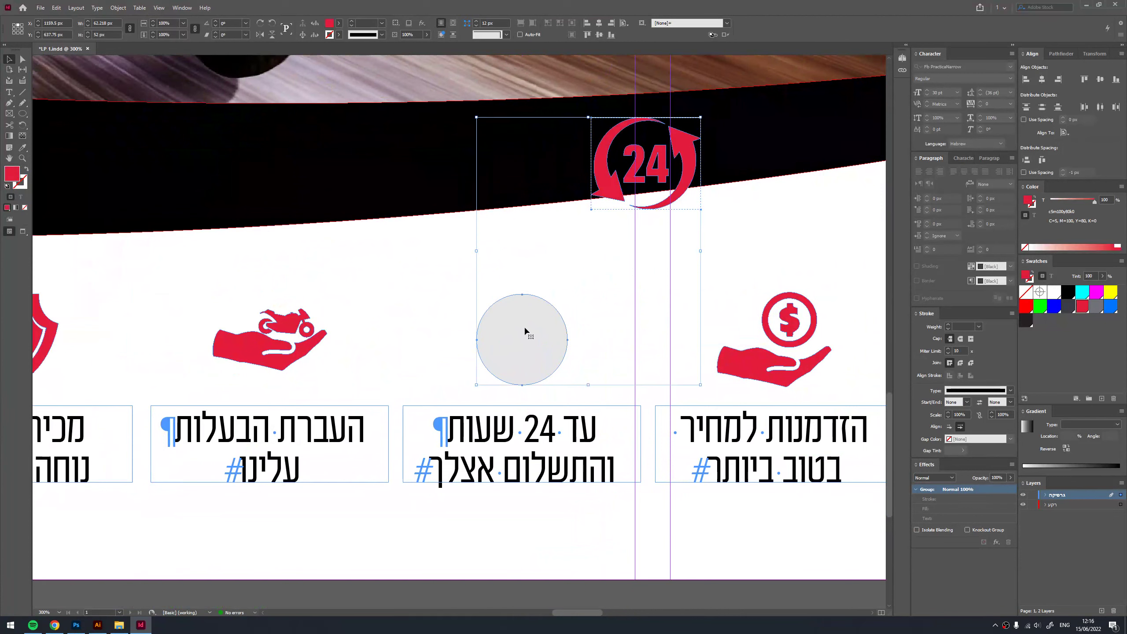
{"action": "left_click", "coordinate": [599, 23]}
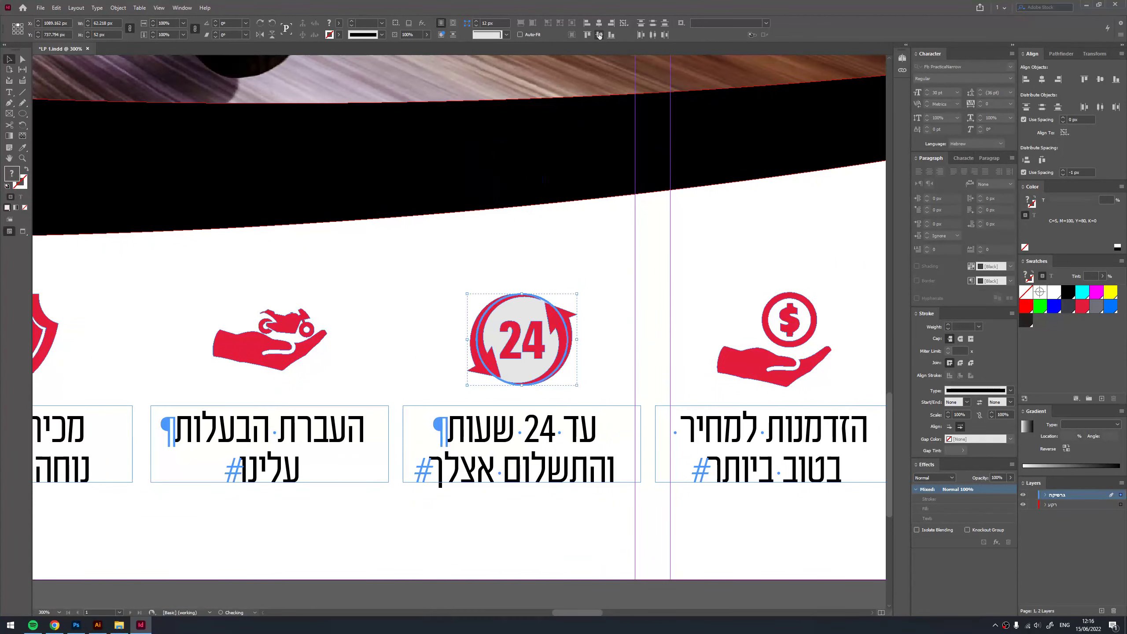
{"action": "mouse_move", "coordinate": [516, 311]}
{"action": "left_mouse_down"}
{"action": "mouse_move", "coordinate": [468, 297]}
{"action": "mouse_move", "coordinate": [517, 311]}
{"action": "left_mouse_up"}
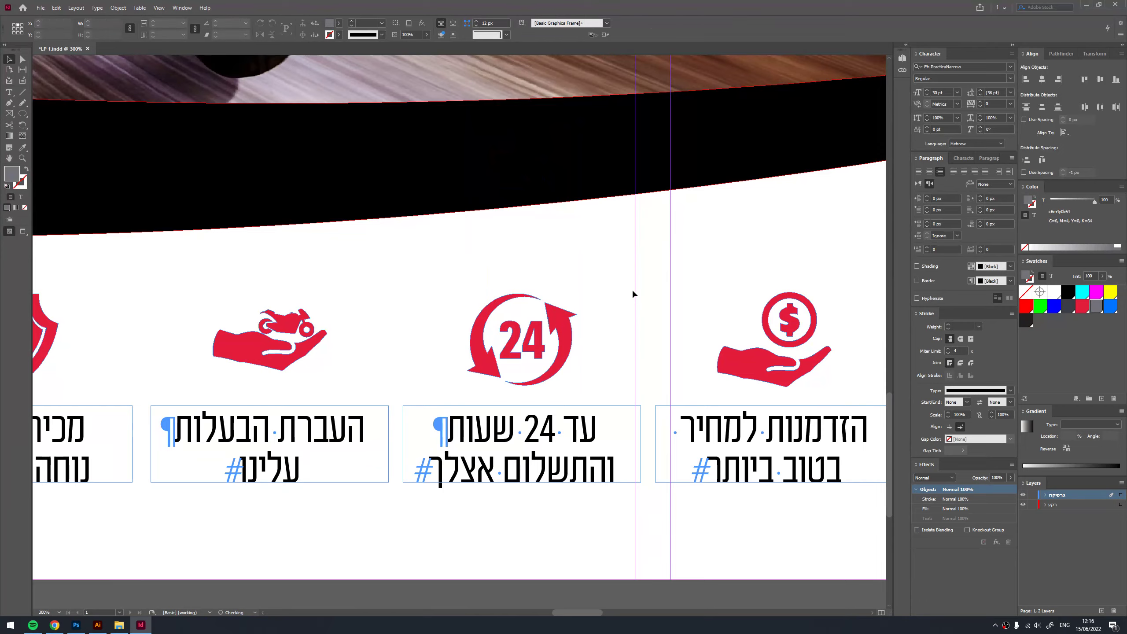
{"action": "key", "text": "ctrl+1"}
- Enlarge the red submit button of the lead form proportionally
{"action": "key", "text": "w"}
{"action": "key", "text": "ctrl+0"}
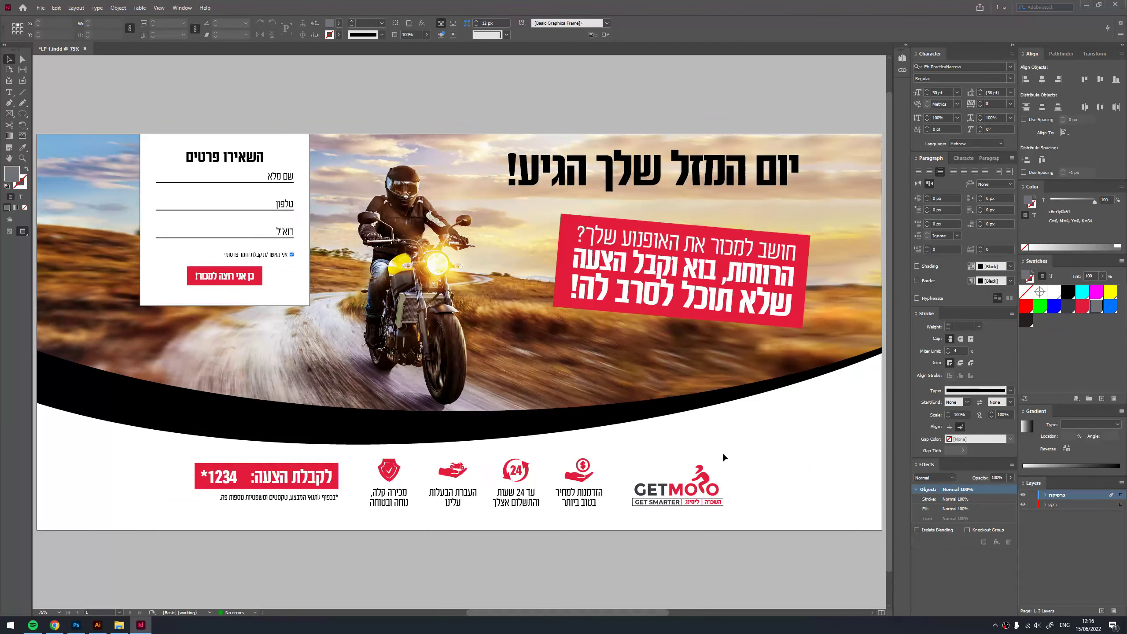
{"action": "left_click", "coordinate": [239, 276]}
{"action": "left_click", "coordinate": [320, 113]}
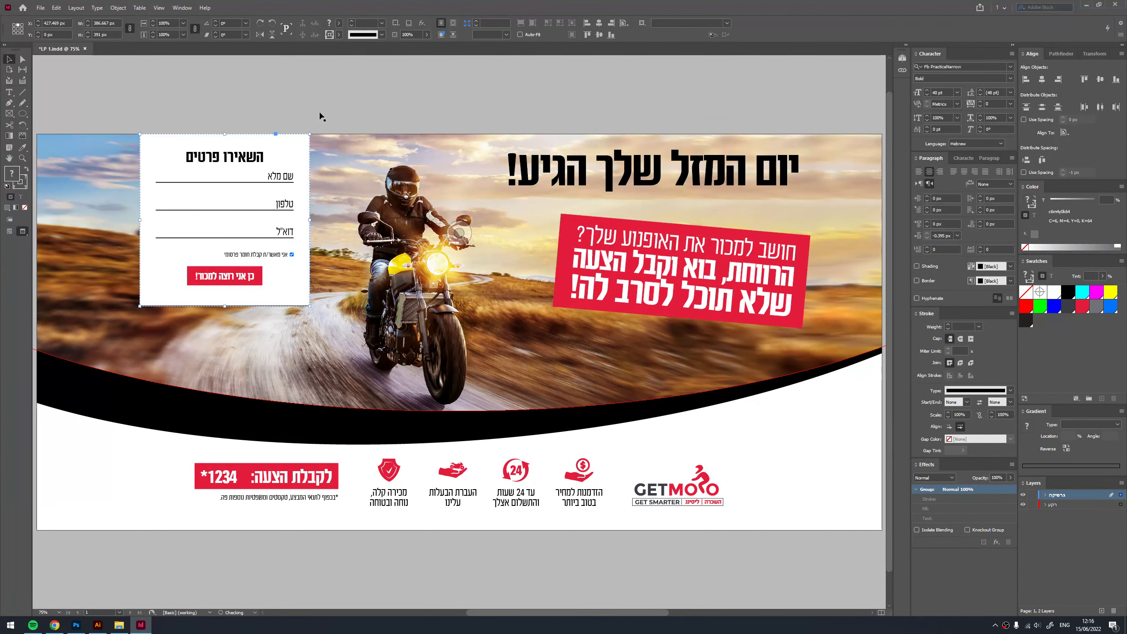
{"action": "left_click", "coordinate": [256, 278]}
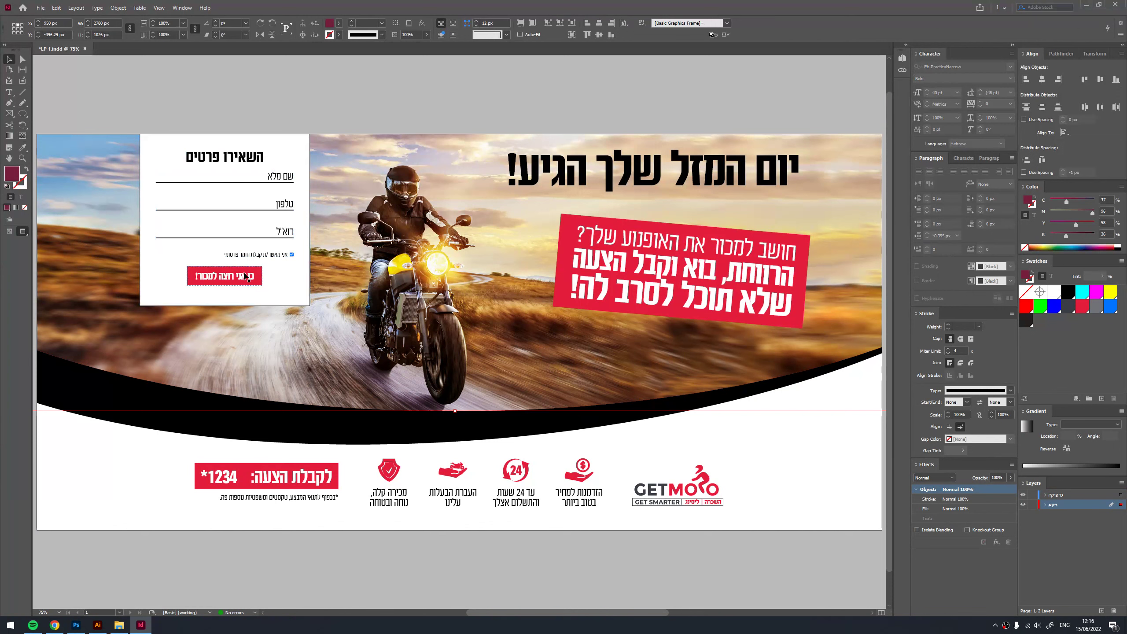
{"action": "left_click_drag", "start_coordinate": [269, 289], "coordinate": [276, 295]}
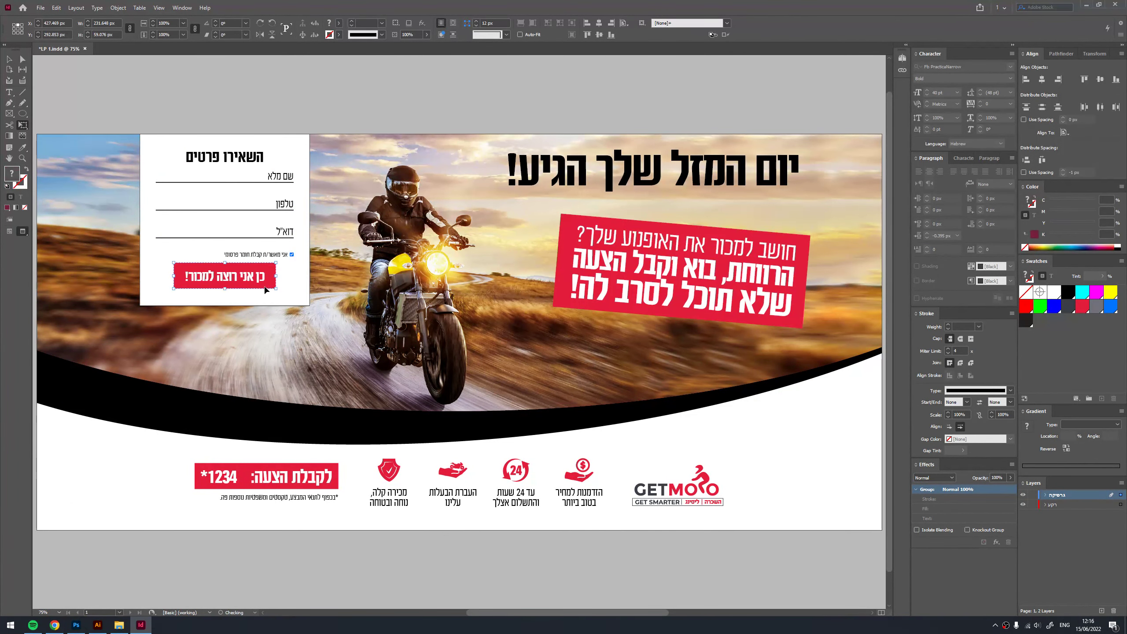
{"action": "left_click", "coordinate": [761, 483]}
{"action": "scroll", "coordinate": [760, 482], "scroll_direction": "up", "scroll_amount": 1}
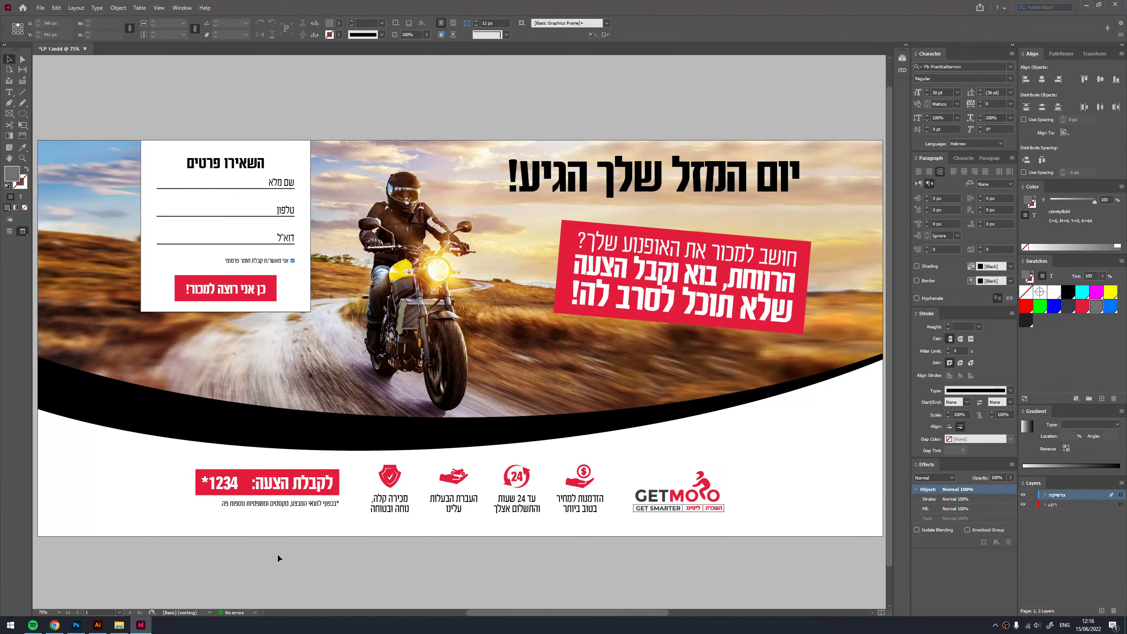
{"action": "left_click", "coordinate": [212, 483]}
- Replace the phone frame's placeholder number with *7911 and move the frame right
{"action": "key", "text": "w"}
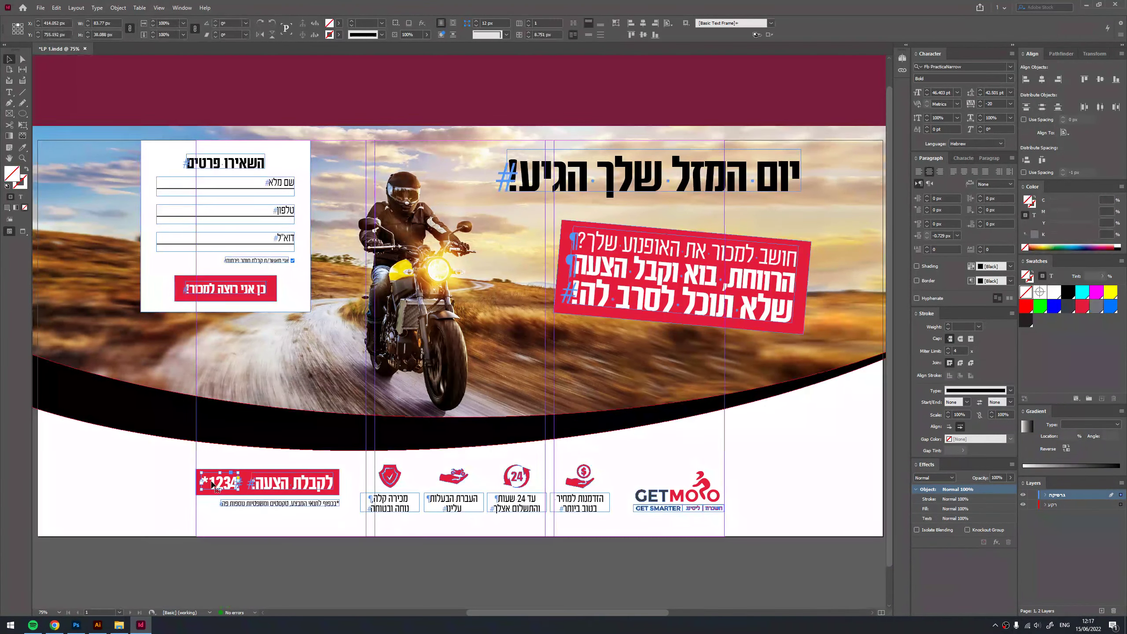
{"action": "scroll", "coordinate": [483, 415], "scroll_direction": "up", "scroll_amount": 4}
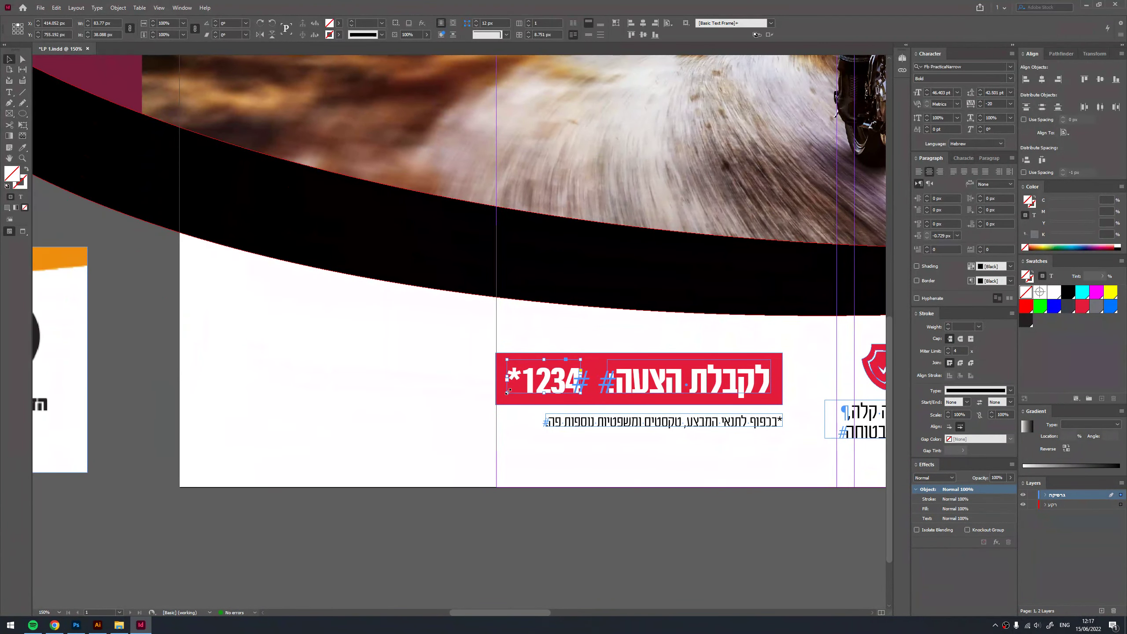
{"action": "left_click_drag", "start_coordinate": [507, 393], "coordinate": [233, 479]}
{"action": "double_click", "coordinate": [422, 403]}
{"action": "key", "text": "ctrl+a"}
{"action": "key", "text": "BackSpace"}
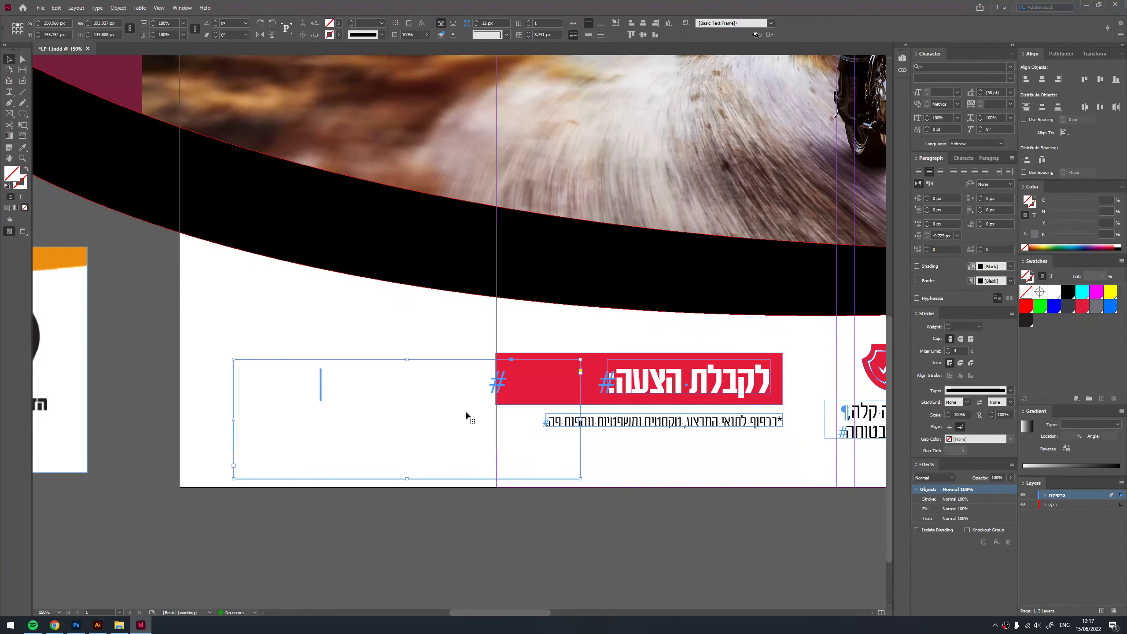
{"action": "type", "text": "*7911"}
{"action": "left_click_drag", "start_coordinate": [424, 391], "coordinate": [541, 392]}
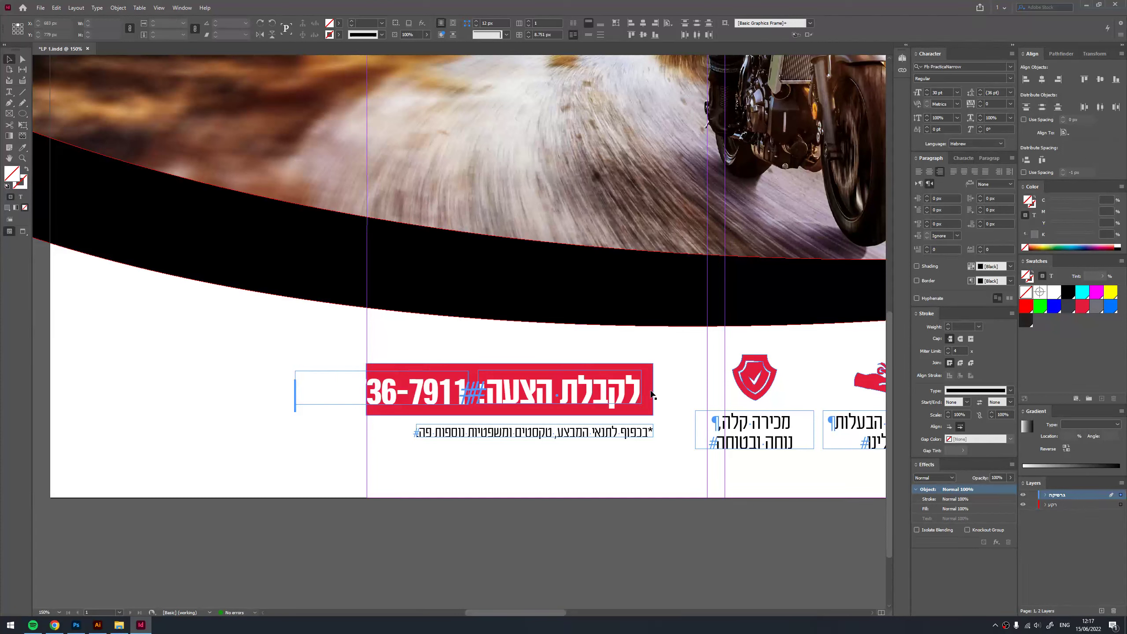
- Extend the red bar's right edge so the full phone number fits
{"action": "left_click", "coordinate": [649, 395]}
{"action": "left_click_drag", "start_coordinate": [653, 389], "coordinate": [679, 390]}
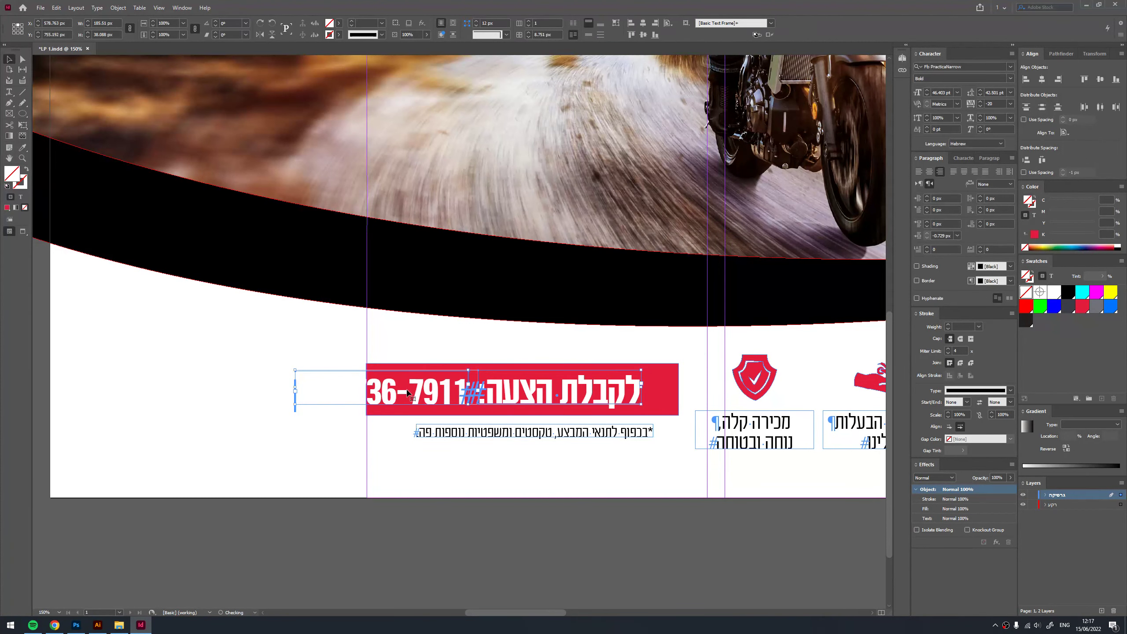
{"action": "double_click", "coordinate": [453, 387]}
{"action": "key", "text": "Escape"}
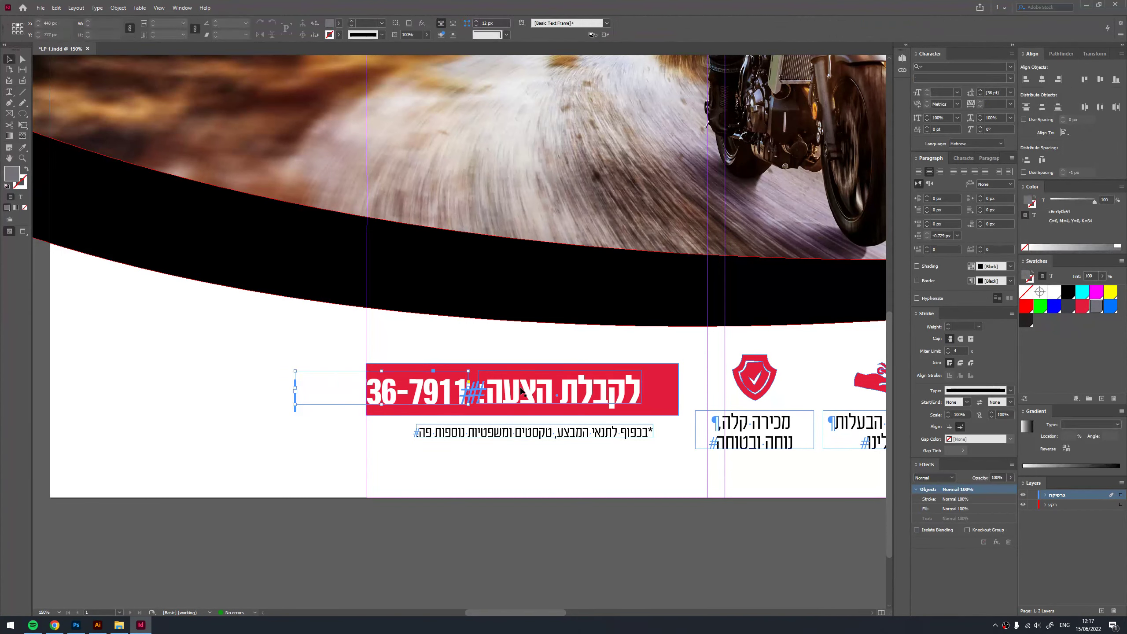
{"action": "left_click", "coordinate": [515, 395]}
{"action": "key", "text": "e"}
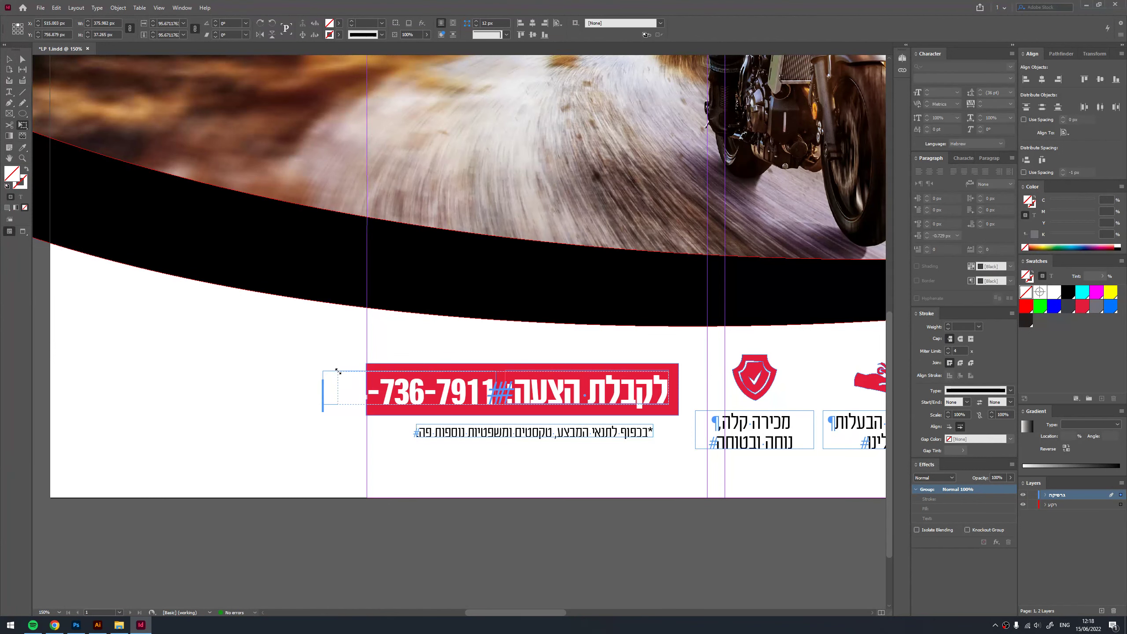
{"action": "key", "text": "v"}
{"action": "left_click", "coordinate": [371, 478]}
{"action": "scroll", "coordinate": [371, 478], "scroll_direction": "right", "scroll_amount": 2}
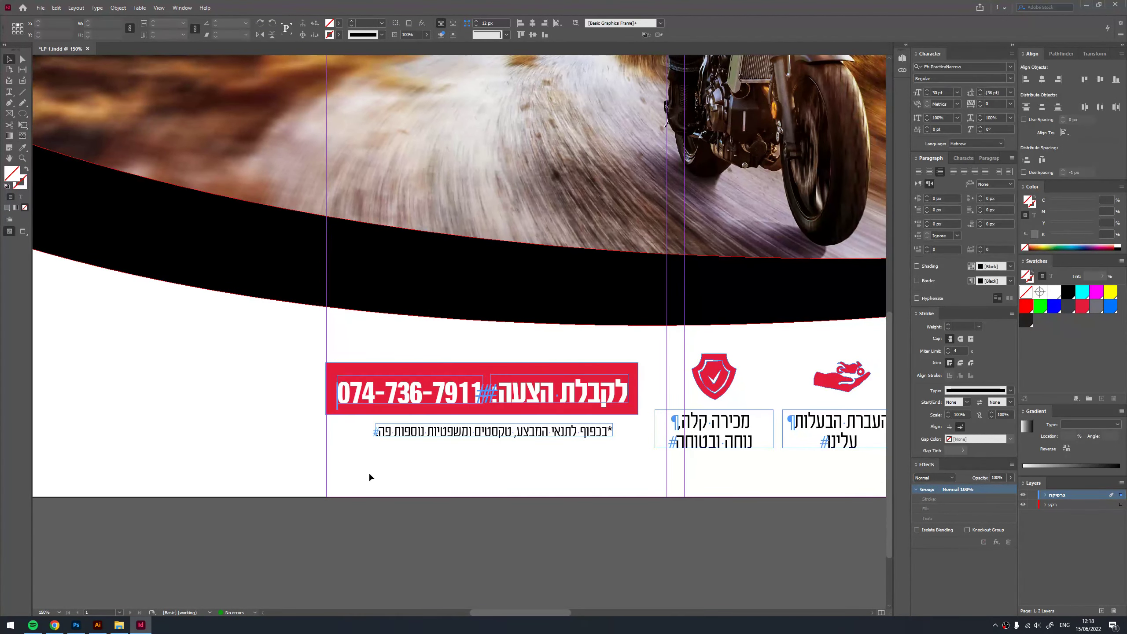
{"action": "key", "text": "w"}
{"action": "scroll", "coordinate": [369, 472], "scroll_direction": "right", "scroll_amount": 1}
- Right-align the disclaimer line to the red phone bar and view the whole page
{"action": "left_click", "coordinate": [399, 411]}
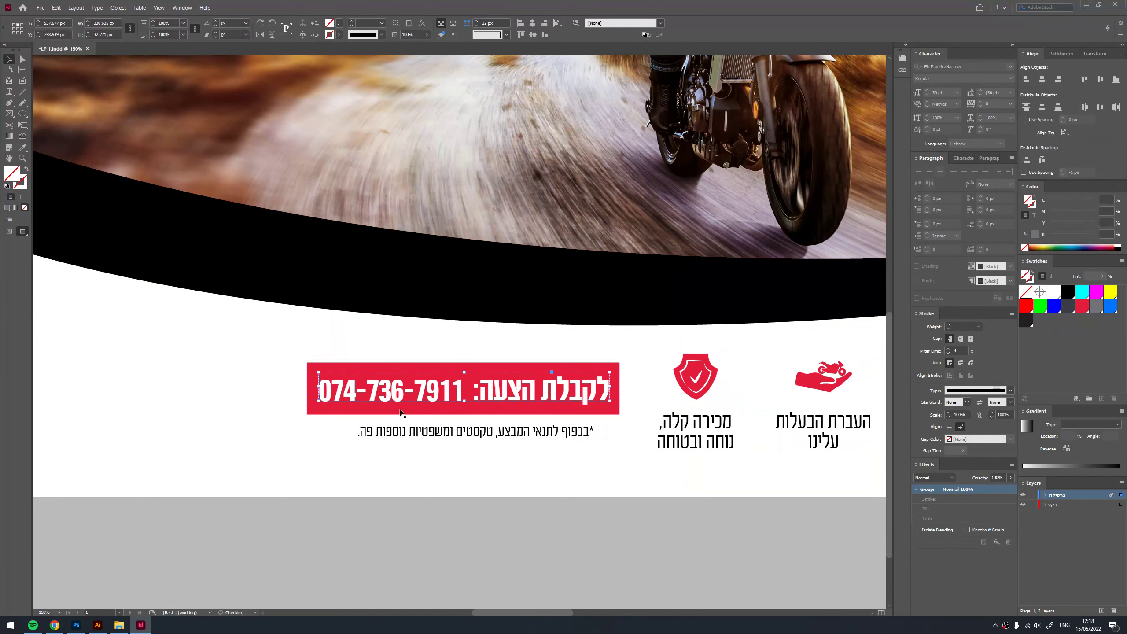
{"action": "left_click", "coordinate": [417, 434], "text": "shift"}
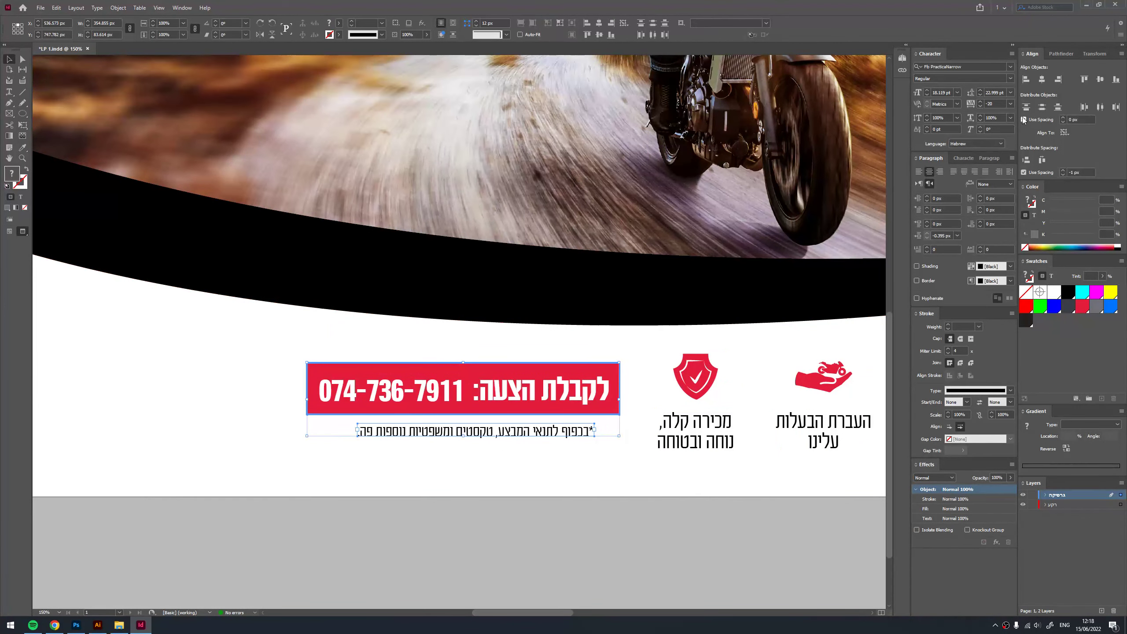
{"action": "left_click", "coordinate": [1059, 80]}
{"action": "left_click_drag", "start_coordinate": [585, 433], "coordinate": [492, 453]}
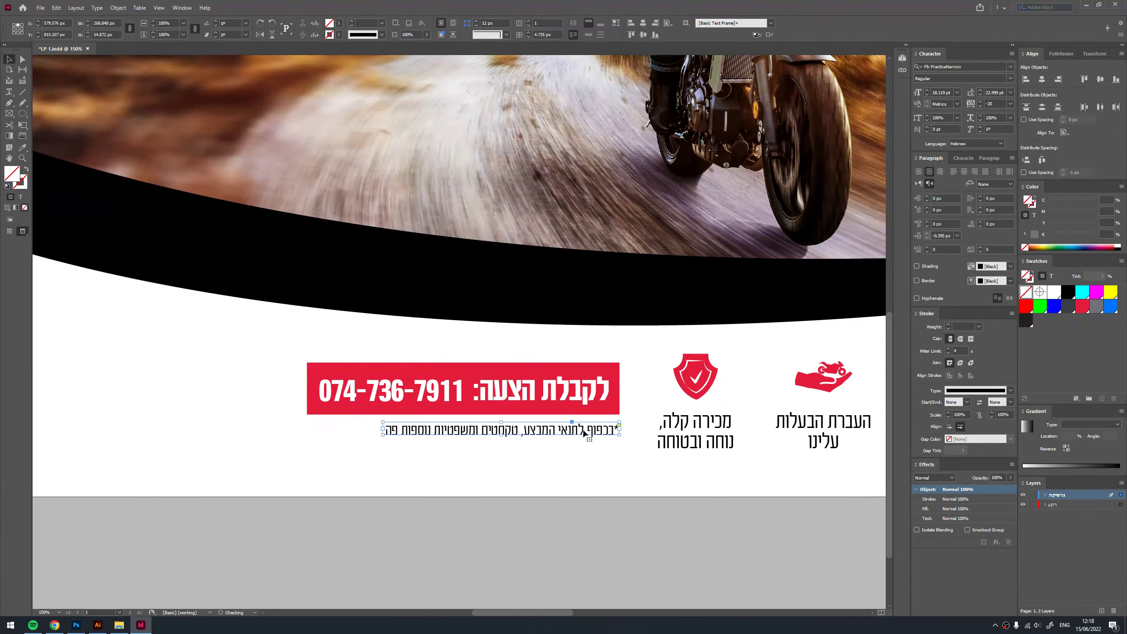
{"action": "key", "text": "ctrl+minus"}
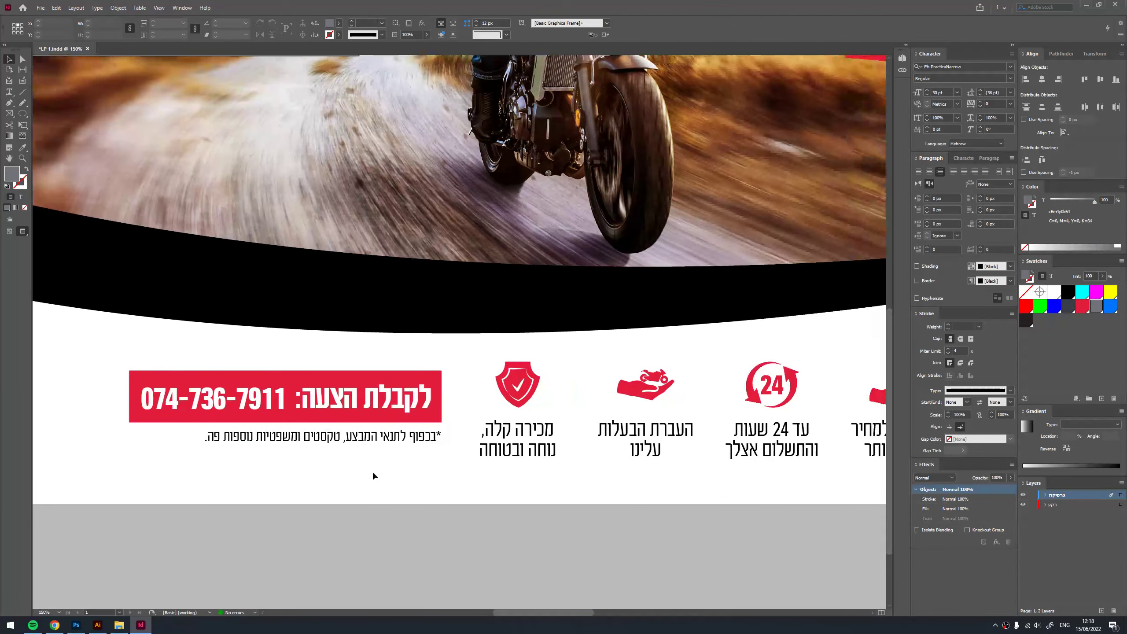
{"action": "key", "text": "ctrl+0"}
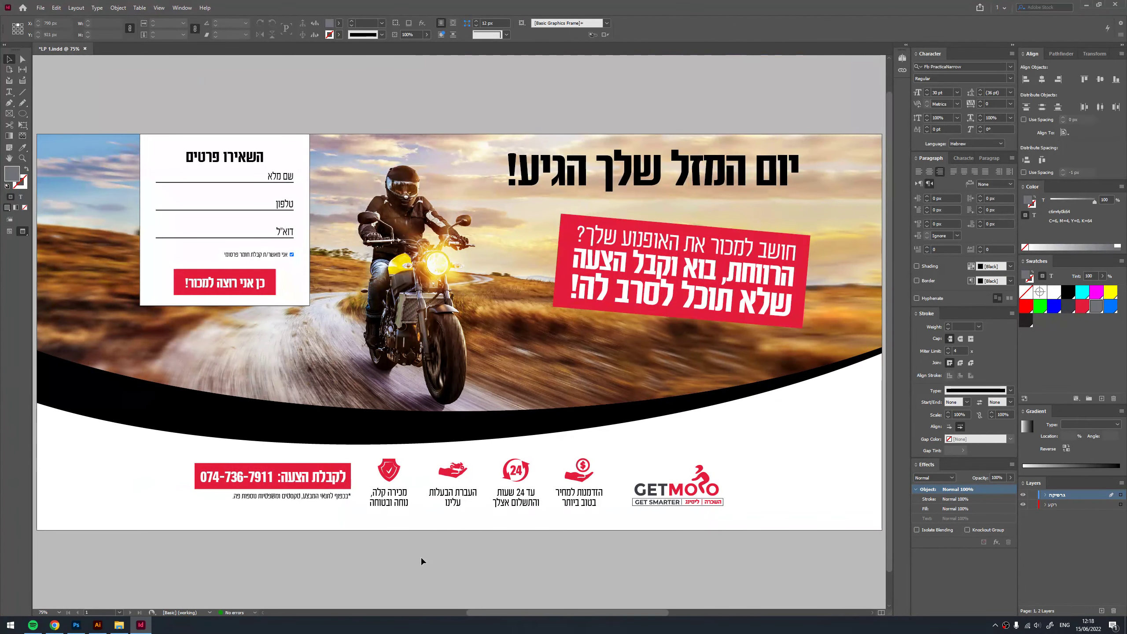
- Distribute horizontal space evenly across the feature icons and GETMOTO logo
{"action": "key", "text": "w"}
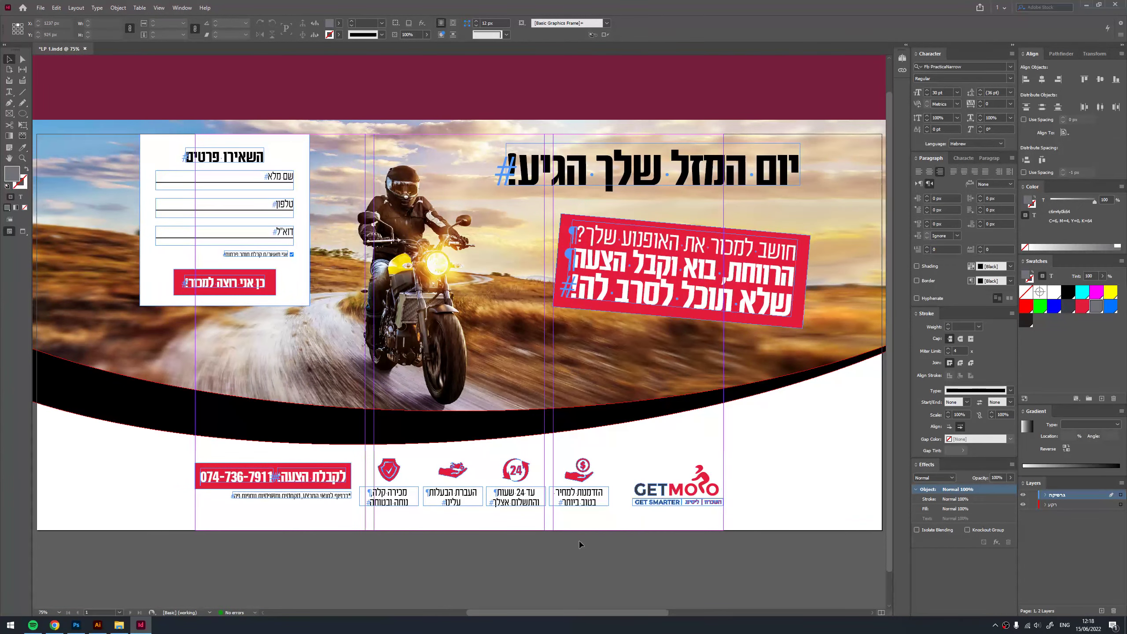
{"action": "scroll", "coordinate": [407, 494], "scroll_direction": "up", "scroll_amount": 1}
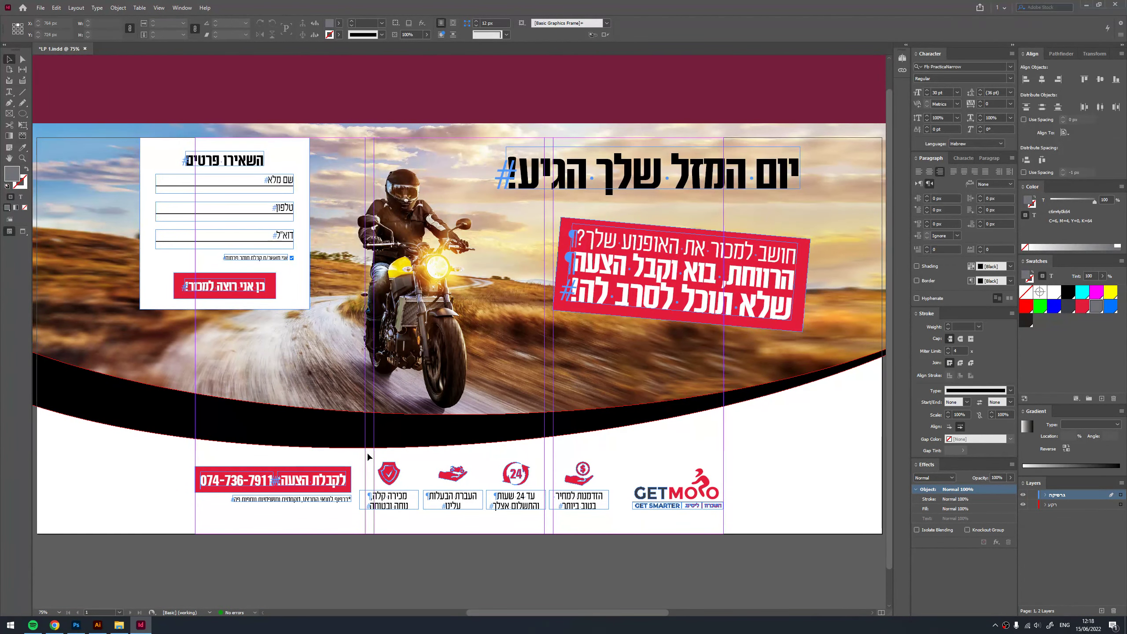
{"action": "left_click_drag", "start_coordinate": [599, 527], "coordinate": [598, 524]}
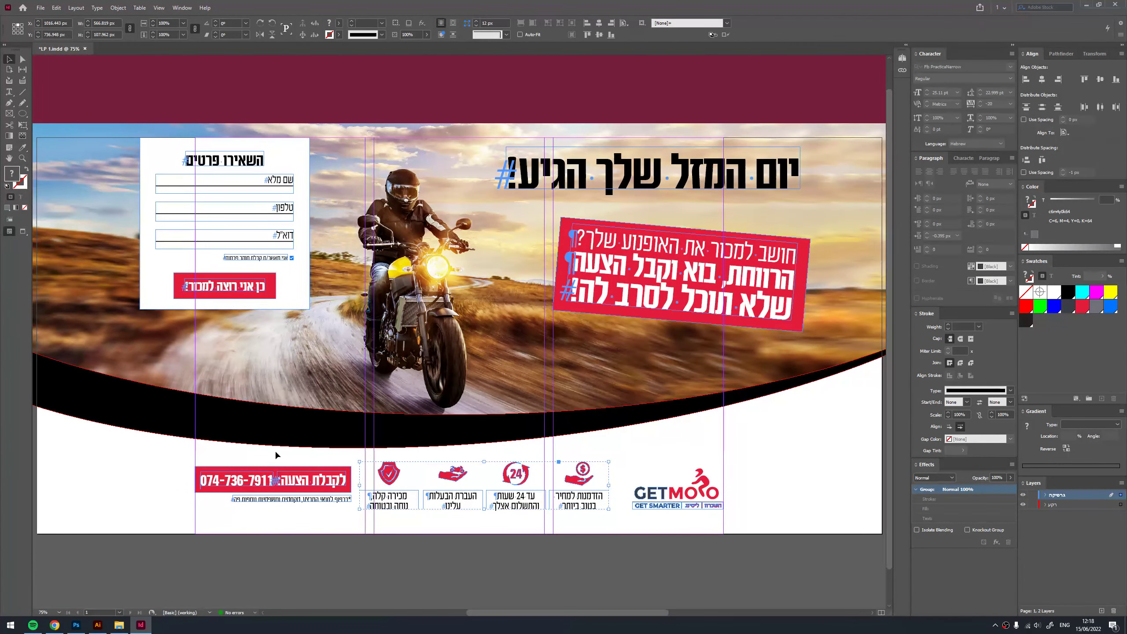
{"action": "mouse_move", "coordinate": [782, 446]}
{"action": "left_mouse_down"}
{"action": "mouse_move", "coordinate": [628, 528]}
{"action": "mouse_move", "coordinate": [328, 501]}
{"action": "left_mouse_up"}
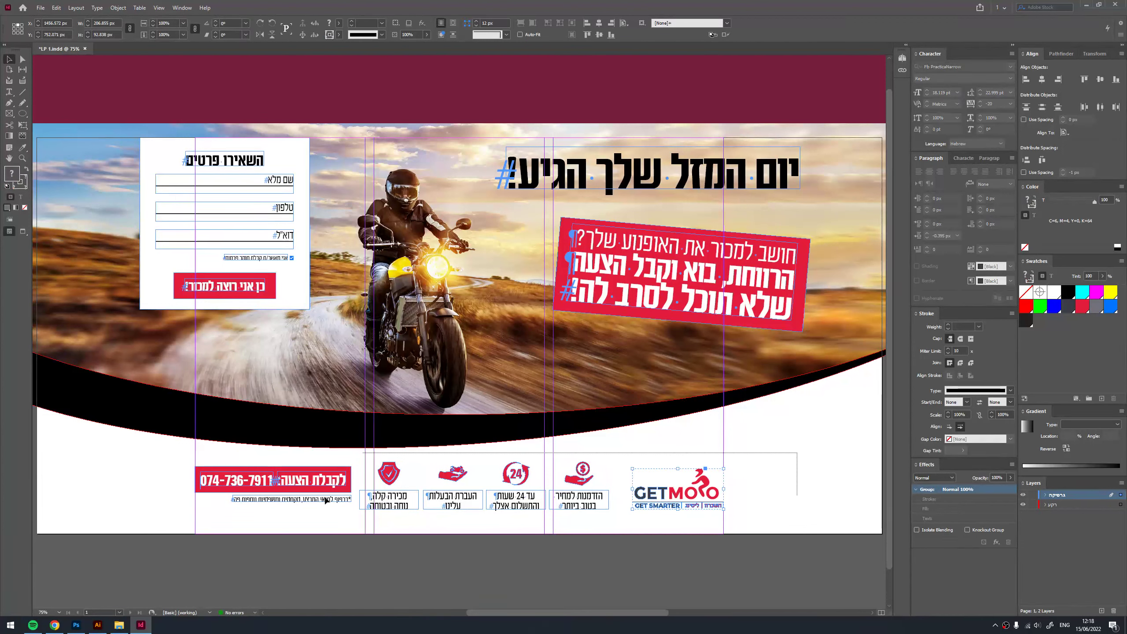
{"action": "left_click", "coordinate": [1065, 132]}
{"action": "left_click", "coordinate": [1055, 159]}
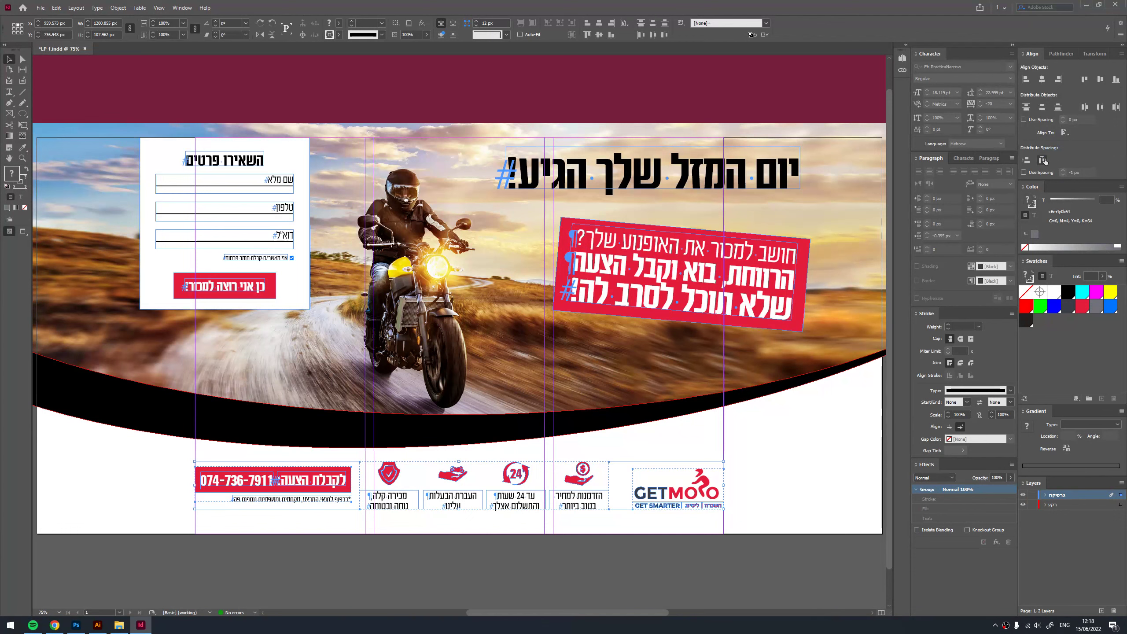
{"action": "left_click", "coordinate": [1042, 160]}
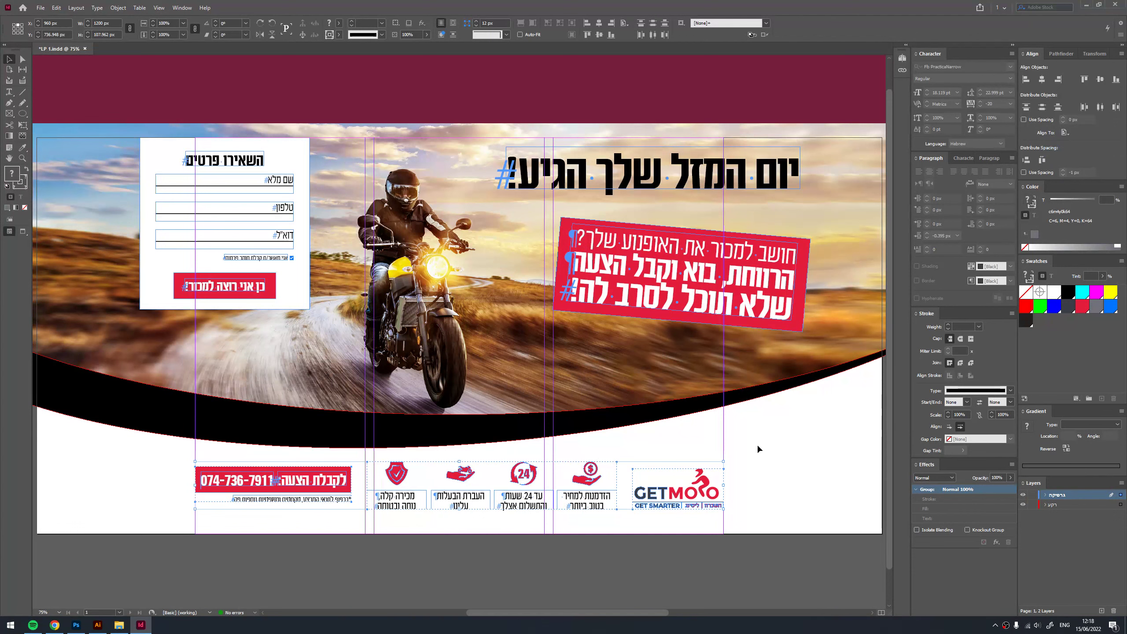
{"action": "left_click", "coordinate": [1065, 133]}
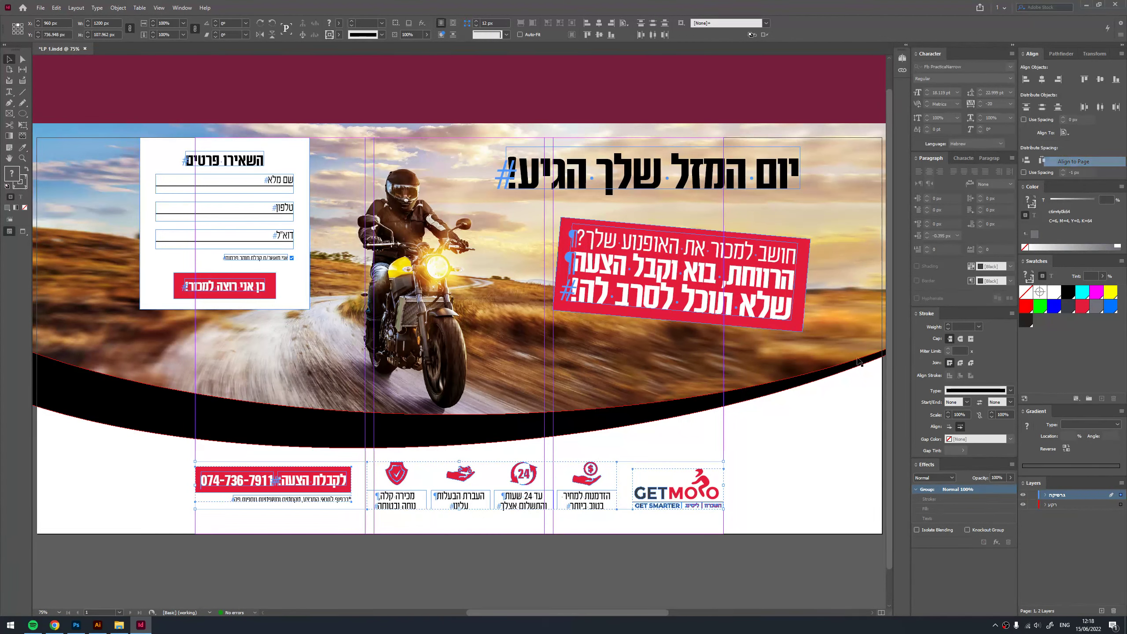
{"action": "left_click", "coordinate": [1074, 164]}
{"action": "left_click", "coordinate": [710, 466]}
- Preview the finished banner and start the export with Ctrl+E
{"action": "key", "text": "w"}
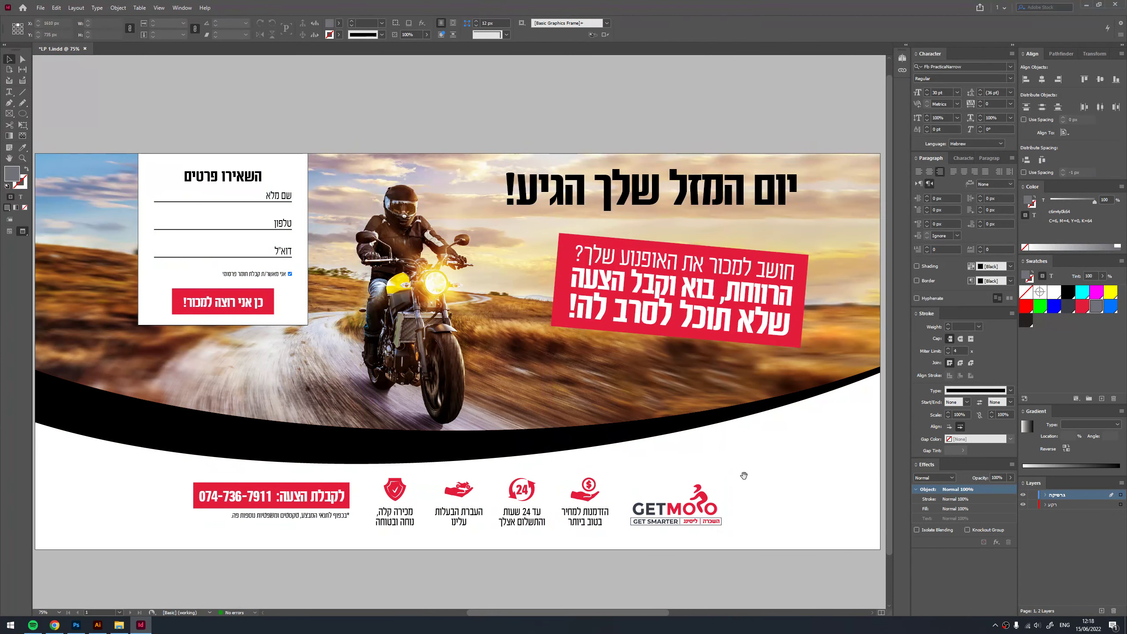
{"action": "mouse_move", "coordinate": [743, 466]}
{"action": "left_mouse_down"}
{"action": "mouse_move", "coordinate": [718, 474]}
{"action": "mouse_move", "coordinate": [731, 465]}
{"action": "left_mouse_up"}
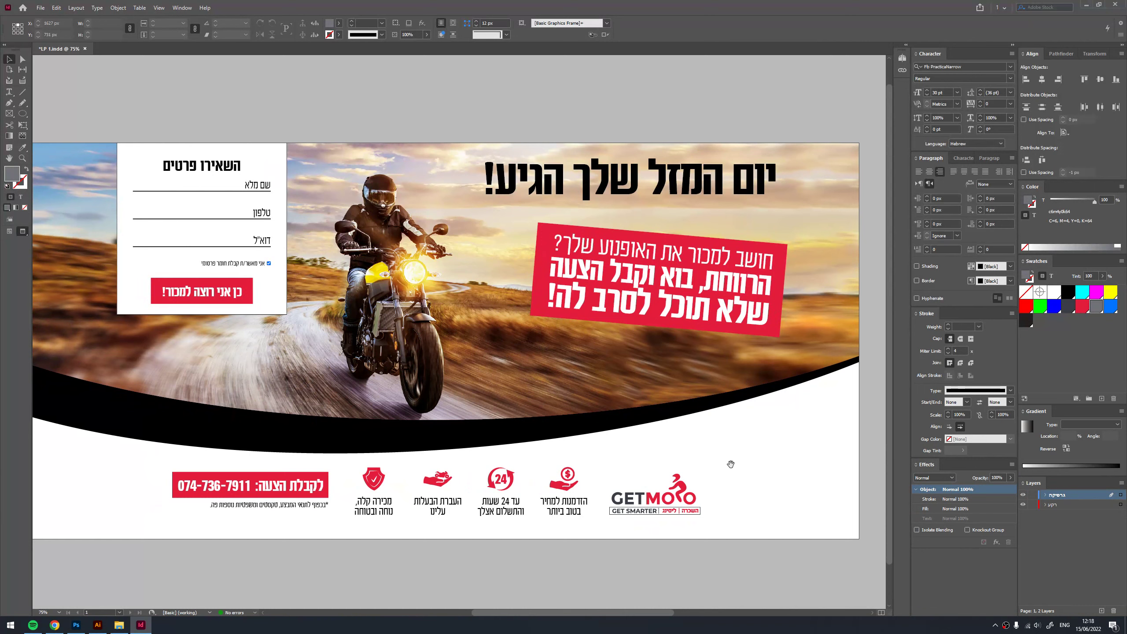
{"action": "key", "text": "ctrl+e"}
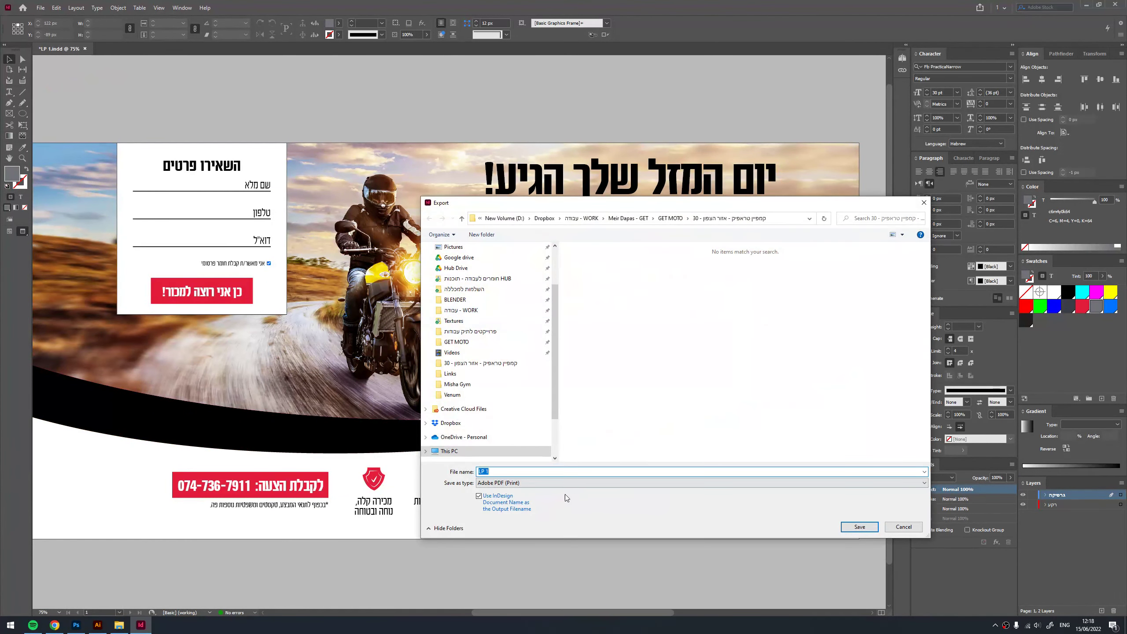
- Set up LP 1 as Adobe PDF (Interactive), try 72 then 96 ppi compression, and cancel
{"action": "left_click", "coordinate": [517, 484]}
{"action": "left_click", "coordinate": [522, 498]}
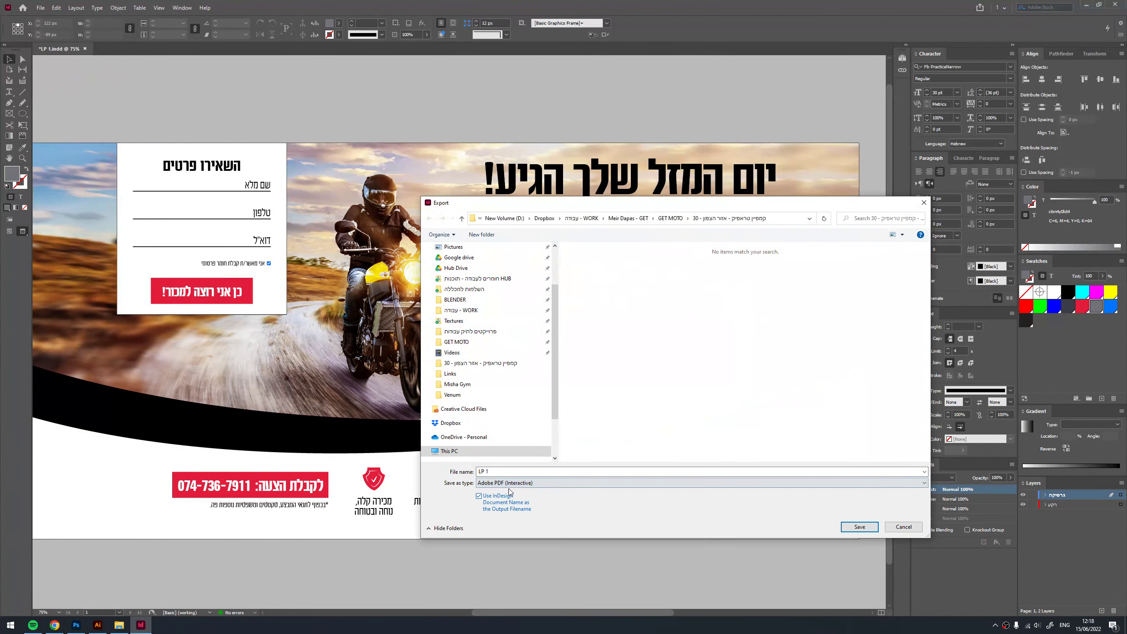
{"action": "left_click", "coordinate": [859, 527]}
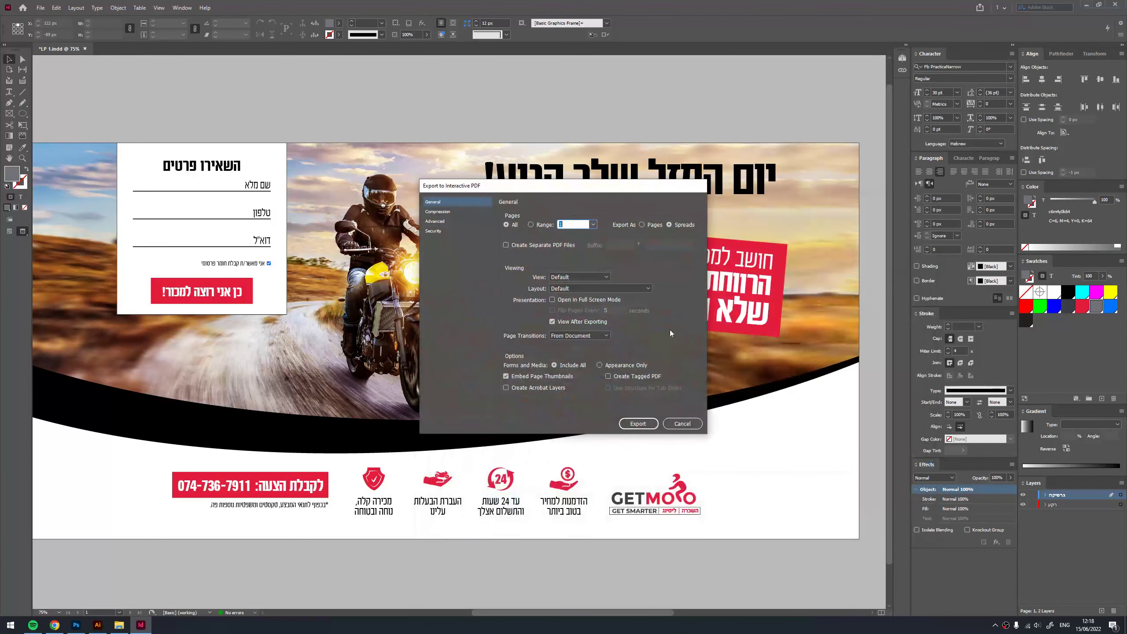
{"action": "left_click", "coordinate": [439, 212]}
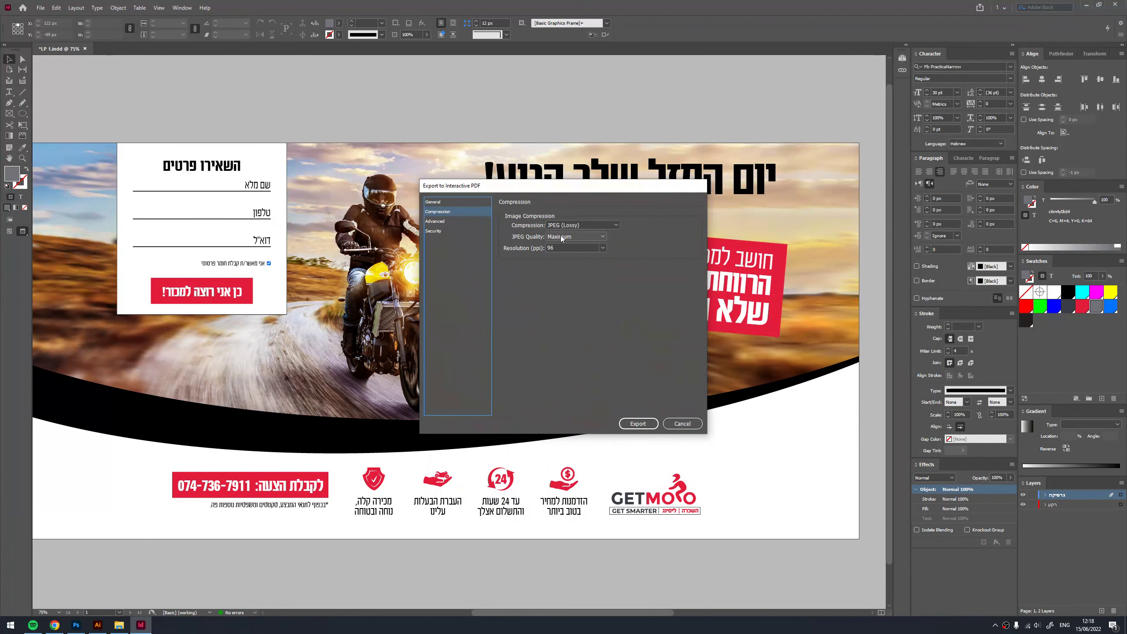
{"action": "left_click", "coordinate": [602, 248]}
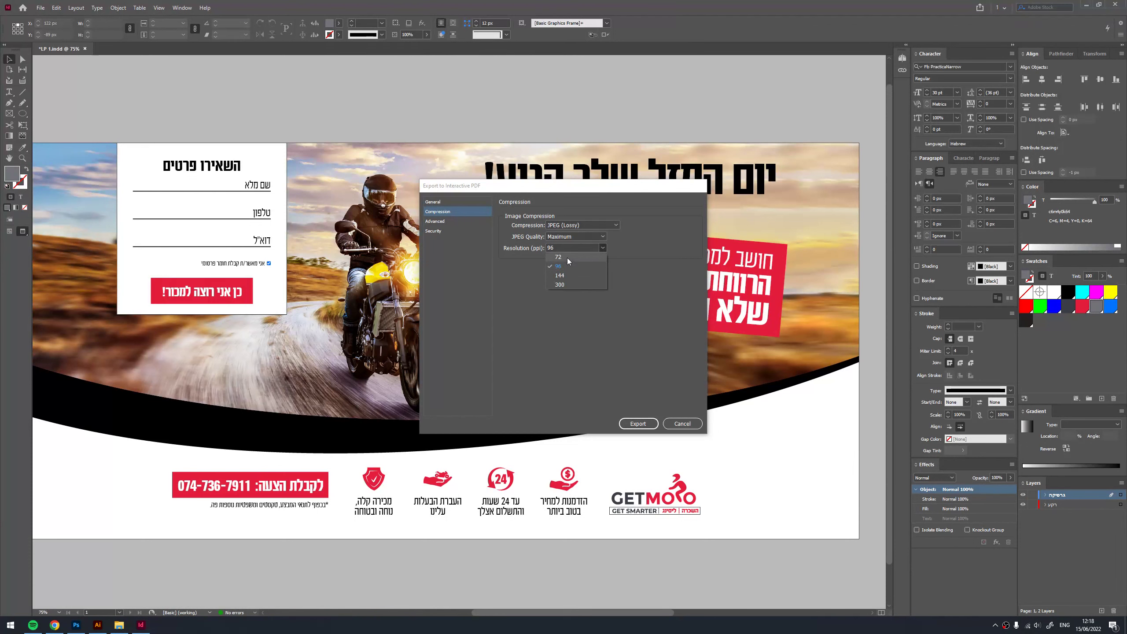
{"action": "left_click", "coordinate": [567, 257]}
{"action": "left_click", "coordinate": [602, 248]}
{"action": "left_click", "coordinate": [585, 267]}
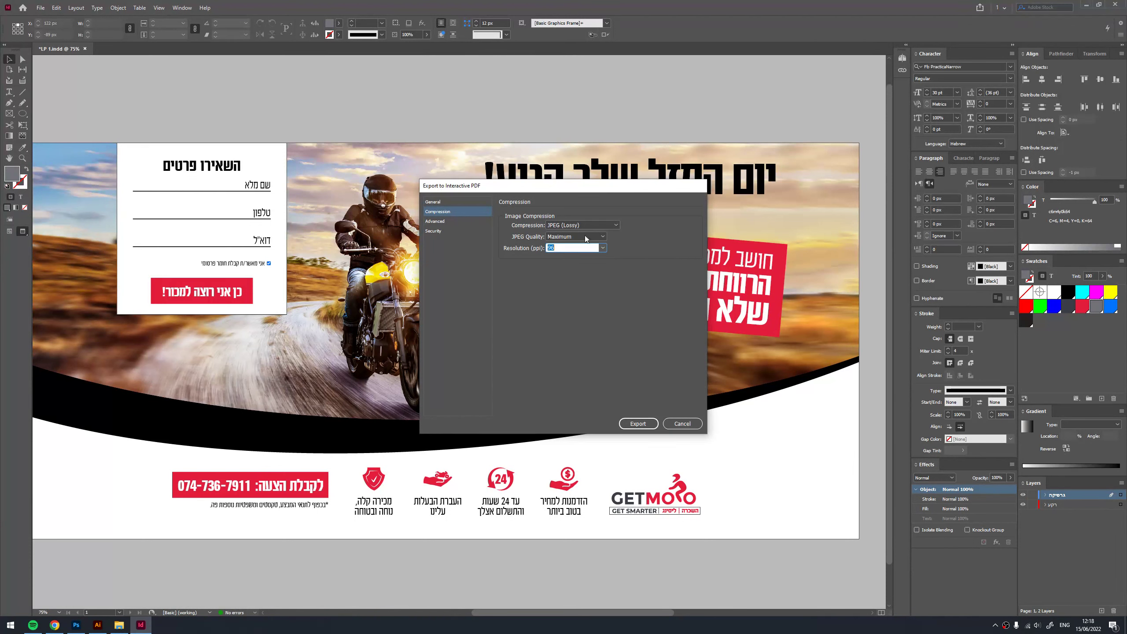
{"action": "left_click_drag", "start_coordinate": [614, 187], "coordinate": [601, 216]}
{"action": "left_click_drag", "start_coordinate": [541, 212], "coordinate": [539, 218]}
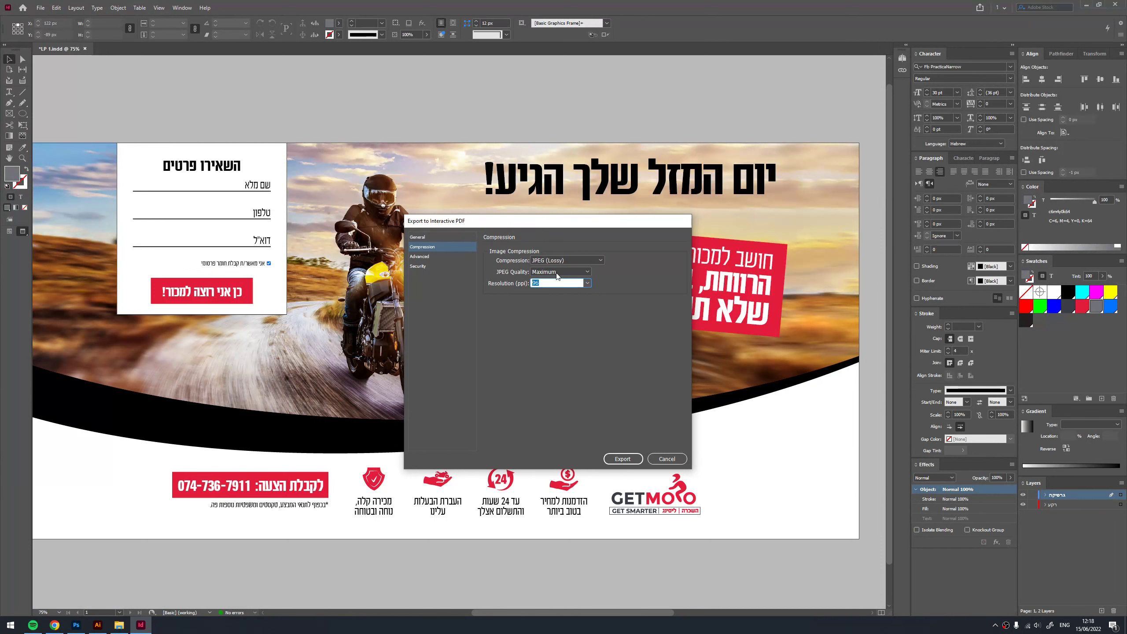
{"action": "left_click", "coordinate": [433, 238]}
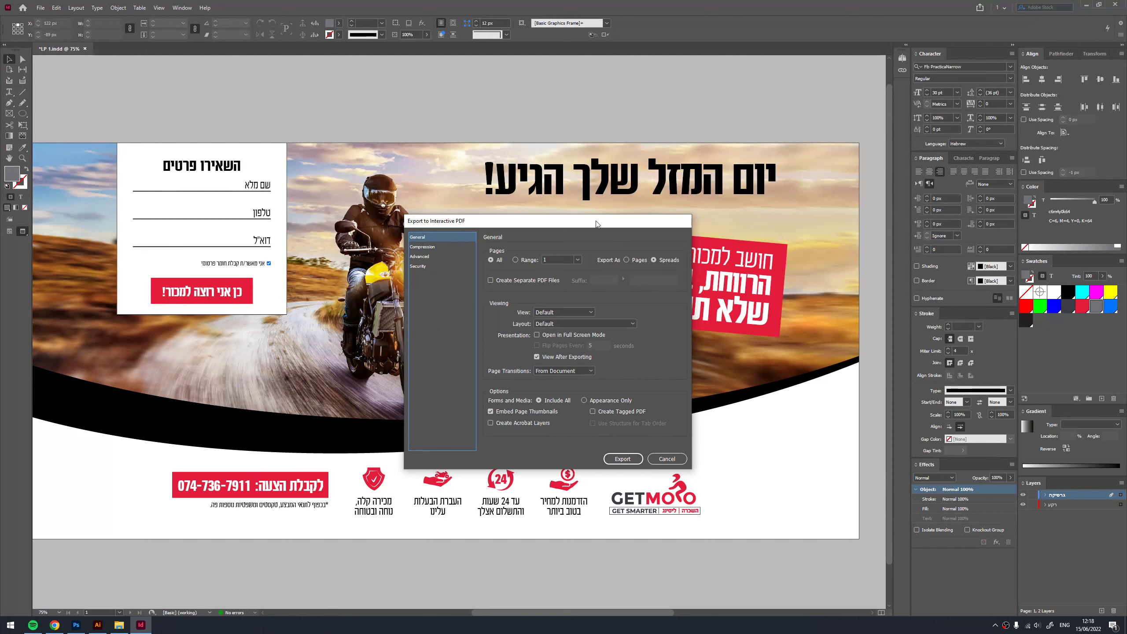
{"action": "left_click_drag", "start_coordinate": [595, 221], "coordinate": [573, 193]}
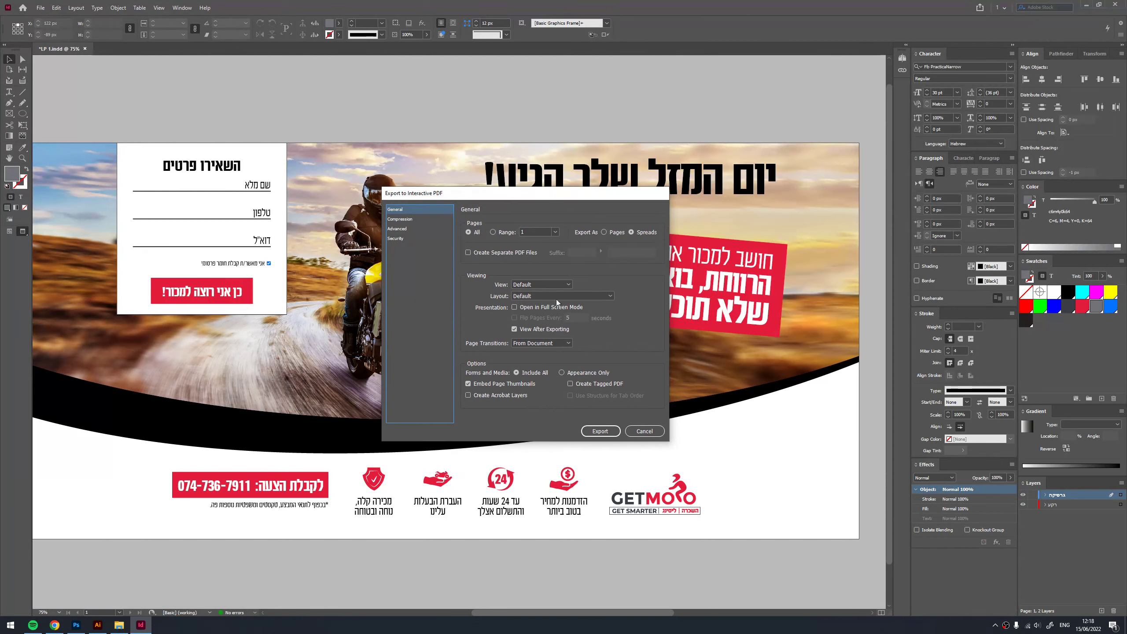
{"action": "left_click", "coordinate": [644, 431]}
- Export LP 1 as an interactive PDF at 96 ppi and close the Acrobat preview
{"action": "scroll", "coordinate": [576, 388], "scroll_direction": "down", "scroll_amount": 10}
{"action": "scroll", "coordinate": [478, 342], "scroll_direction": "up", "scroll_amount": 10}
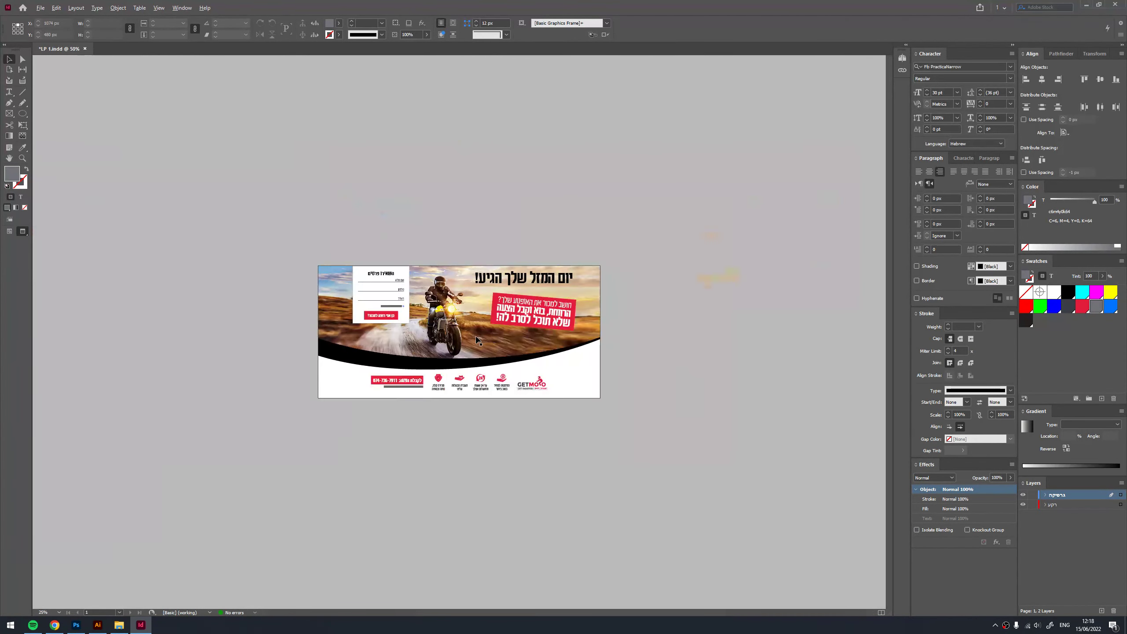
{"action": "key", "text": "ctrl+e"}
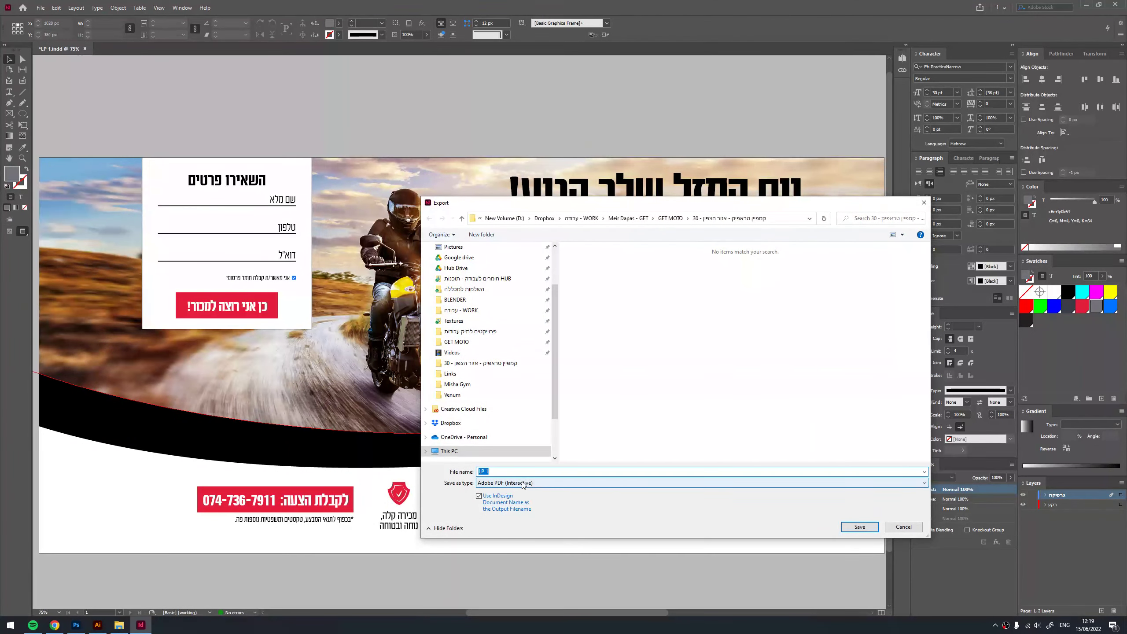
{"action": "key", "text": "Return"}
{"action": "left_click", "coordinate": [421, 219]}
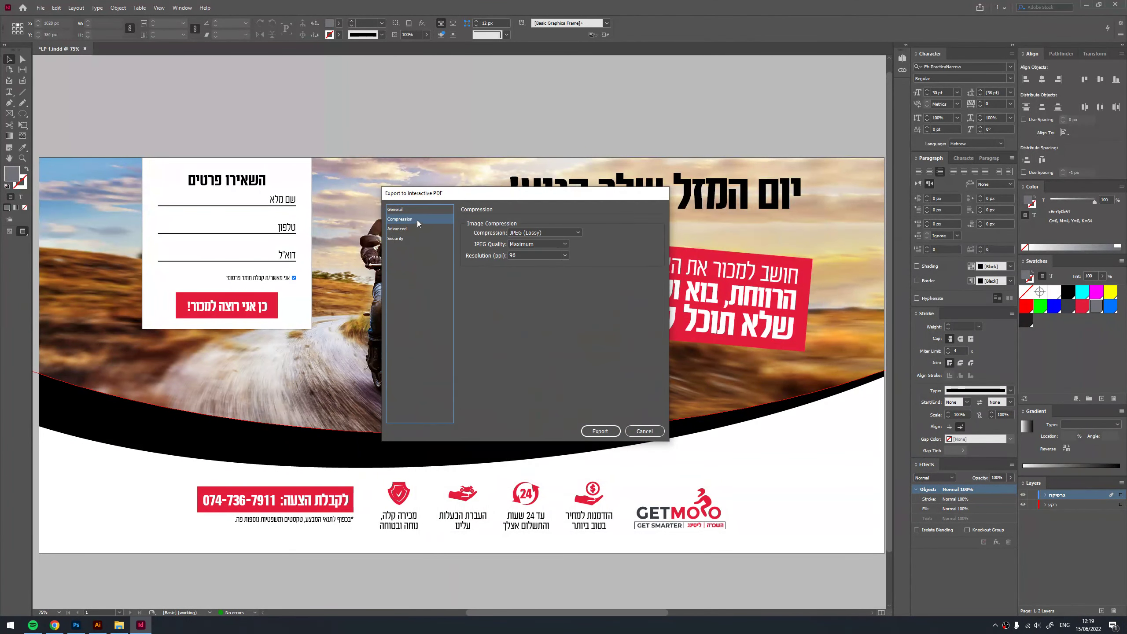
{"action": "left_click", "coordinate": [395, 209]}
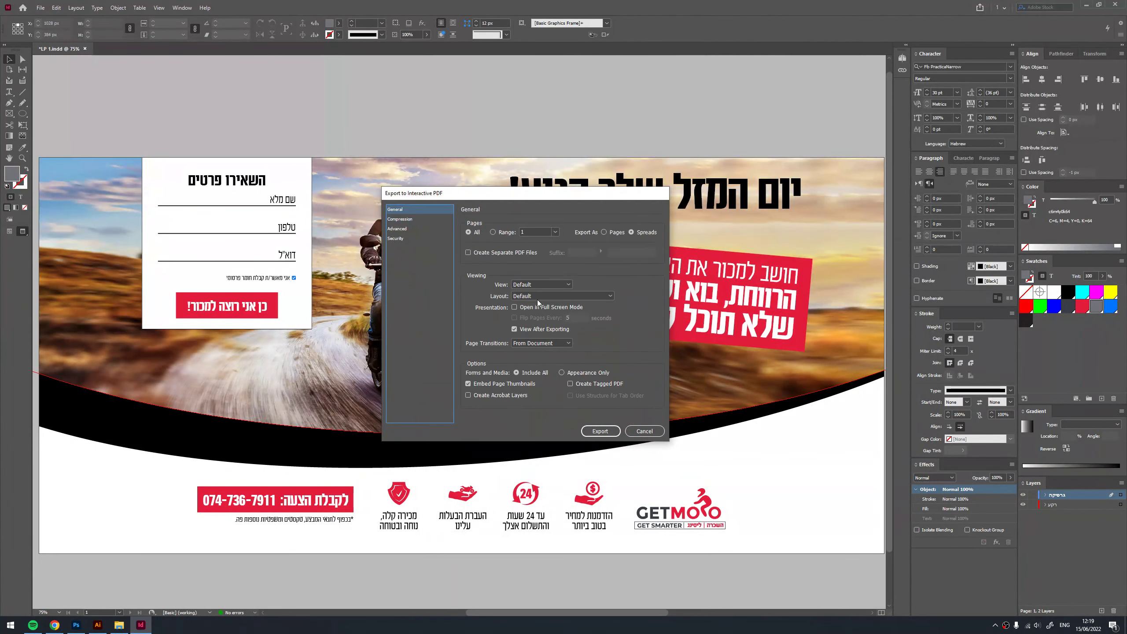
{"action": "left_click", "coordinate": [602, 431]}
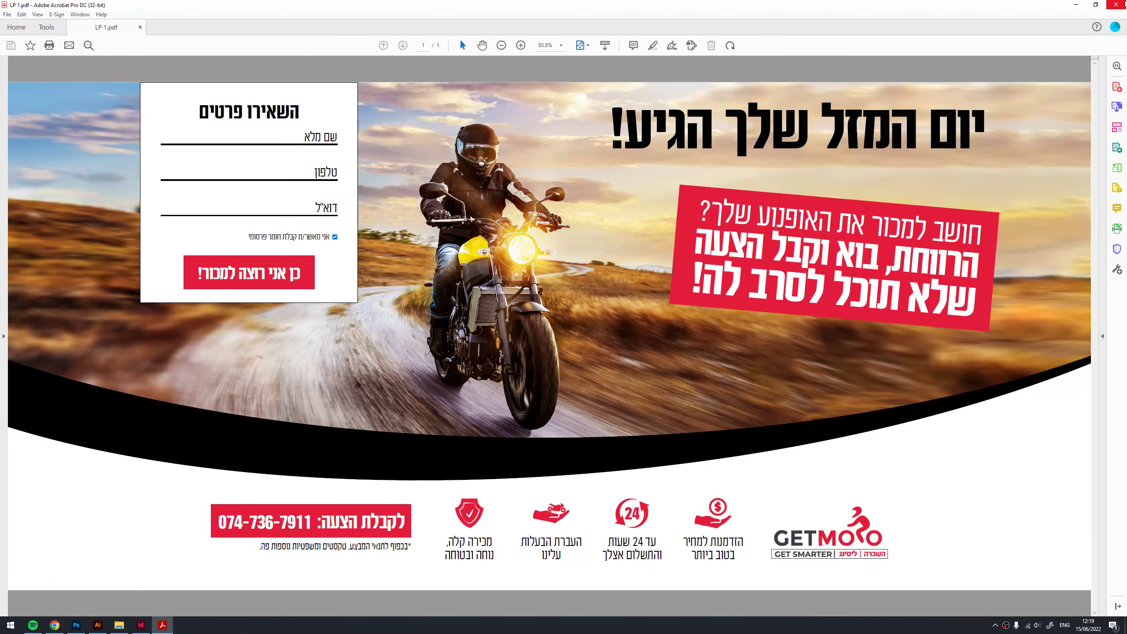
{"action": "left_click", "coordinate": [1119, 5]}
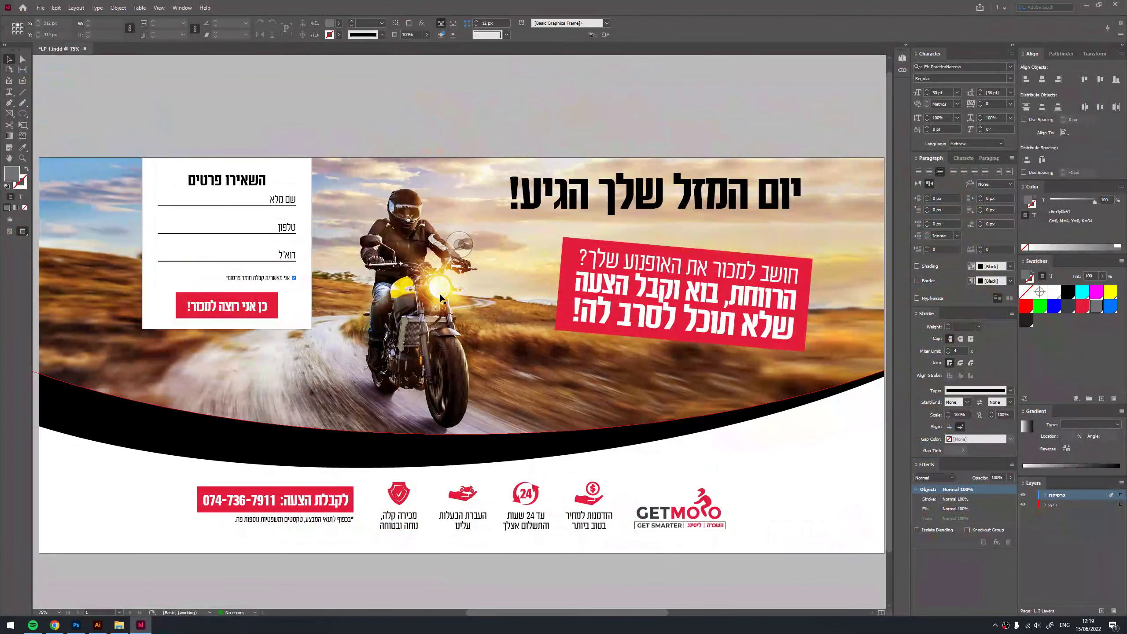